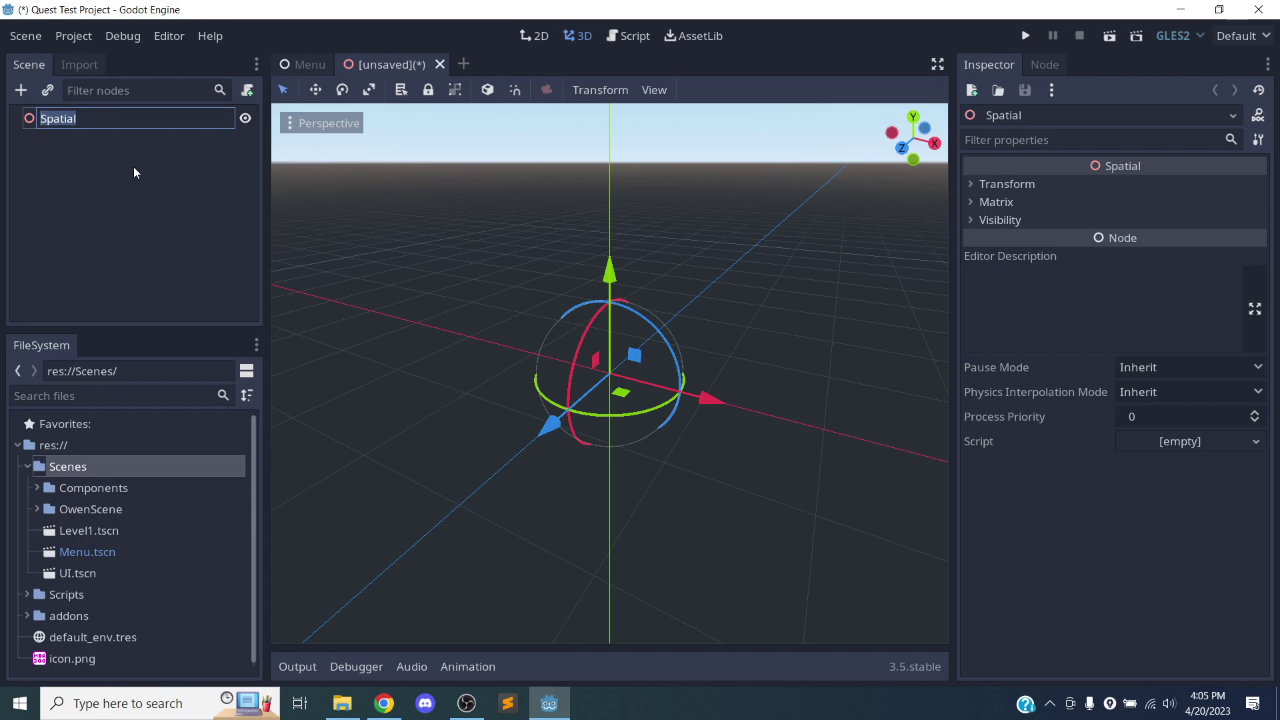
Rename the scene's root Spatial node to LightingMaterialsTextures
text(gMaterialsText)
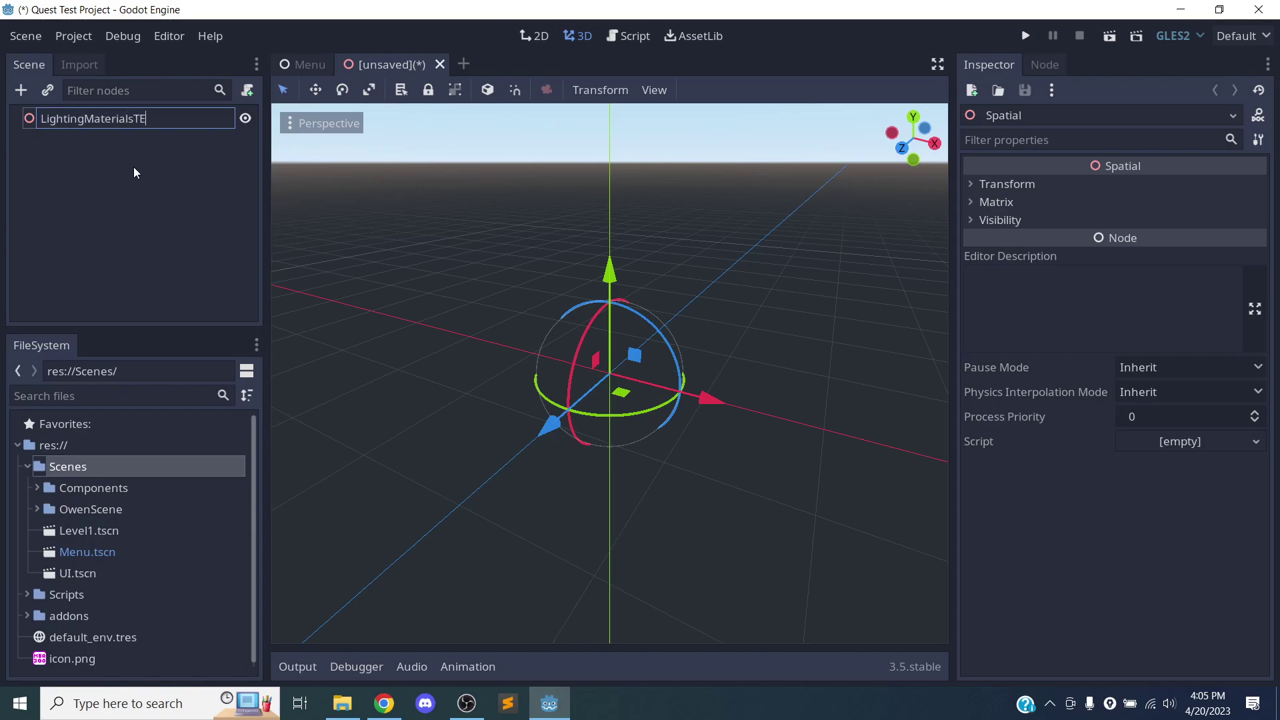
text(ures)
key(Return)
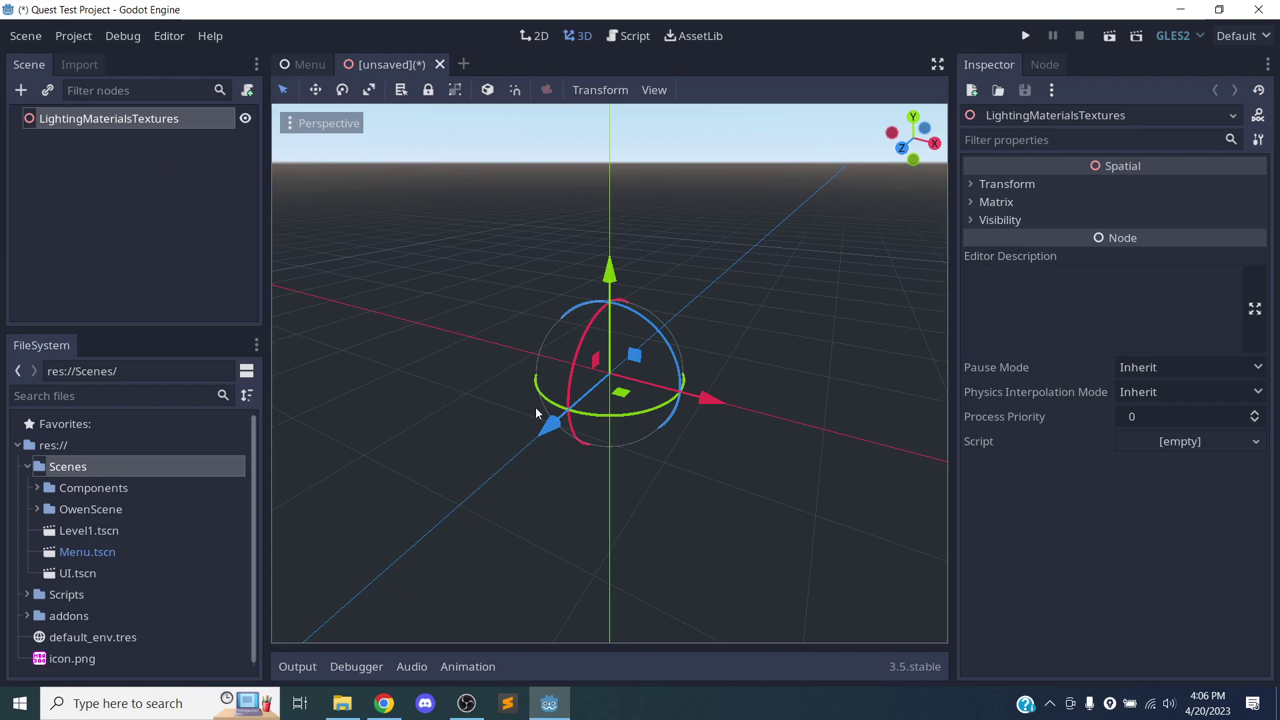
Switch to Chrome and examine the Flags section of the Godot 3.5 Spatial Material documentation, including transparency and vertex lighting
click(383, 703)
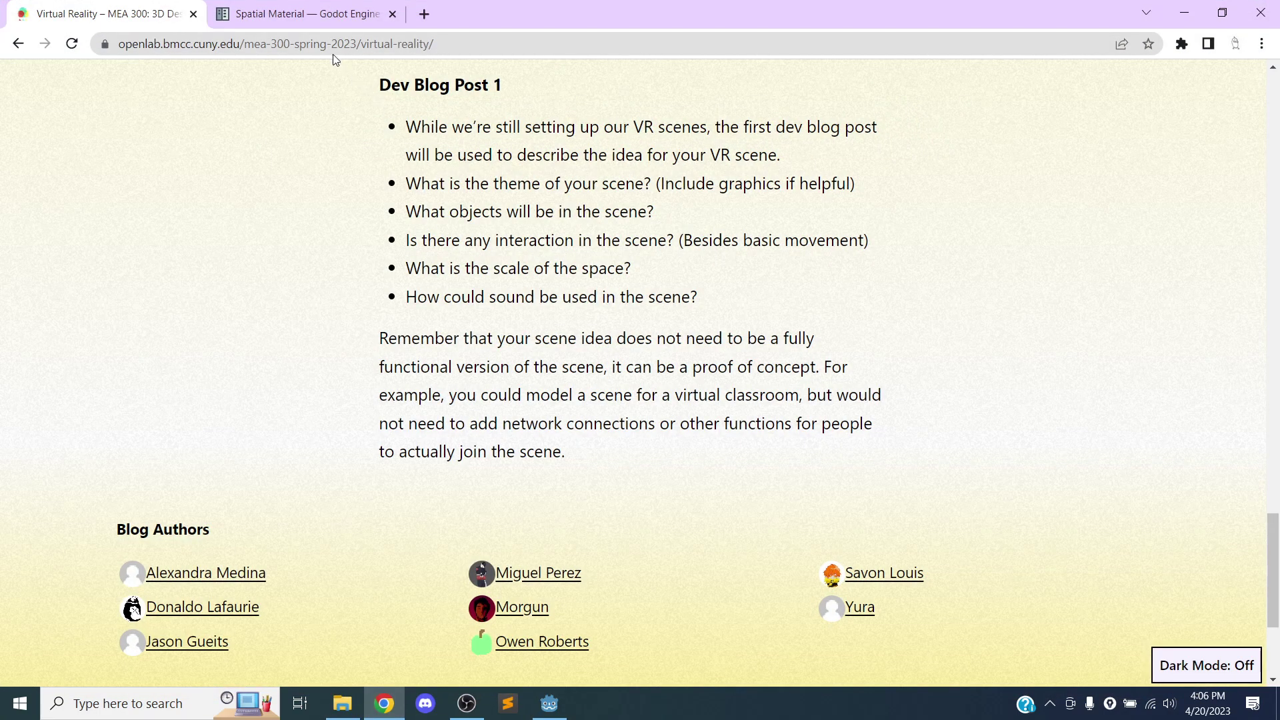
click(332, 13)
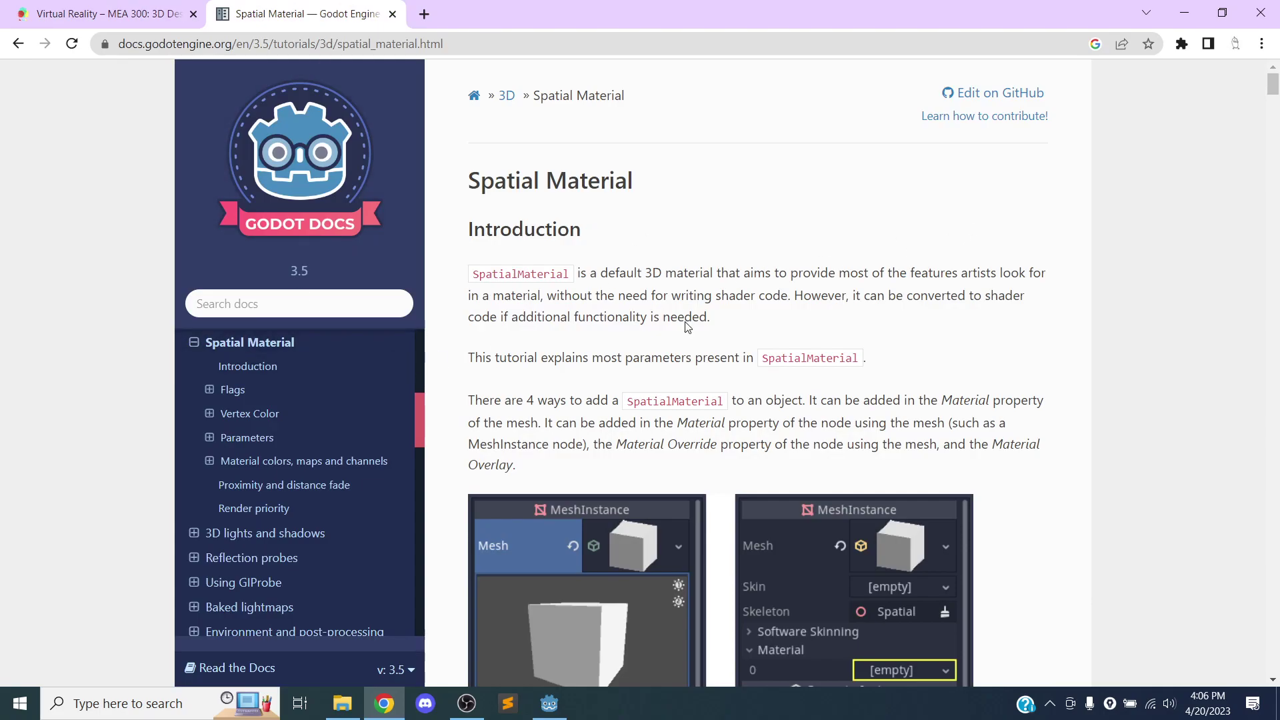
scroll(566, 339, down, 1)
scroll(690, 346, down, 5)
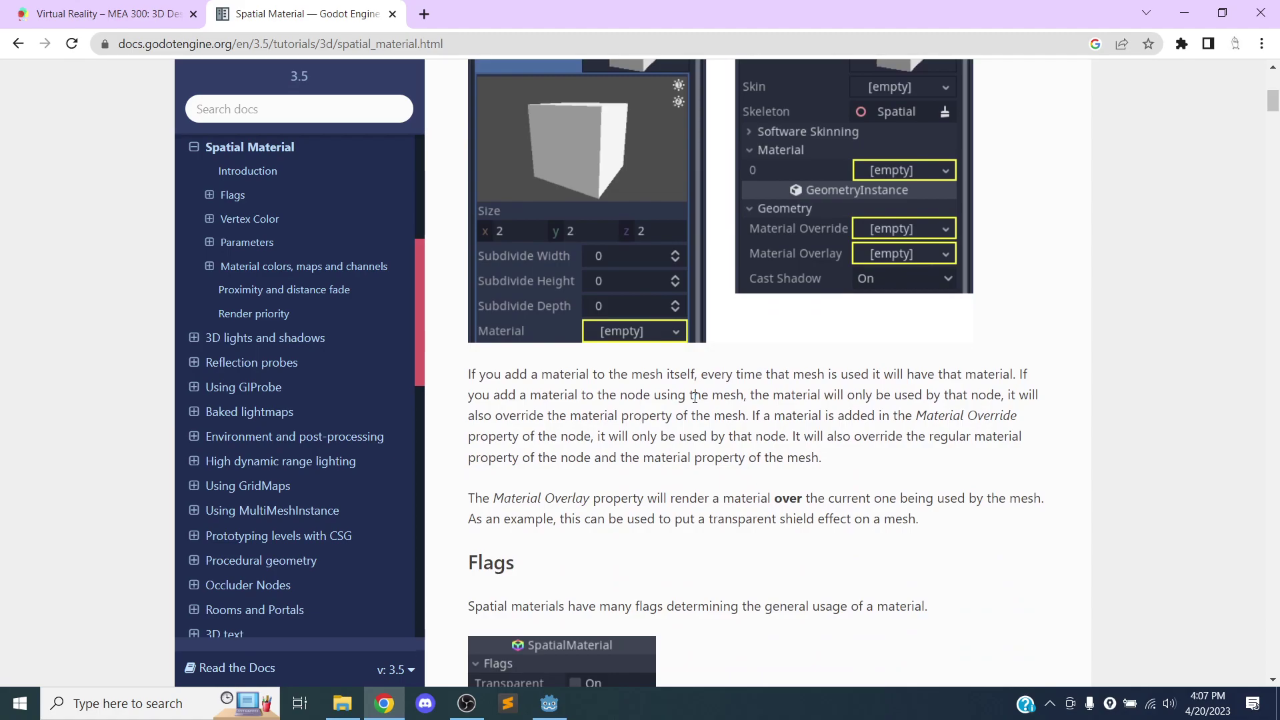
scroll(653, 377, down, 7)
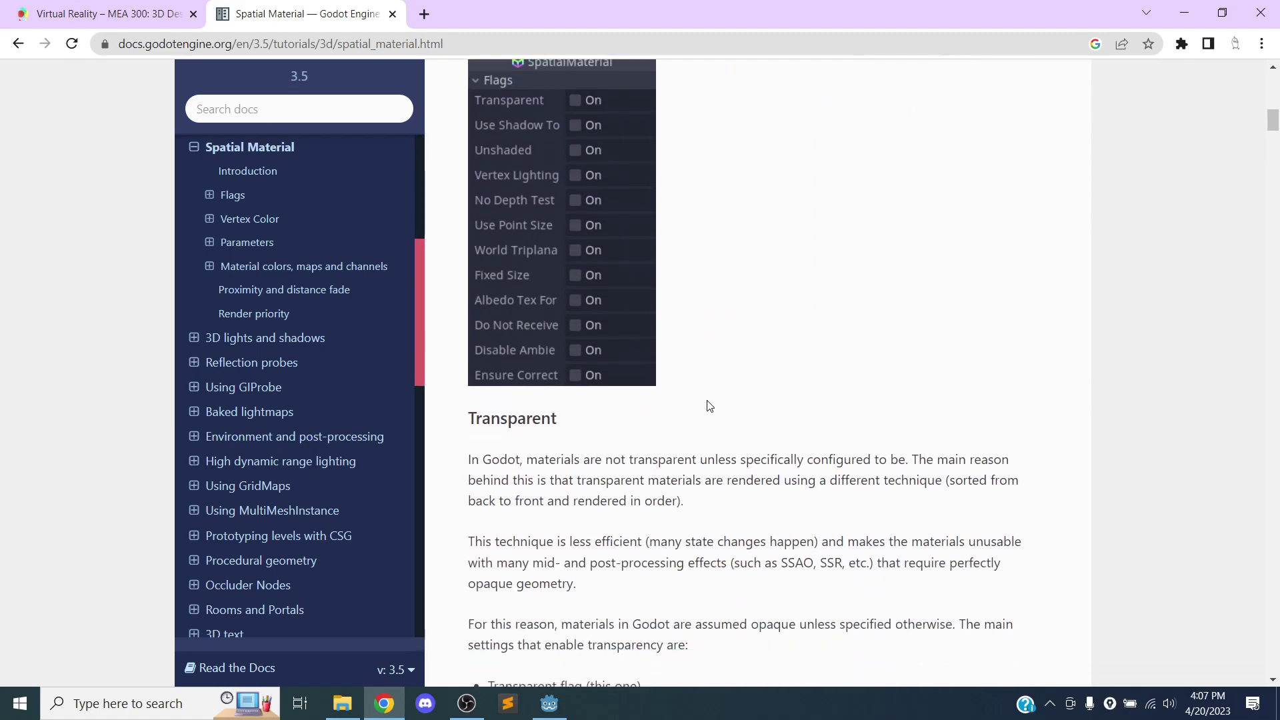
scroll(785, 427, down, 2)
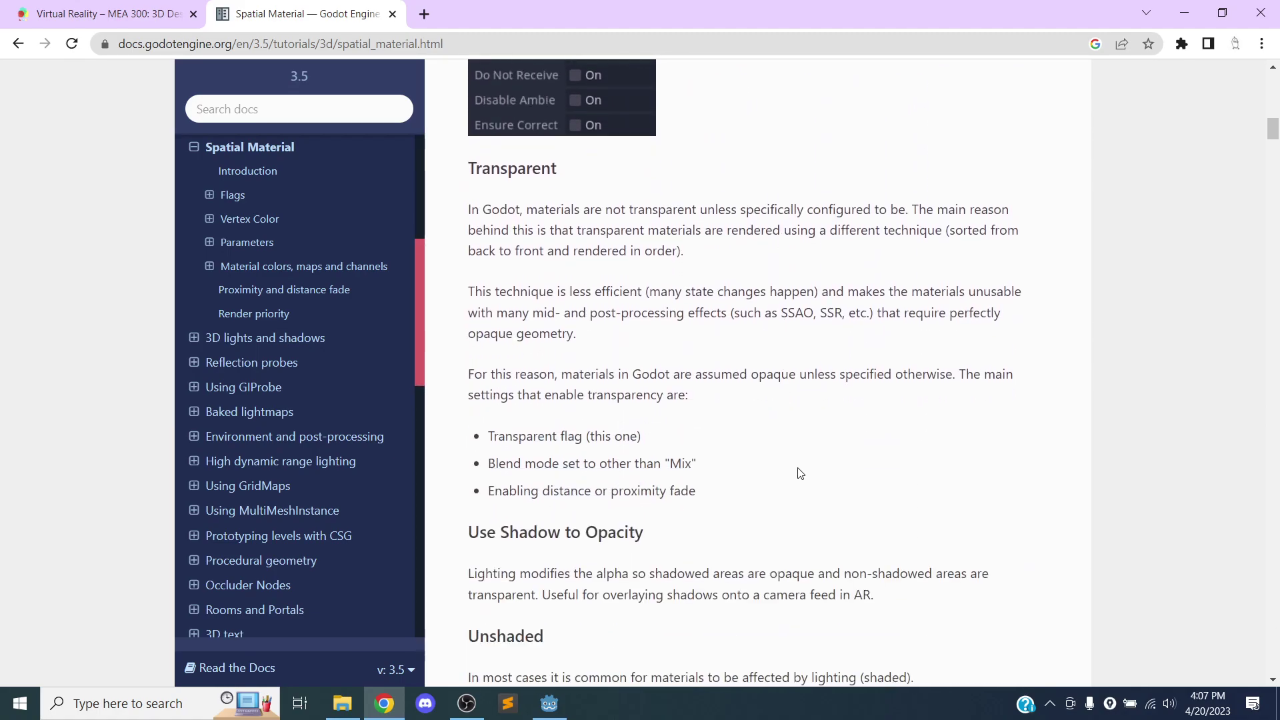
scroll(793, 474, down, 4)
scroll(694, 506, down, 14)
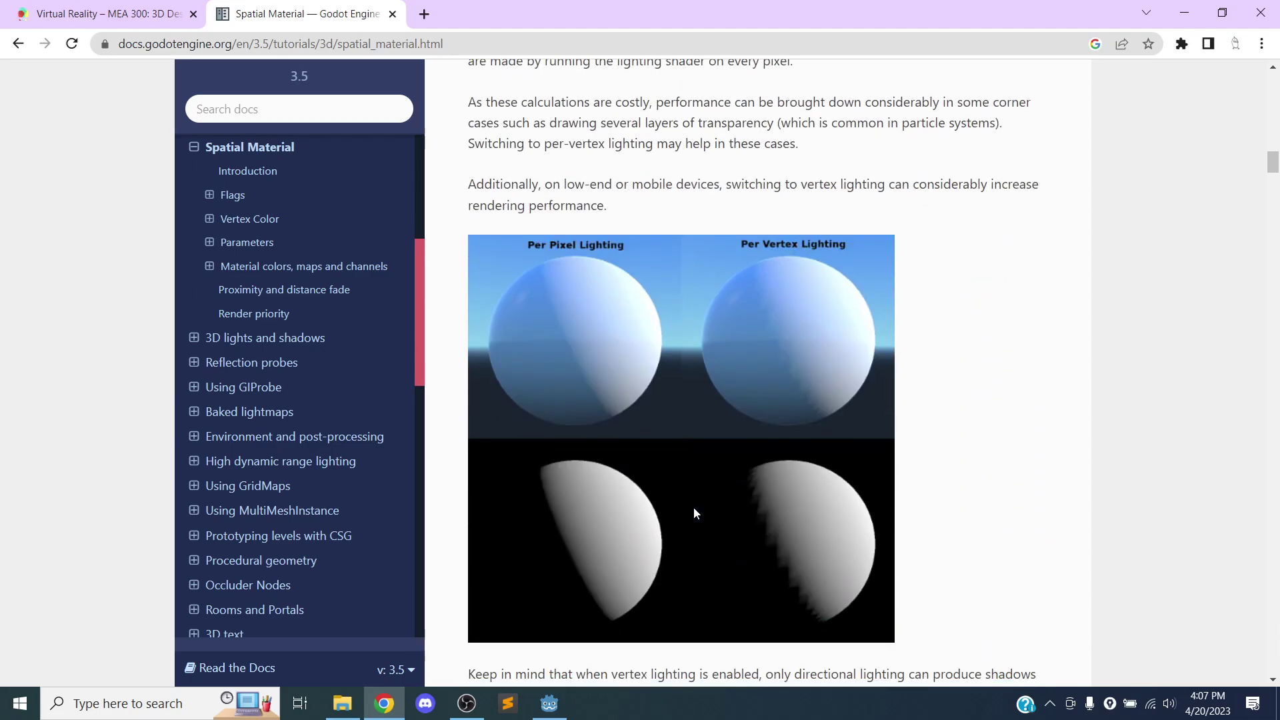
scroll(694, 510, down, 8)
scroll(740, 497, up, 2)
Search Google for "godot pbr" in a new browser tab
key(ctrl+t)
text(g)
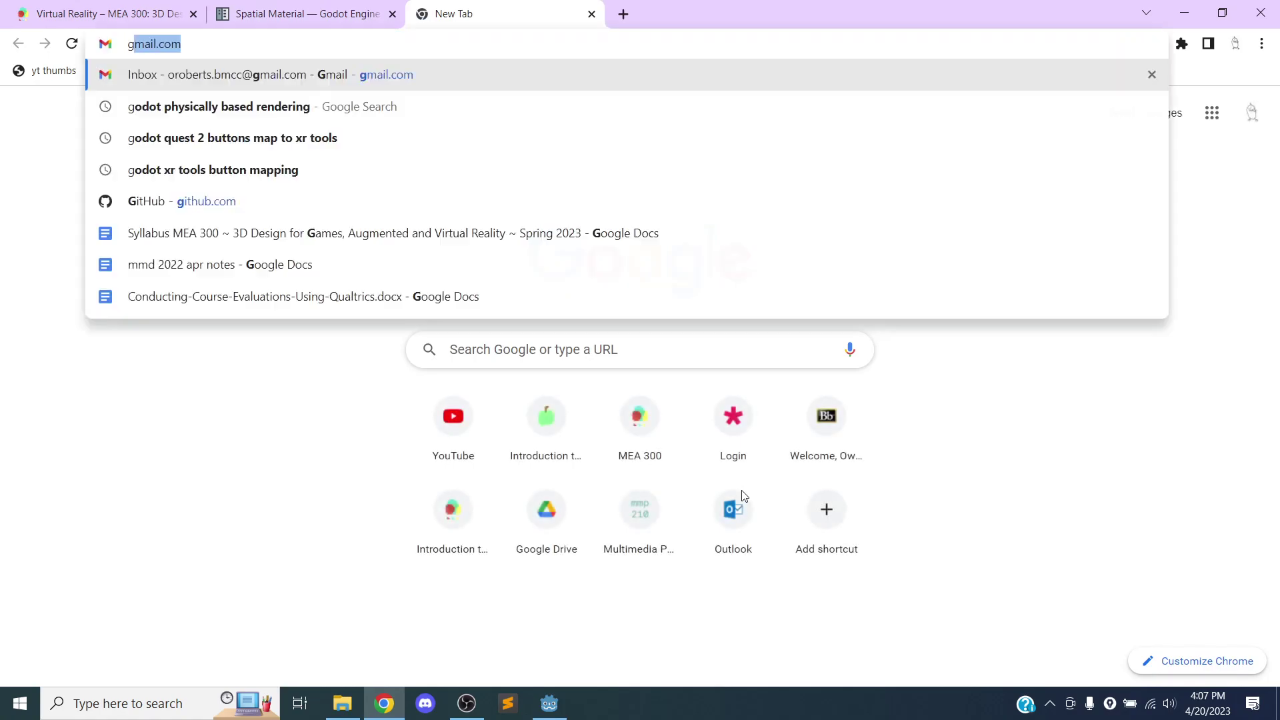
text(odot pbr)
key(Return)
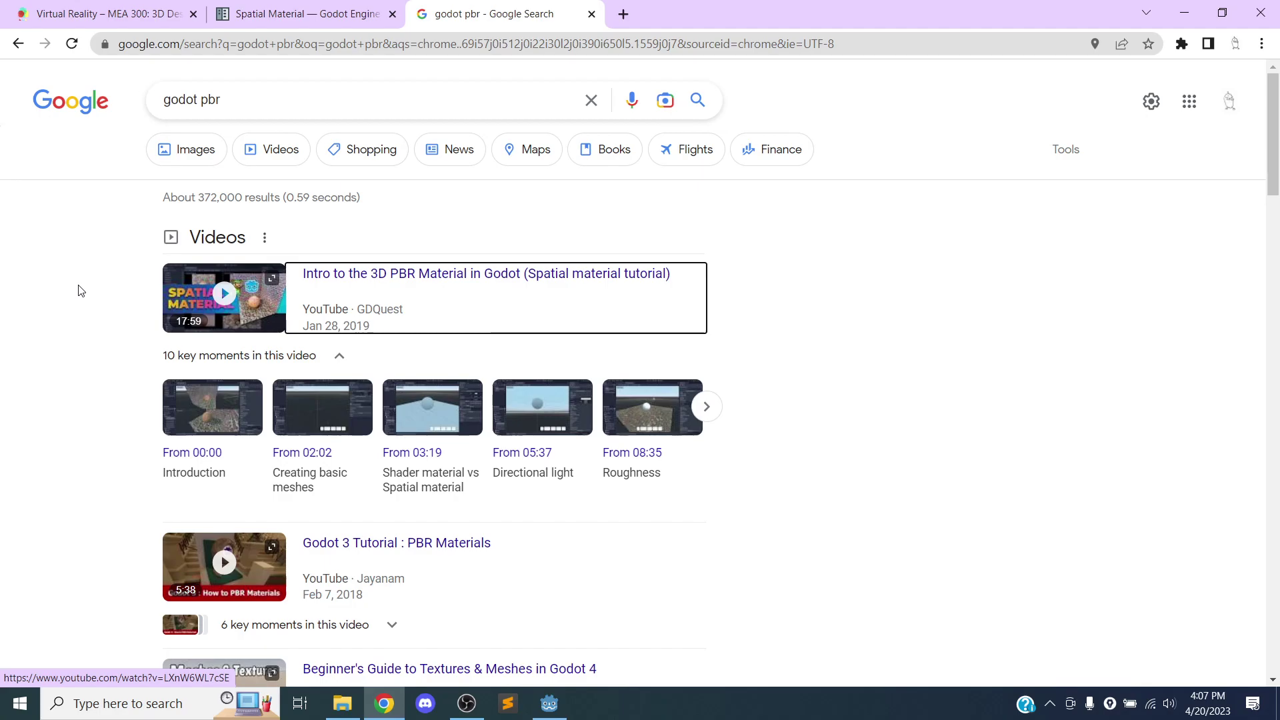
click(358, 26)
click(133, 23)
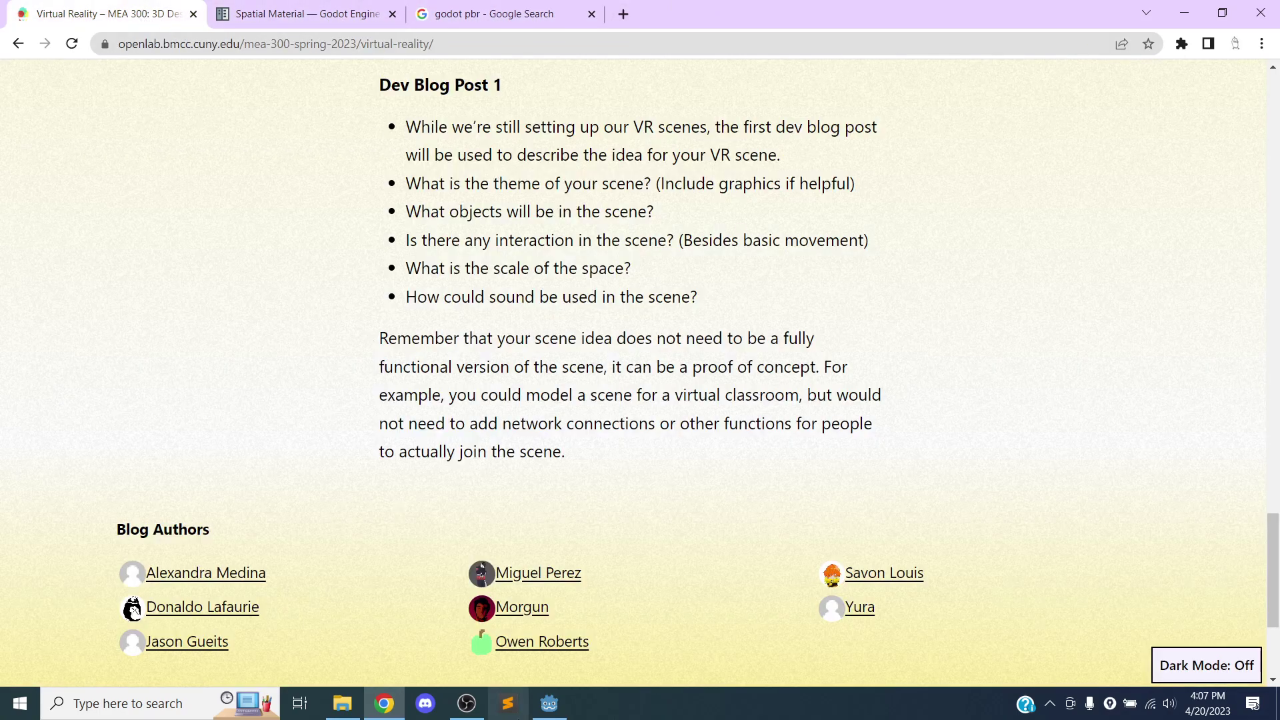
click(432, 704)
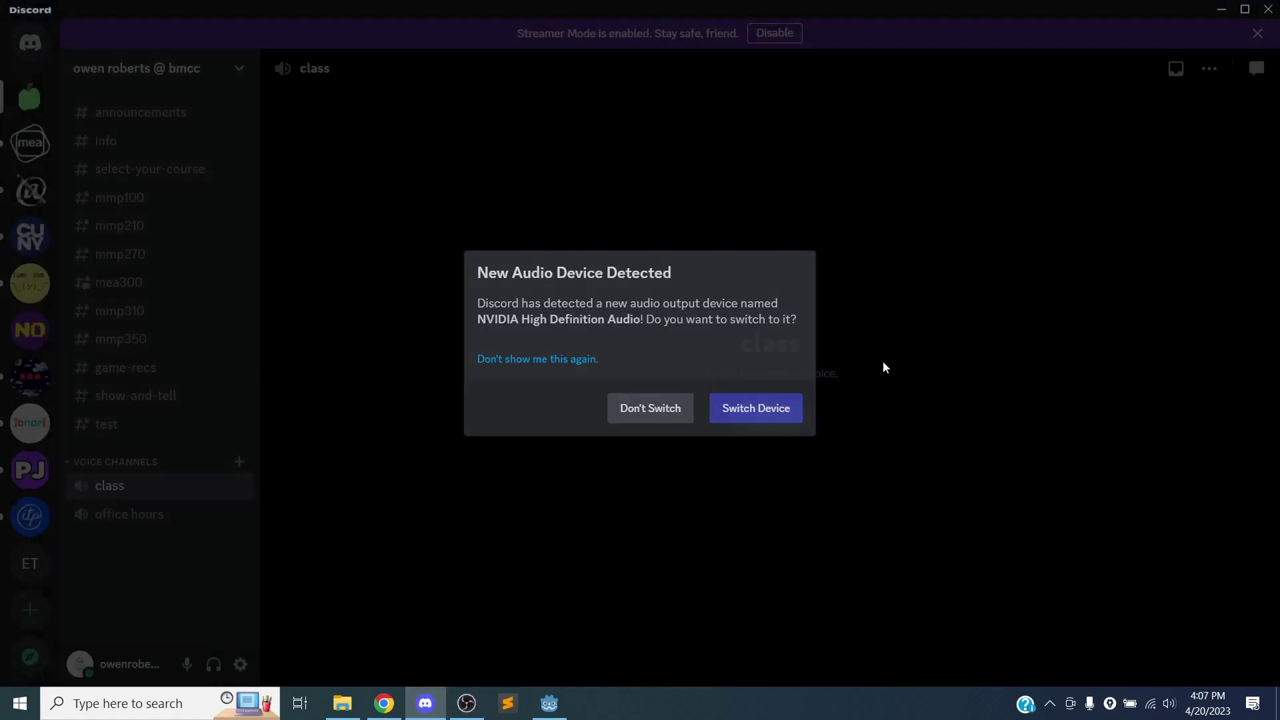
click(883, 367)
click(1269, 8)
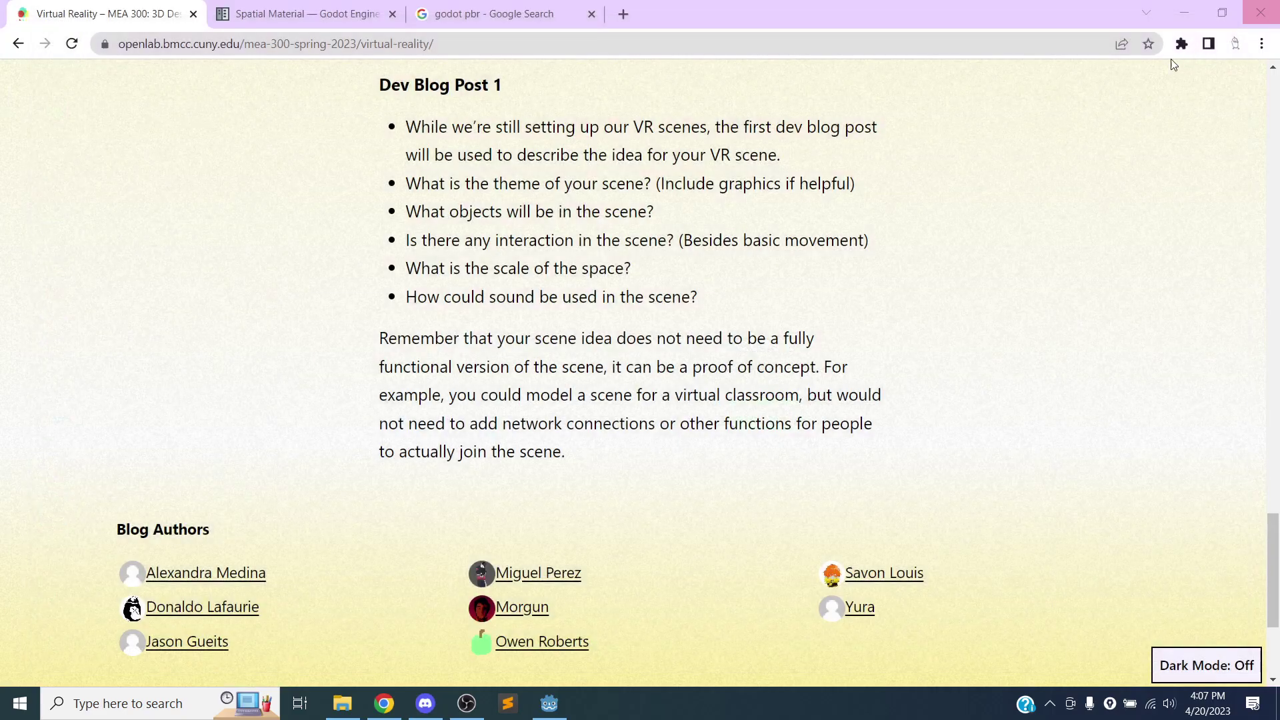
click(562, 707)
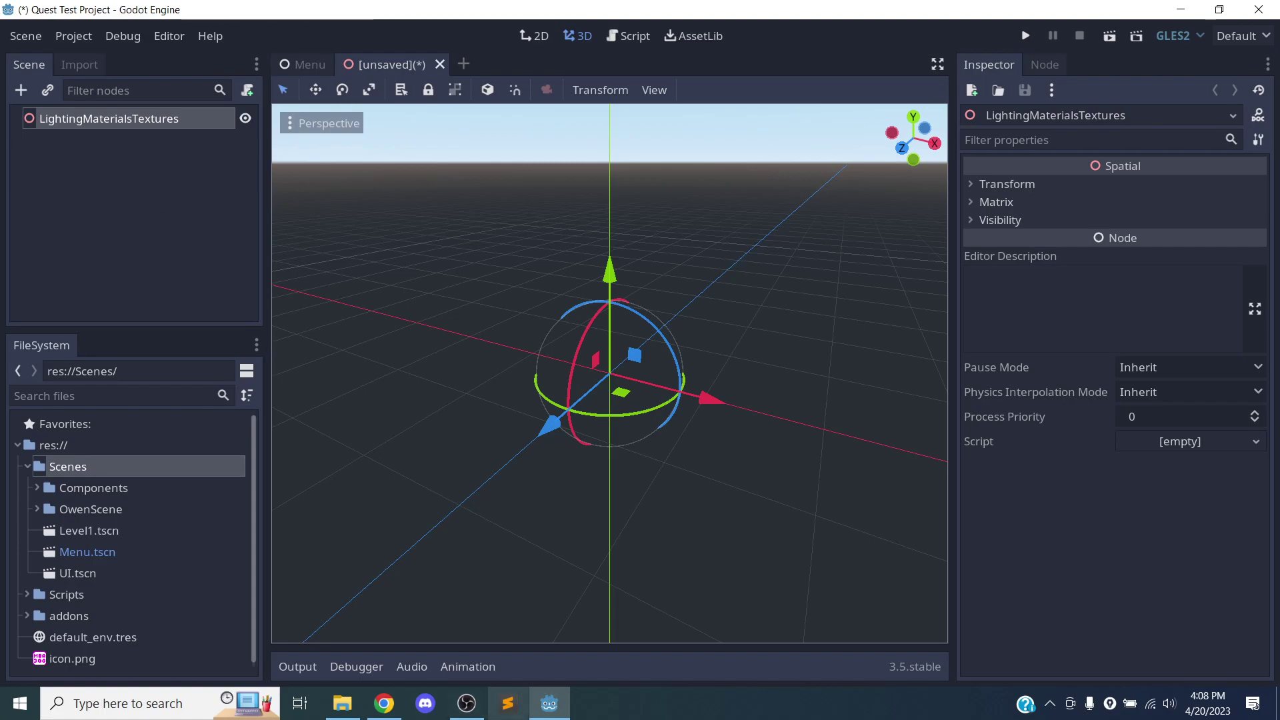
Return to the Spatial Material documentation in Chrome and review its introduction, flags, vertex color, and parameters such as blend mode and billboard mode
click(384, 704)
click(313, 13)
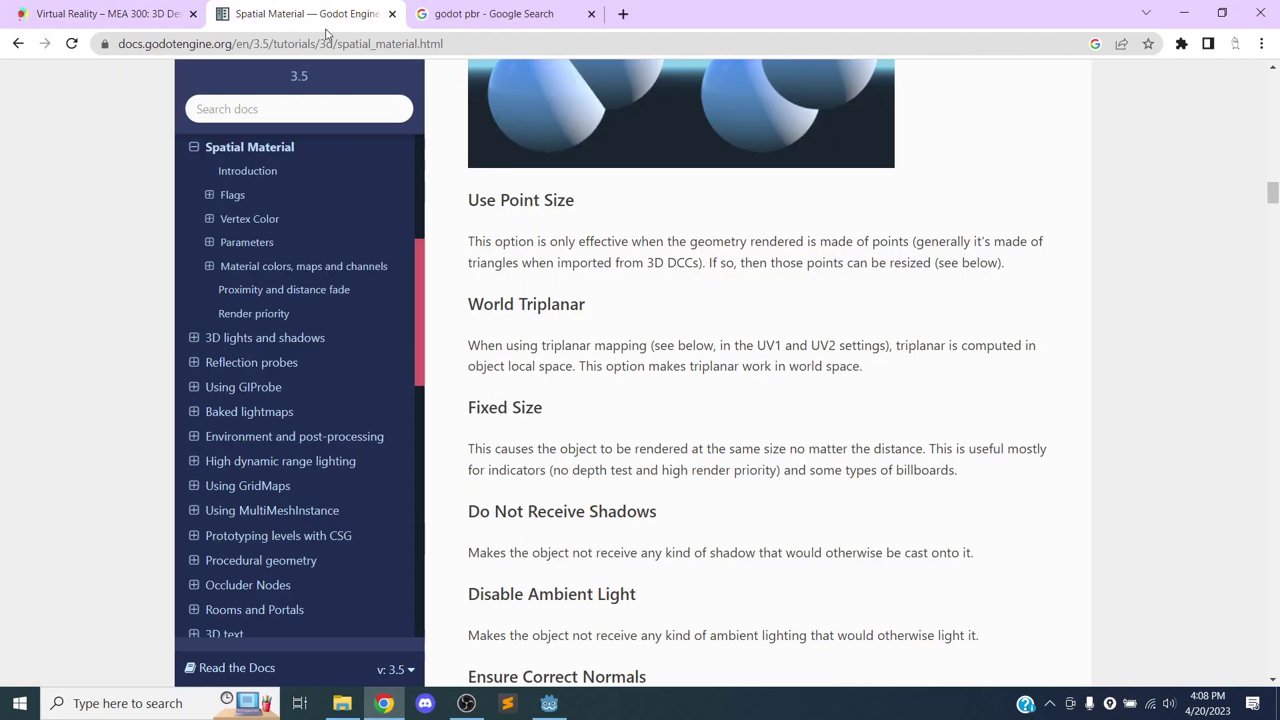
scroll(785, 303, up, 20)
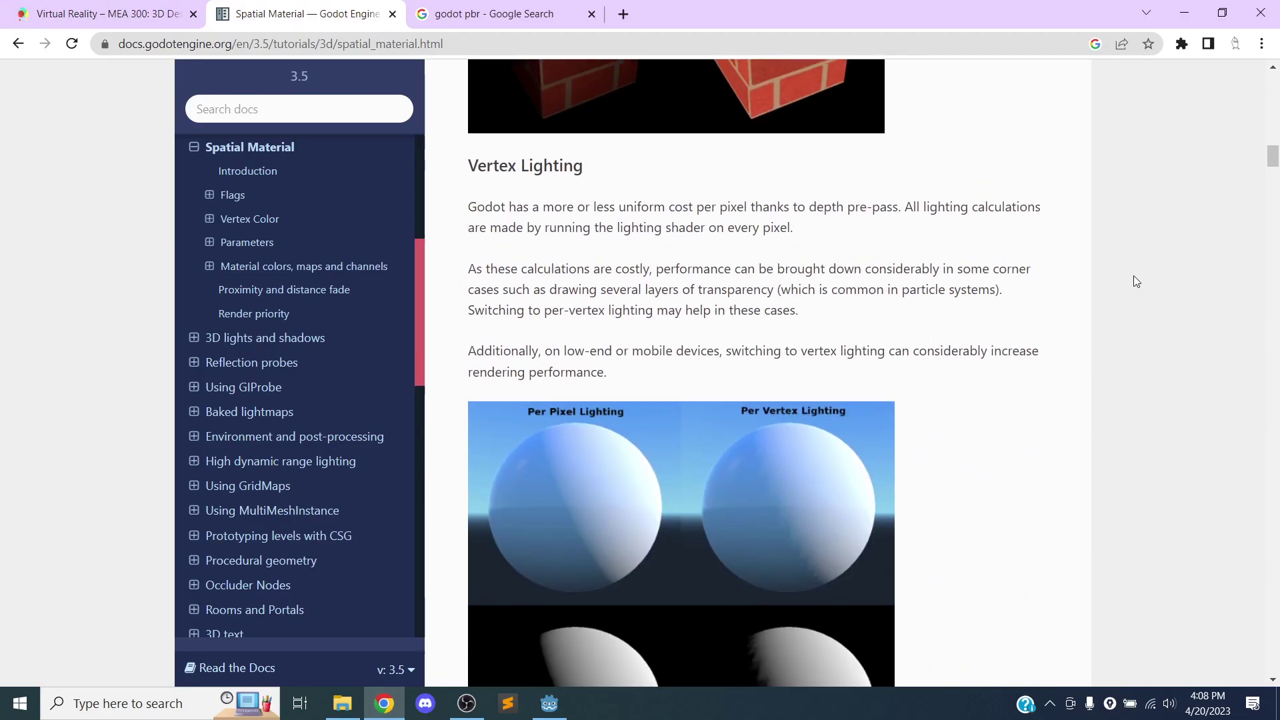
scroll(1158, 283, up, 20)
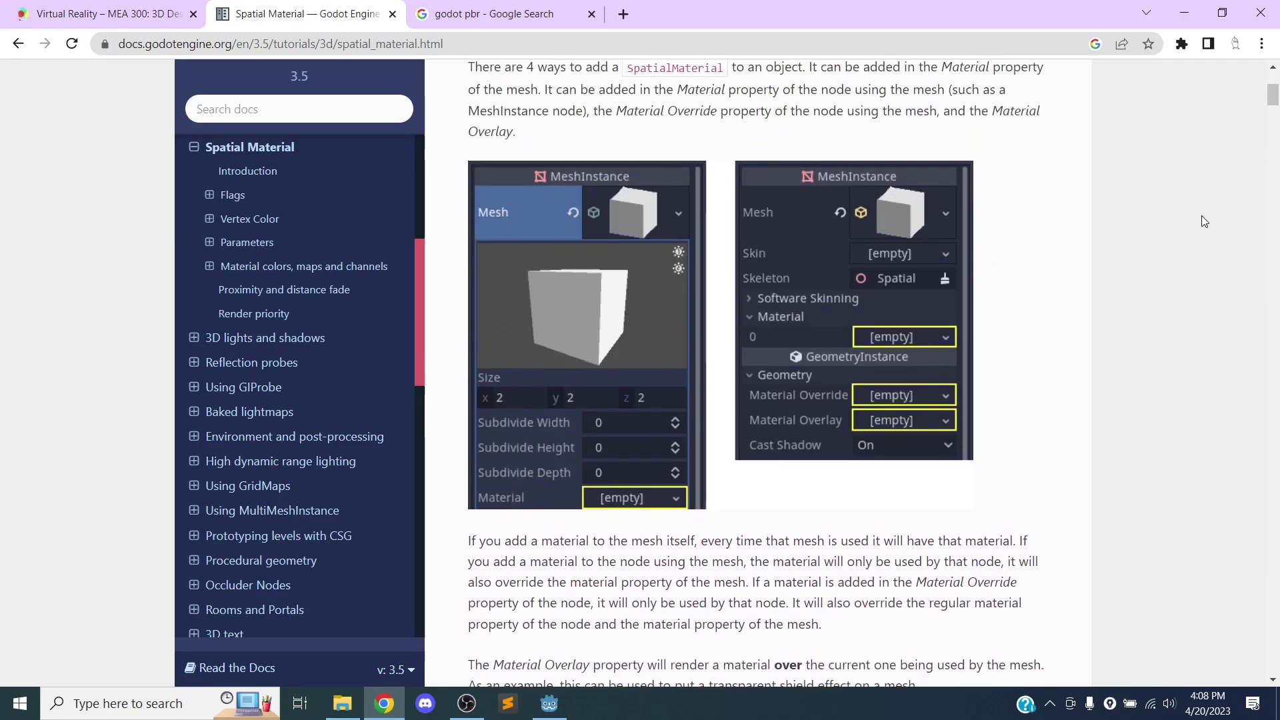
scroll(1041, 323, down, 20)
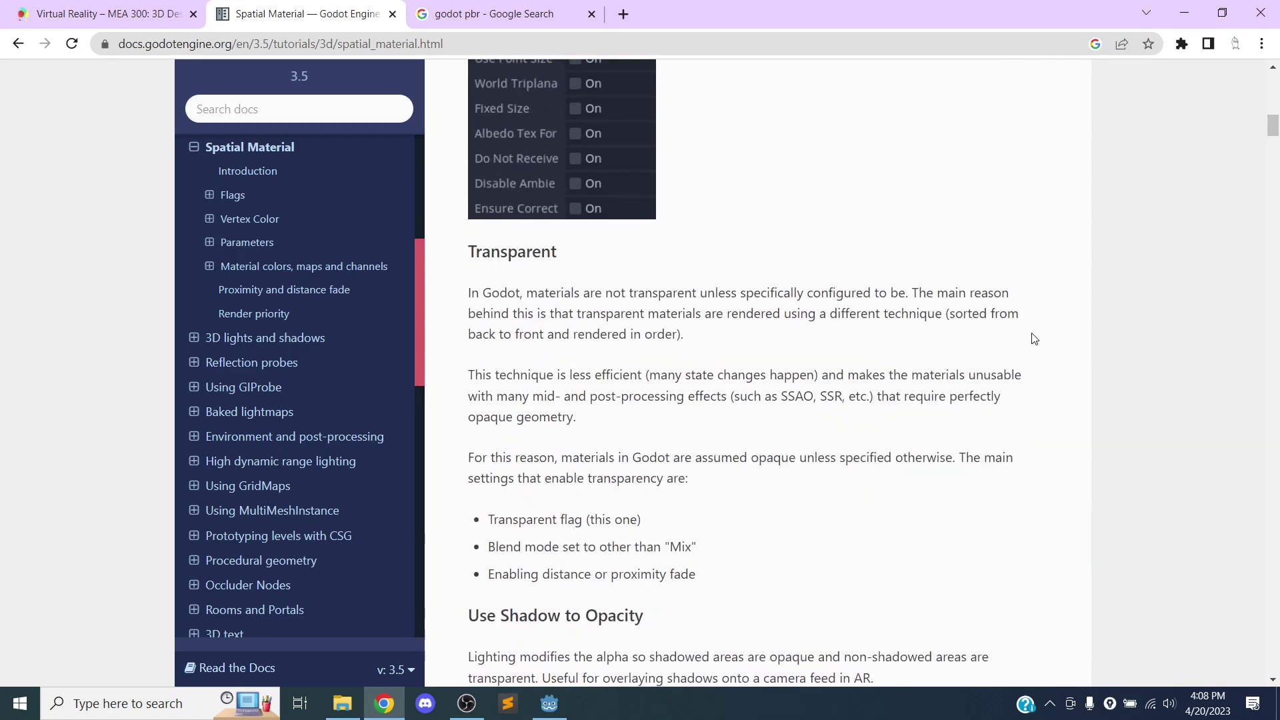
scroll(1035, 351, down, 20)
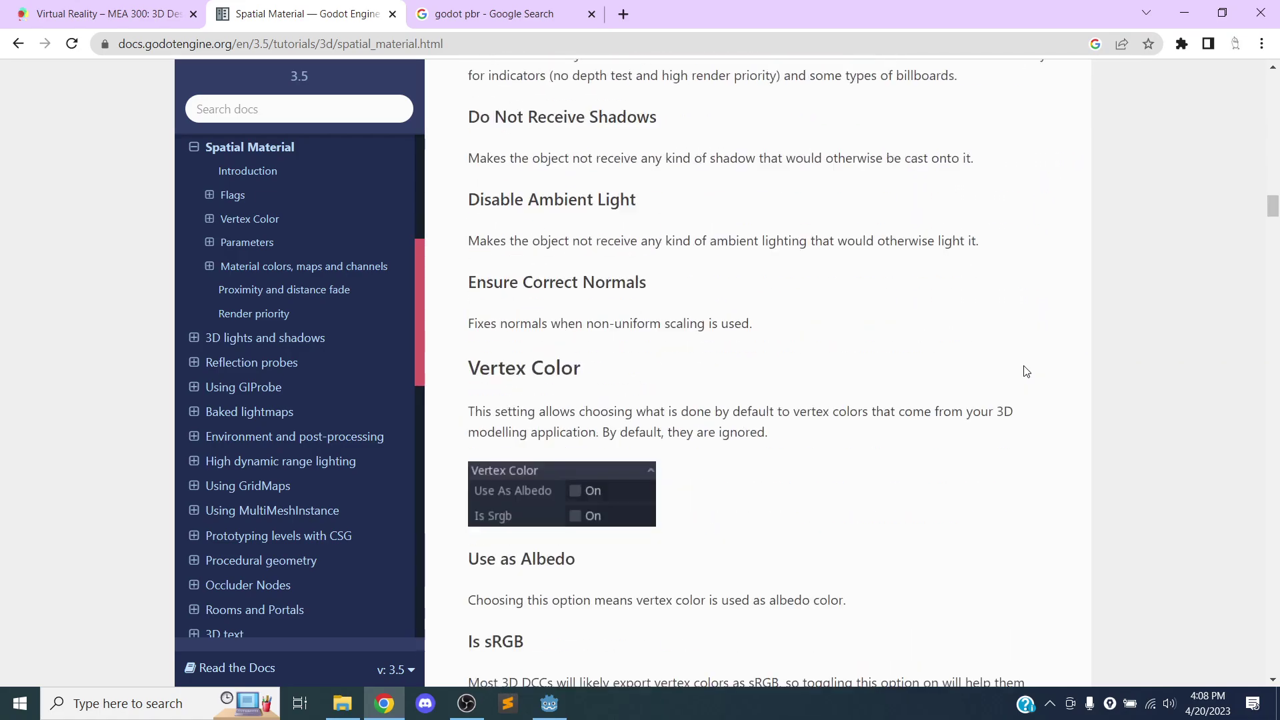
scroll(1040, 371, down, 20)
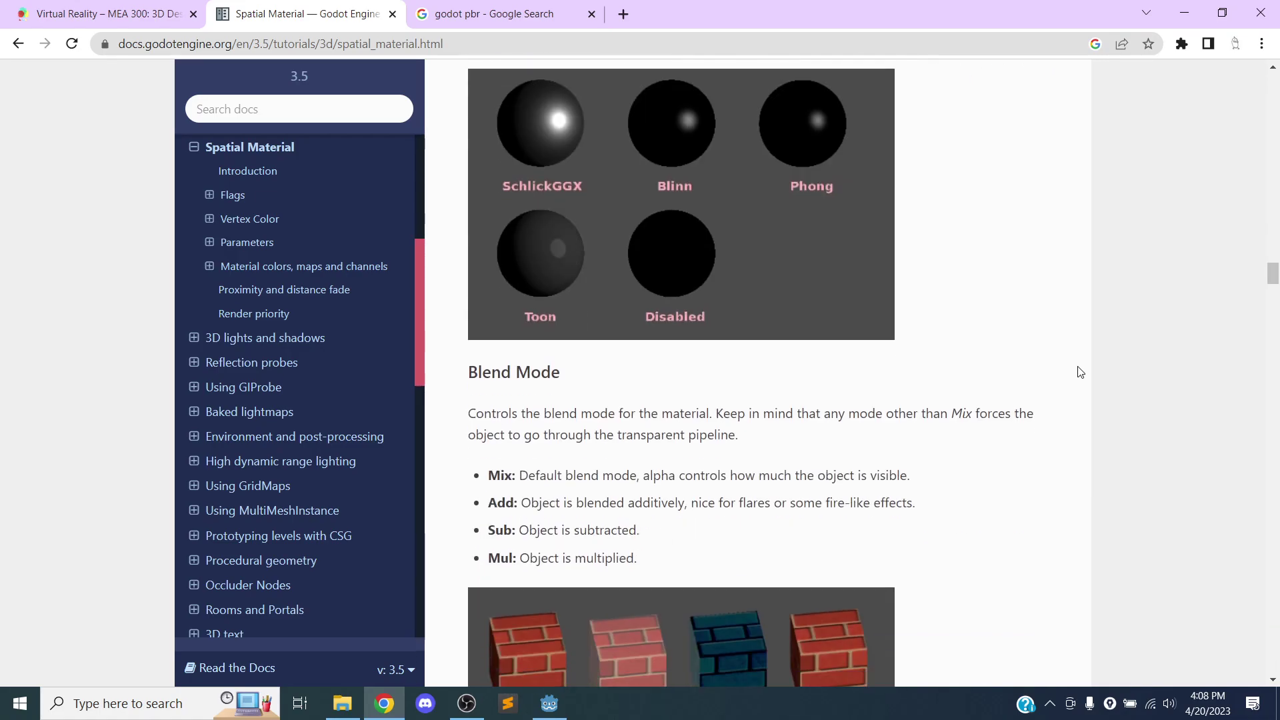
scroll(1081, 371, down, 20)
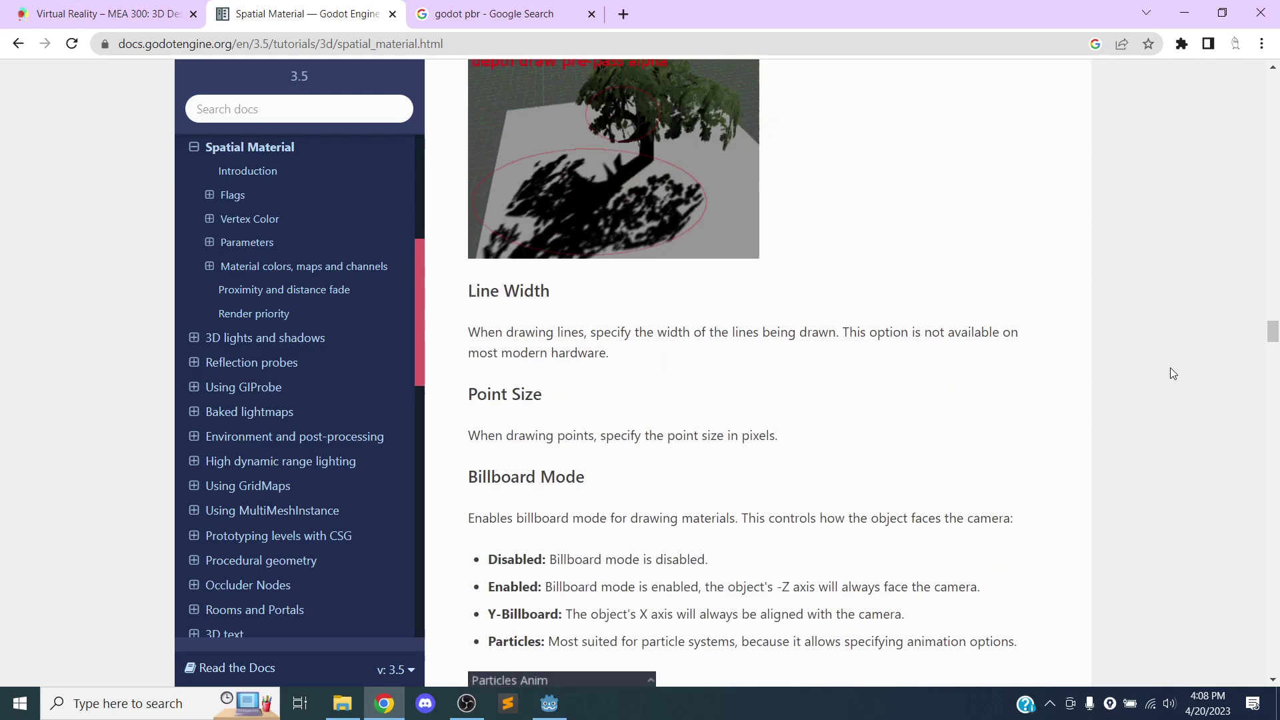
Examine the documentation's material colors, maps and channels, from albedo and normal maps through ambient occlusion, subsurface scattering, refraction and detail
scroll(1172, 372, down, 20)
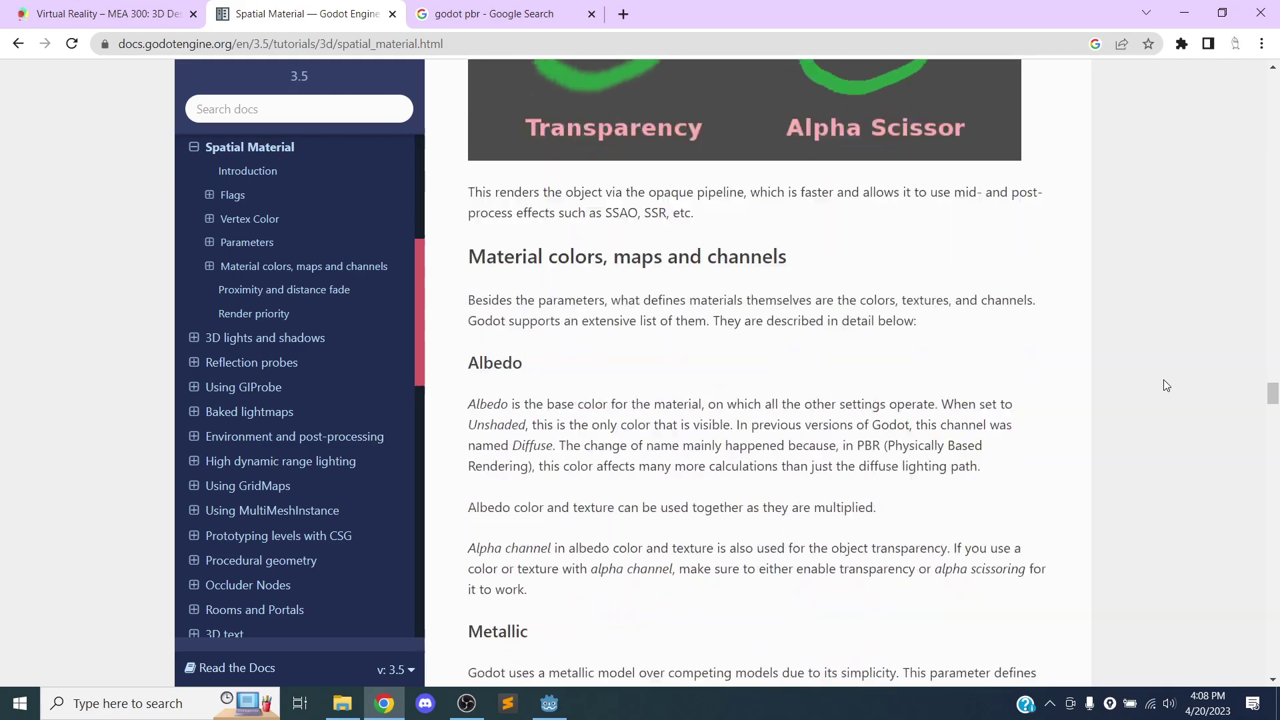
scroll(1154, 395, down, 20)
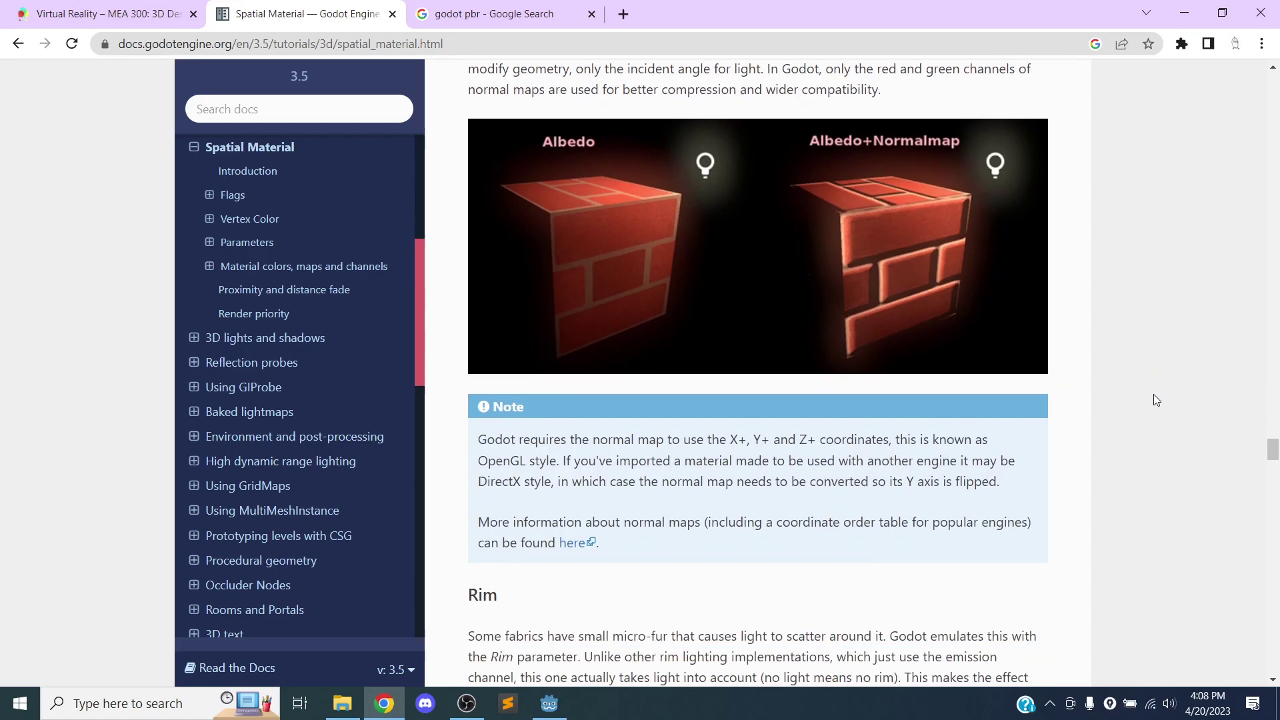
scroll(1164, 393, down, 20)
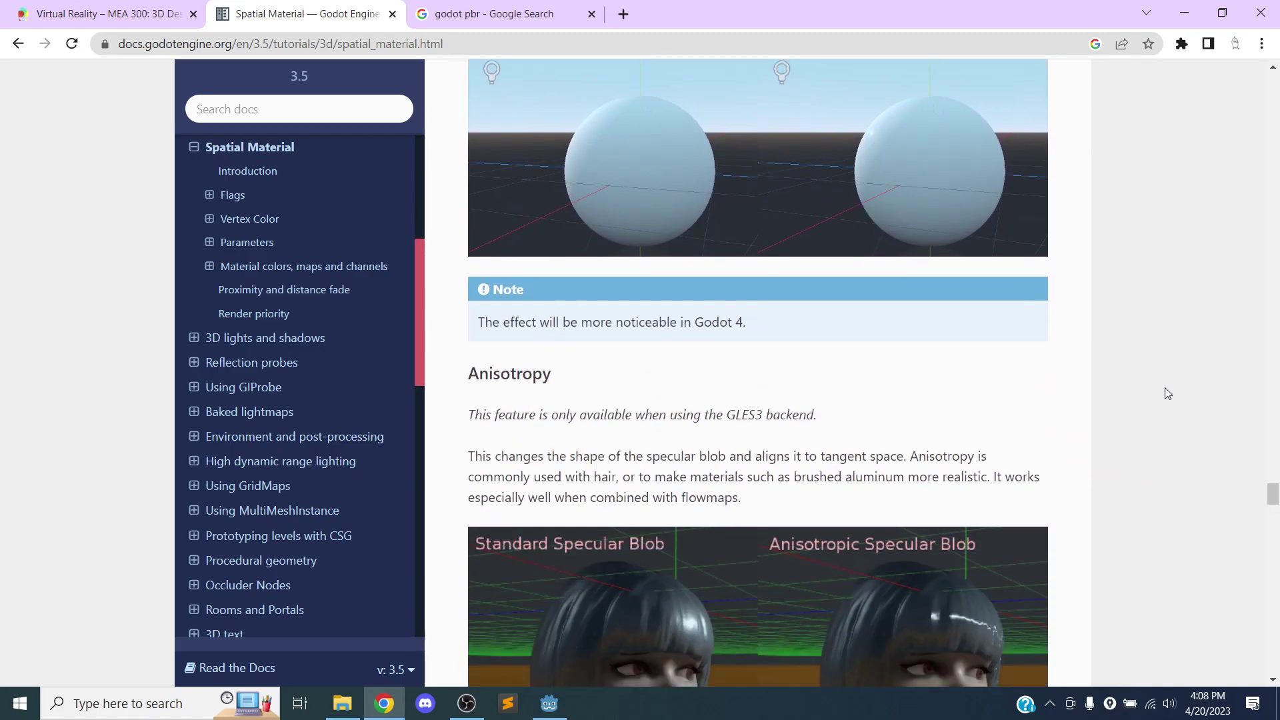
scroll(1177, 386, down, 4)
scroll(1176, 380, up, 9)
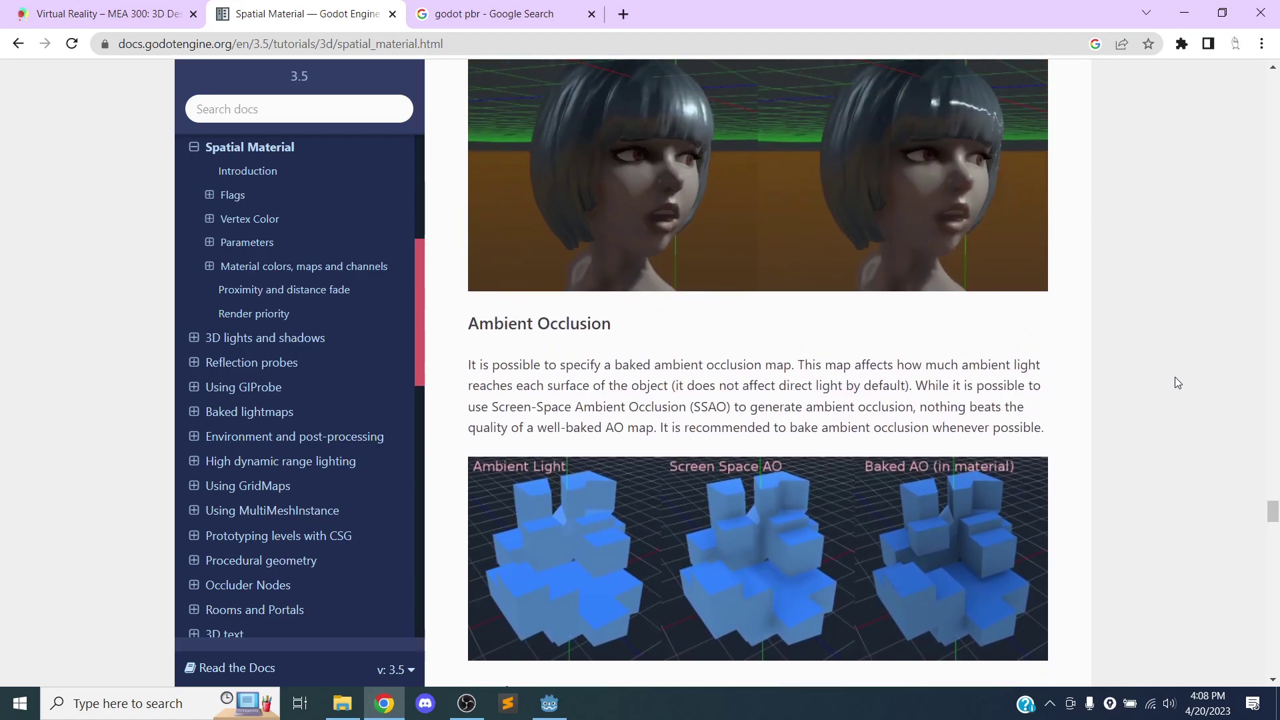
scroll(802, 248, down, 5)
scroll(889, 285, down, 3)
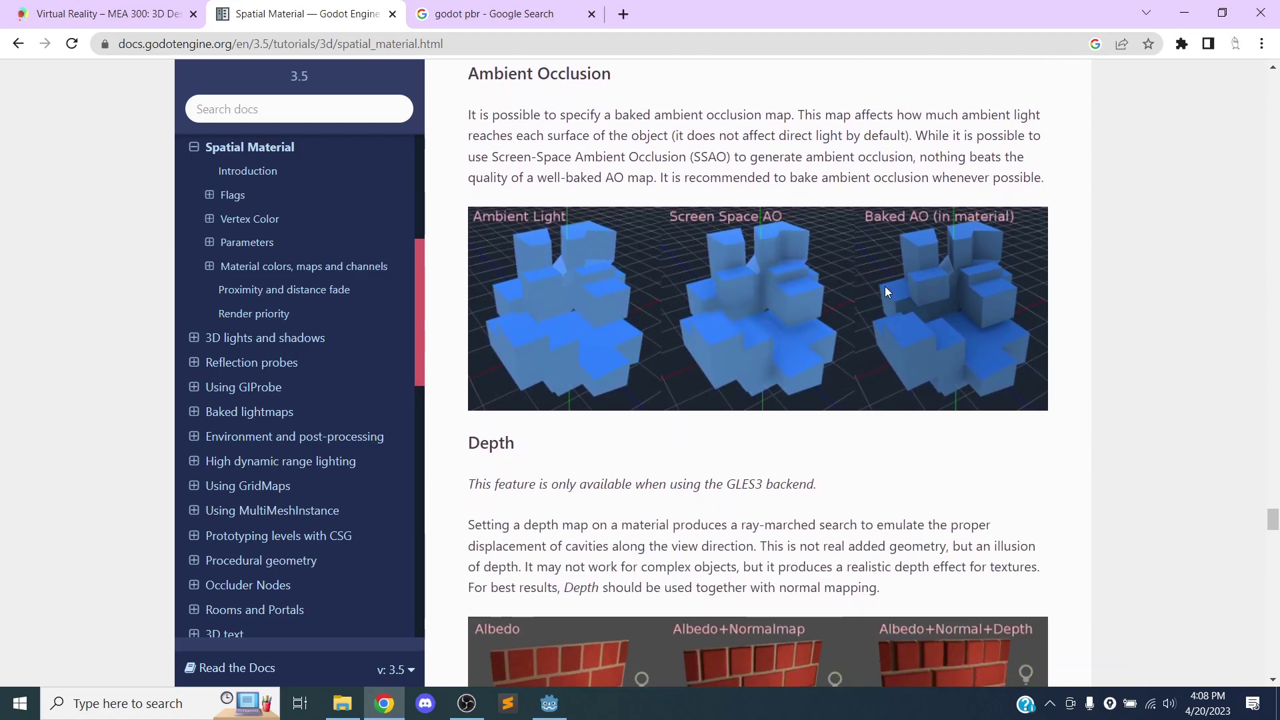
scroll(805, 260, down, 10)
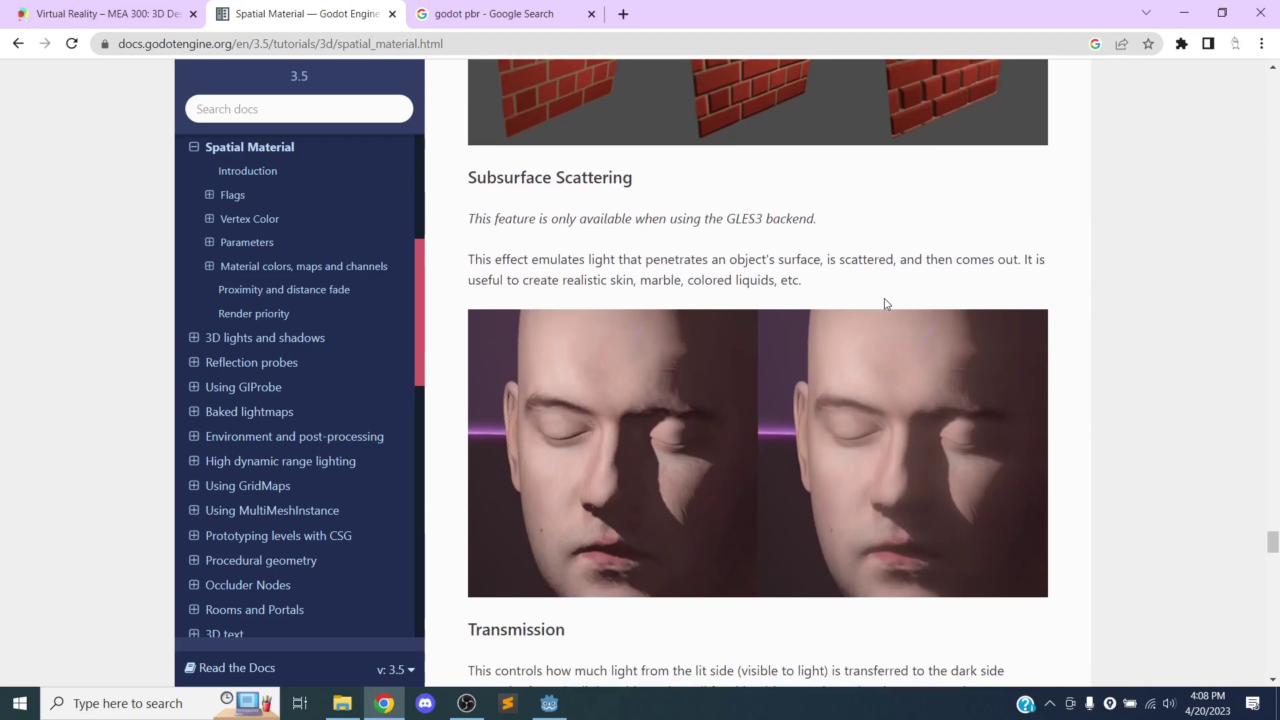
scroll(706, 335, down, 10)
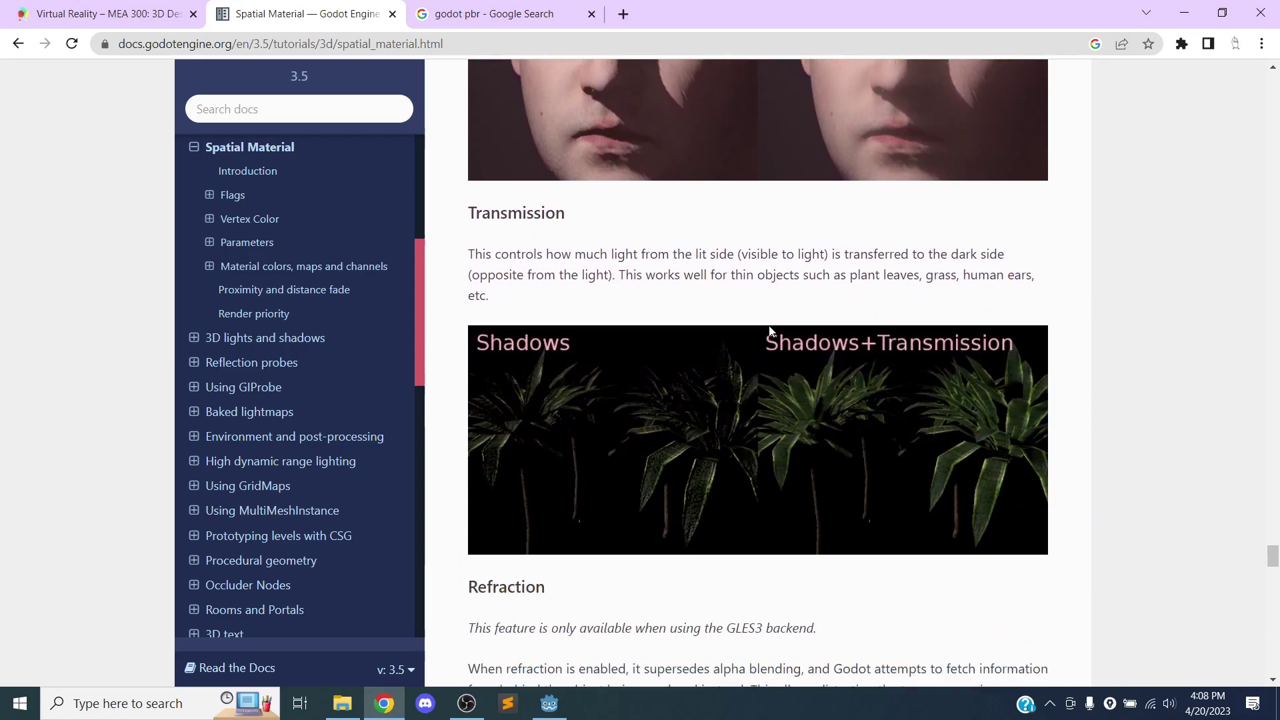
scroll(693, 353, down, 6)
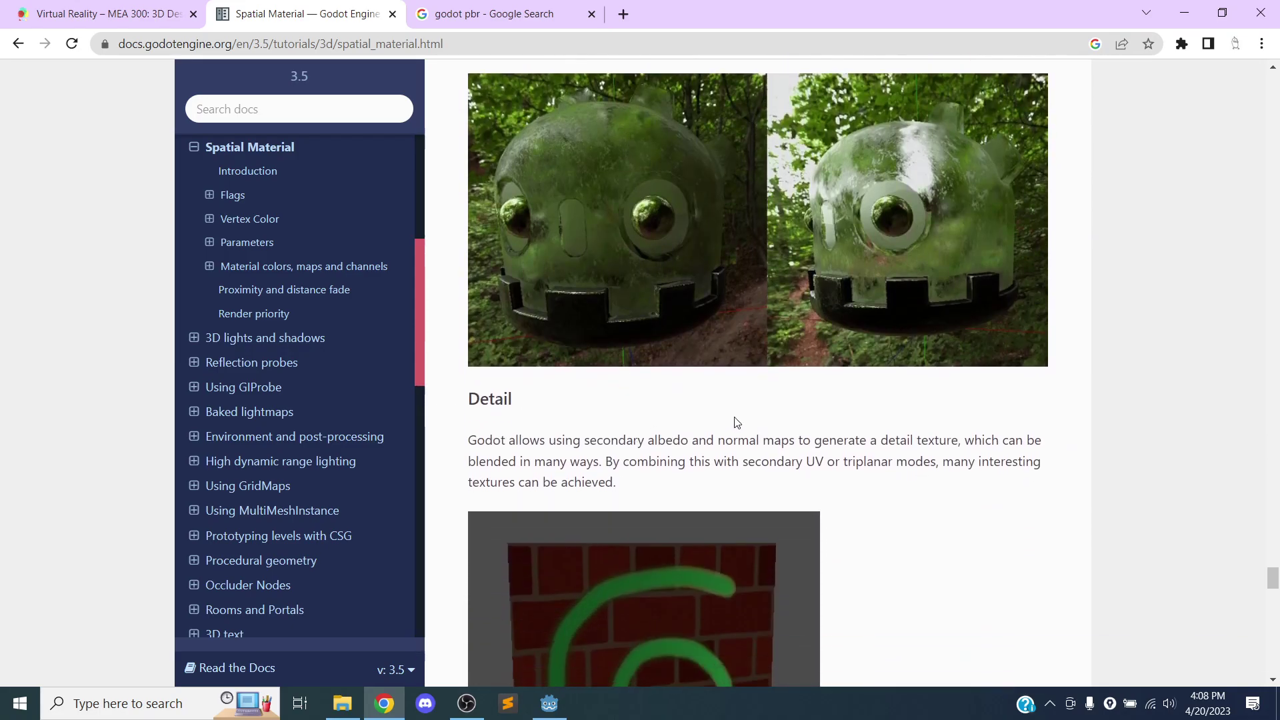
scroll(744, 418, up, 4)
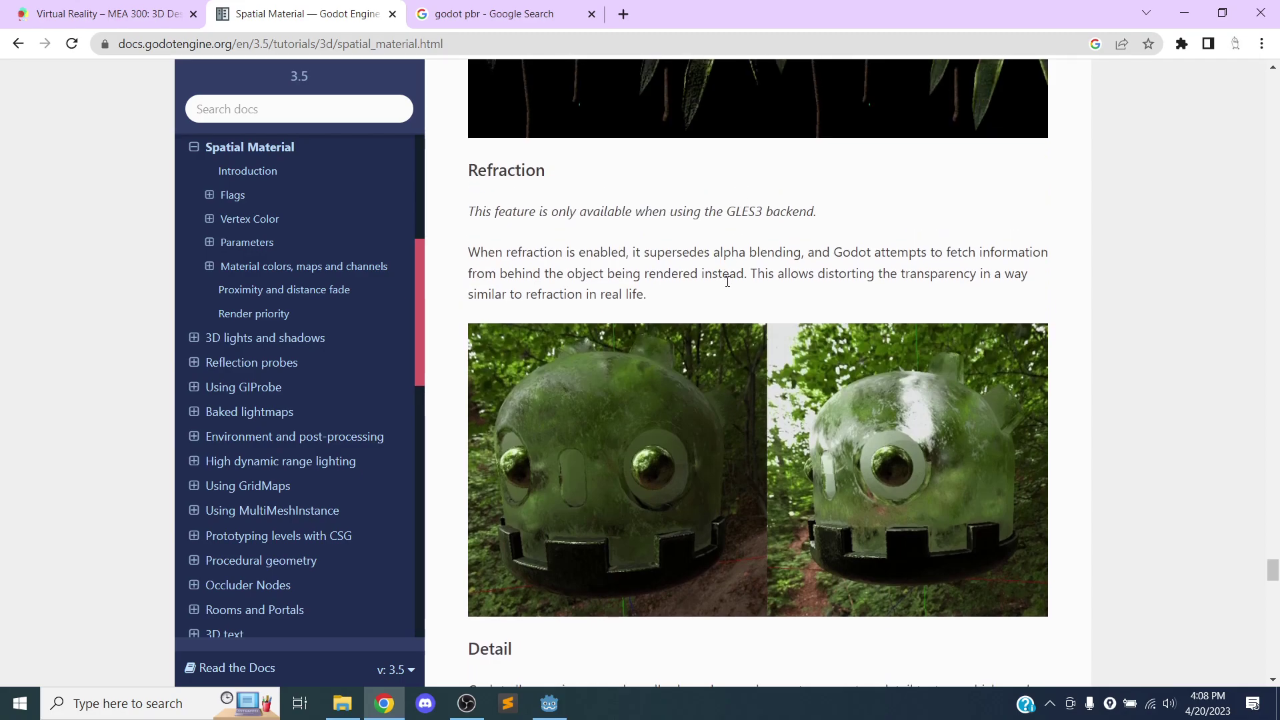
scroll(728, 277, down, 4)
scroll(927, 300, down, 4)
scroll(1007, 327, down, 20)
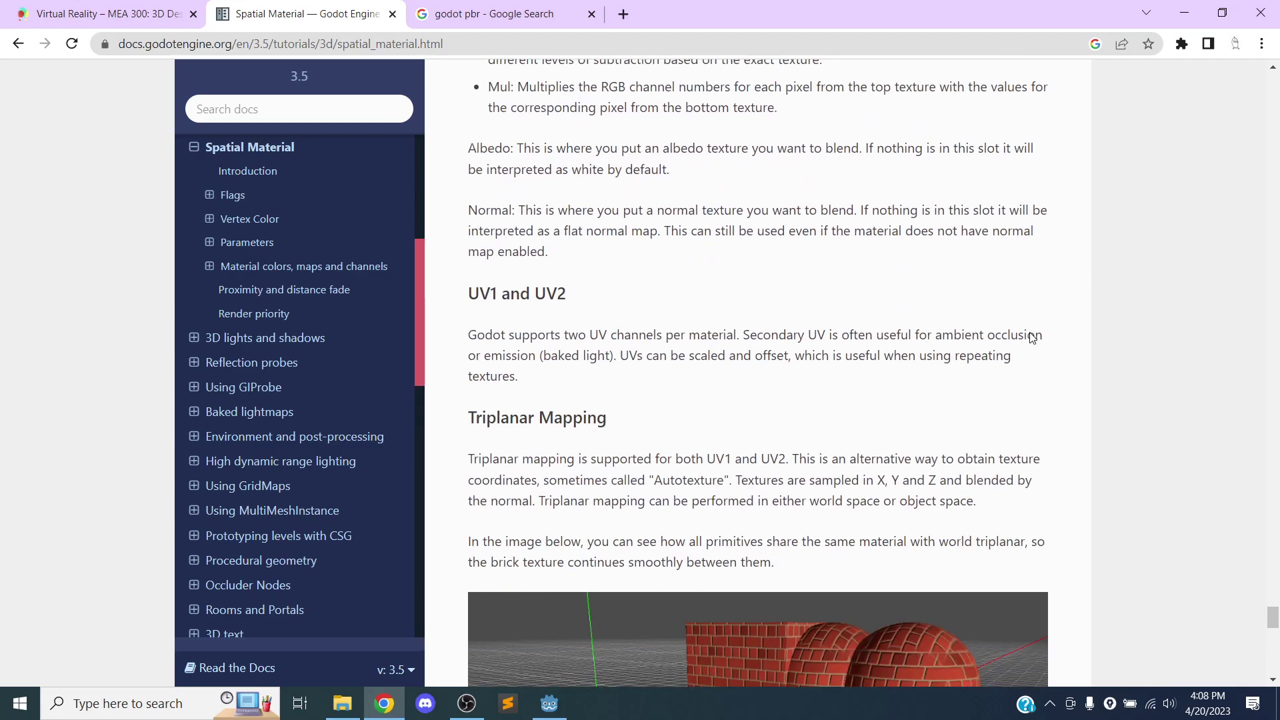
Review the documentation's proximity and distance fade and render priority sections, and return to the start of the page
scroll(1051, 354, down, 8)
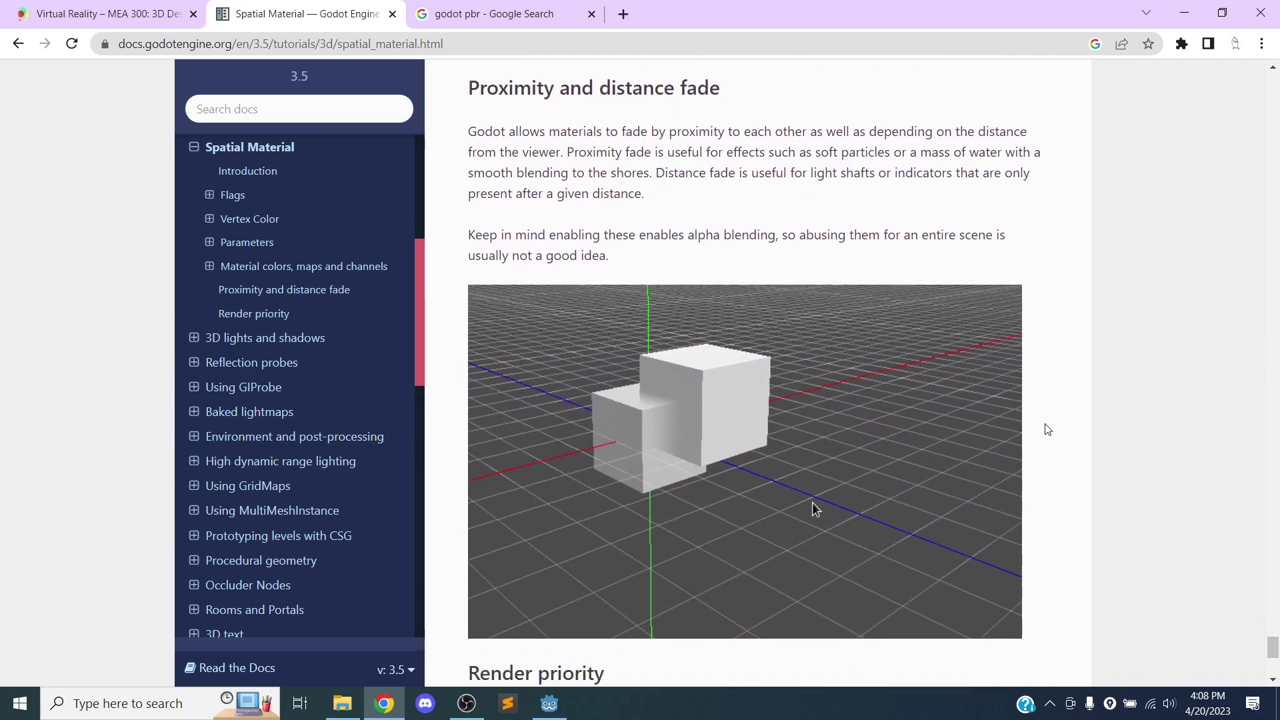
scroll(1131, 506, up, 3)
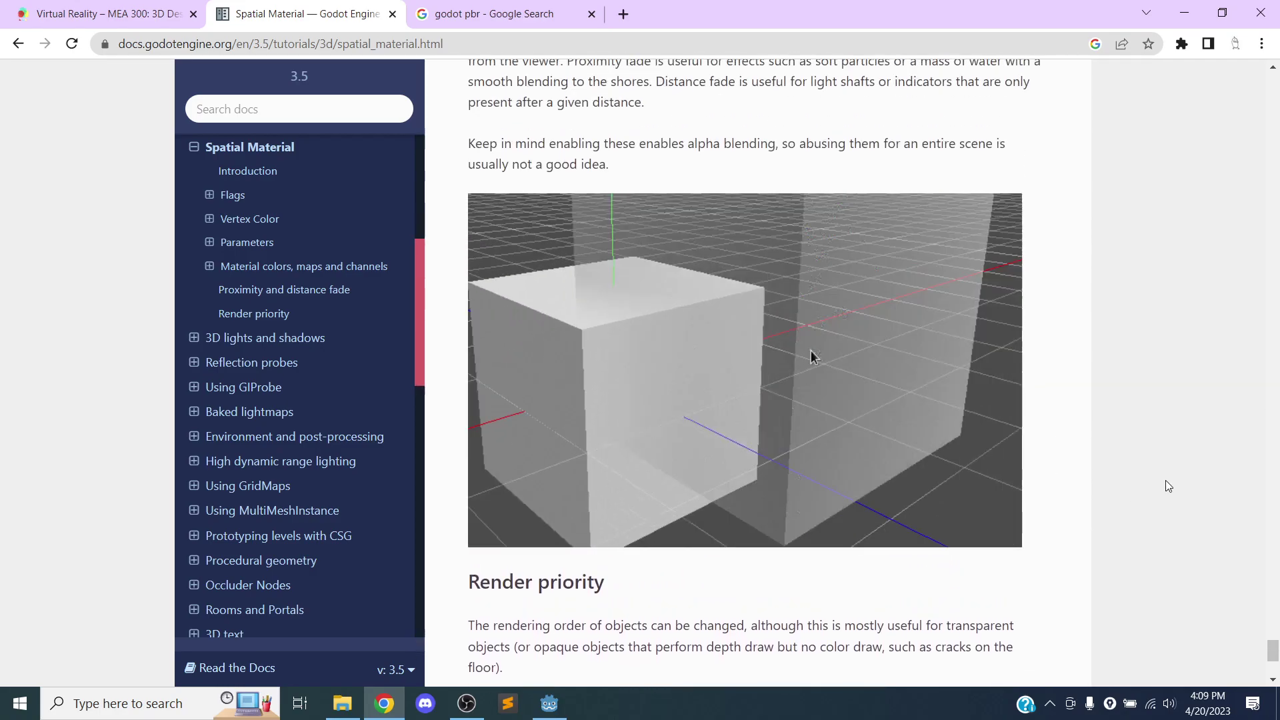
scroll(1278, 656, down, 5)
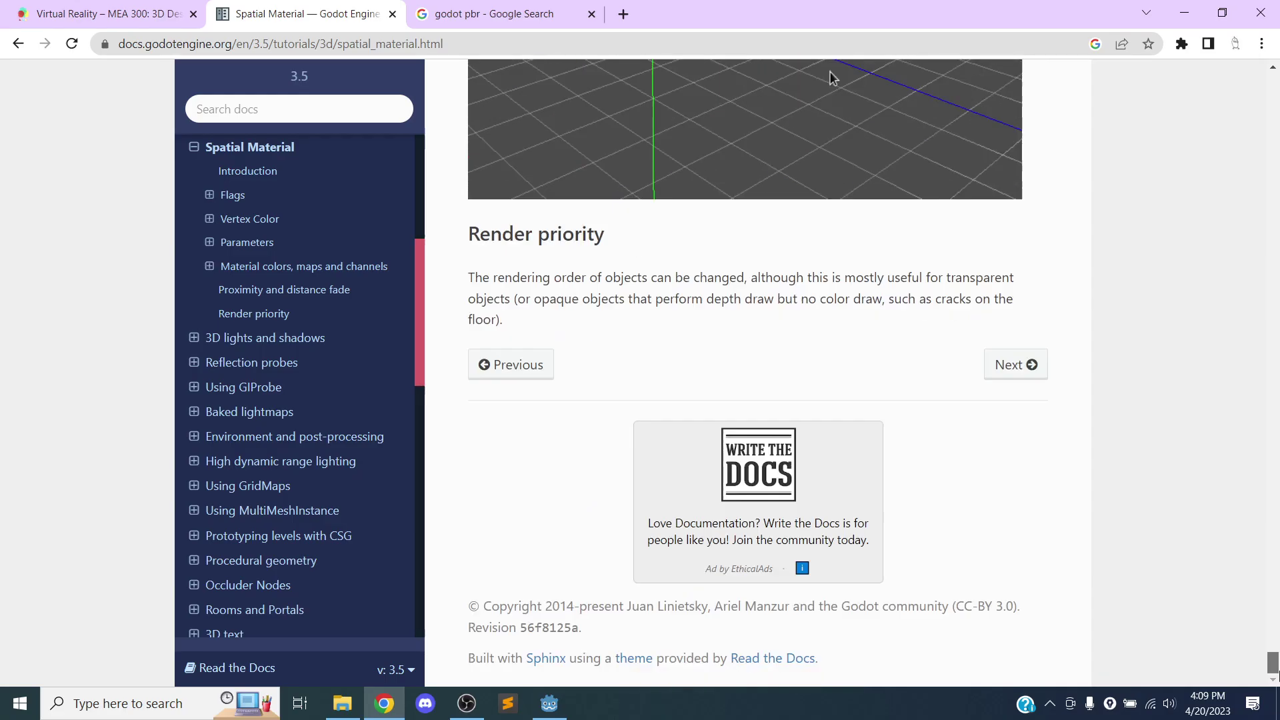
drag(1278, 660, 1275, 75)
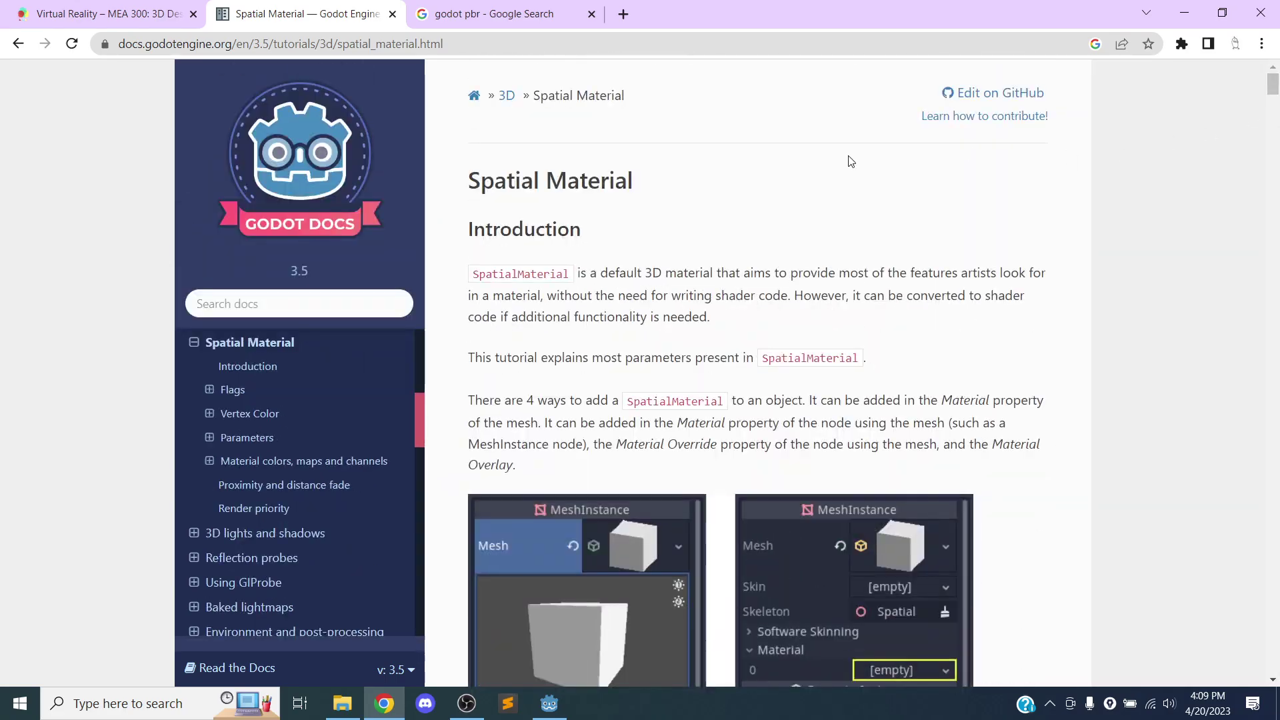
Switch to Godot, add a MeshInstance under the LightingMaterialsTextures root and rename it Floor
click(1184, 13)
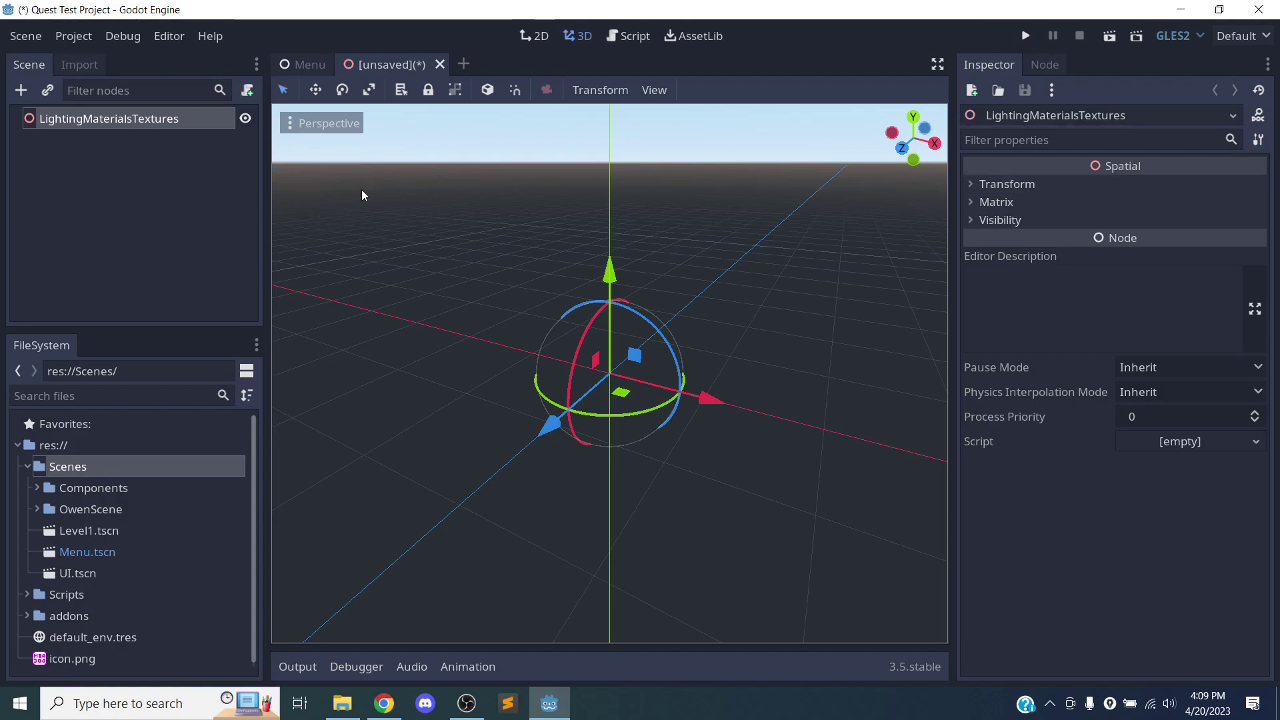
click(147, 164)
click(117, 121)
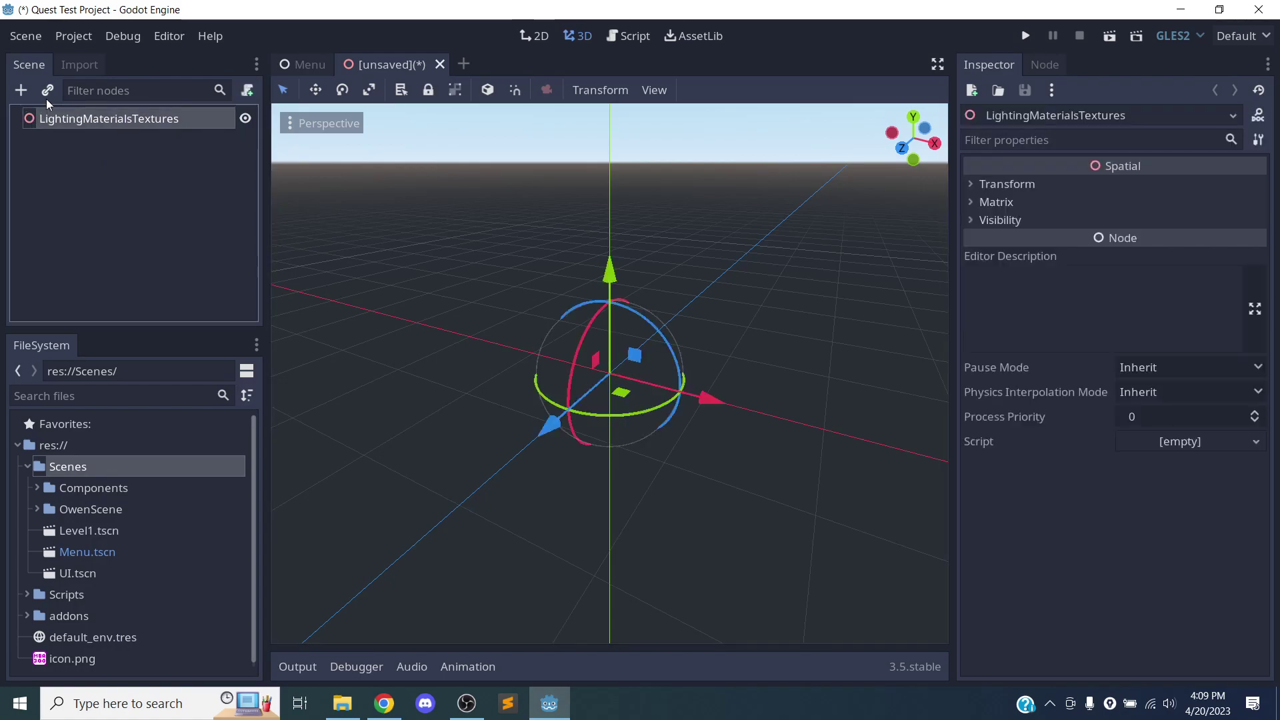
key(ctrl+a)
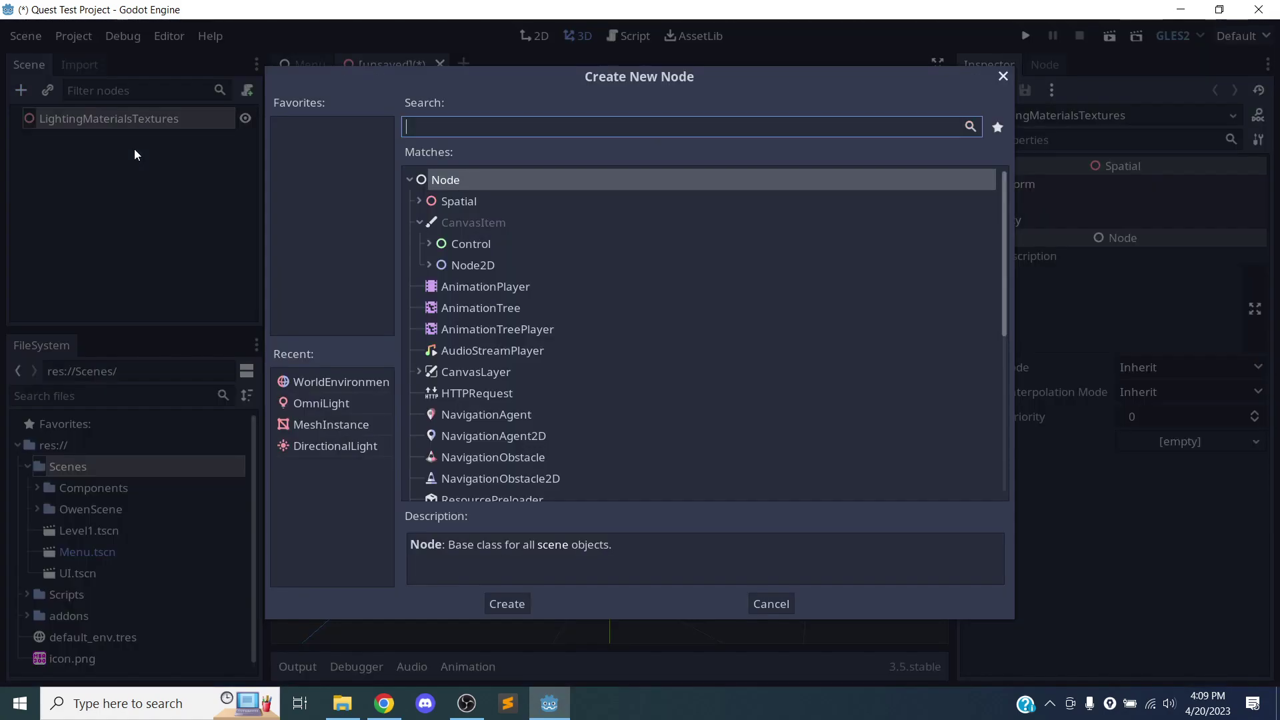
text(mesh)
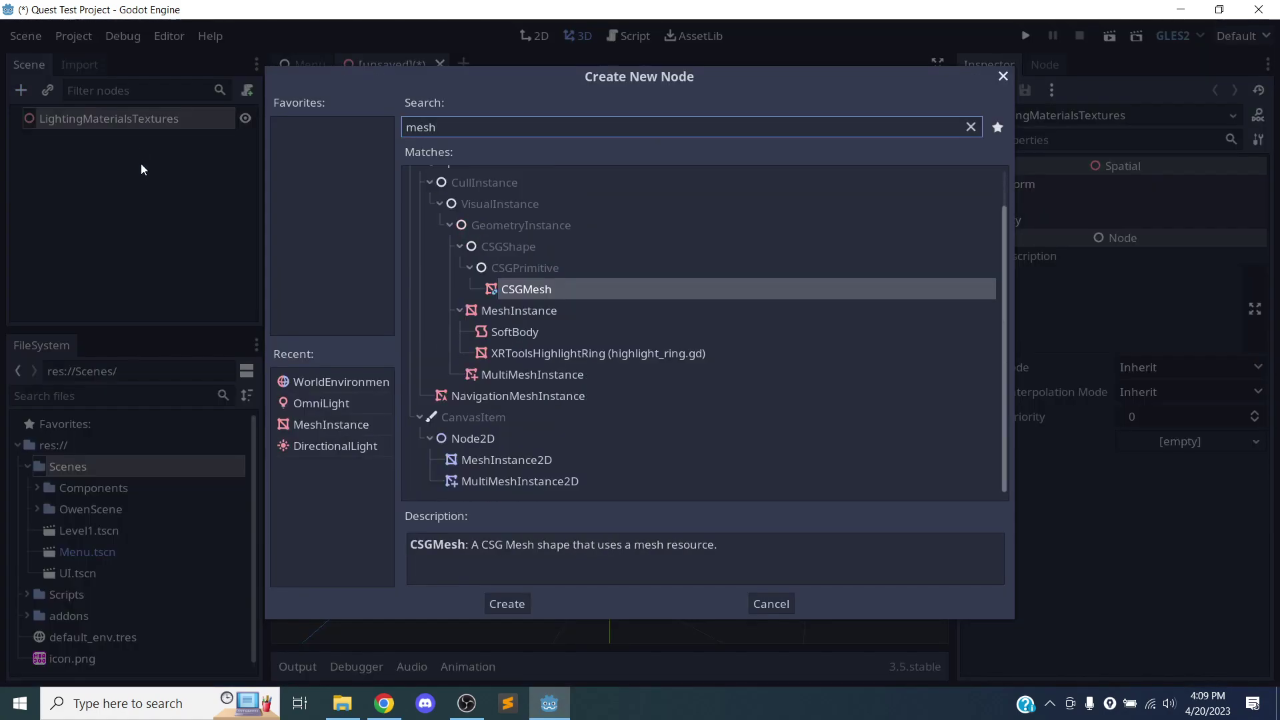
key(Down)
key(Return)
double_click(80, 142)
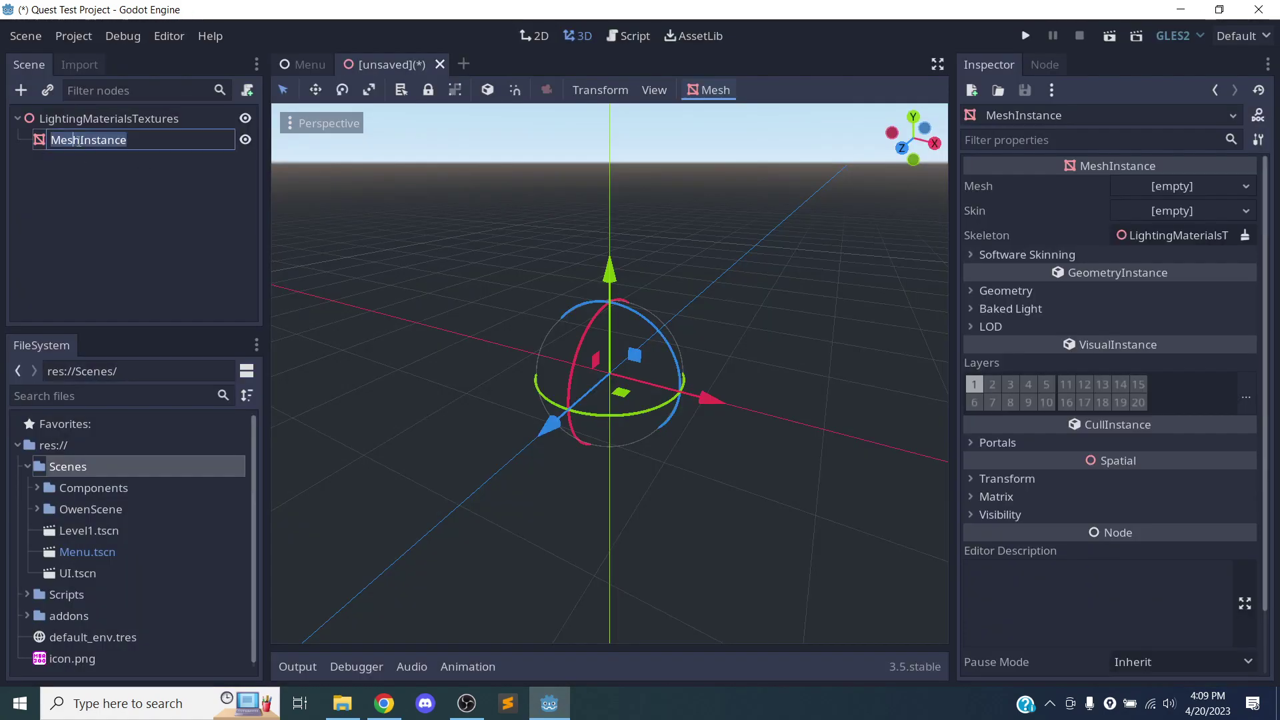
text(Floor)
key(Return)
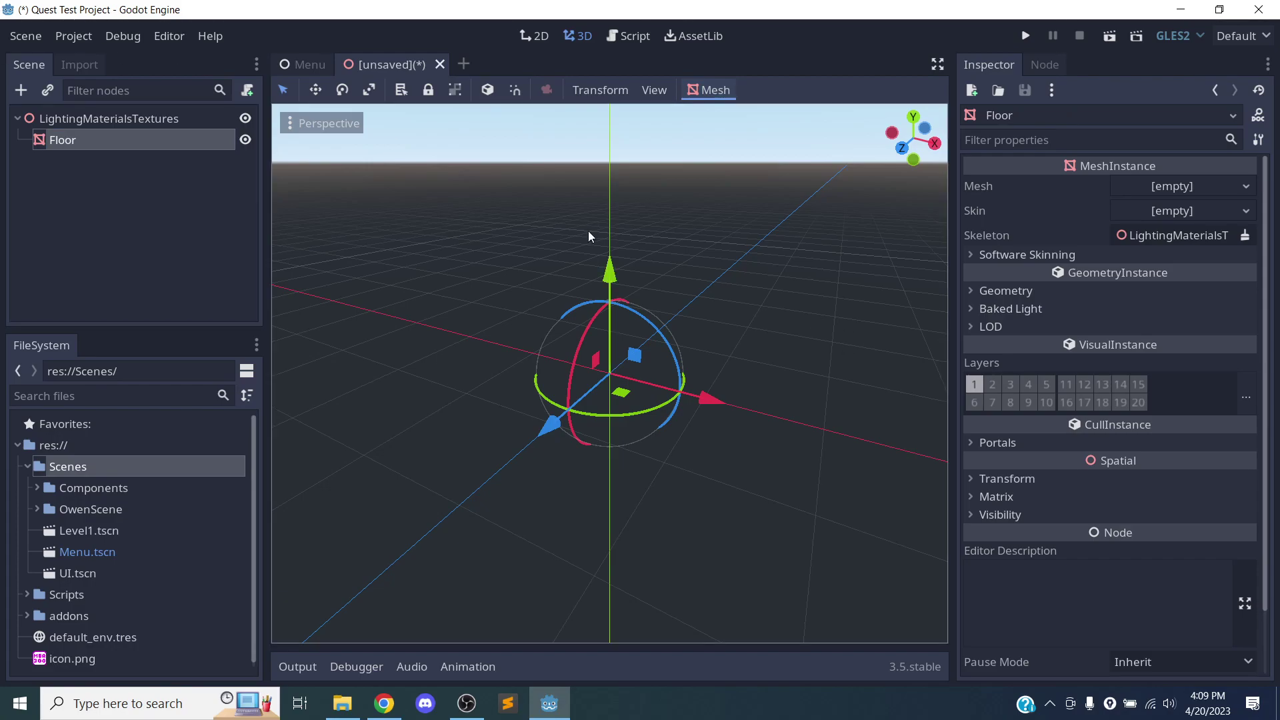
Give the Floor a new PlaneMesh and set its size to 32 by 32
click(1187, 185)
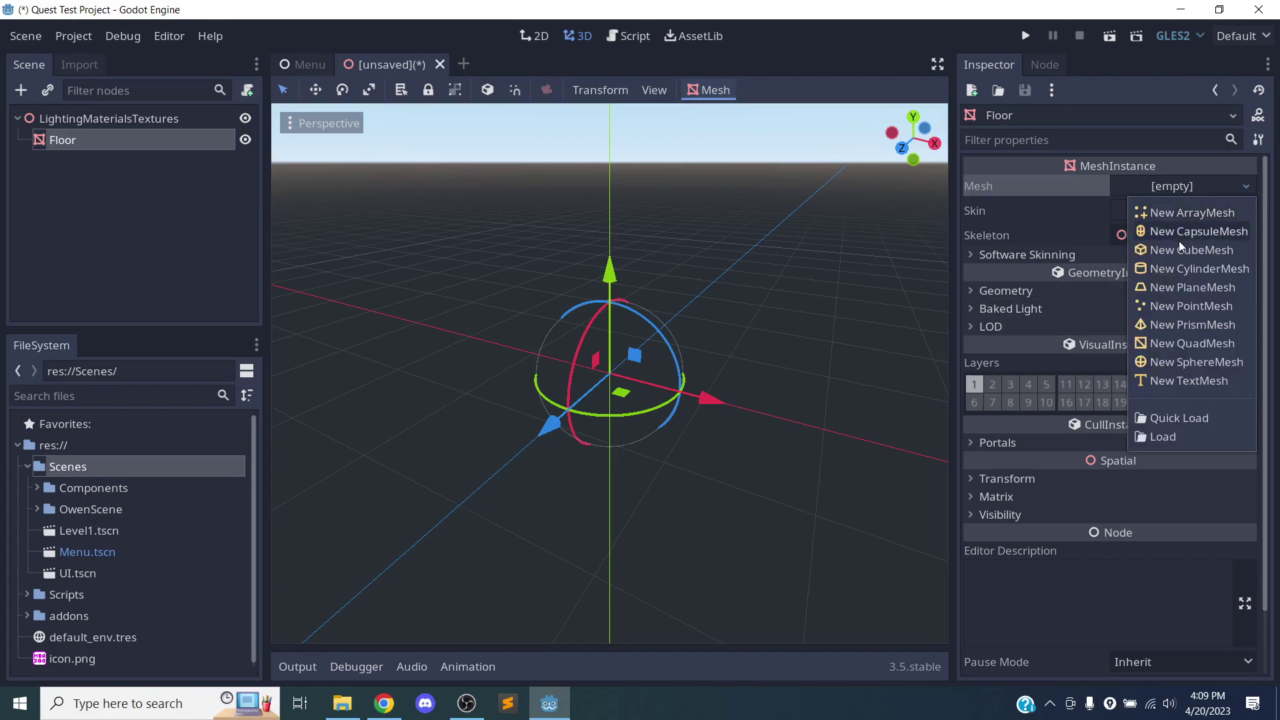
click(1166, 291)
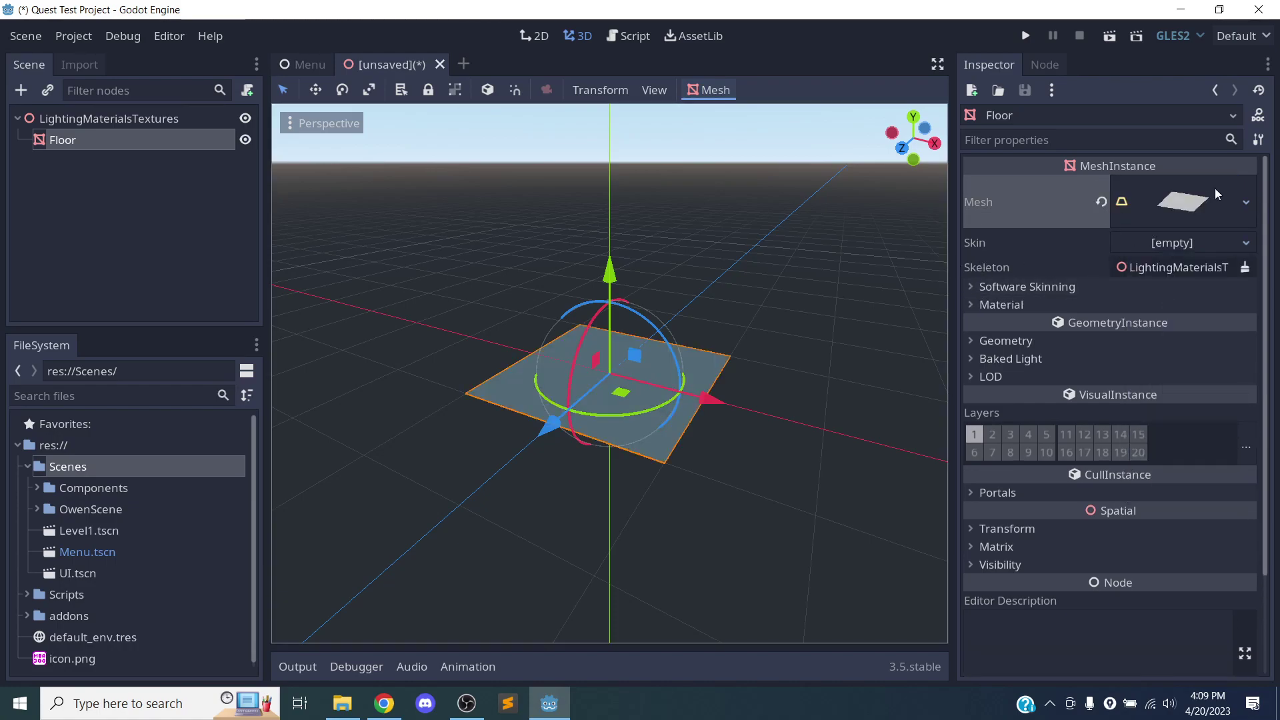
click(1208, 194)
click(1166, 369)
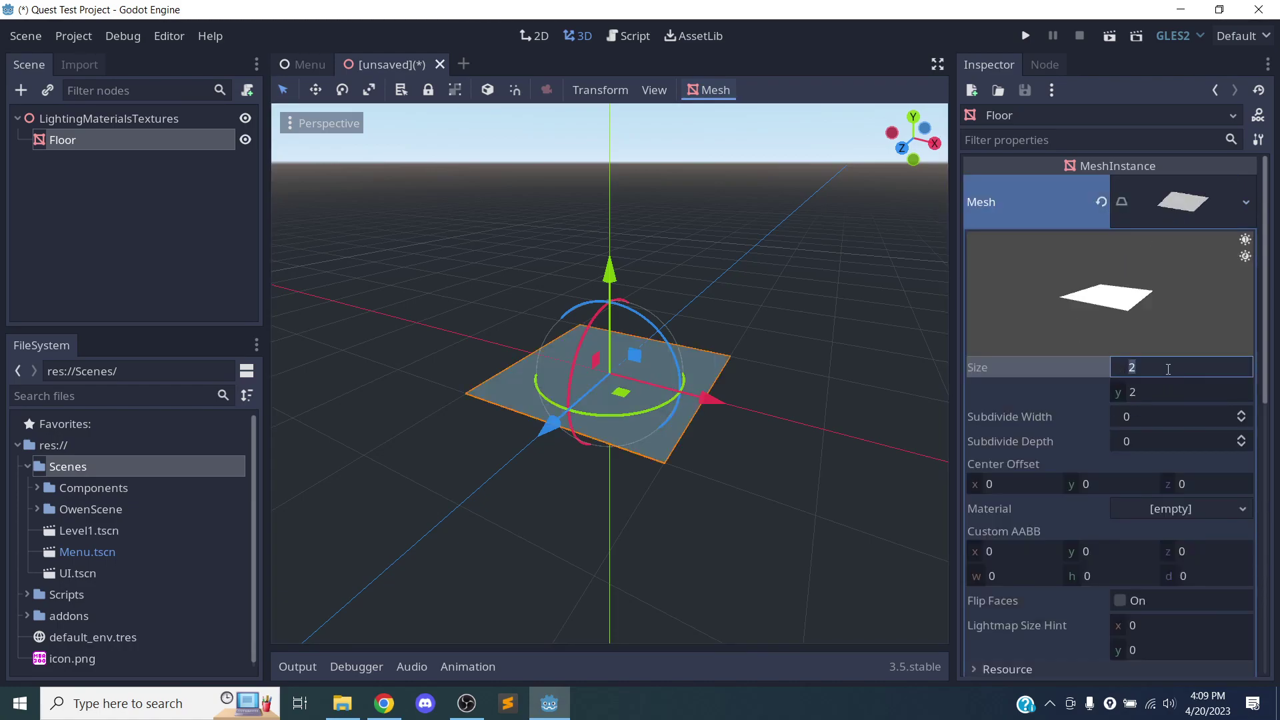
text(32)
key(Tab)
text(32)
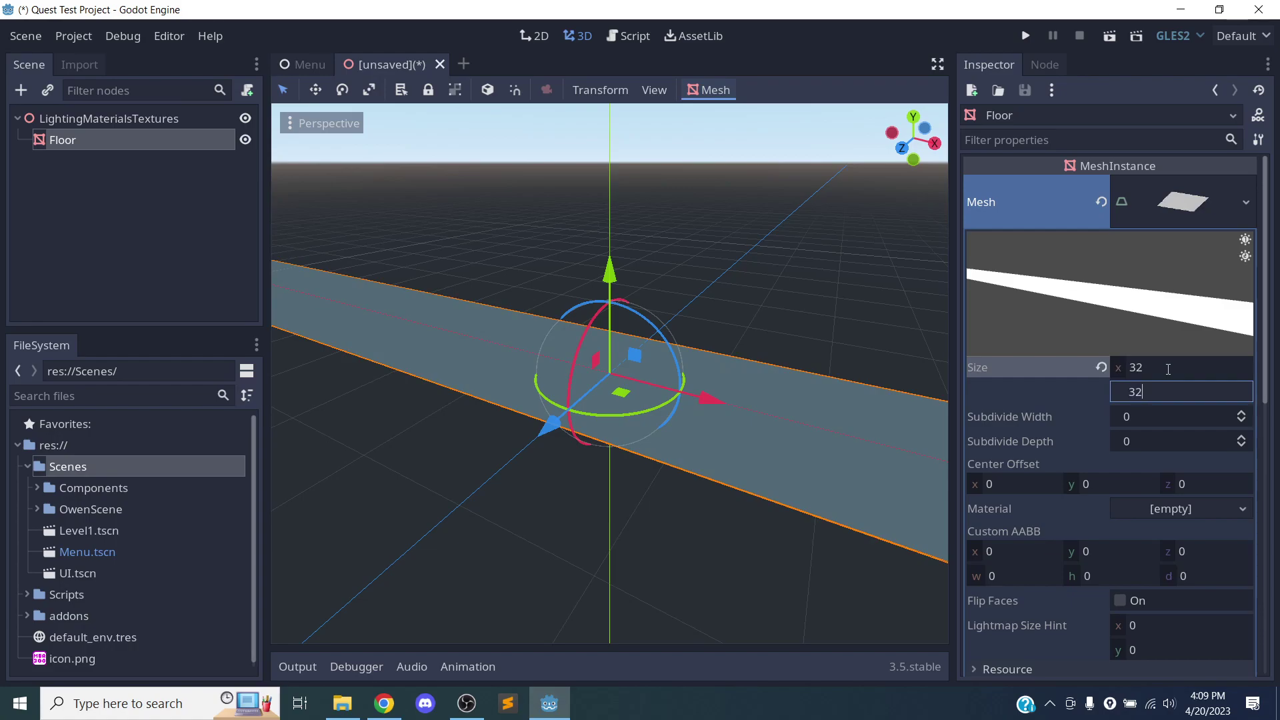
key(Return)
scroll(482, 379, down, 5)
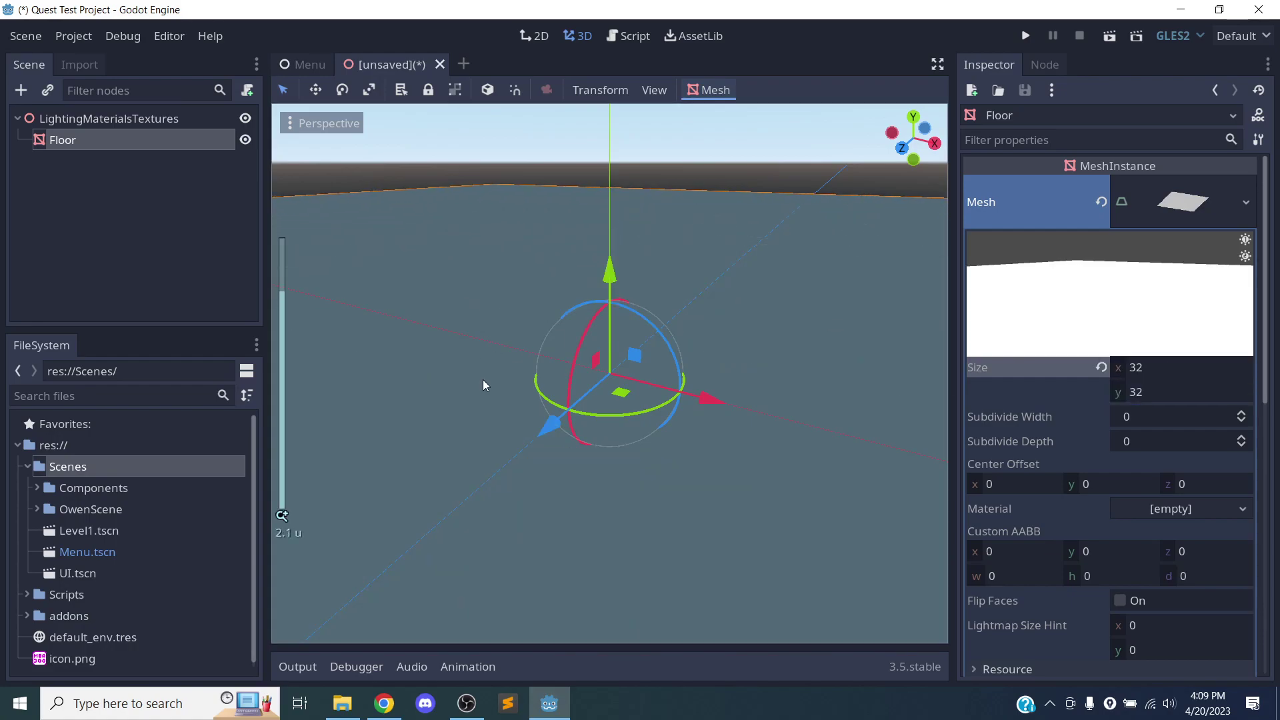
middle_drag(641, 503, 558, 500)
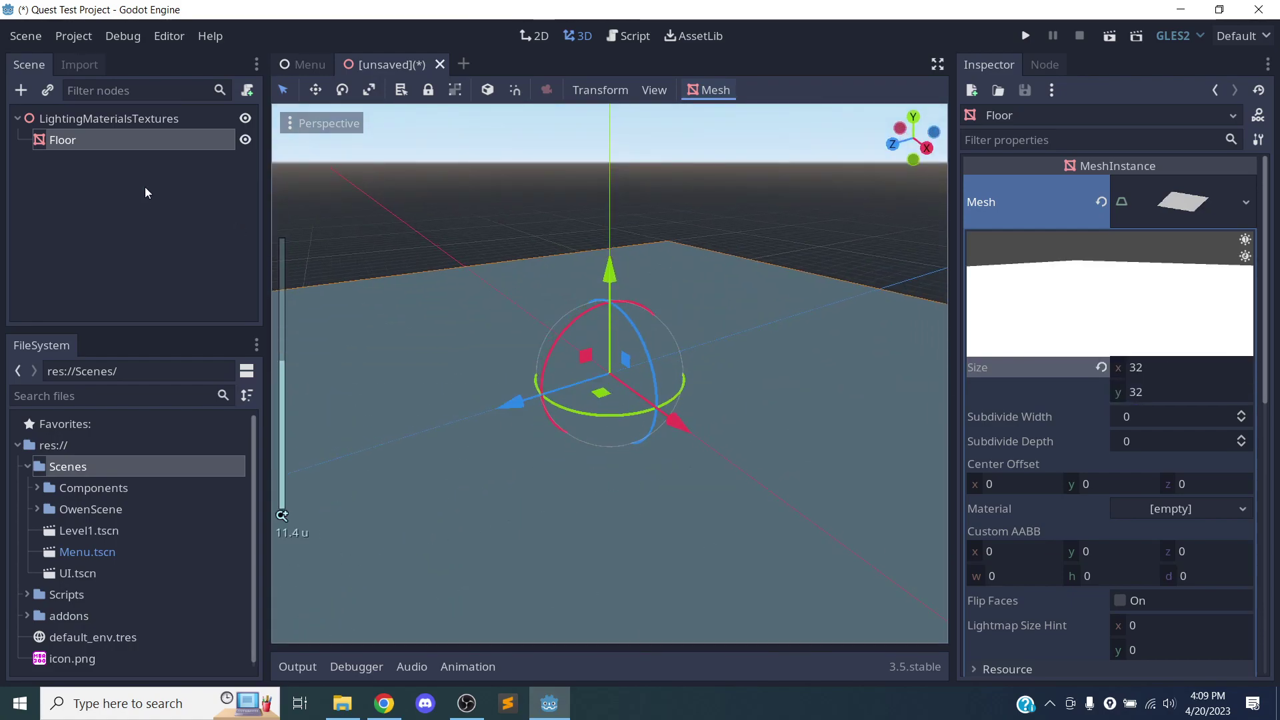
Add a second MeshInstance under the LightingMaterialsTextures root and rename it Player
click(160, 193)
click(94, 120)
click(21, 90)
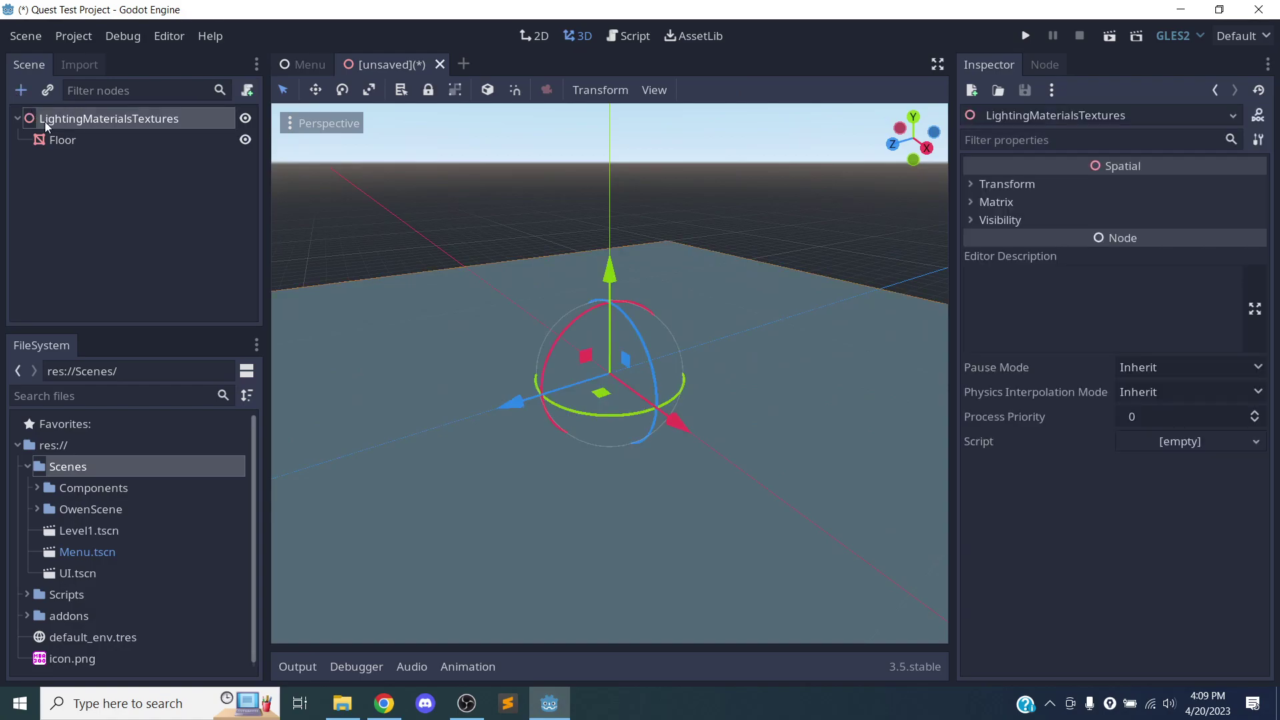
key(Down)
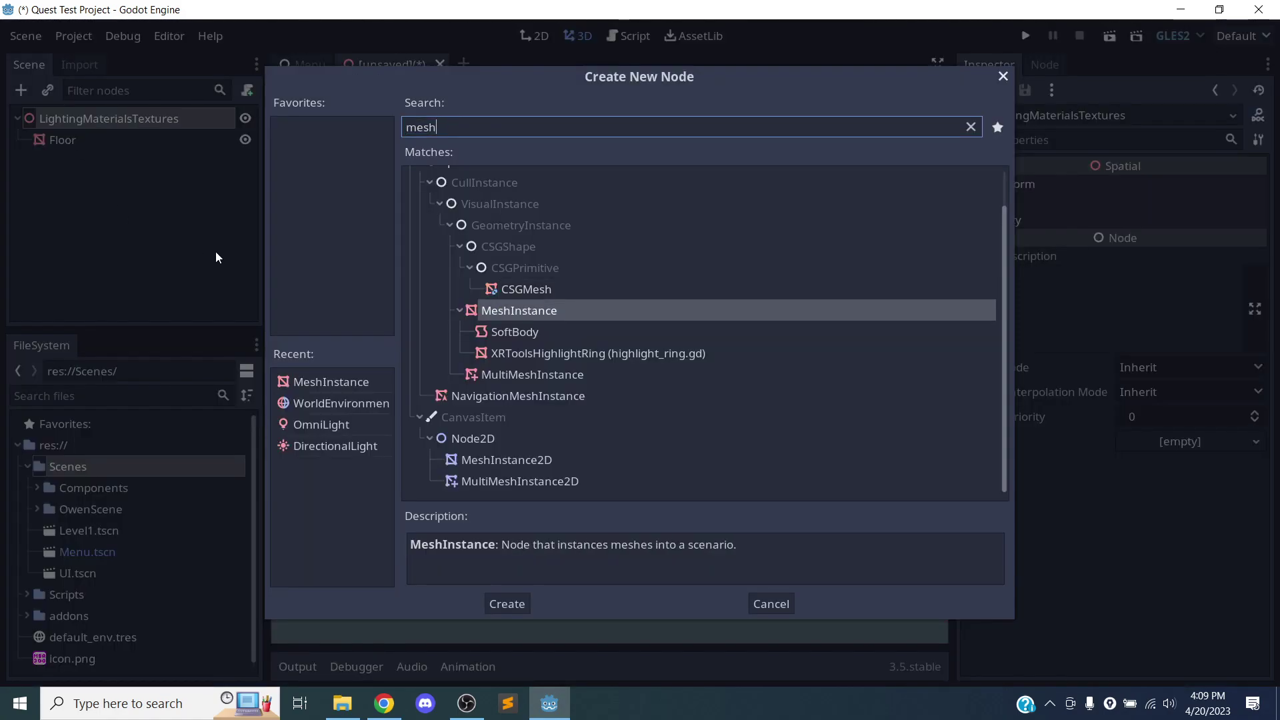
key(Return)
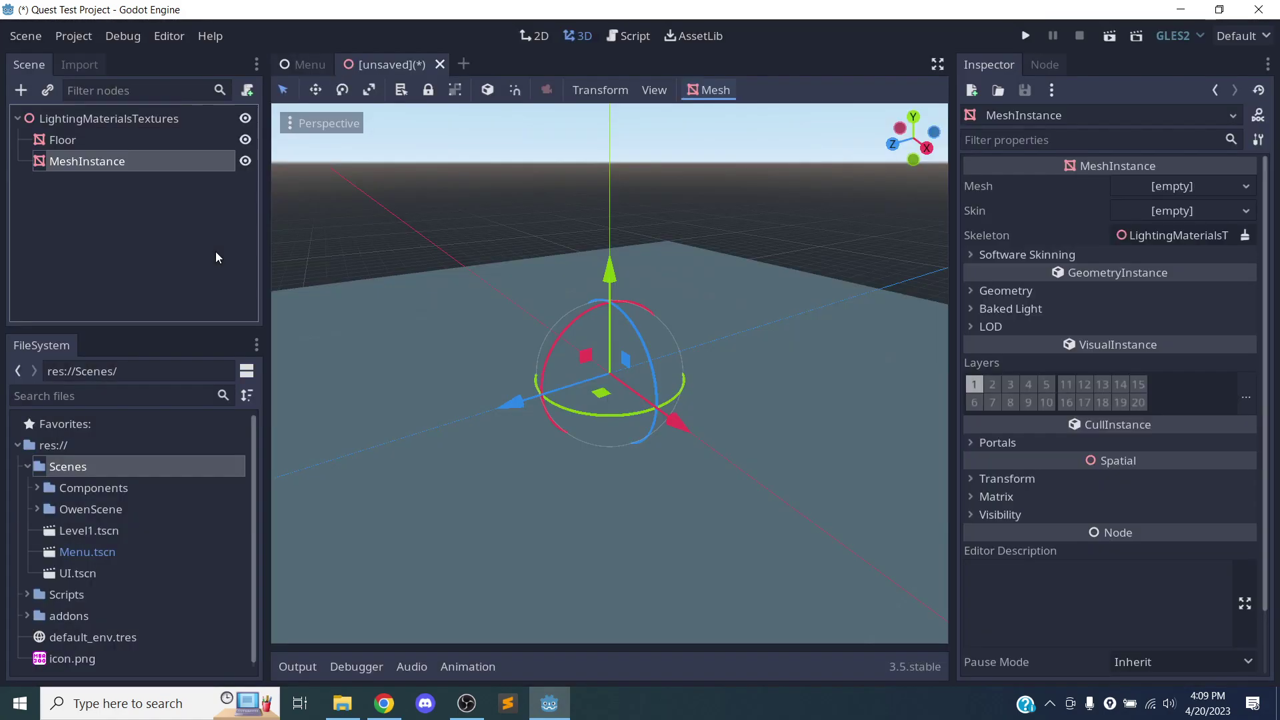
double_click(94, 164)
text(Player)
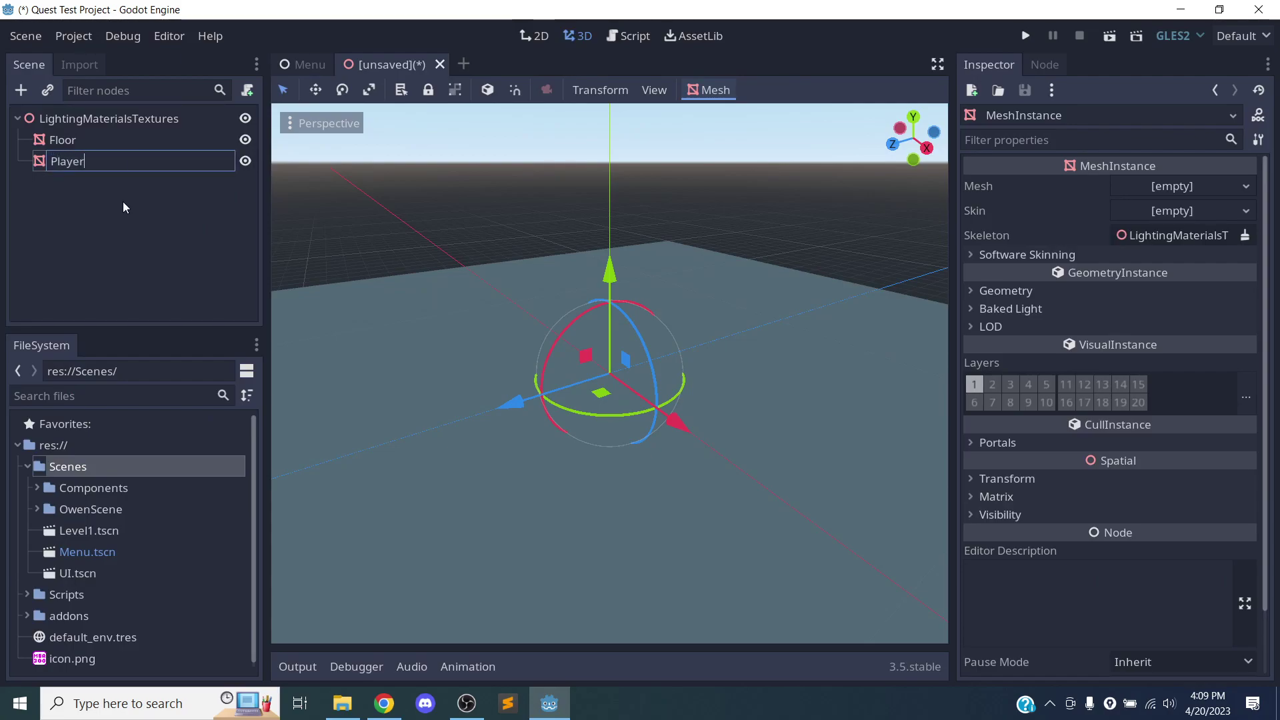
key(Return)
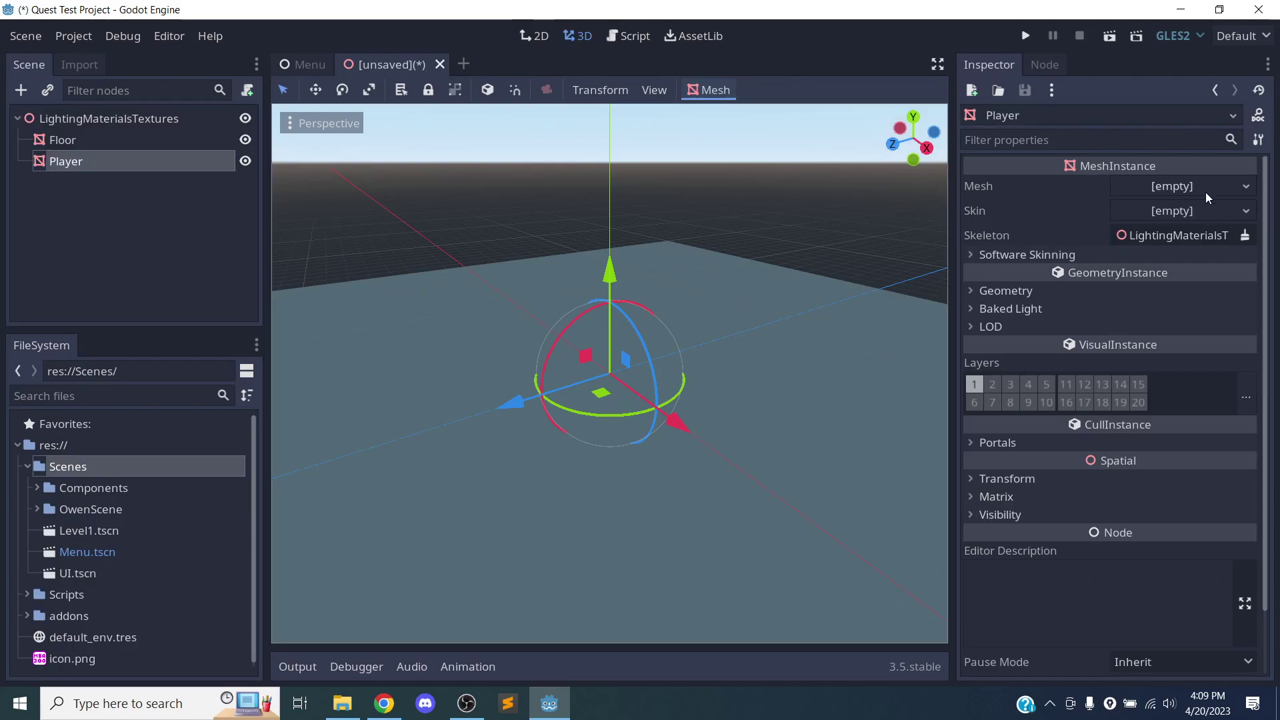
Assign a new CapsuleMesh to the Player and set its X rotation to 90 degrees
click(1246, 187)
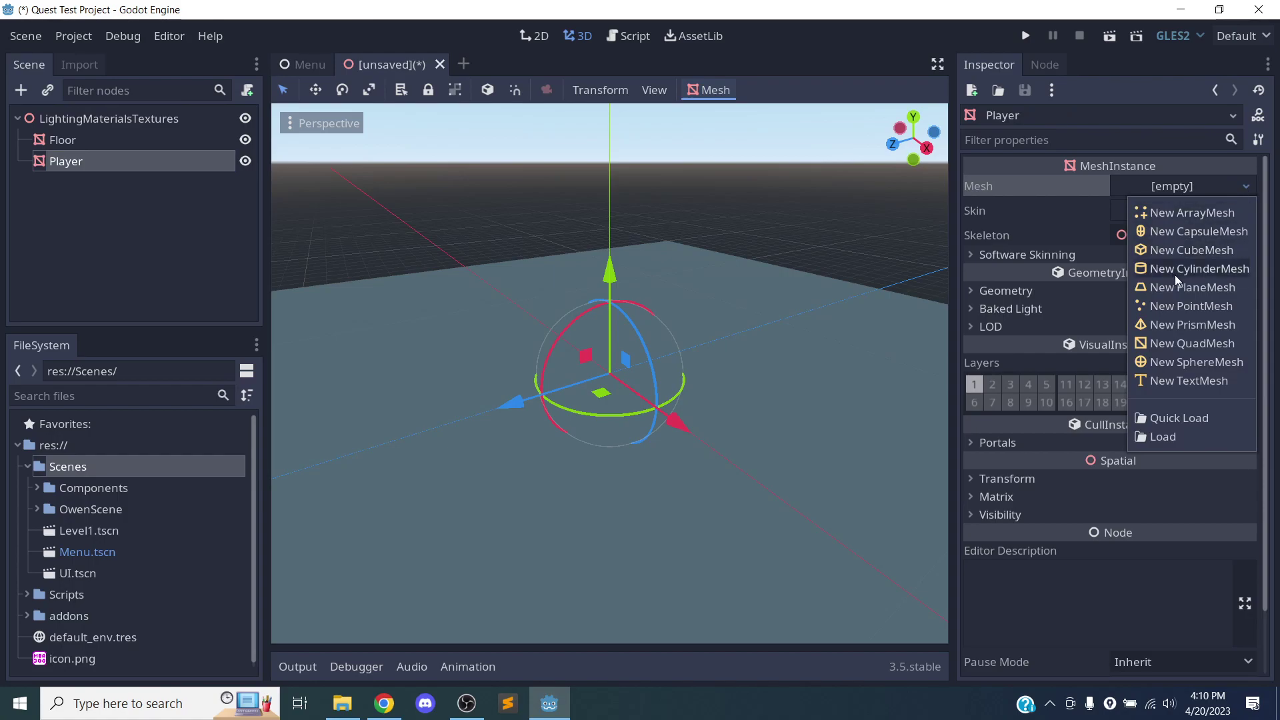
click(1186, 231)
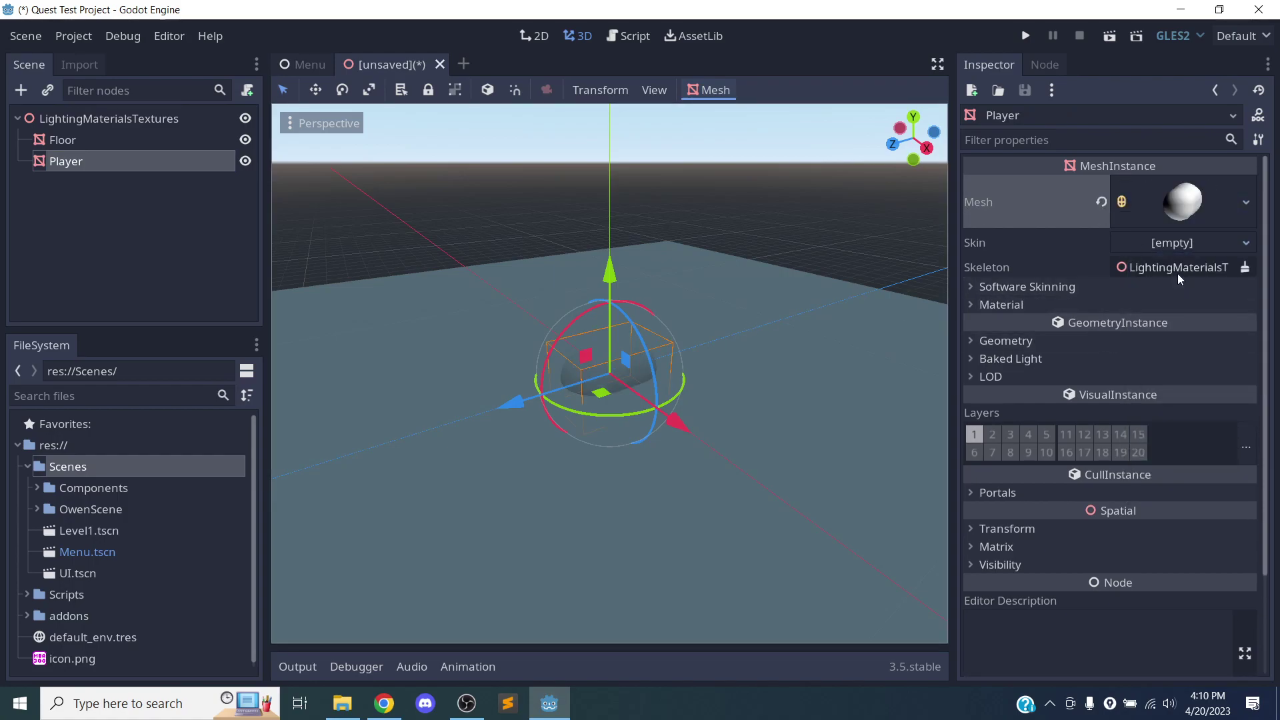
click(1021, 528)
click(1019, 608)
text(90)
key(Return)
Raise the Player capsule along the Y axis to about 1.615 so it stands above the floor
drag(609, 267, 605, 195)
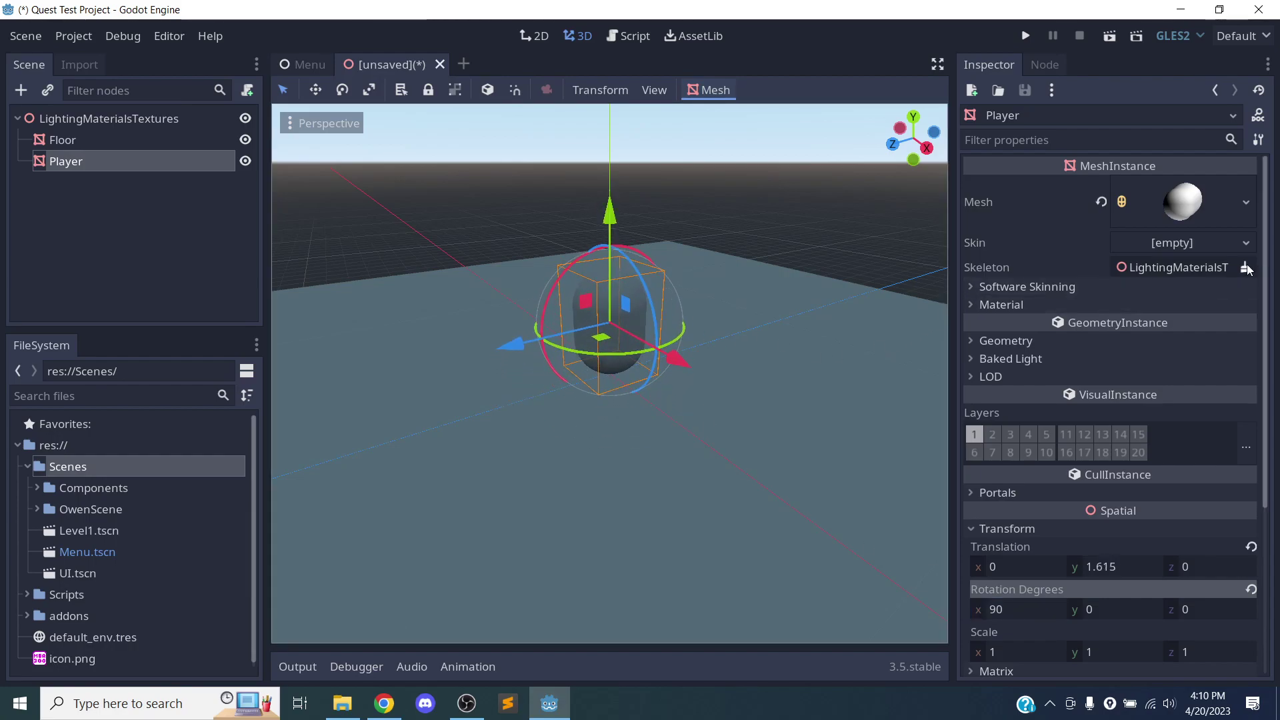
click(1007, 528)
middle_drag(645, 354, 455, 510)
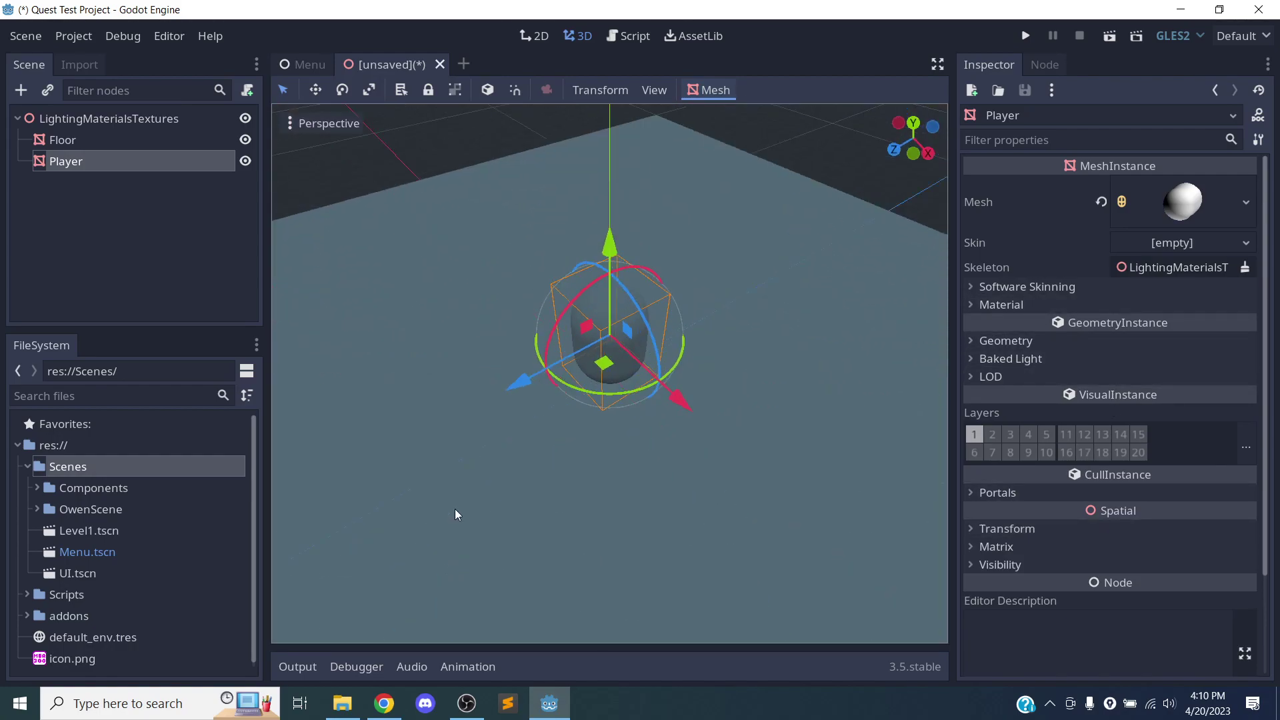
Change the Floor's plane mesh size to 64 by 64
click(150, 139)
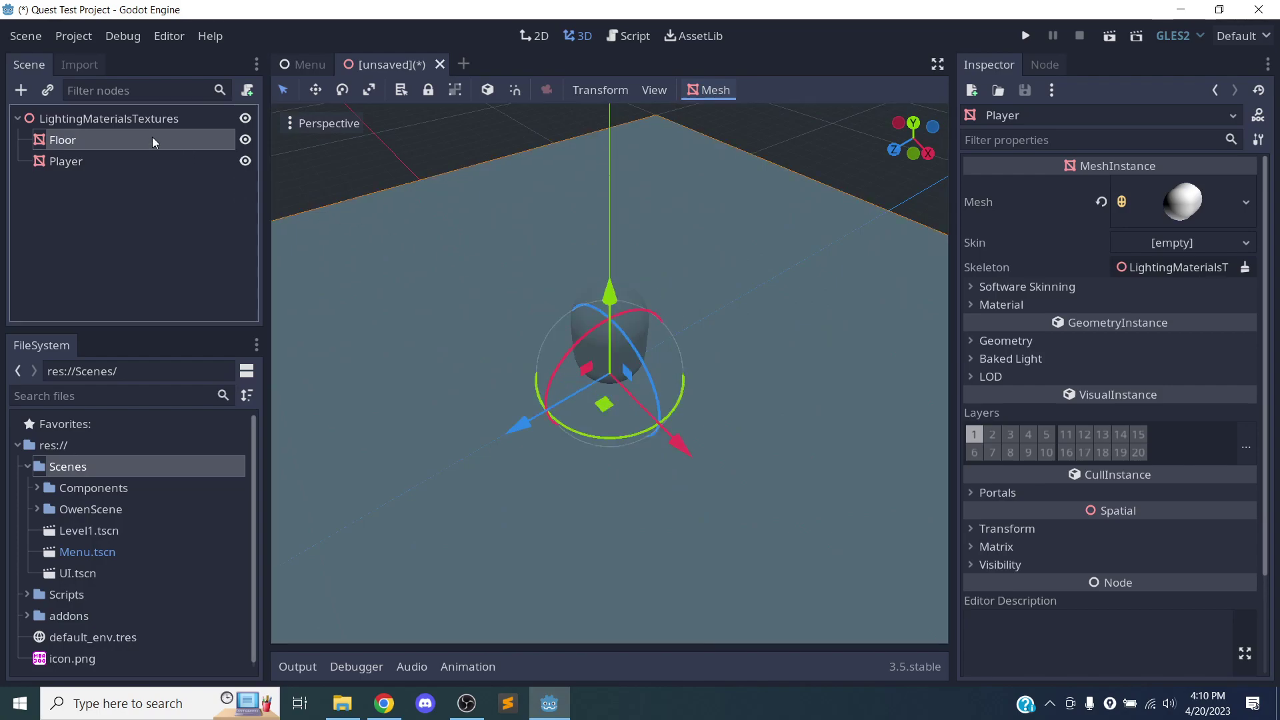
click(1177, 373)
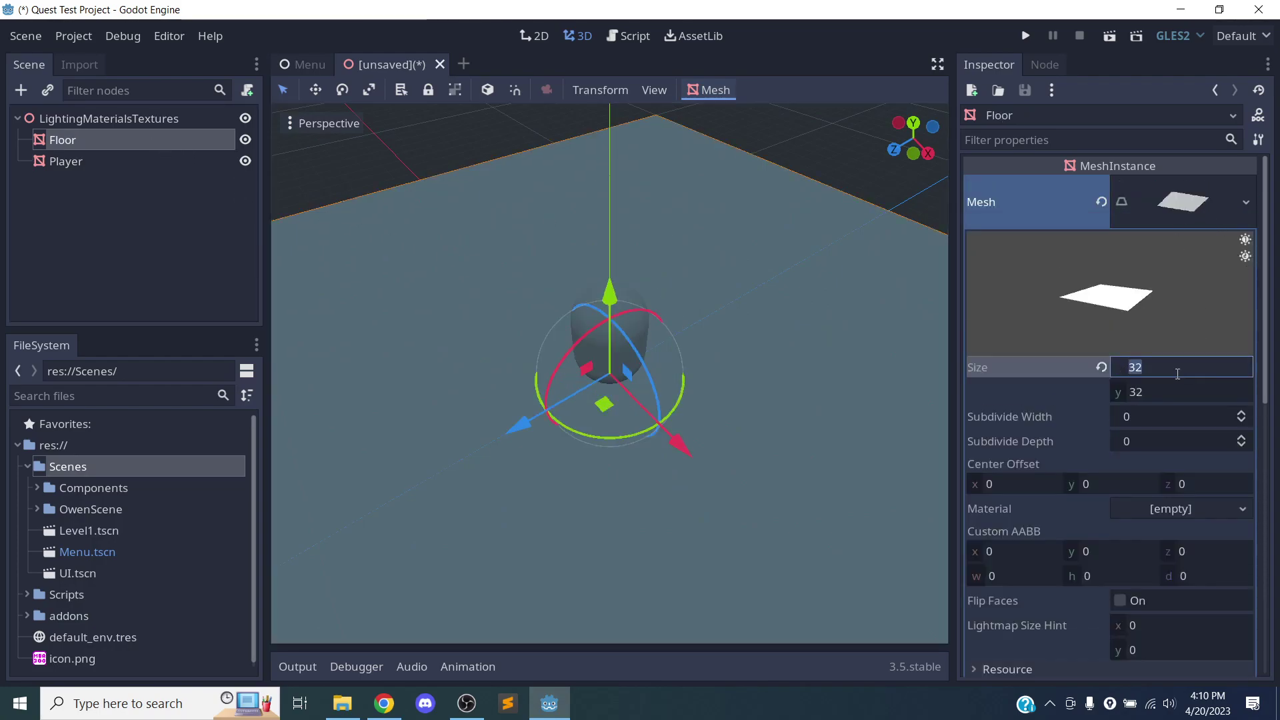
text(64)
click(1172, 392)
text(64)
key(Return)
scroll(631, 426, down, 1)
middle_drag(631, 426, 766, 380)
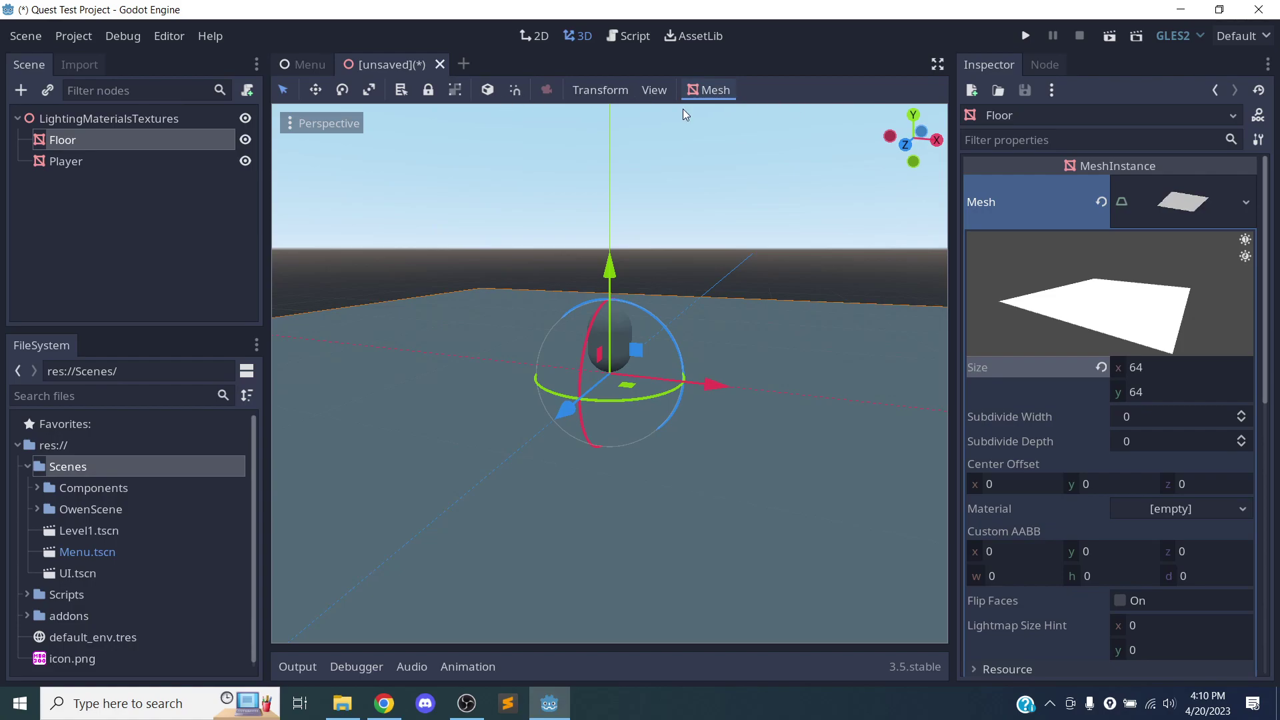
click(657, 90)
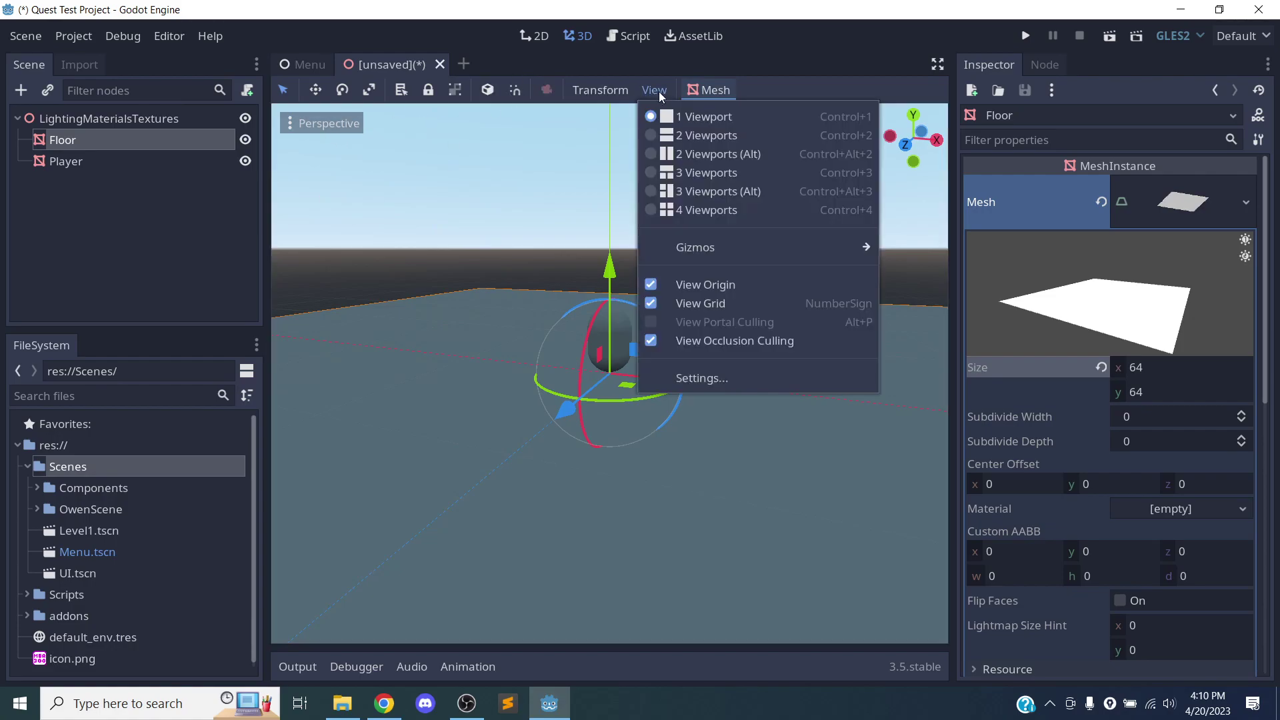
mouse_move(735, 248)
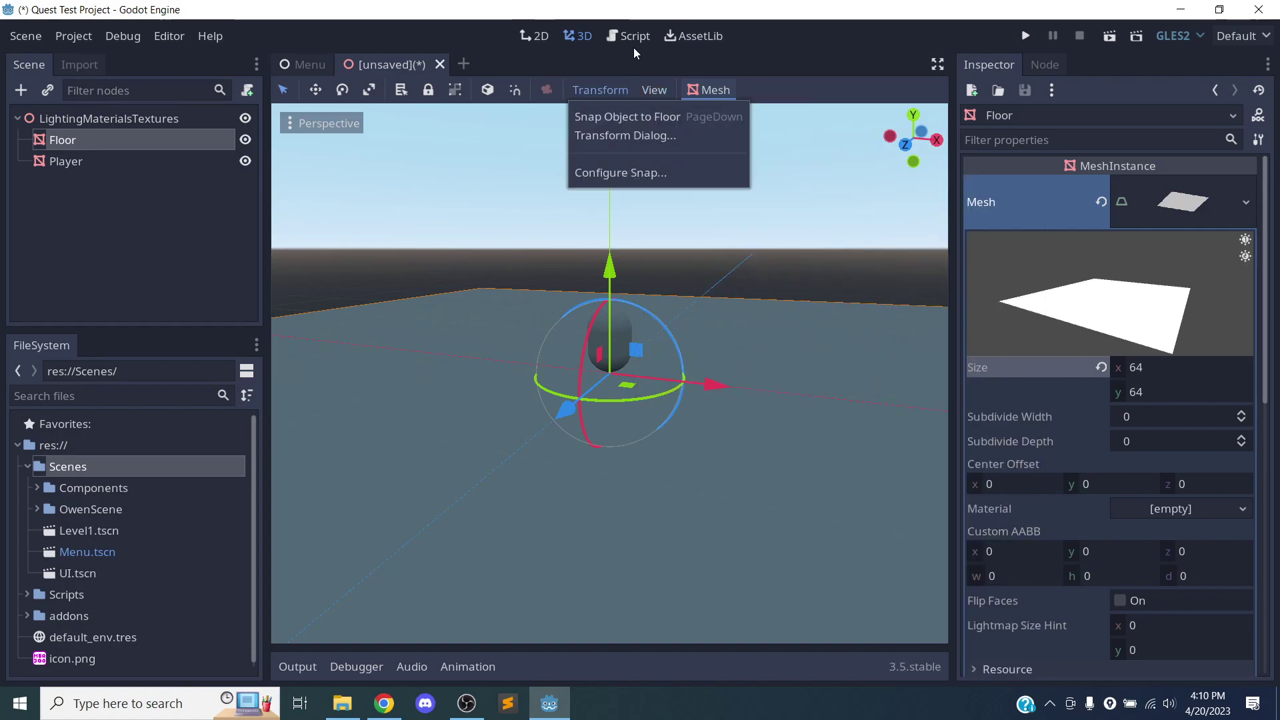
click(498, 248)
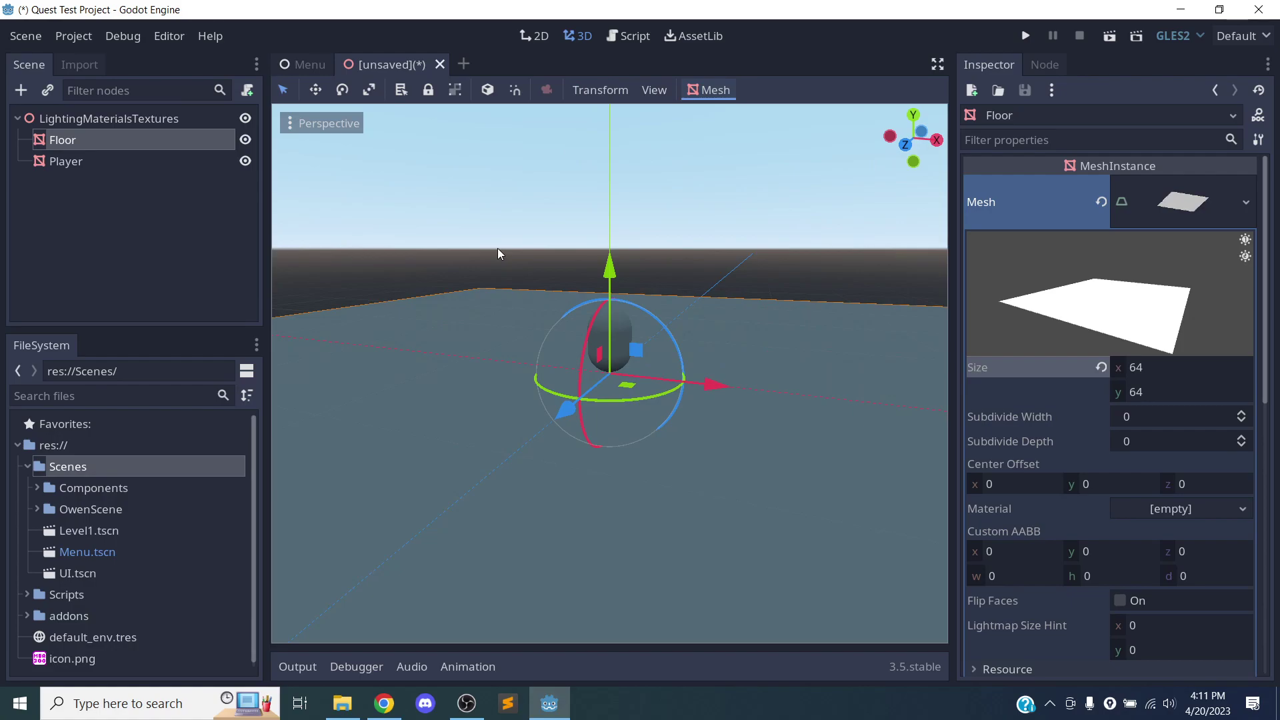
Examine the Player capsule and Floor plane from several angles and distances to judge their default shading against the sky
scroll(510, 385, down, 9)
scroll(624, 386, up, 11)
middle_drag(657, 400, 485, 564)
scroll(487, 564, down, 8)
middle_drag(595, 511, 482, 401)
middle_drag(575, 352, 542, 333)
scroll(619, 382, up, 8)
scroll(620, 384, down, 12)
middle_drag(668, 394, 612, 455)
scroll(559, 448, up, 10)
scroll(558, 448, down, 10)
scroll(560, 450, down, 15)
scroll(613, 452, up, 15)
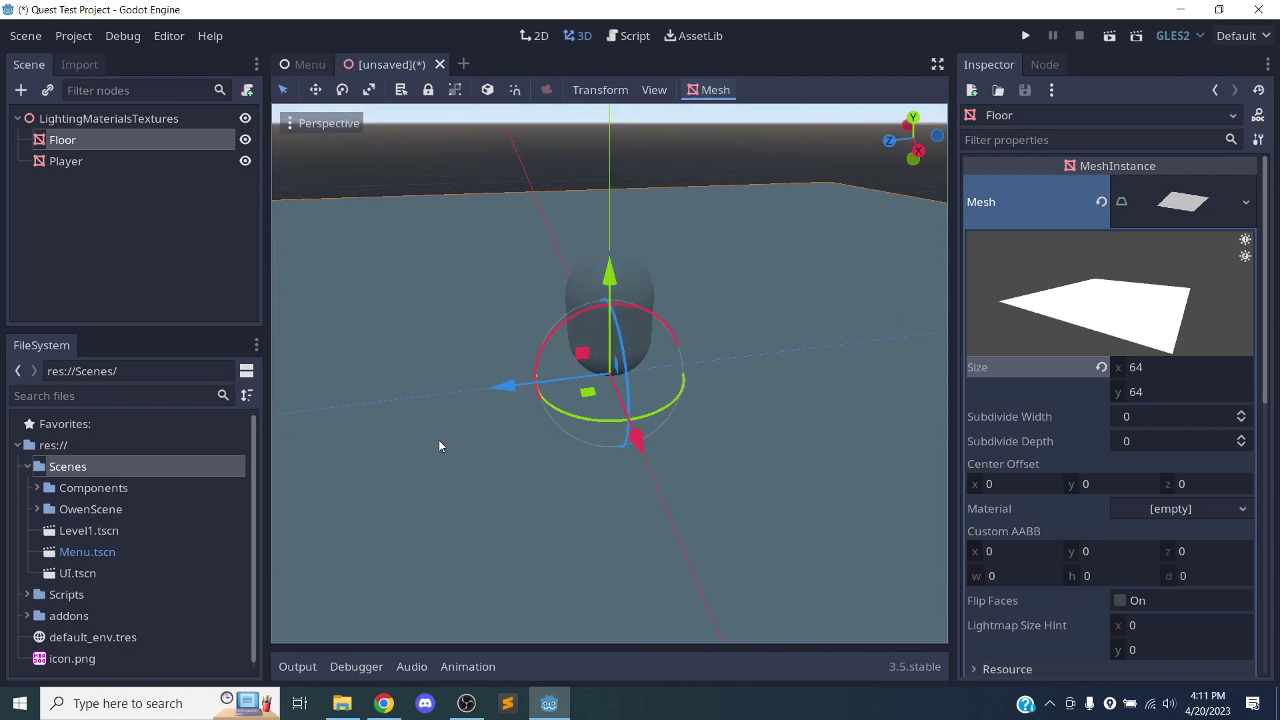
middle_drag(747, 380, 602, 441)
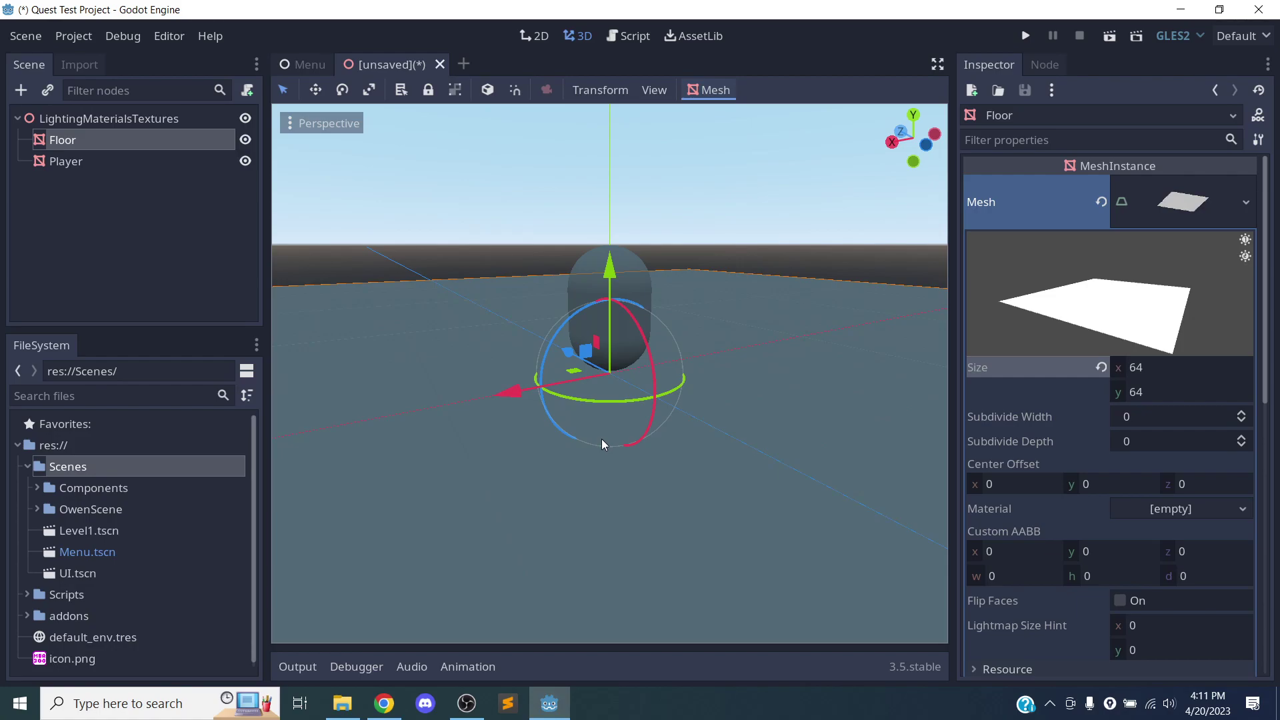
middle_drag(750, 368, 730, 459)
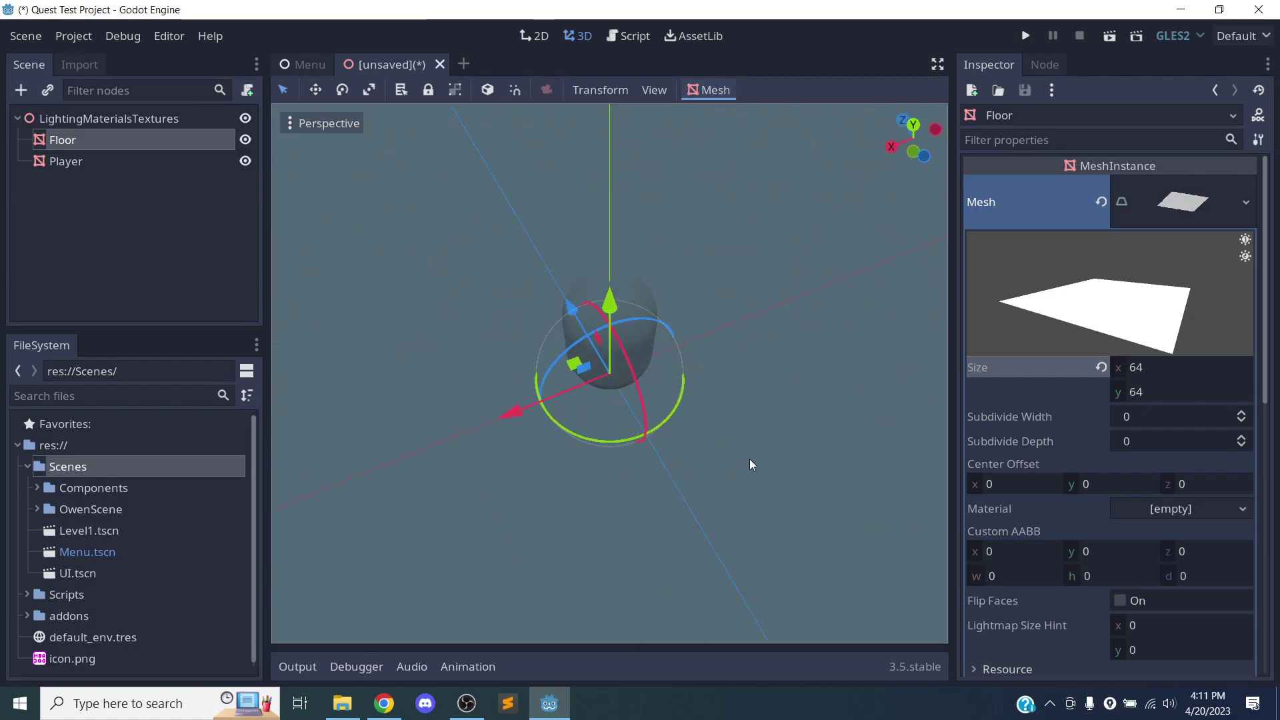
middle_drag(750, 459, 799, 338)
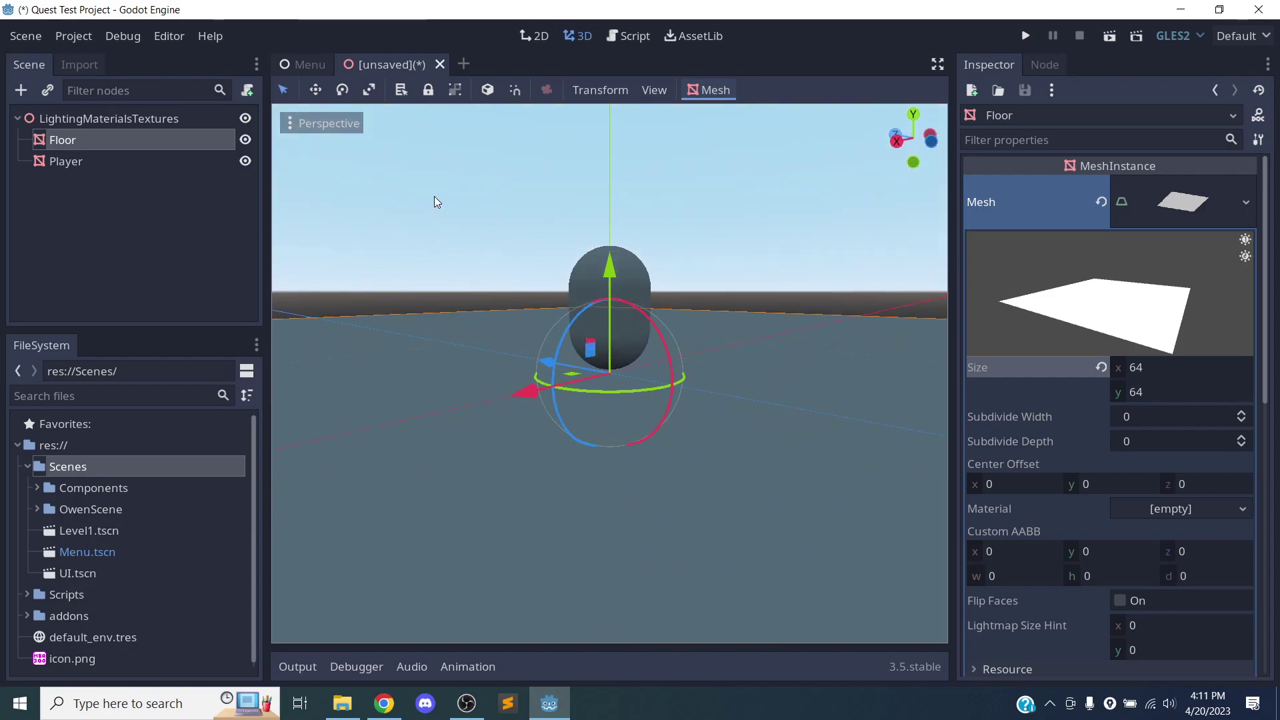
middle_drag(610, 430, 545, 406)
scroll(546, 407, down, 20)
scroll(619, 443, up, 19)
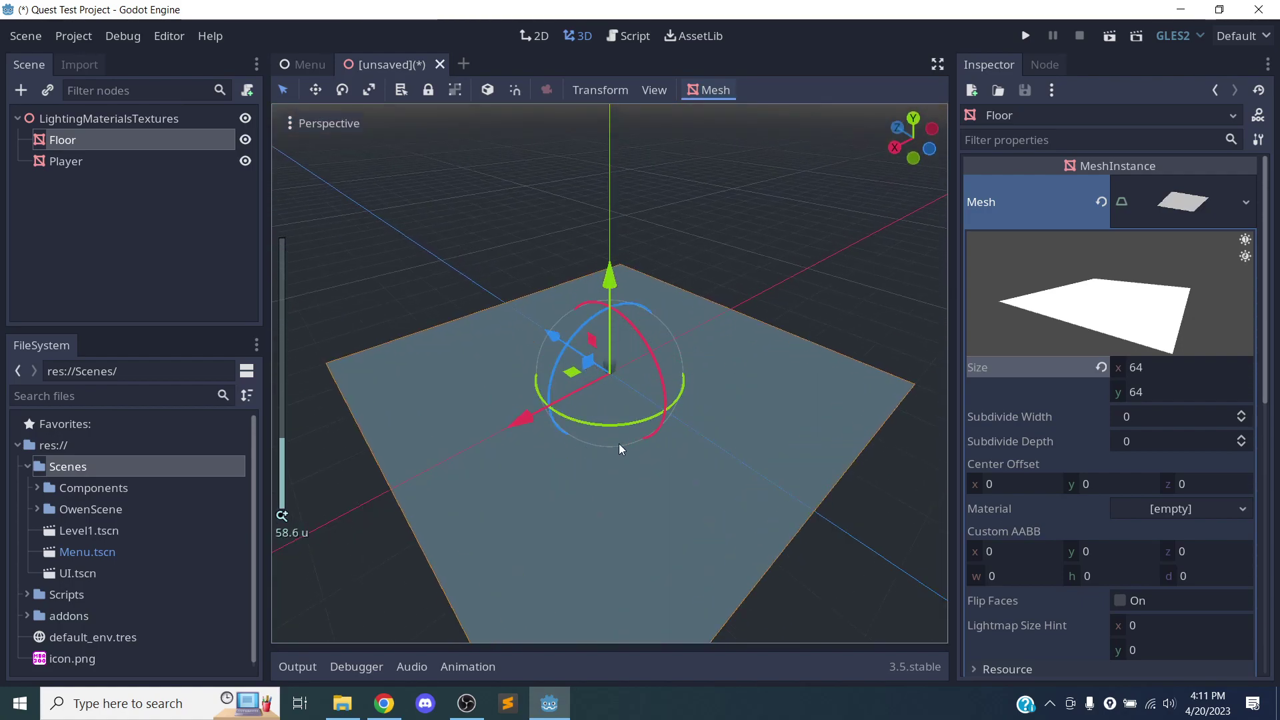
scroll(611, 456, up, 18)
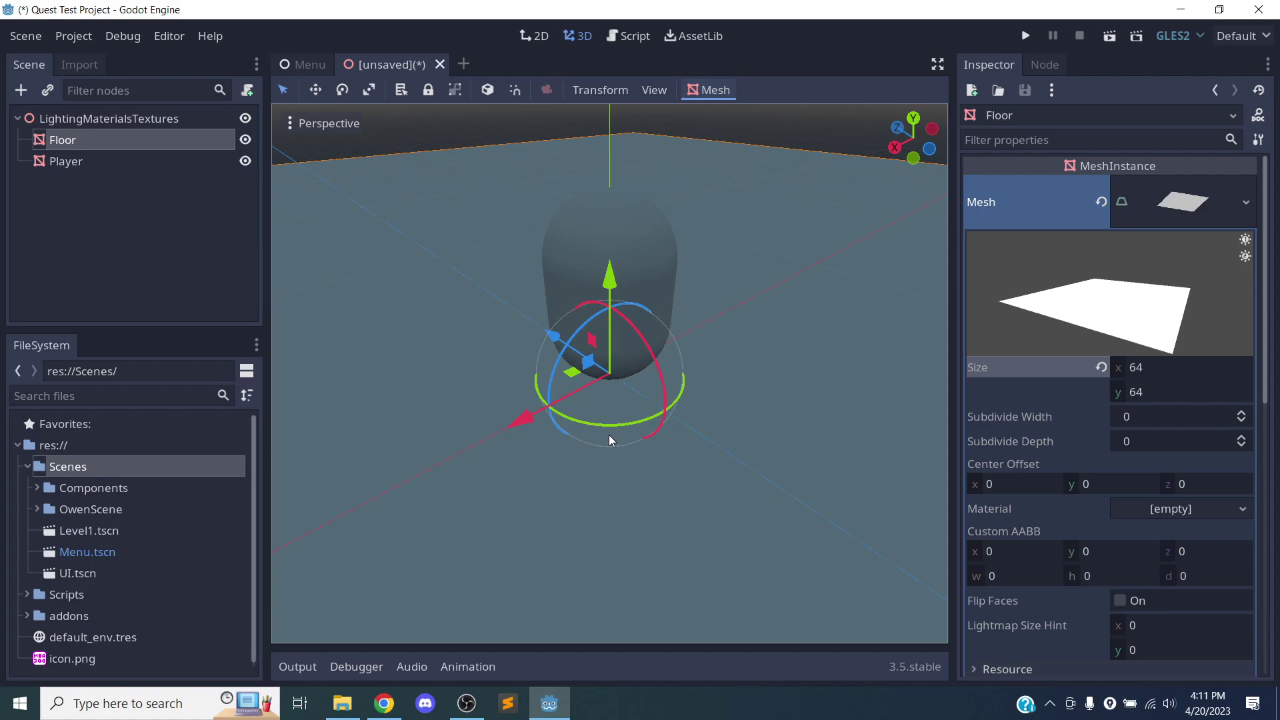
middle_drag(879, 440, 504, 422)
scroll(686, 371, up, 2)
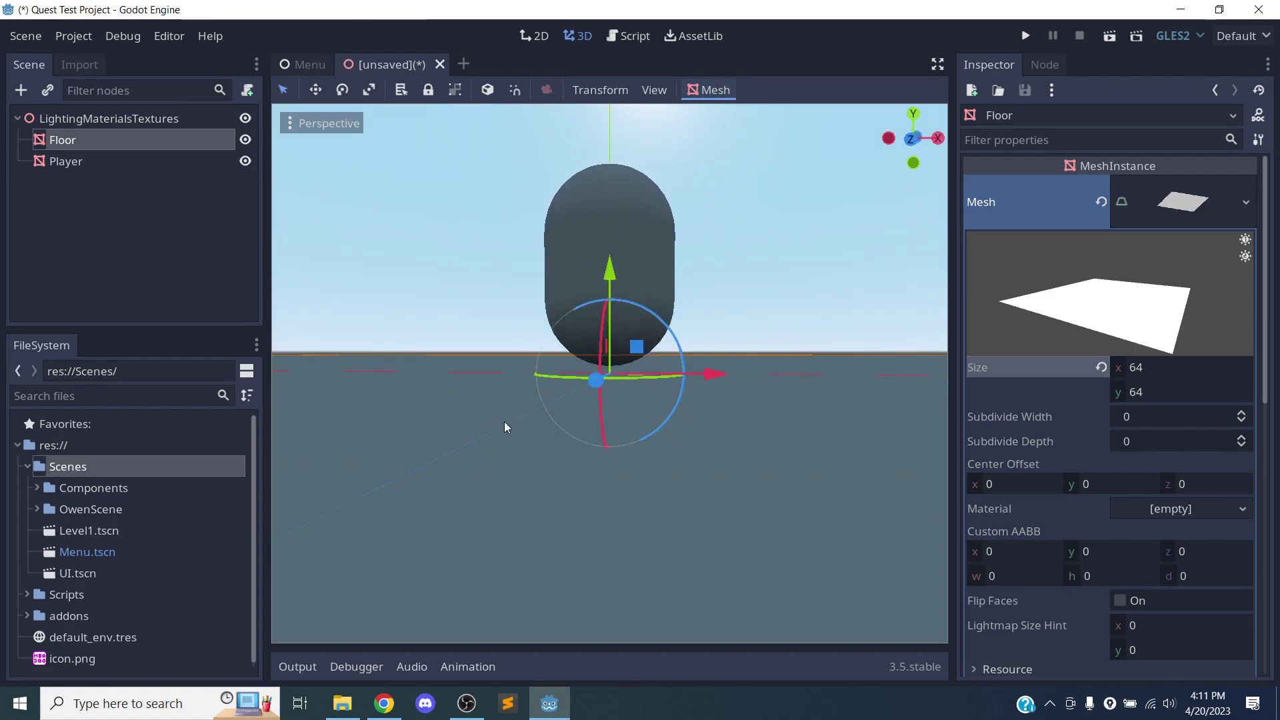
scroll(594, 380, down, 8)
scroll(588, 378, up, 8)
middle_drag(645, 418, 620, 503)
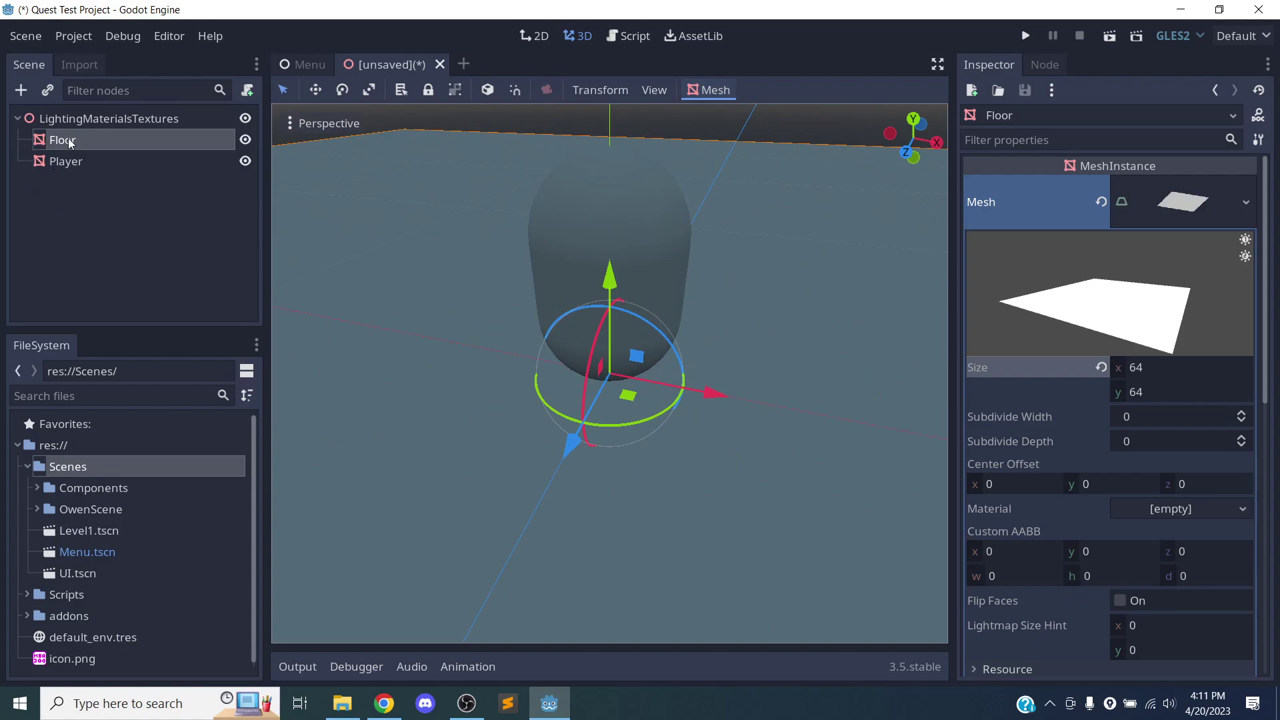
Add a WorldEnvironment node under the LightingMaterialsTextures root and place it above the Floor node
click(53, 120)
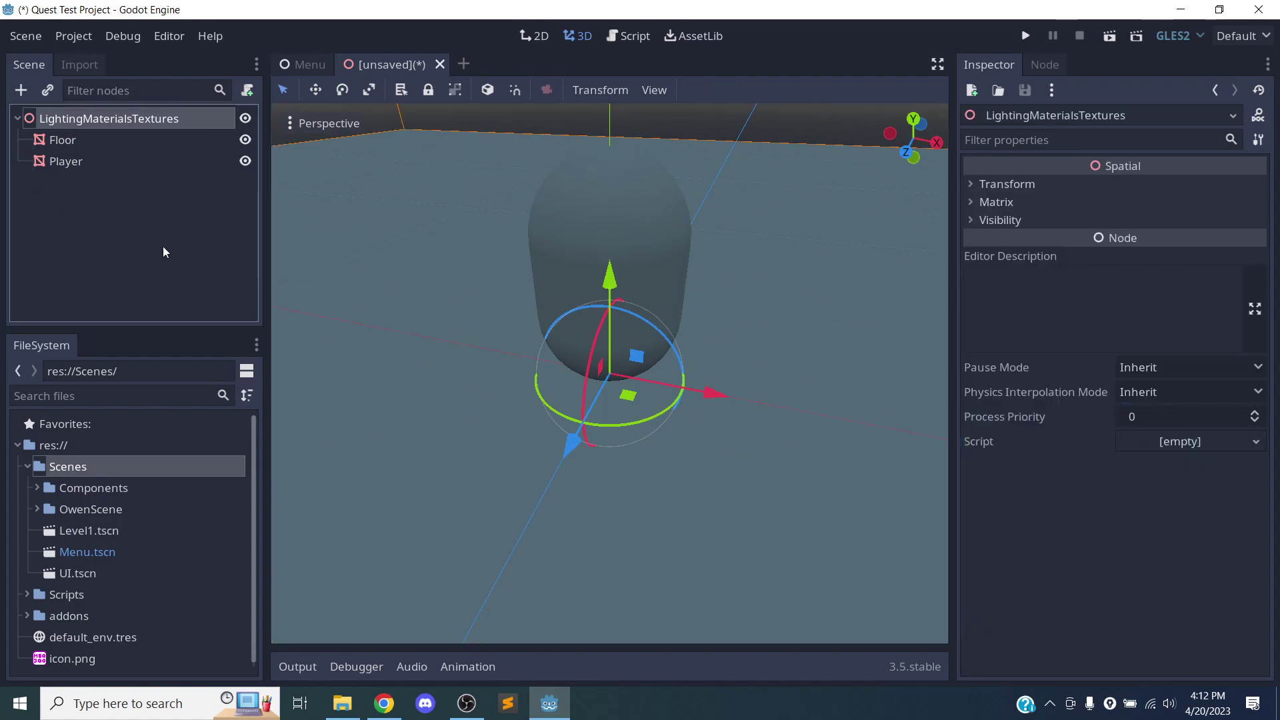
click(20, 90)
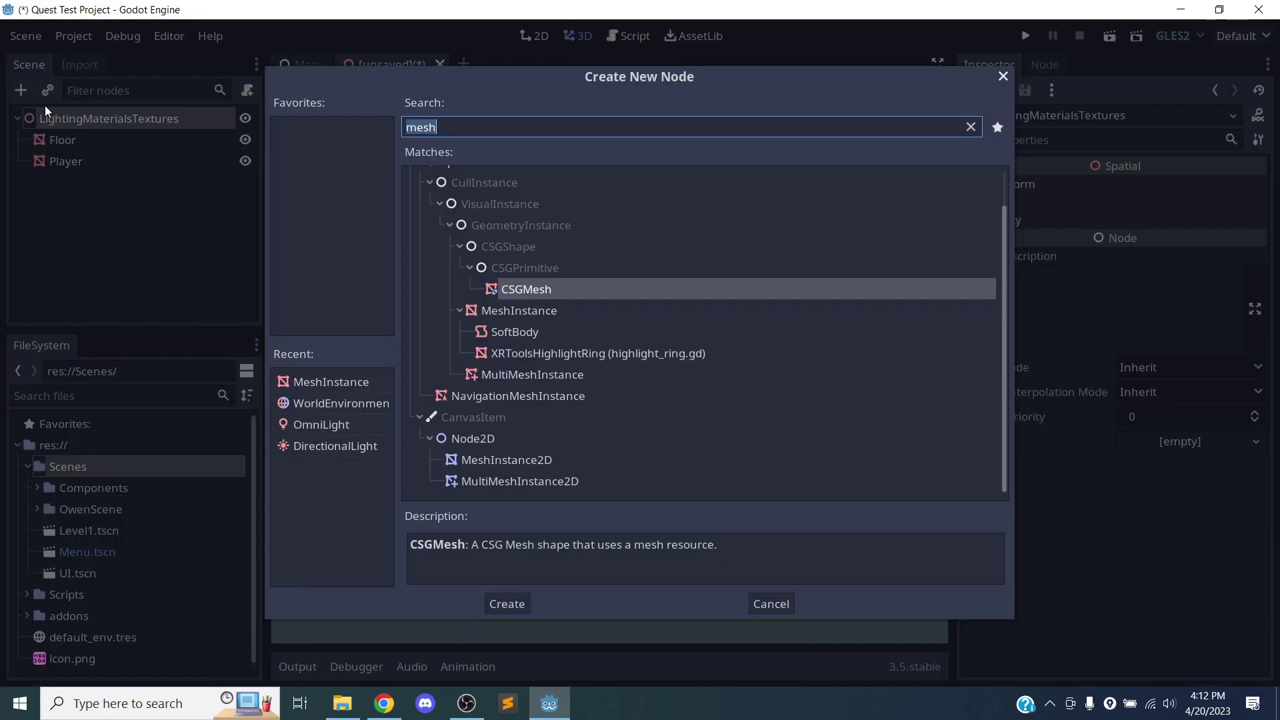
text(envir)
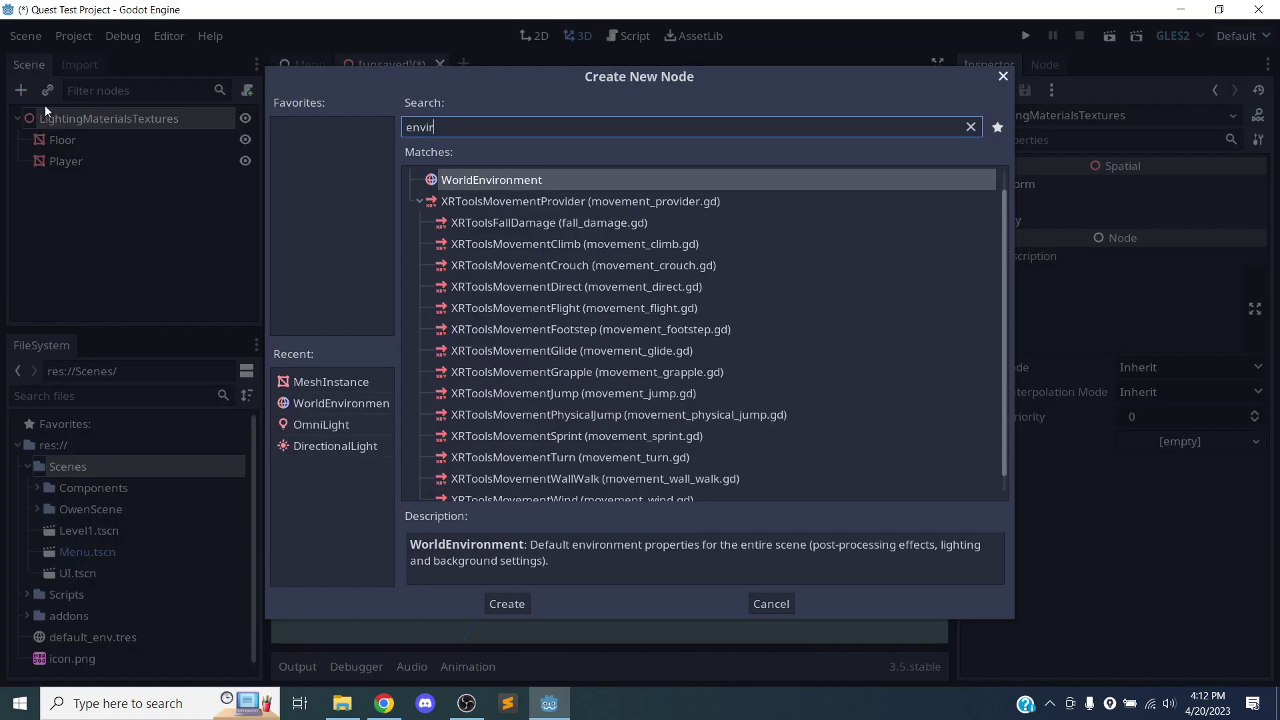
key(Return)
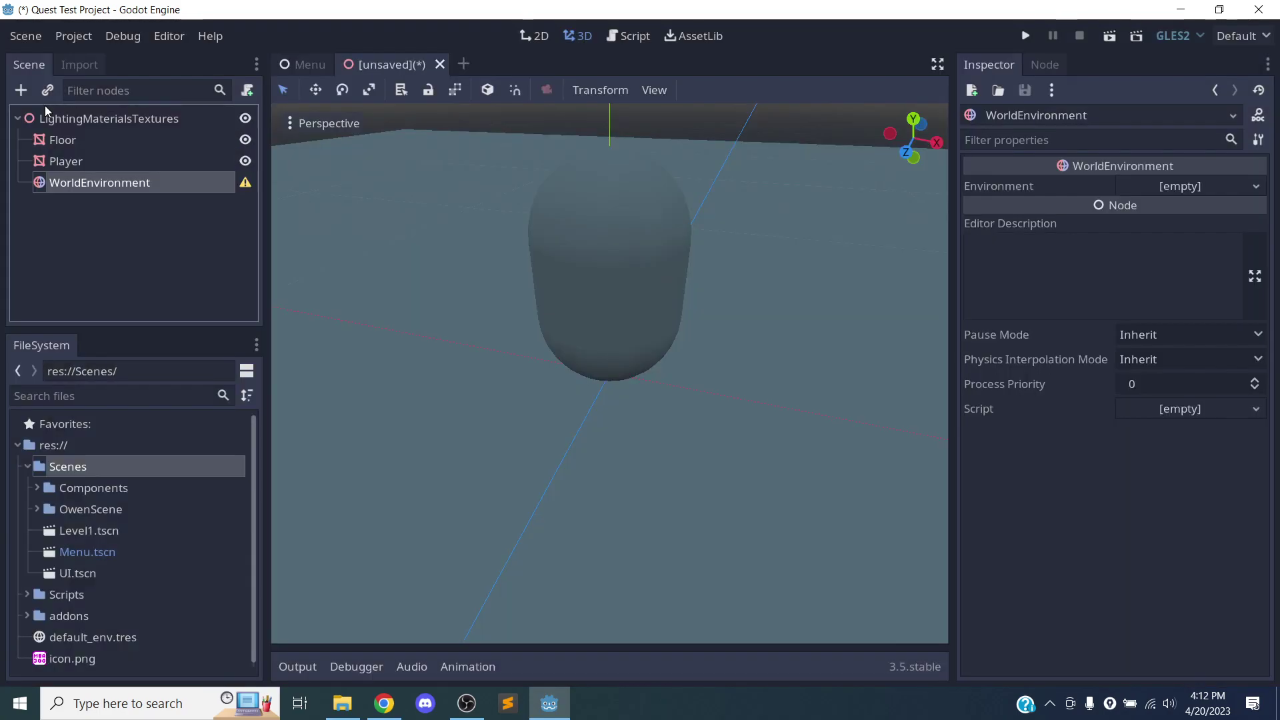
drag(65, 195, 97, 139)
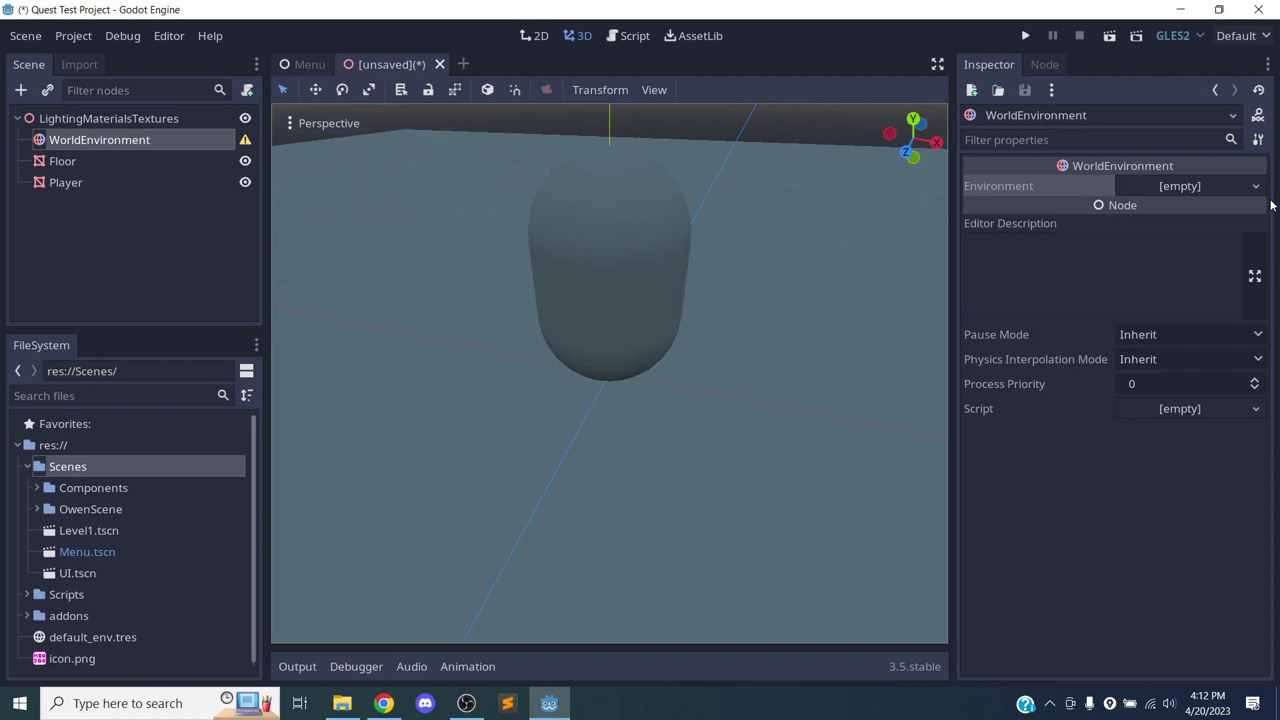
Assign a new Environment resource to the WorldEnvironment node
click(1192, 190)
click(1164, 210)
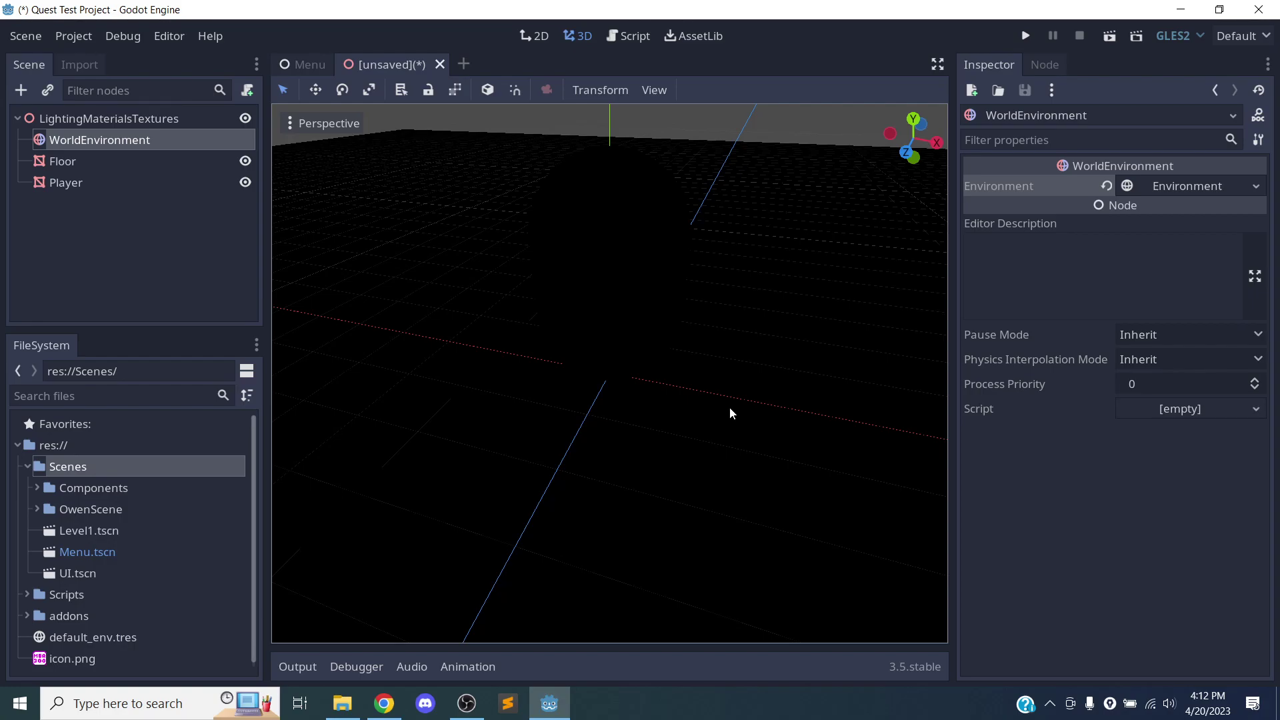
scroll(640, 316, up, 11)
scroll(677, 373, down, 17)
middle_drag(700, 437, 786, 431)
Examine the Environment's background settings and the available background modes without choosing another one
click(1194, 188)
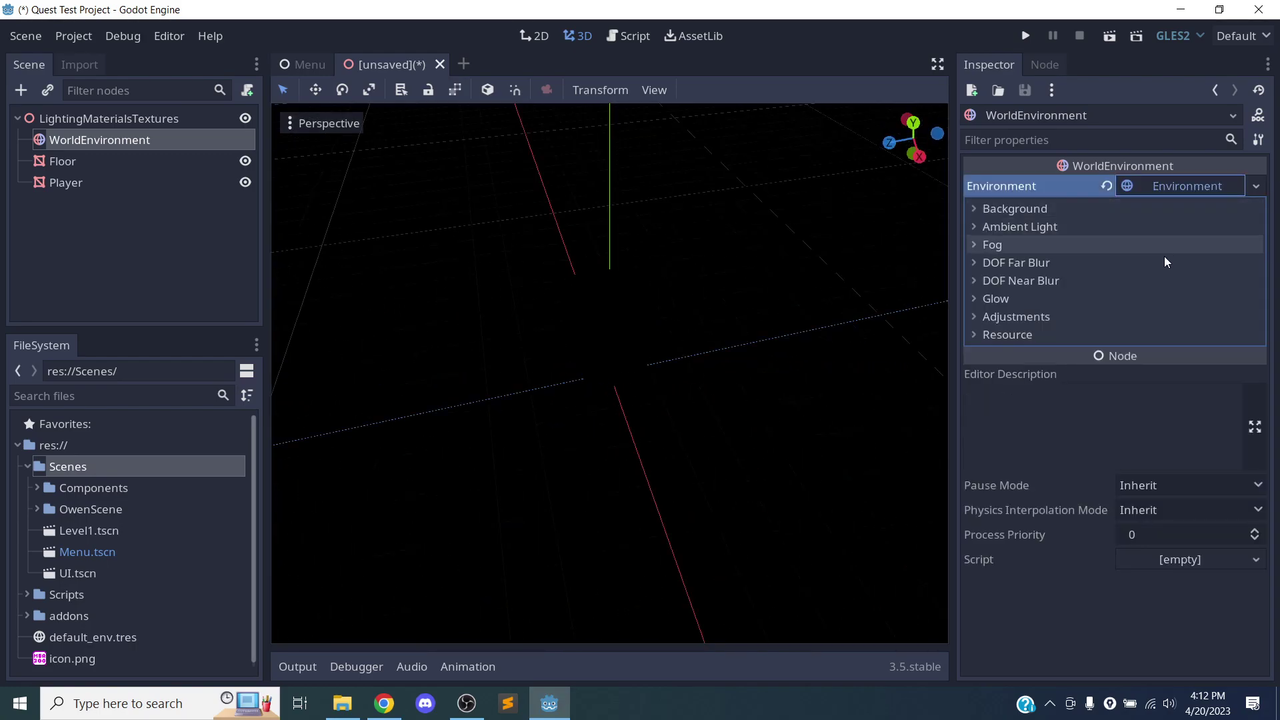
click(1044, 208)
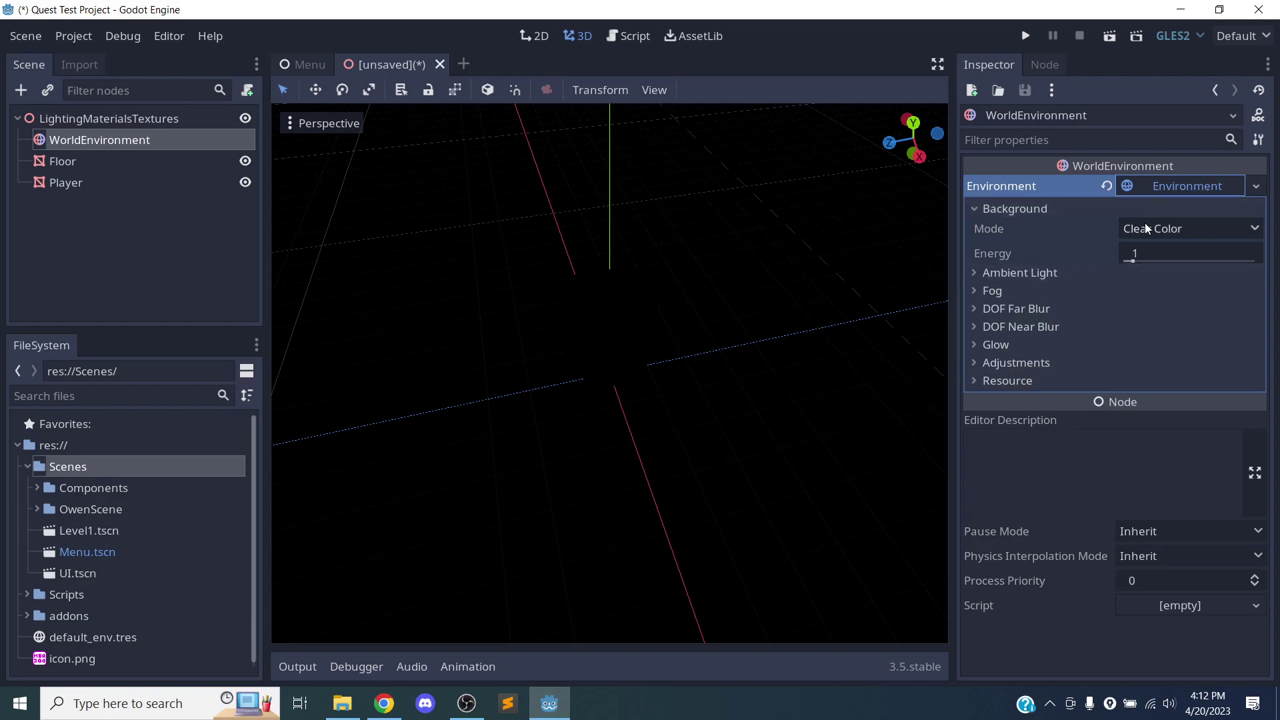
click(1253, 228)
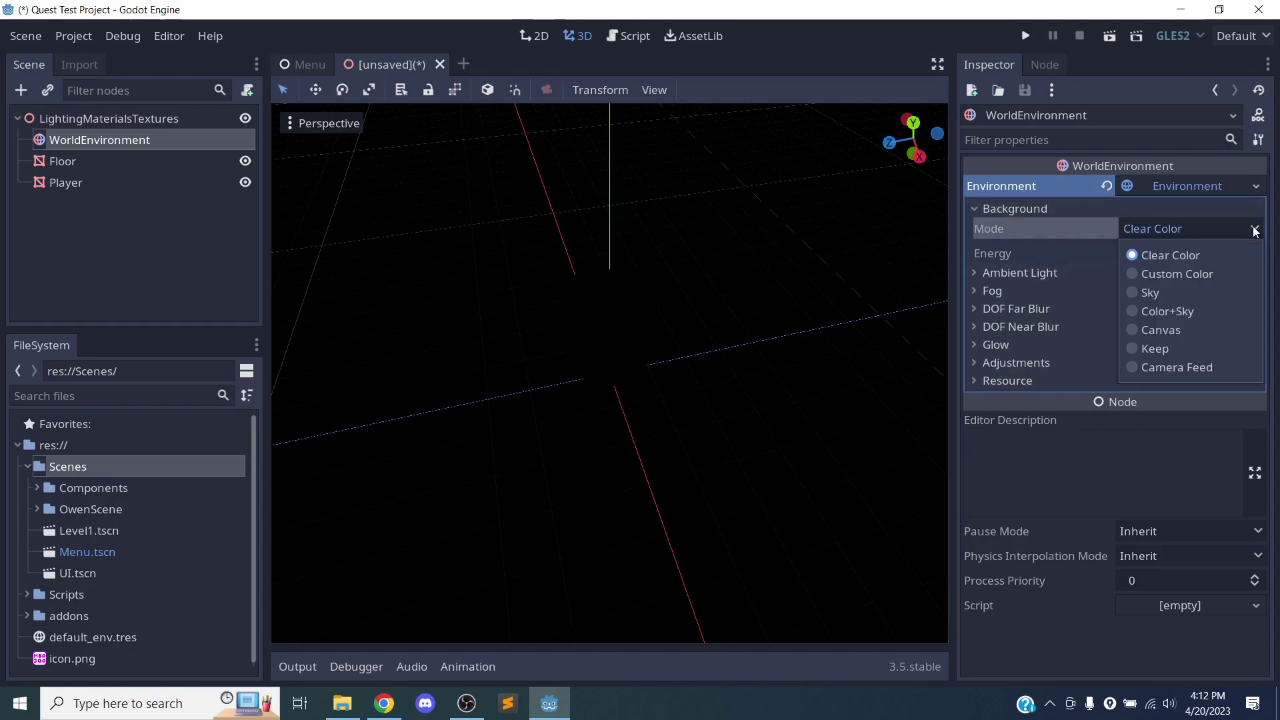
click(1253, 228)
middle_drag(665, 422, 674, 341)
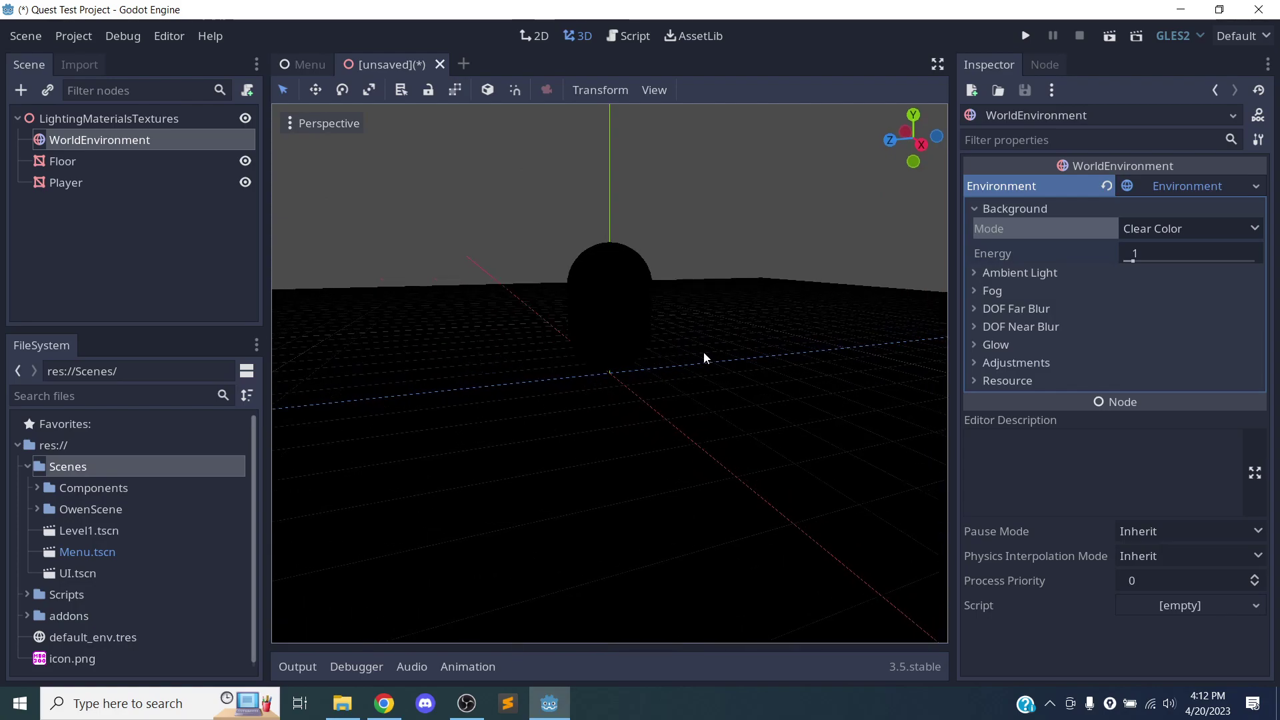
middle_drag(664, 418, 527, 394)
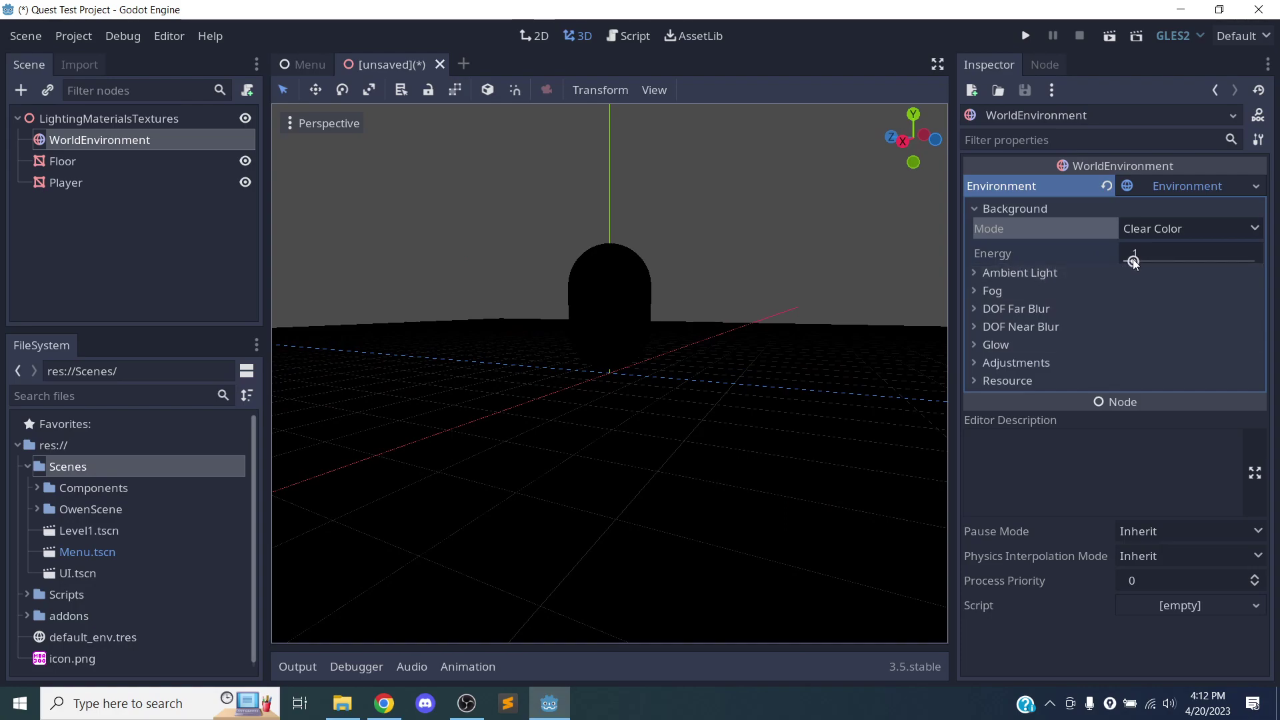
Try a background energy of 8.07 for the Environment and reset it to the default
drag(1125, 260, 1225, 266)
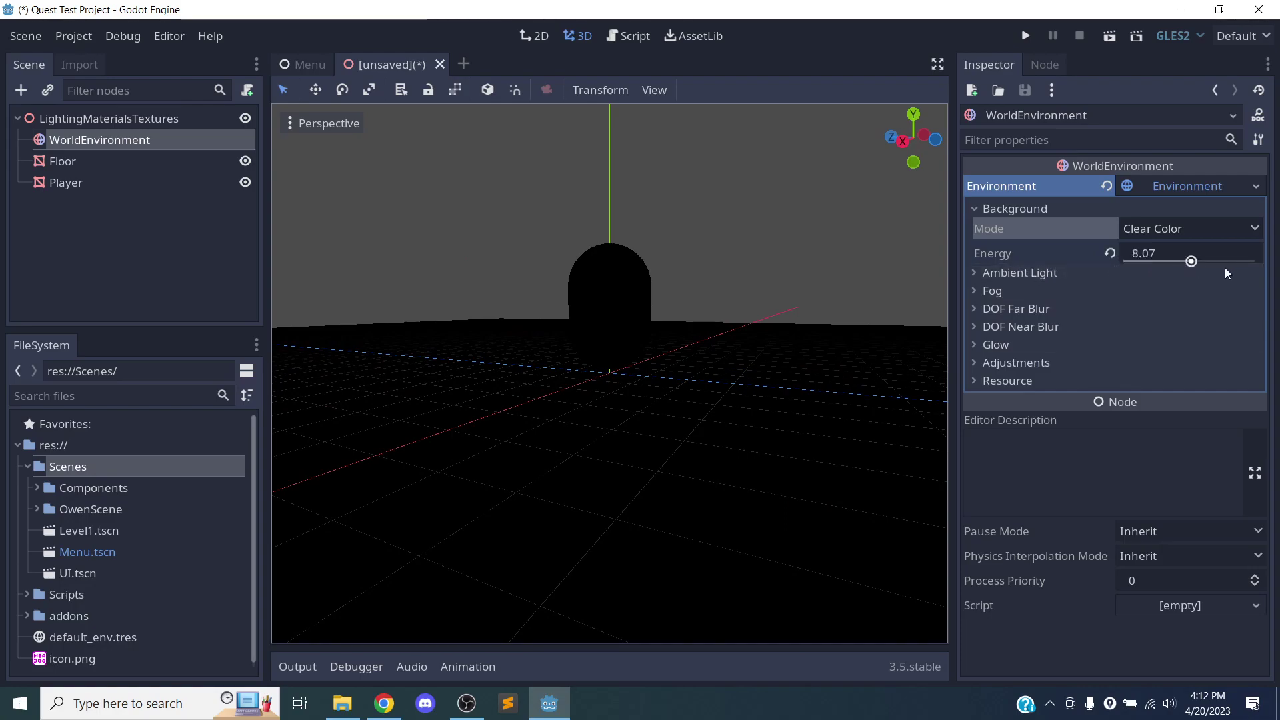
click(1110, 253)
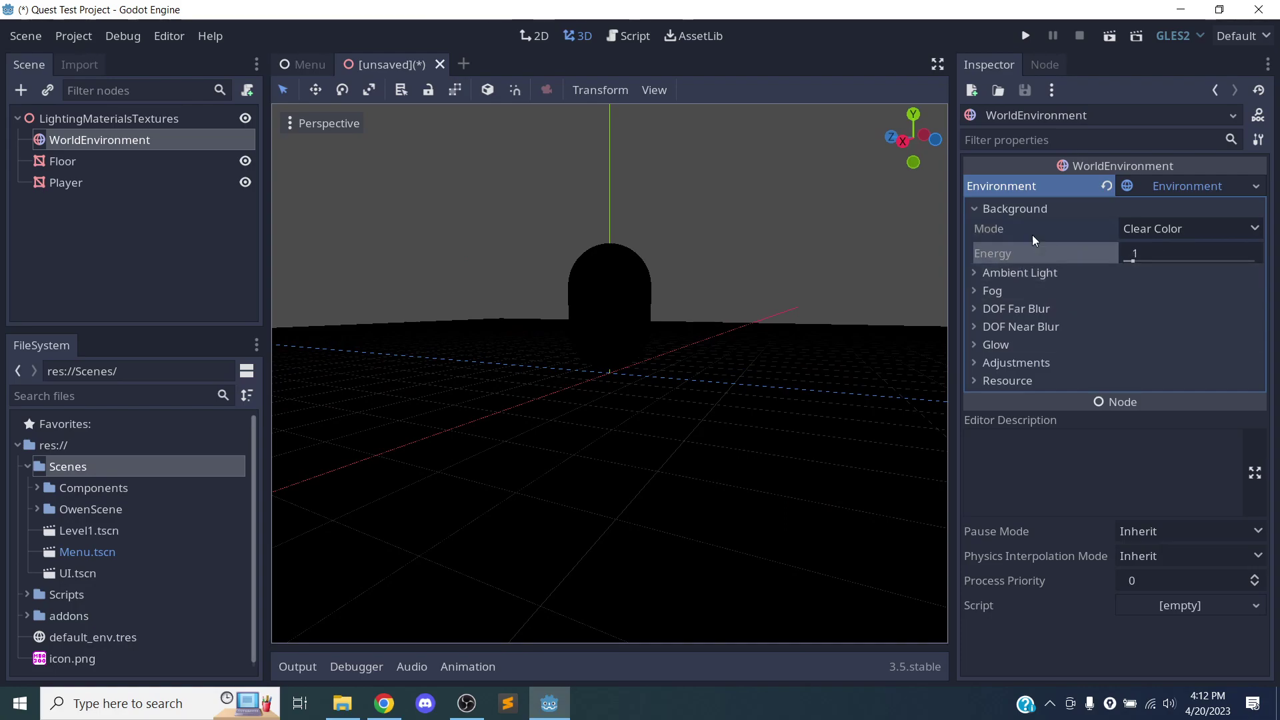
click(1022, 208)
Examine the Player capsule and Floor from several angles and distances to judge how they look without any light
middle_drag(574, 373, 763, 393)
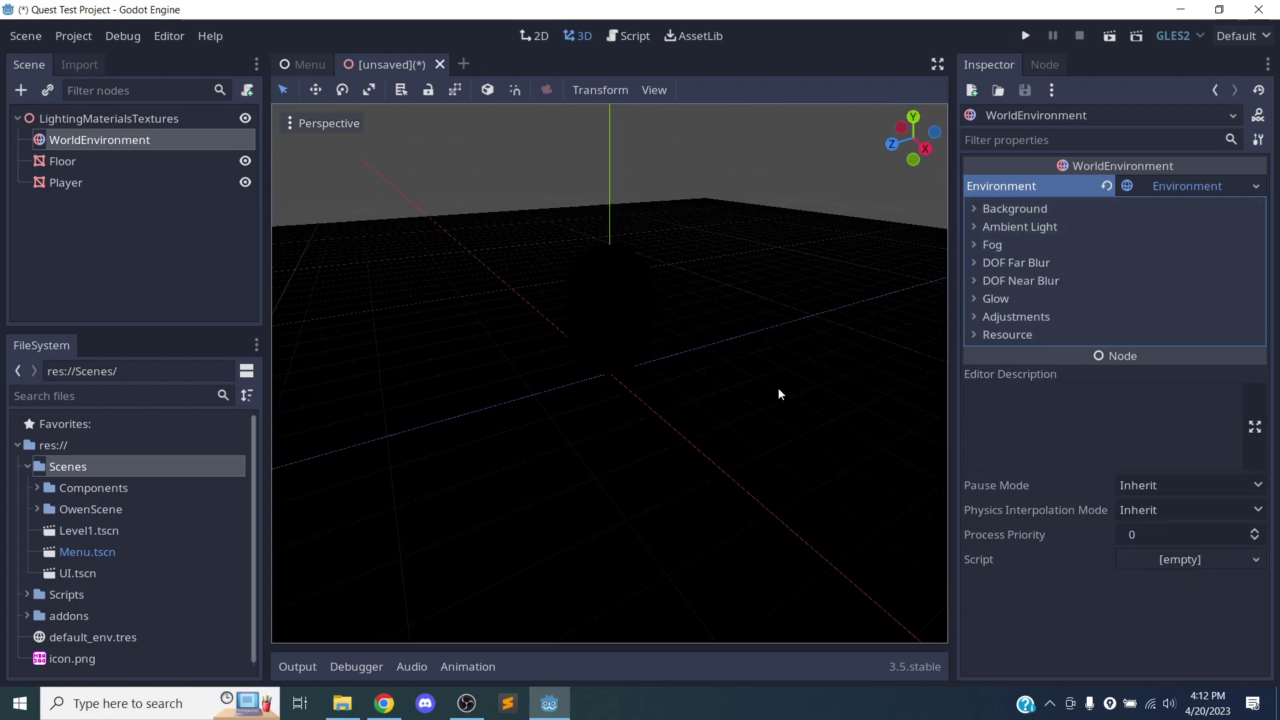
middle_drag(697, 443, 870, 374)
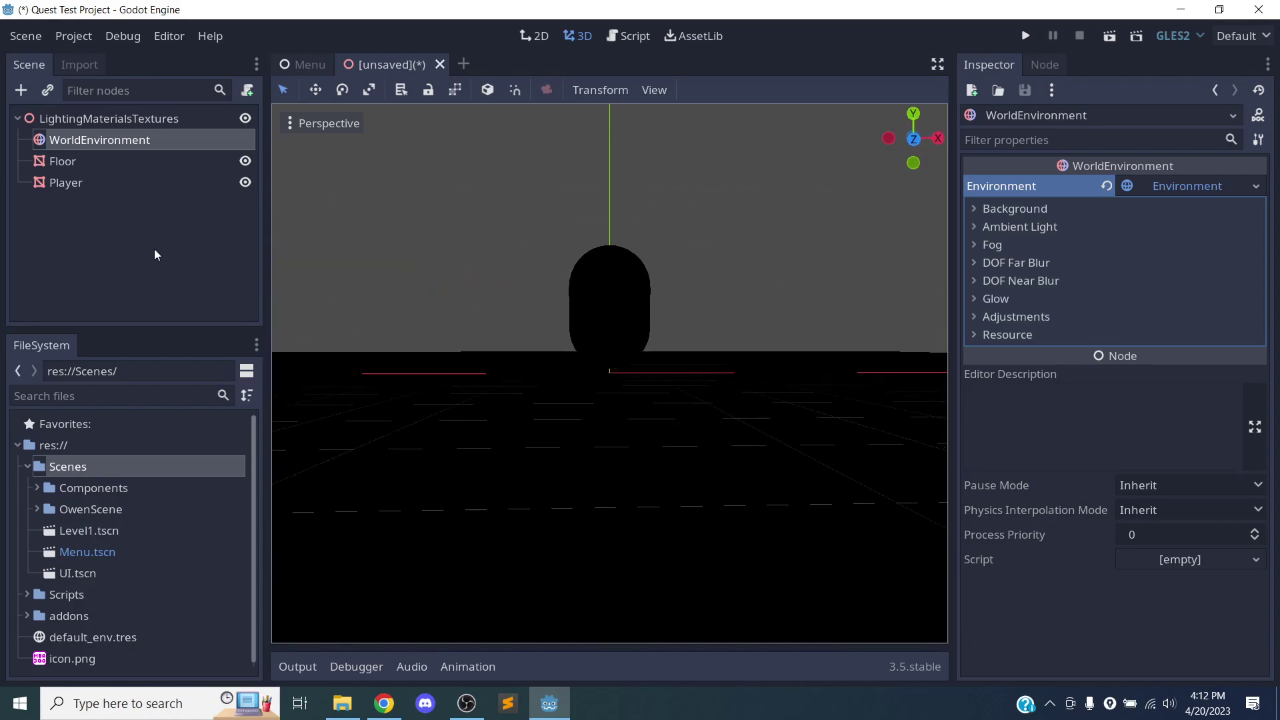
scroll(637, 391, up, 7)
scroll(874, 400, down, 10)
middle_drag(875, 400, 745, 491)
scroll(745, 487, down, 8)
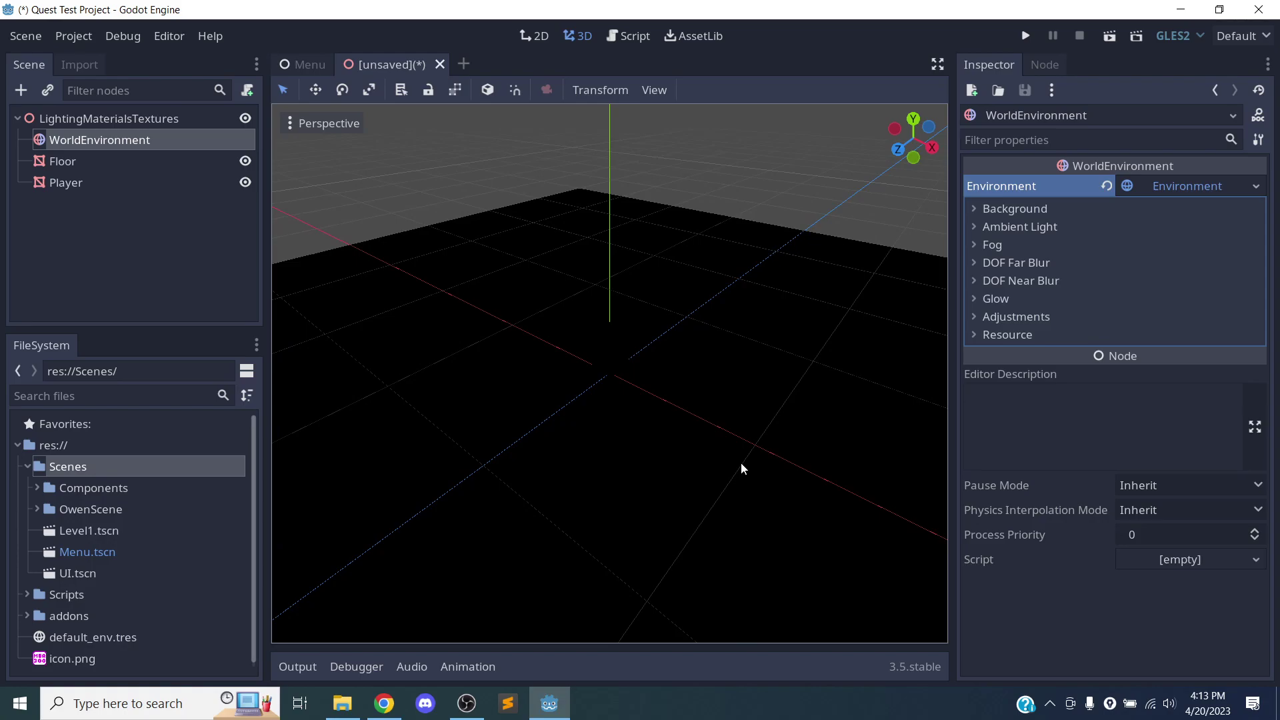
scroll(568, 397, down, 12)
scroll(610, 437, up, 15)
scroll(623, 444, up, 2)
Compare the available light node types, add a DirectionalLight under the scene root, and place it above the Floor node
click(100, 119)
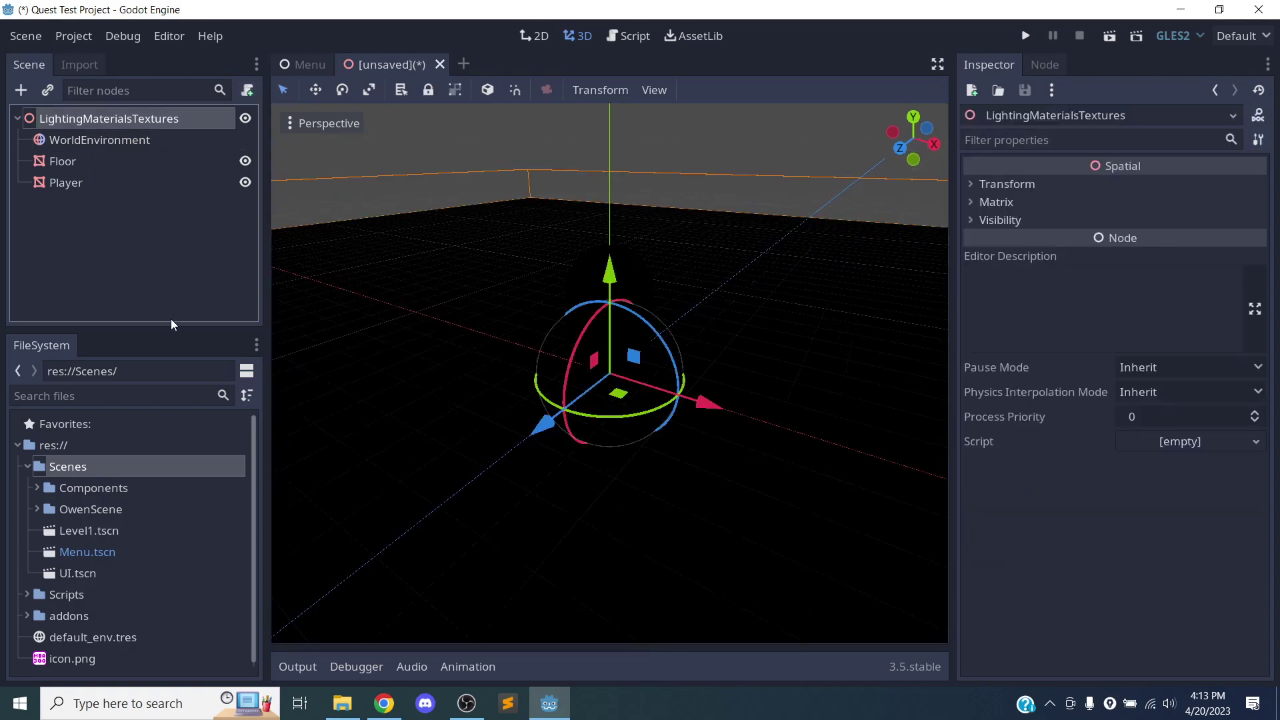
click(20, 90)
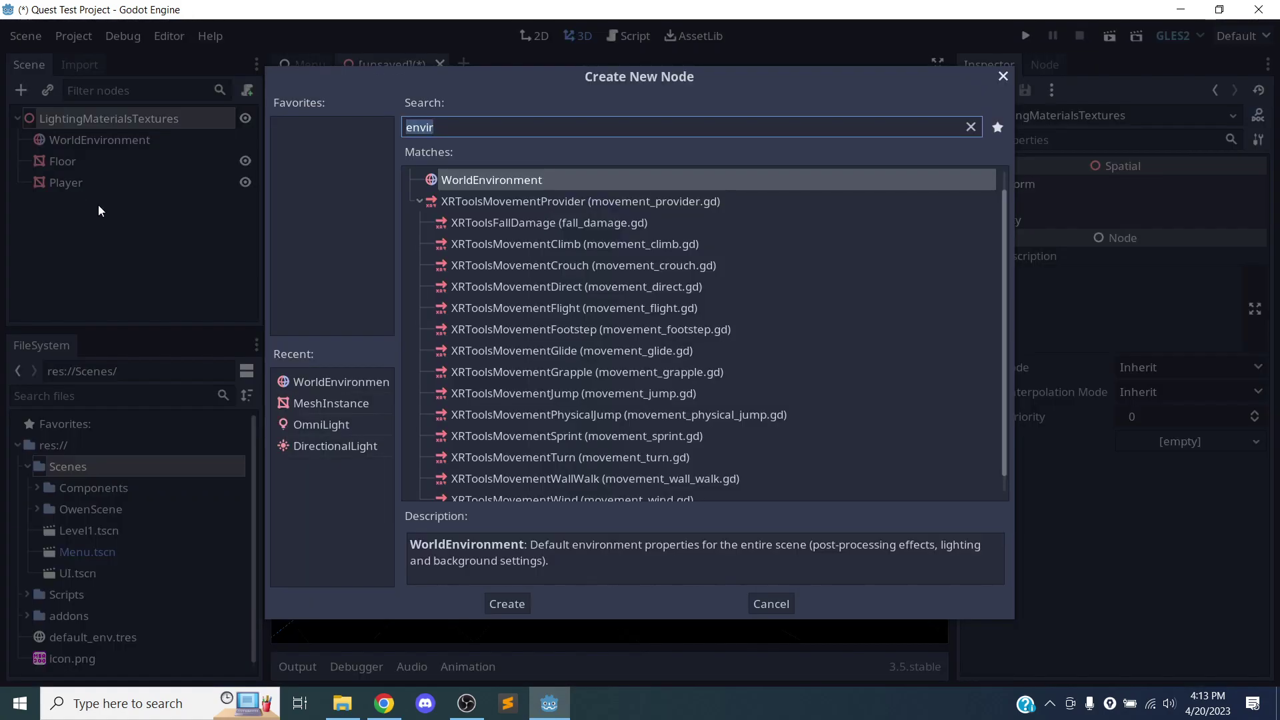
text(light)
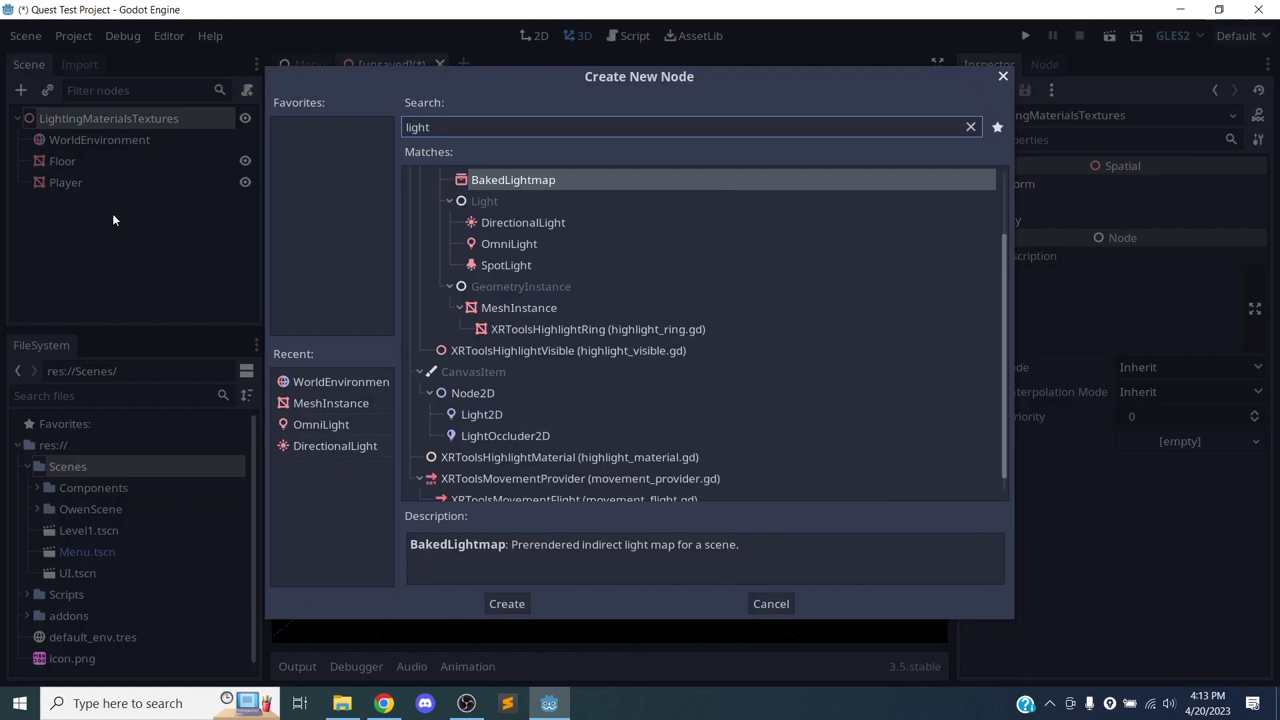
scroll(537, 279, down, 1)
scroll(541, 260, up, 2)
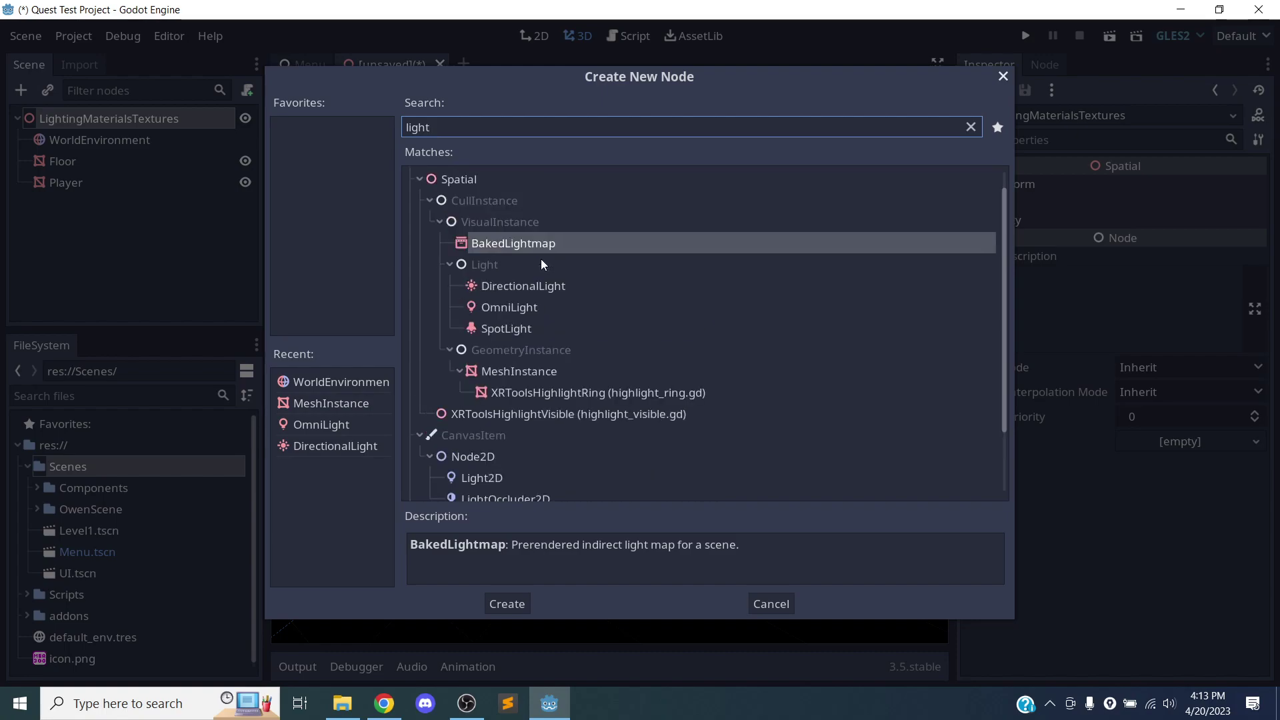
click(548, 286)
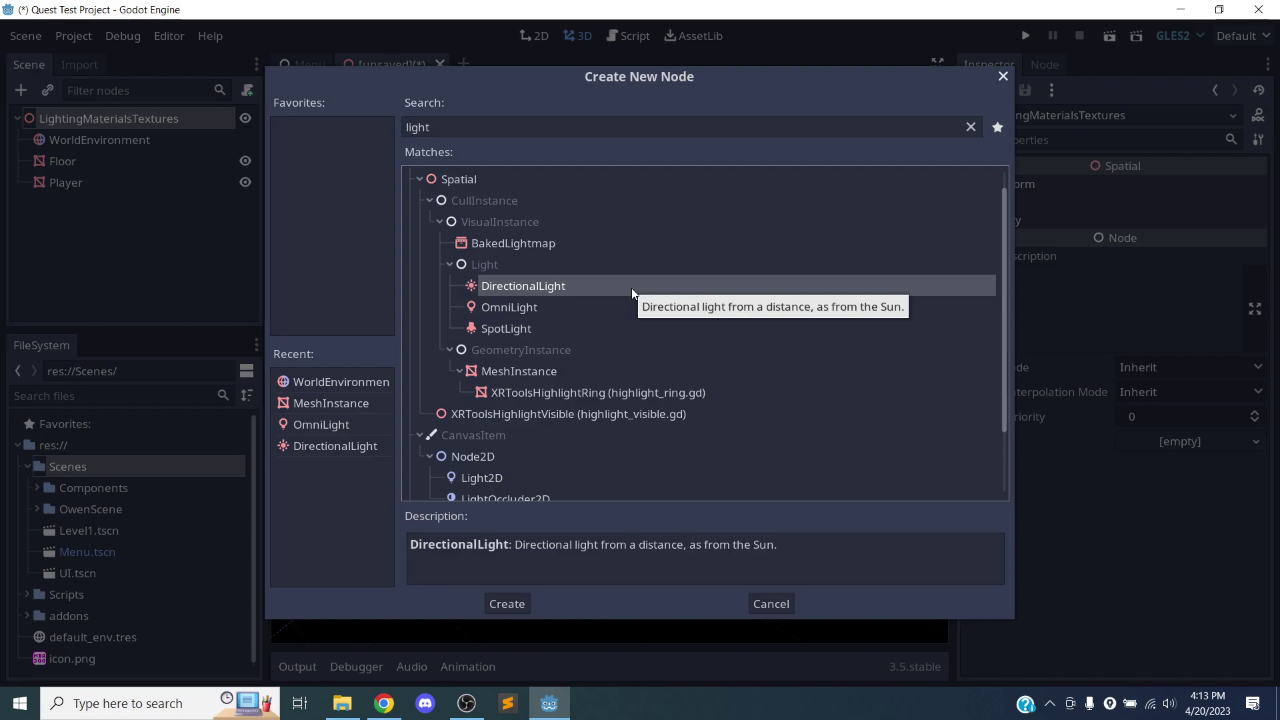
click(589, 306)
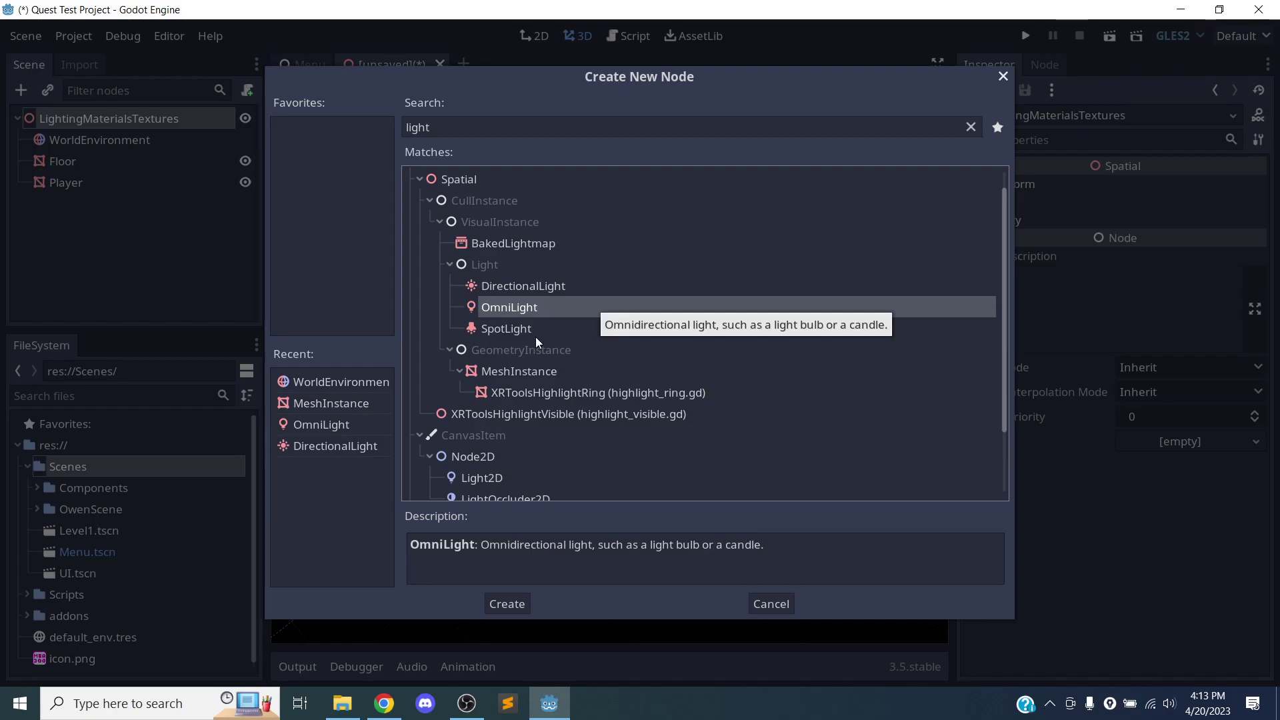
click(500, 334)
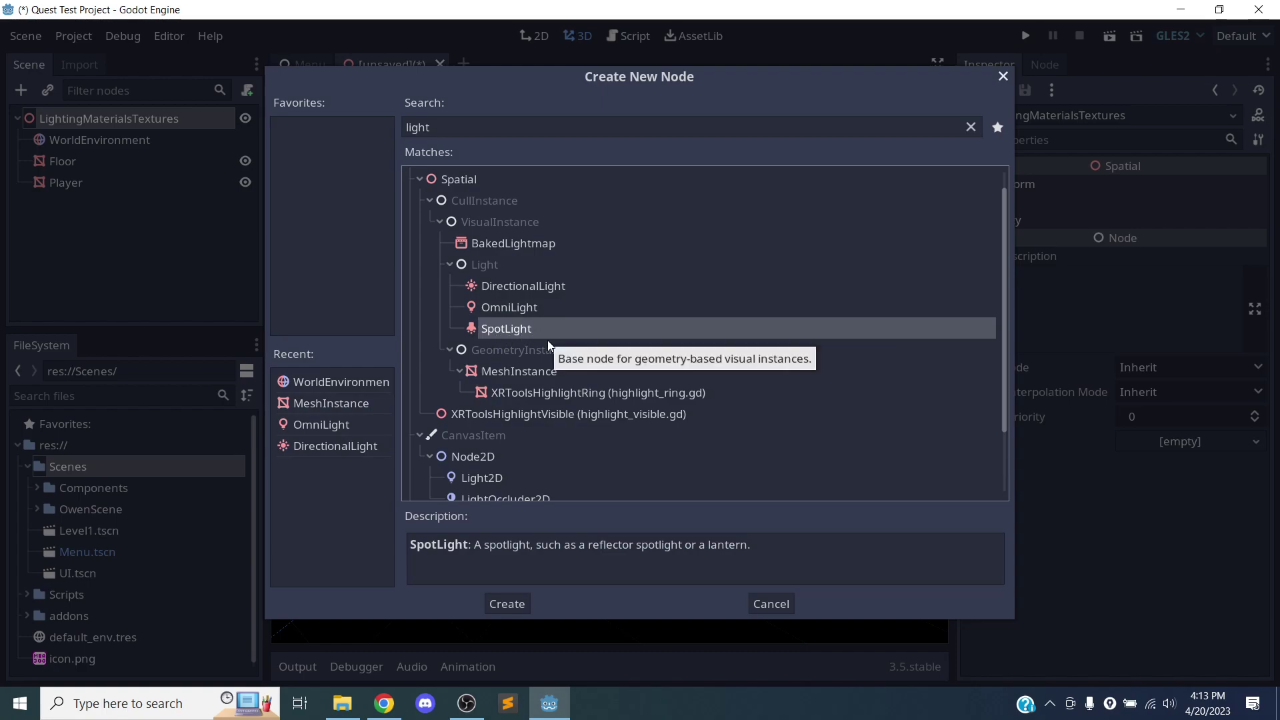
click(504, 286)
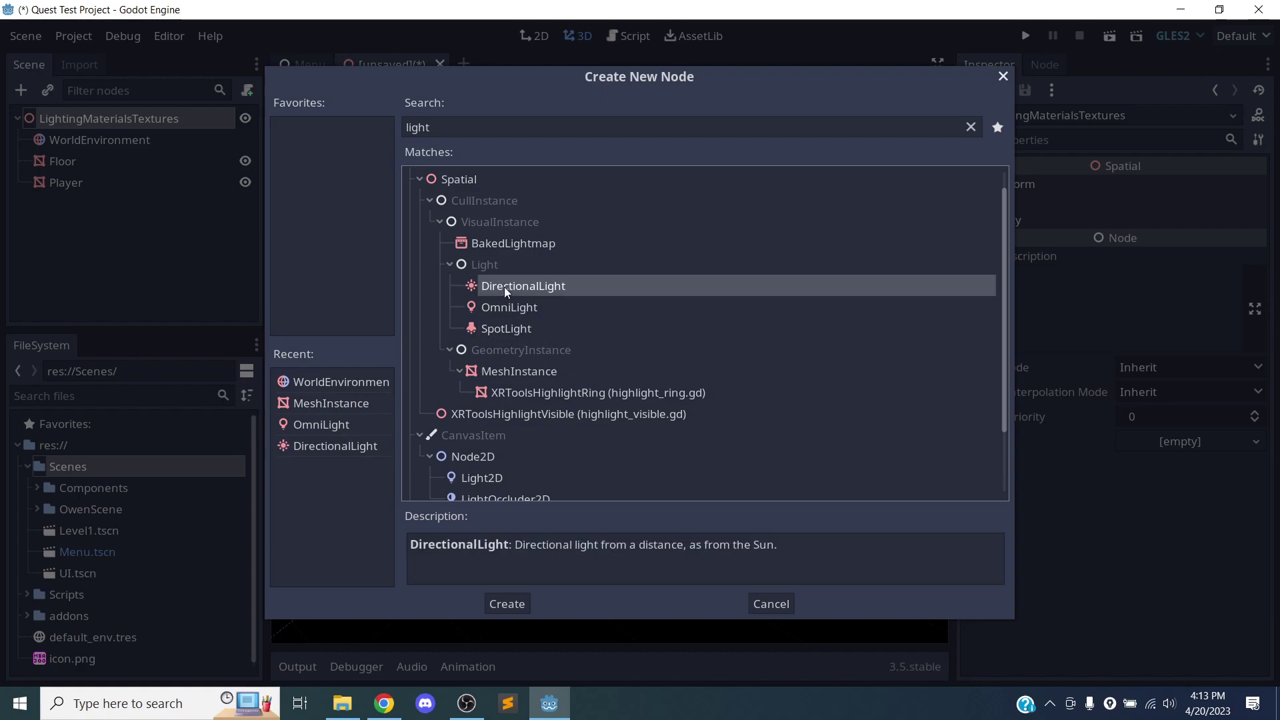
click(515, 601)
drag(86, 202, 124, 157)
click(730, 406)
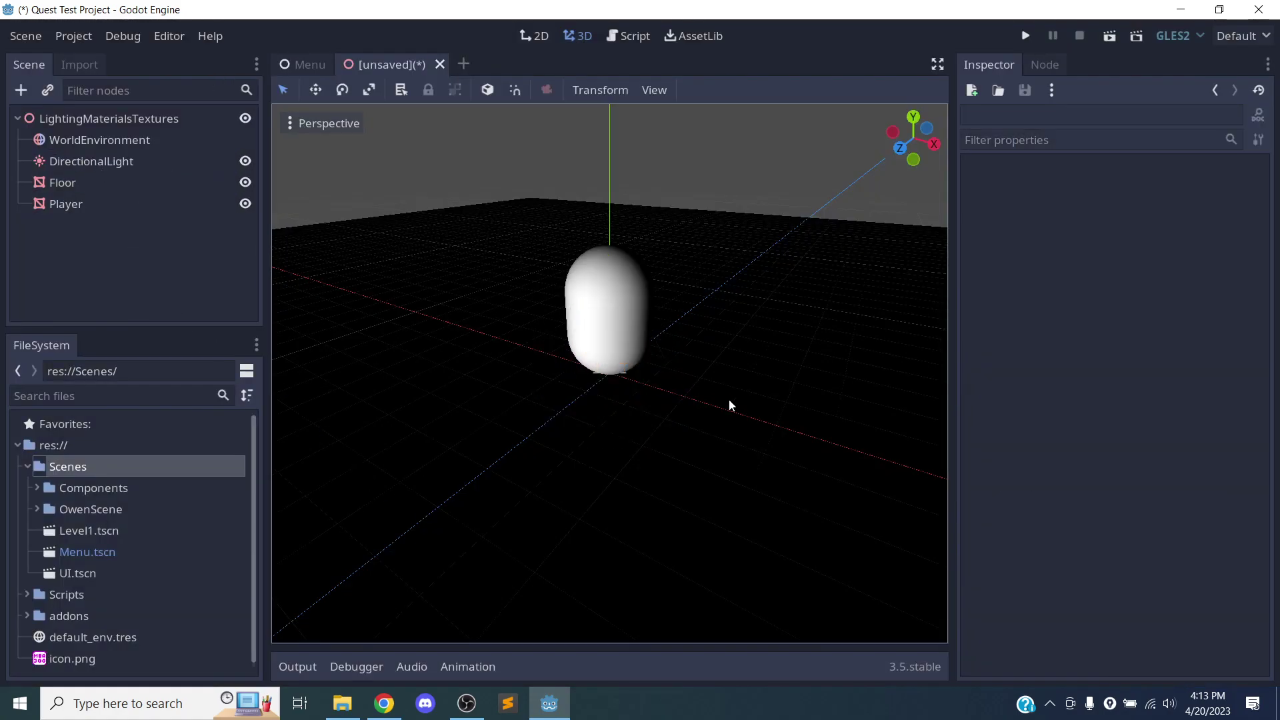
Move the DirectionalLight along the Z axis away from the Player capsule
click(54, 159)
scroll(800, 464, up, 3)
middle_drag(800, 464, 643, 398)
scroll(643, 398, down, 11)
scroll(617, 396, up, 20)
middle_drag(578, 428, 486, 443)
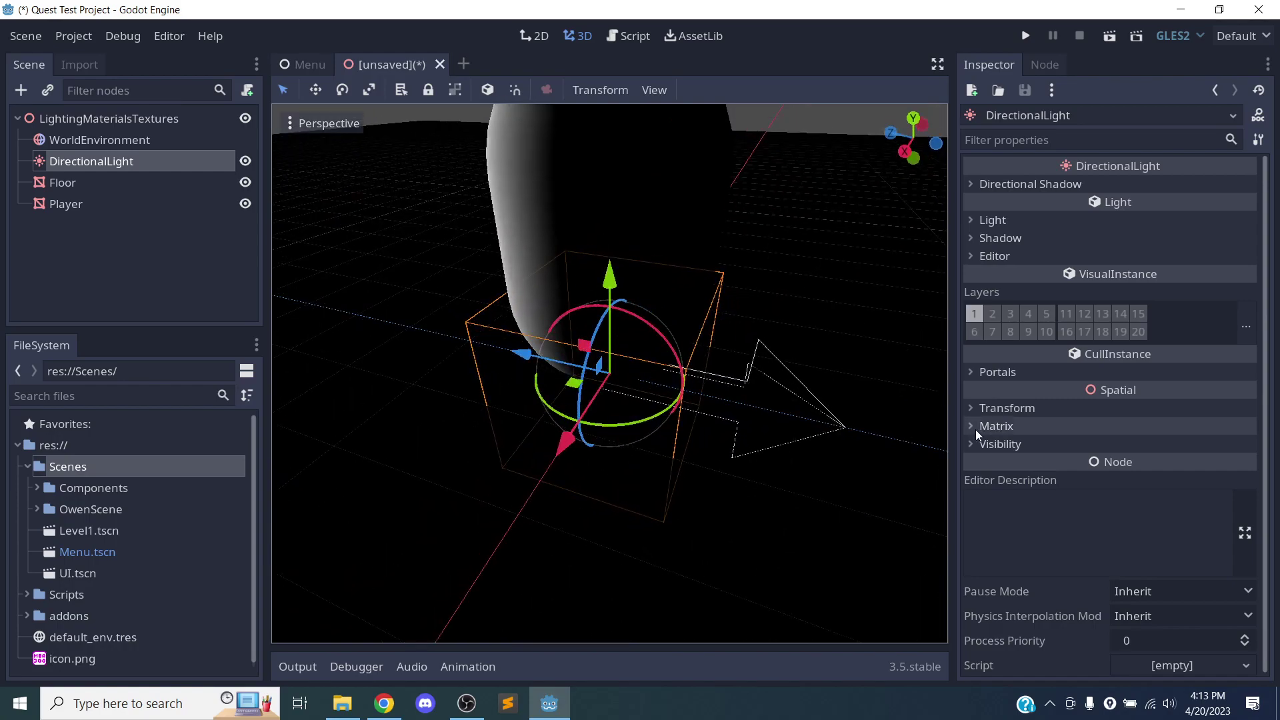
scroll(766, 470, down, 4)
drag(541, 362, 284, 308)
Bring the DirectionalLight slightly back along the Z axis and raise it along the Y axis above the floor
scroll(546, 390, up, 8)
scroll(548, 392, down, 10)
middle_drag(644, 439, 478, 405)
scroll(478, 406, up, 6)
scroll(478, 407, down, 16)
middle_drag(582, 505, 533, 465)
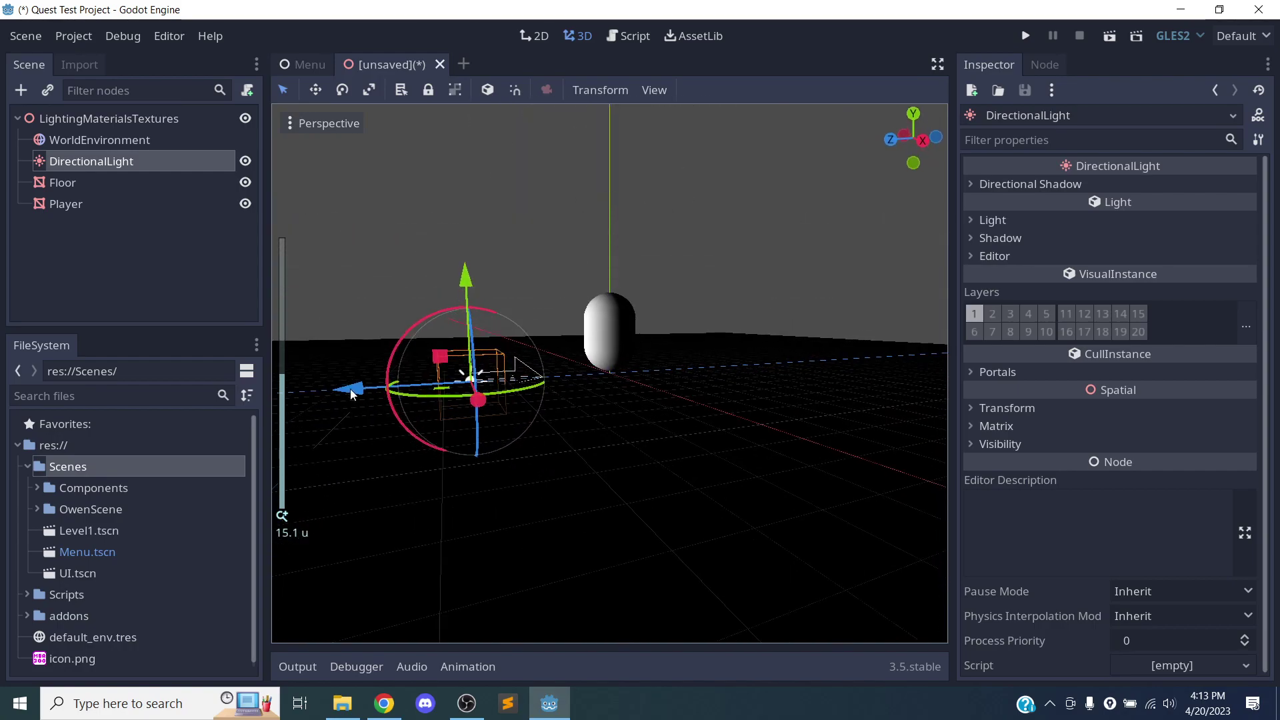
drag(355, 396, 400, 400)
drag(510, 274, 517, 157)
Raise the DirectionalLight further along the Y axis, high above the Player capsule
scroll(686, 313, up, 4)
scroll(742, 360, down, 4)
middle_drag(743, 361, 693, 409)
scroll(632, 433, down, 2)
scroll(633, 433, up, 6)
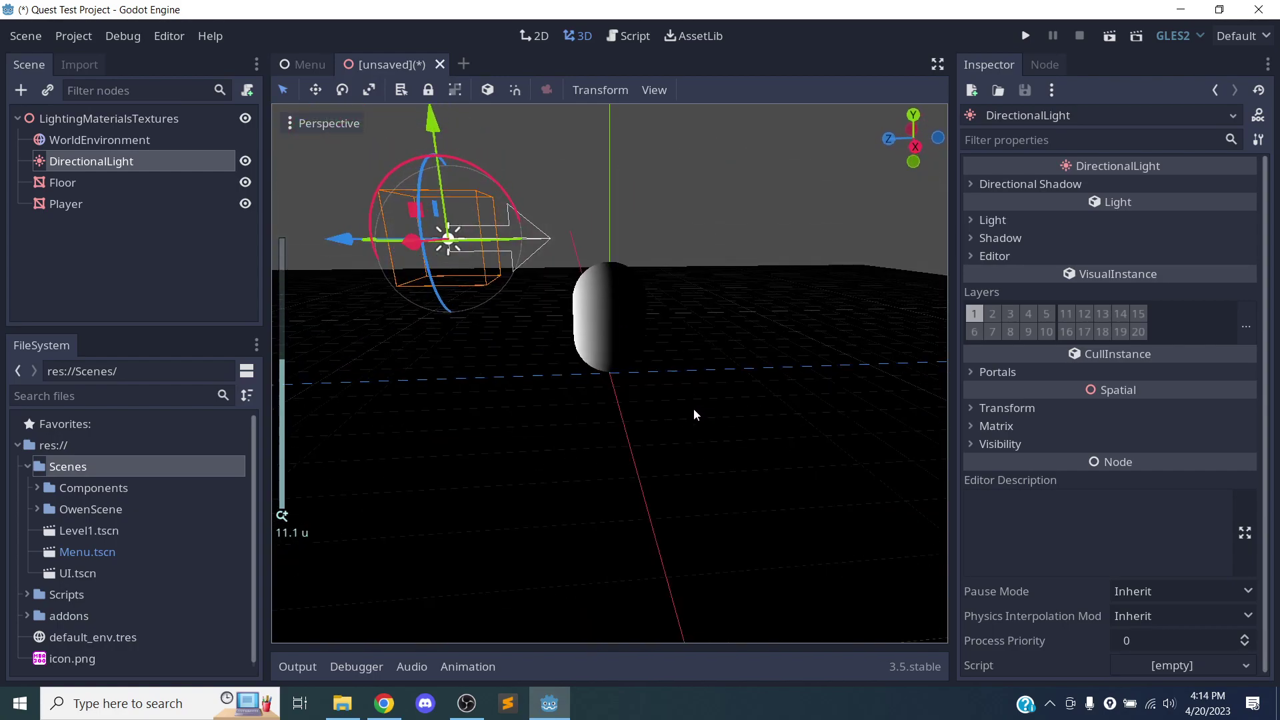
scroll(693, 406, up, 6)
scroll(679, 411, down, 6)
scroll(500, 260, up, 6)
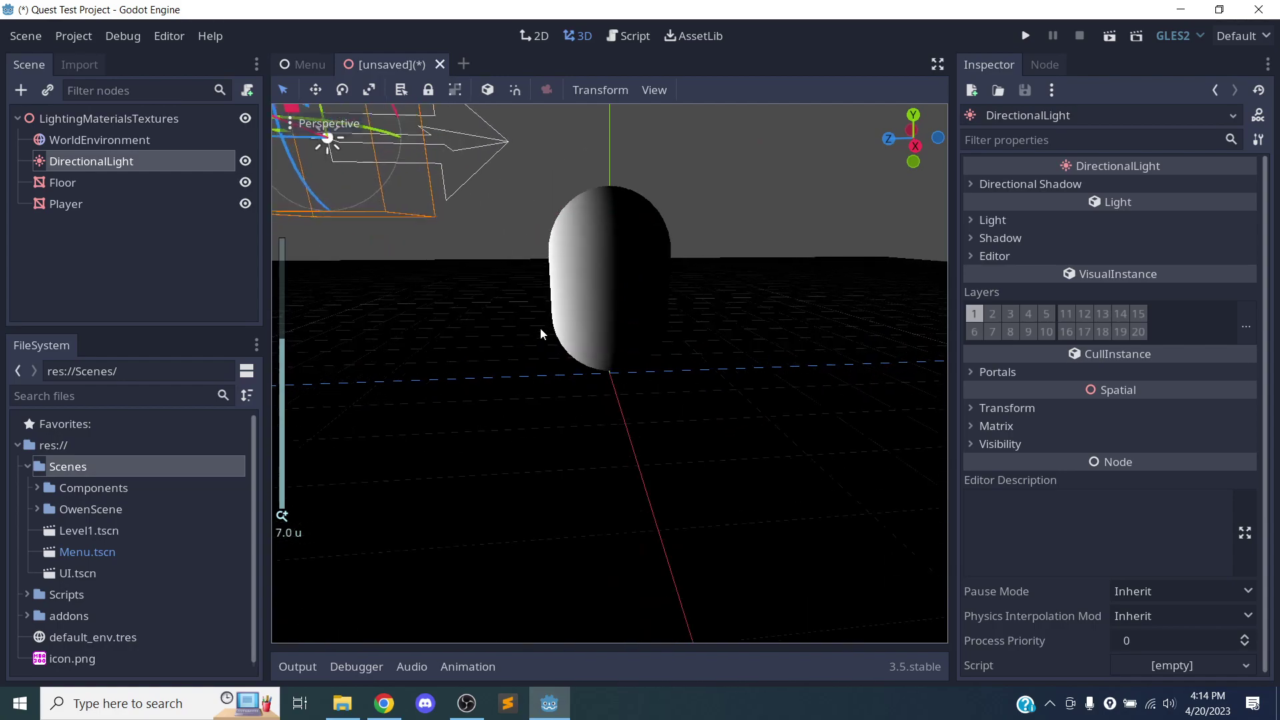
scroll(541, 328, down, 10)
drag(484, 165, 480, 120)
scroll(573, 274, up, 6)
scroll(613, 313, down, 10)
drag(533, 184, 533, 14)
Rotate the DirectionalLight so that it shines down at an angle onto the Floor and the Player
scroll(641, 259, up, 3)
middle_drag(644, 266, 551, 130)
scroll(619, 278, down, 3)
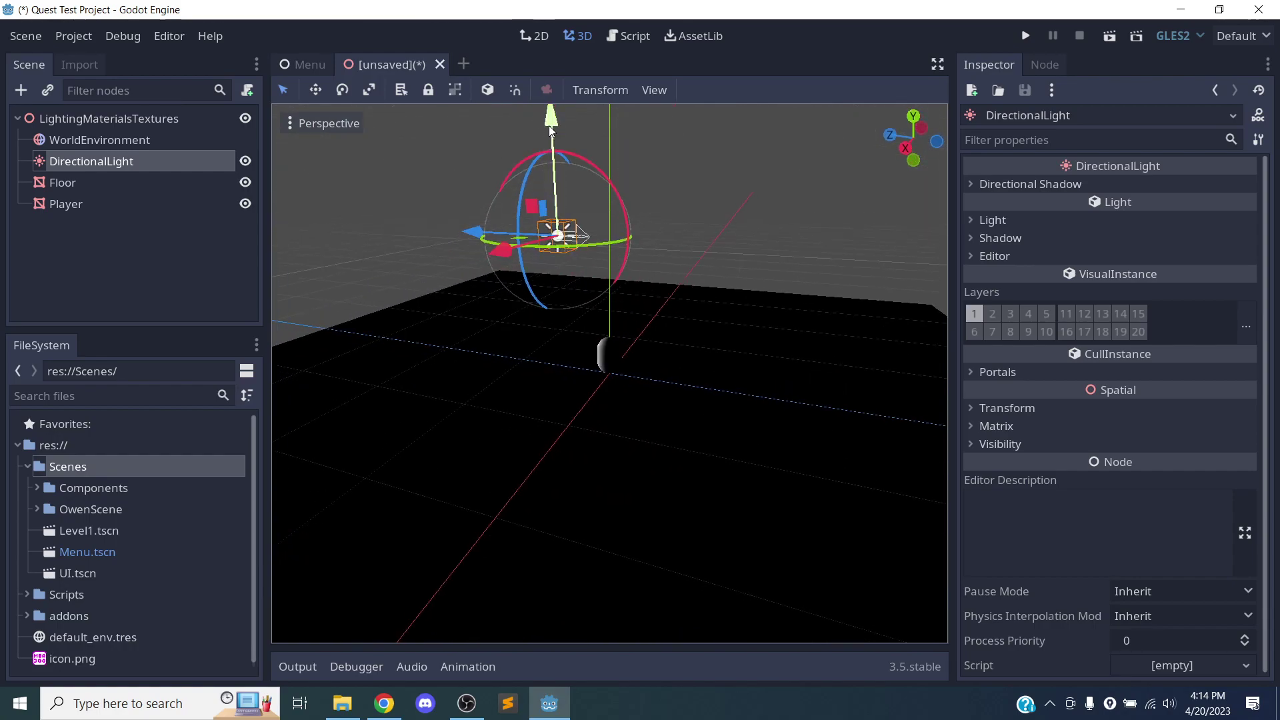
drag(600, 170, 638, 248)
middle_drag(633, 260, 408, 302)
drag(408, 301, 506, 288)
middle_drag(506, 288, 713, 278)
Examine the lit Player capsule and Floor from several sides and distances to compare bright and dark surfaces
scroll(714, 278, down, 5)
scroll(665, 396, up, 10)
middle_drag(666, 361, 760, 422)
scroll(758, 418, down, 3)
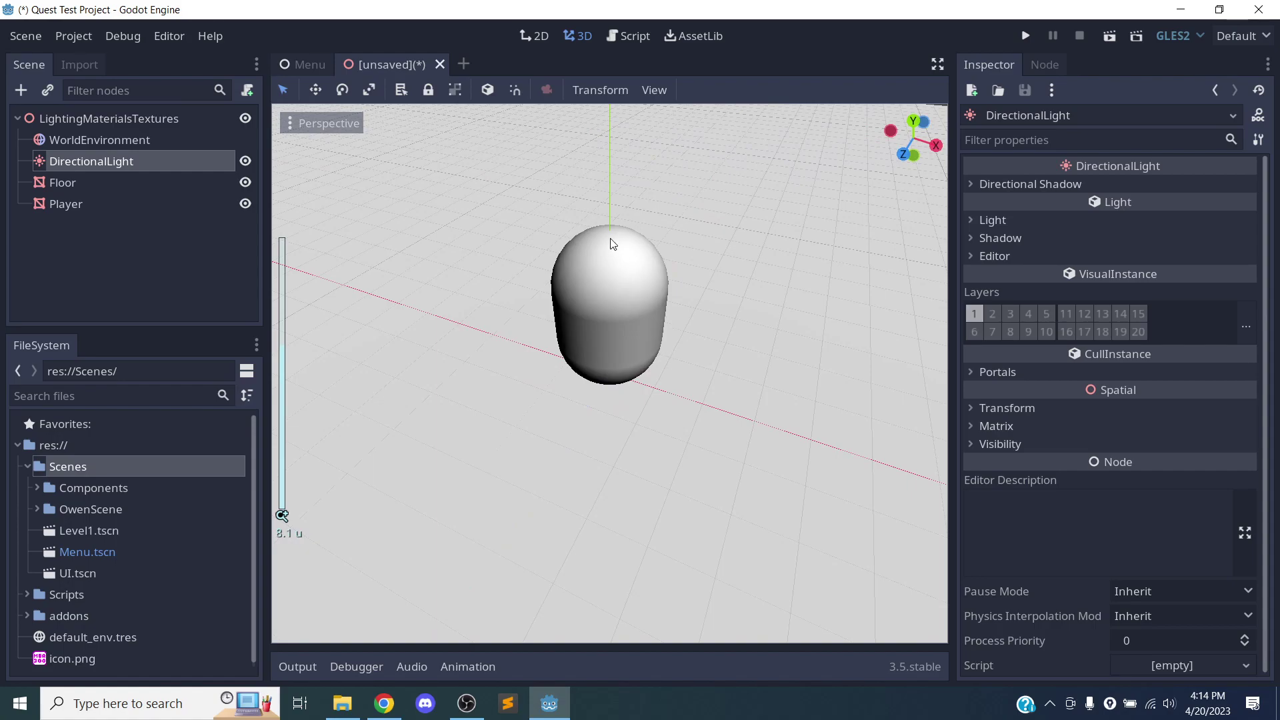
middle_drag(634, 271, 923, 246)
scroll(733, 294, down, 3)
scroll(691, 339, up, 5)
middle_drag(694, 355, 639, 387)
scroll(640, 382, down, 8)
middle_drag(627, 440, 559, 366)
scroll(660, 421, down, 1)
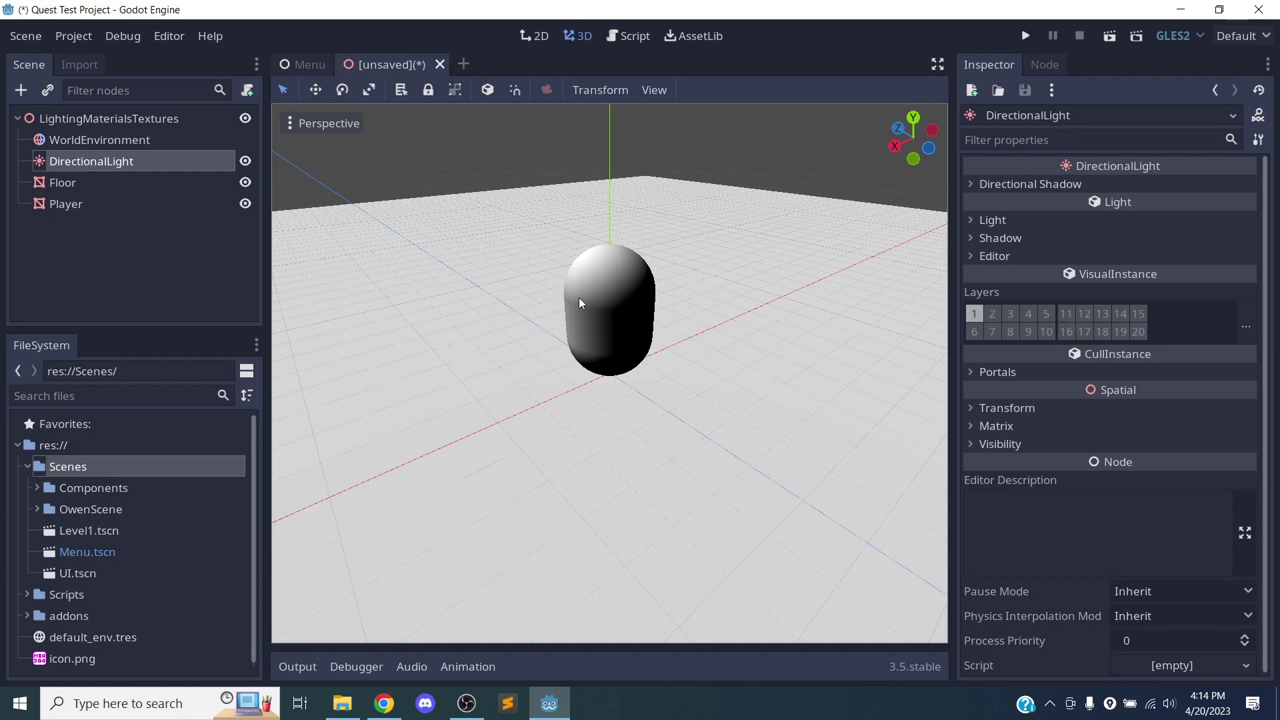
Open the directional shadow settings of the DirectionalLight
click(154, 246)
click(127, 167)
middle_drag(629, 310, 686, 350)
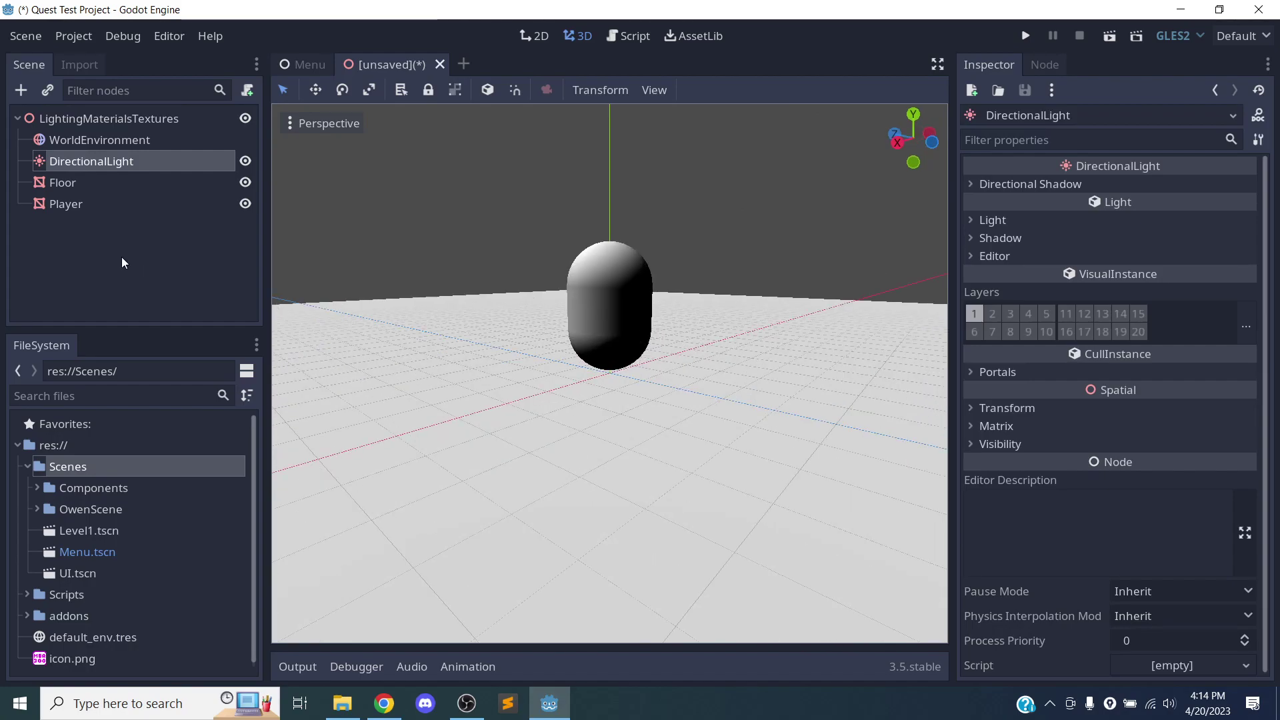
middle_drag(274, 229, 790, 494)
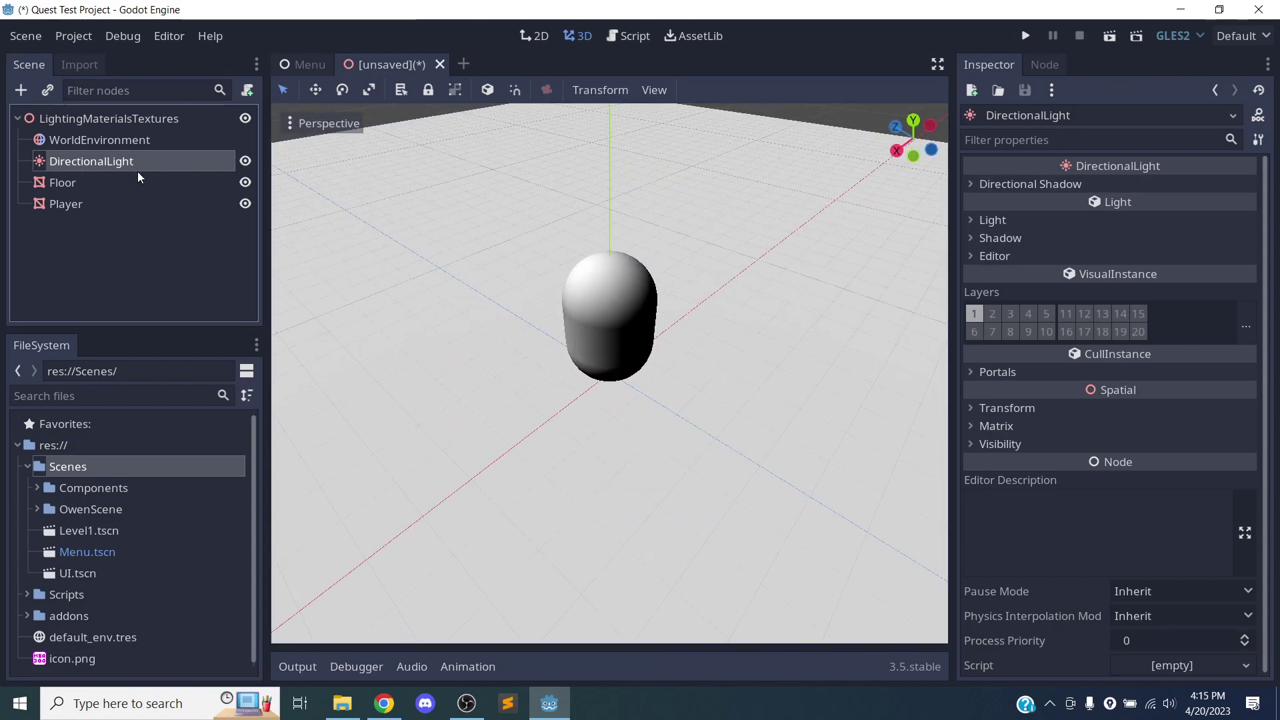
click(1069, 183)
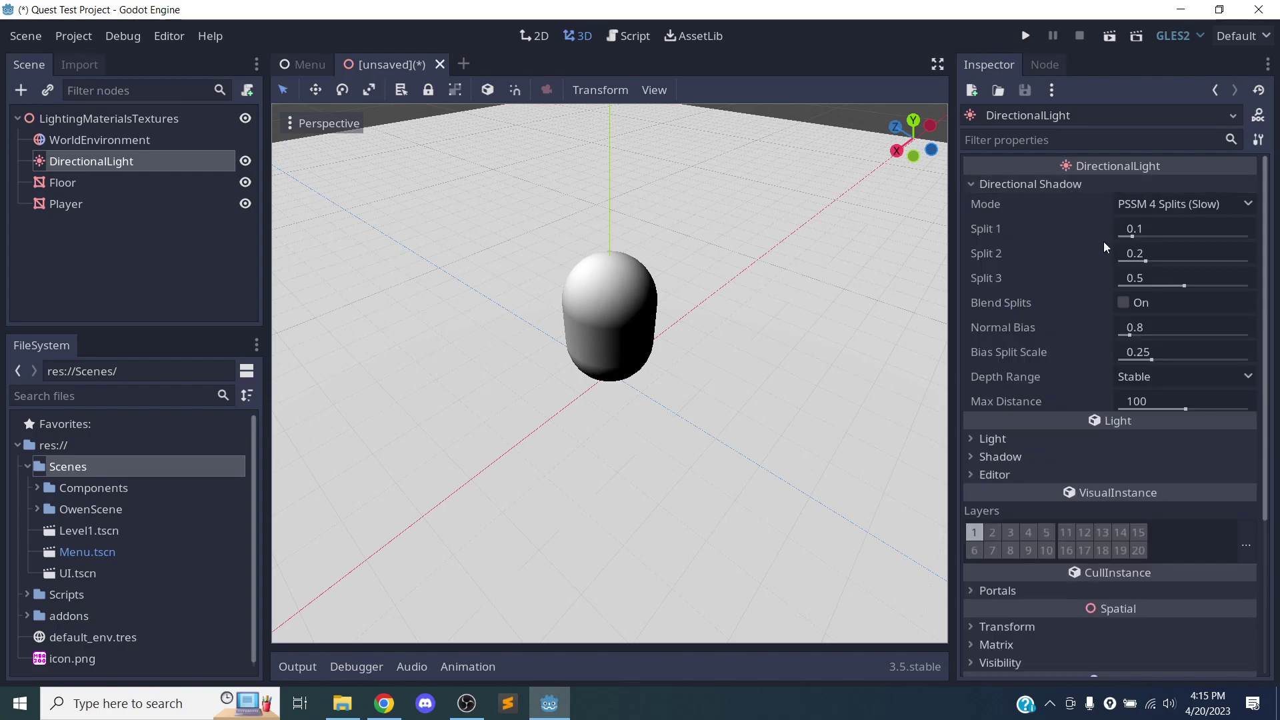
Set the DirectionalLight's light color to a pale yellow, hex fdfcc8
click(1081, 181)
click(1031, 222)
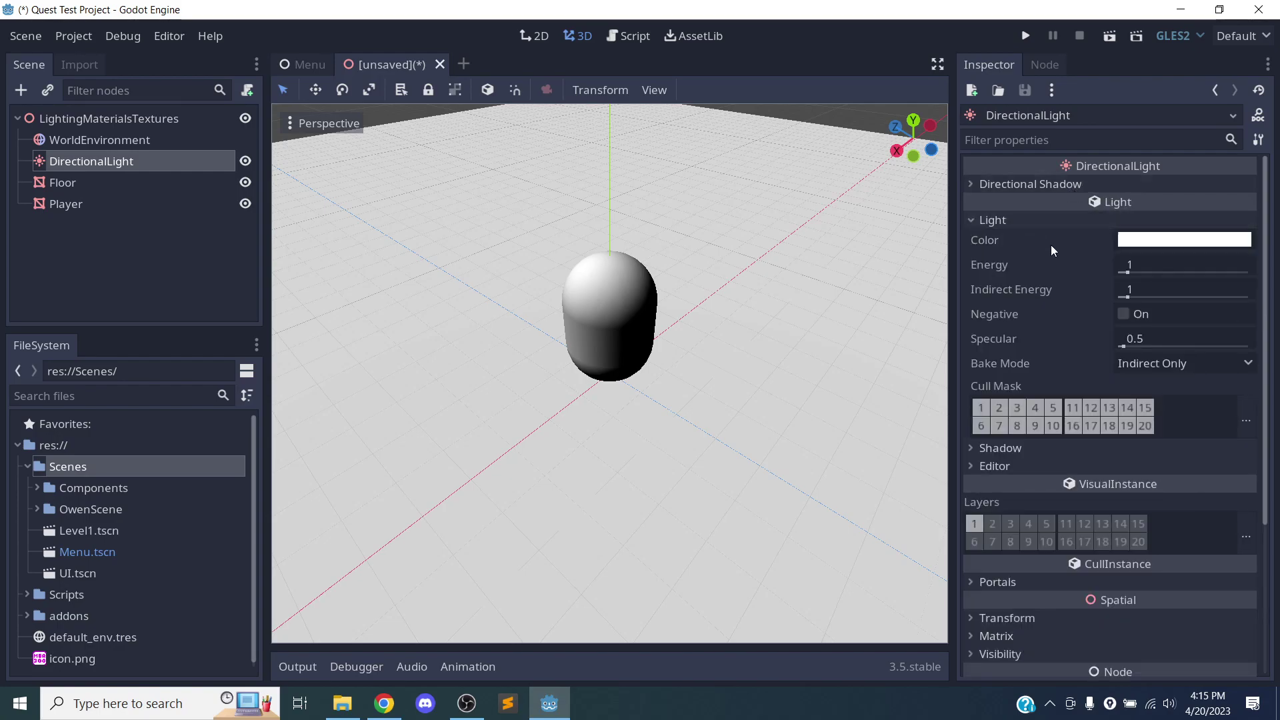
click(1152, 242)
drag(1112, 55, 1110, 46)
drag(1024, 56, 946, 30)
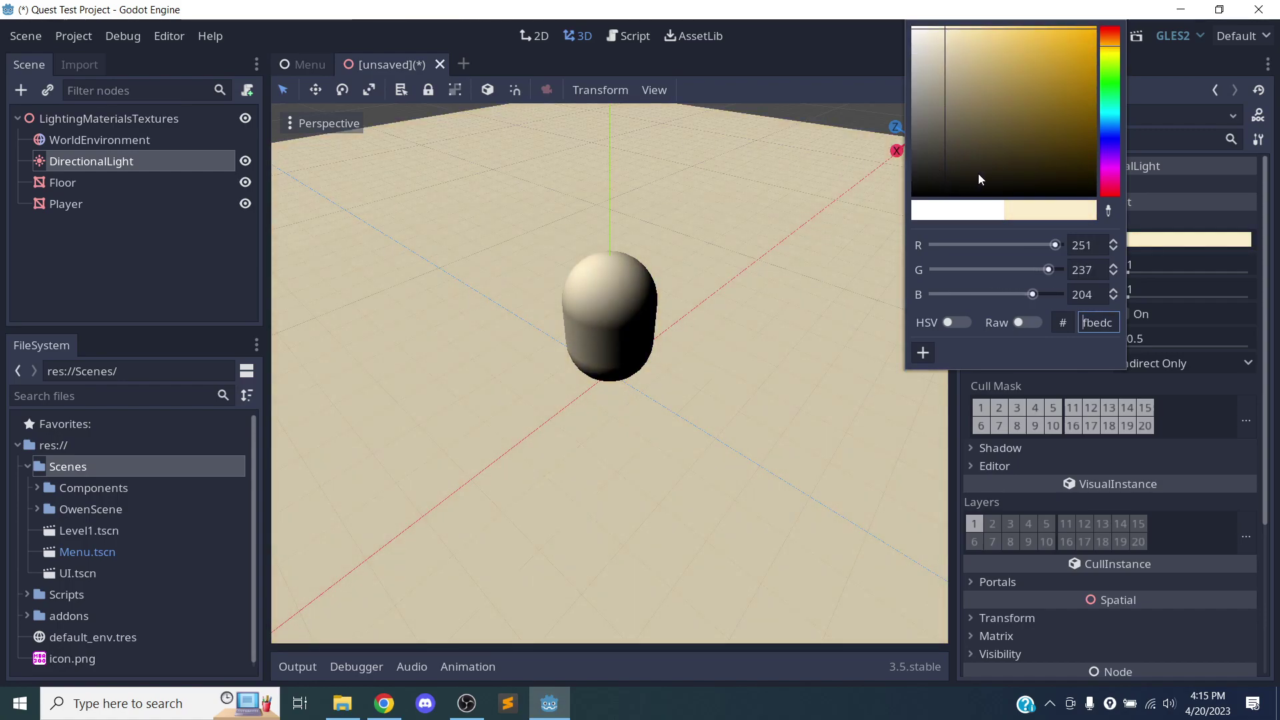
drag(1121, 38, 1115, 111)
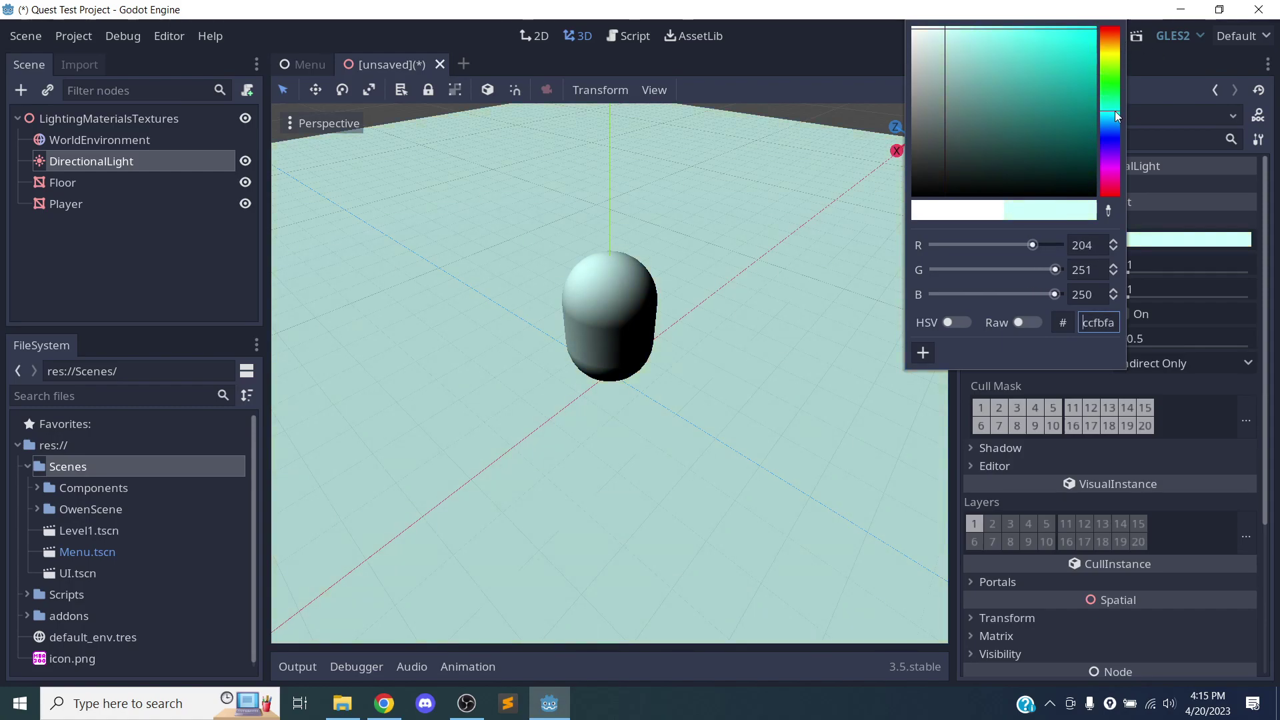
mouse_move(948, 41)
mouse_down()
mouse_move(930, 30)
mouse_move(947, 101)
mouse_move(938, 158)
mouse_move(931, 34)
mouse_move(940, 39)
mouse_up()
drag(1102, 106, 1110, 53)
drag(954, 38, 949, 28)
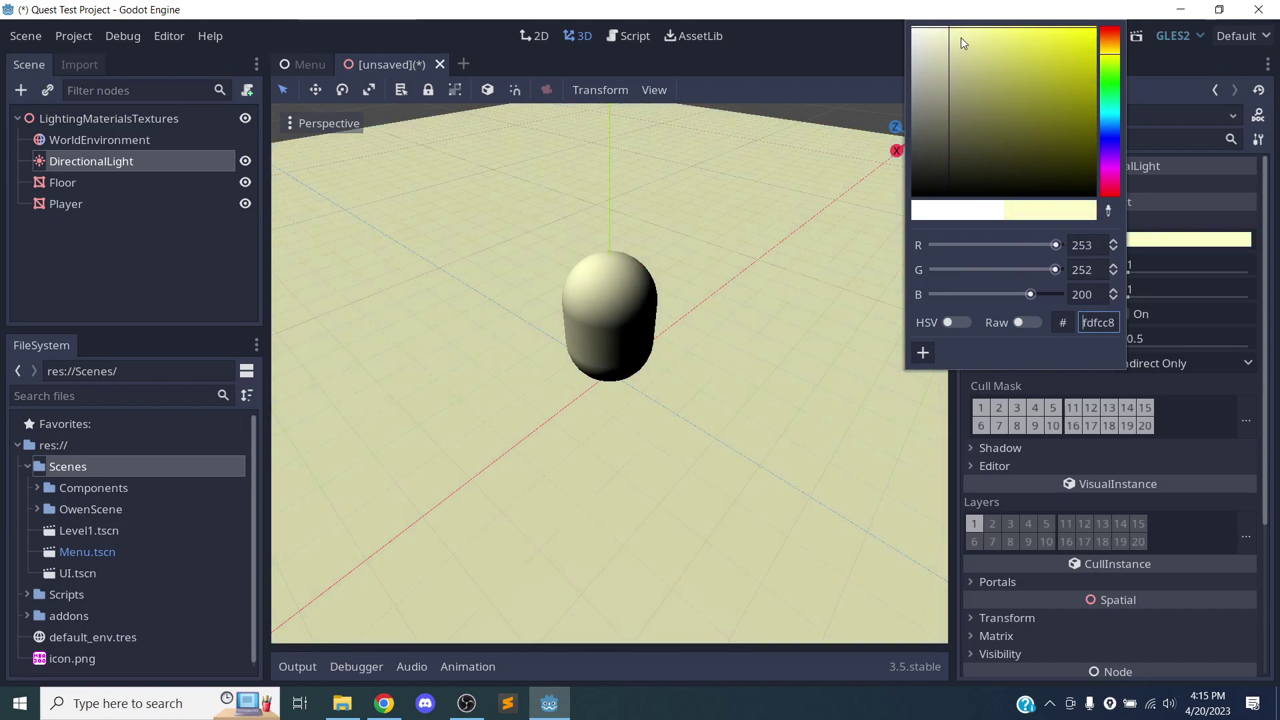
click(1149, 76)
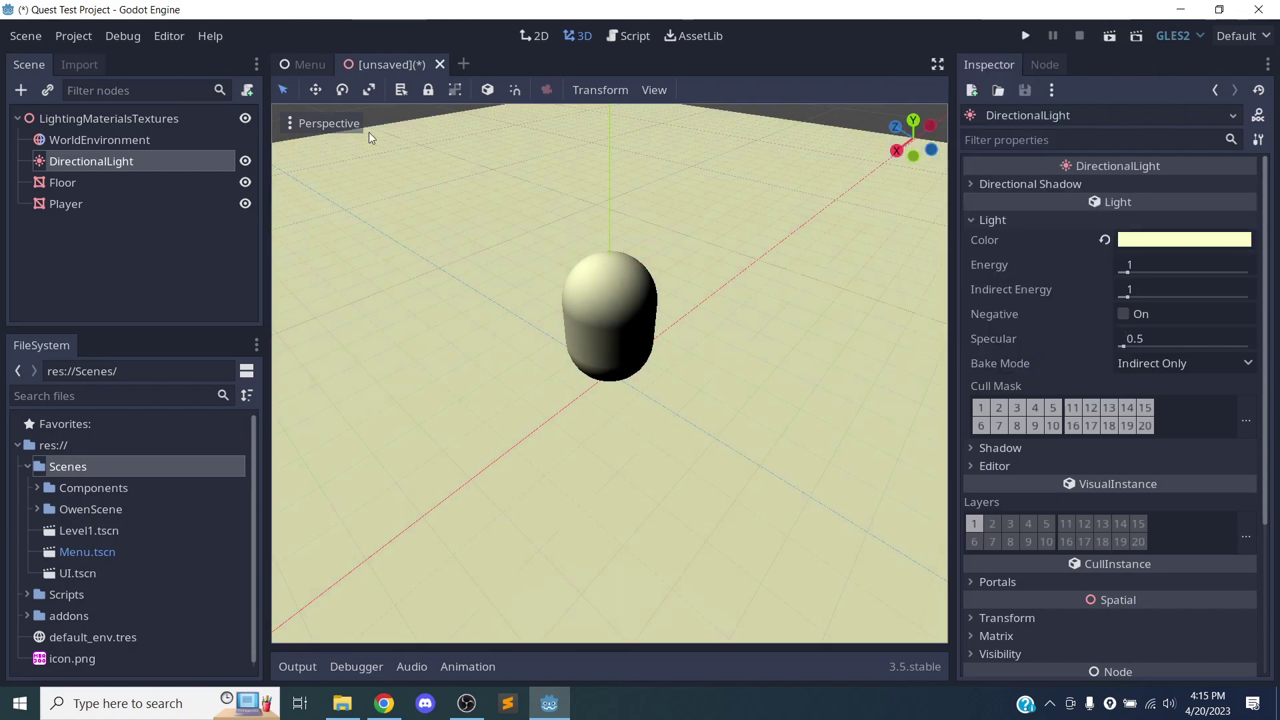
Rename the DirectionalLight node as Sun
click(124, 159)
text(Sun)
key(Return)
middle_drag(303, 146, 698, 338)
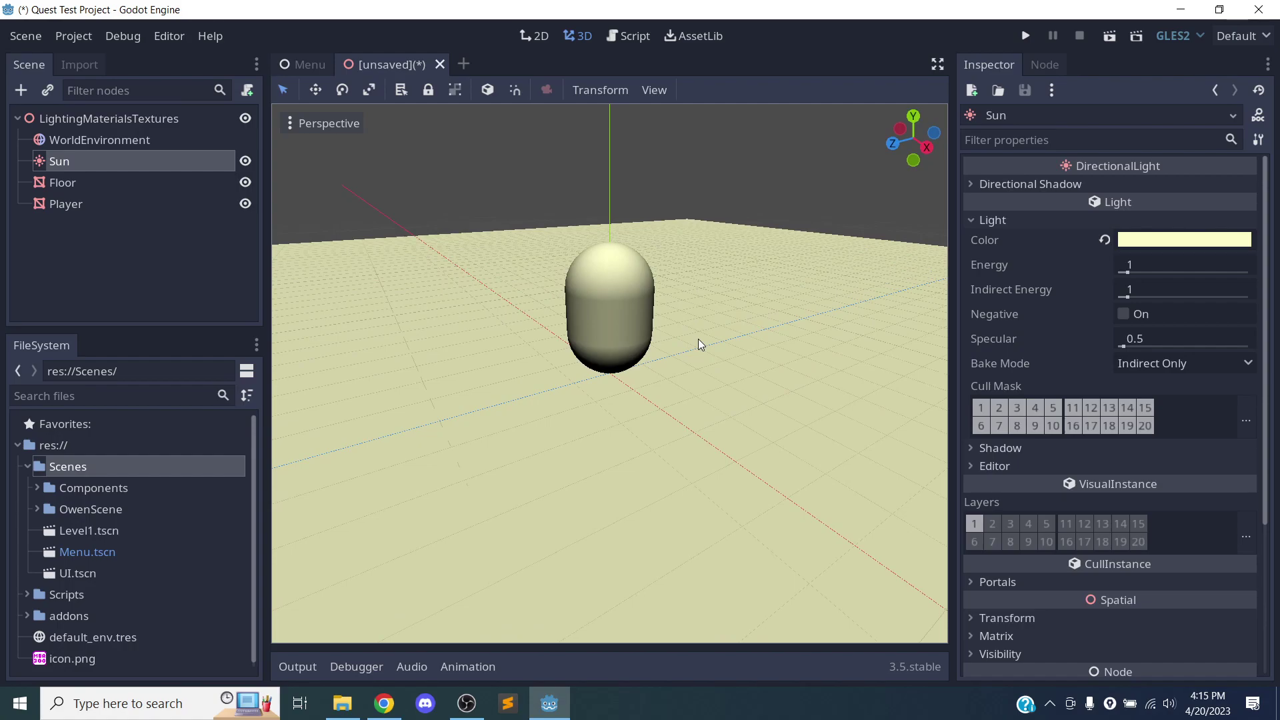
middle_drag(568, 383, 641, 358)
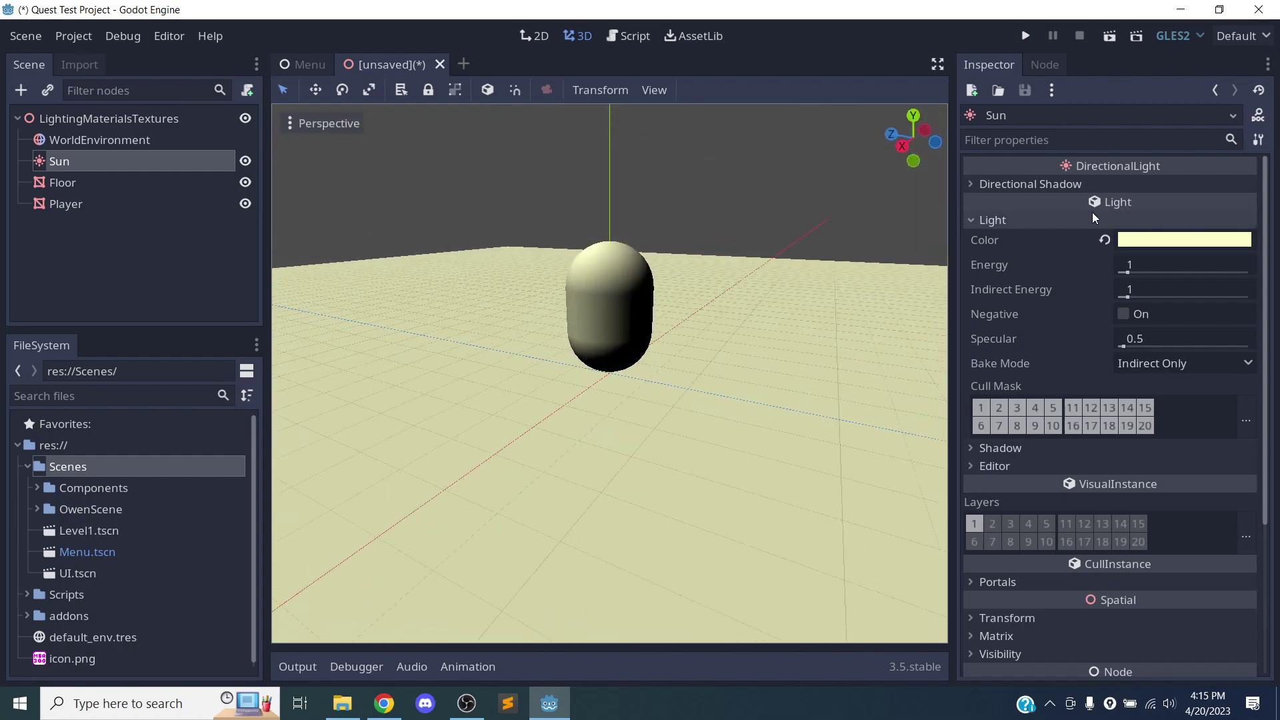
Enable shadows on the Sun so that the Player capsule casts one onto the Floor
click(993, 220)
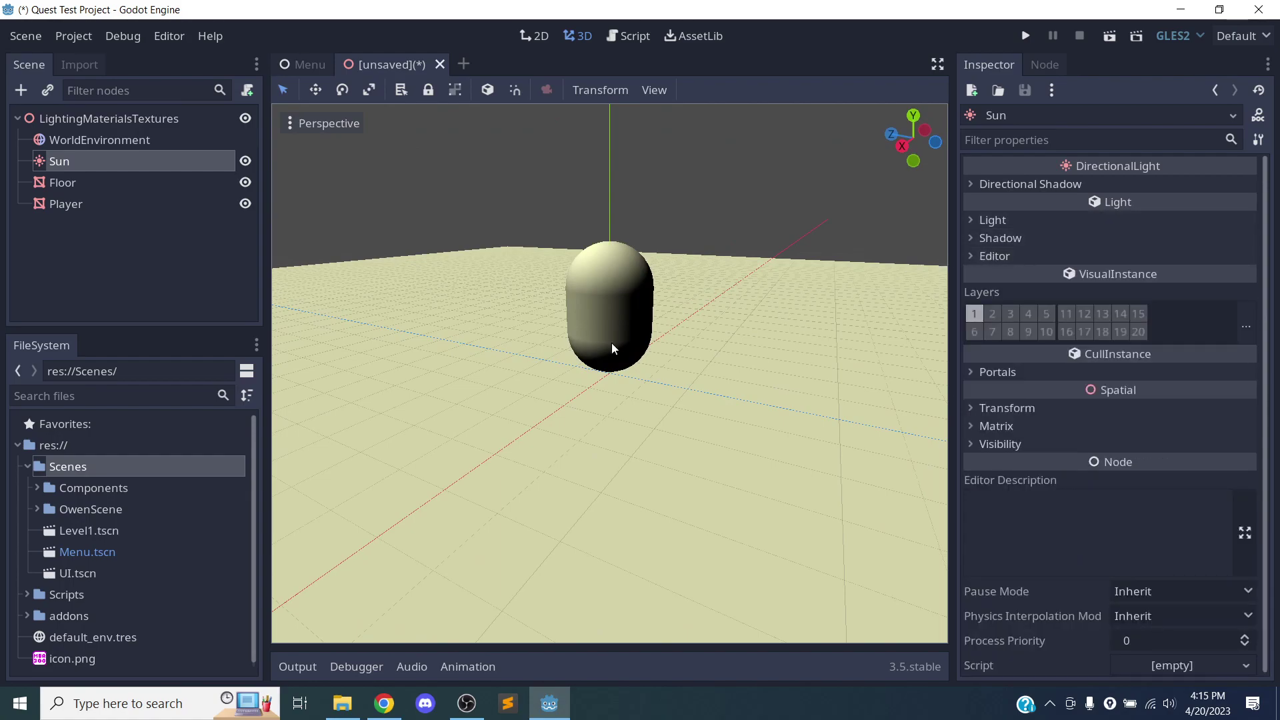
middle_drag(610, 343, 595, 422)
click(1003, 239)
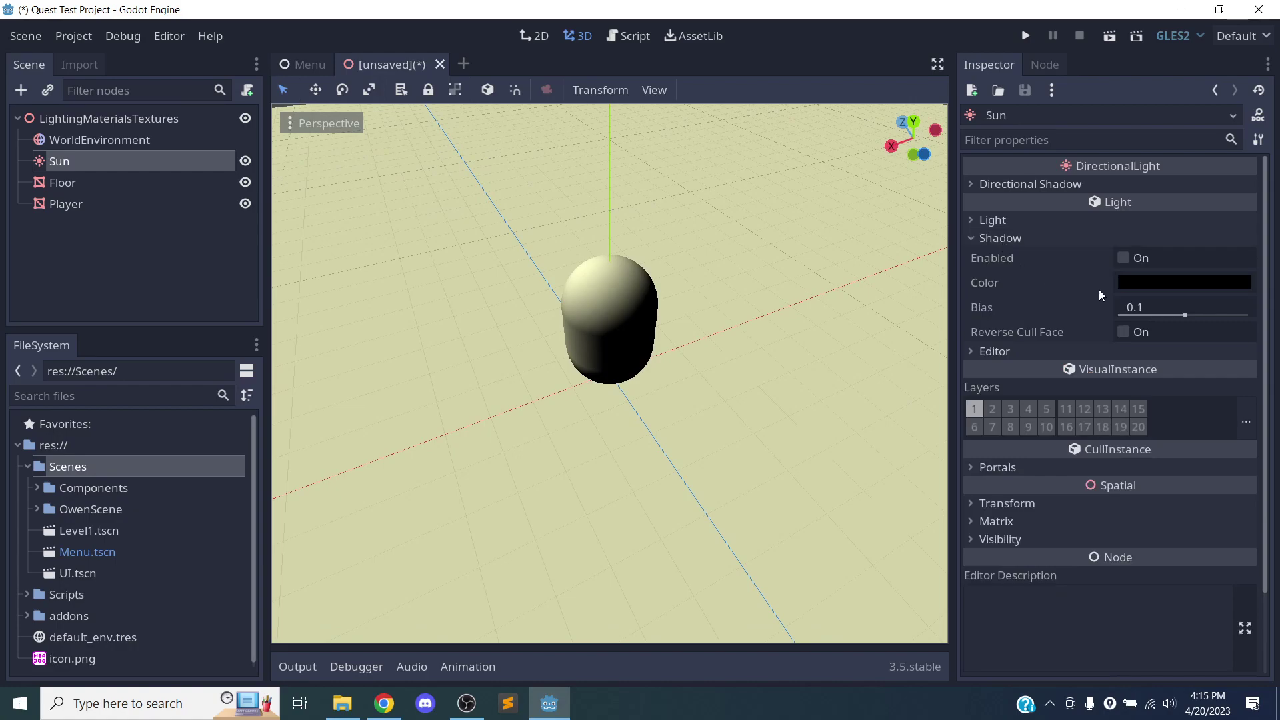
mouse_move(678, 387)
middle_down()
mouse_move(691, 307)
mouse_move(710, 381)
mouse_move(701, 333)
mouse_move(688, 372)
middle_up()
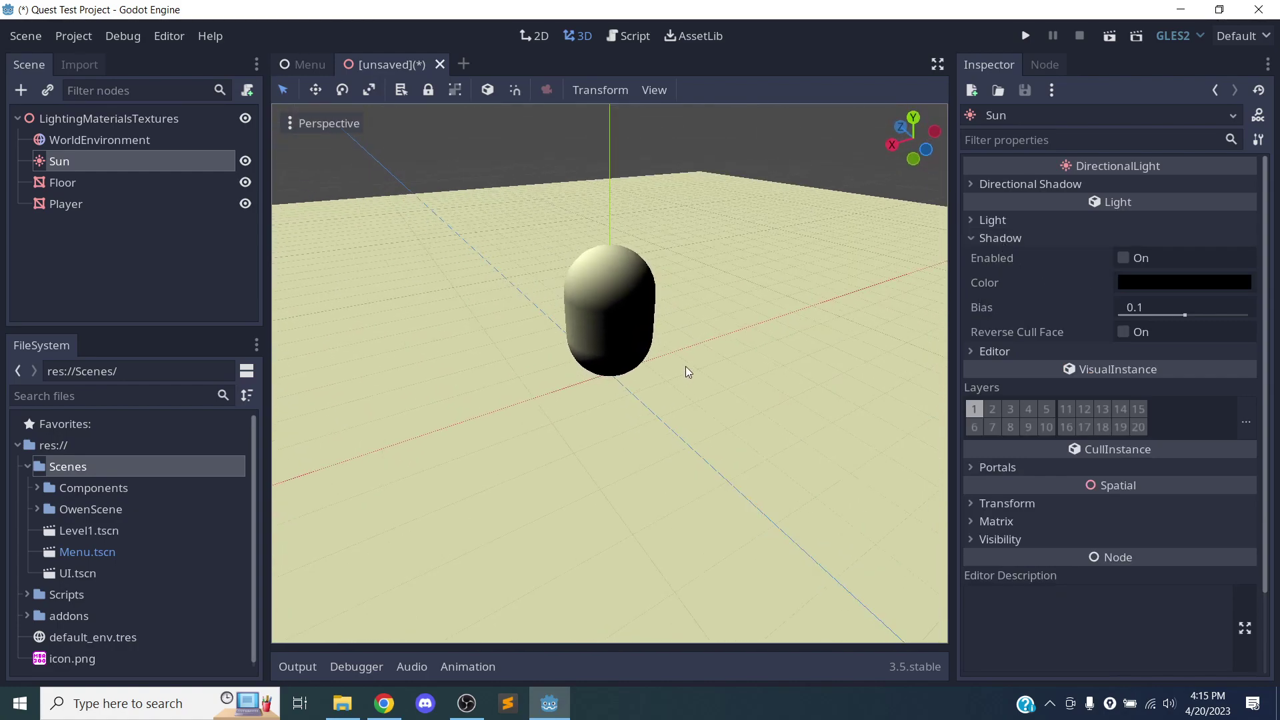
click(1123, 258)
middle_drag(662, 481, 747, 394)
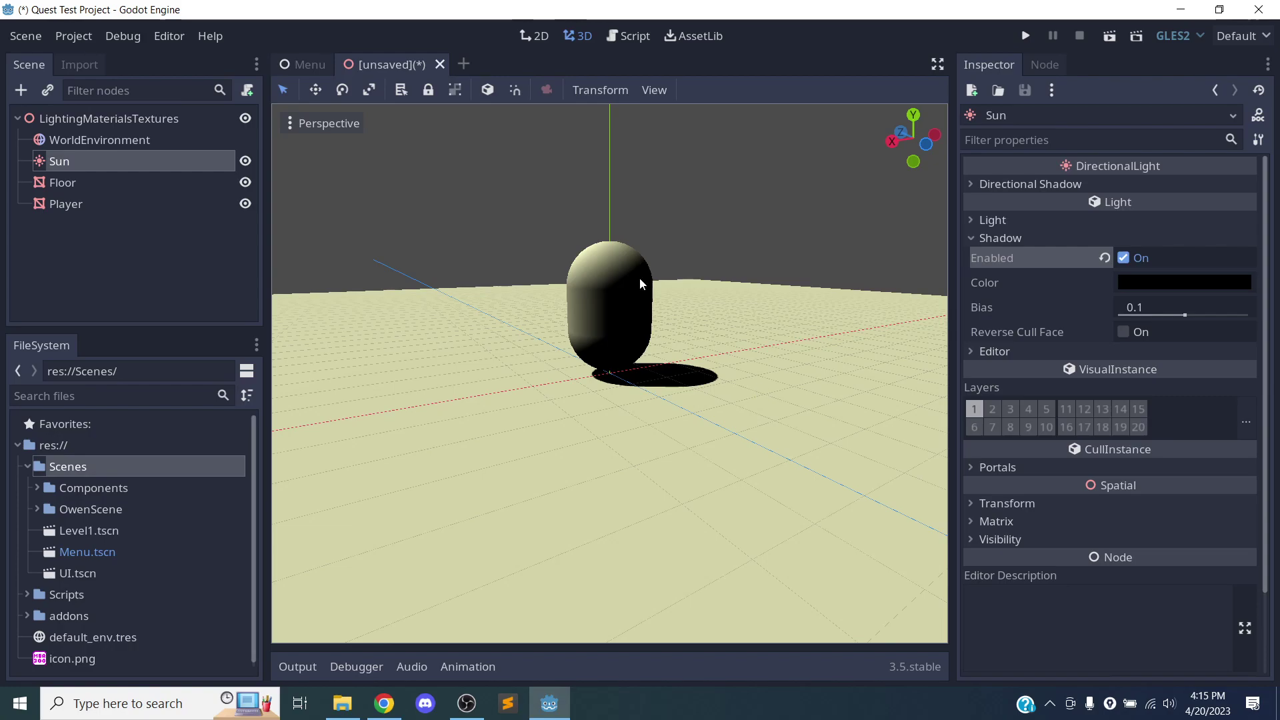
Switch the Sun's shadow off and on again to compare the Player capsule with and without it
click(1122, 258)
middle_drag(563, 374, 564, 404)
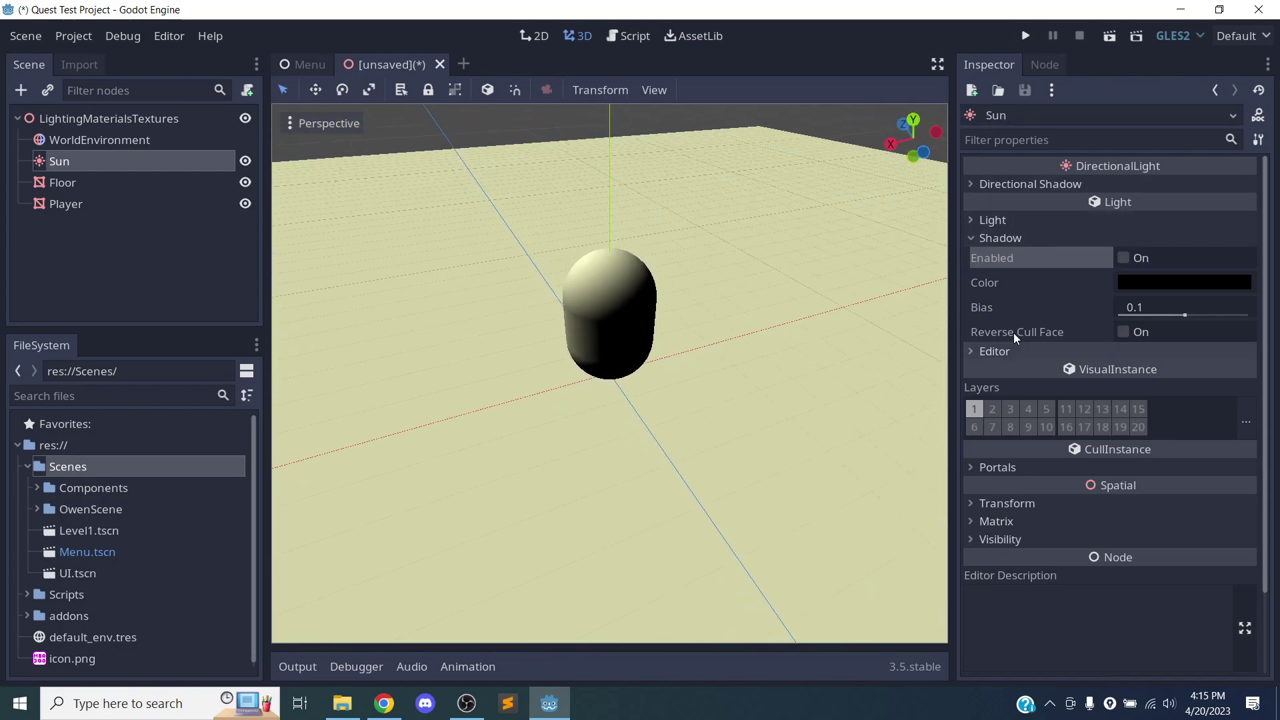
click(1123, 258)
middle_drag(859, 356, 679, 350)
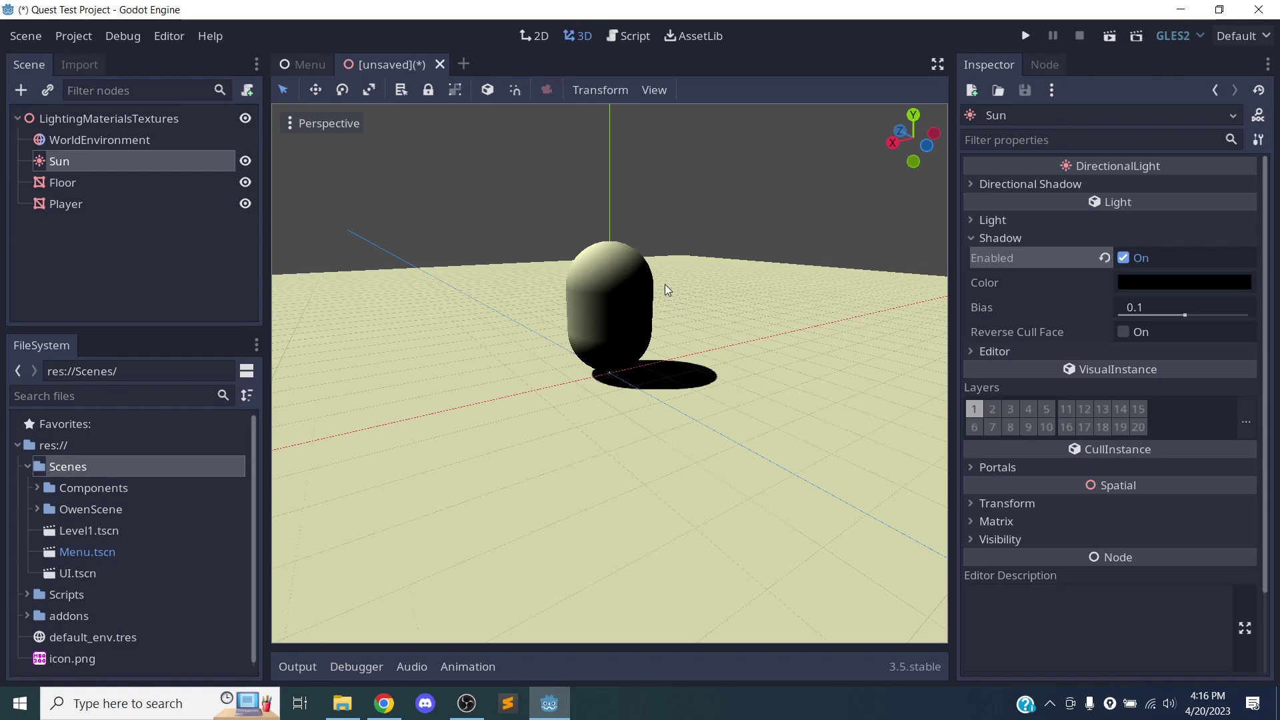
middle_drag(746, 343, 667, 496)
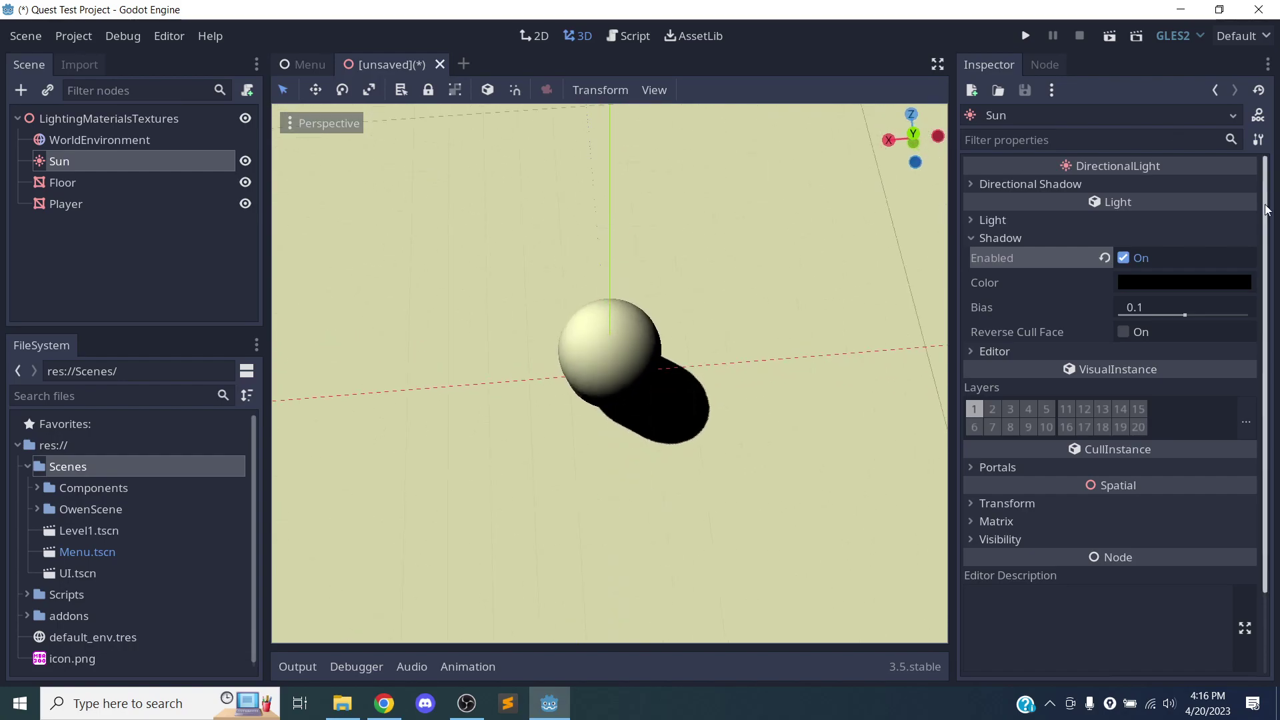
Try the Negative option on the Sun's light and switch it back off
click(1054, 222)
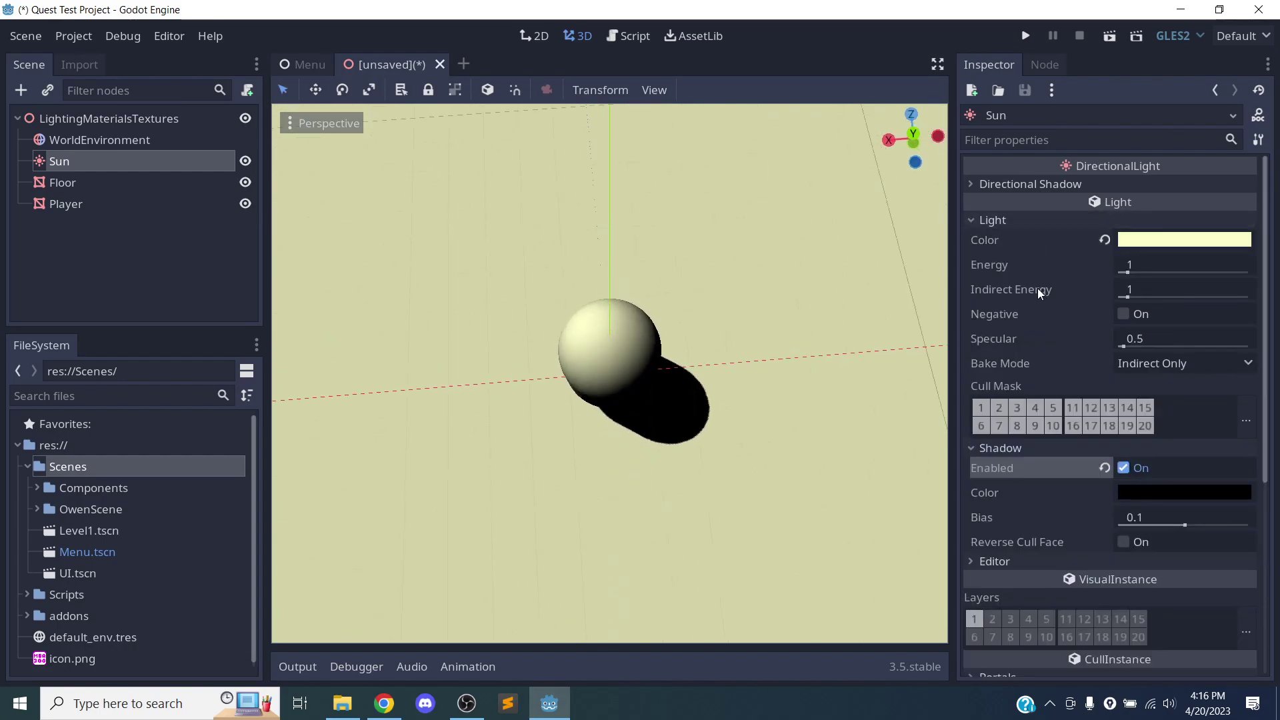
click(1038, 220)
click(1035, 236)
click(1035, 224)
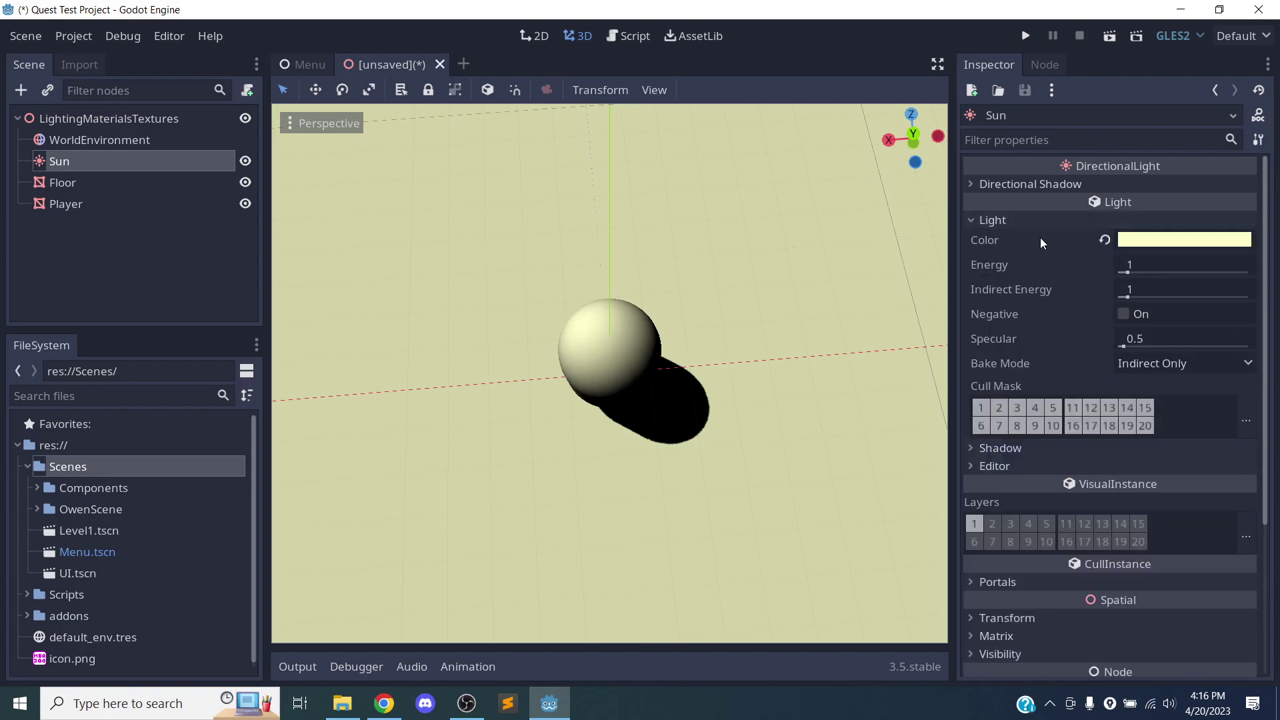
click(1123, 314)
middle_drag(706, 455, 660, 438)
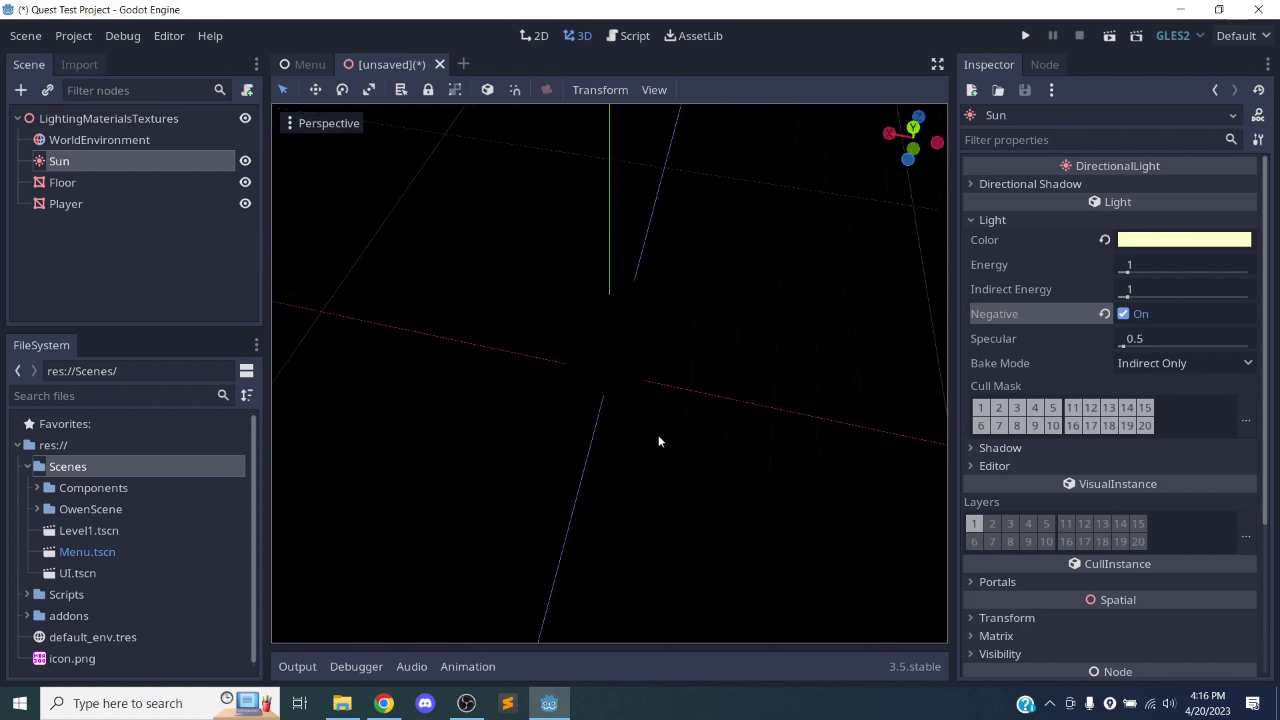
click(1122, 314)
middle_drag(645, 357, 798, 354)
scroll(756, 282, down, 3)
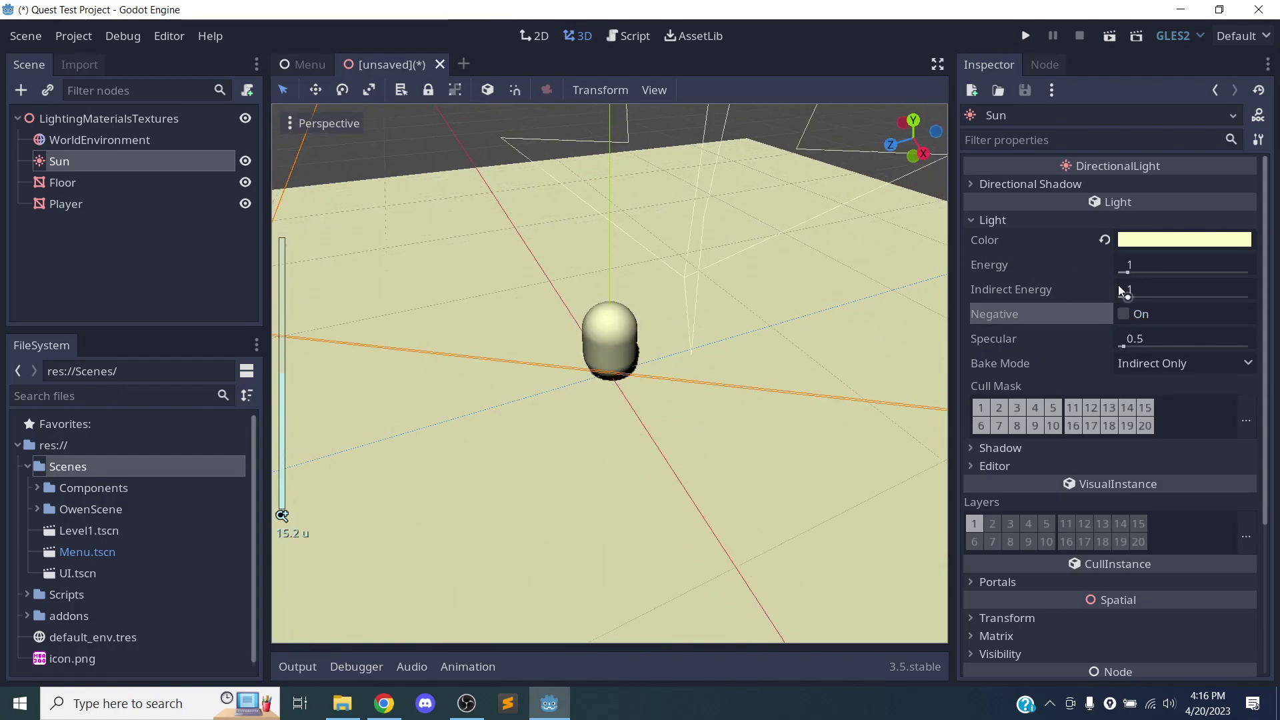
Try other Energy and Indirect Energy values on the Sun's light and reset both to their defaults
mouse_move(1128, 272)
mouse_down()
mouse_move(1179, 273)
mouse_move(1103, 272)
mouse_up()
click(1105, 265)
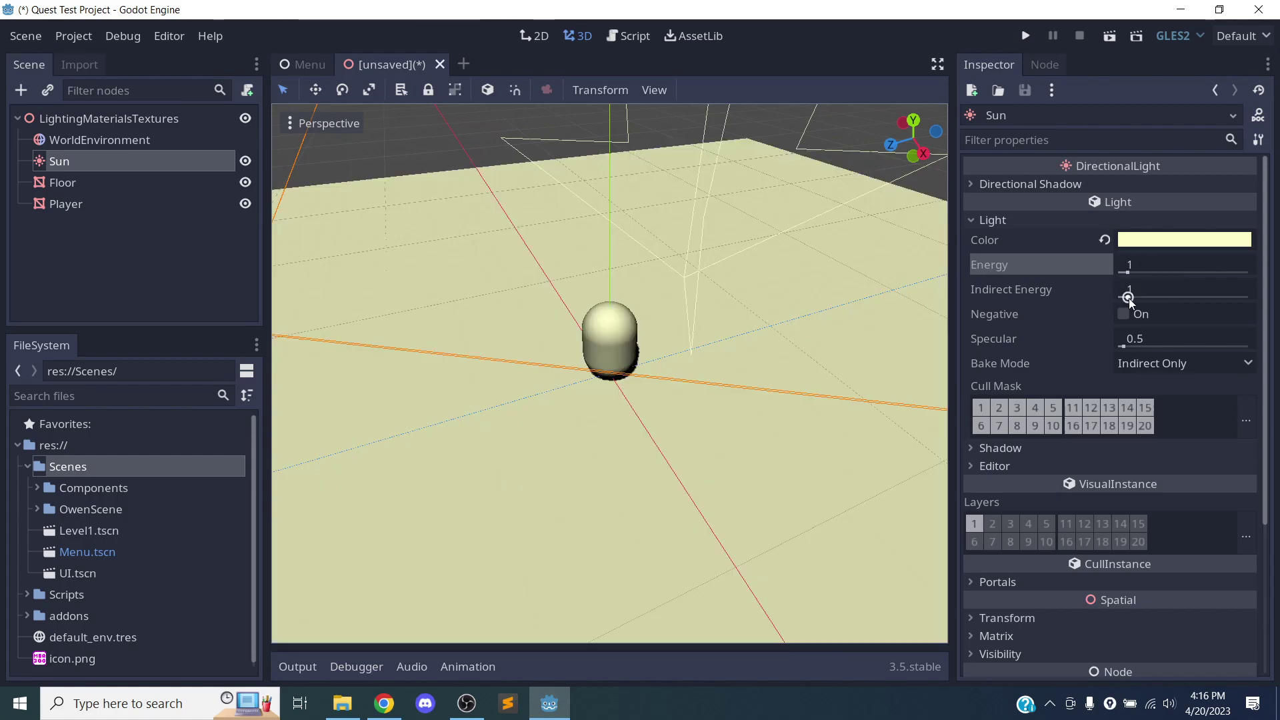
middle_drag(700, 408, 400, 368)
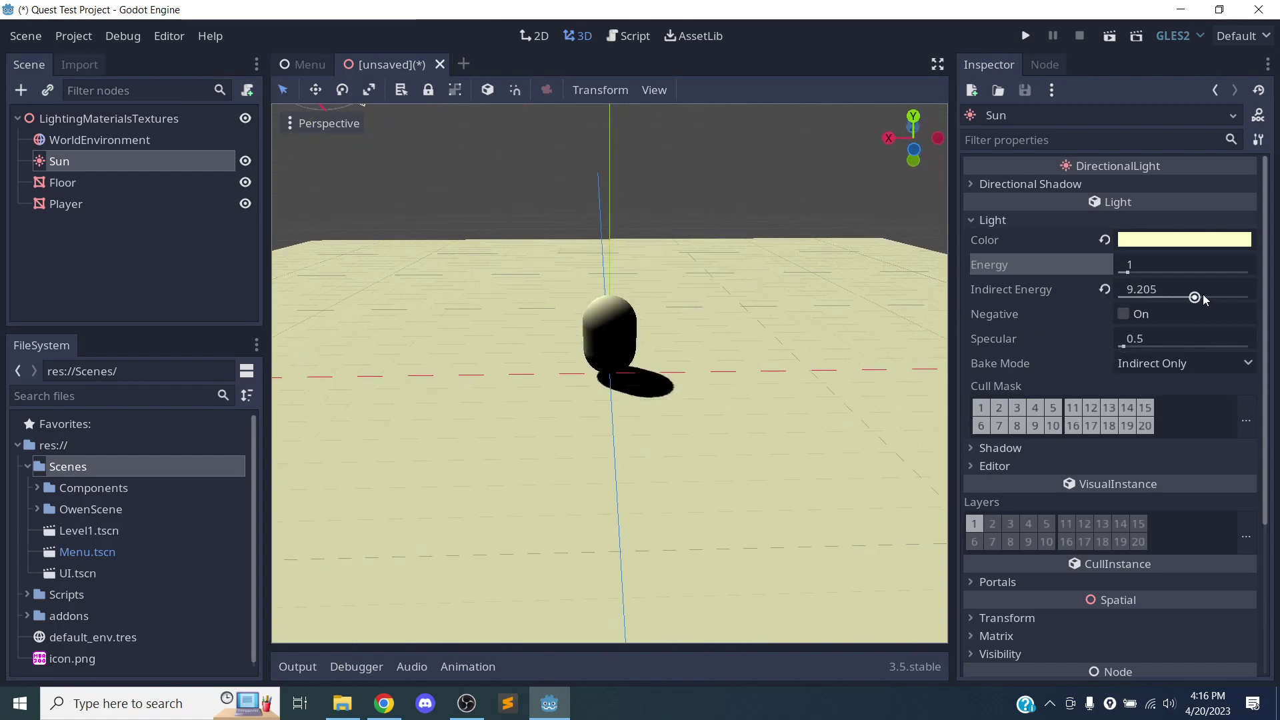
click(1104, 289)
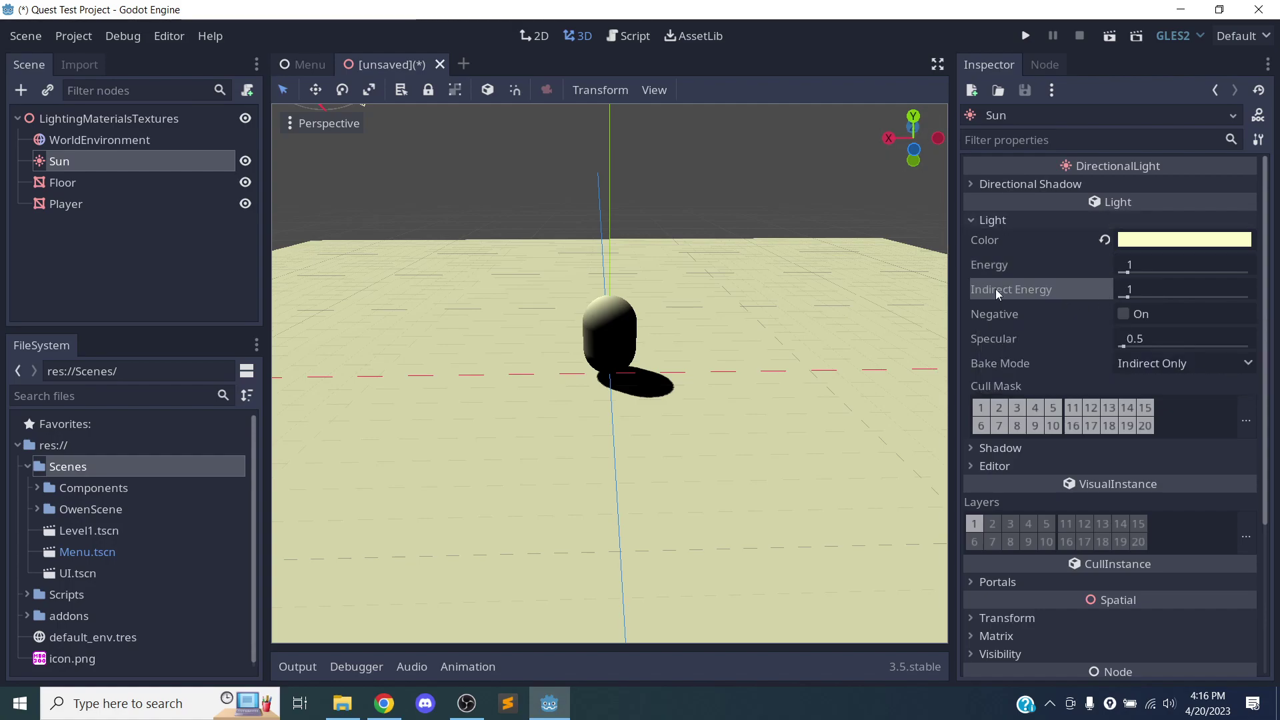
click(1034, 219)
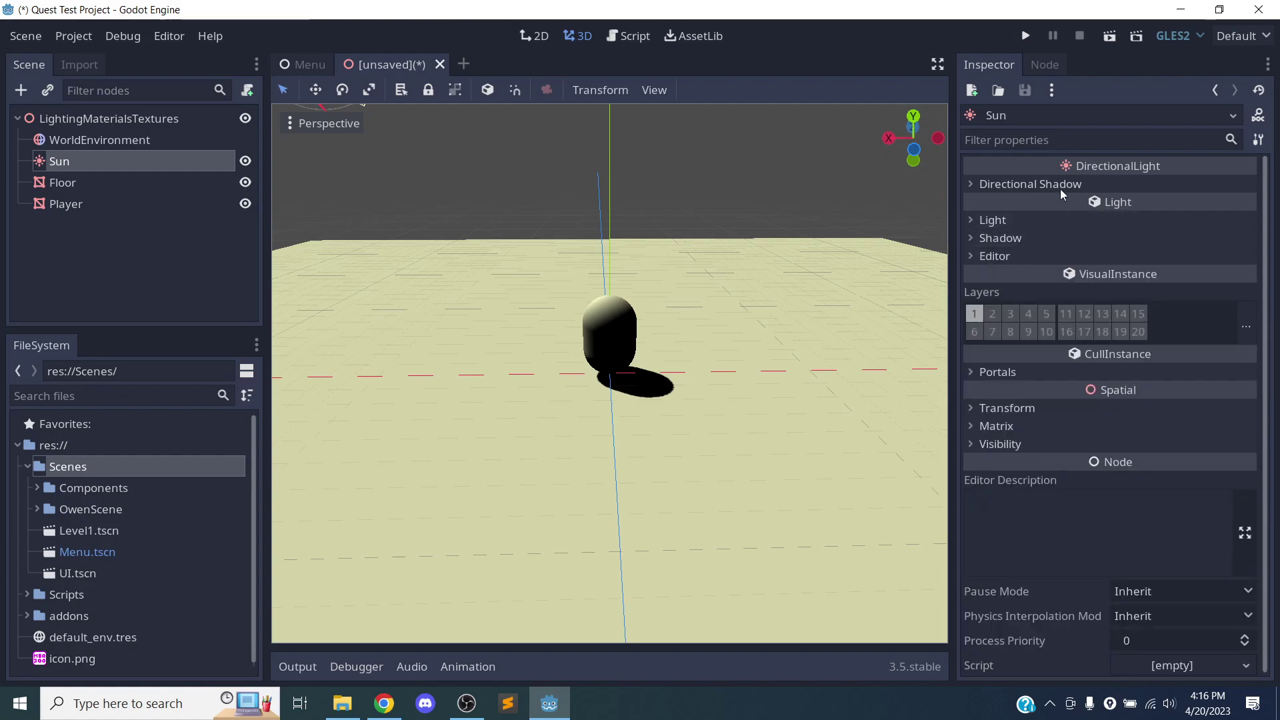
click(1066, 188)
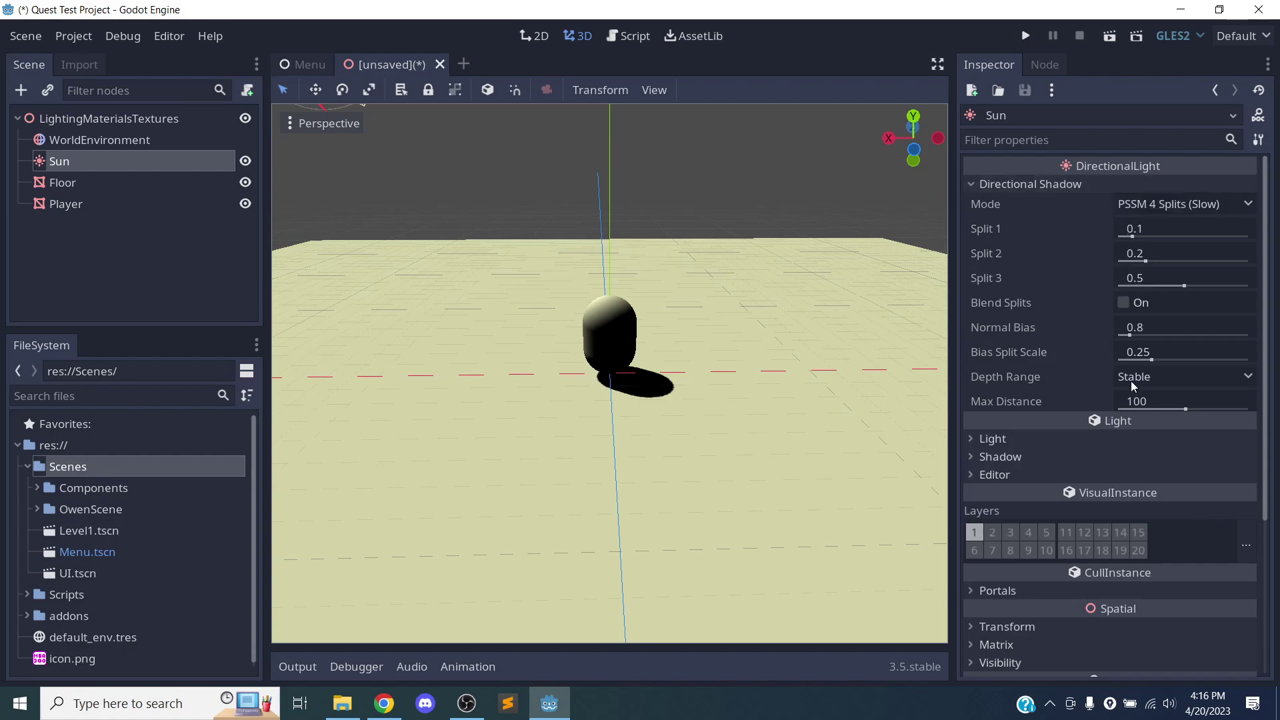
click(1059, 184)
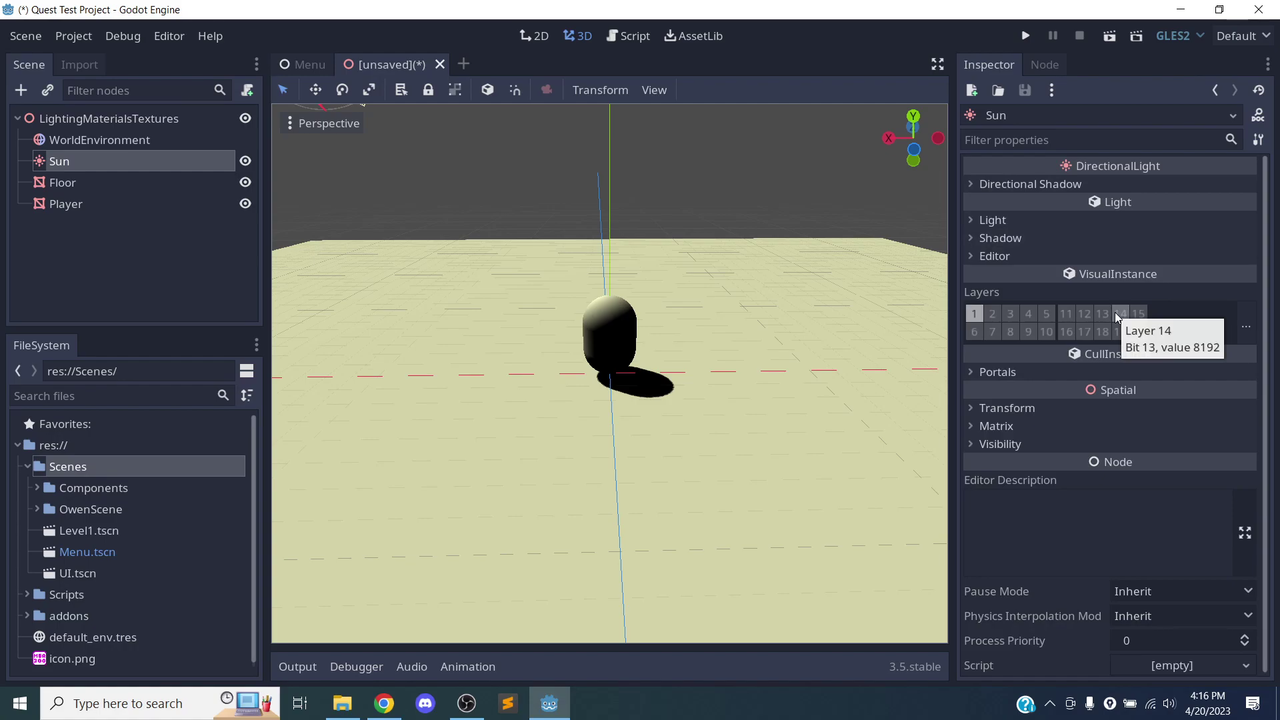
middle_drag(522, 252, 576, 372)
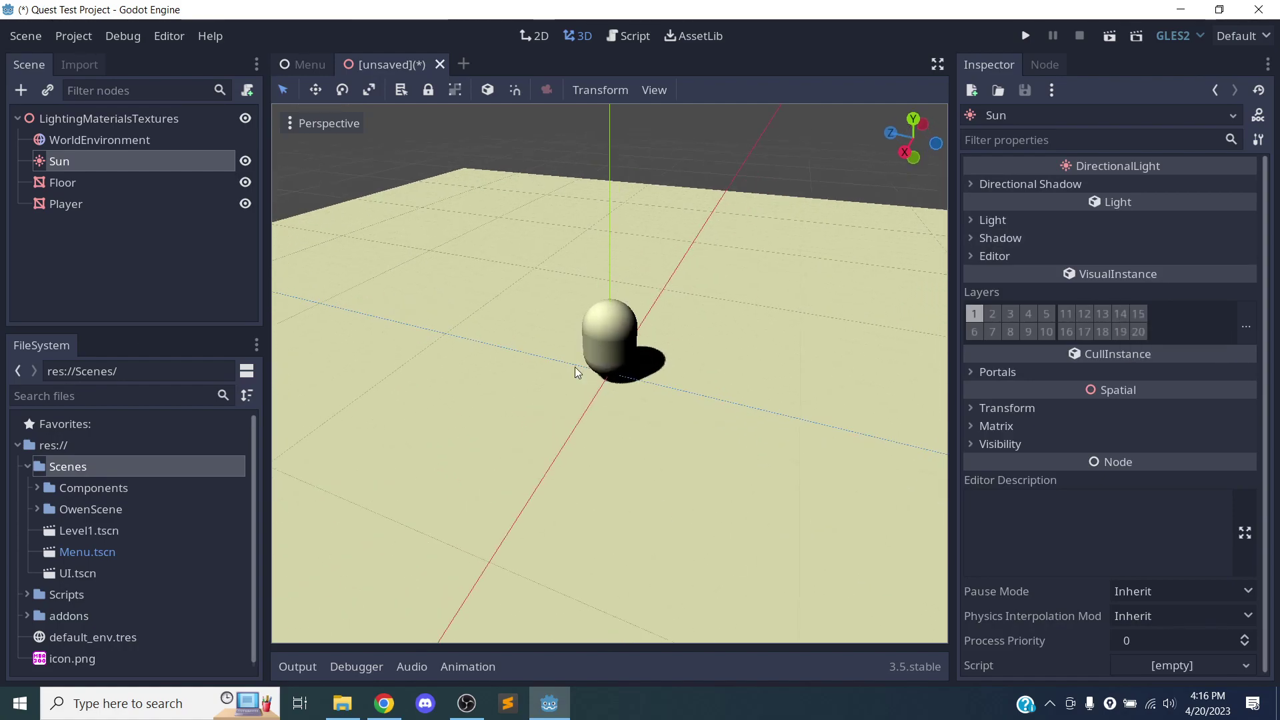
Add an OmniLight node as a child of the LightingMaterialsTextures root node
click(114, 120)
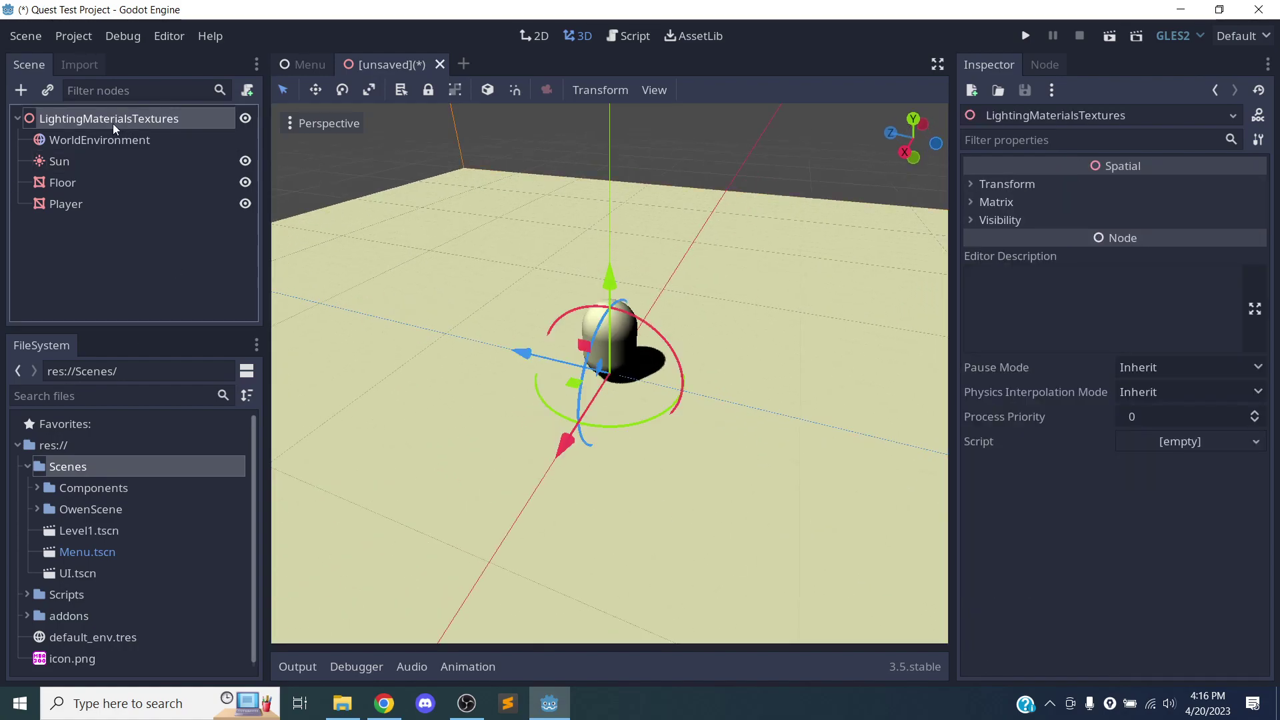
click(21, 90)
click(534, 307)
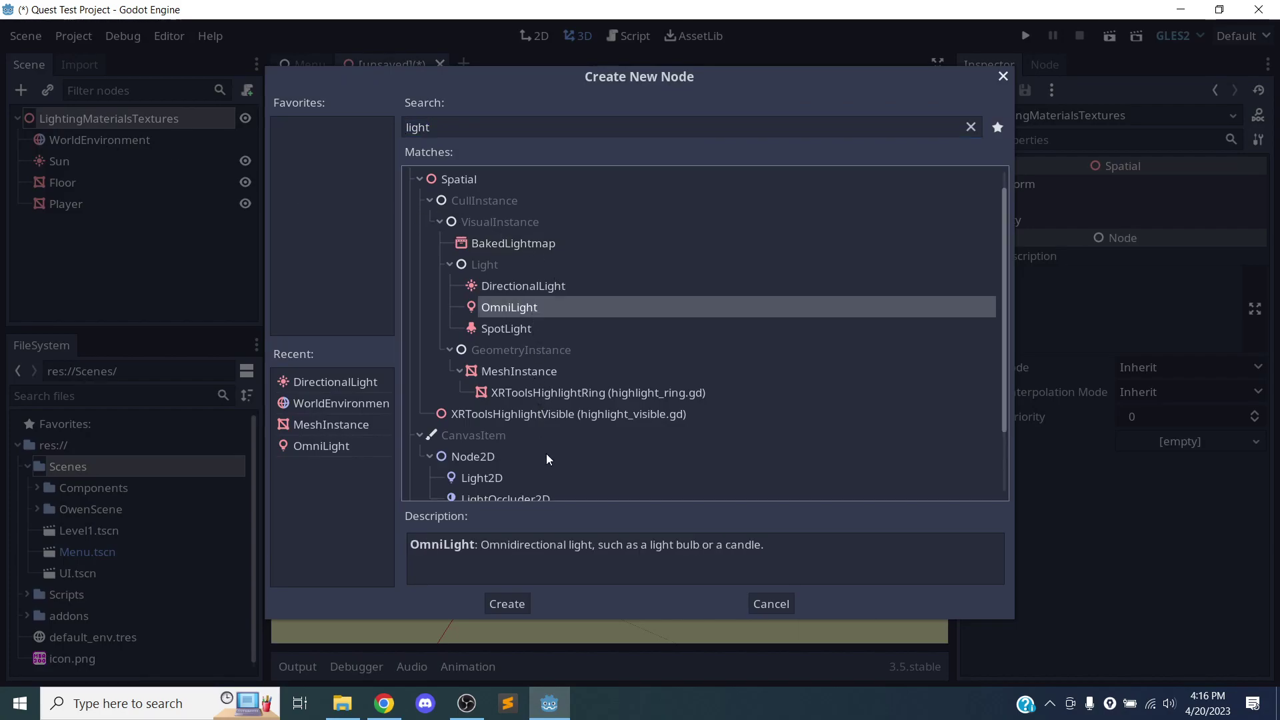
click(513, 600)
Move the OmniLight away from the origin to a spot just above the Floor near the Player capsule
middle_drag(592, 385, 689, 306)
drag(502, 374, 621, 376)
middle_drag(629, 438, 553, 453)
drag(733, 350, 770, 258)
middle_drag(653, 437, 454, 398)
drag(493, 239, 573, 345)
middle_drag(657, 423, 567, 519)
drag(581, 358, 545, 398)
middle_drag(545, 397, 914, 267)
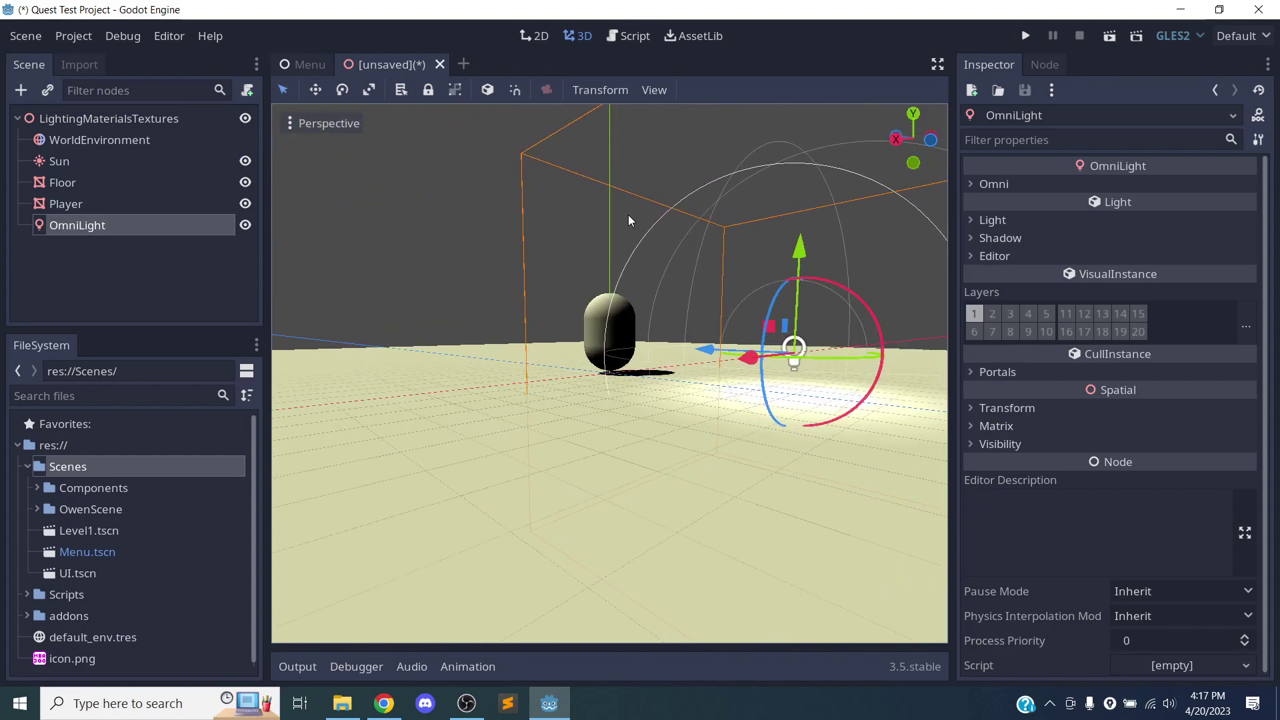
middle_drag(709, 387, 709, 401)
drag(714, 386, 662, 378)
middle_drag(665, 436, 595, 399)
Move the OmniLight node up in the scene tree so that it sits between Sun and Floor
click(114, 248)
click(77, 227)
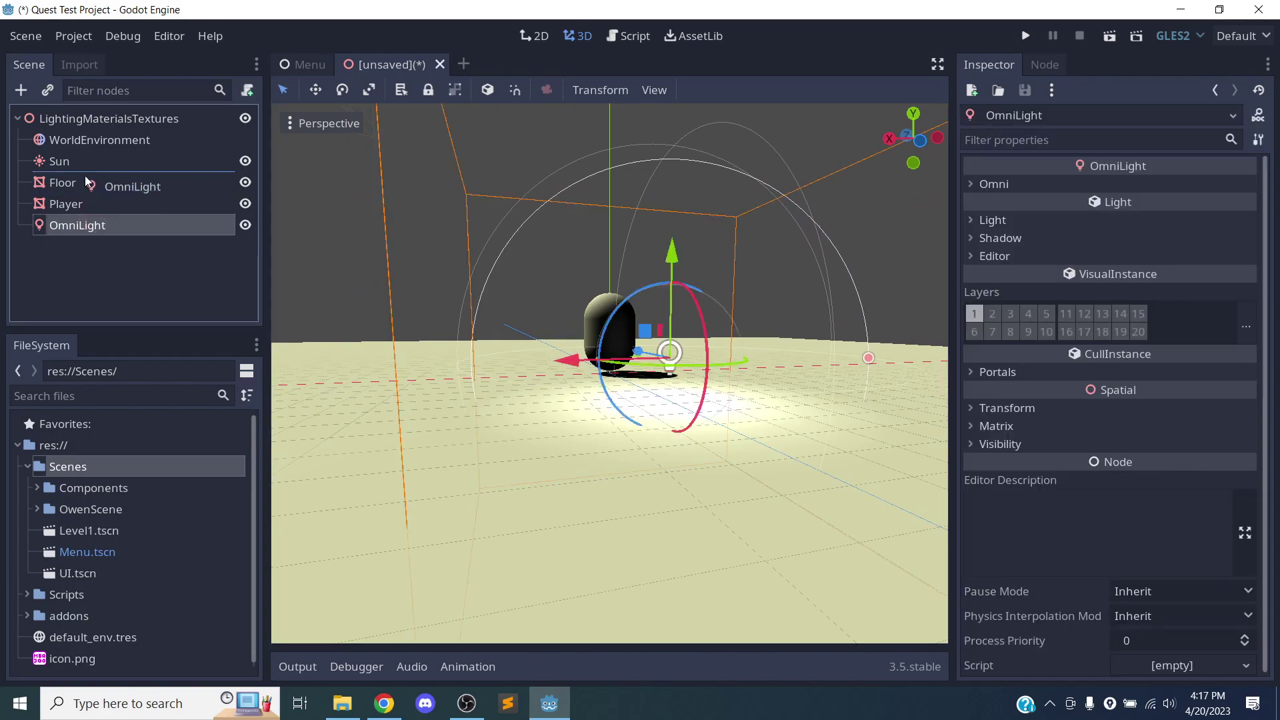
drag(85, 177, 87, 176)
middle_drag(721, 408, 657, 452)
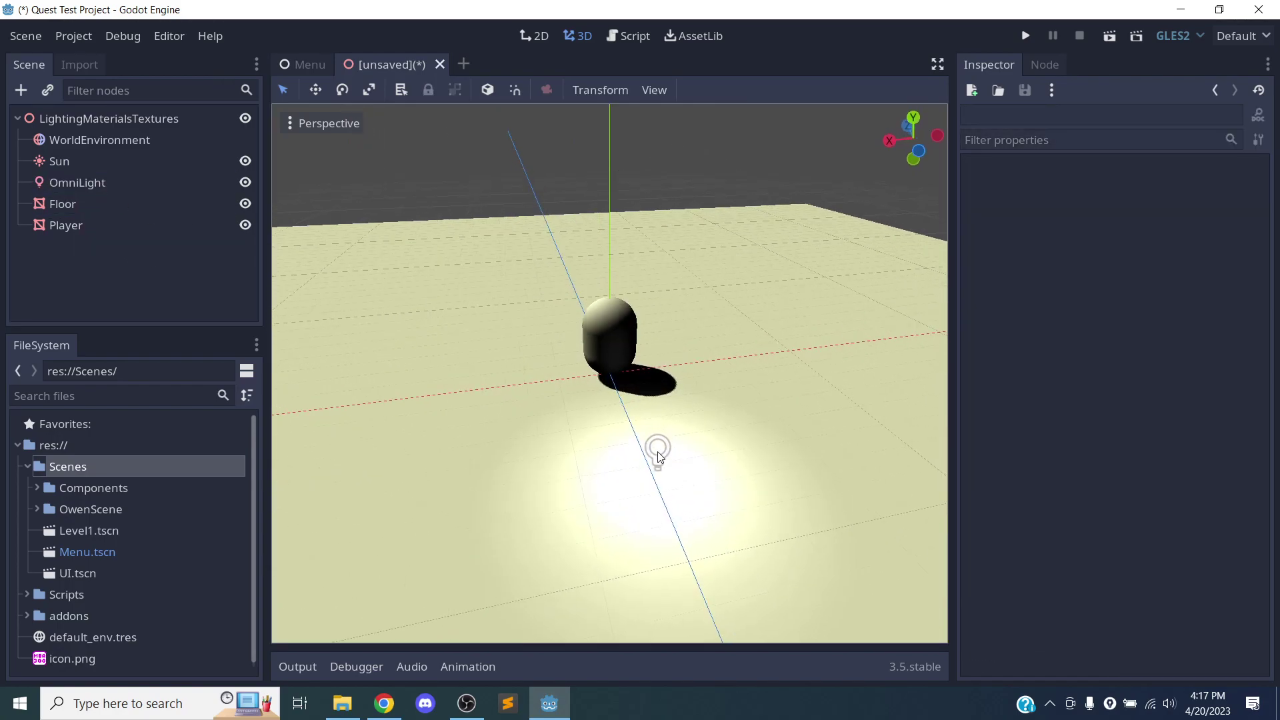
Reposition the OmniLight beside the Player capsule, slightly above the Floor
click(65, 188)
drag(557, 470, 614, 461)
middle_drag(614, 462, 789, 348)
drag(758, 296, 759, 284)
drag(698, 352, 669, 337)
middle_drag(668, 337, 385, 433)
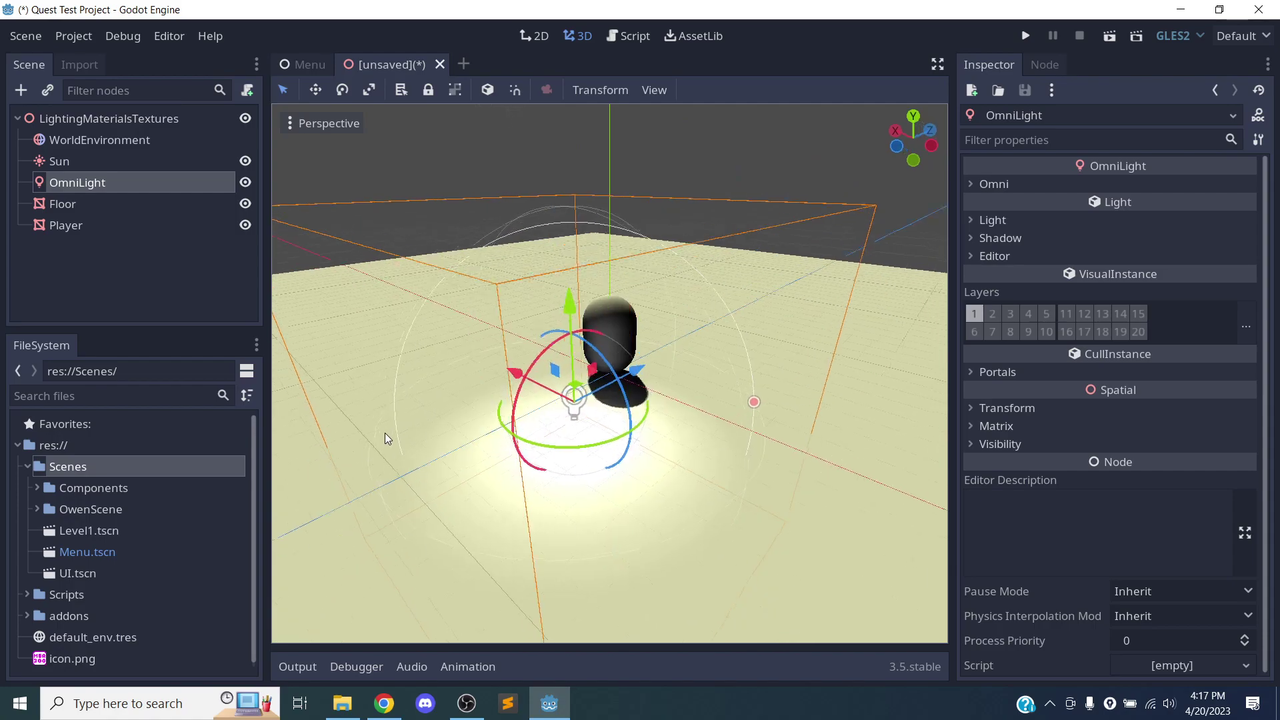
Set the OmniLight's light color to a bright, saturated magenta
click(1015, 221)
click(1164, 238)
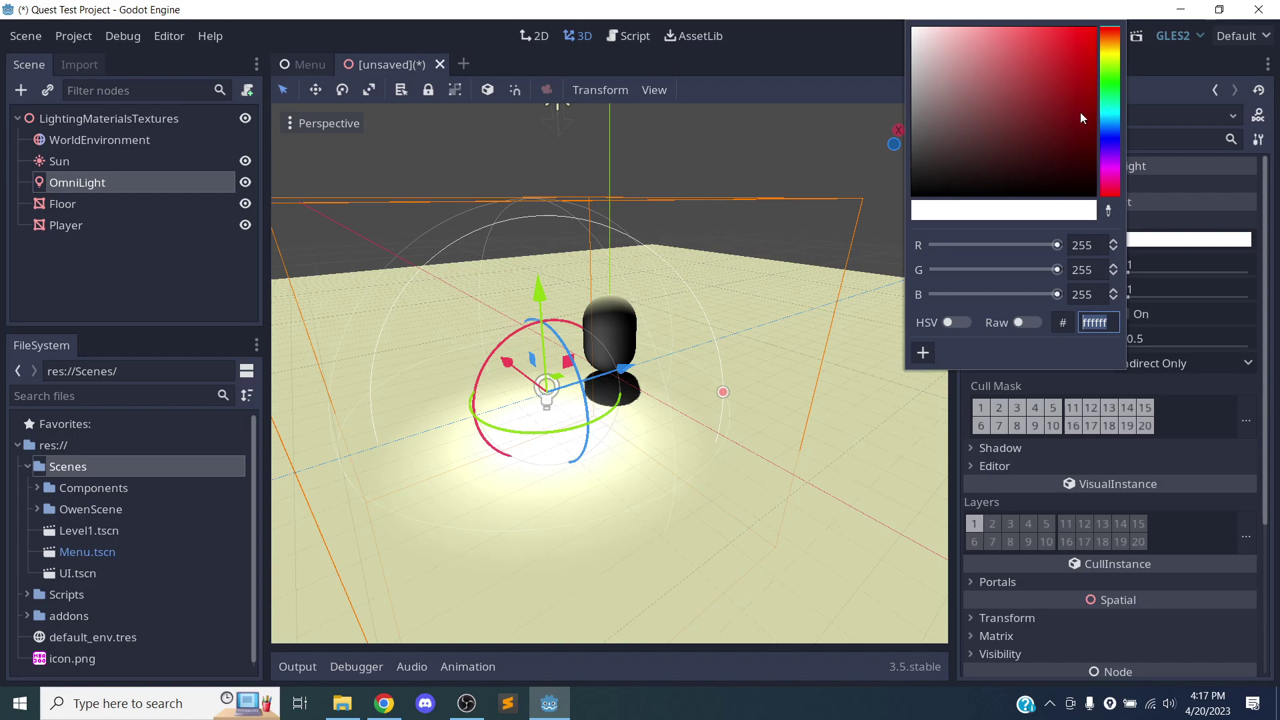
drag(1114, 181, 1118, 163)
drag(1093, 64, 996, 52)
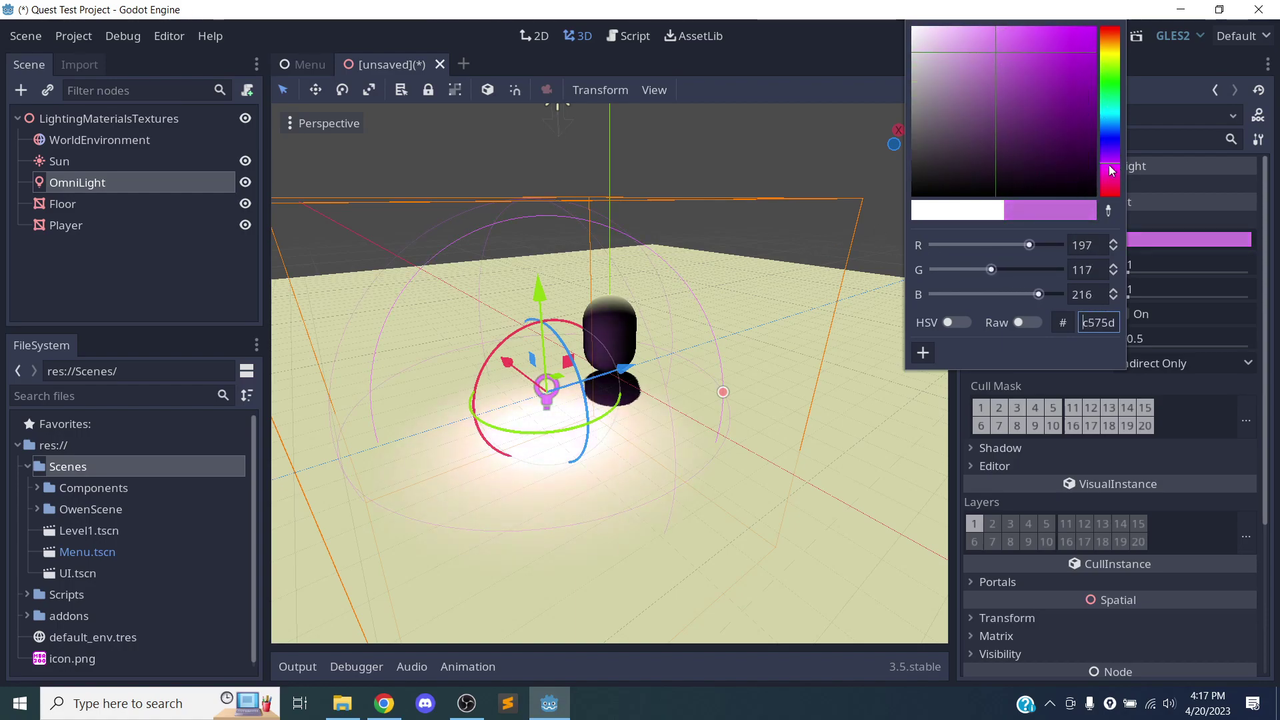
drag(1111, 164, 1110, 176)
drag(1060, 64, 1058, 26)
Reposition the OmniLight around the Player so that its magenta light falls on the capsule
scroll(681, 297, down, 5)
scroll(639, 355, up, 14)
middle_drag(564, 420, 783, 457)
drag(819, 344, 831, 289)
middle_drag(656, 465, 761, 347)
drag(758, 306, 435, 438)
middle_drag(434, 437, 578, 518)
Examine the magenta light on the Player and its shadow, and move the OmniLight along the Z axis away from the capsule
scroll(633, 395, down, 12)
scroll(633, 395, up, 20)
middle_drag(633, 395, 535, 425)
scroll(651, 350, up, 2)
scroll(547, 420, down, 8)
middle_drag(646, 400, 656, 437)
scroll(651, 335, down, 4)
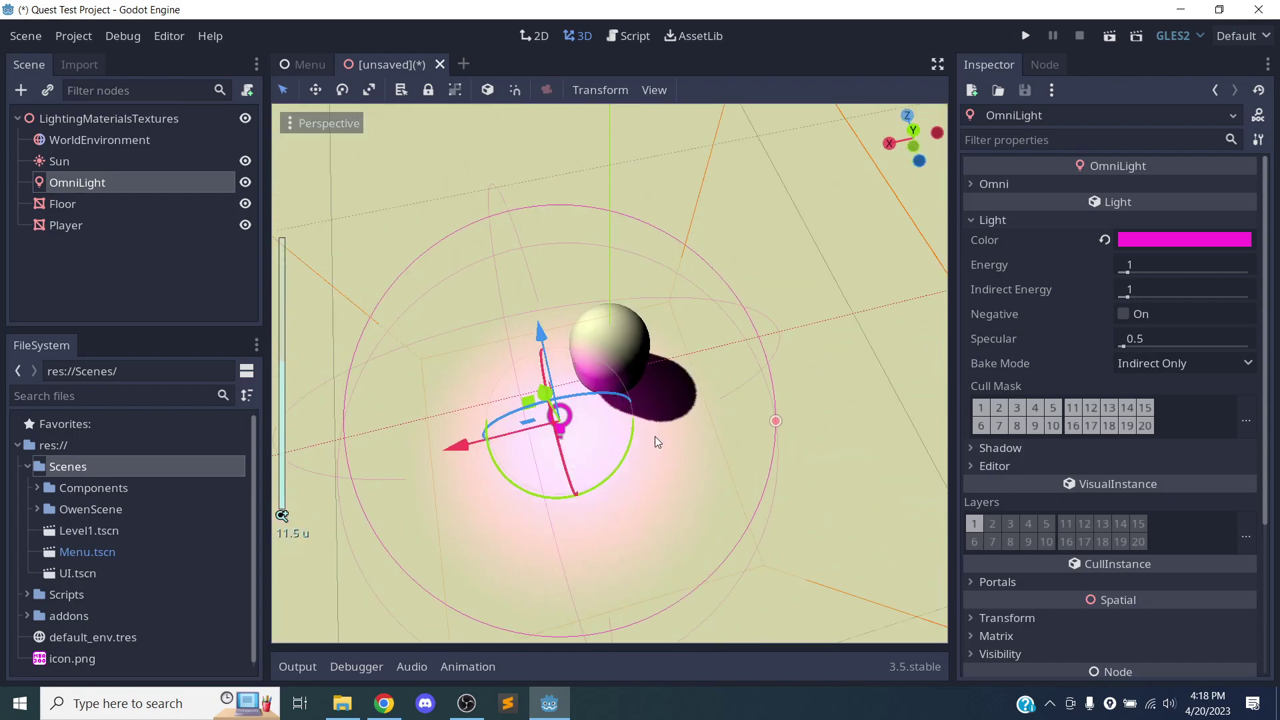
scroll(654, 436, up, 2)
drag(539, 356, 568, 489)
middle_drag(582, 315, 535, 310)
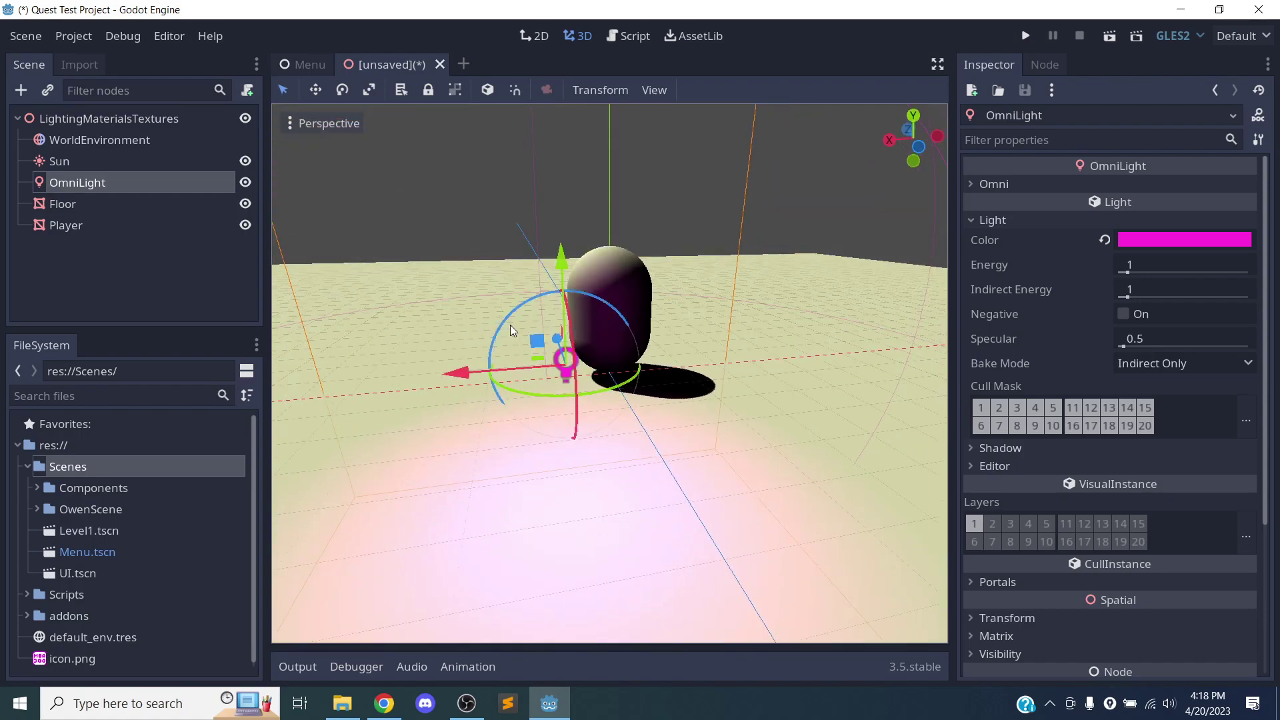
Shift the OmniLight to the far side of the Player along X and set its energy to 12.815
drag(471, 372, 592, 361)
middle_drag(553, 403, 796, 404)
drag(1154, 277, 1226, 281)
middle_drag(748, 459, 710, 456)
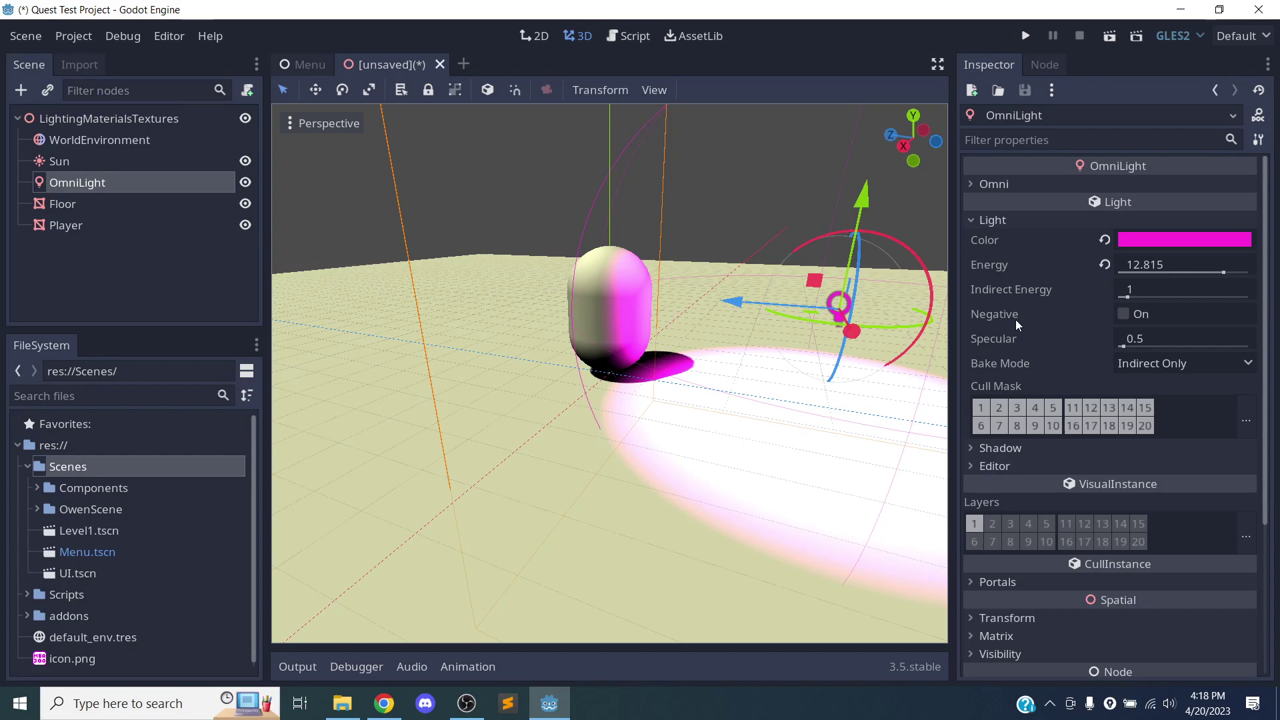
Increase the OmniLight's omni range to 7.66
click(1054, 185)
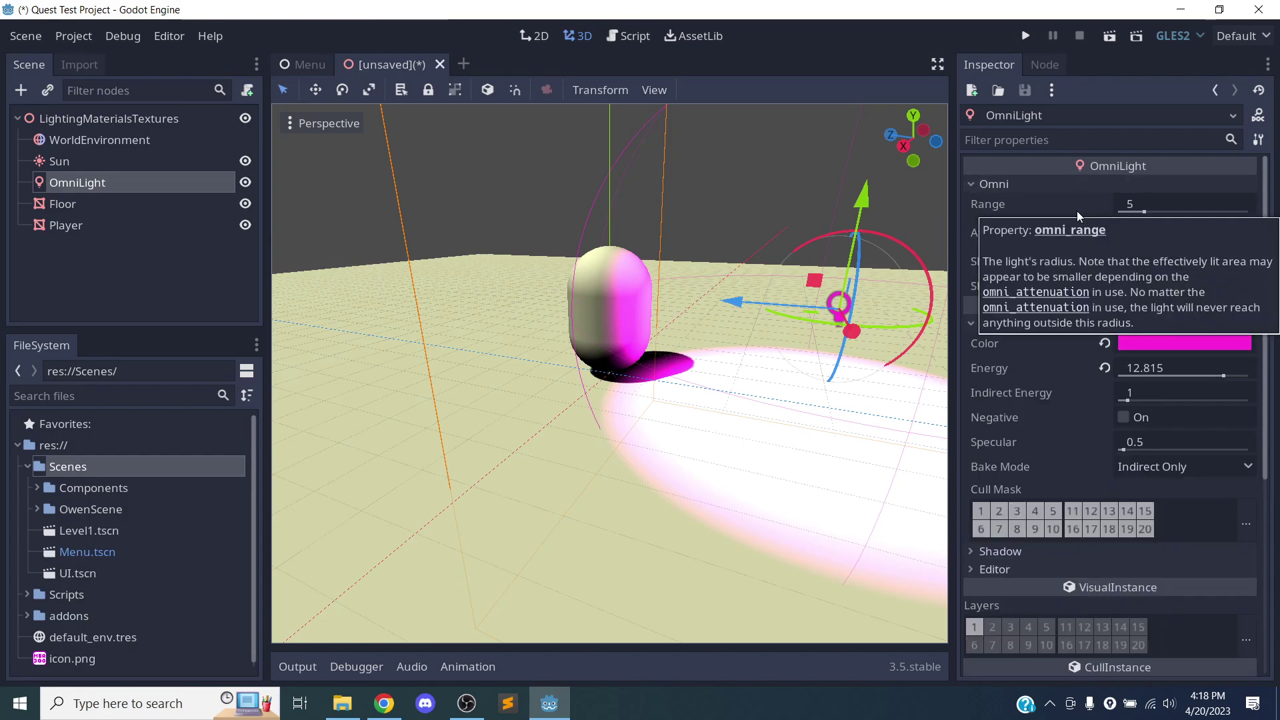
middle_drag(488, 449, 529, 467)
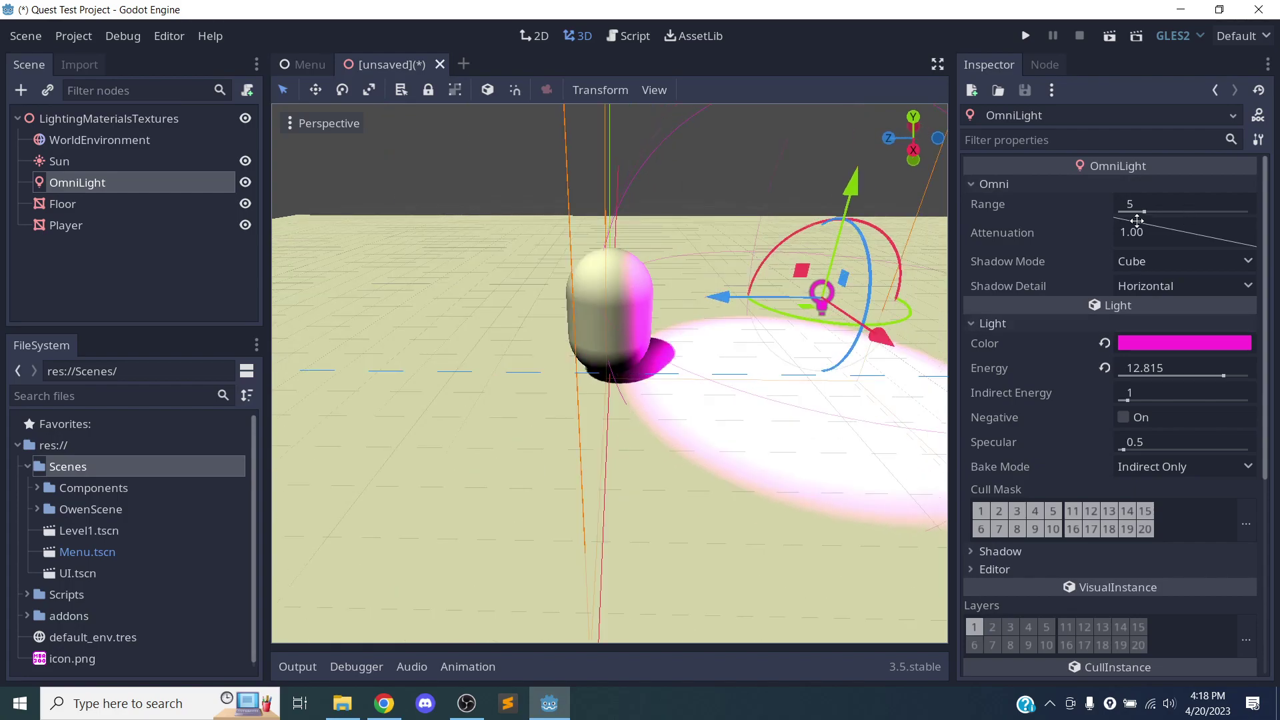
mouse_move(1145, 217)
mouse_down()
mouse_move(1260, 207)
mouse_move(1141, 223)
mouse_move(1152, 220)
mouse_up()
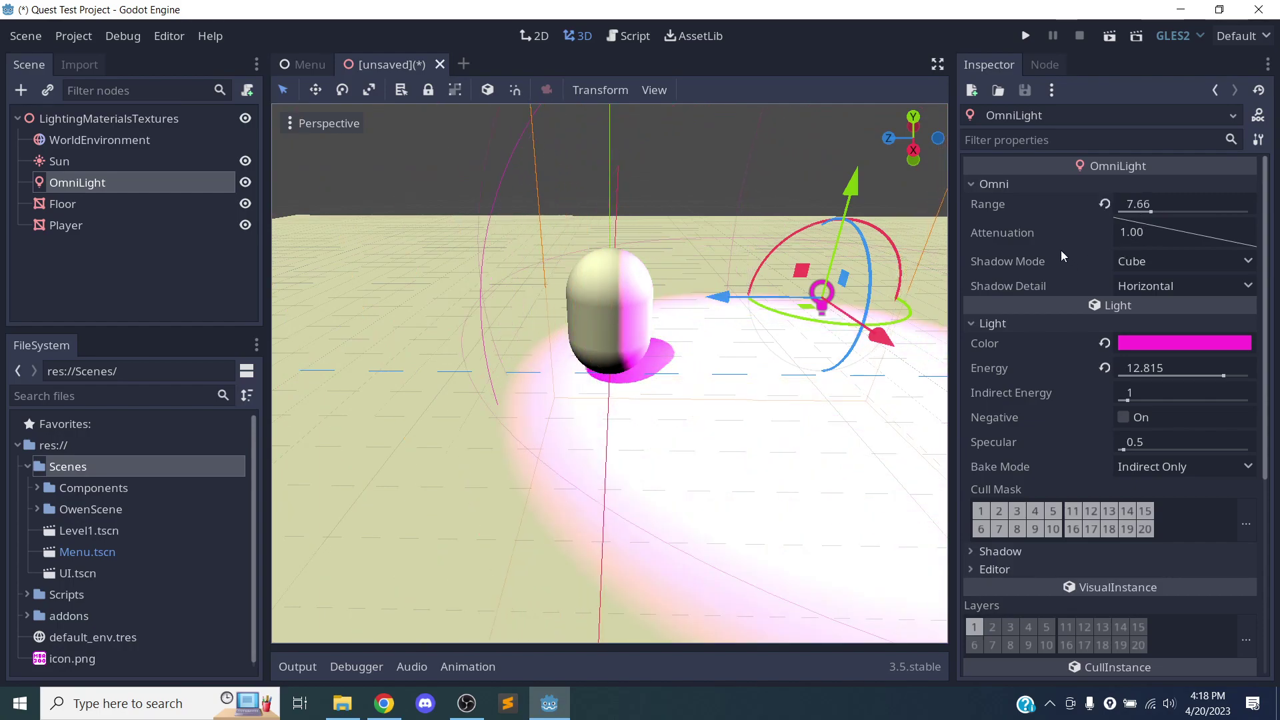
Try OmniLight attenuation values of 0.0161 and 5.65 to compare the falloff around the Player
click(998, 233)
middle_drag(784, 352, 731, 343)
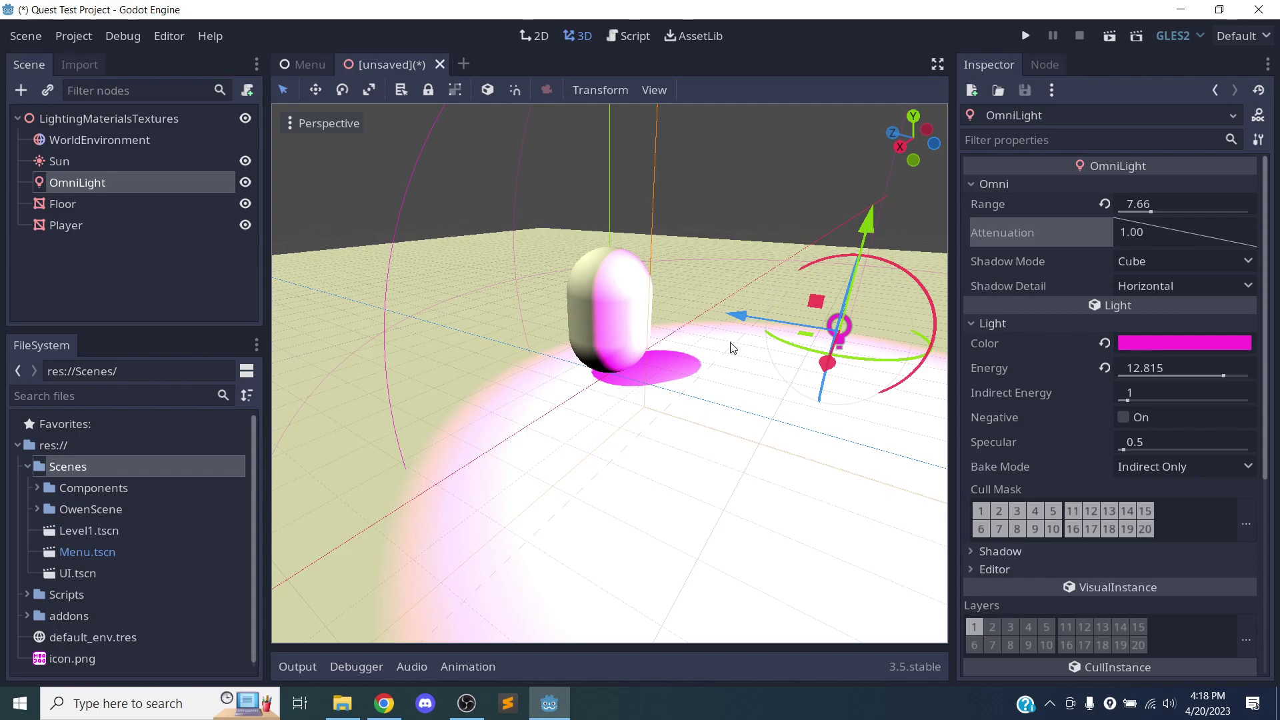
drag(1187, 234, 1237, 222)
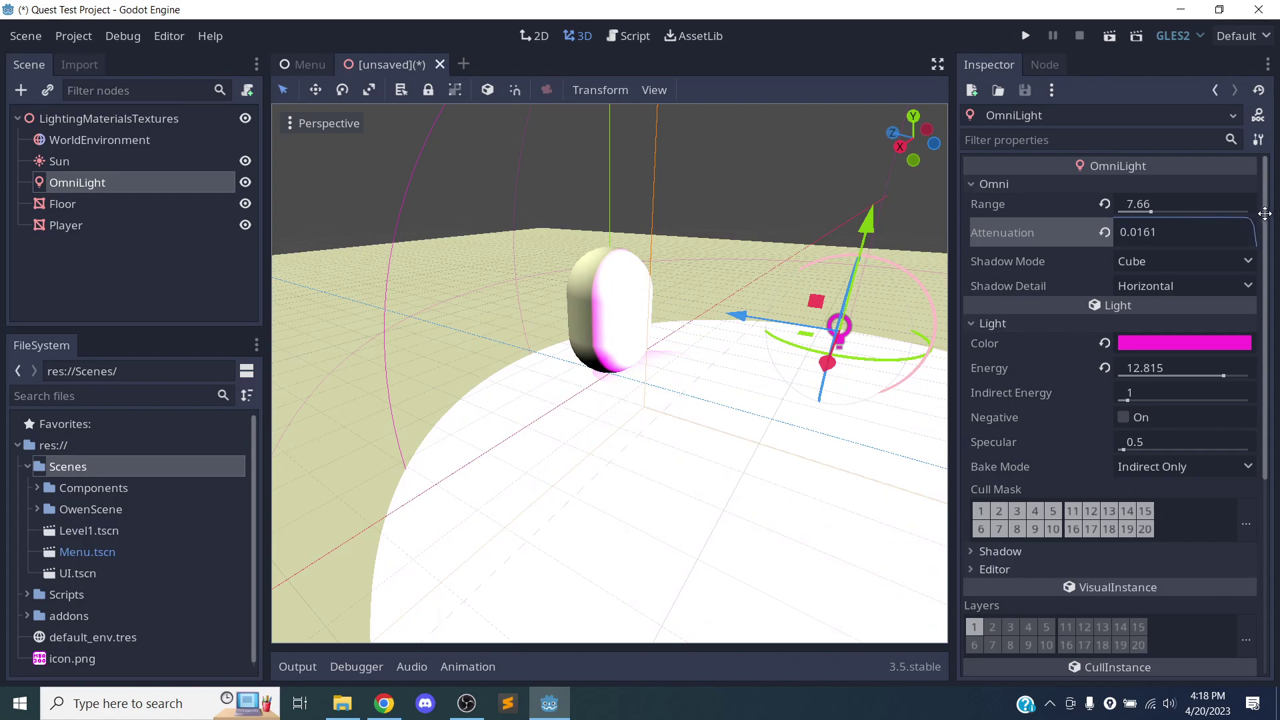
drag(1235, 222, 1154, 230)
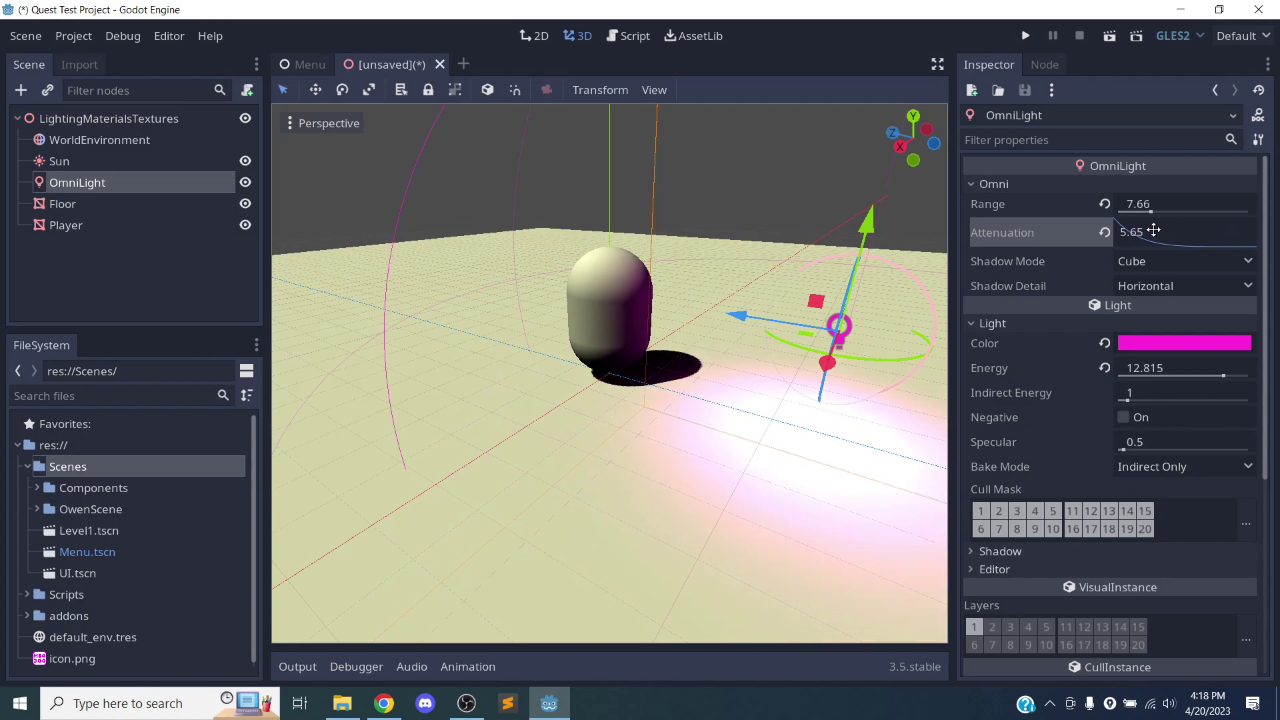
middle_drag(773, 359, 698, 348)
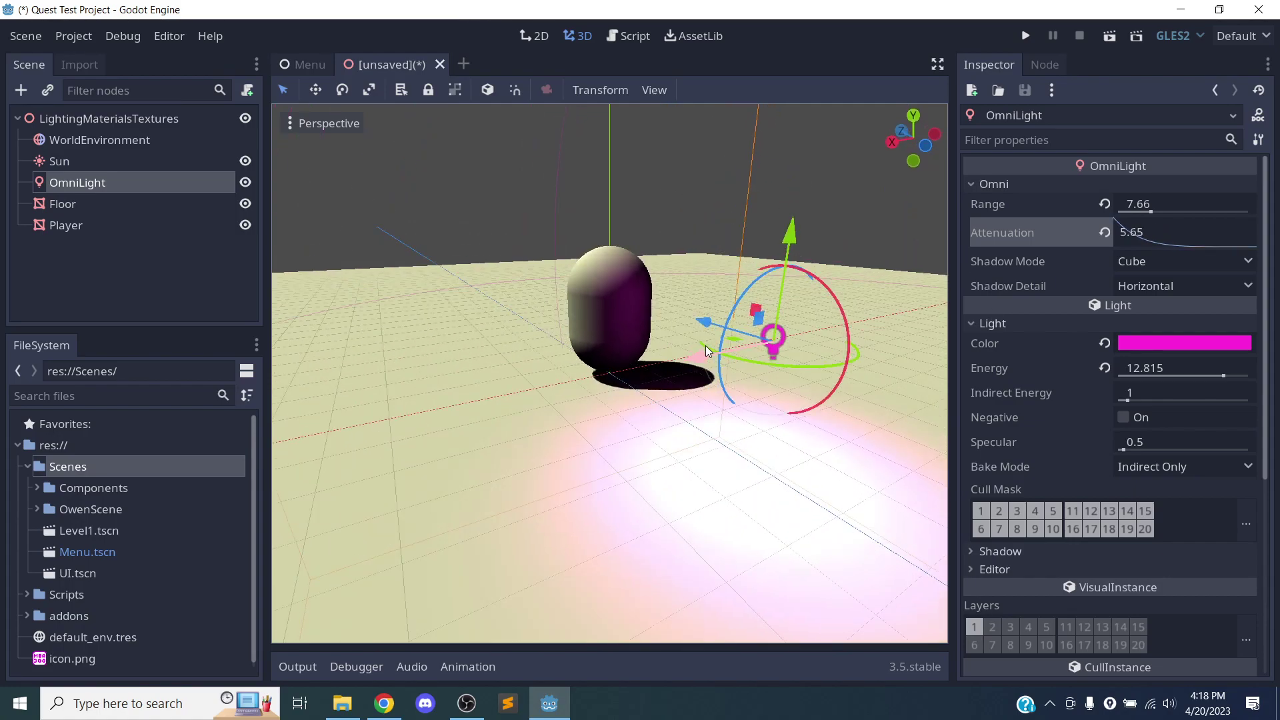
Move the OmniLight closer to the Player and set its attenuation to 0.170
scroll(748, 411, down, 6)
scroll(764, 398, up, 6)
drag(748, 318, 701, 336)
drag(1165, 239, 1233, 222)
drag(735, 306, 693, 366)
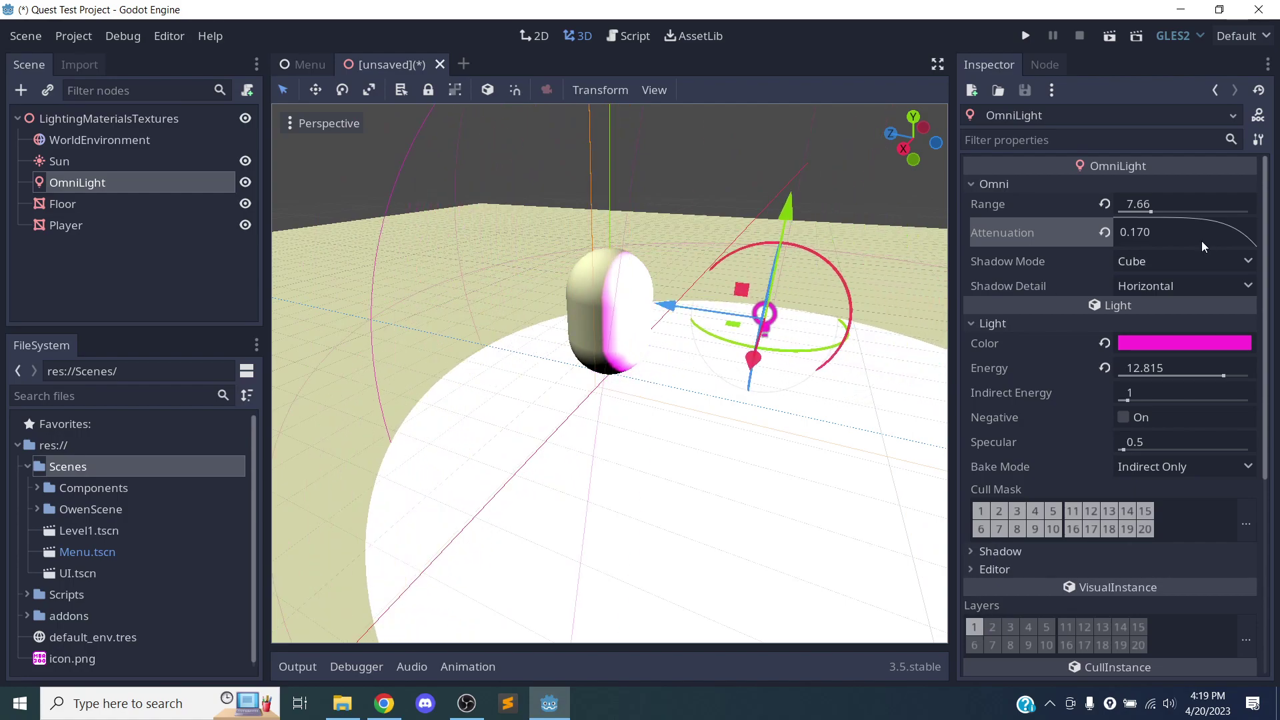
Reset the OmniLight's range and attenuation to their defaults of 5 and 1.00, and move the light away from the Player
click(1104, 203)
drag(686, 315, 720, 346)
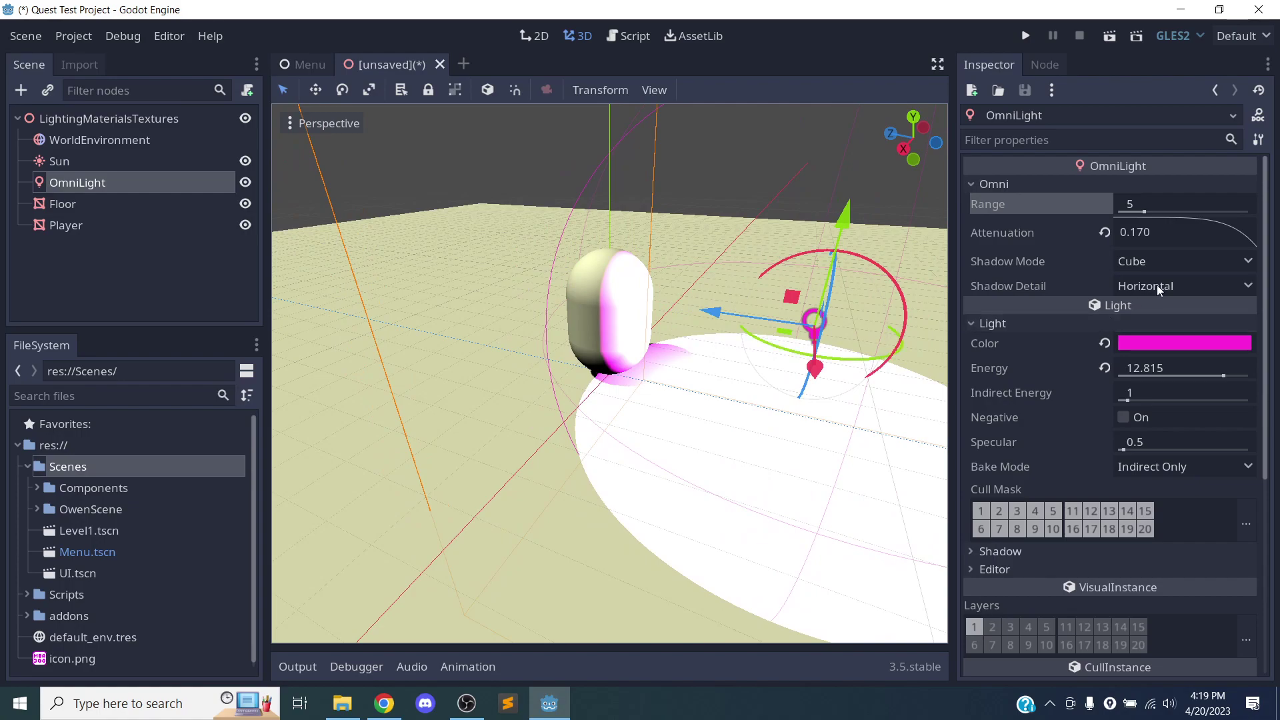
click(1104, 232)
middle_drag(700, 428, 560, 426)
drag(624, 415, 738, 394)
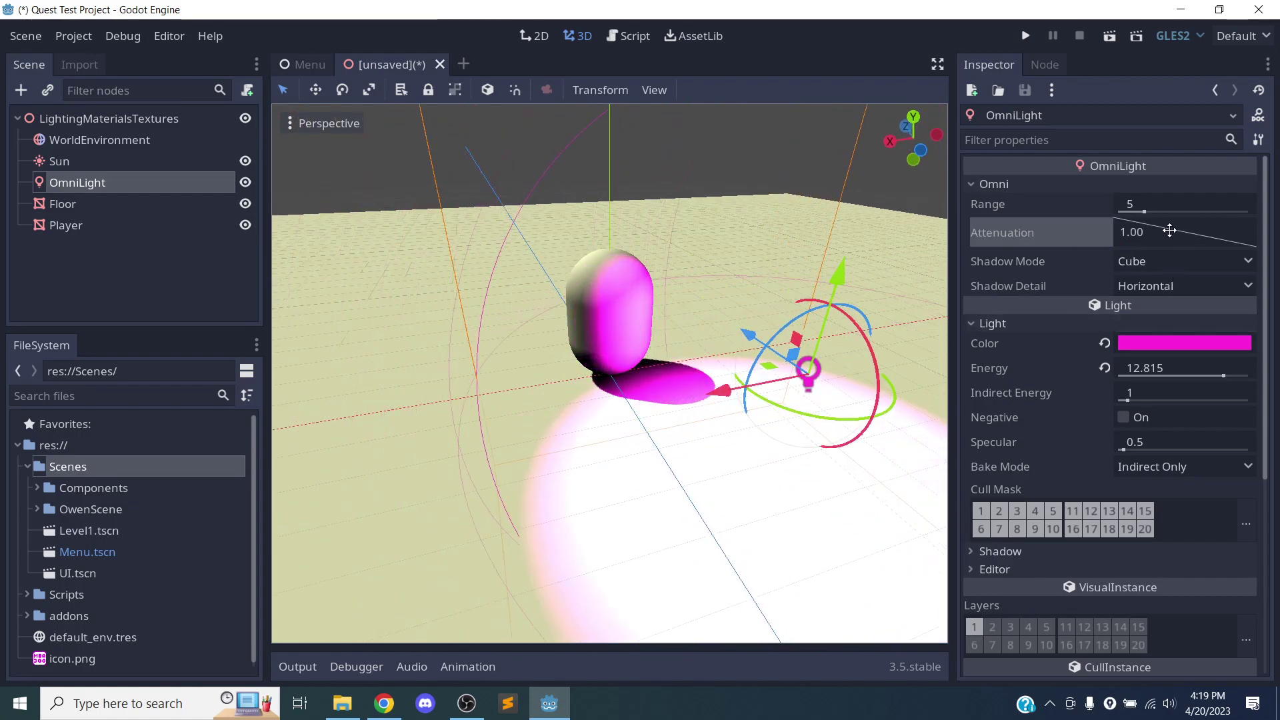
Set the OmniLight's attenuation to 1.86
drag(1170, 230, 1158, 243)
scroll(657, 444, up, 3)
scroll(674, 358, down, 3)
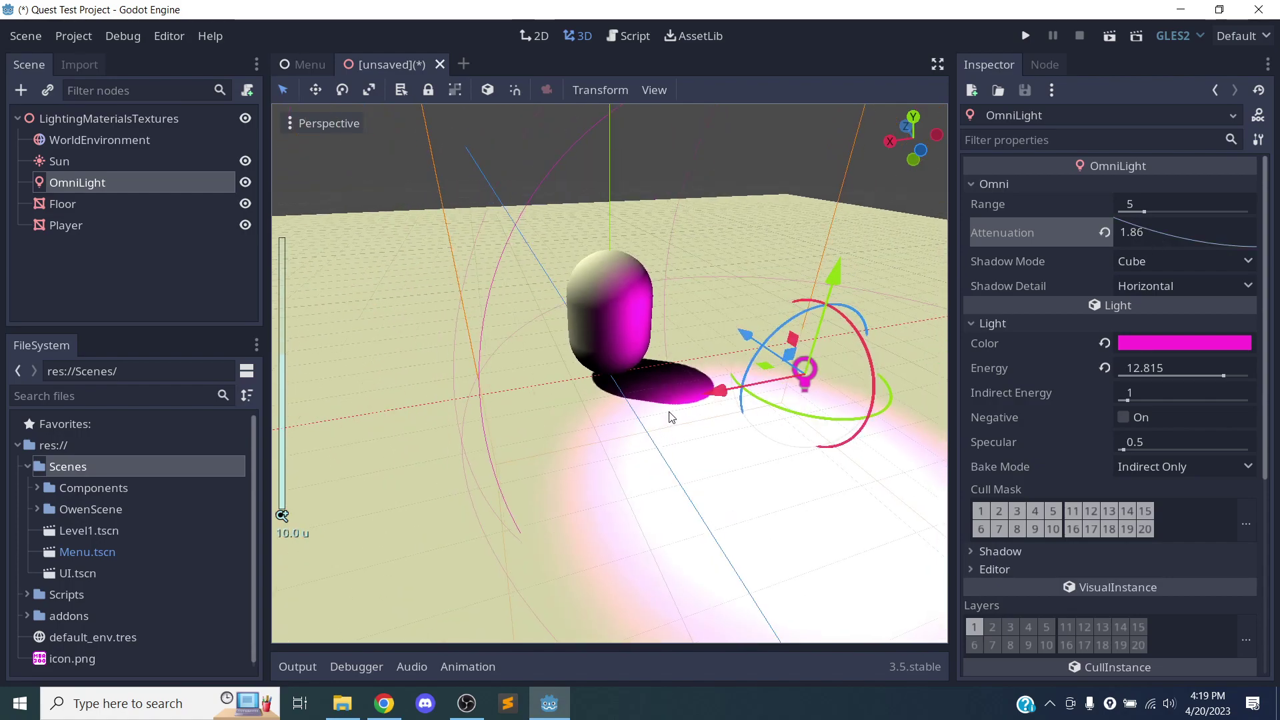
Duplicate the OmniLight and move the copy along X to the opposite side of the Player
key(ctrl+d)
drag(727, 399, 389, 498)
middle_drag(559, 489, 624, 510)
scroll(620, 342, up, 2)
middle_drag(620, 341, 575, 383)
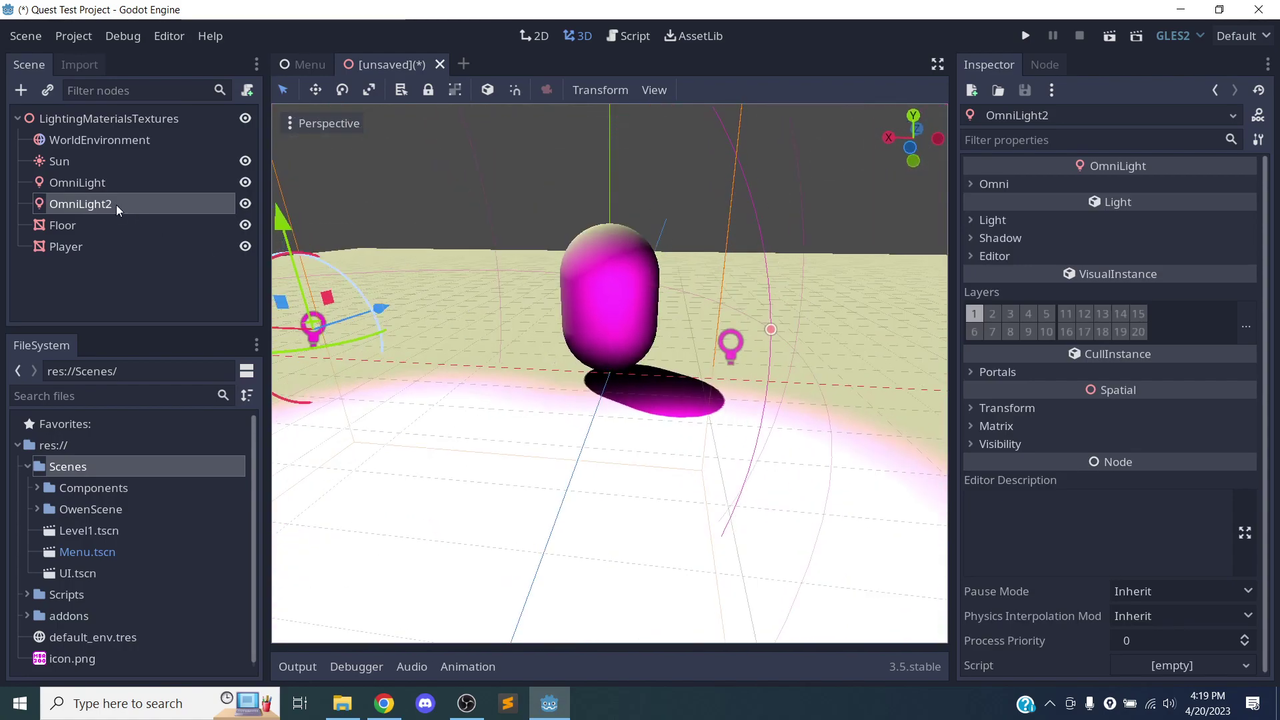
Change the light color of OmniLight2 to a muted blue-violet
click(986, 220)
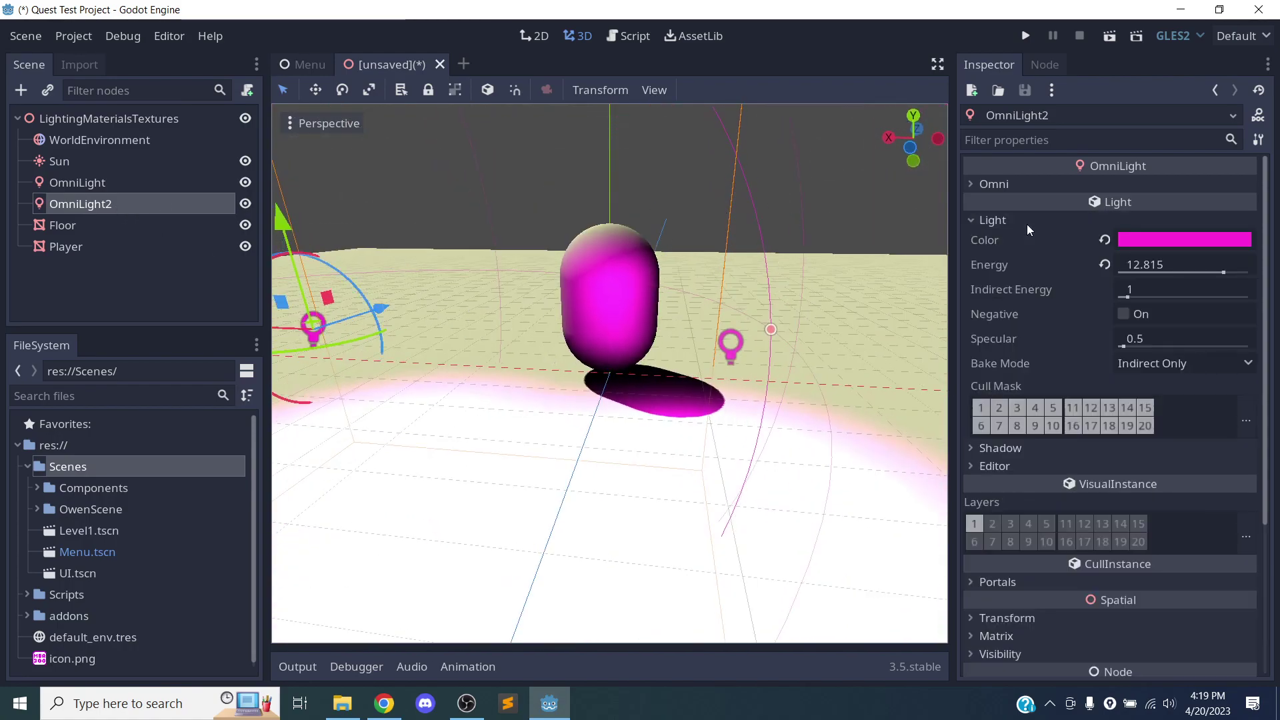
click(1144, 241)
click(1109, 140)
drag(1005, 123, 1008, 94)
Examine from several angles and distances how the magenta and violet lights fall on the Player and Floor
middle_drag(556, 287, 538, 258)
scroll(594, 309, down, 11)
scroll(595, 309, up, 12)
middle_drag(554, 214, 591, 353)
scroll(760, 346, up, 4)
scroll(757, 352, down, 4)
scroll(591, 354, down, 6)
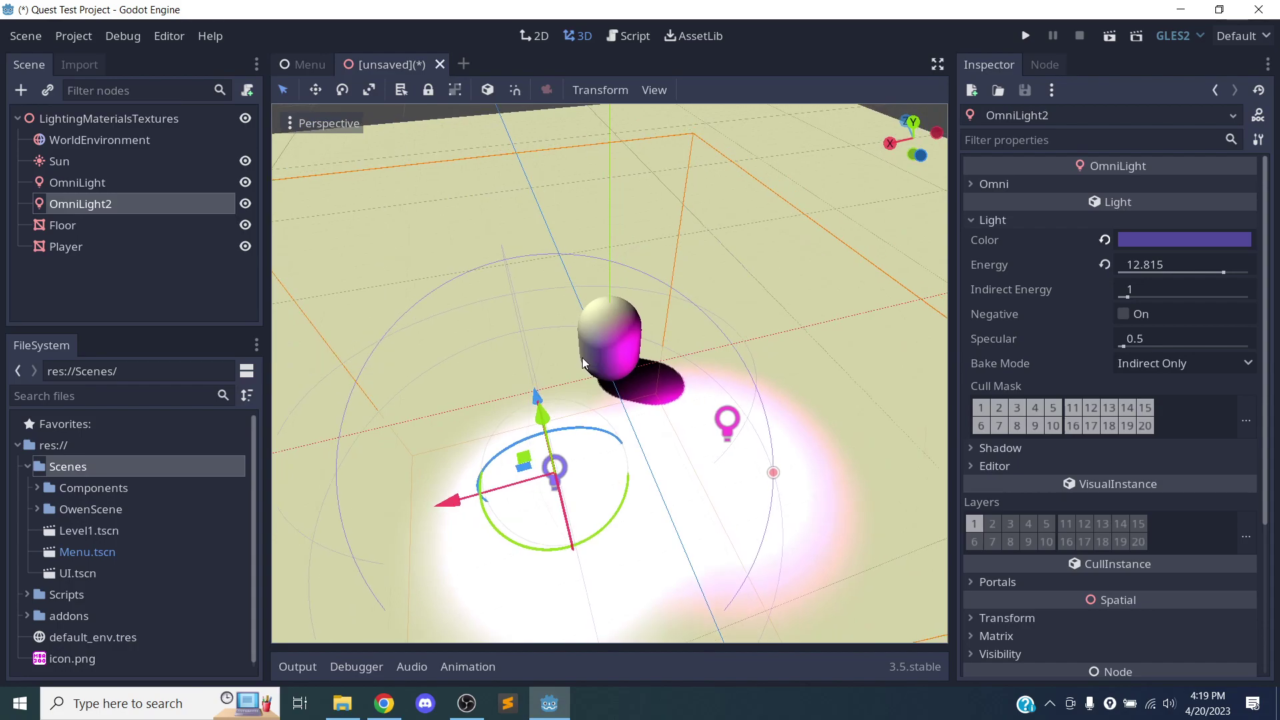
scroll(619, 400, down, 8)
scroll(610, 426, up, 12)
middle_drag(609, 426, 592, 331)
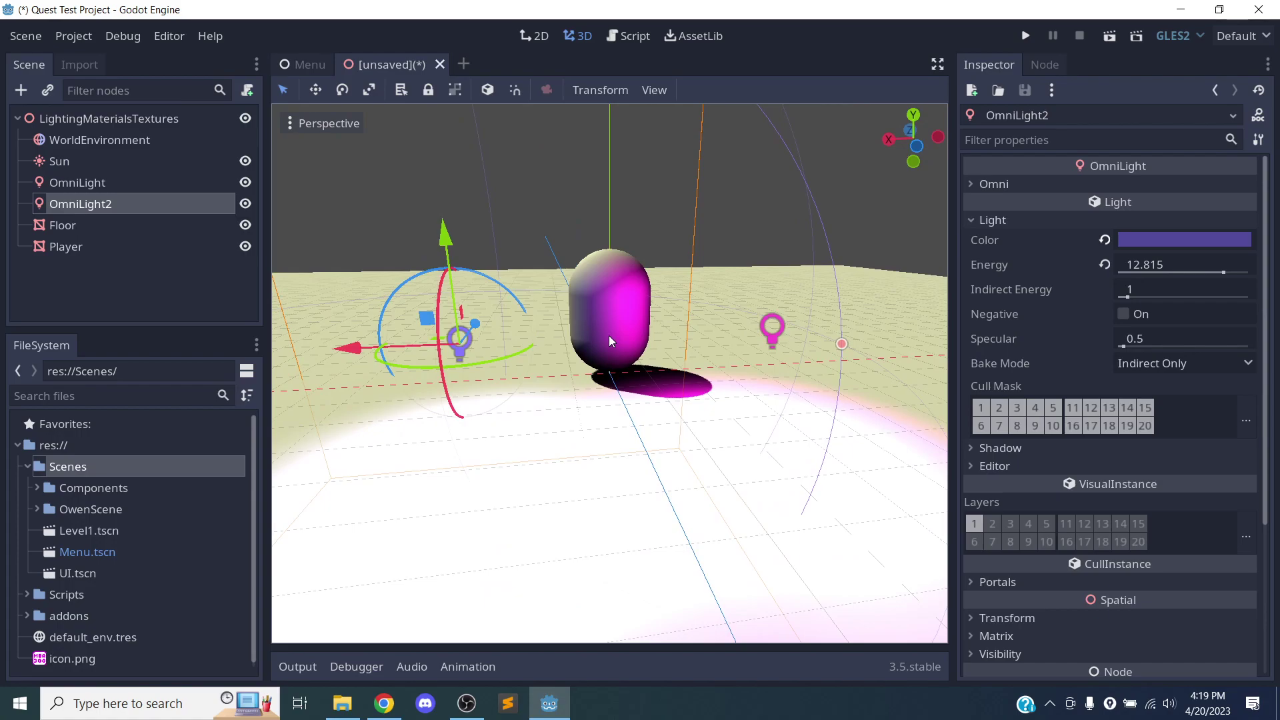
Reposition OmniLight2 beside the Player and check both lights from behind the capsule
drag(354, 347, 358, 373)
middle_drag(357, 373, 662, 404)
drag(537, 406, 567, 460)
middle_drag(656, 363, 278, 354)
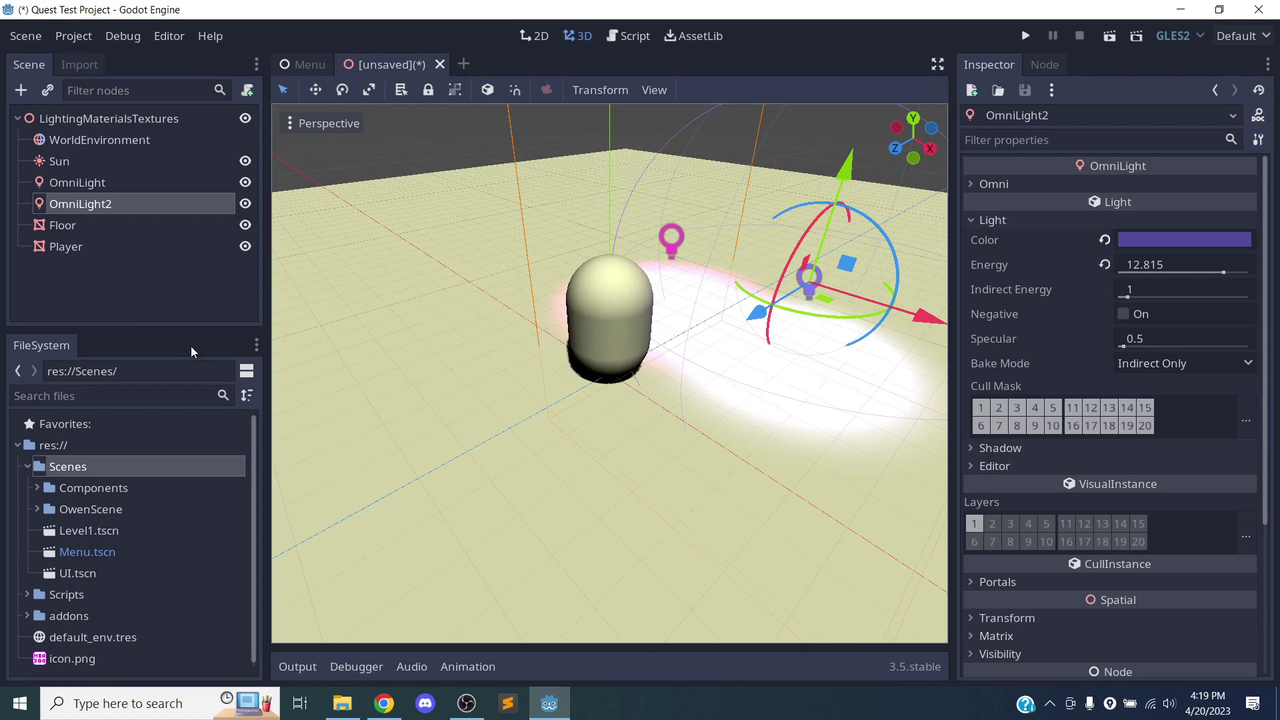
Add a MeshInstance node as a child of the LightingMaterialsTextures root
click(67, 119)
key(ctrl+a)
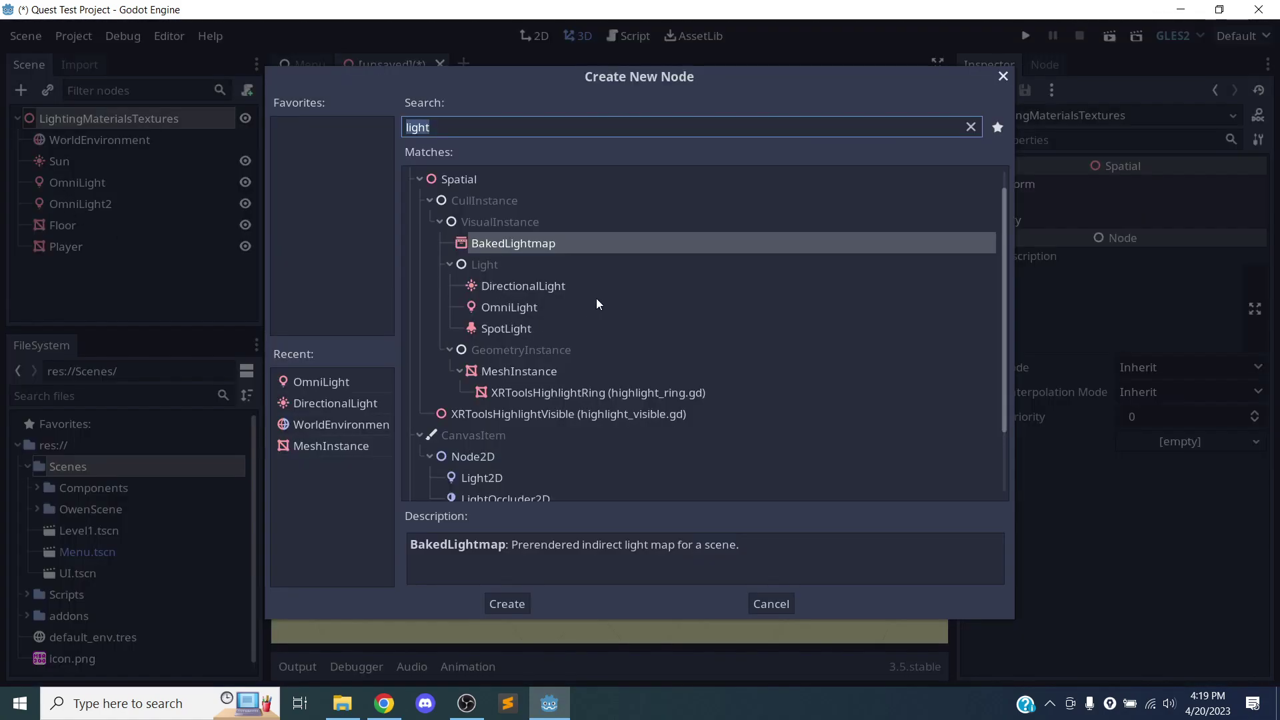
text(mesh)
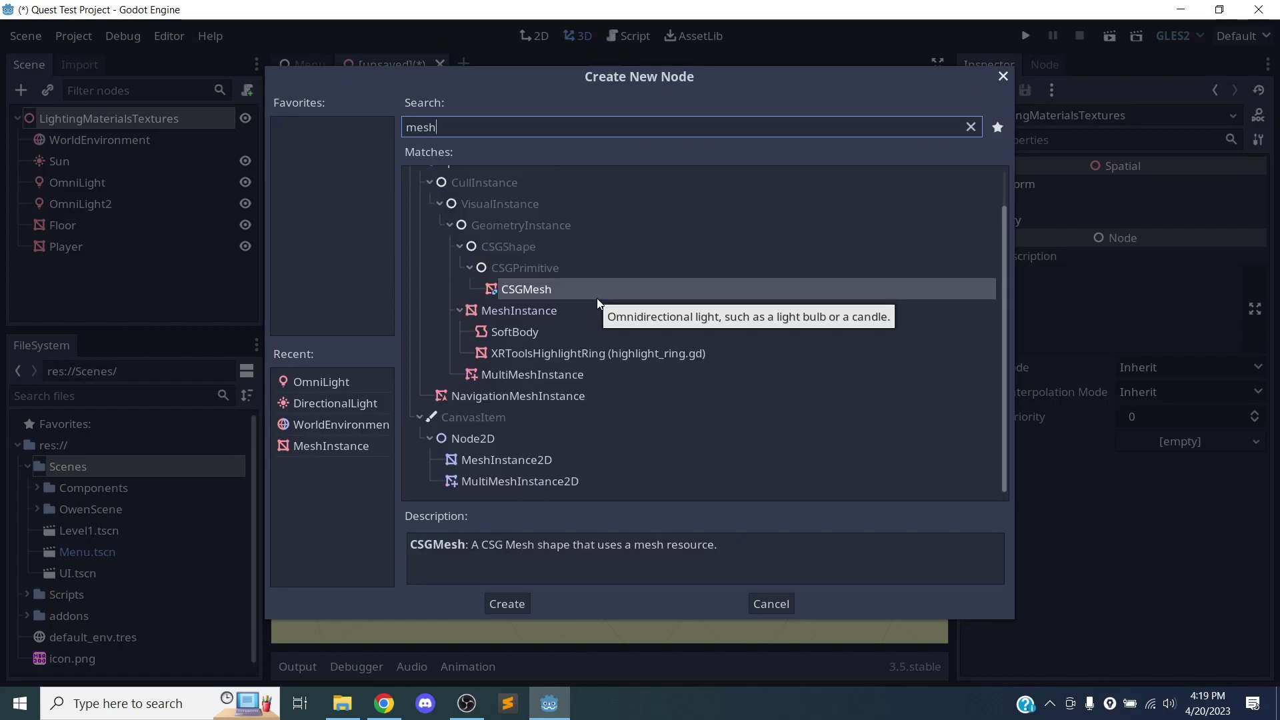
double_click(598, 302)
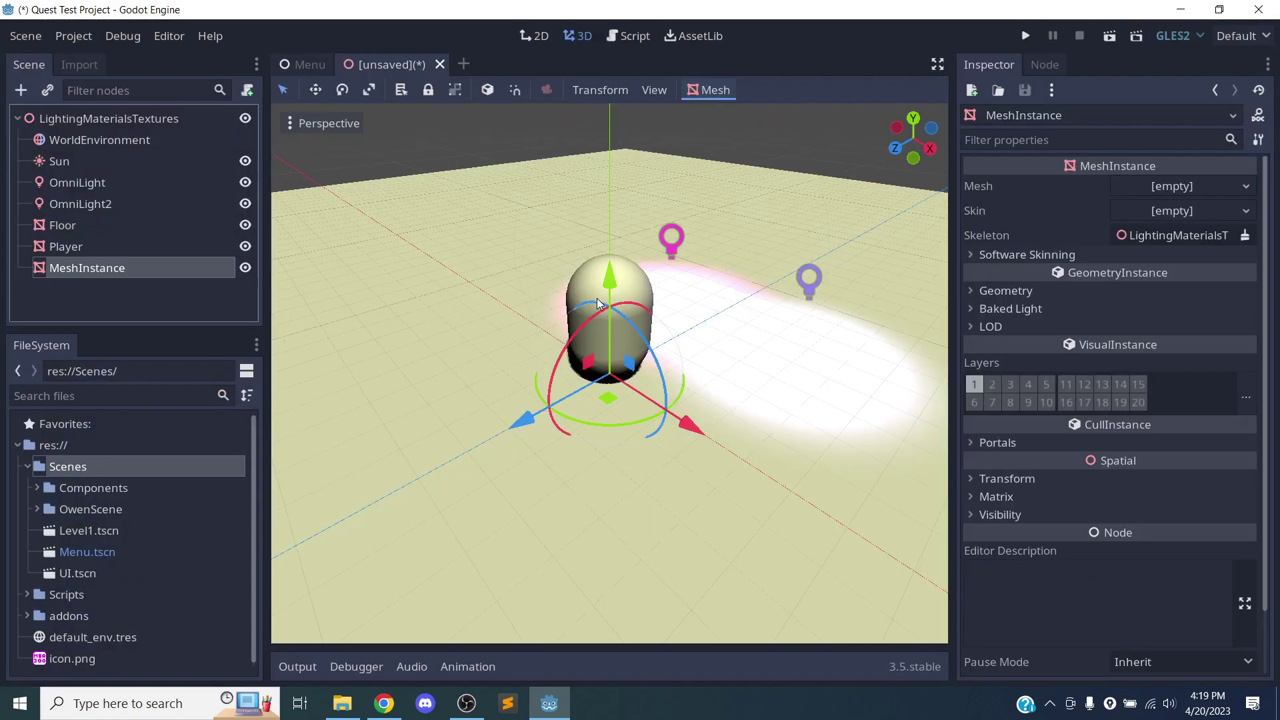
Give the new MeshInstance a CubeMesh and place the cube on the Floor beside the Player
click(1178, 188)
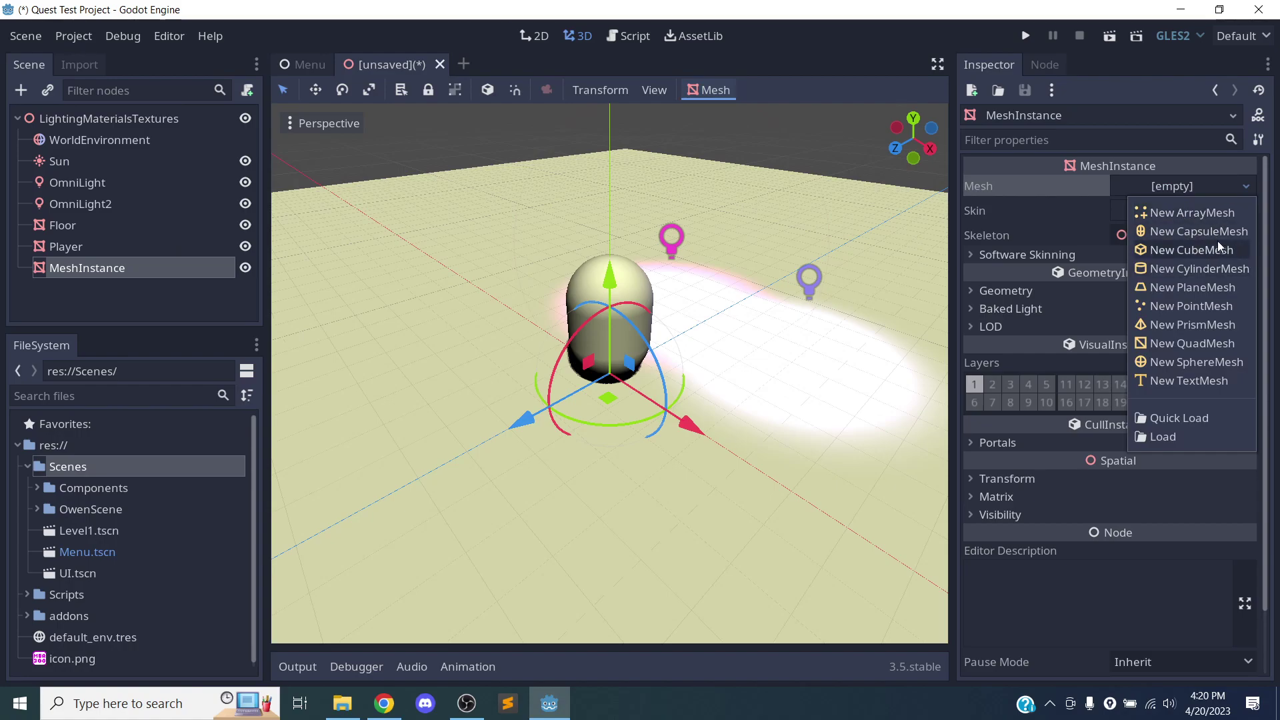
click(1184, 255)
middle_drag(800, 413, 695, 392)
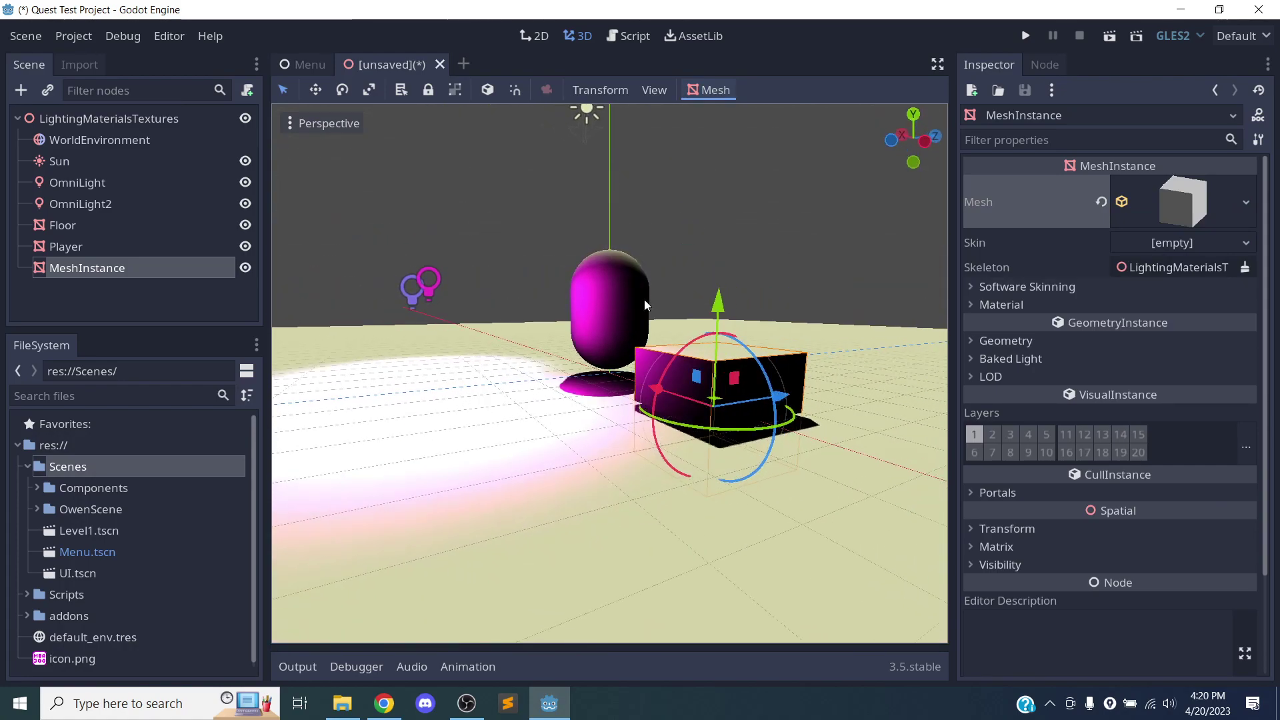
scroll(653, 341, down, 1)
middle_drag(676, 374, 611, 466)
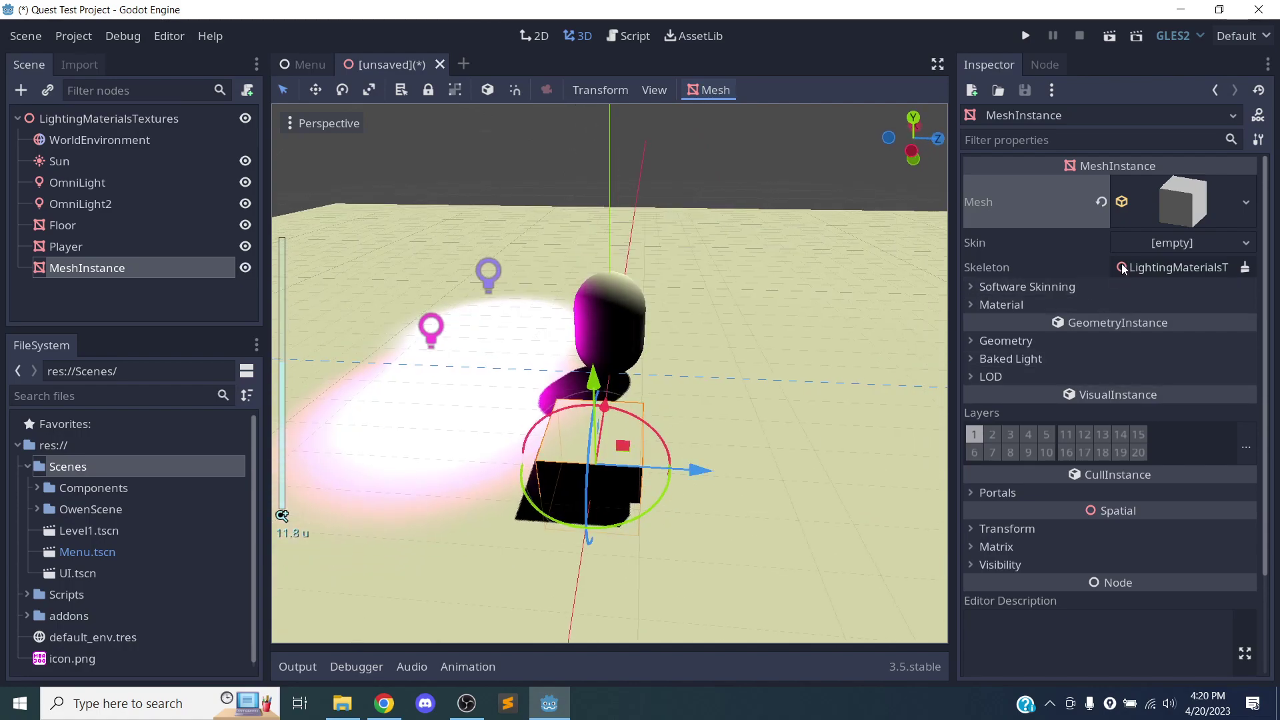
Resize the cube mesh into a tall pillar with size x 1, y 10 and z 1
click(1196, 210)
click(1140, 384)
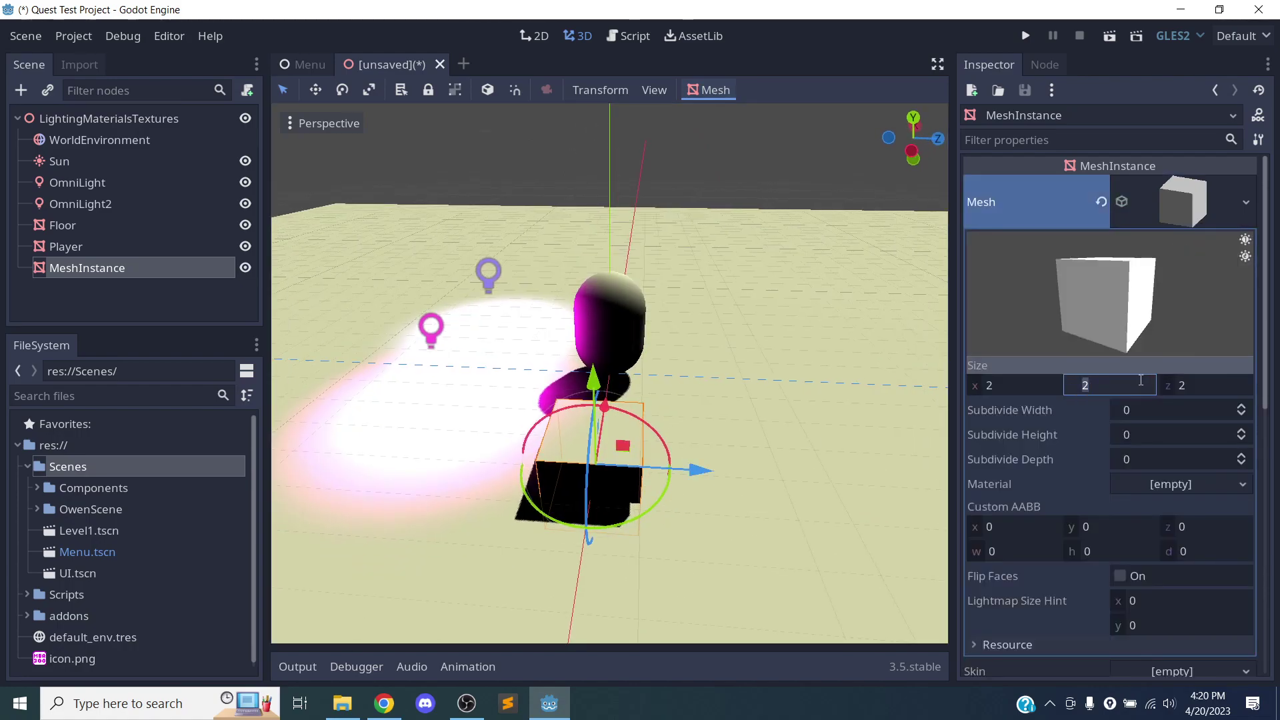
text(10)
key(Return)
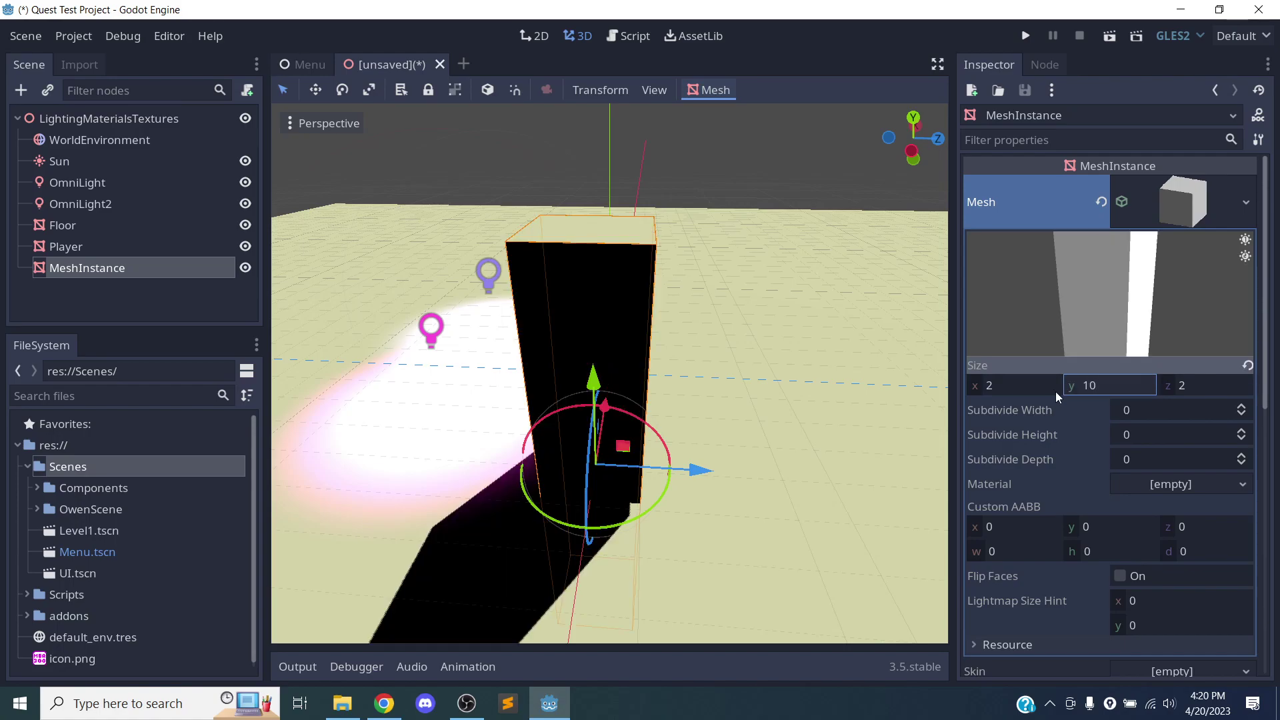
middle_drag(667, 466, 485, 478)
text(1)
click(1193, 380)
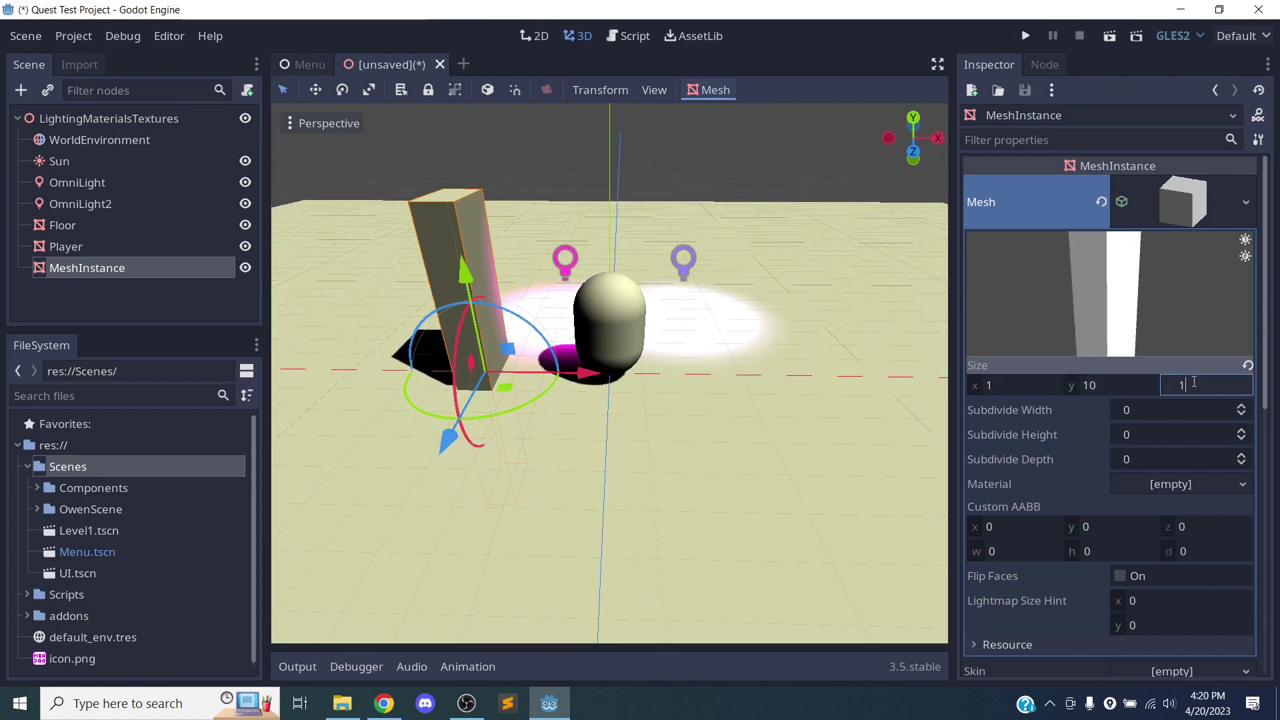
key(Return)
middle_drag(548, 442, 457, 246)
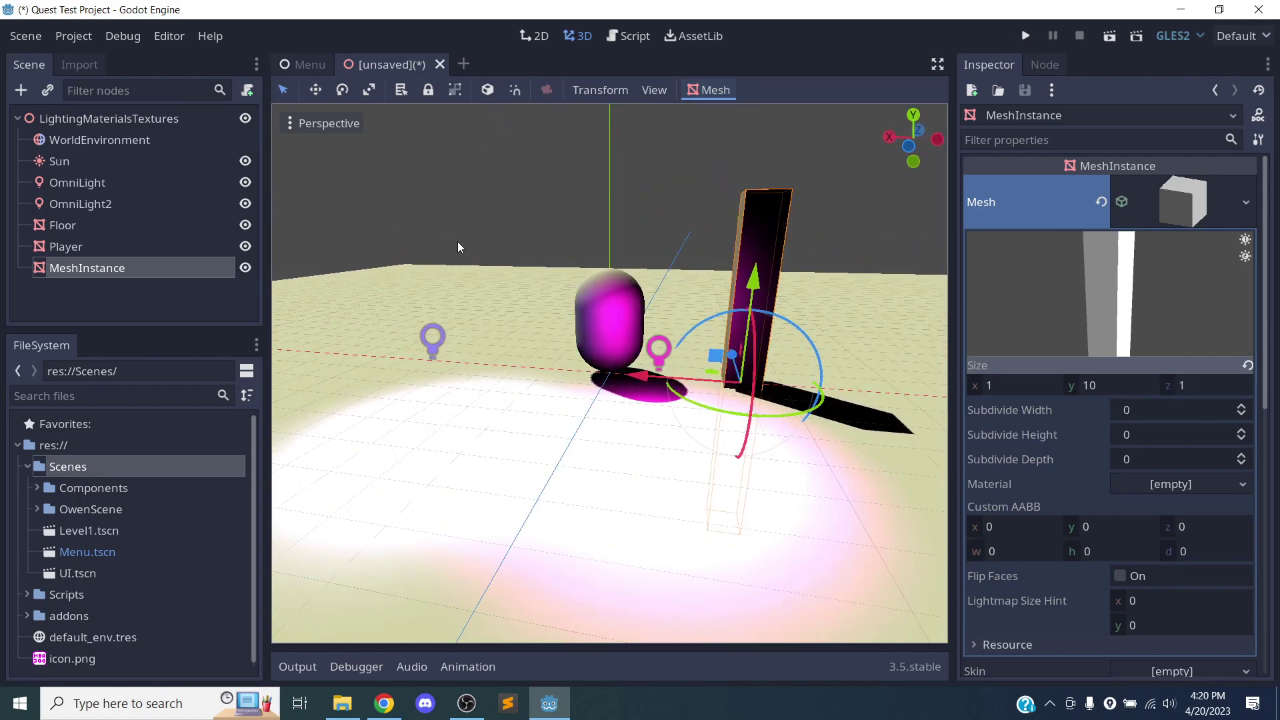
Rename the pillar's MeshInstance node to TreeTrunk
double_click(73, 267)
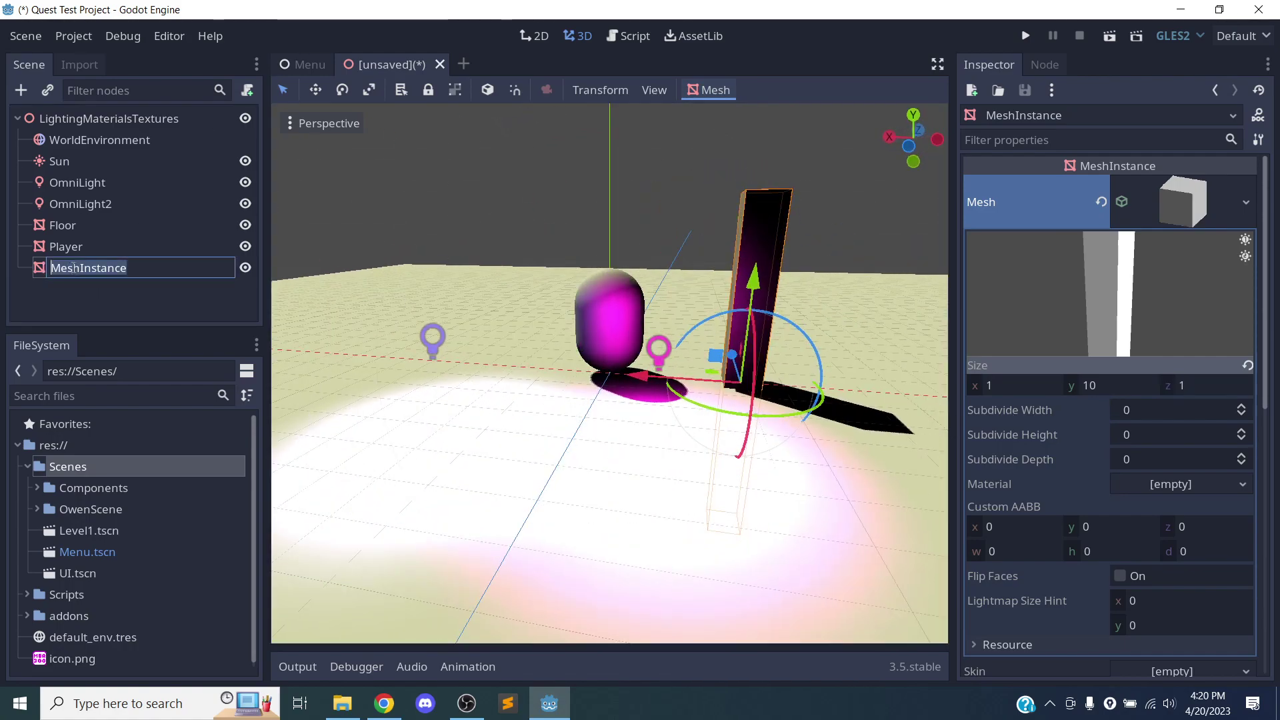
text(TreeTrunk)
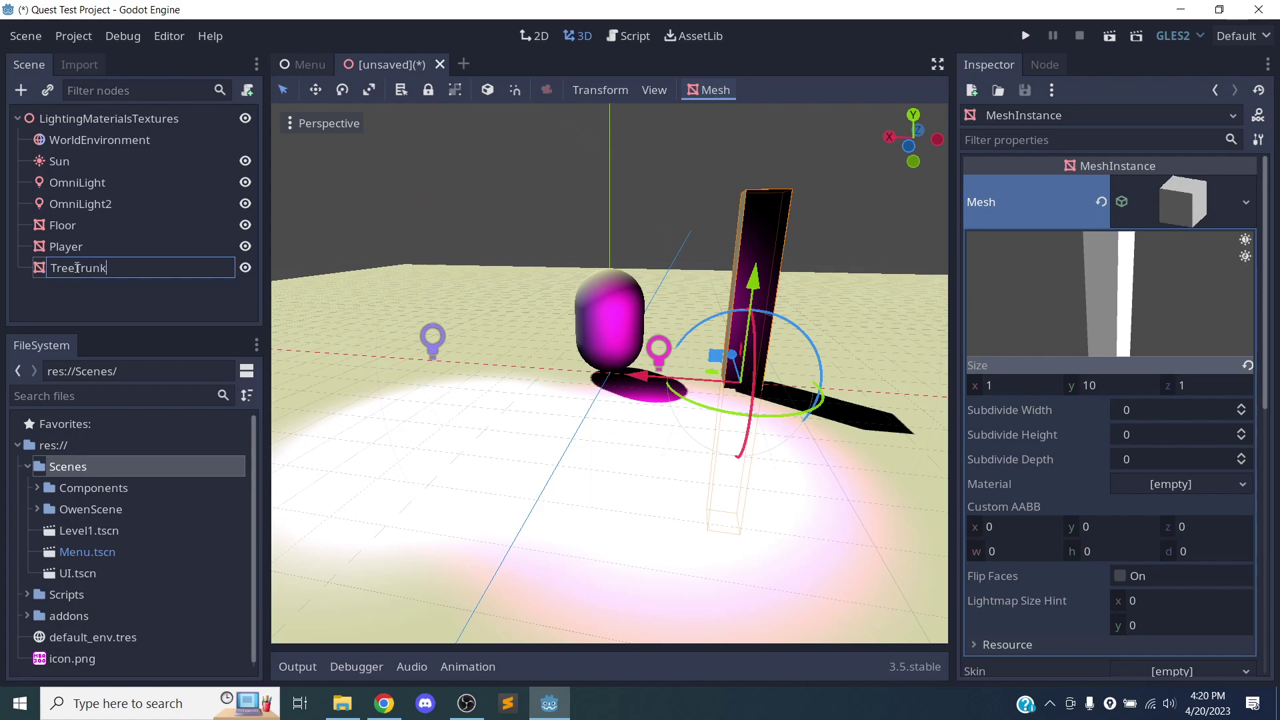
key(Return)
Add another MeshInstance under the LightingMaterialsTextures root and name it TreeLeaves
click(70, 118)
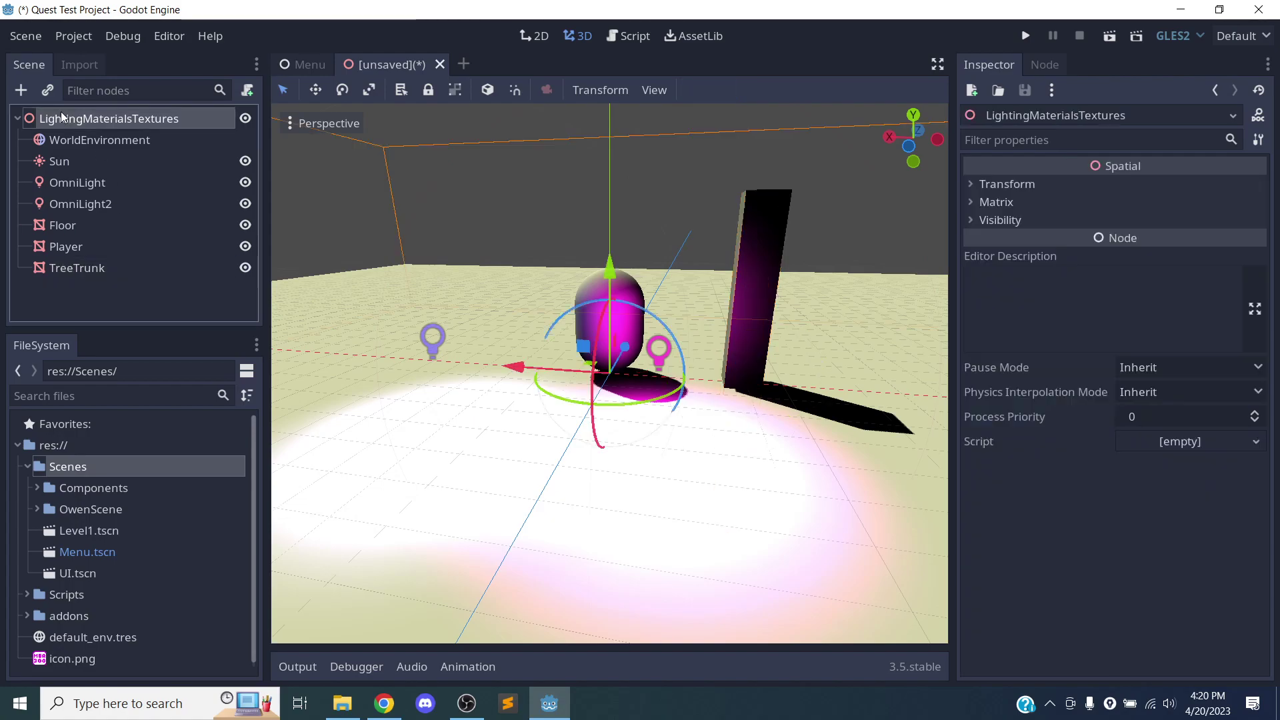
key(ctrl+a)
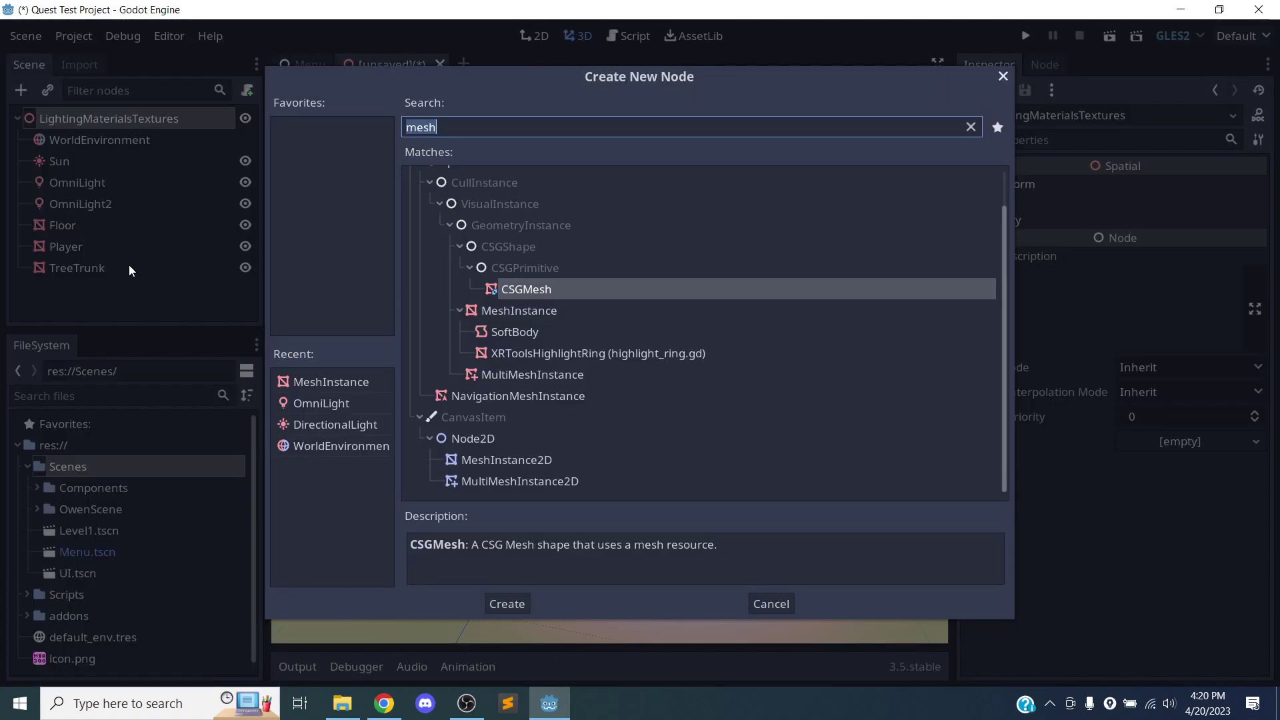
click(533, 313)
click(505, 604)
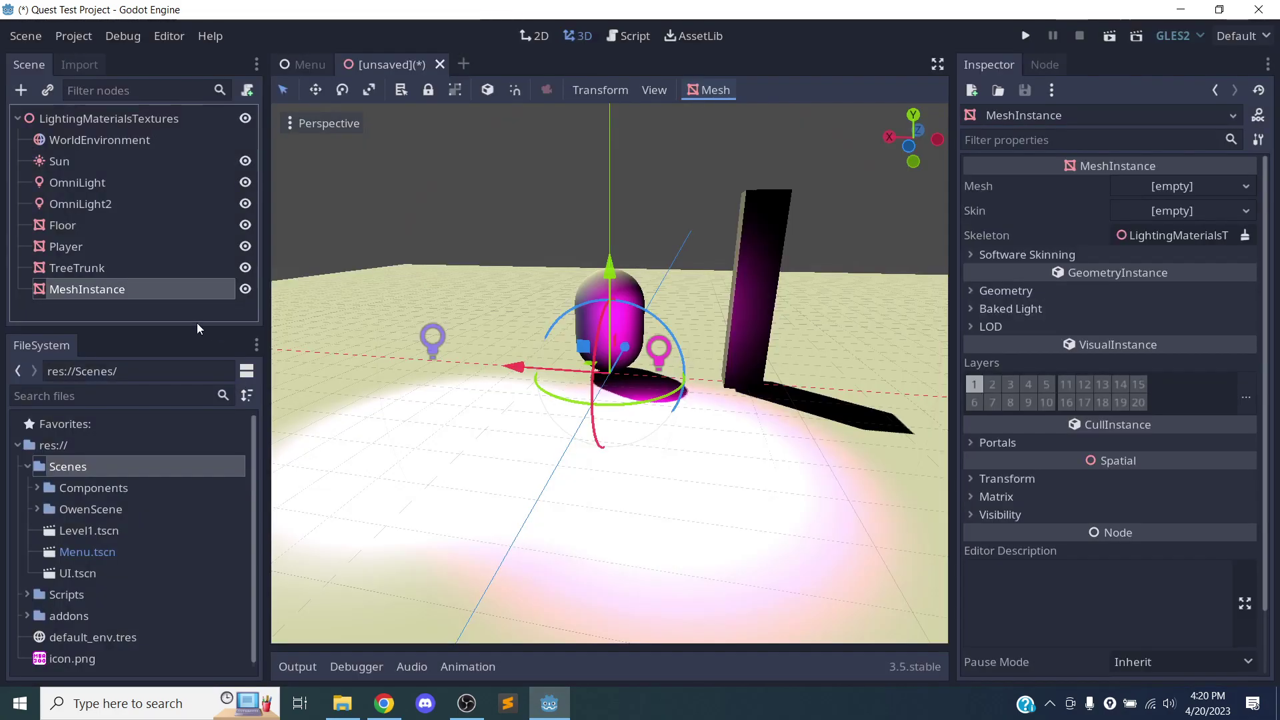
double_click(108, 284)
text(TreeLeaves)
key(Return)
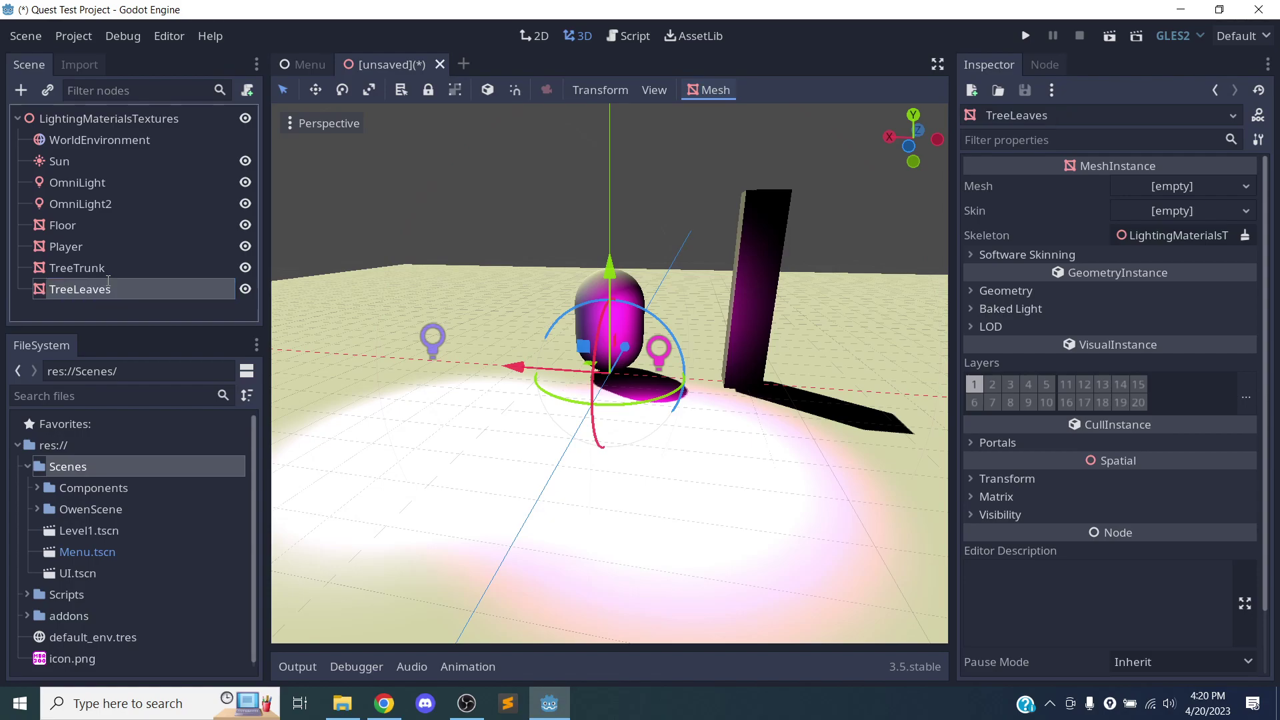
Give TreeLeaves a SphereMesh and position the sphere on top of the TreeTrunk pillar
click(1195, 184)
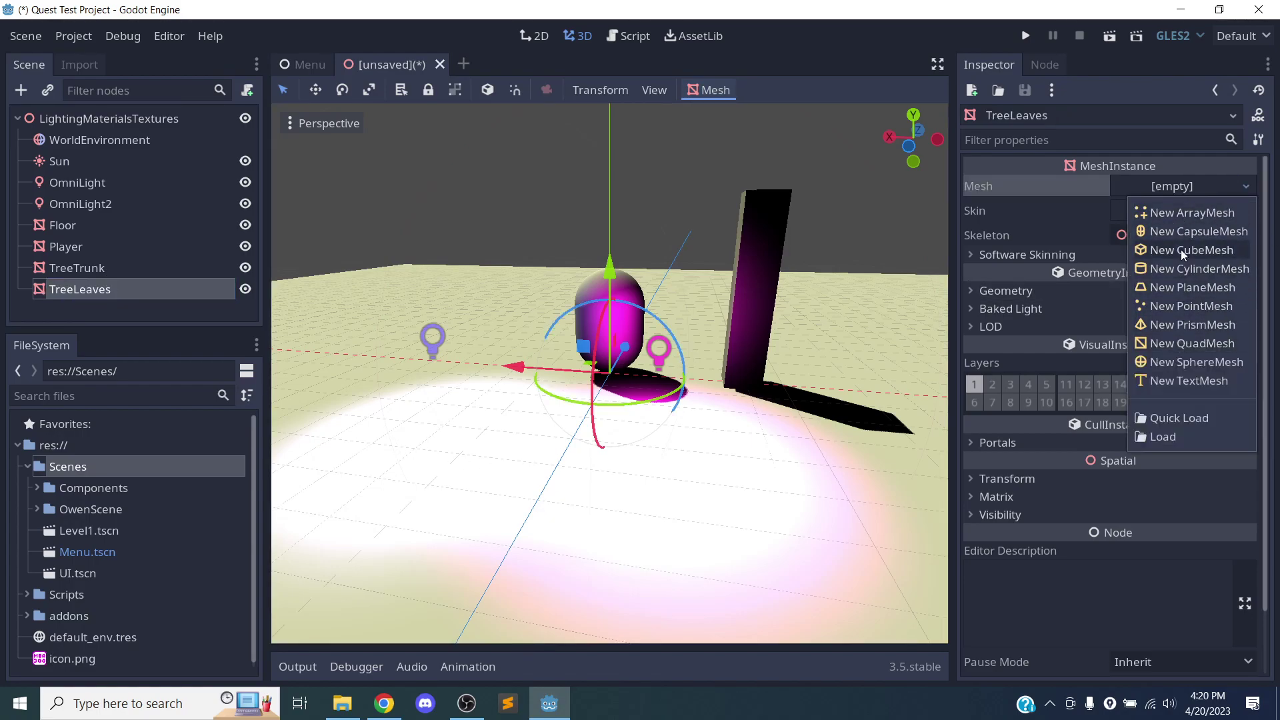
click(1174, 363)
drag(562, 343, 685, 337)
drag(754, 293, 832, 41)
middle_drag(832, 187, 653, 258)
drag(709, 176, 738, 142)
middle_drag(734, 257, 777, 261)
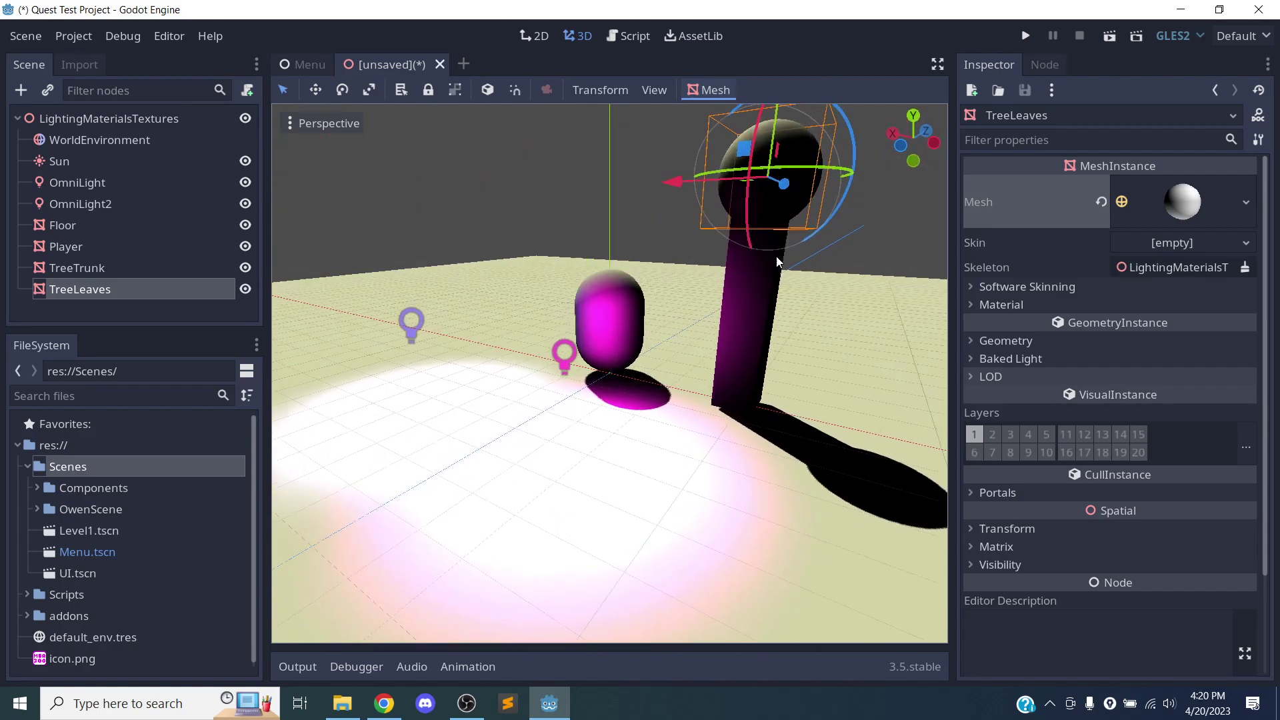
Enlarge the TreeLeaves sphere mesh to a radius of 2 and a height of 4
click(1209, 199)
click(1149, 365)
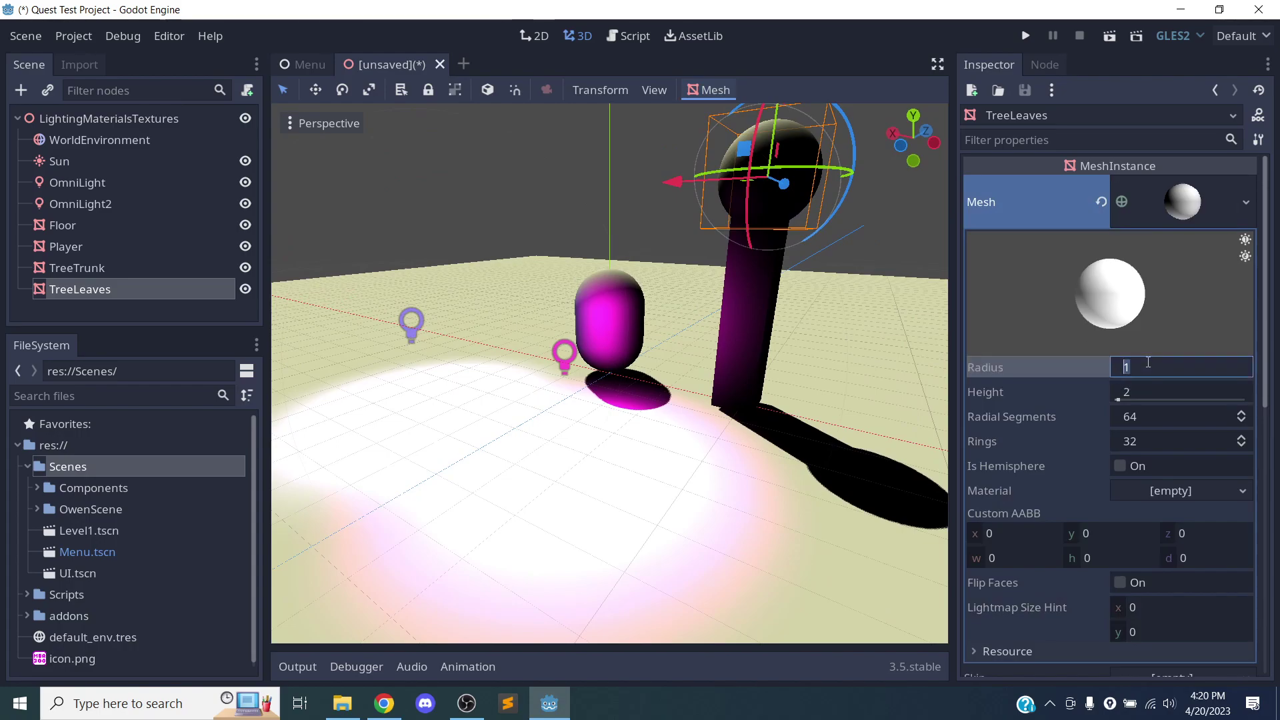
key(Return)
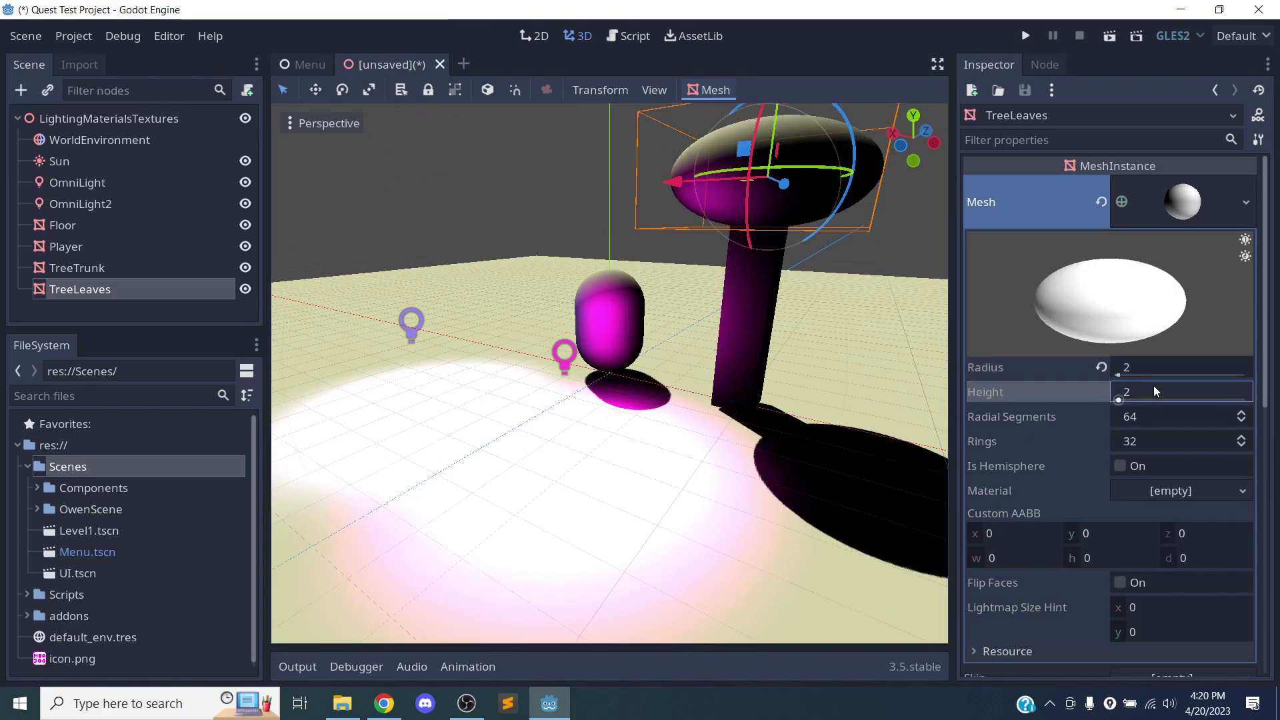
text(4)
key(Return)
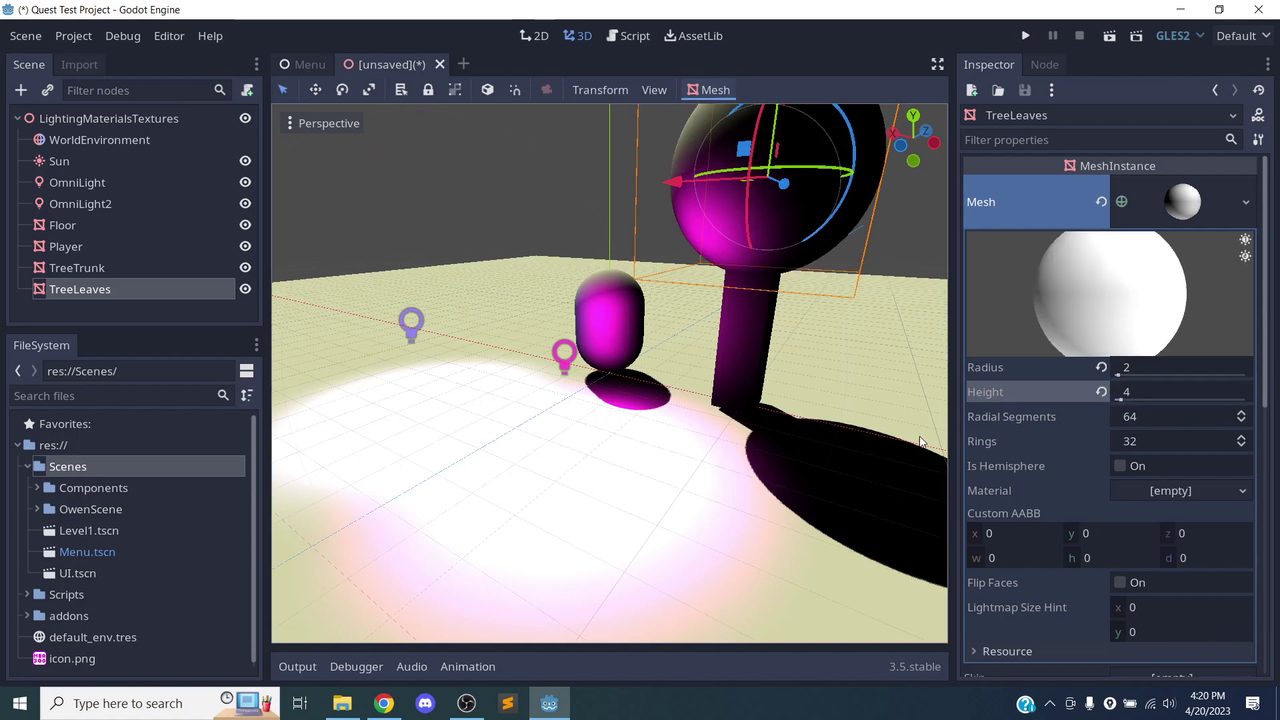
Raise the TreeLeaves sphere slightly along the Y axis so it sits higher on the trunk
scroll(785, 493, up, 4)
scroll(774, 373, down, 6)
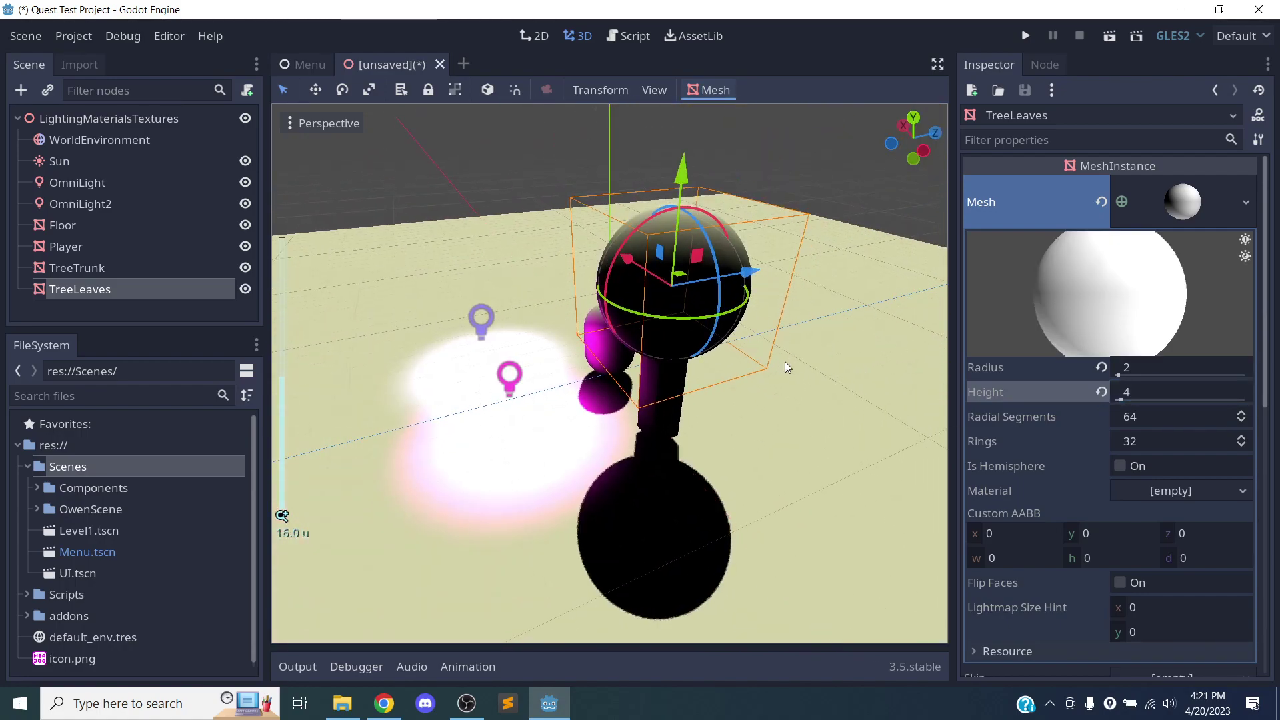
drag(687, 172, 690, 150)
middle_drag(690, 150, 860, 437)
scroll(672, 484, down, 6)
scroll(678, 480, up, 12)
Reduce the TreeLeaves sphere's detail to 16 radial segments and 8 rings
click(1193, 416)
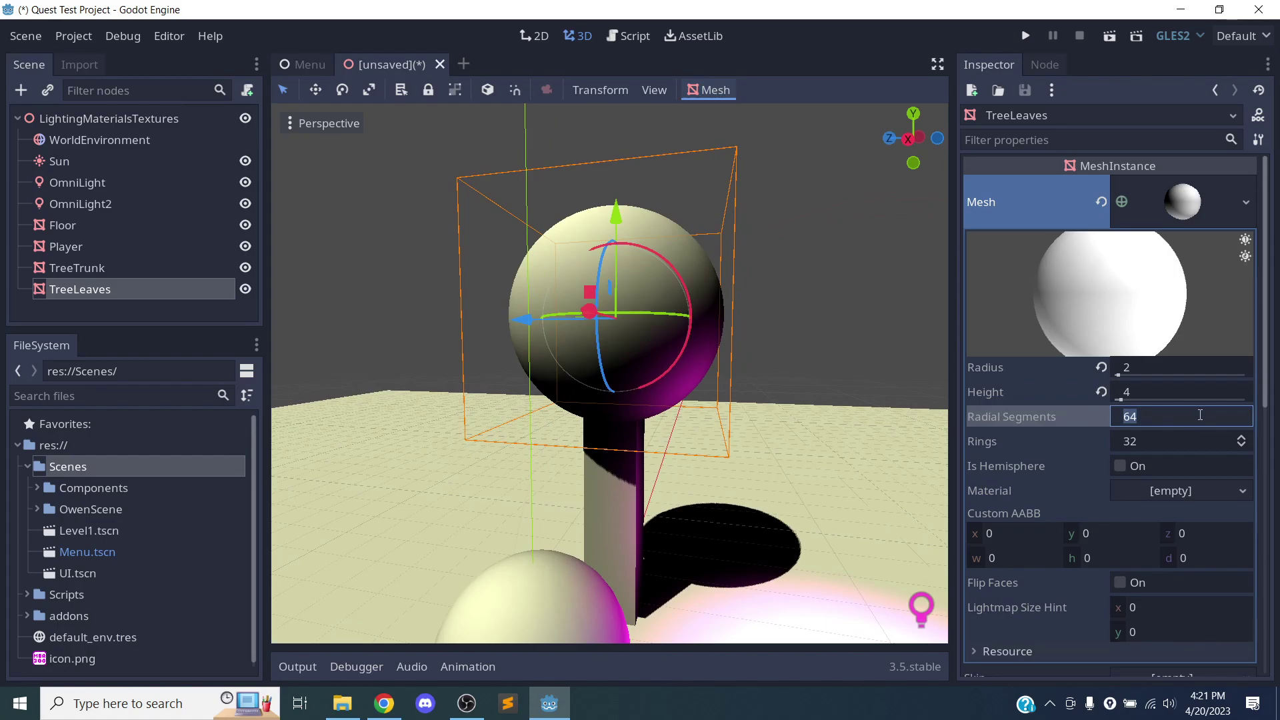
key(Return)
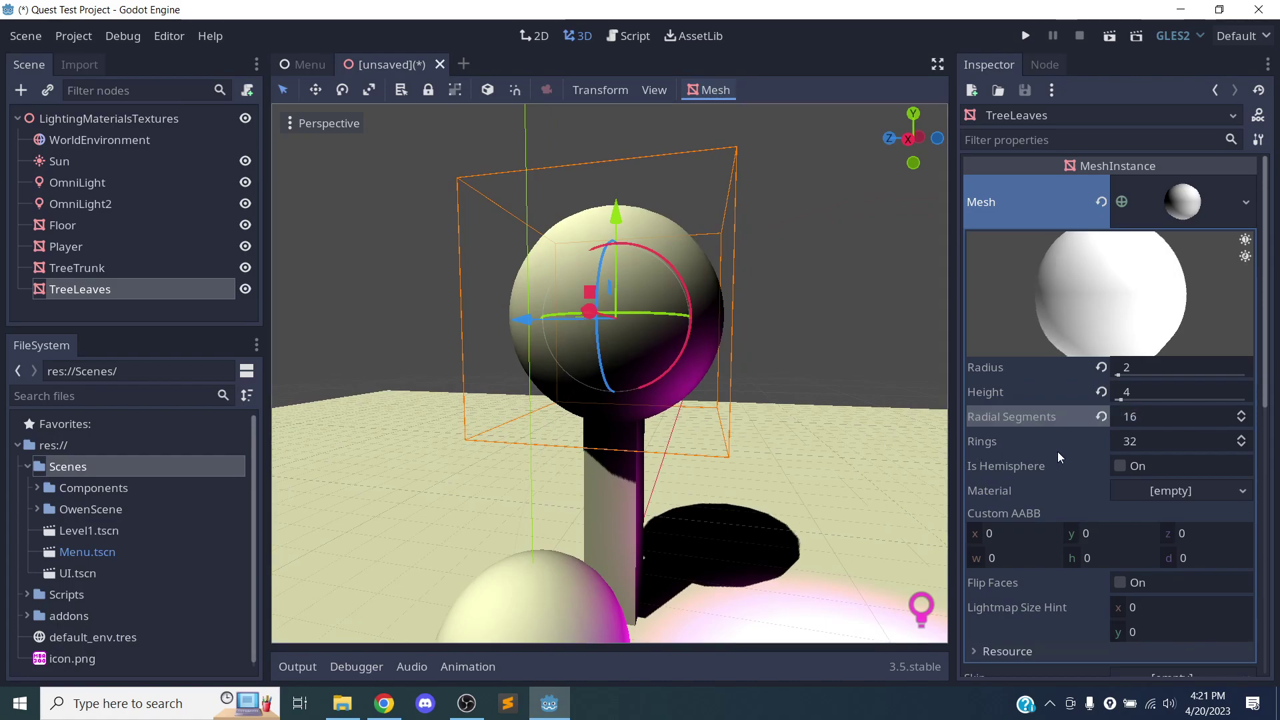
click(1171, 442)
text(8)
key(Return)
middle_drag(833, 500, 761, 494)
scroll(838, 416, down, 5)
middle_drag(836, 414, 614, 440)
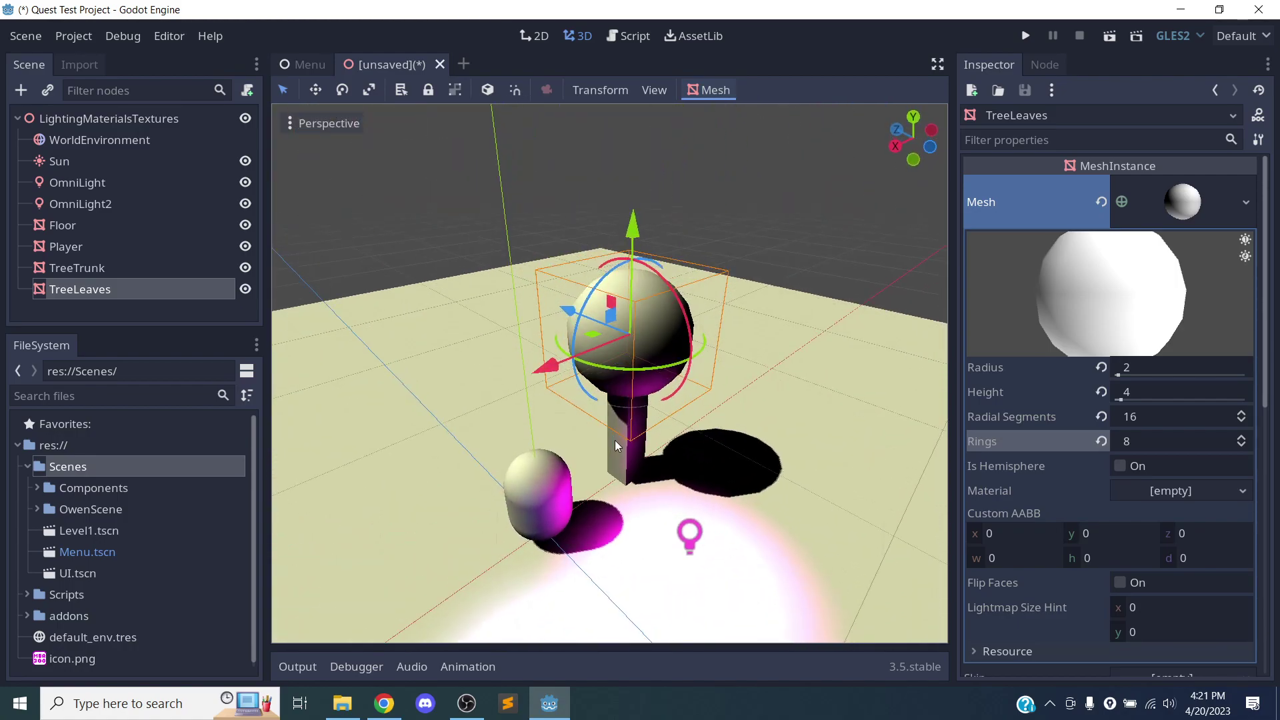
Hide the Sun, OmniLight and OmniLight2 nodes in the scene
click(245, 160)
click(245, 182)
click(245, 203)
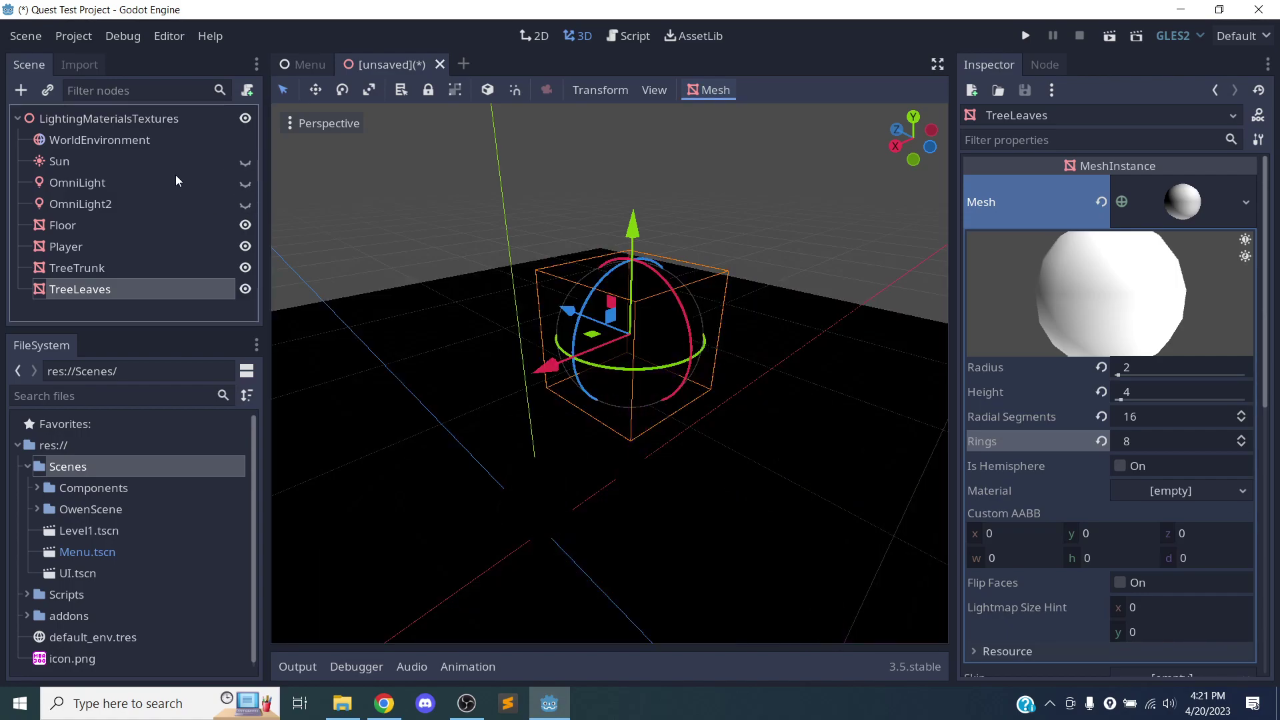
Set the WorldEnvironment background mode to Custom Color and choose a bright turquoise color
click(158, 147)
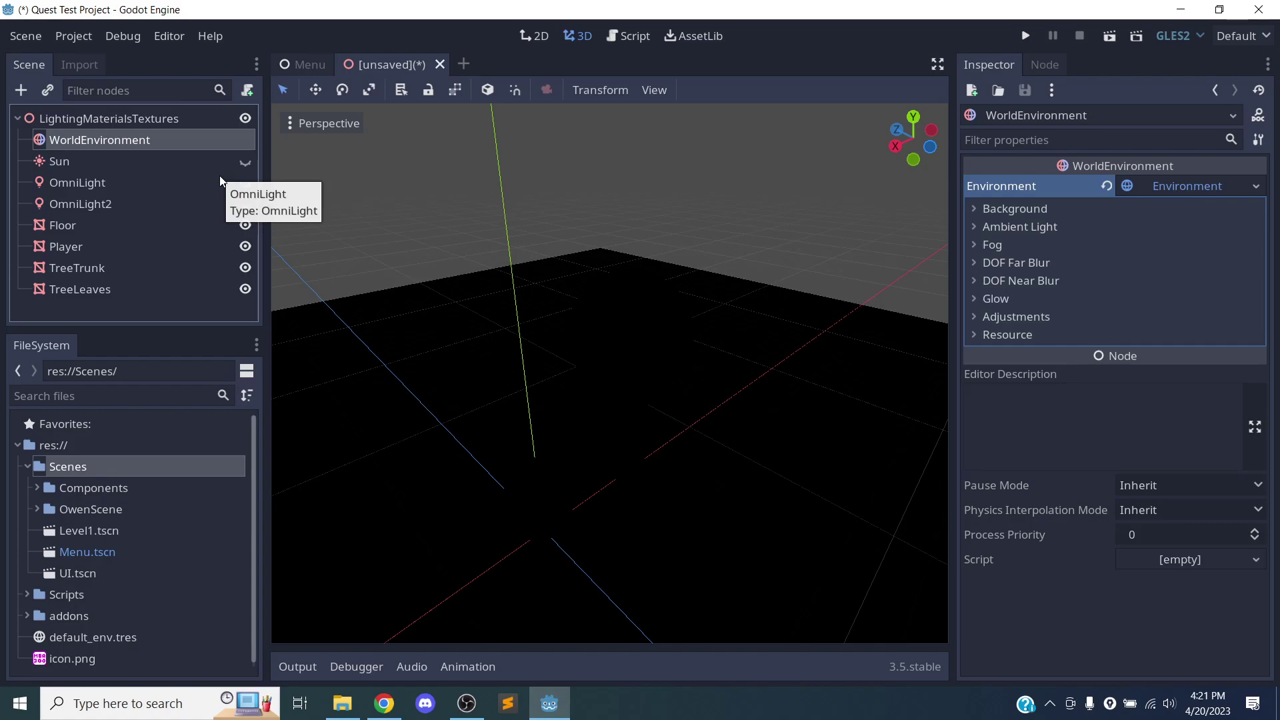
click(1051, 209)
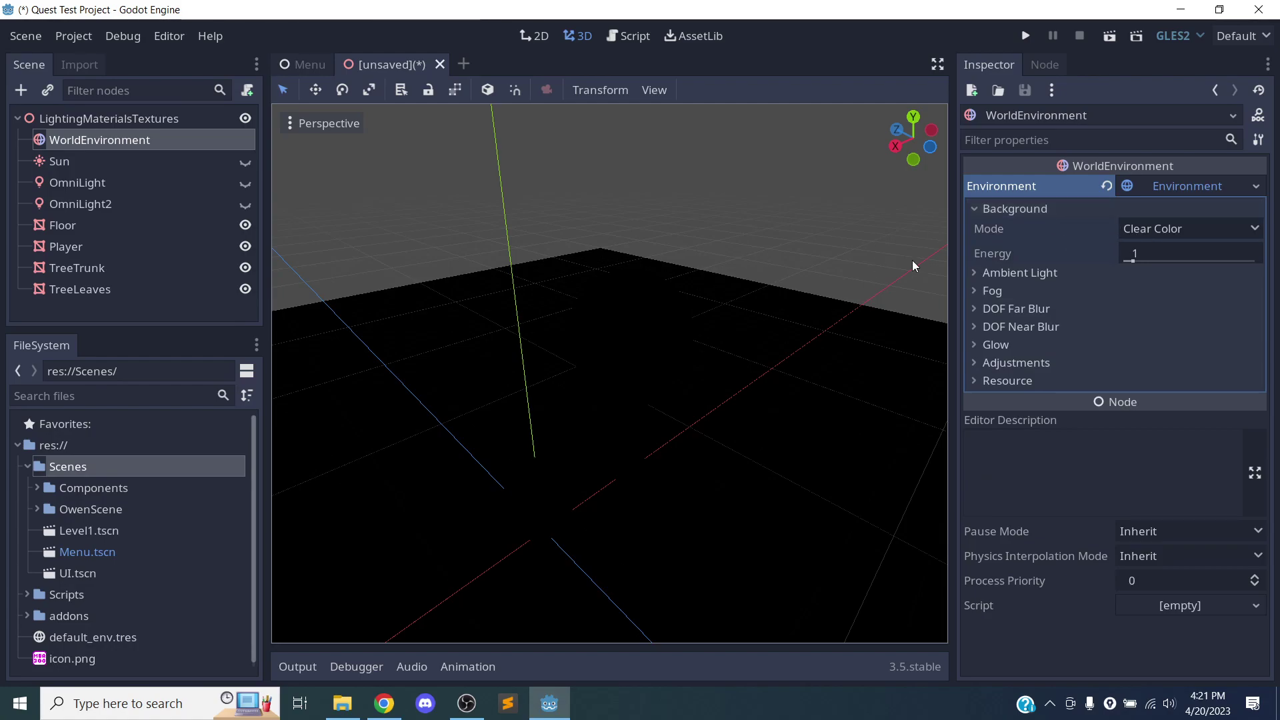
click(1207, 229)
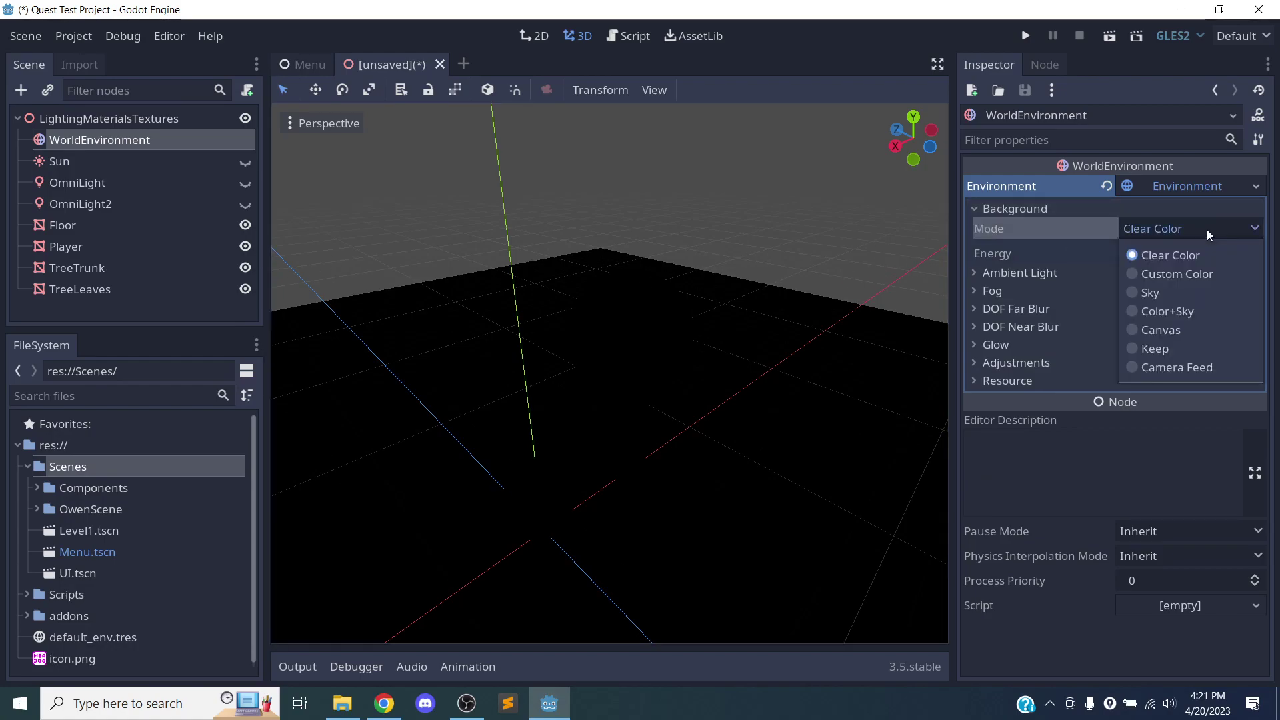
click(1173, 277)
click(1157, 257)
drag(1038, 156, 1110, 108)
click(1089, 138)
click(1177, 321)
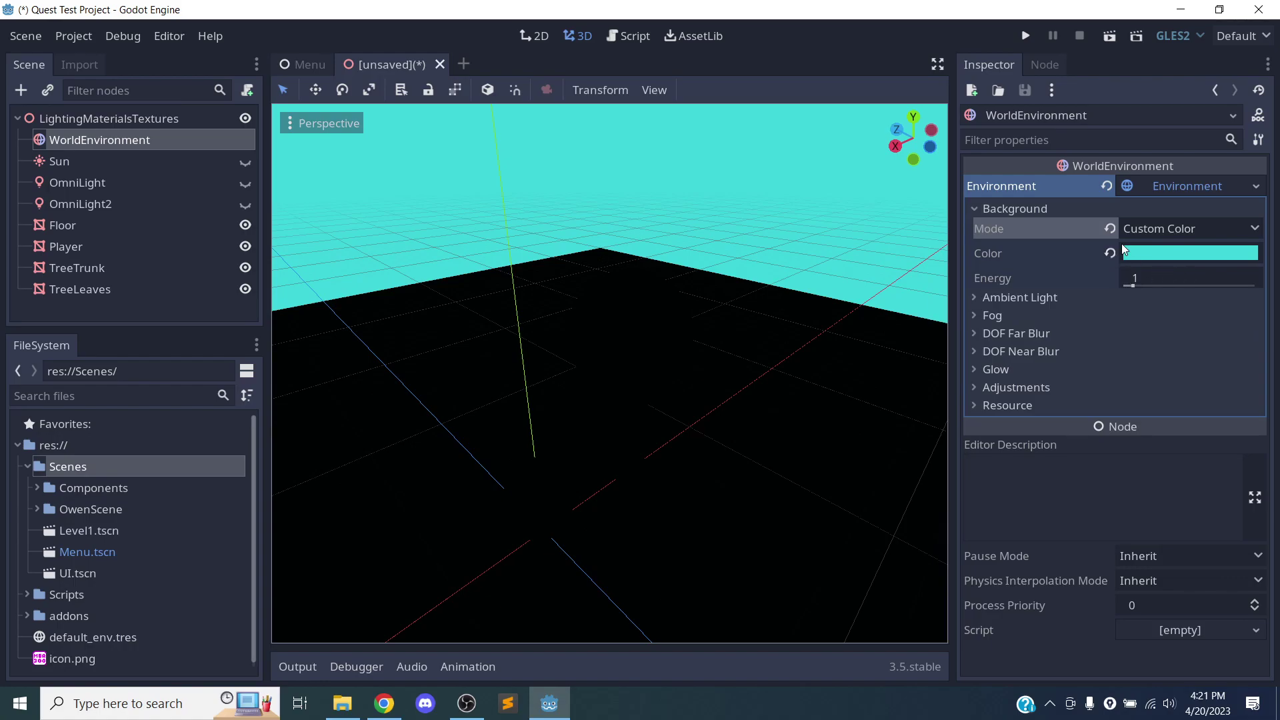
Try the Sky and Color+Sky background modes on the WorldEnvironment
click(1163, 230)
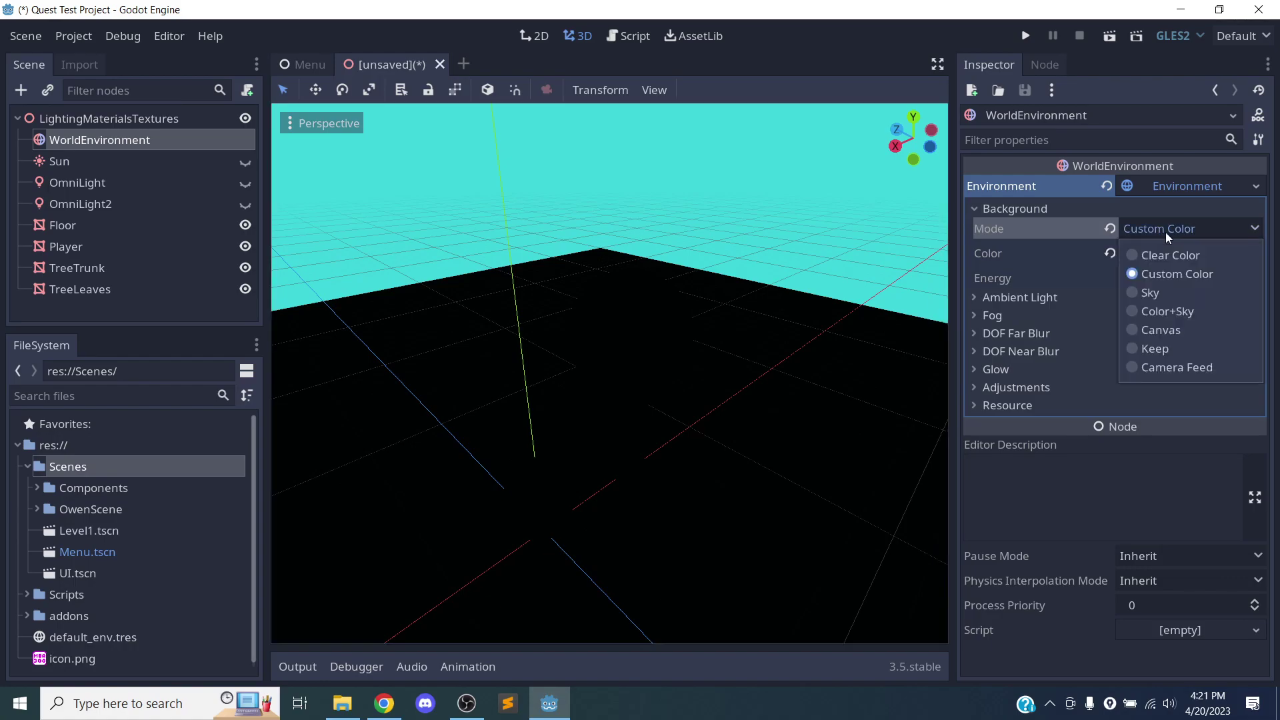
click(1161, 293)
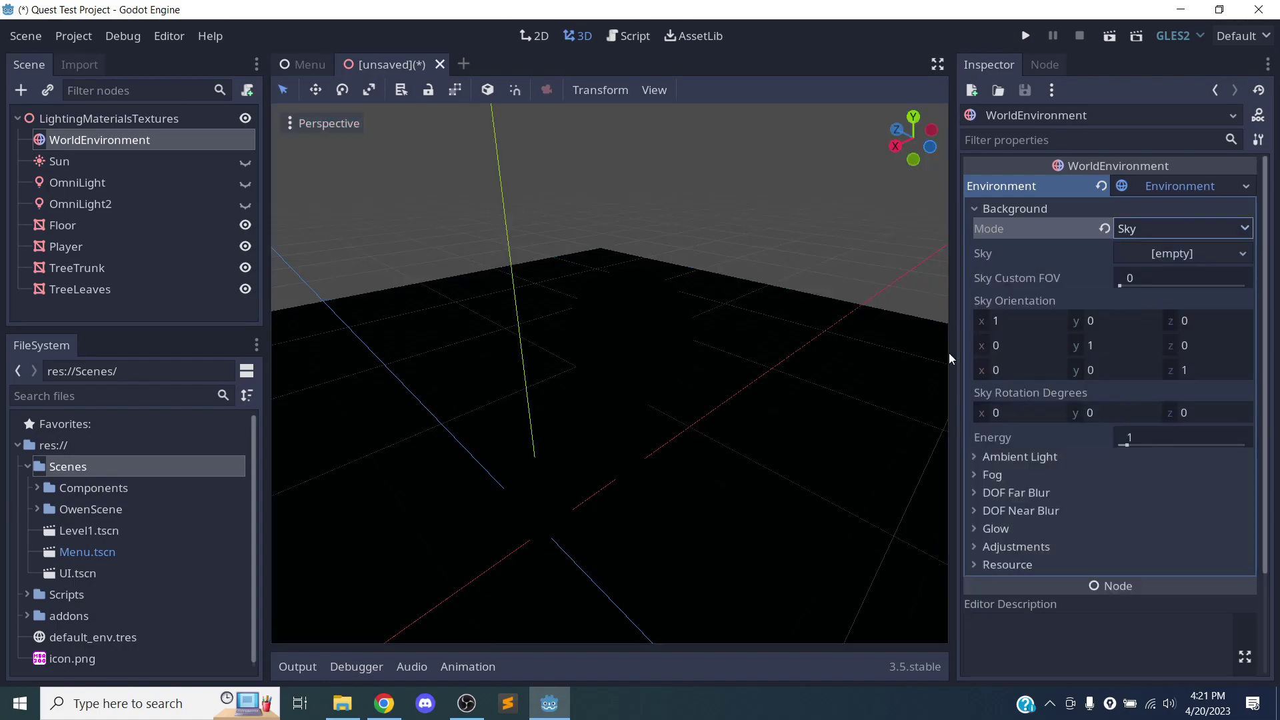
click(1198, 233)
click(1174, 311)
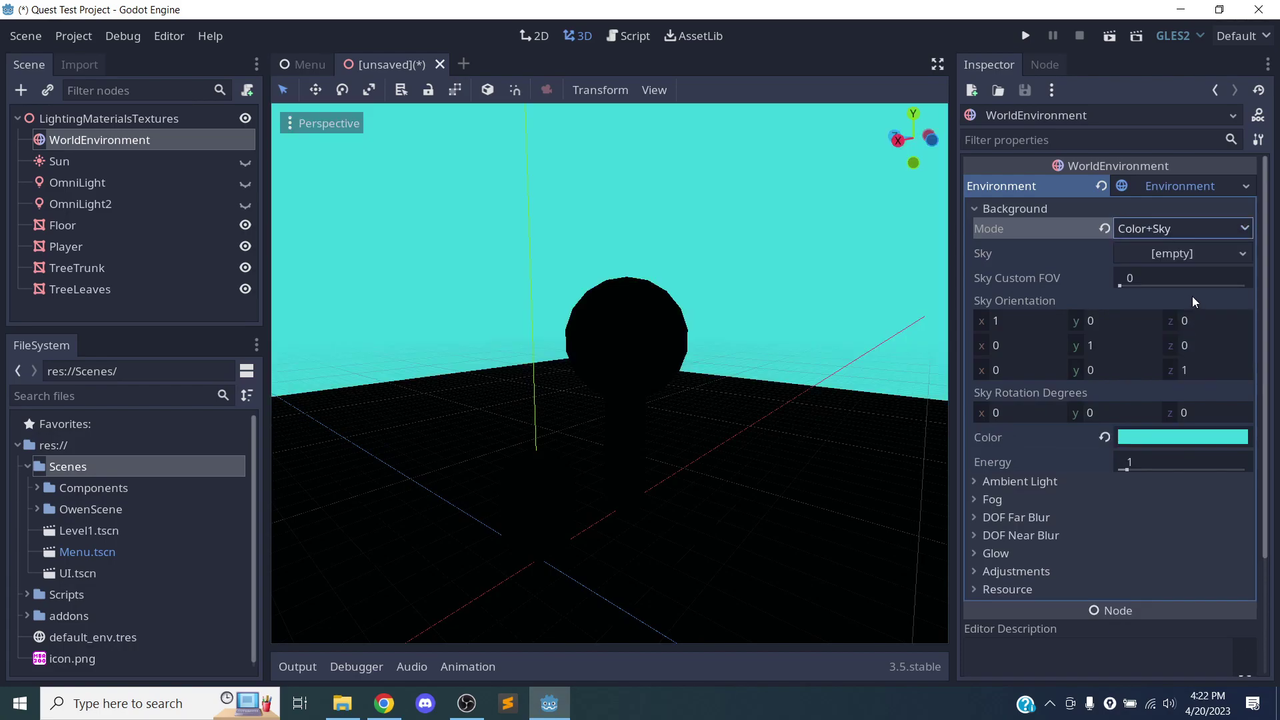
Set the WorldEnvironment background mode to Sky and assign a new ProceduralSky
click(1183, 233)
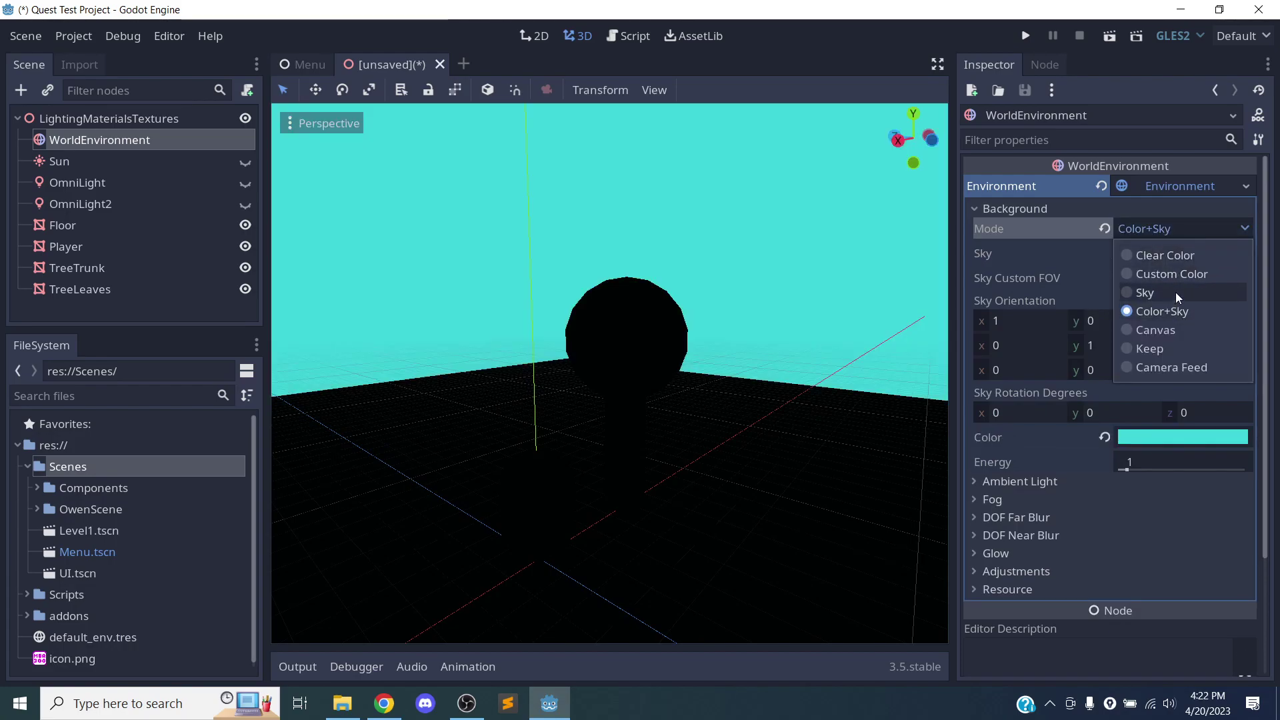
click(1176, 294)
click(1171, 255)
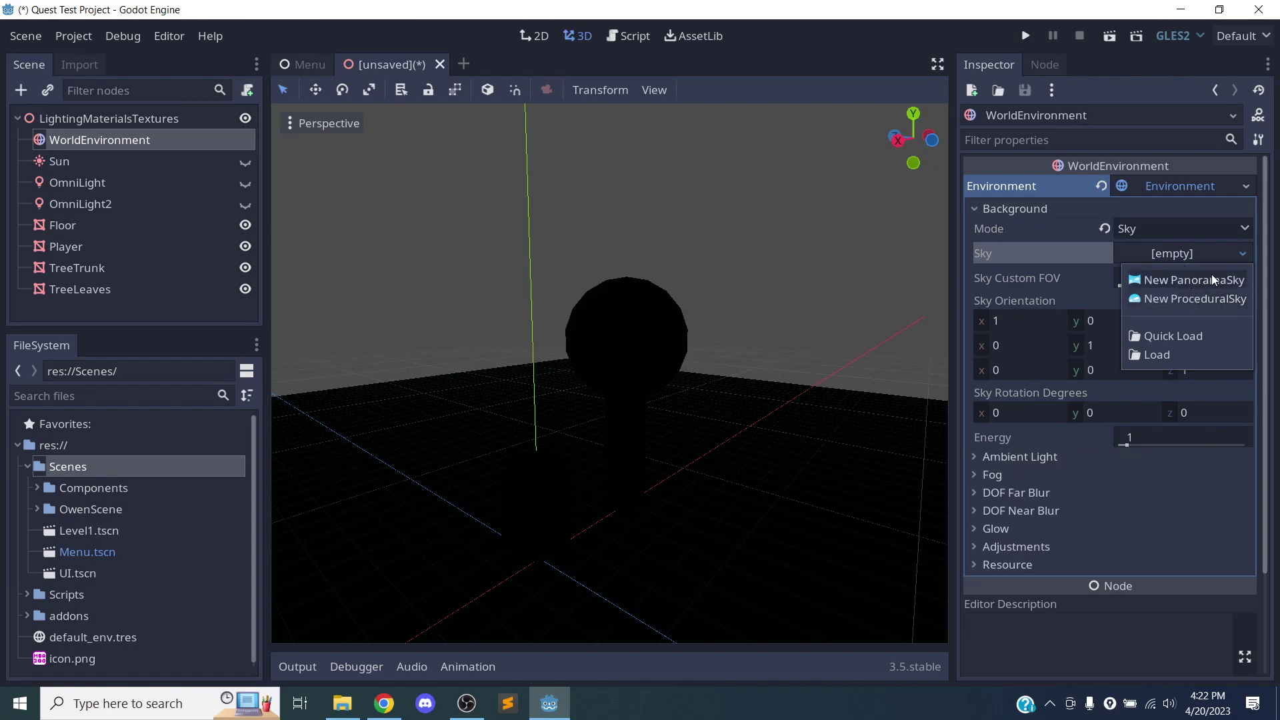
click(1183, 301)
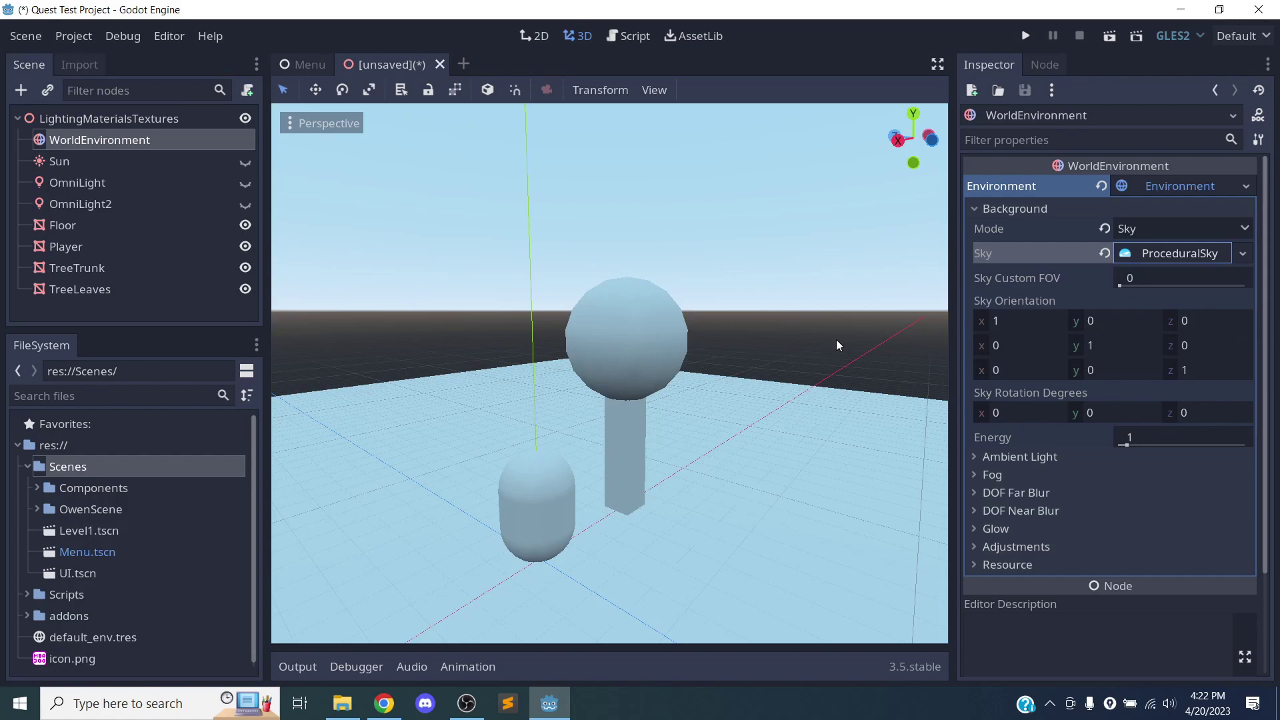
scroll(751, 353, up, 1)
middle_drag(780, 314, 627, 276)
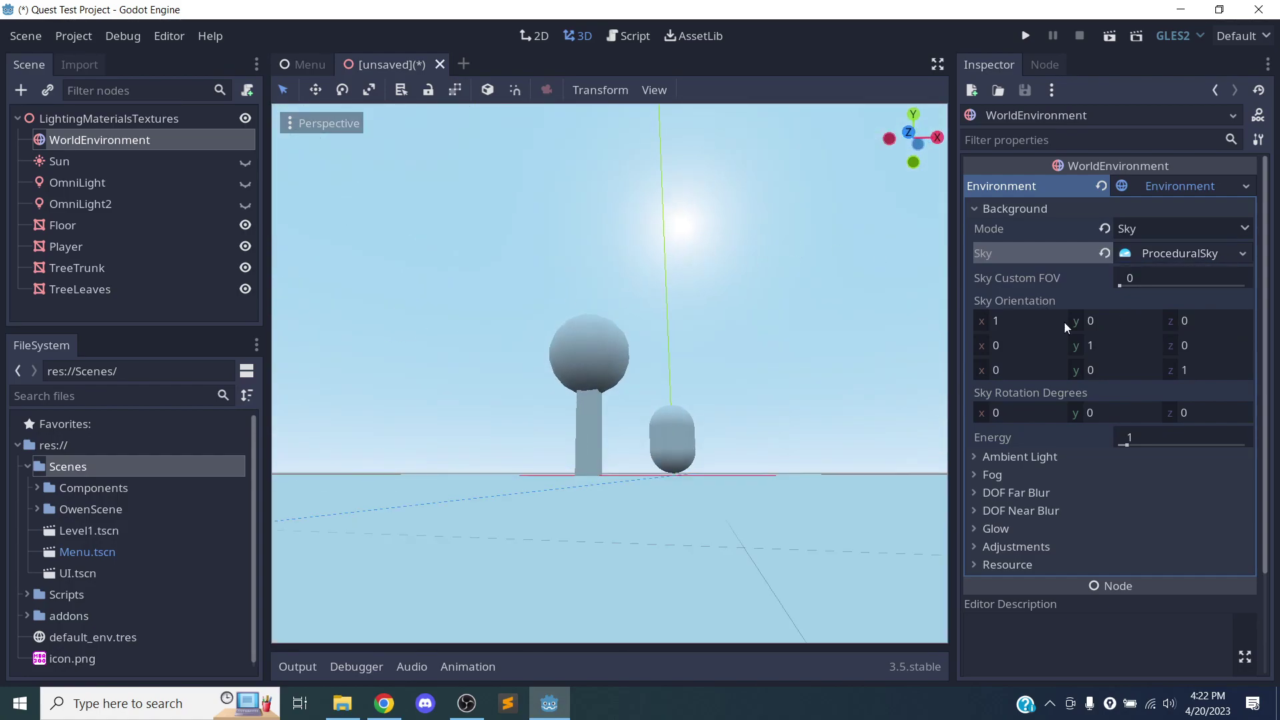
middle_drag(687, 327, 675, 356)
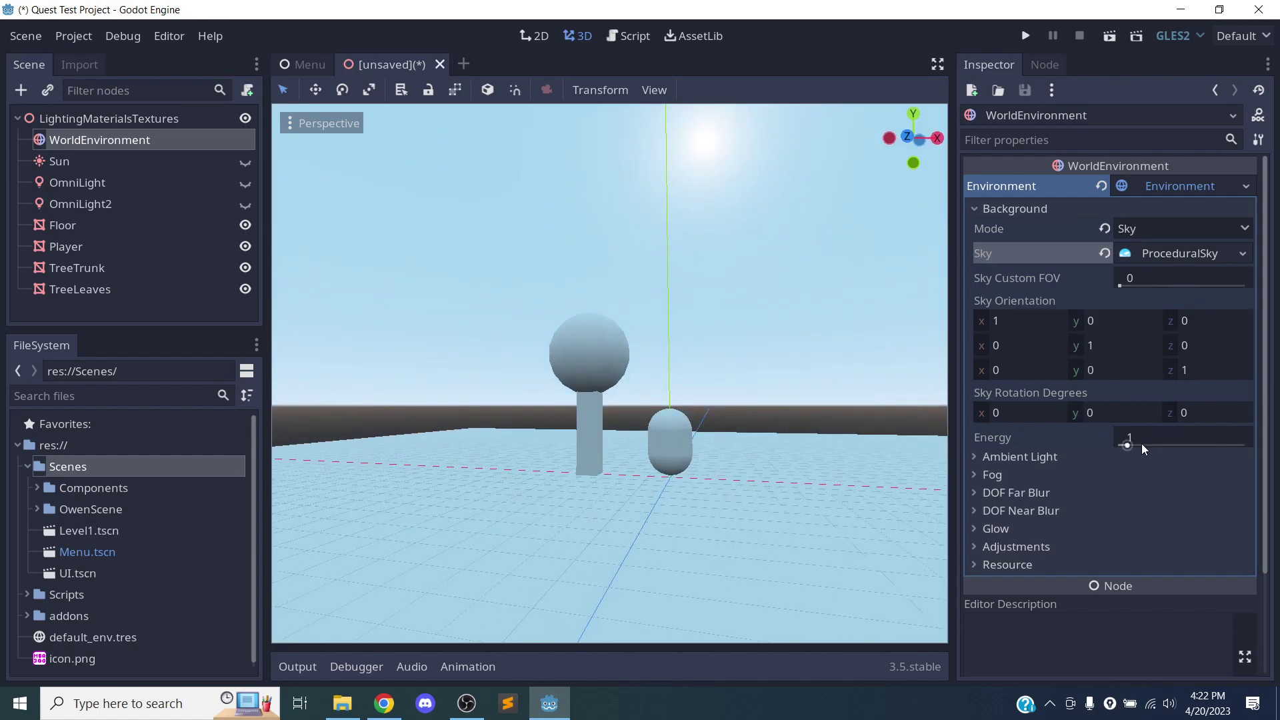
Try adjusting the sky background's energy and restore its default value
mouse_move(1127, 446)
mouse_down()
mouse_move(1157, 439)
mouse_move(1129, 449)
mouse_up()
click(1107, 441)
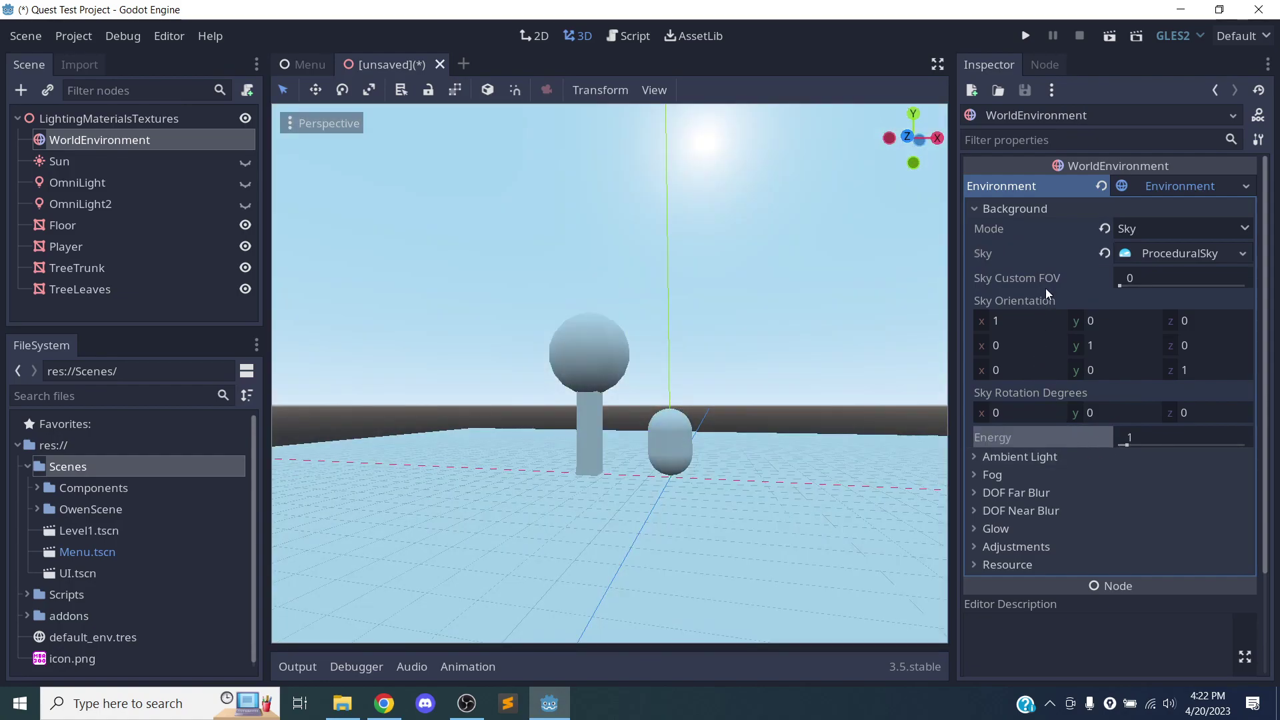
Expand the Ambient Light settings and read the description of the Sky Contribution property
click(1038, 214)
click(1024, 228)
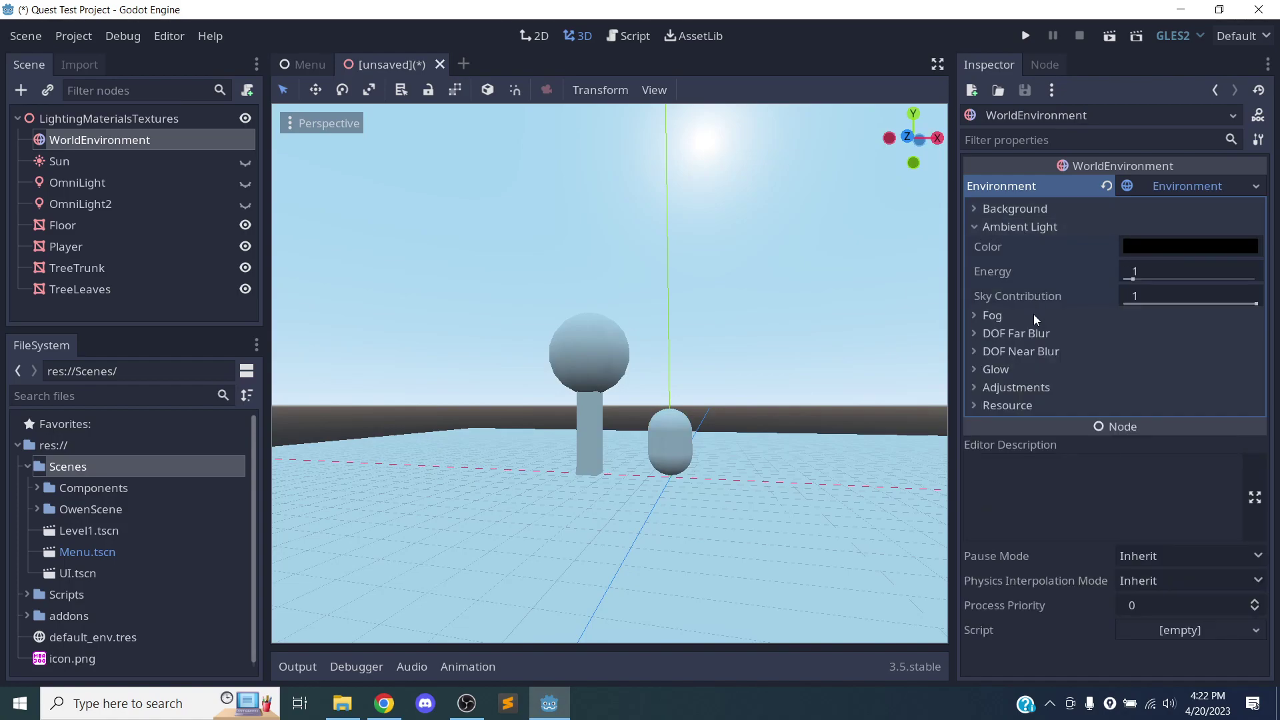
mouse_move(1070, 298)
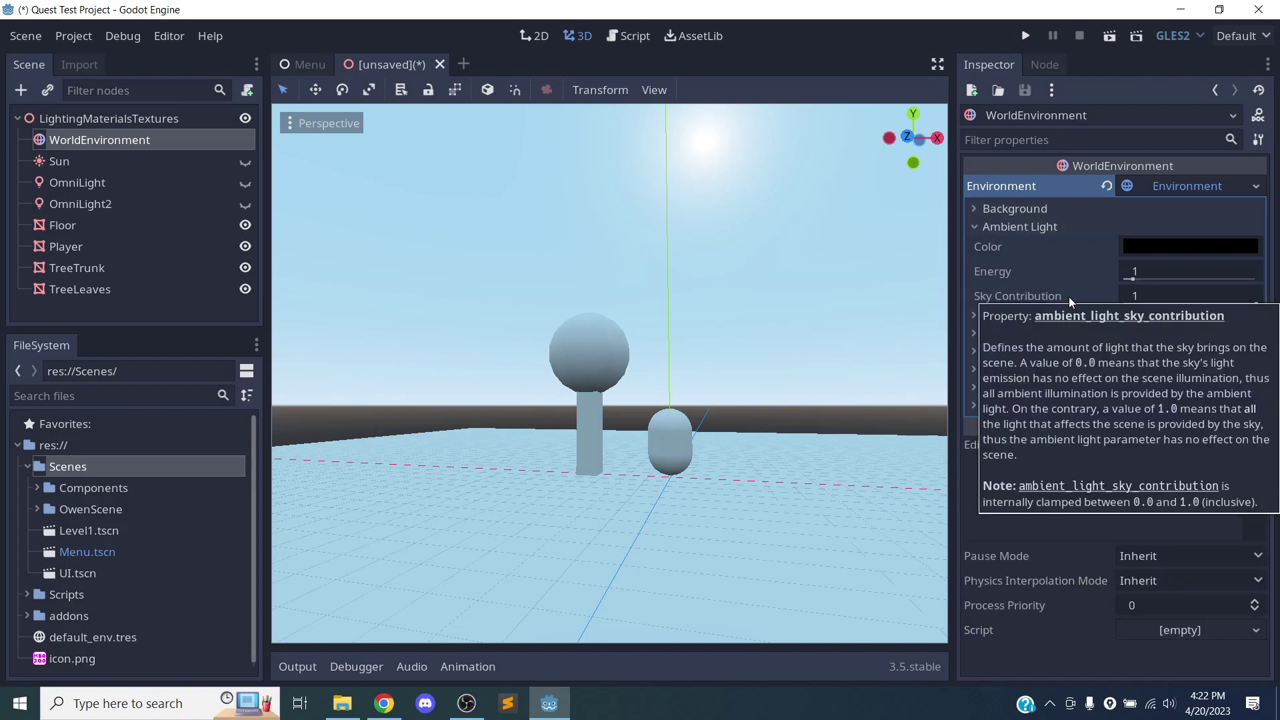
click(1004, 207)
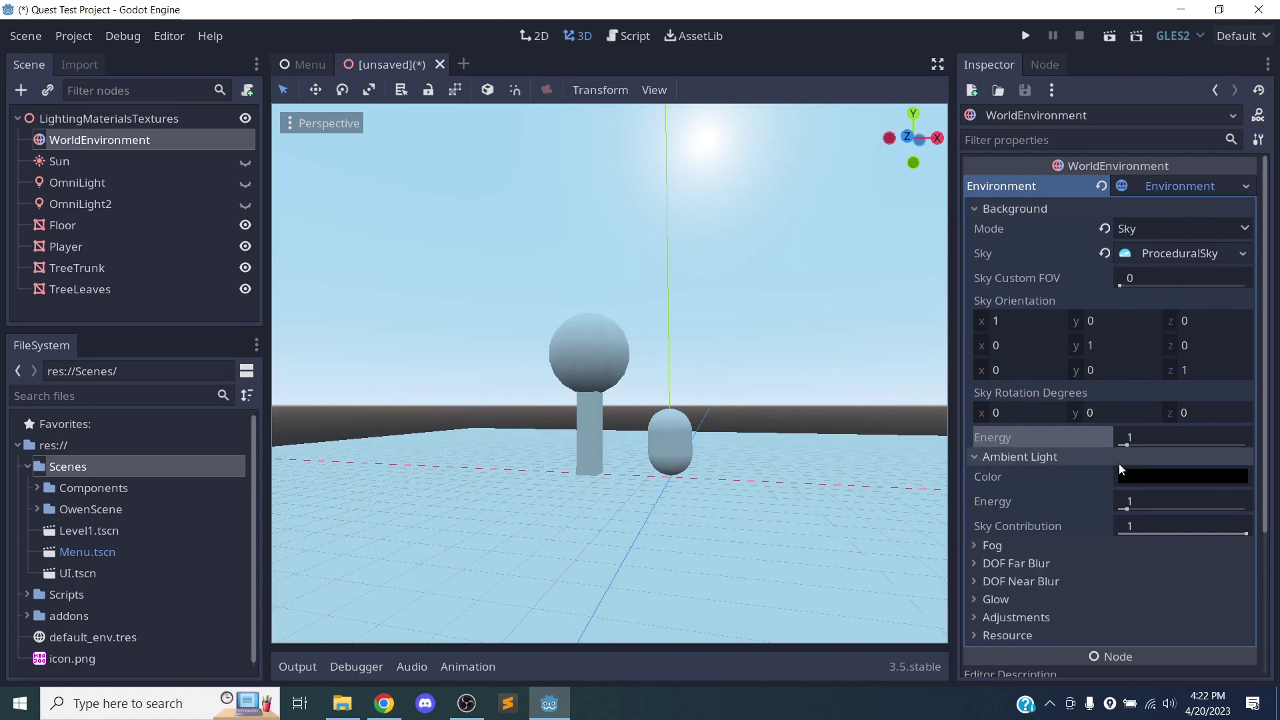
Set the background energy to 0 and the ambient light color to pale pink (229, 195, 195)
drag(1127, 445, 1100, 450)
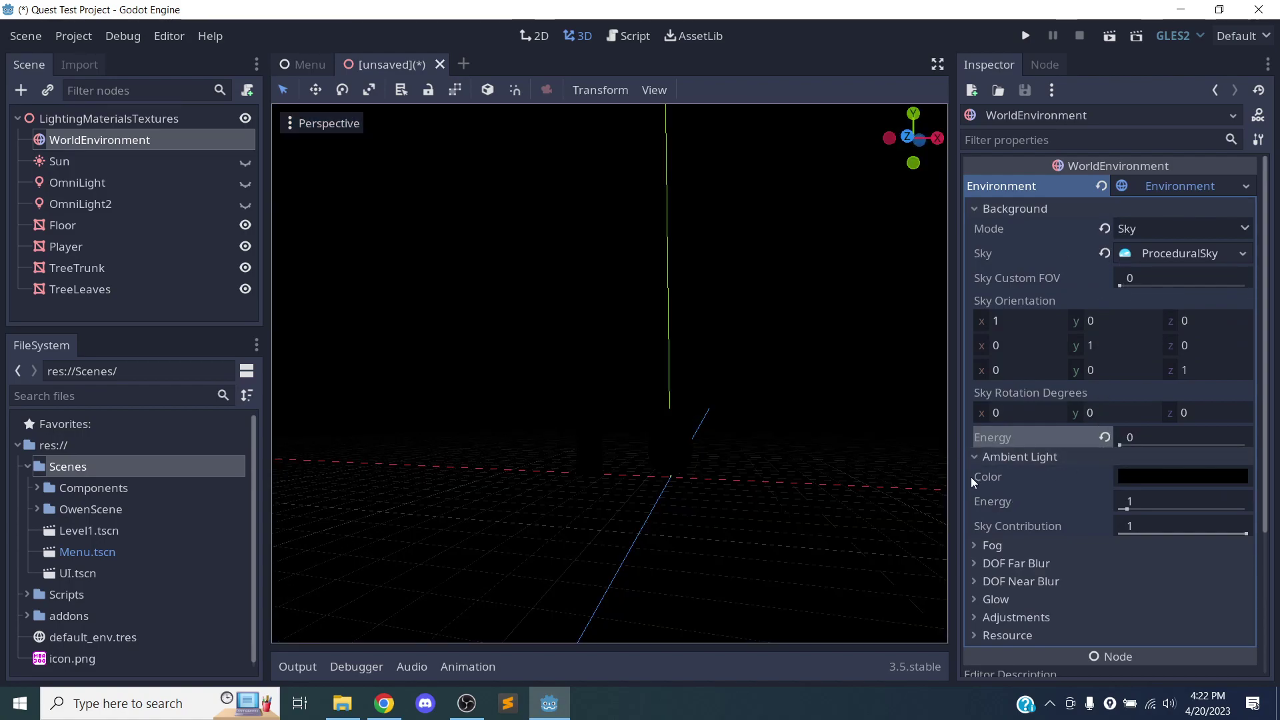
click(1147, 481)
drag(934, 133, 928, 173)
drag(1007, 200, 939, 130)
click(1071, 514)
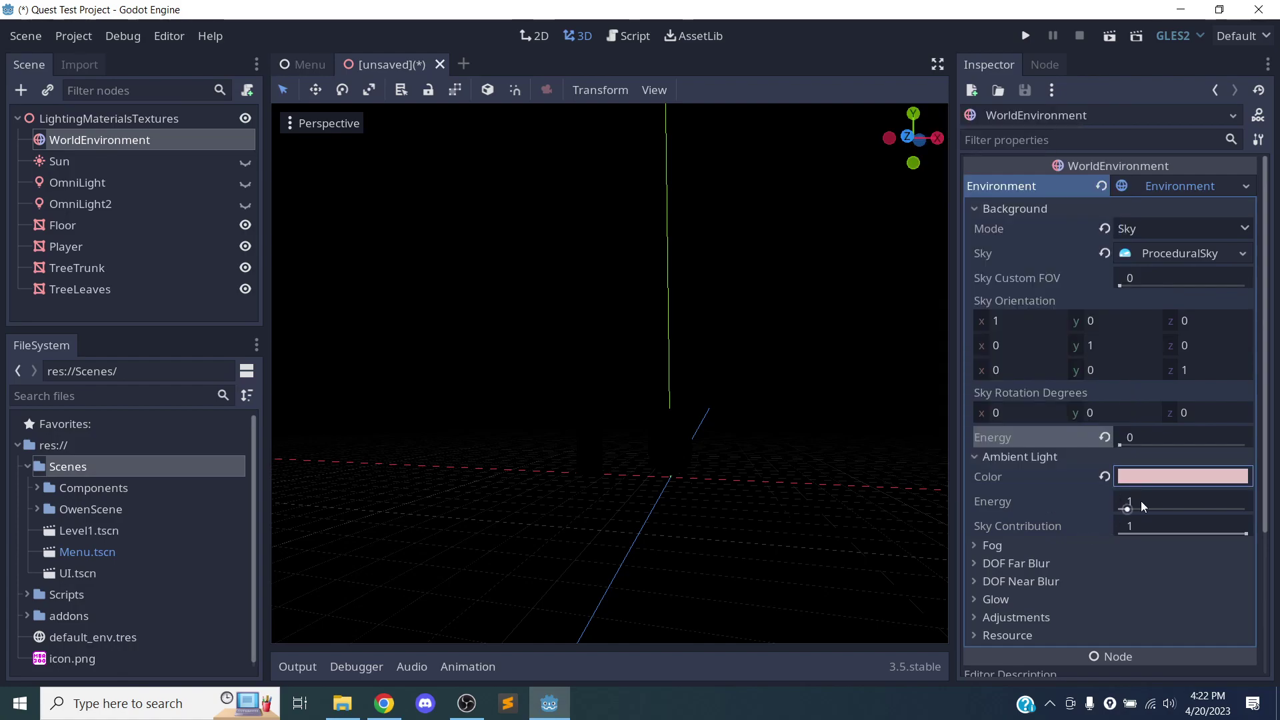
Raise the sky background's energy to about 1.01 and inspect the lit scene
scroll(1045, 475, down, 3)
middle_drag(670, 422, 568, 491)
drag(1126, 312, 1131, 317)
scroll(1127, 300, down, 2)
scroll(1113, 344, up, 3)
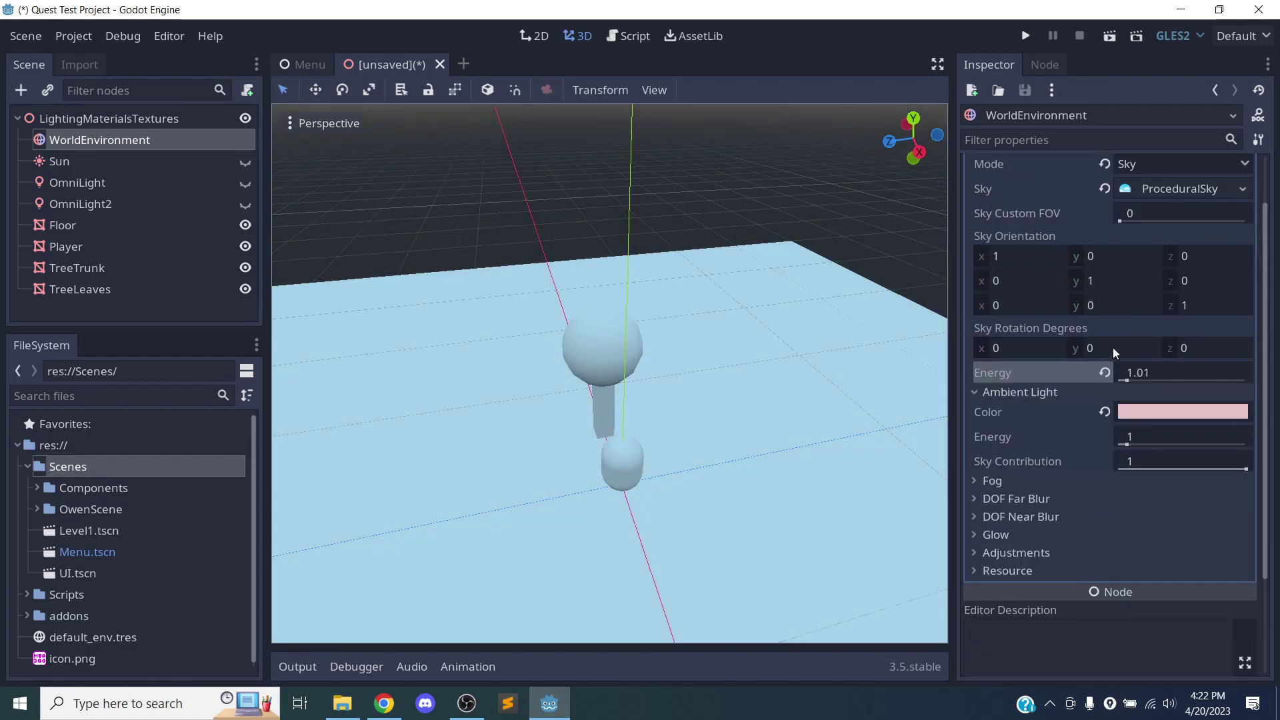
Lower the background energy to 0 and raise the ambient light energy to about 7.48
drag(1128, 381, 1118, 397)
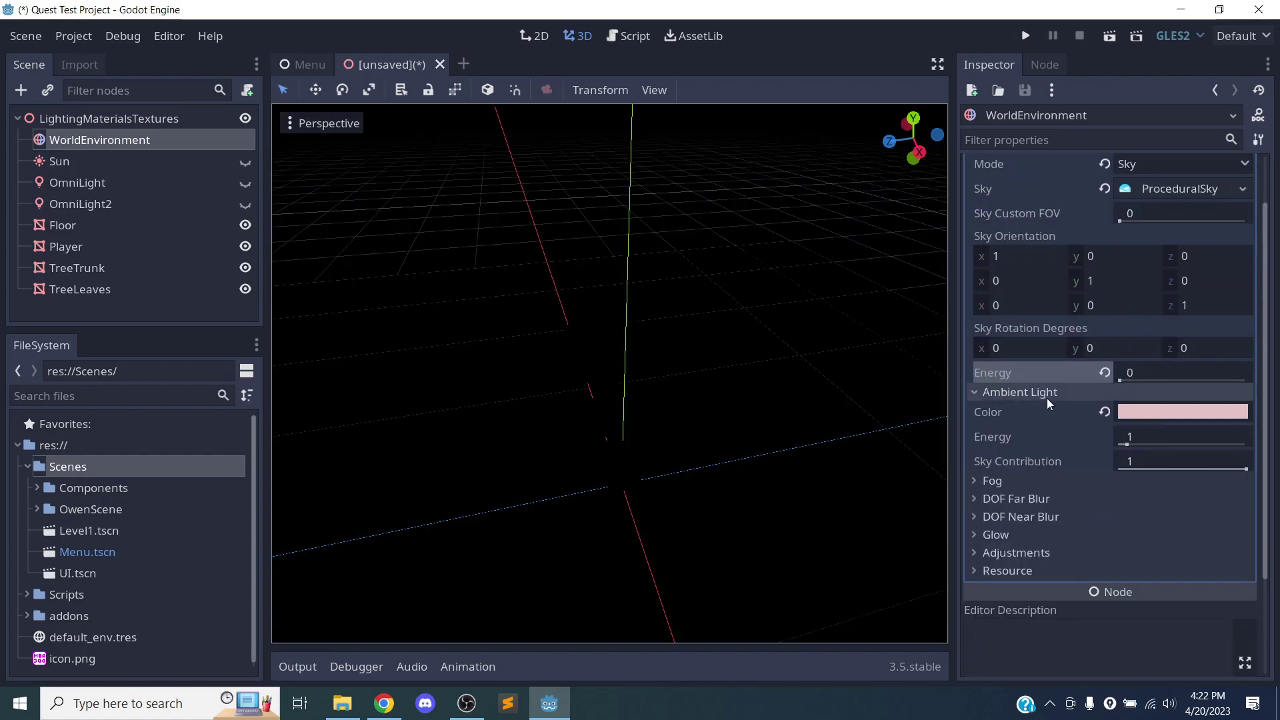
drag(1126, 444, 1177, 443)
middle_drag(933, 428, 278, 405)
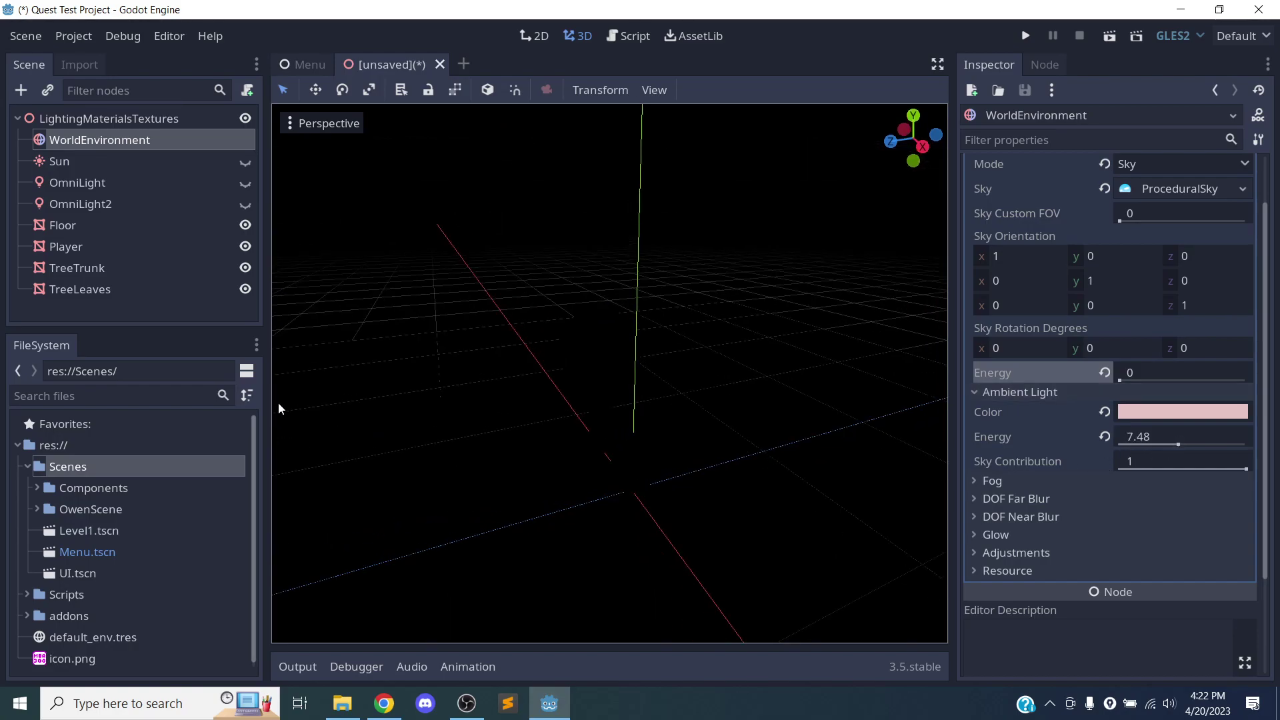
Change the ambient light color to near-white fffafa and inspect the scene
click(1181, 413)
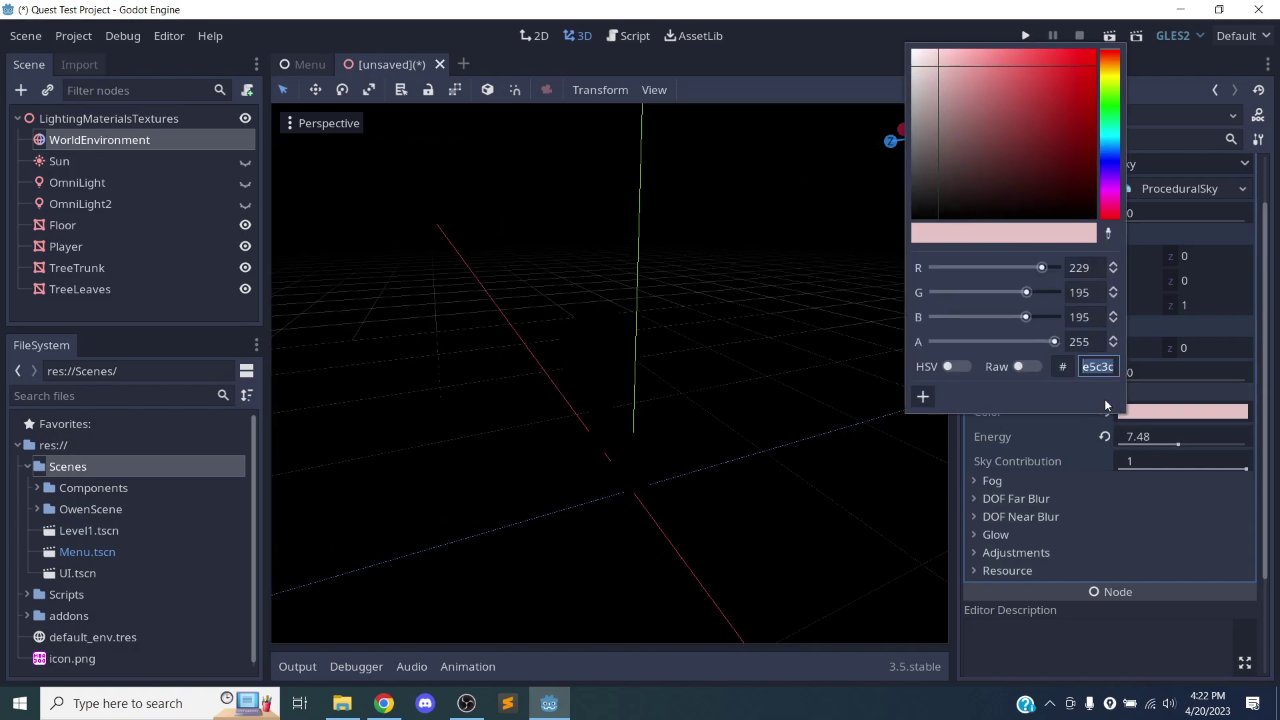
drag(1023, 186, 914, 49)
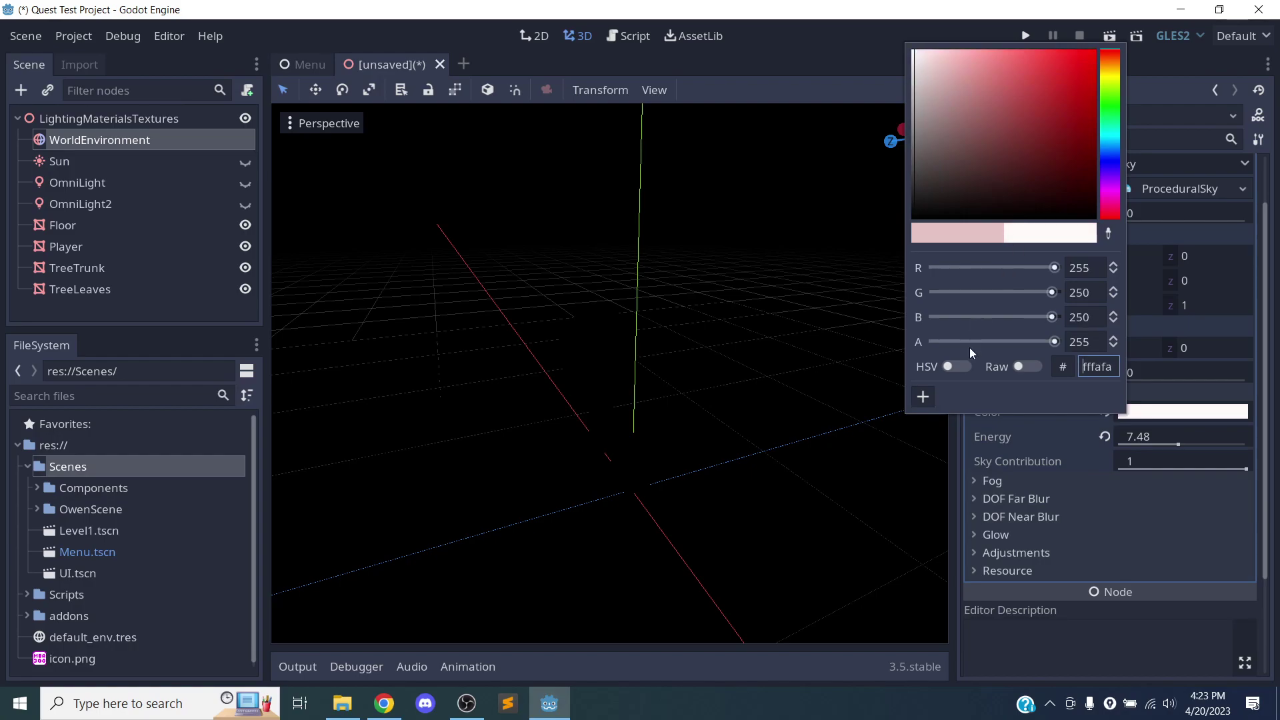
click(1043, 480)
click(1011, 481)
middle_drag(898, 444, 726, 454)
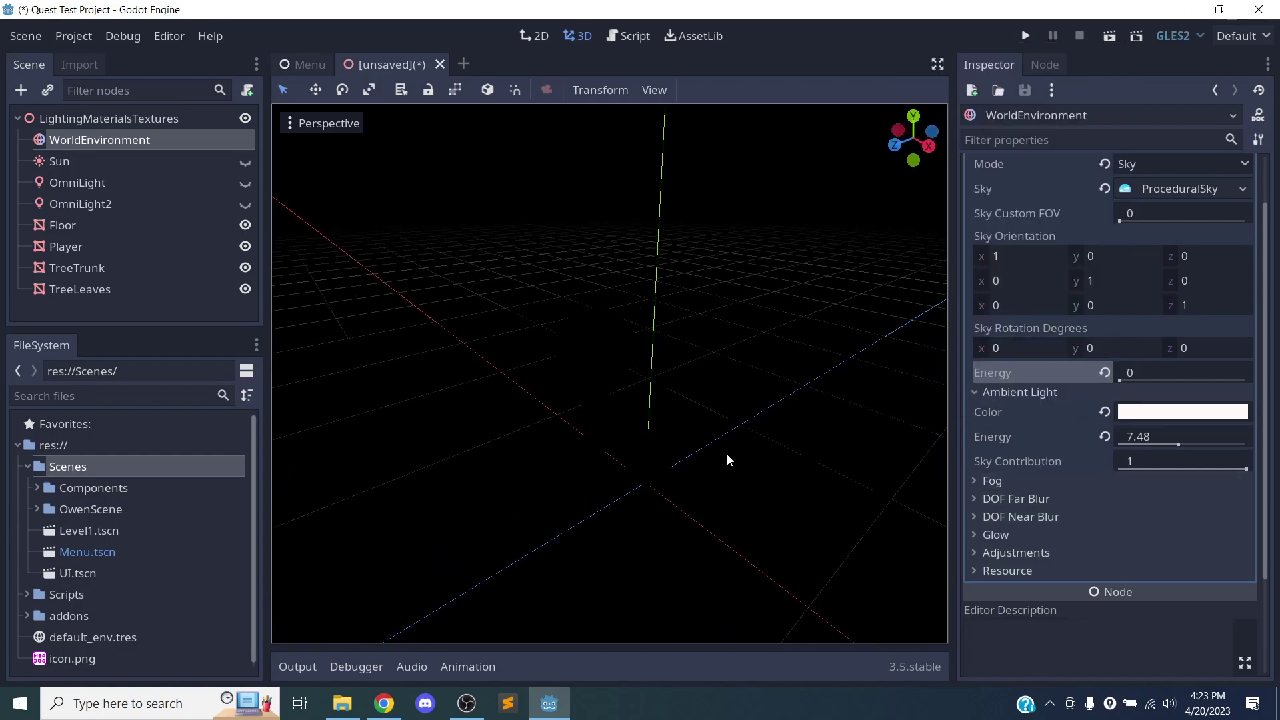
Reset both the background energy and the ambient light energy to their default of 1
click(1106, 372)
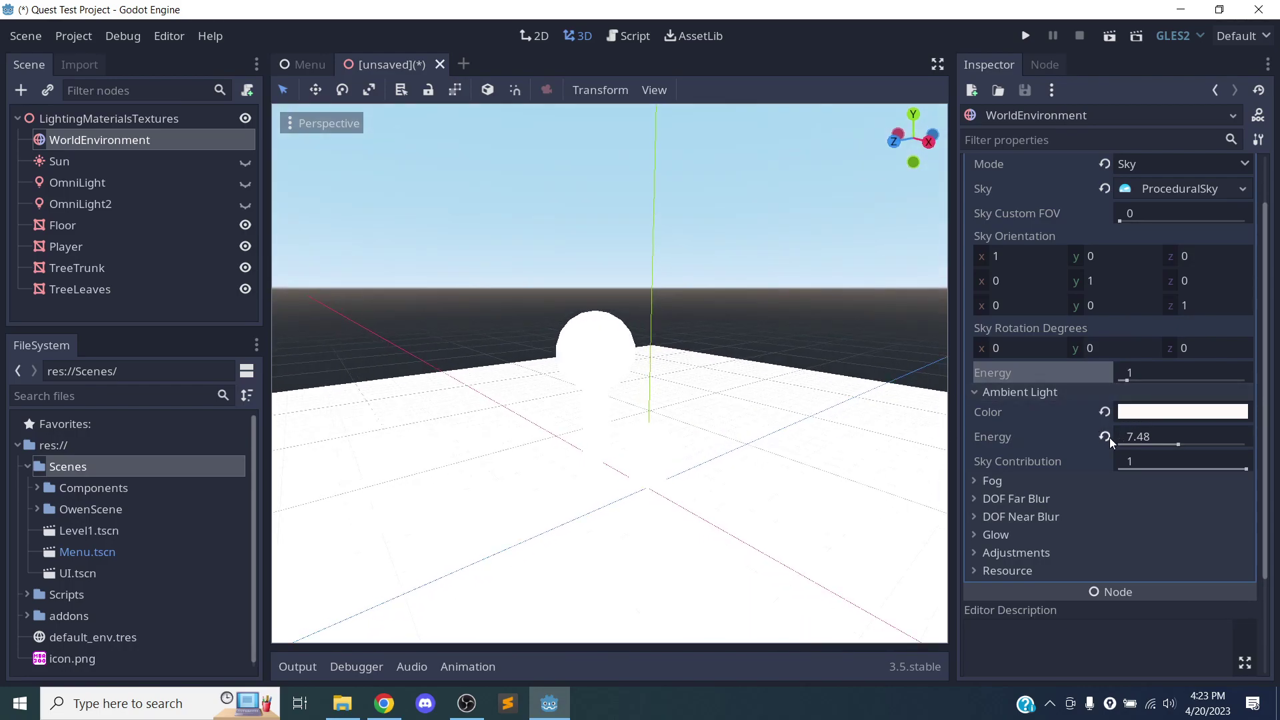
click(1105, 436)
scroll(691, 433, down, 3)
scroll(720, 450, up, 20)
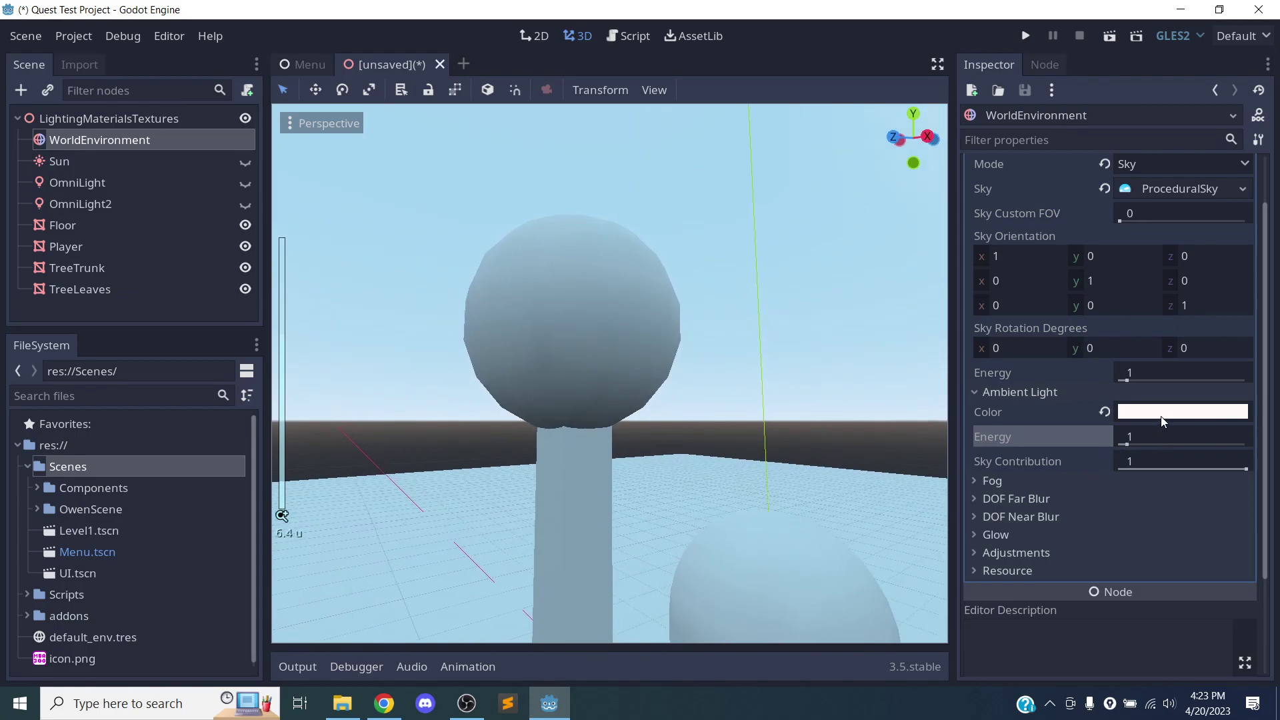
Change the ambient light color to bright yellow f9ff05
click(1156, 412)
drag(1103, 85, 1093, 49)
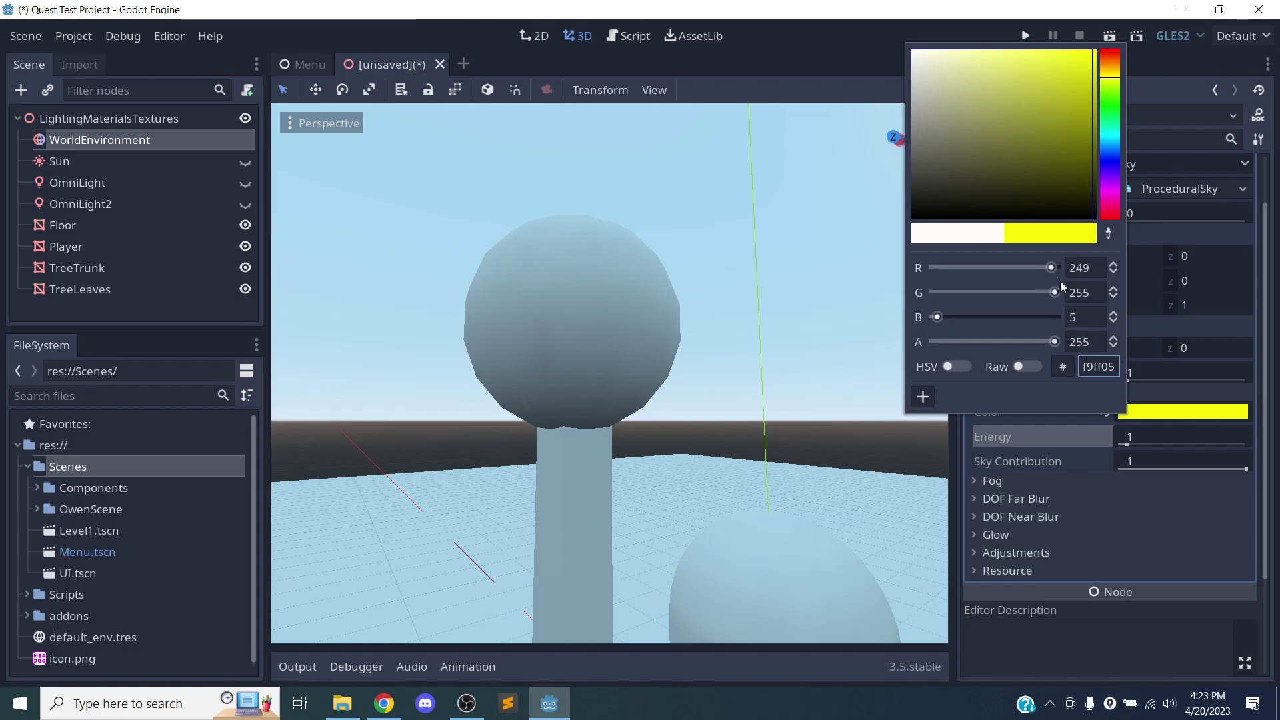
Lower the ambient light's sky contribution to 0 and inspect how the scene is lit
click(1235, 390)
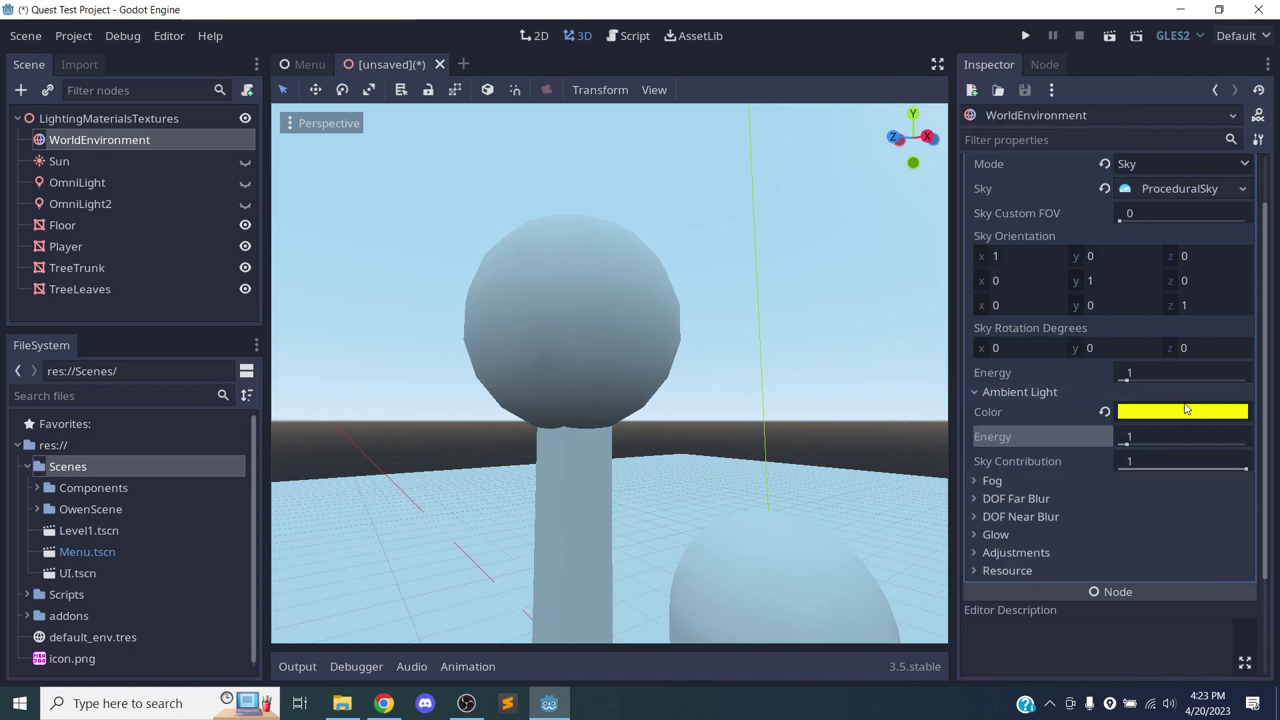
middle_drag(520, 403, 542, 422)
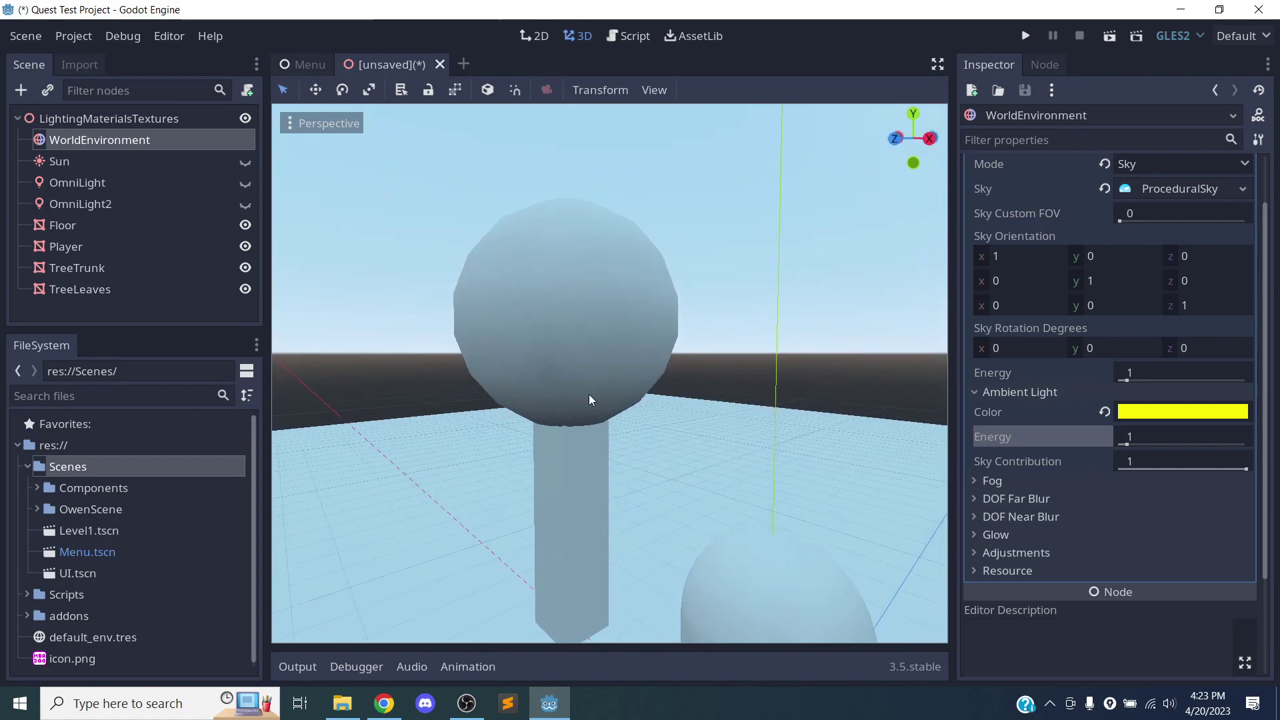
drag(1246, 470, 1106, 466)
scroll(1027, 410, up, 2)
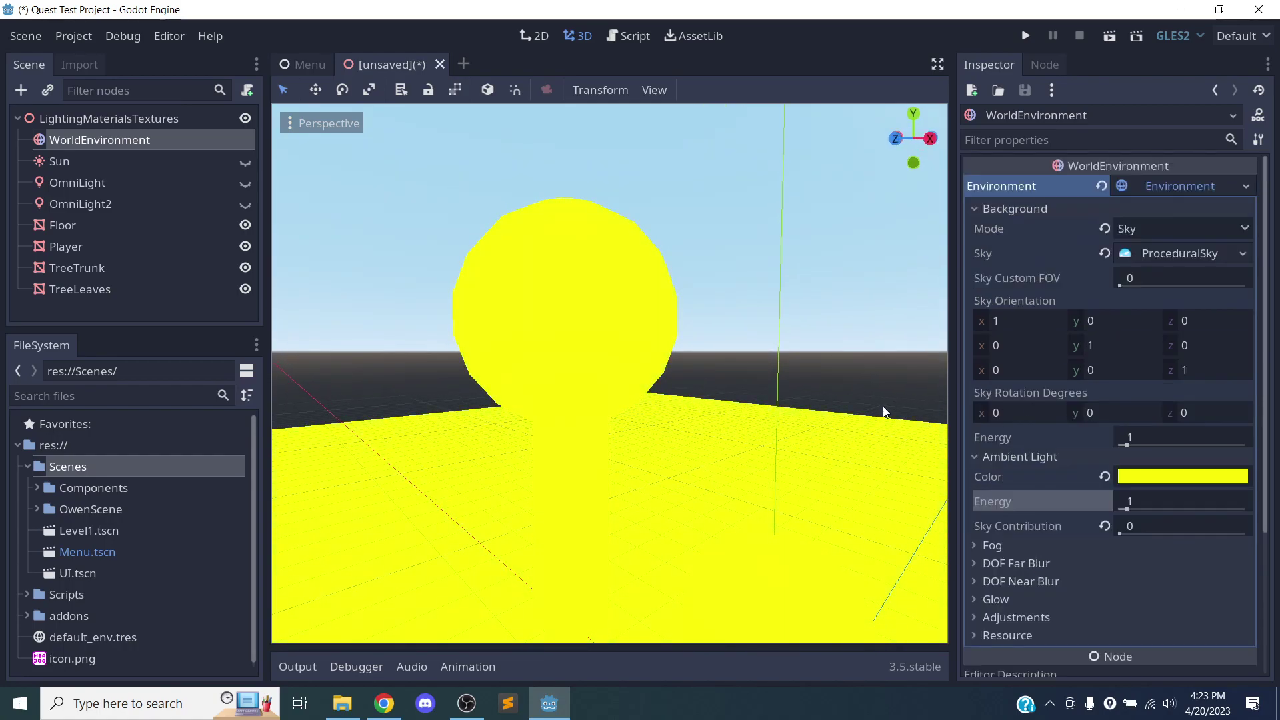
scroll(1125, 481, down, 5)
middle_drag(712, 435, 641, 465)
scroll(642, 465, up, 8)
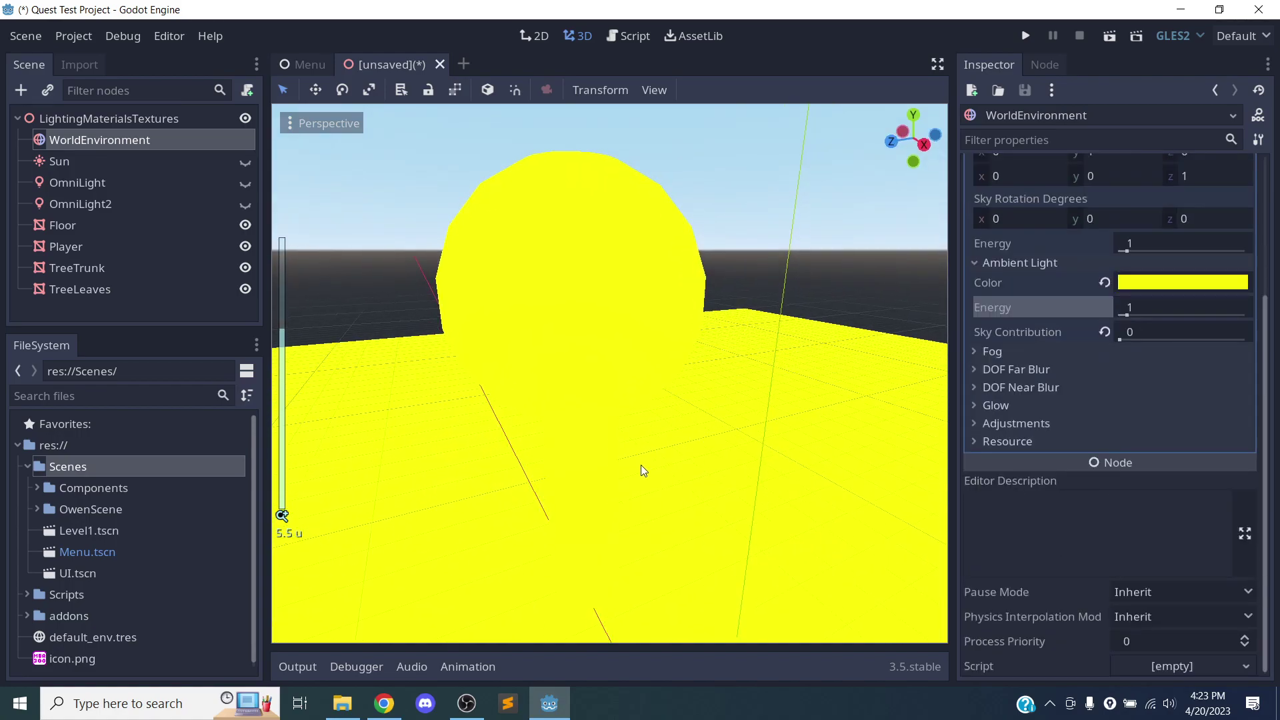
scroll(650, 458, down, 12)
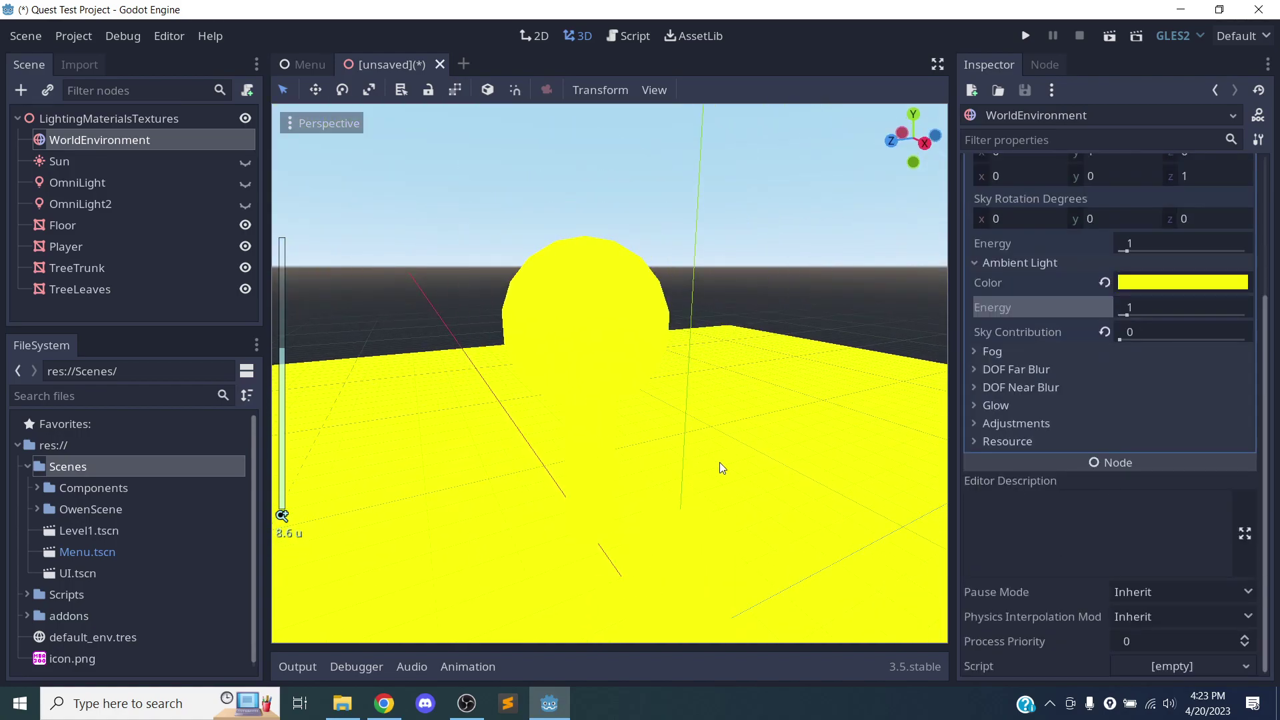
Reset the ambient light color and pick a muted red instead
click(1103, 283)
click(1127, 286)
click(926, 76)
drag(925, 77, 987, 110)
middle_drag(699, 351, 699, 320)
Change the ambient light color to black (RGB 0, 0, 0)
click(1183, 283)
drag(965, 150, 892, 172)
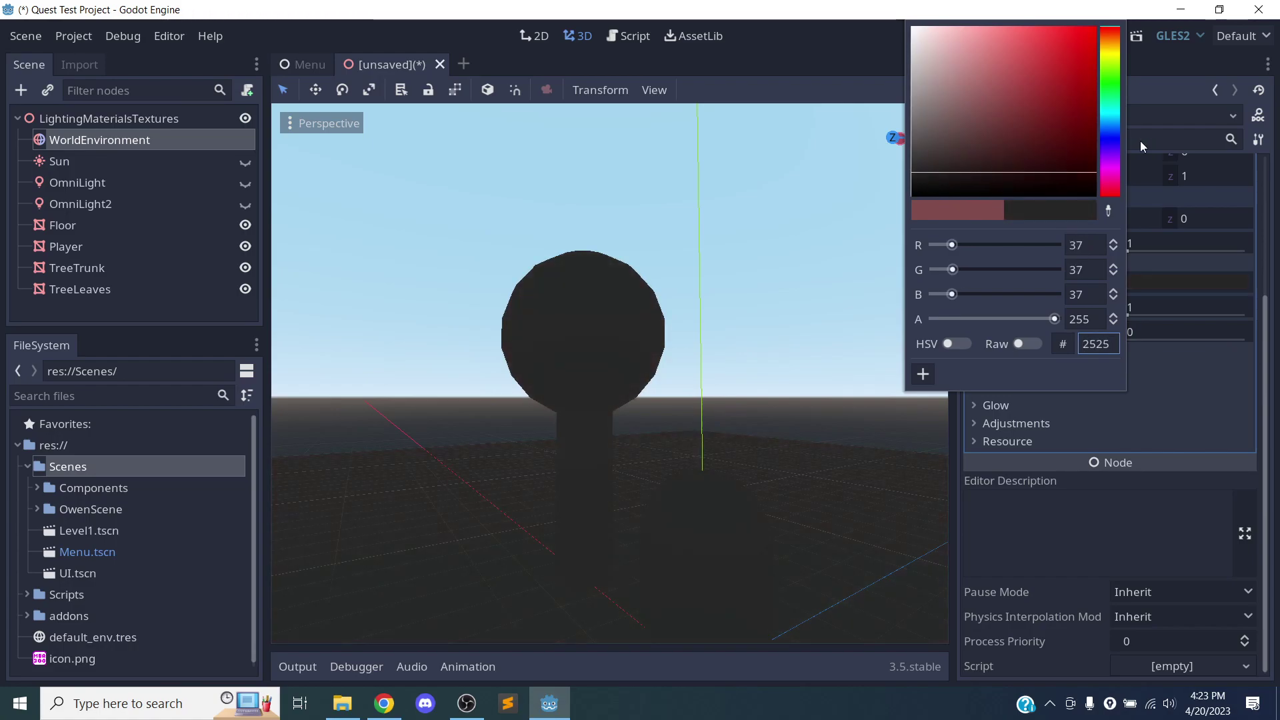
click(1108, 131)
drag(975, 150, 1058, 146)
drag(1107, 107, 872, 200)
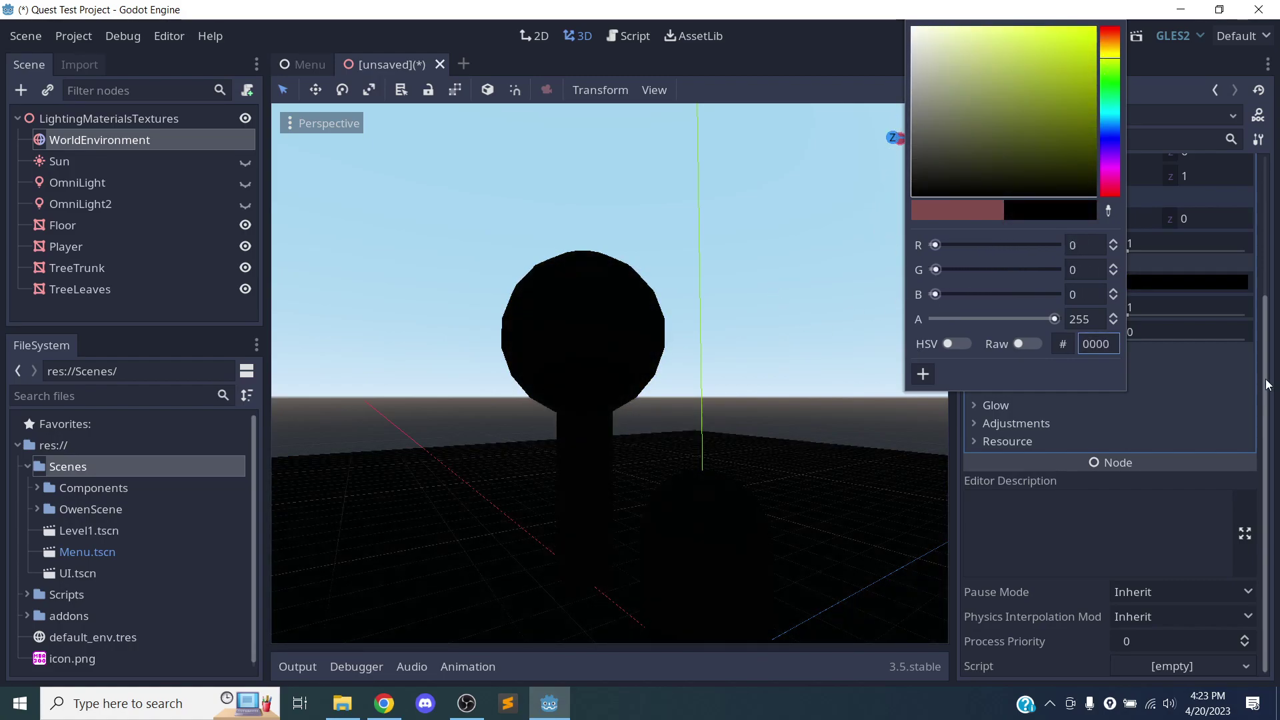
click(1222, 365)
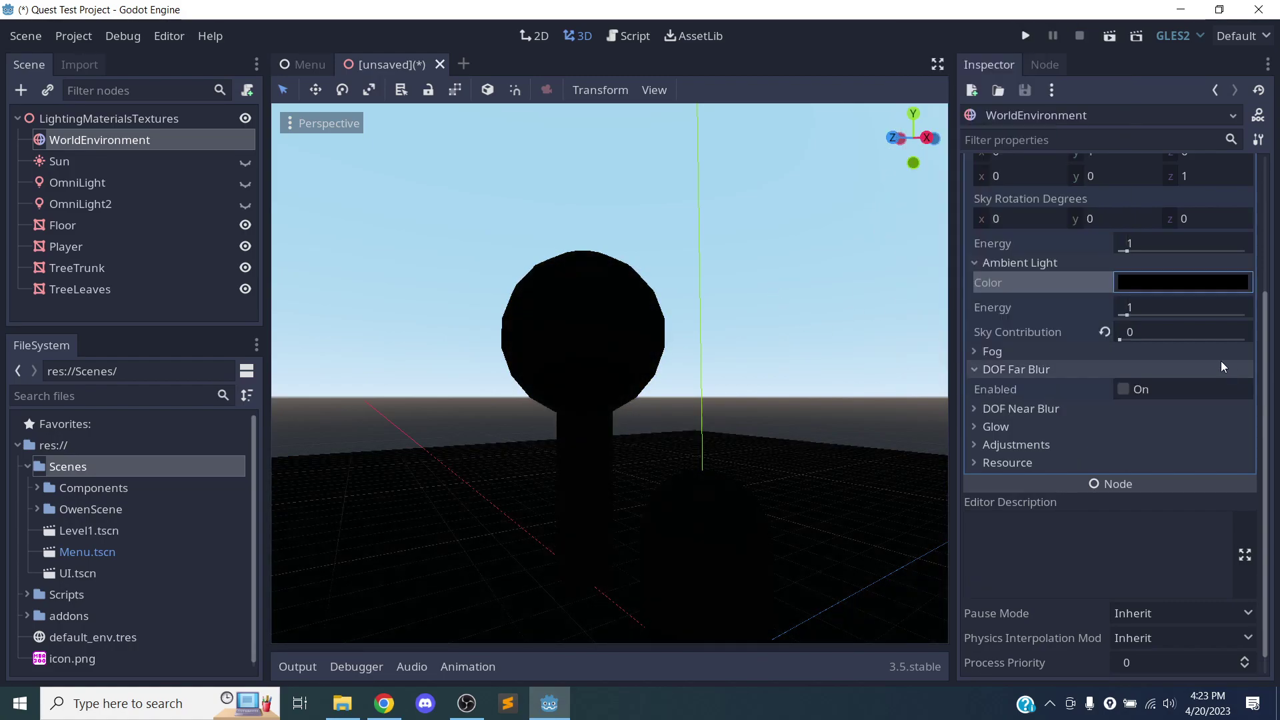
Reset the ambient light's sky contribution to its default of 1 and collapse the ambient light settings
click(1105, 332)
middle_drag(728, 394, 762, 434)
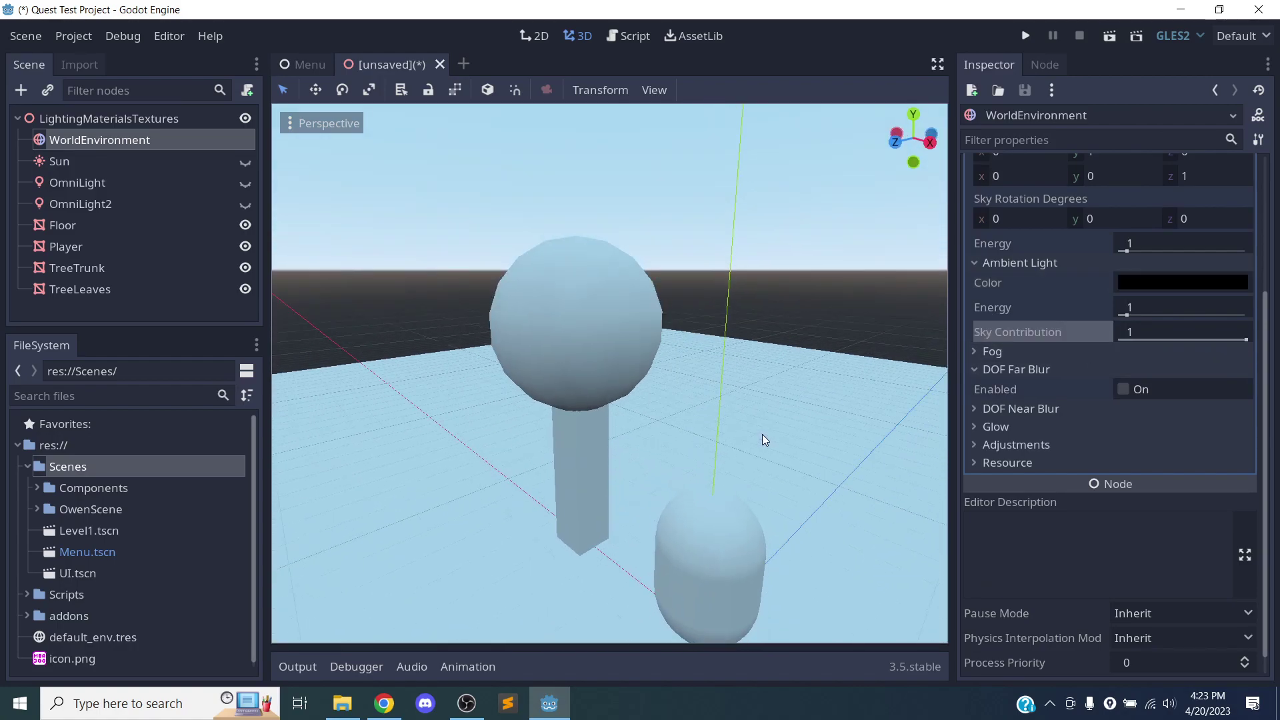
scroll(762, 434, down, 2)
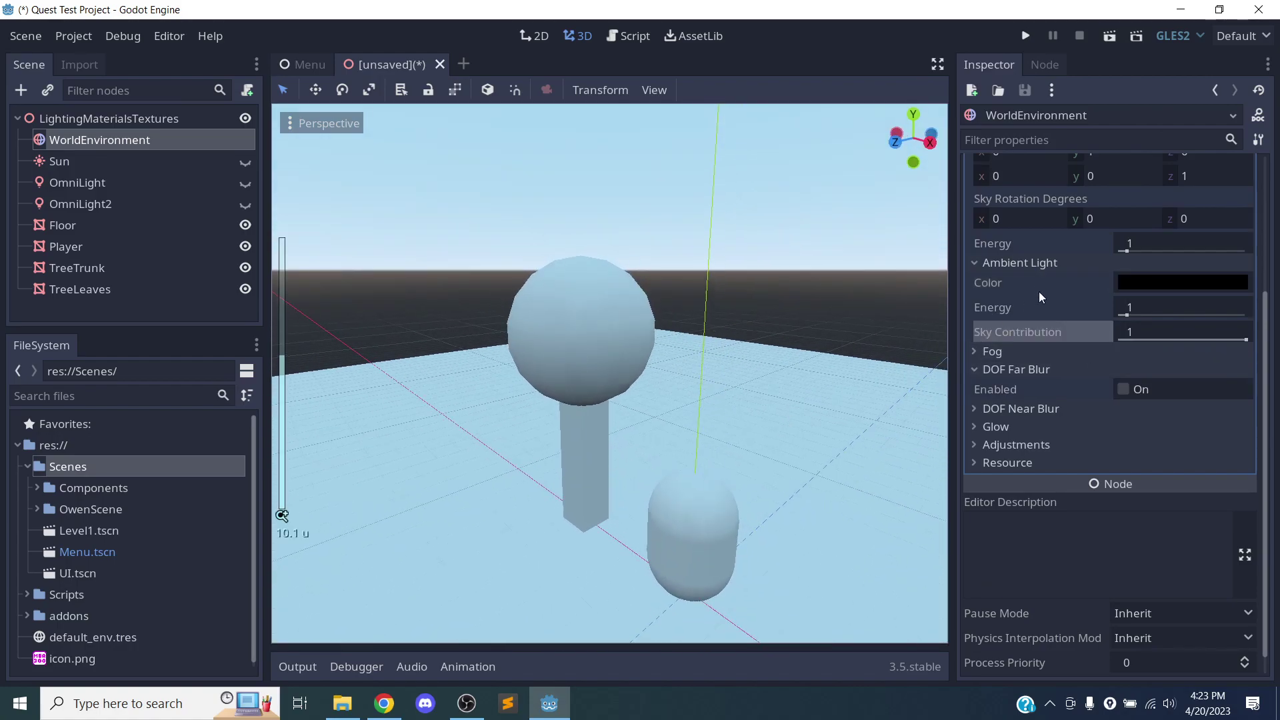
click(1022, 261)
Enable fog in the world environment and inspect the scene from farther away
click(1062, 326)
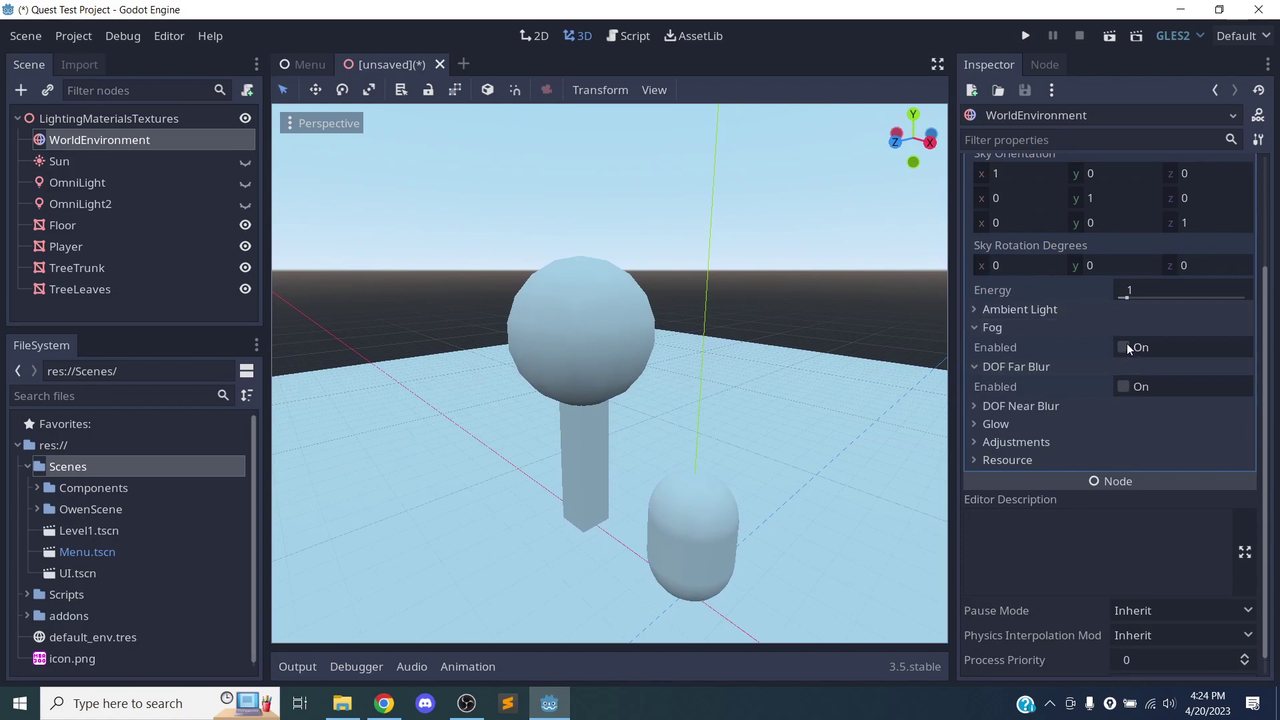
click(1125, 348)
scroll(684, 370, down, 2)
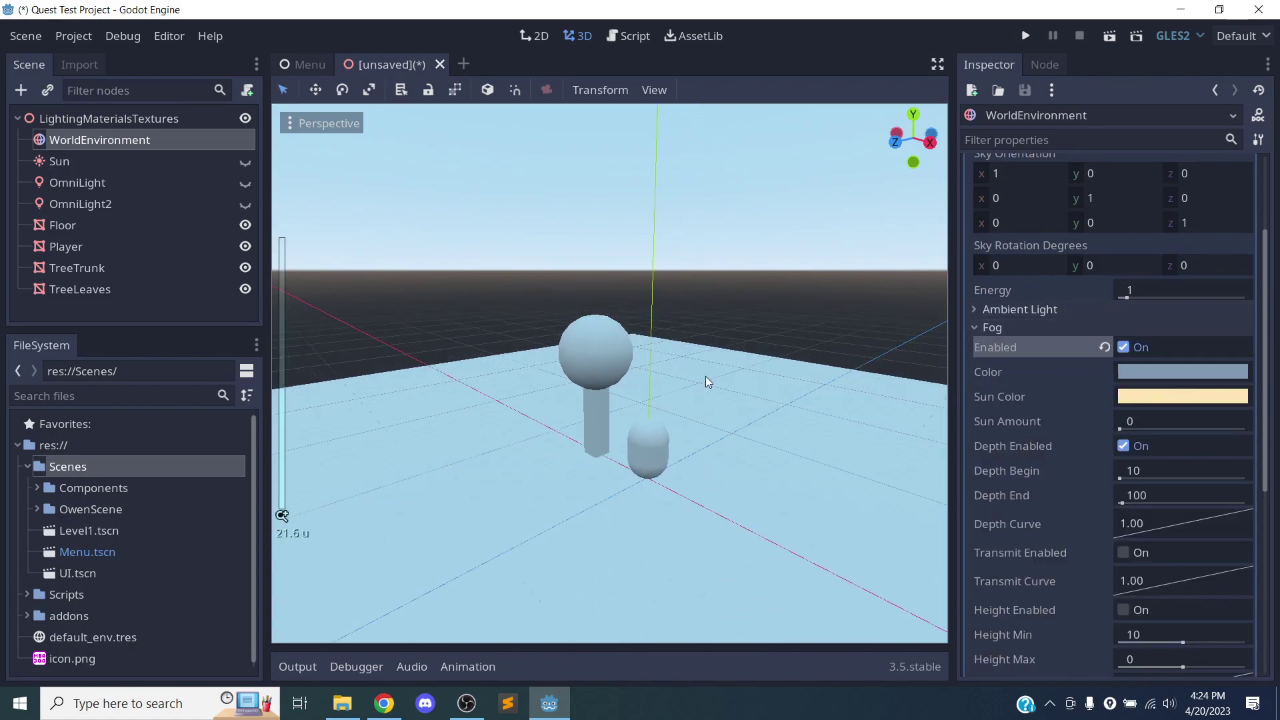
scroll(708, 376, down, 5)
scroll(701, 385, up, 4)
scroll(684, 390, up, 3)
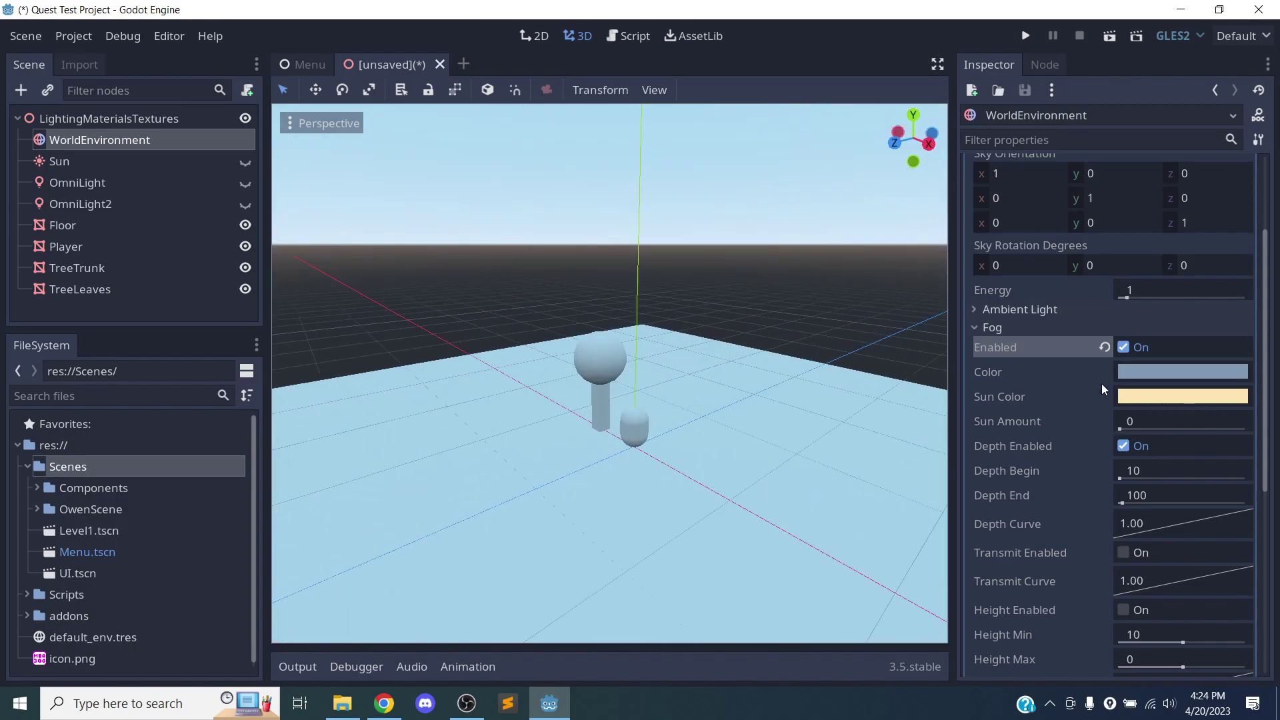
middle_drag(929, 386, 688, 476)
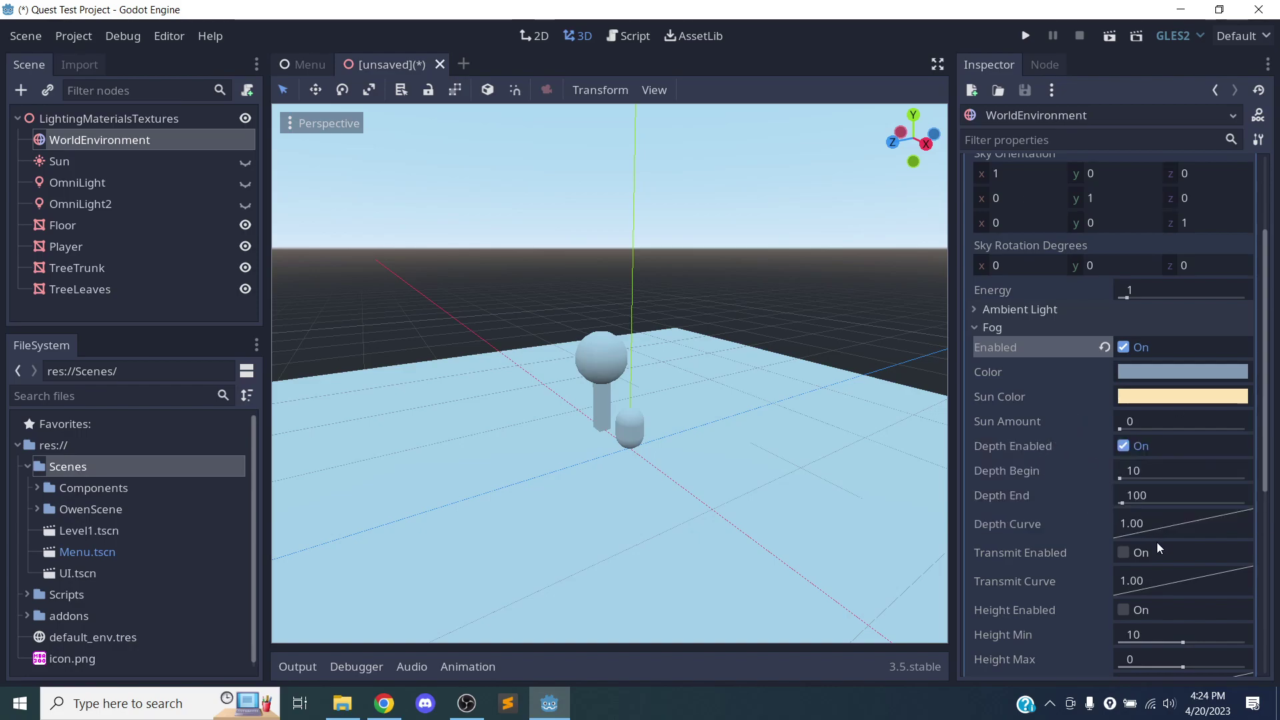
Set the fog's depth end to 20 and check the effect at near and far distances
click(1155, 494)
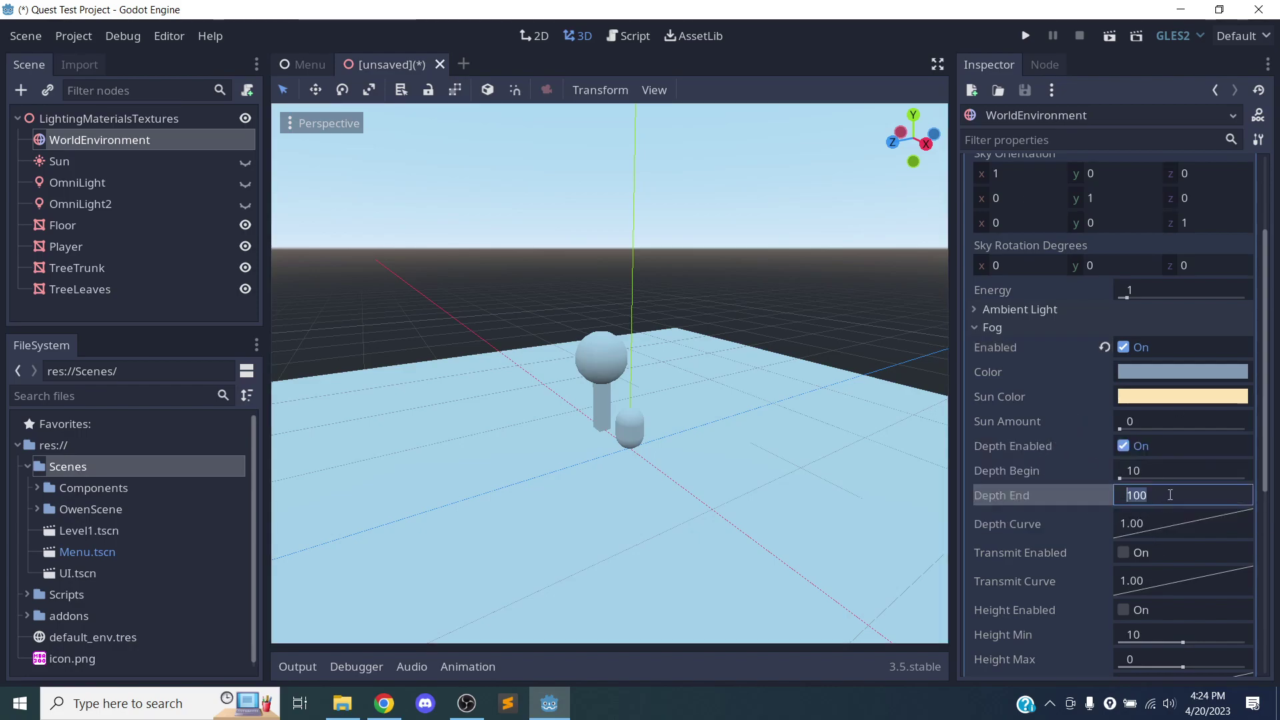
text(20)
key(Return)
scroll(578, 425, up, 8)
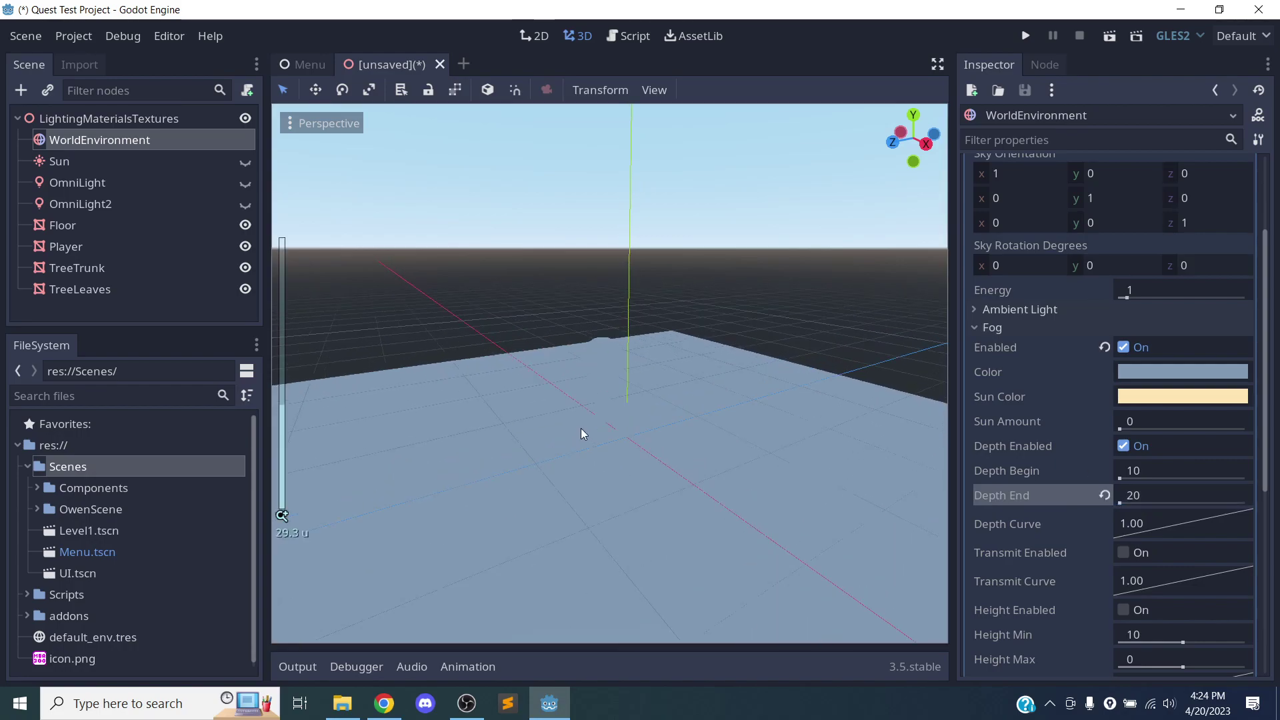
middle_drag(657, 454, 624, 480)
scroll(676, 433, up, 6)
scroll(676, 434, down, 8)
scroll(622, 490, up, 5)
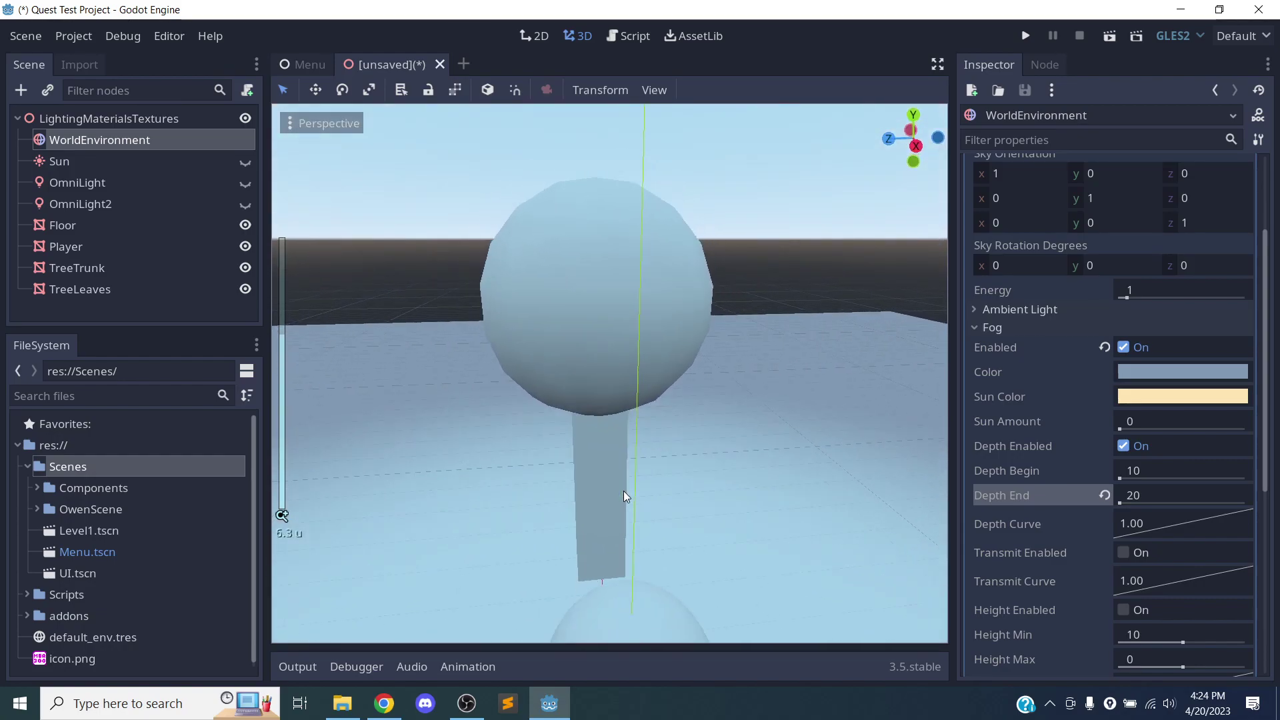
scroll(622, 492, down, 16)
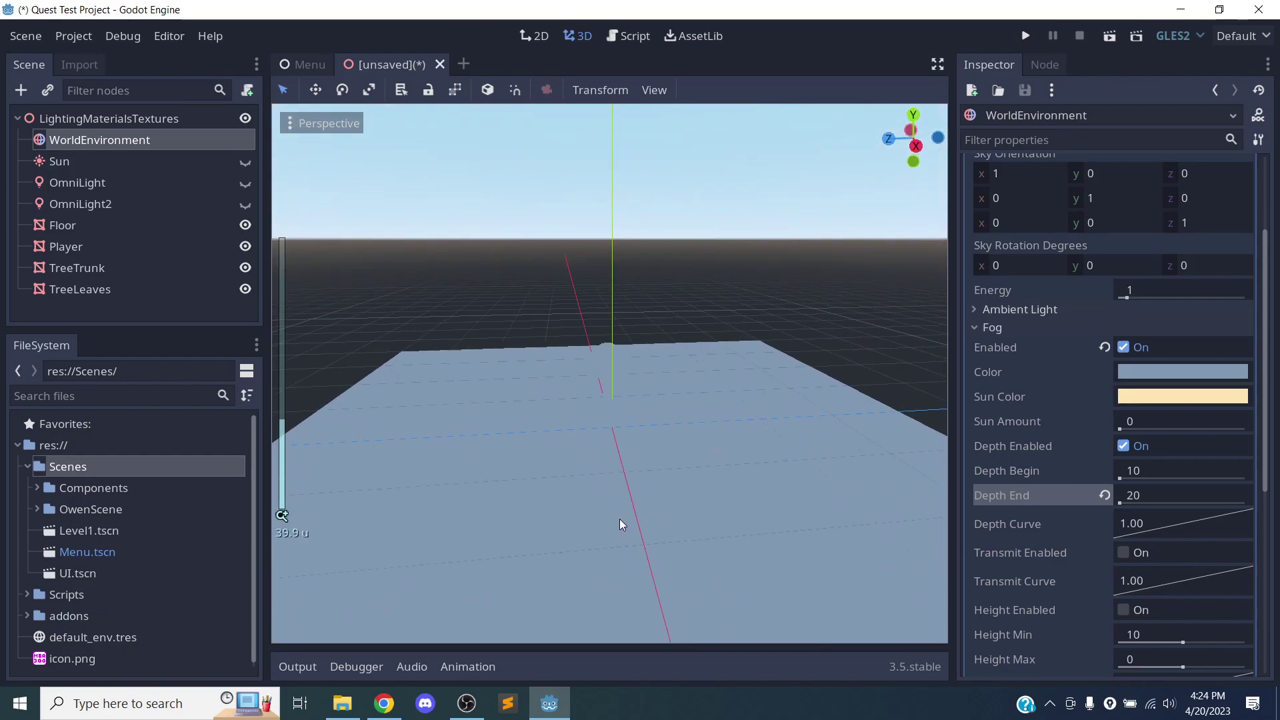
scroll(618, 517, up, 13)
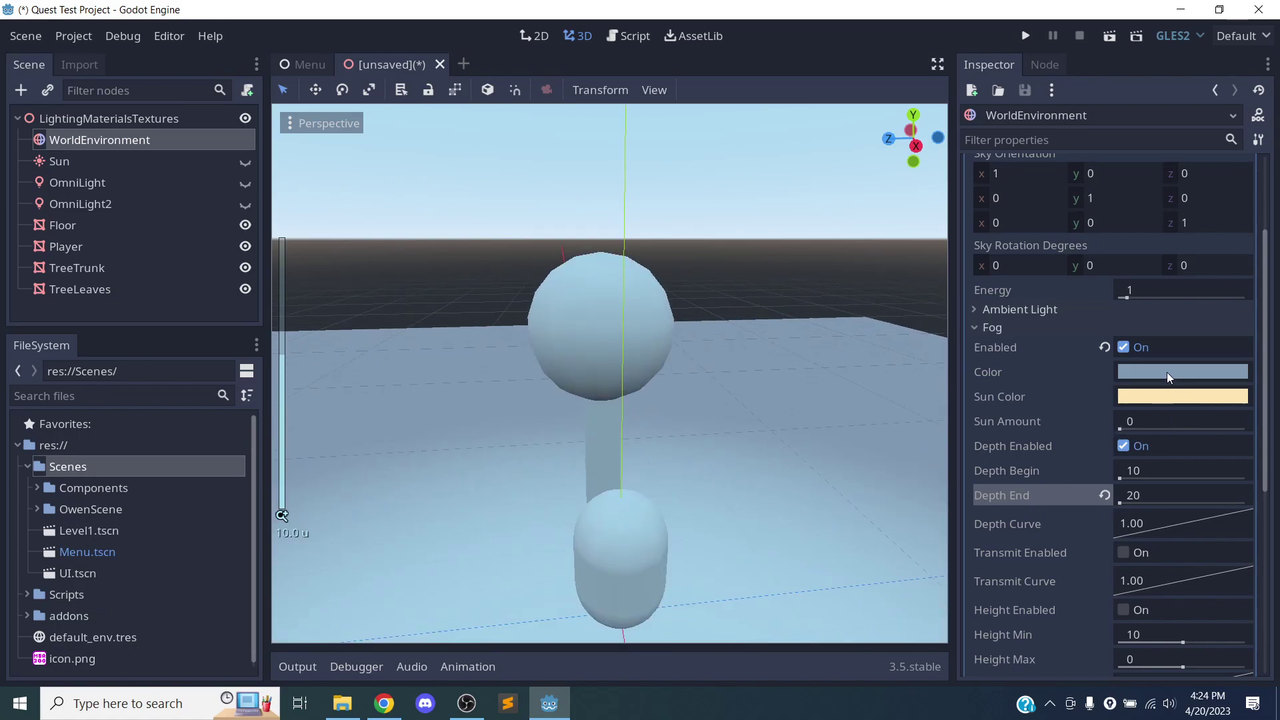
Change the fog color to a dark slate blue
click(1167, 373)
drag(968, 80, 987, 152)
click(724, 384)
click(724, 392)
Examine the dark fog around the tree and player from several distances and angles
scroll(725, 394, down, 10)
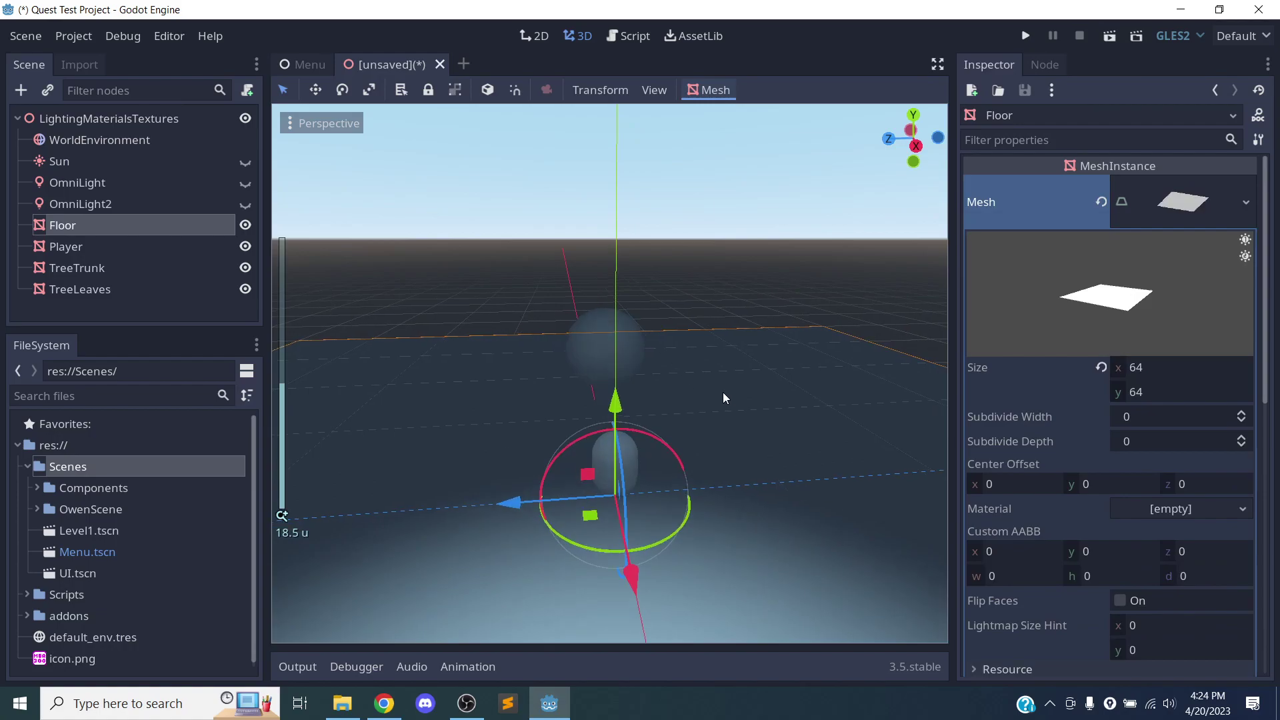
scroll(724, 393, up, 10)
middle_drag(724, 403, 888, 394)
scroll(845, 423, down, 9)
scroll(790, 436, up, 6)
middle_drag(798, 445, 729, 388)
scroll(497, 409, down, 12)
scroll(497, 397, up, 8)
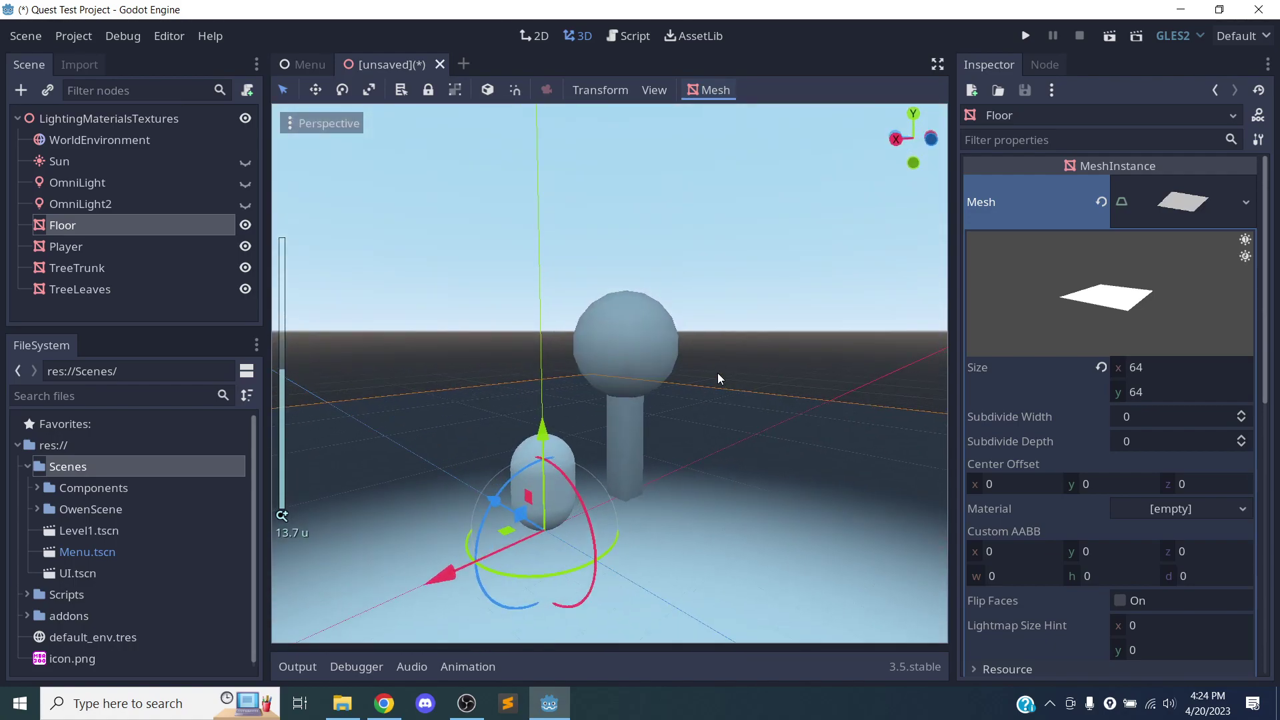
scroll(570, 450, up, 4)
middle_drag(570, 450, 861, 442)
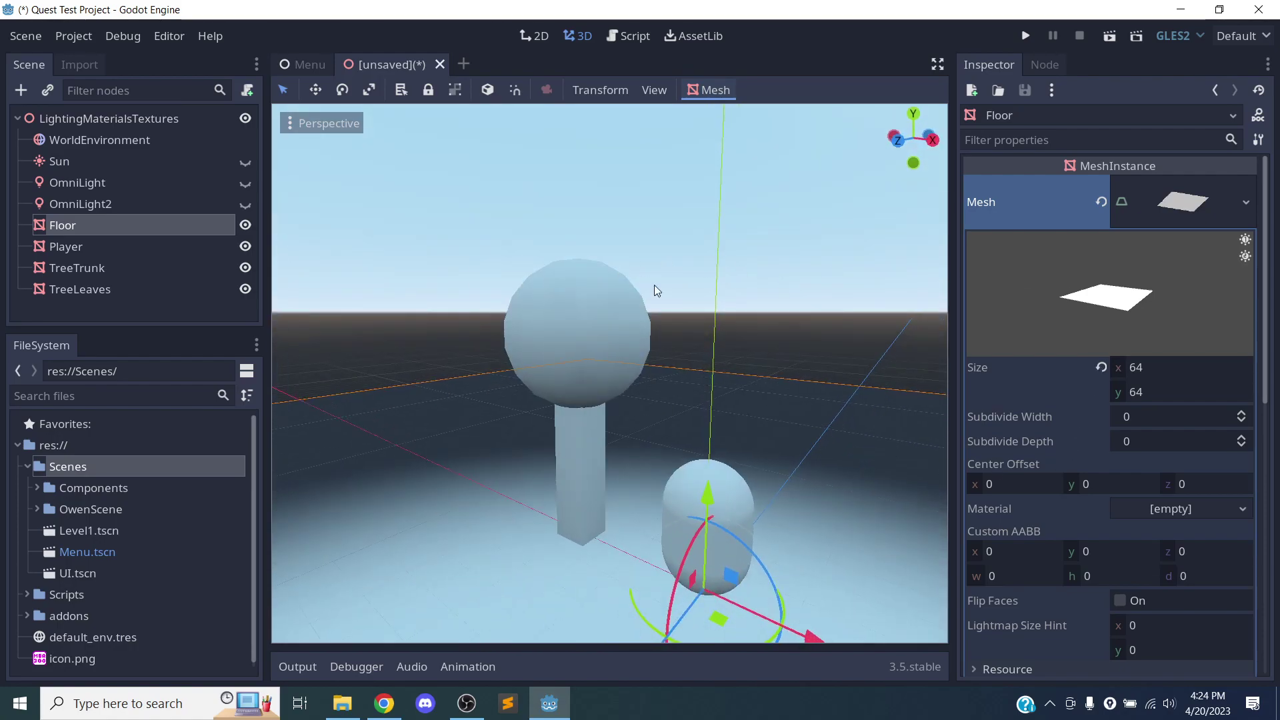
Turn off the WorldEnvironment's fog and collapse the fog and far blur settings
click(100, 140)
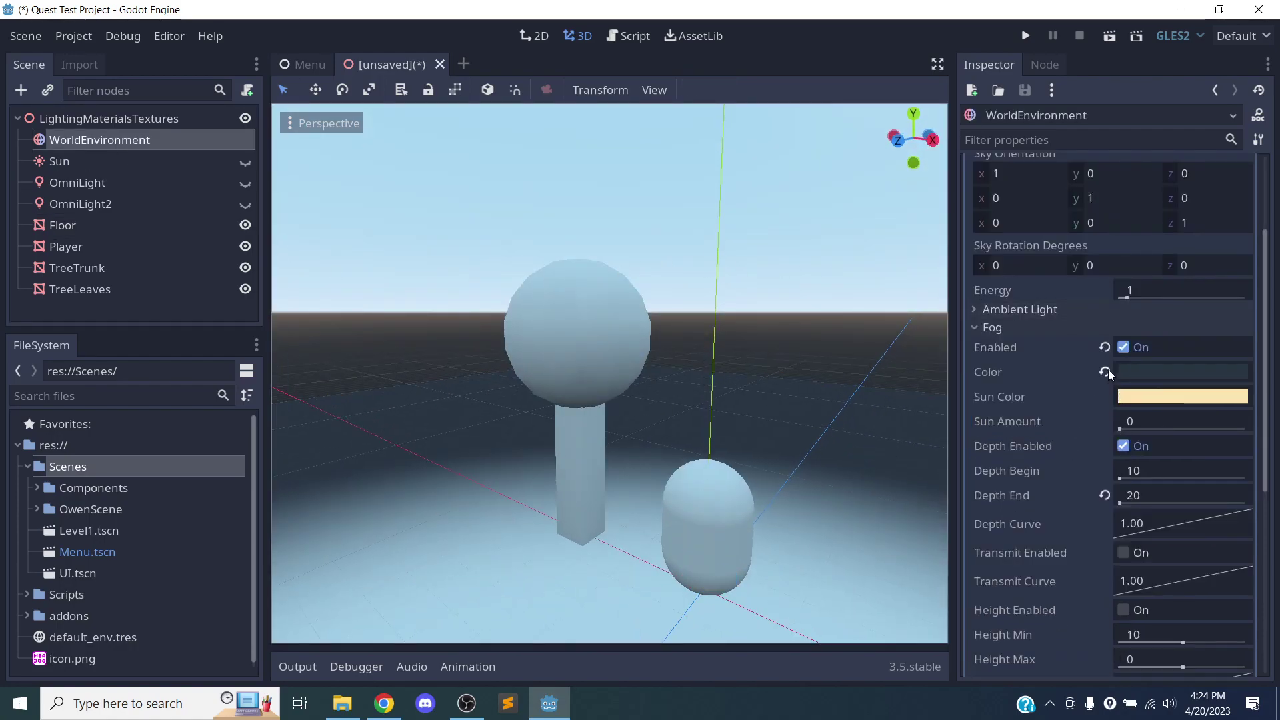
click(1123, 348)
click(1026, 328)
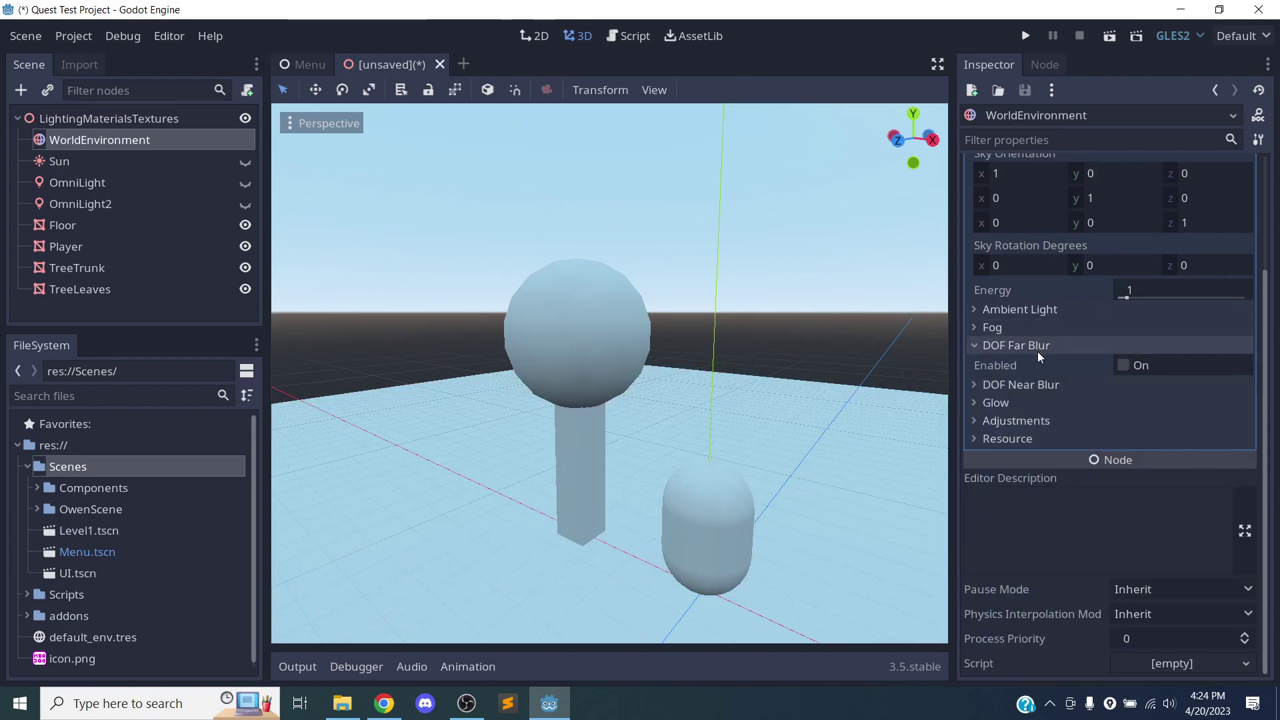
click(1031, 346)
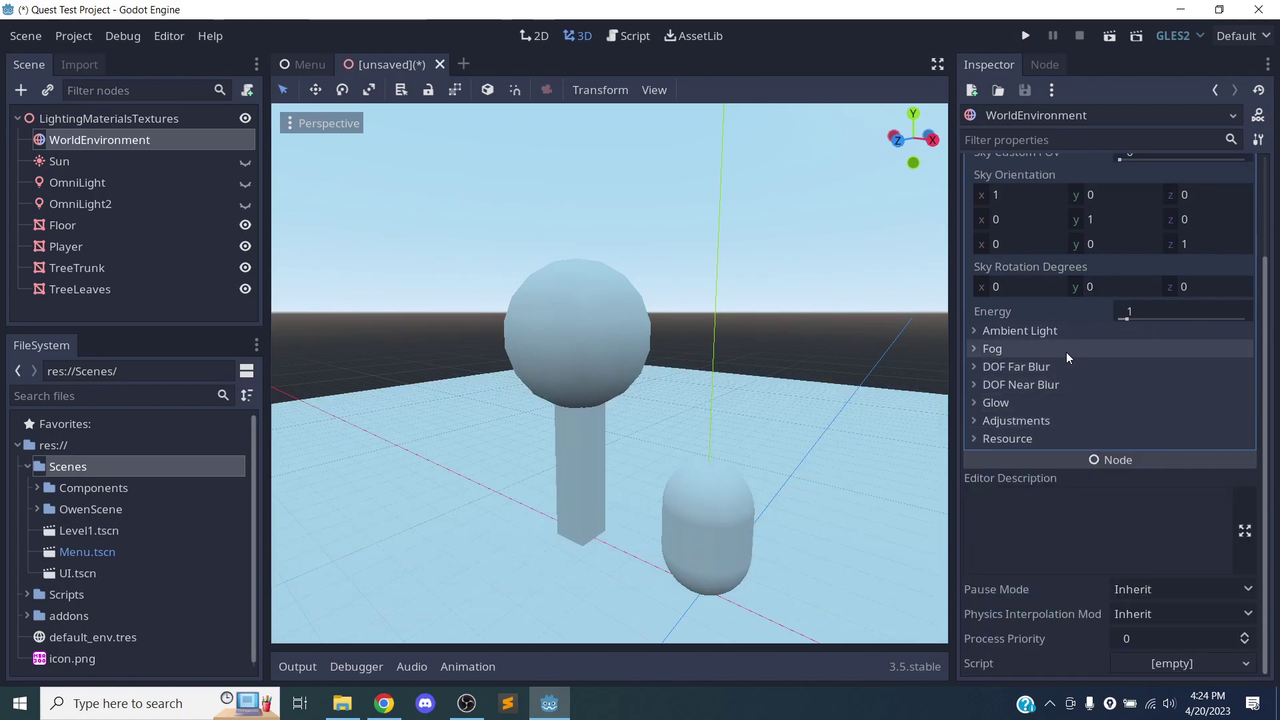
Enable the environment's adjustments, raise the contrast to 4.95 and inspect the scene
click(1019, 421)
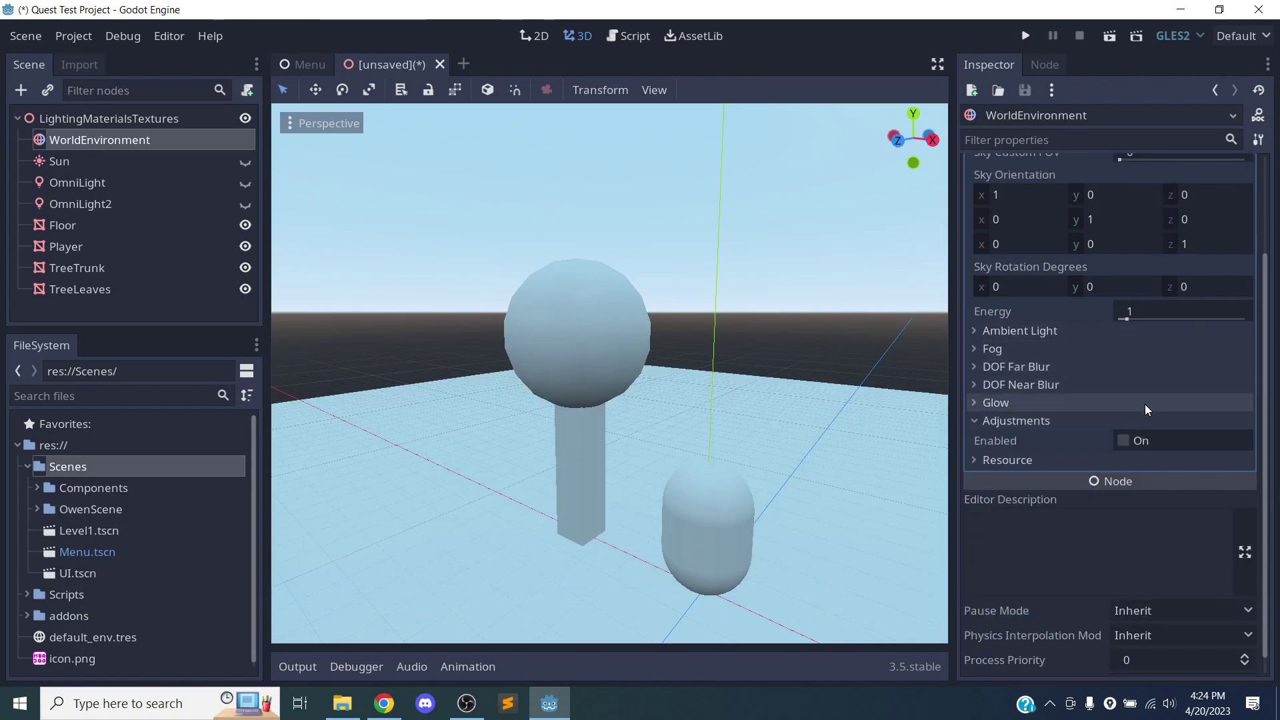
click(1123, 440)
scroll(1134, 419, down, 3)
drag(1135, 353, 1198, 375)
middle_drag(754, 424, 562, 509)
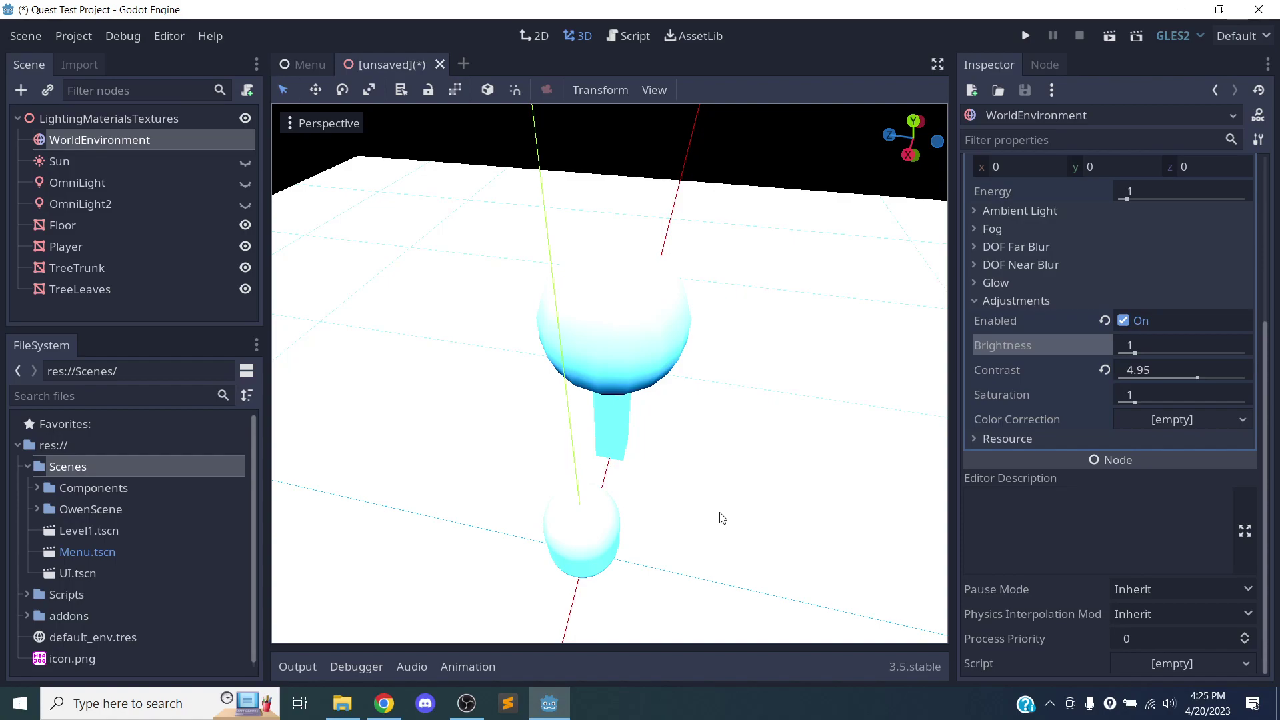
Reset the contrast and saturation adjustments to their default of 1, trying out their sliders in between
click(1105, 370)
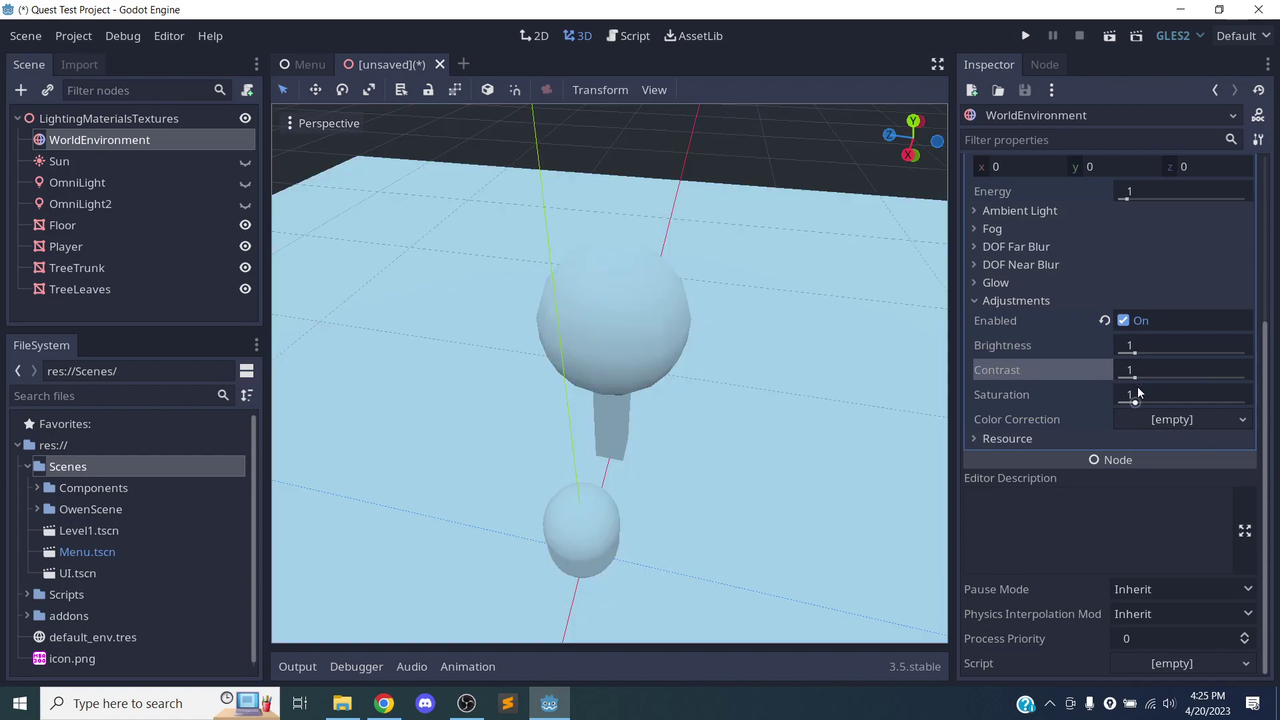
drag(1134, 377, 1139, 404)
click(1105, 371)
click(1105, 395)
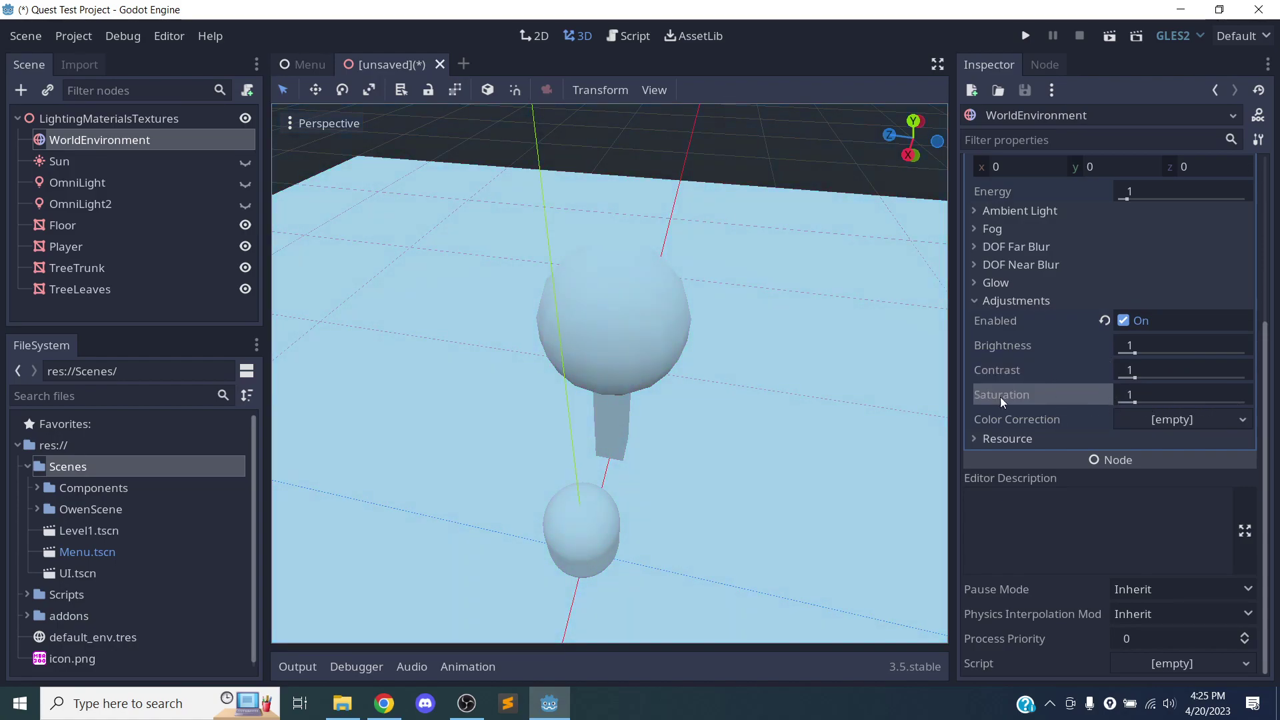
Assign a new GradientTexture containing a new Gradient as the adjustments' color correction
click(1239, 419)
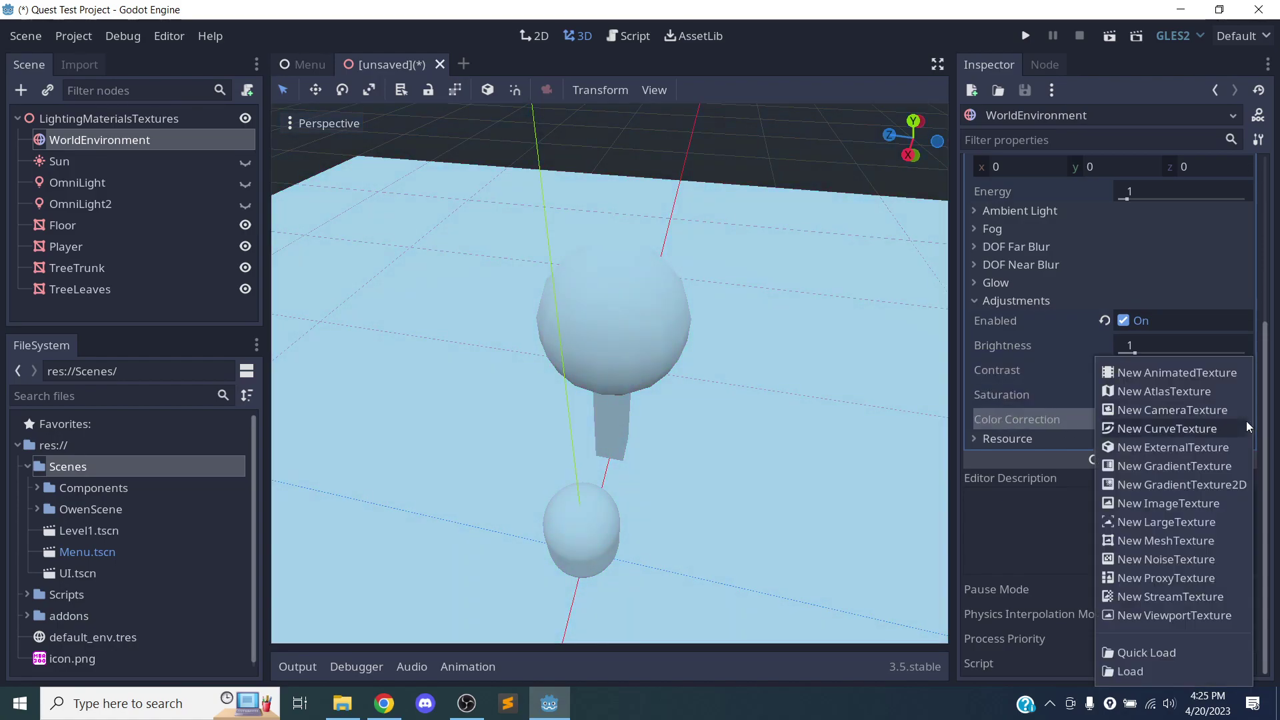
click(1183, 483)
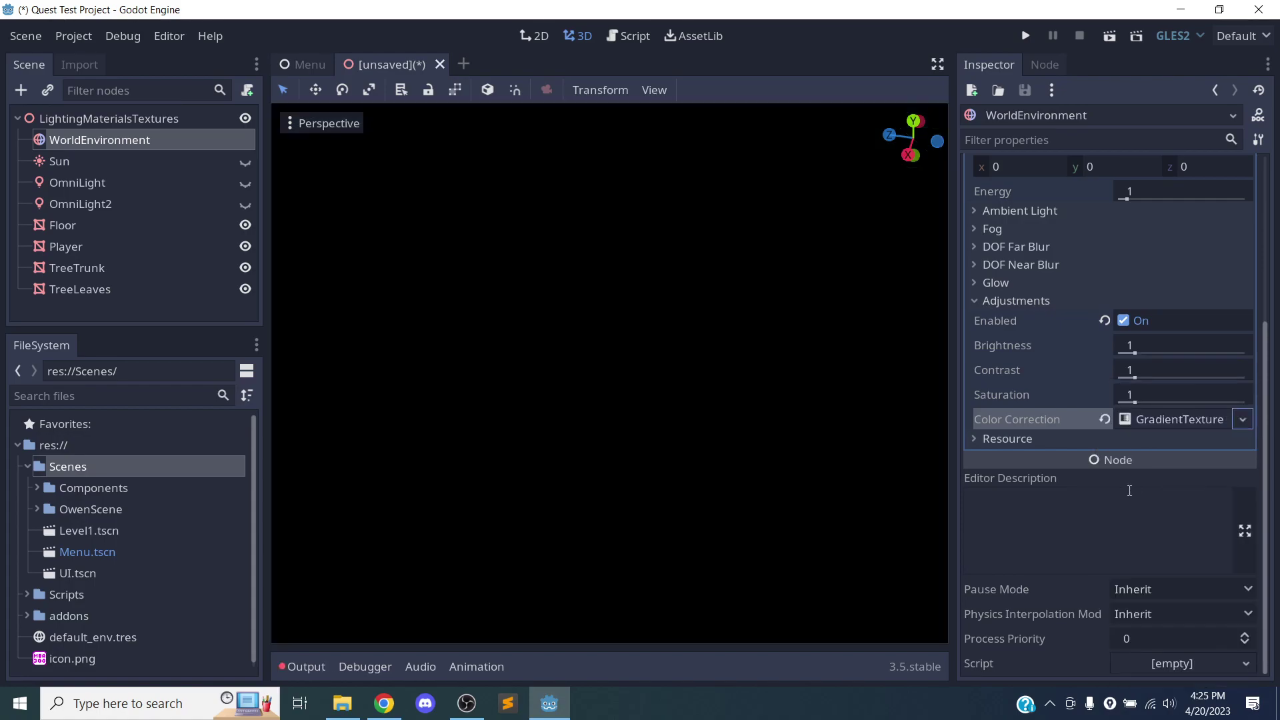
click(1186, 422)
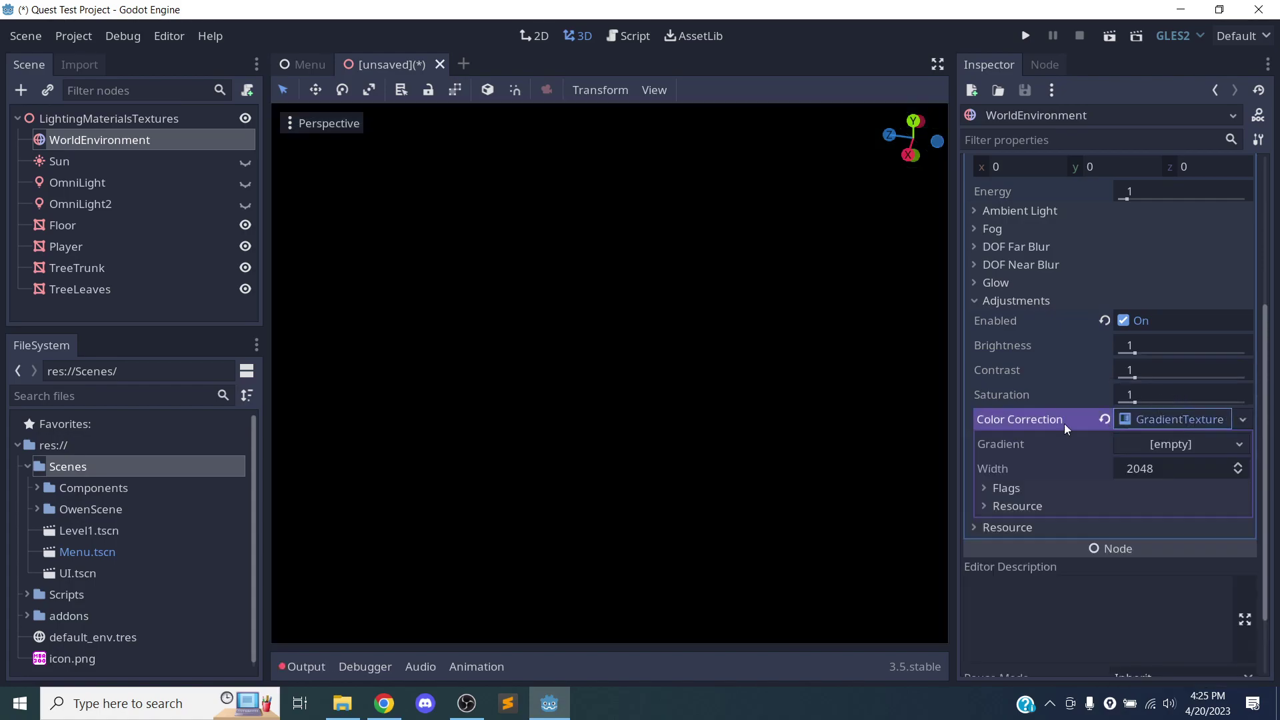
click(1190, 446)
click(1197, 472)
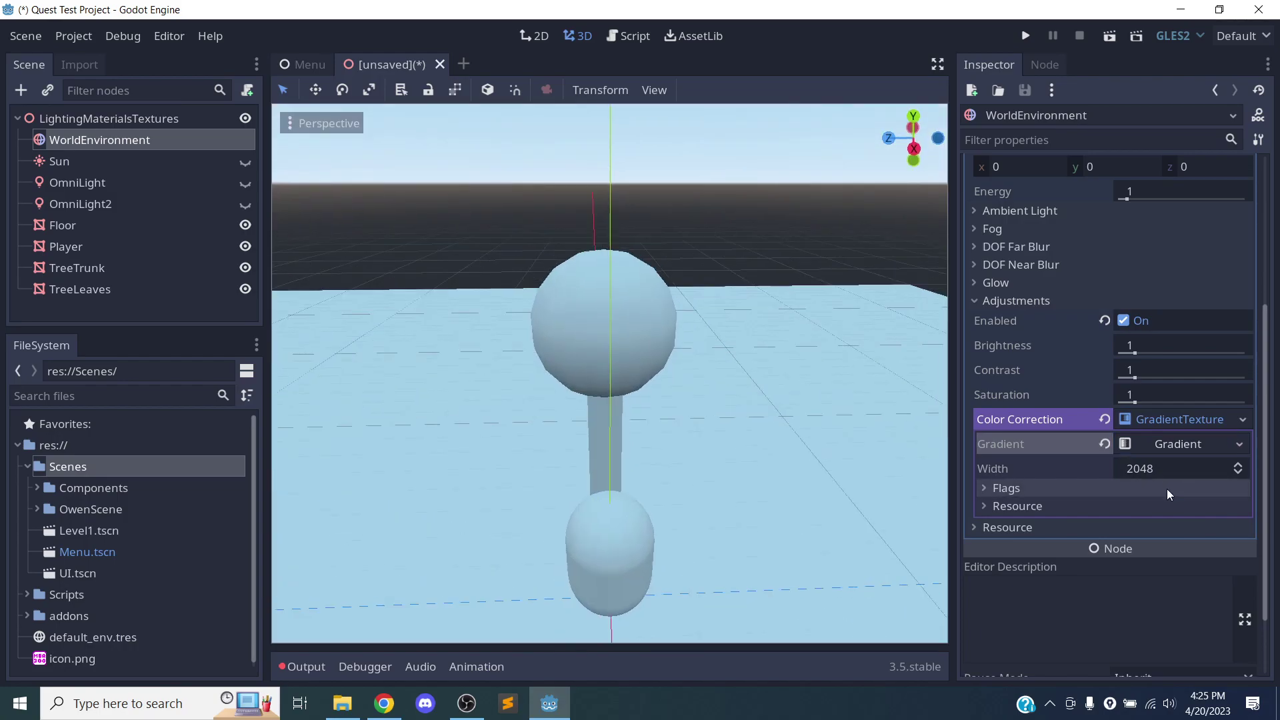
Open the color correction gradient and add a color stop near its middle
click(1198, 450)
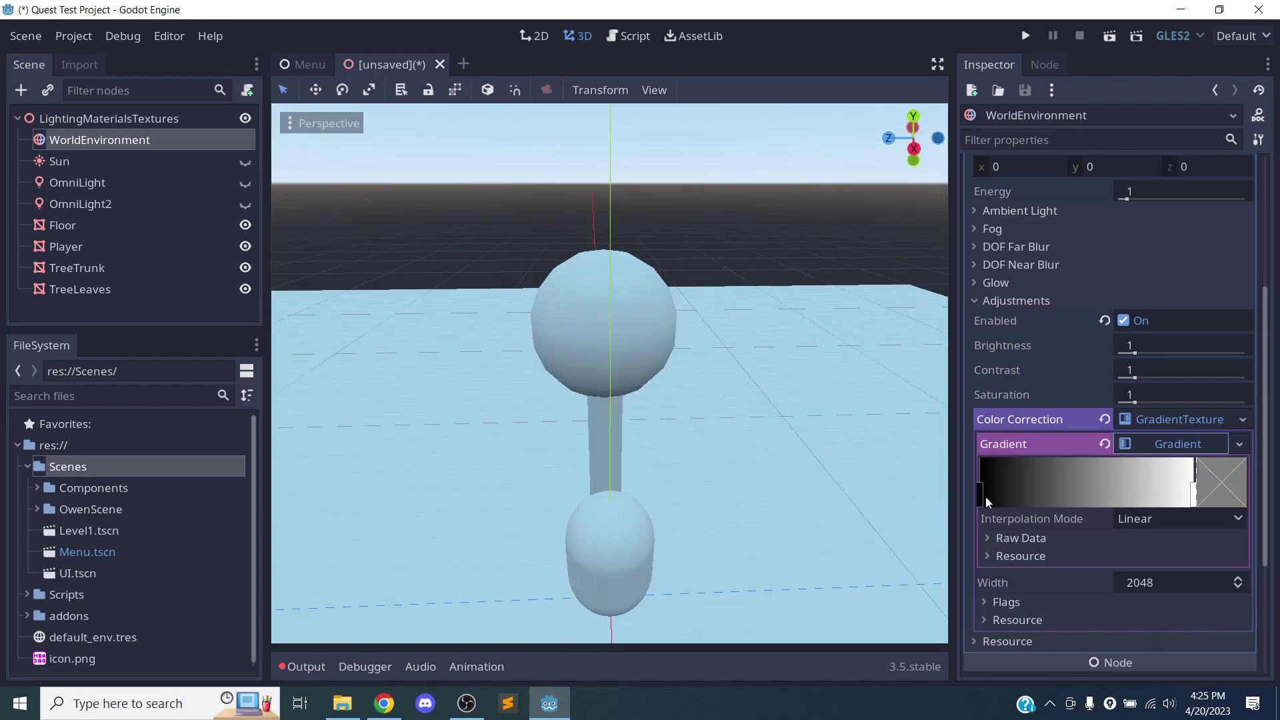
mouse_move(984, 492)
mouse_down()
mouse_move(1147, 499)
mouse_move(972, 496)
mouse_up()
mouse_move(1192, 492)
mouse_down()
mouse_move(1017, 487)
mouse_move(1213, 498)
mouse_up()
click(1109, 483)
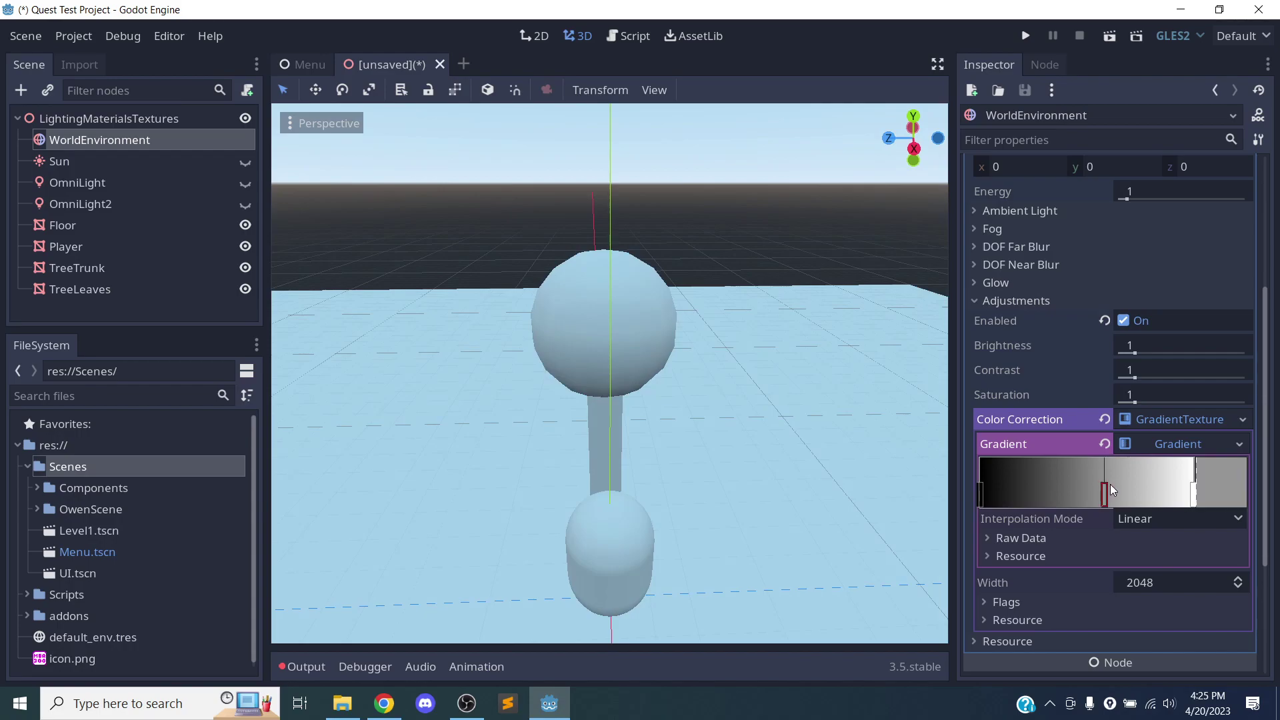
Recolor the color correction gradient's middle stop red and move it close to the black end
double_click(1109, 483)
click(1131, 168)
drag(1130, 168, 1054, 166)
drag(1137, 131, 1147, 119)
click(1102, 501)
drag(1102, 501, 1005, 494)
Change the gradient's white end stop to a light violet-blue and inspect the tinted scene
click(1197, 495)
double_click(1192, 494)
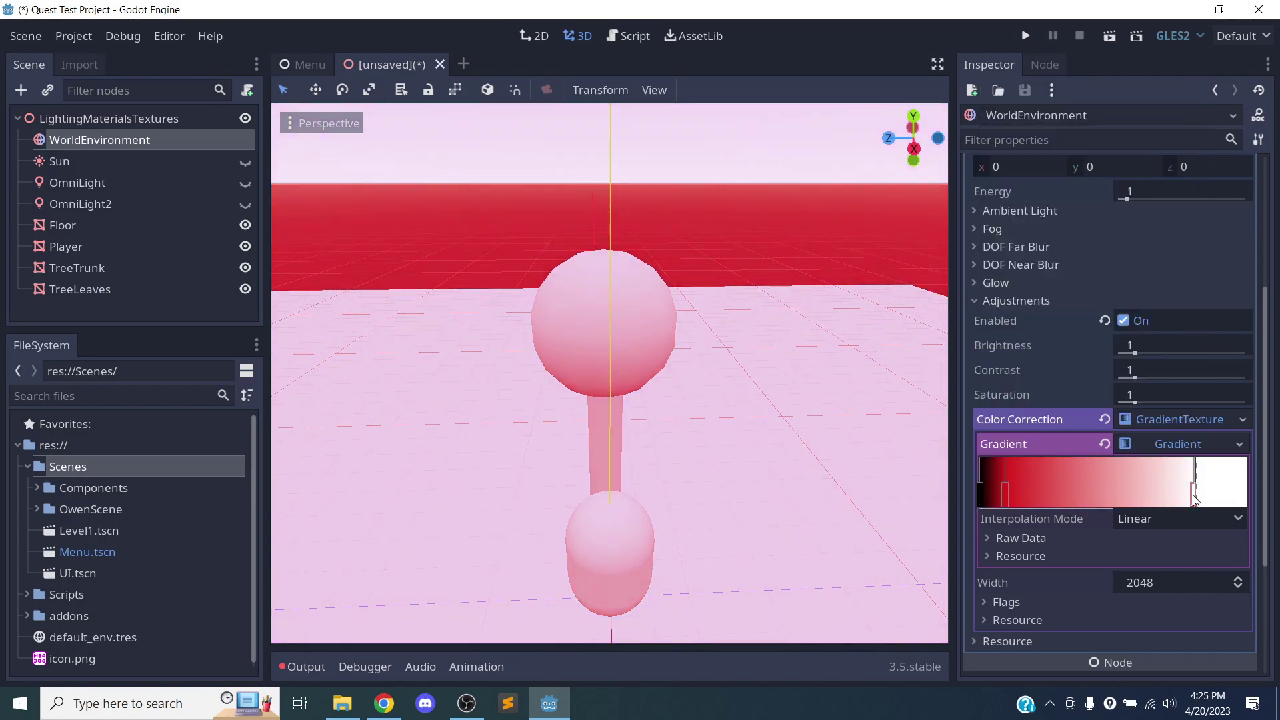
drag(1183, 129, 1193, 202)
drag(1114, 133, 1068, 109)
middle_drag(686, 390, 550, 360)
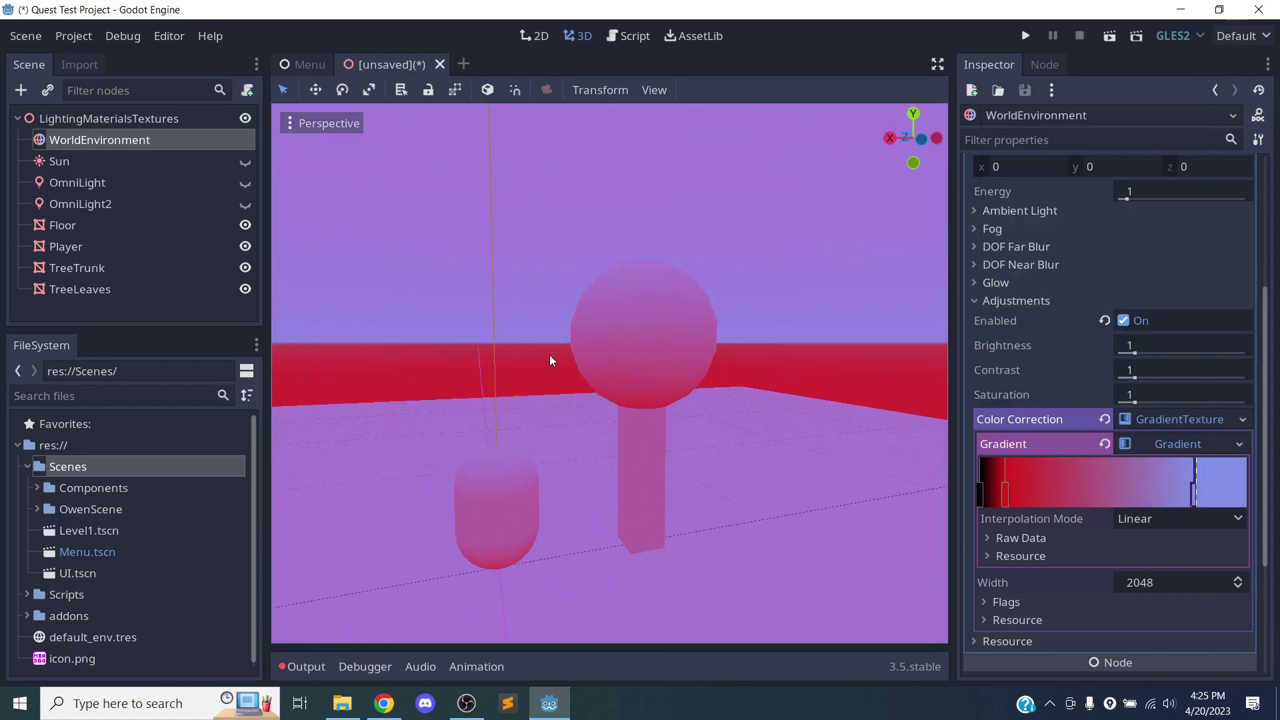
Shift the gradient's blue stop nearer to and farther from the red stop, comparing the scene from several angles
drag(1194, 495, 1109, 494)
middle_drag(541, 398, 525, 457)
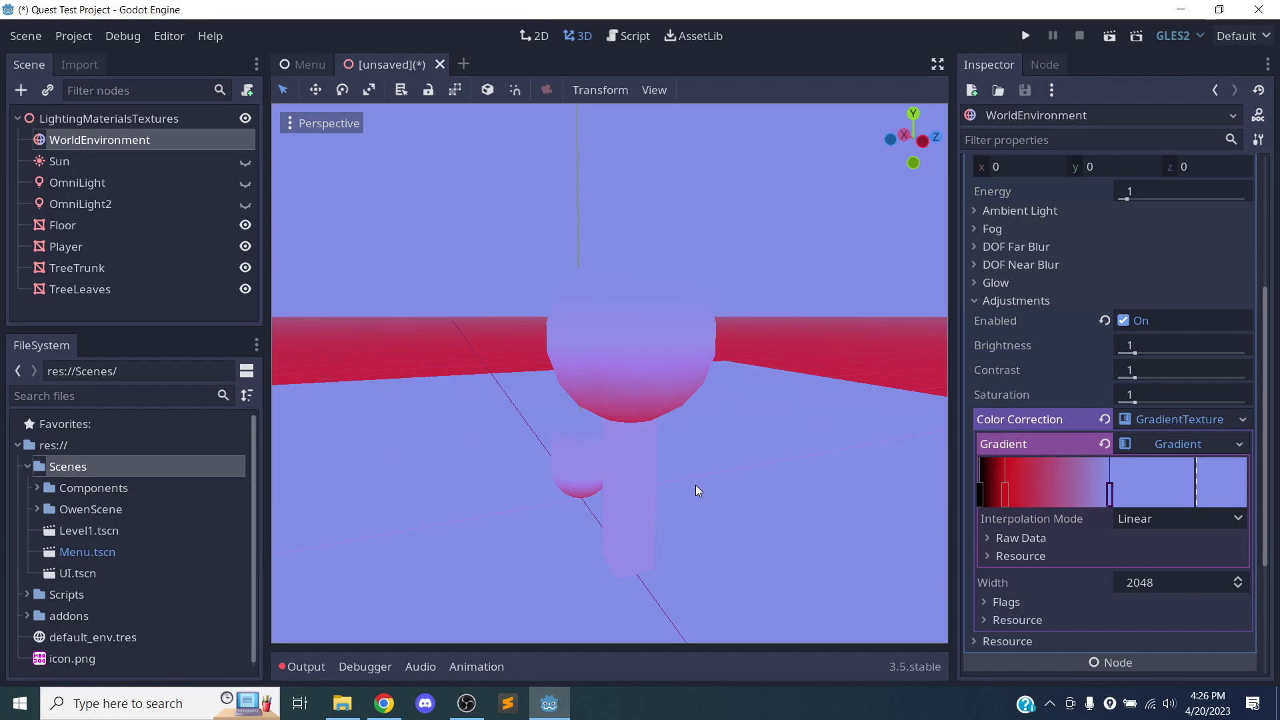
middle_drag(726, 458, 664, 526)
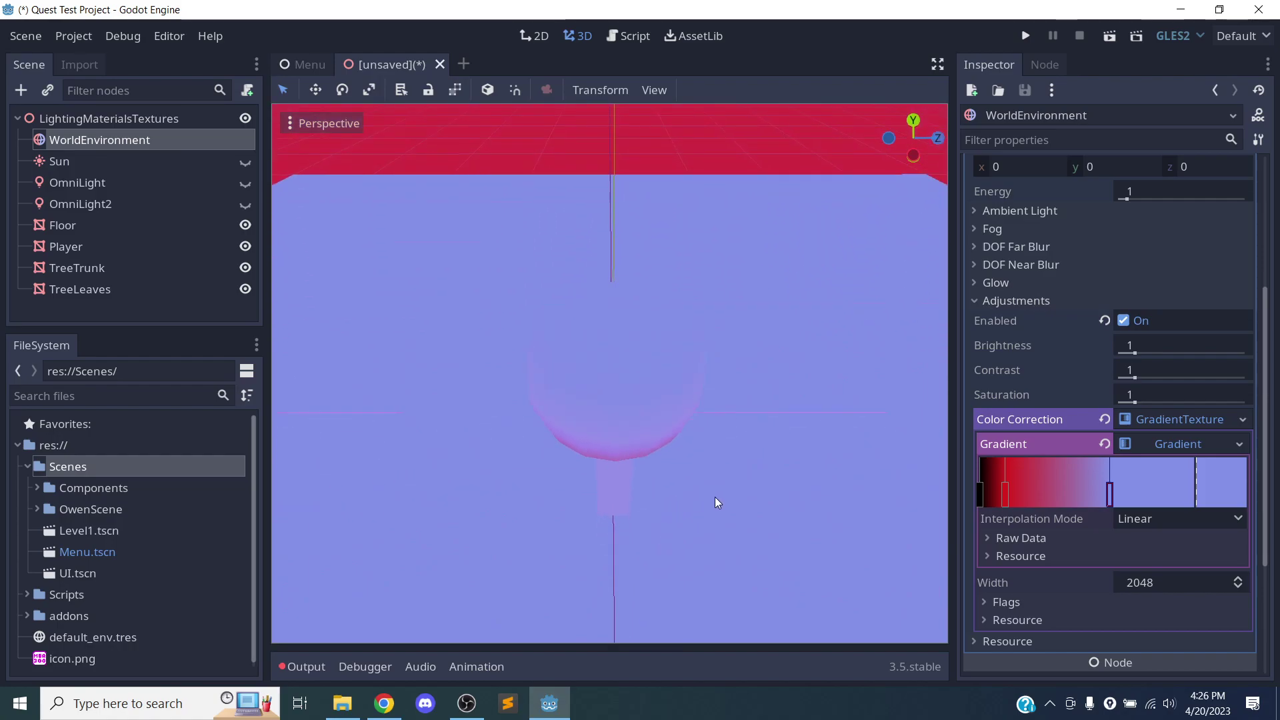
middle_drag(717, 466, 734, 400)
drag(1110, 494, 1072, 494)
middle_drag(562, 417, 740, 423)
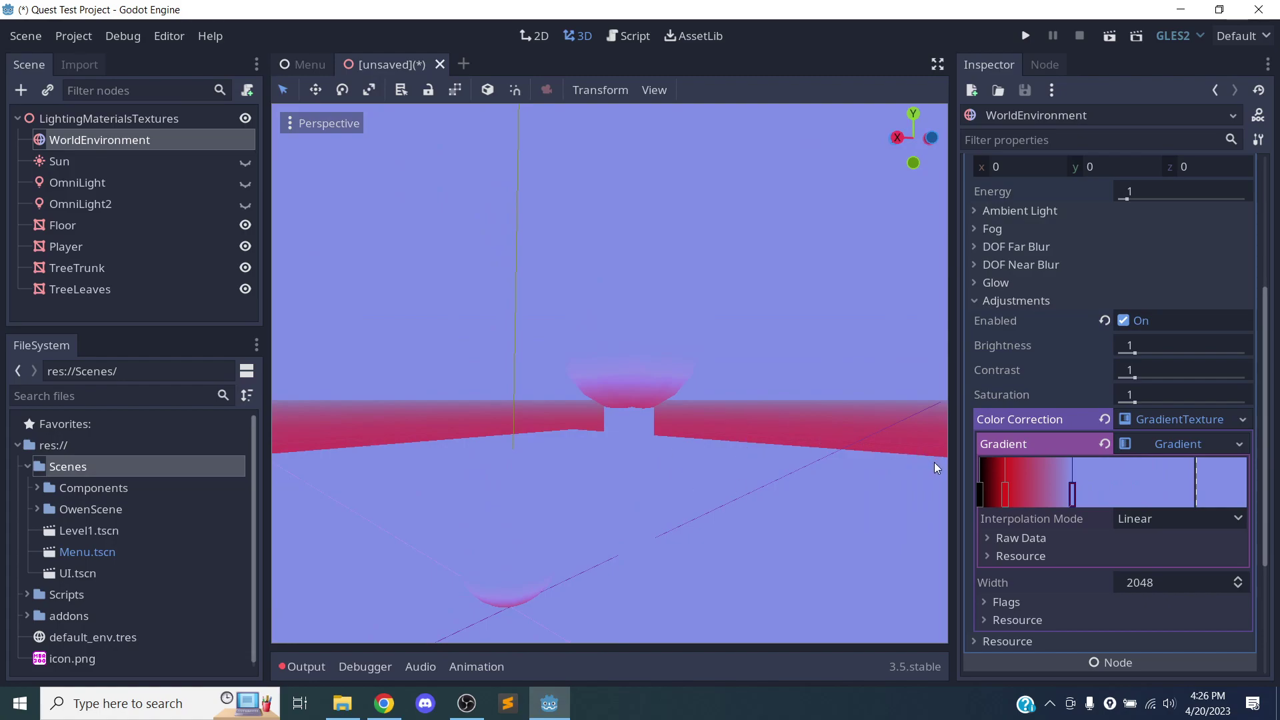
drag(1072, 495, 1112, 504)
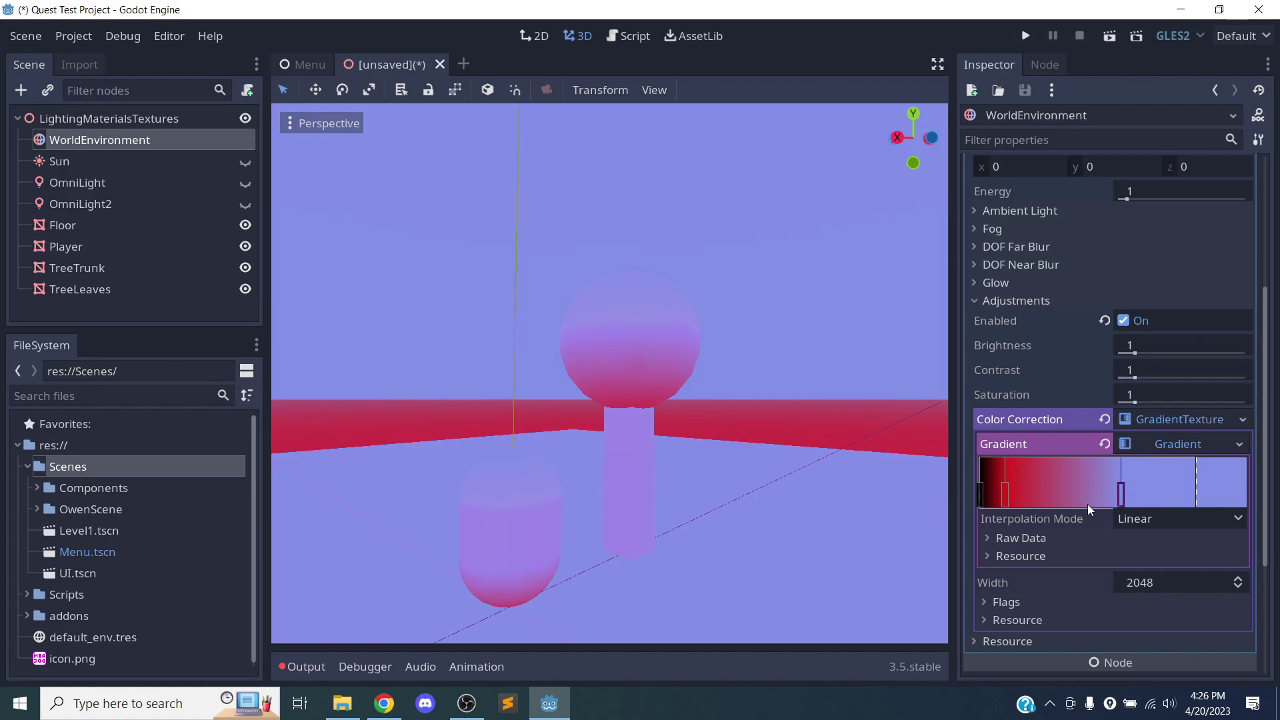
Clear the gradient and color correction, and disable the environment's adjustments
click(1103, 444)
click(1104, 419)
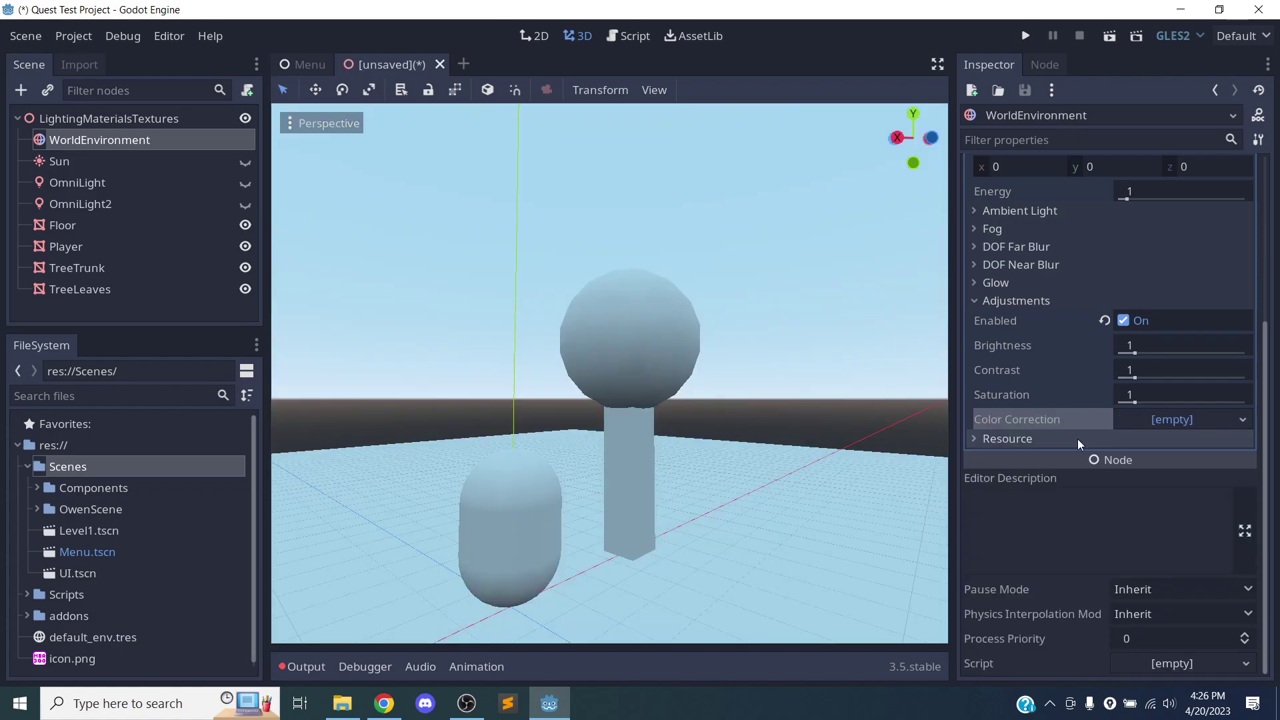
scroll(1070, 394, up, 3)
scroll(1073, 382, down, 3)
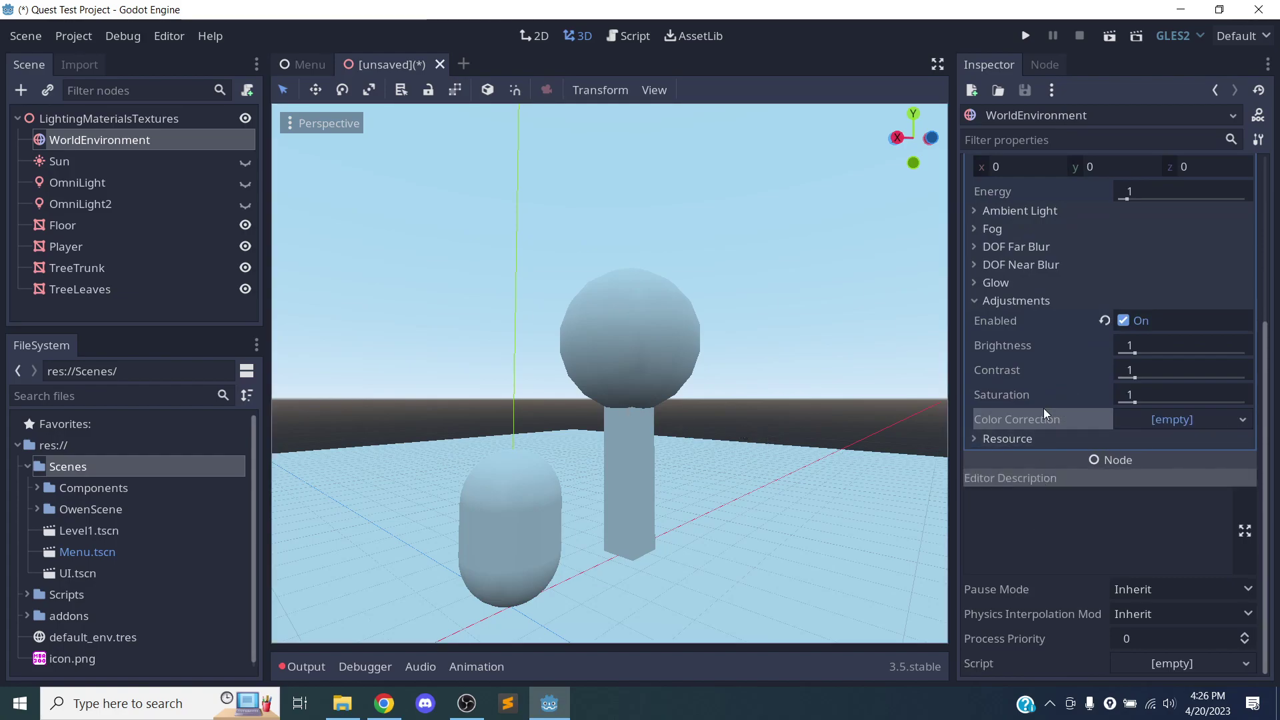
scroll(1062, 268, up, 4)
click(1056, 212)
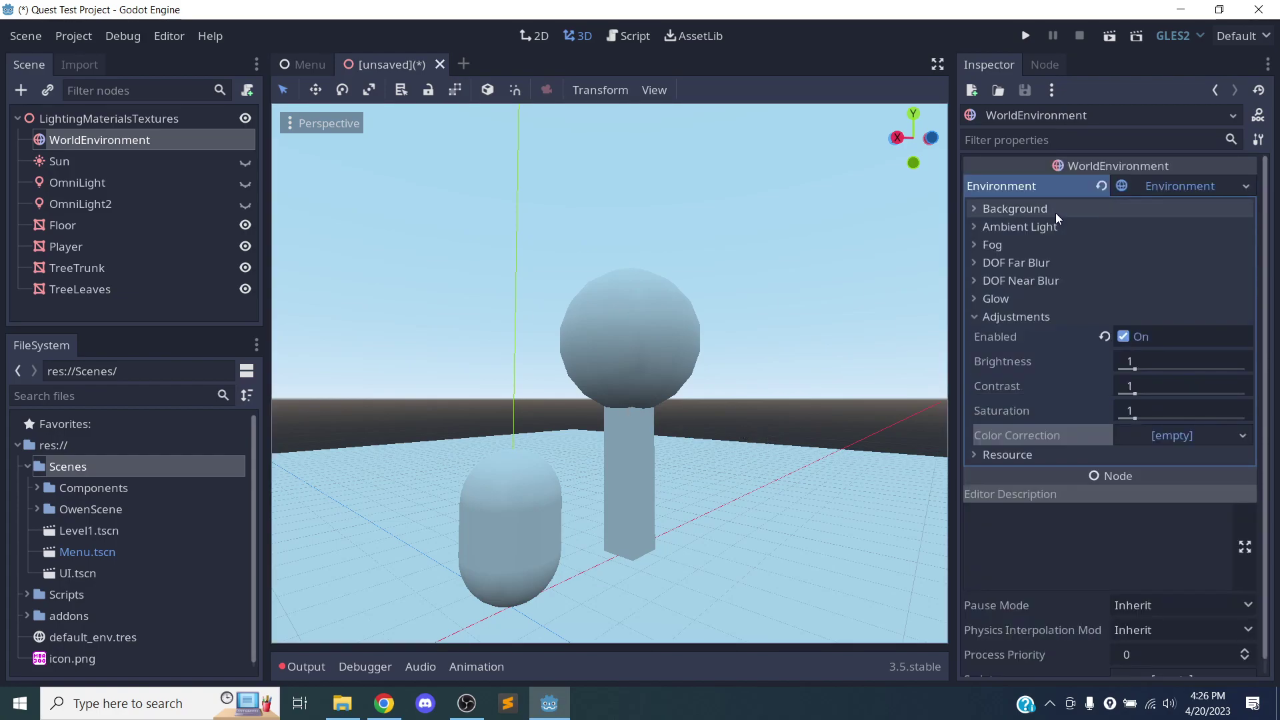
click(1125, 337)
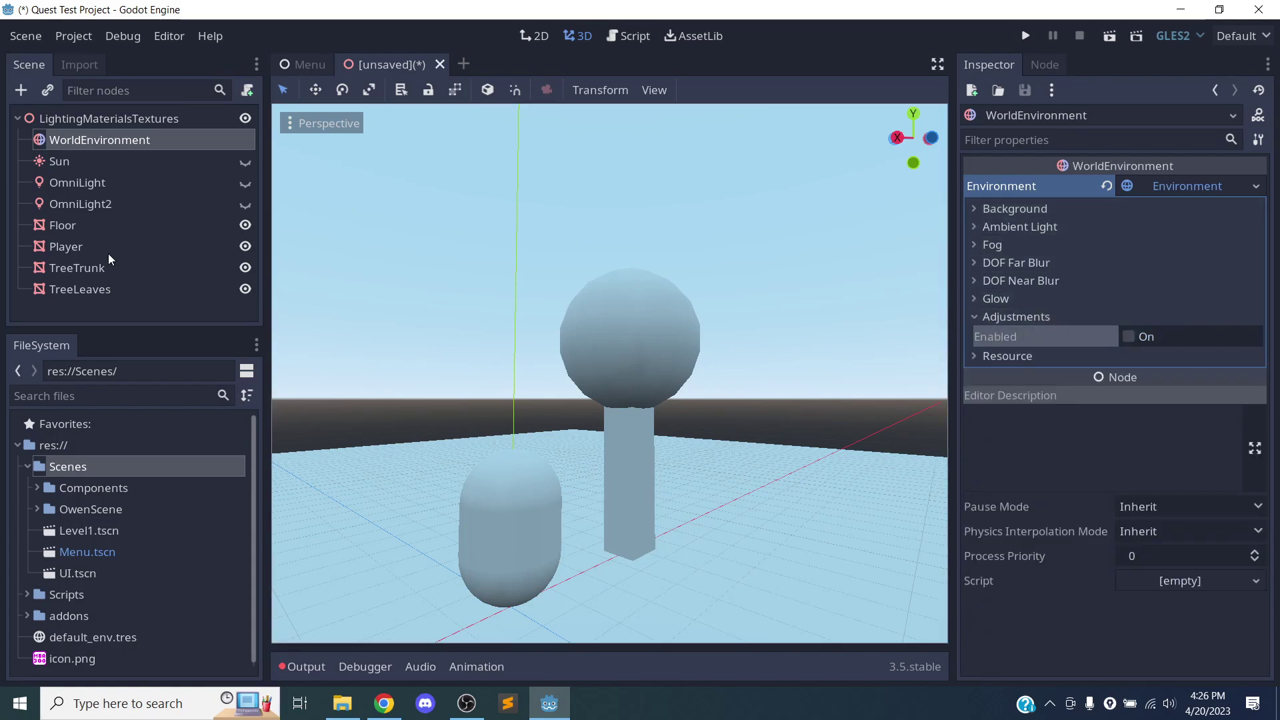
Make the Sun, OmniLight and OmniLight2 nodes visible again
click(246, 161)
click(245, 182)
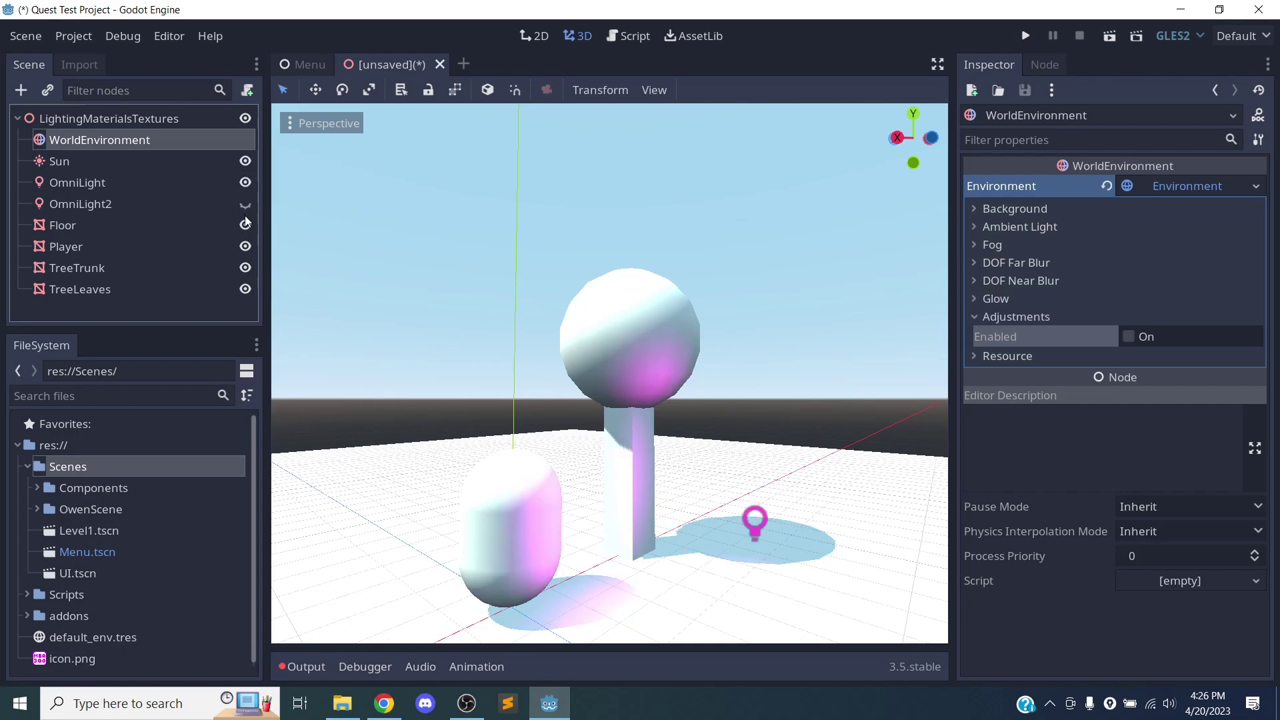
click(245, 203)
middle_drag(720, 413, 366, 310)
Lower the Sun's light energy to 0.426 and inspect the lit scene from several angles
click(69, 161)
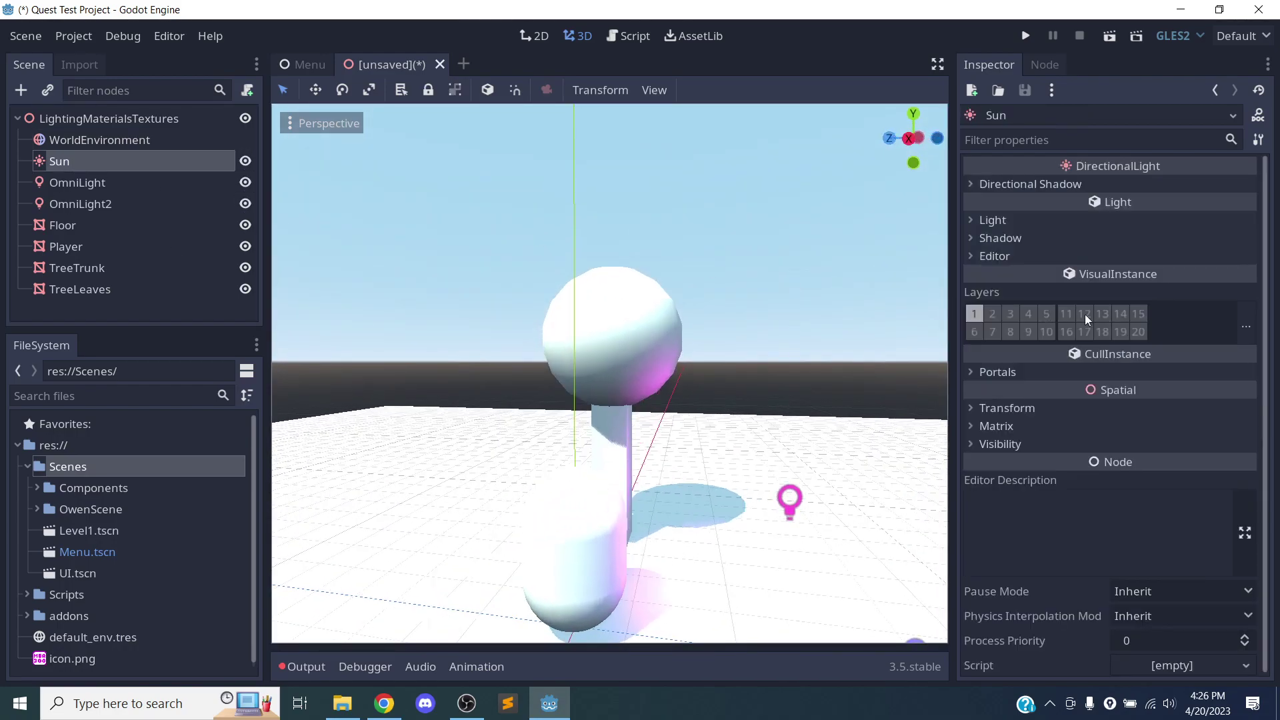
click(1027, 221)
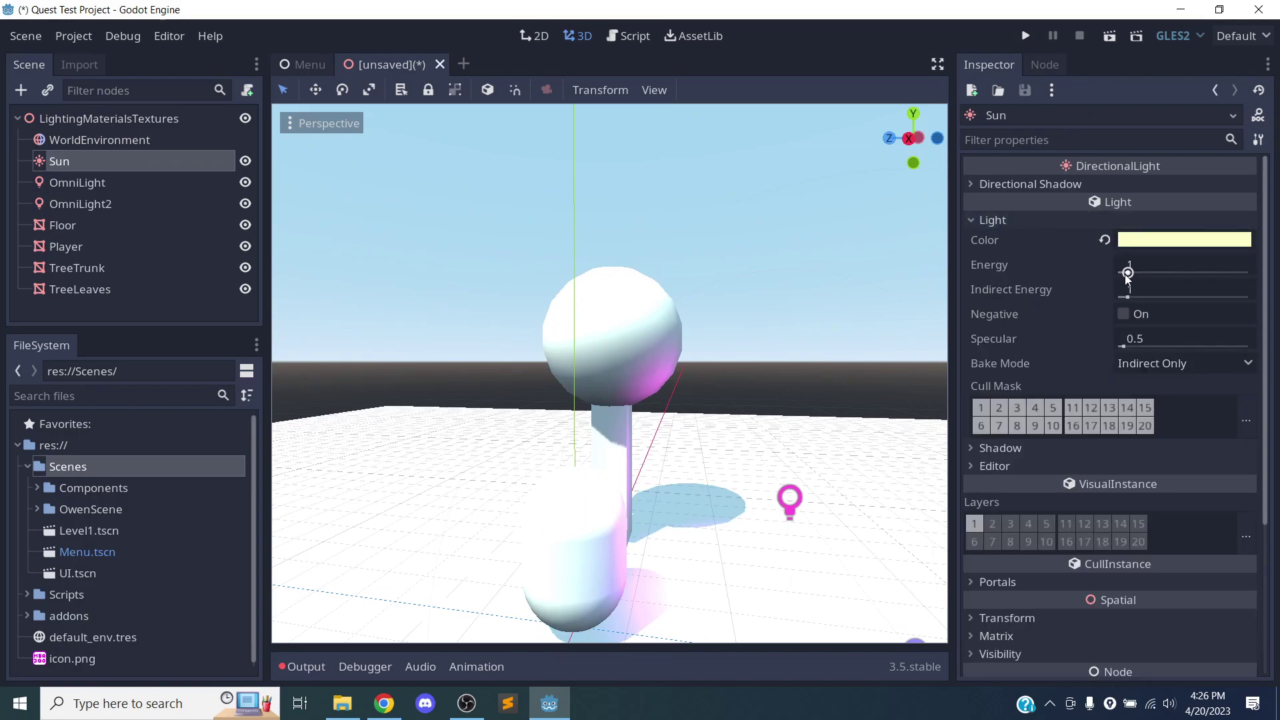
drag(1126, 274, 1120, 275)
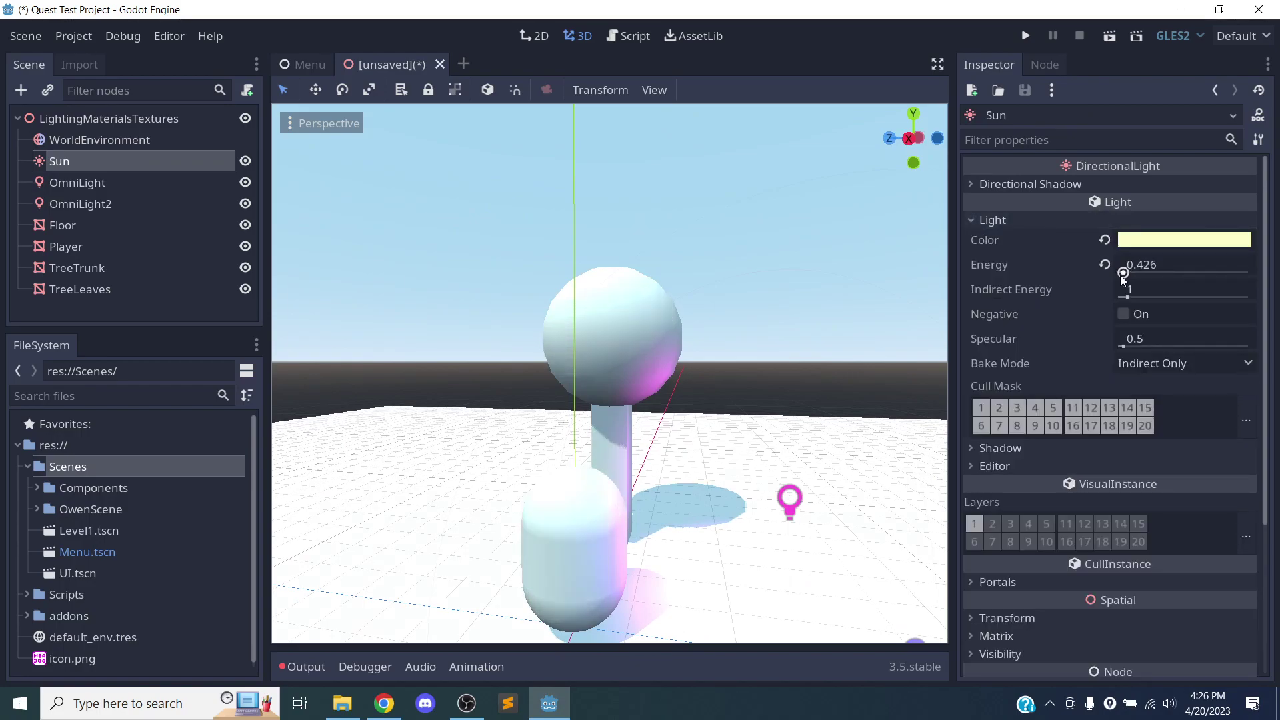
middle_drag(733, 373, 714, 480)
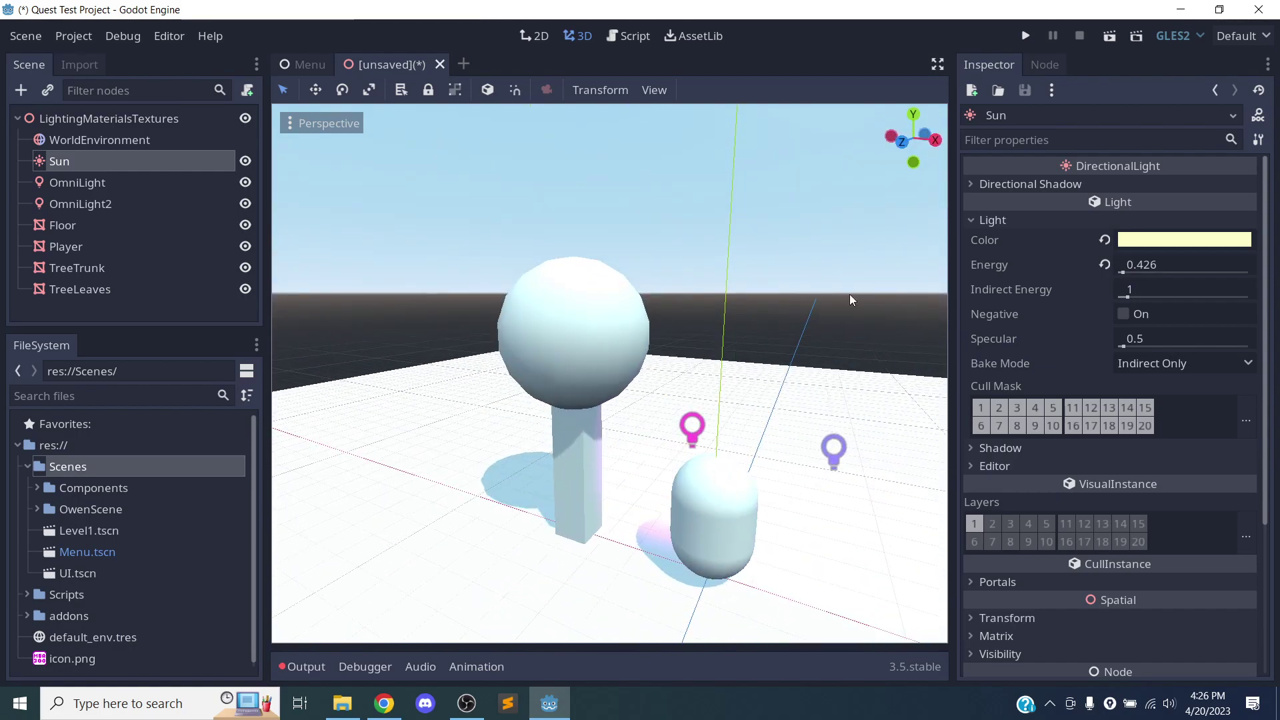
middle_drag(777, 455, 791, 517)
scroll(647, 528, up, 4)
scroll(654, 529, down, 8)
middle_drag(707, 545, 863, 523)
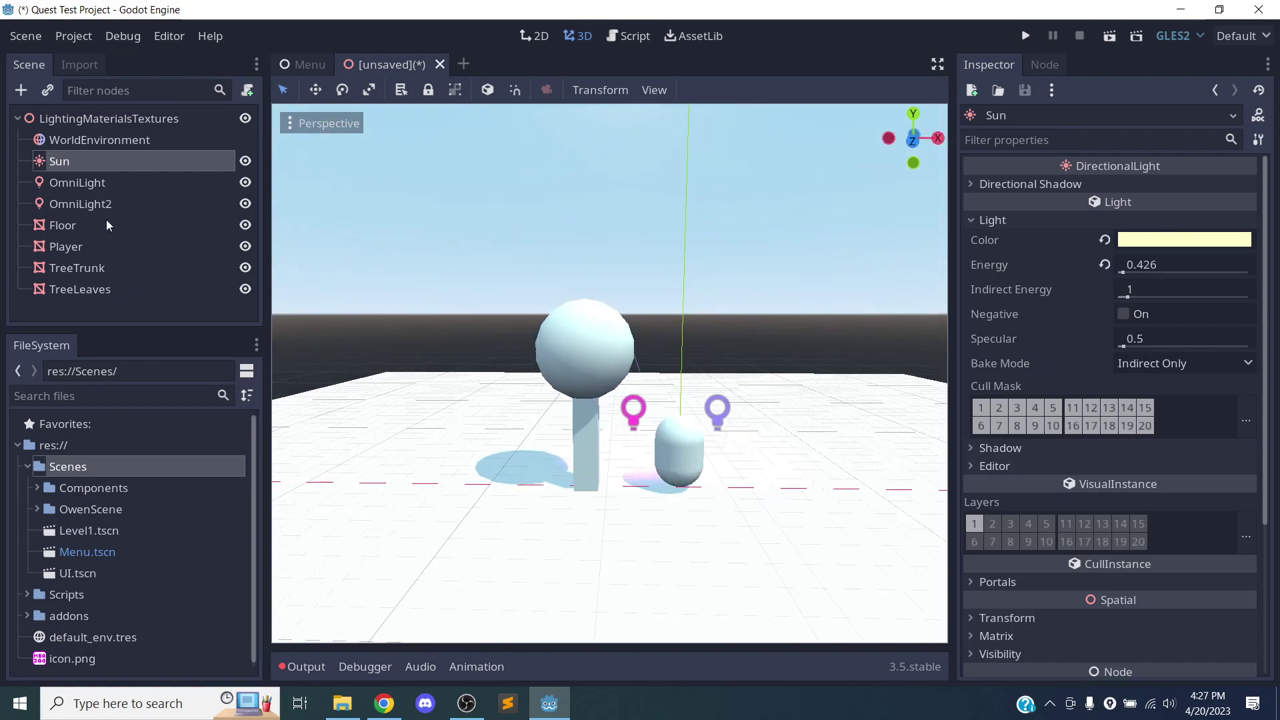
Select the Player and TreeTrunk meshes in turn and examine how they look from several angles and distances
click(104, 241)
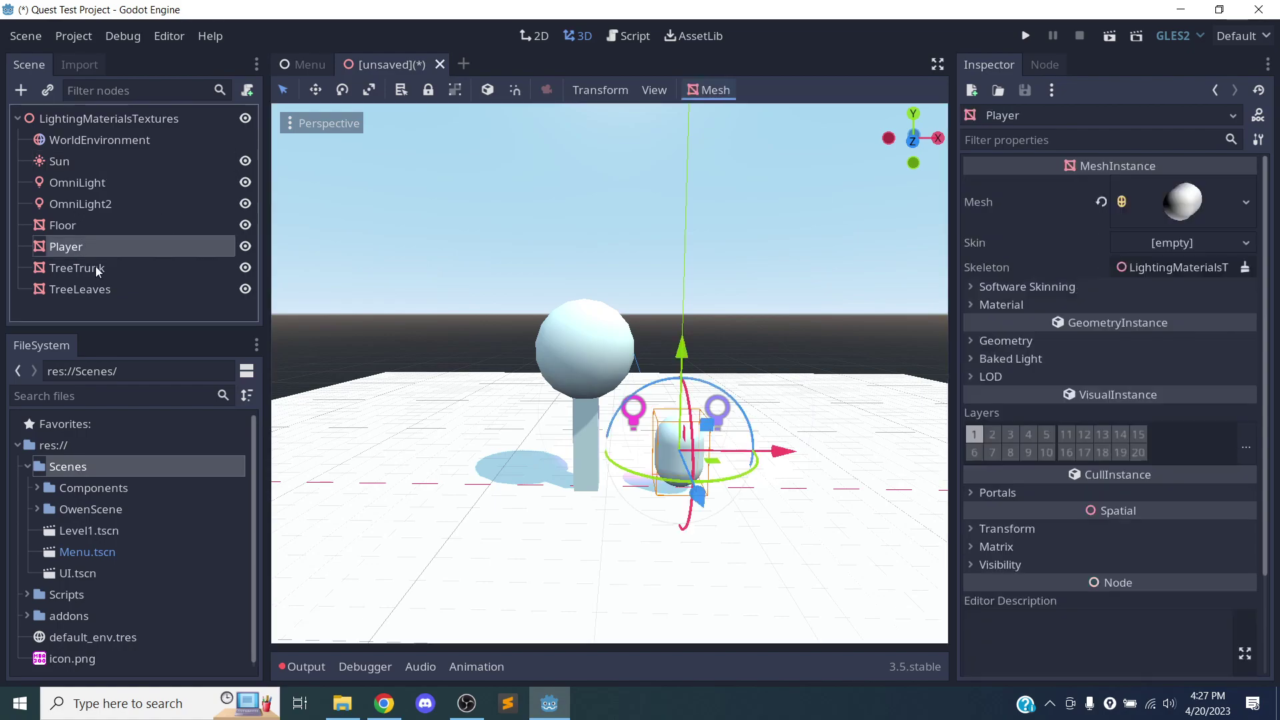
middle_drag(583, 391, 293, 409)
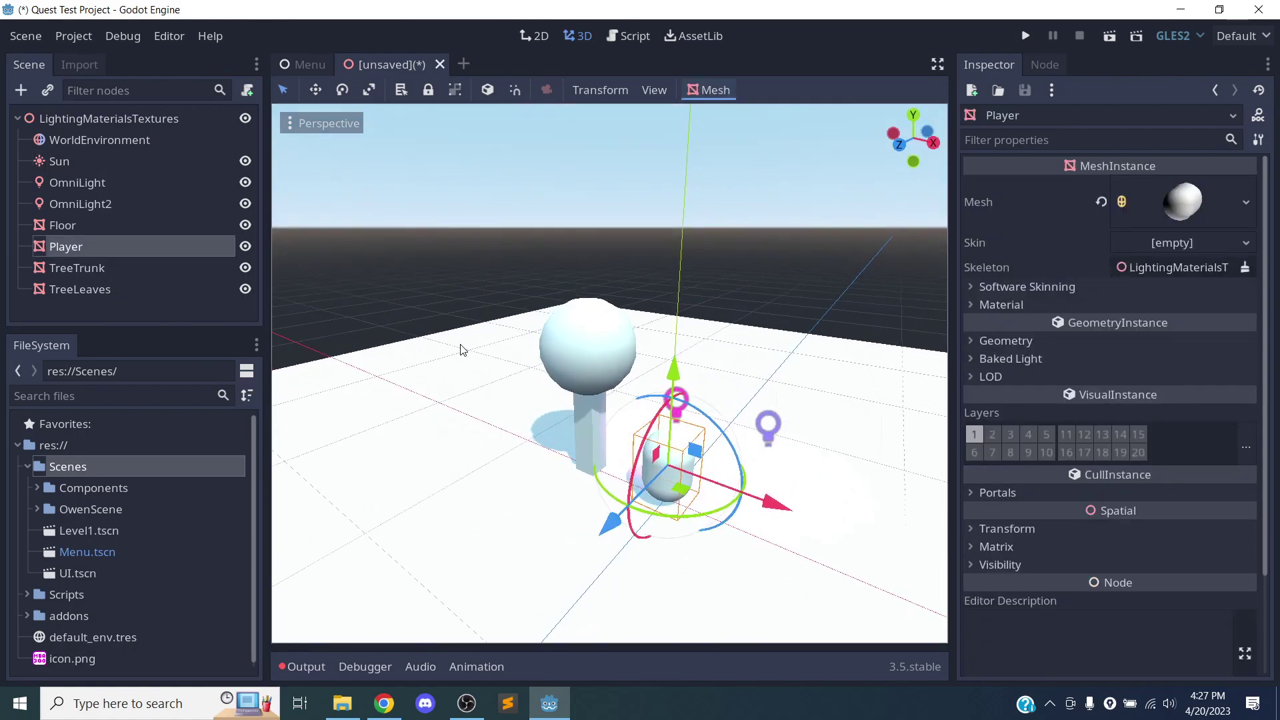
scroll(585, 390, down, 4)
scroll(586, 388, up, 9)
click(127, 267)
middle_drag(479, 375, 683, 373)
scroll(688, 448, down, 10)
middle_drag(689, 448, 366, 466)
scroll(366, 466, up, 8)
middle_drag(669, 435, 468, 419)
shift+middle_drag(683, 470, 715, 417)
scroll(686, 378, down, 4)
scroll(686, 376, up, 8)
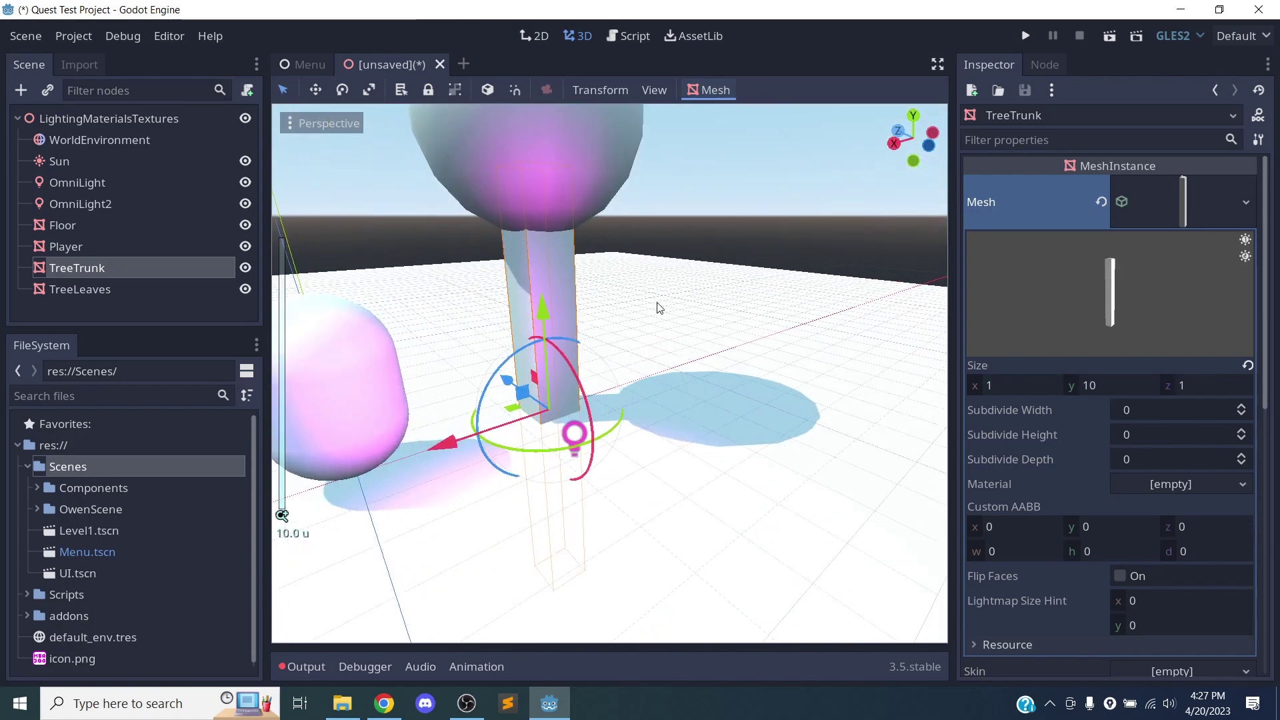
scroll(660, 296, up, 3)
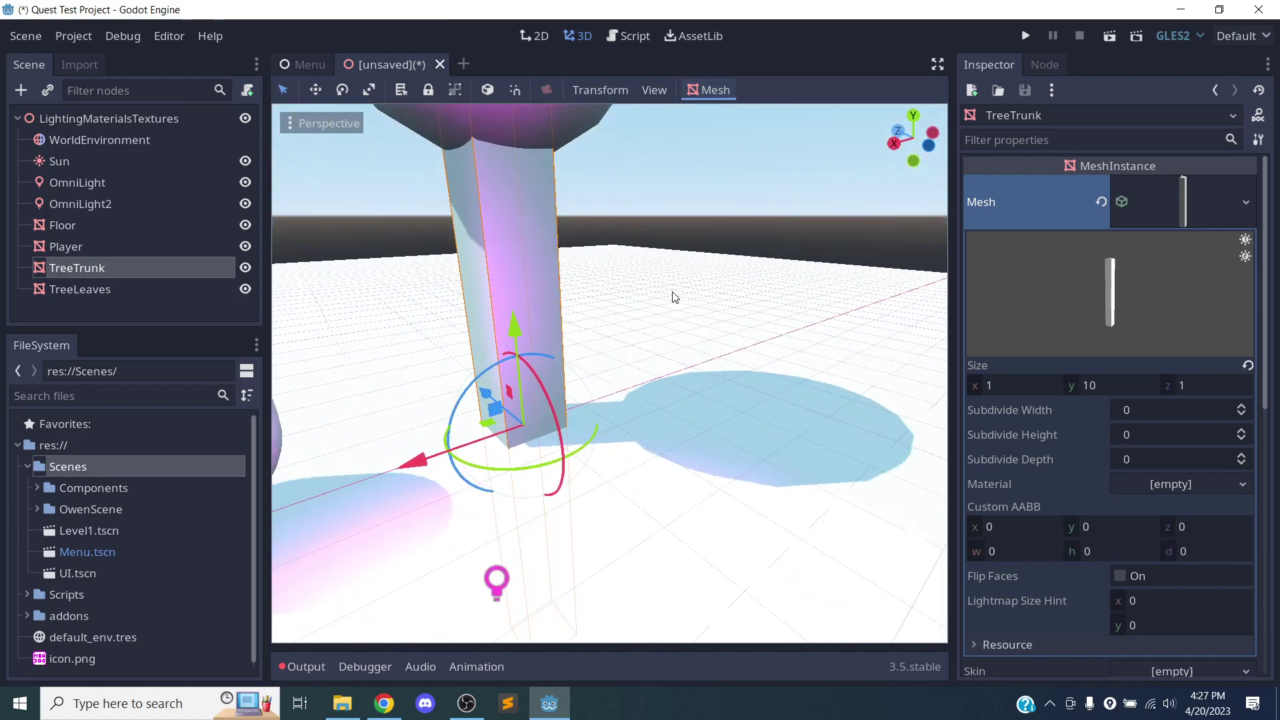
middle_drag(654, 305, 700, 427)
scroll(1092, 298, down, 3)
scroll(1097, 299, up, 3)
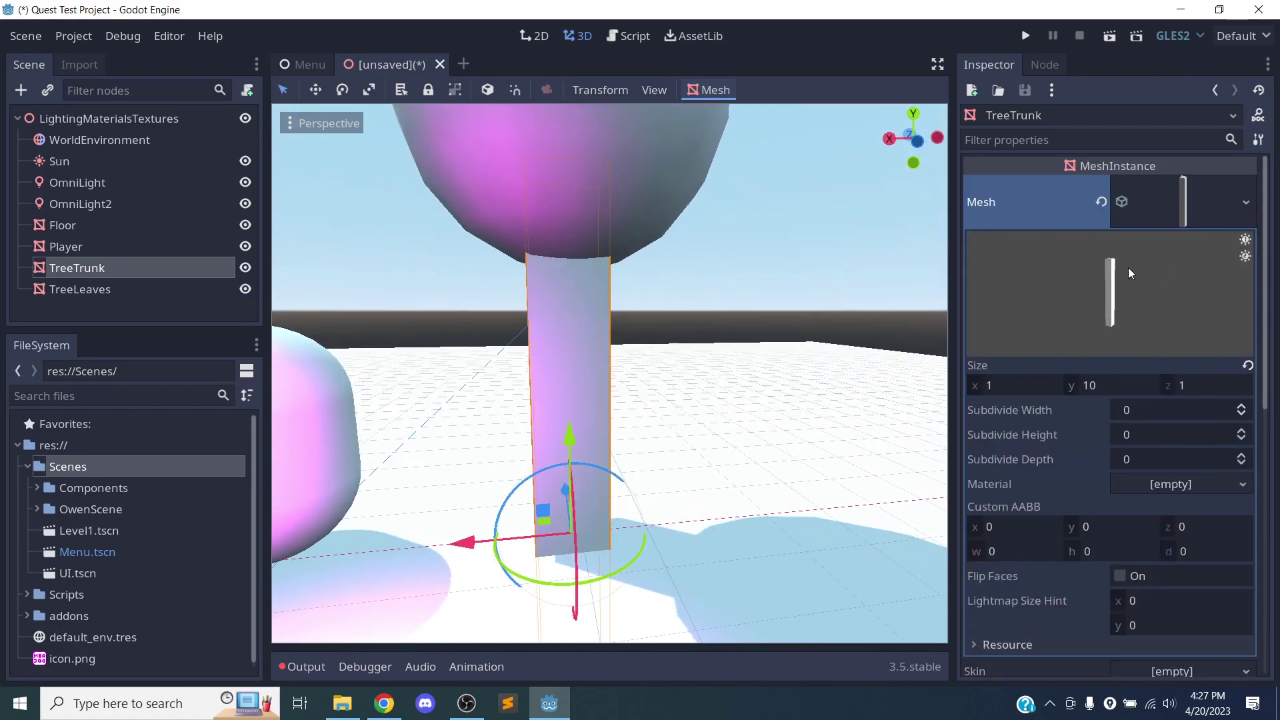
Collapse the TreeTrunk's mesh properties and assign a new SpatialMaterial to its material slot 0
click(1189, 203)
click(1004, 304)
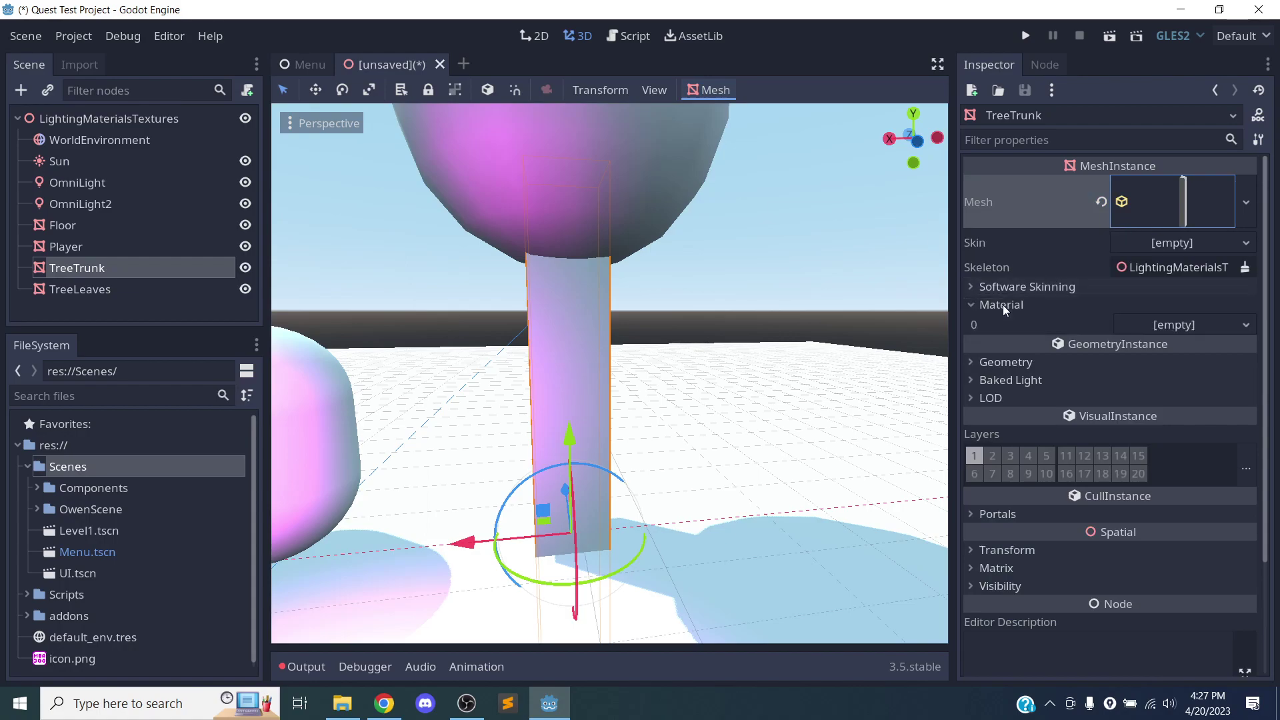
click(1183, 326)
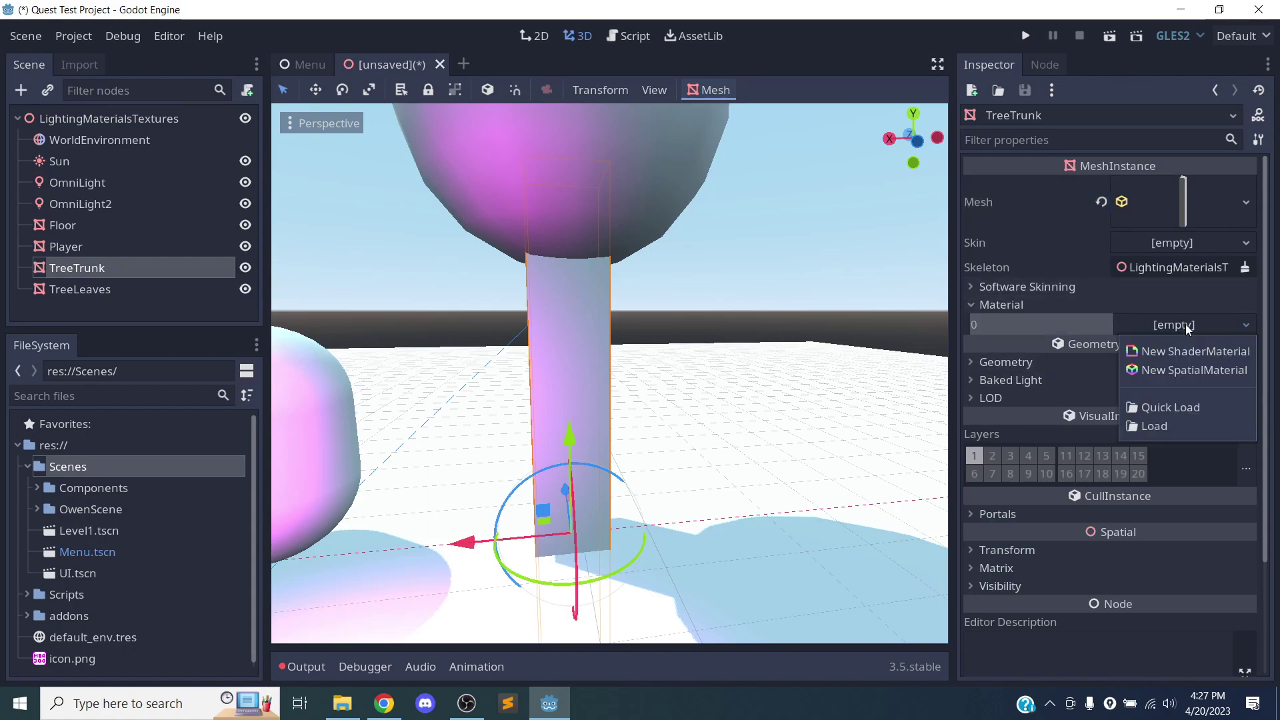
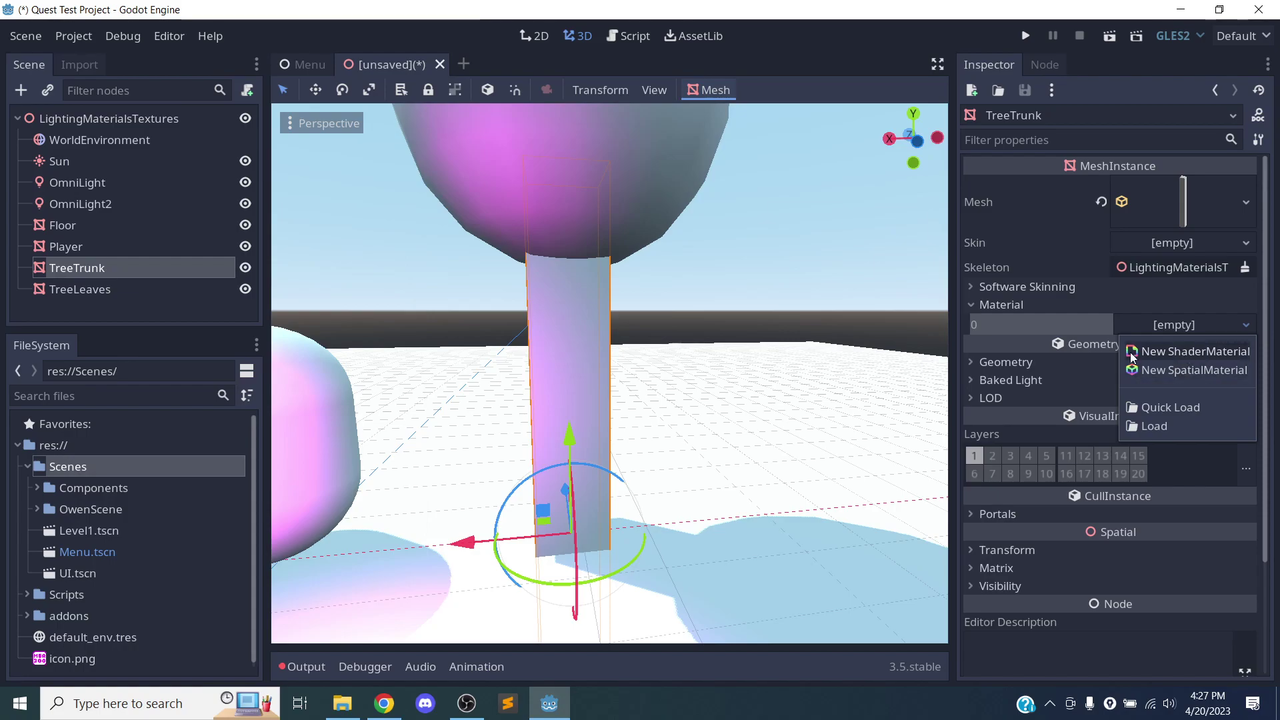
click(1162, 370)
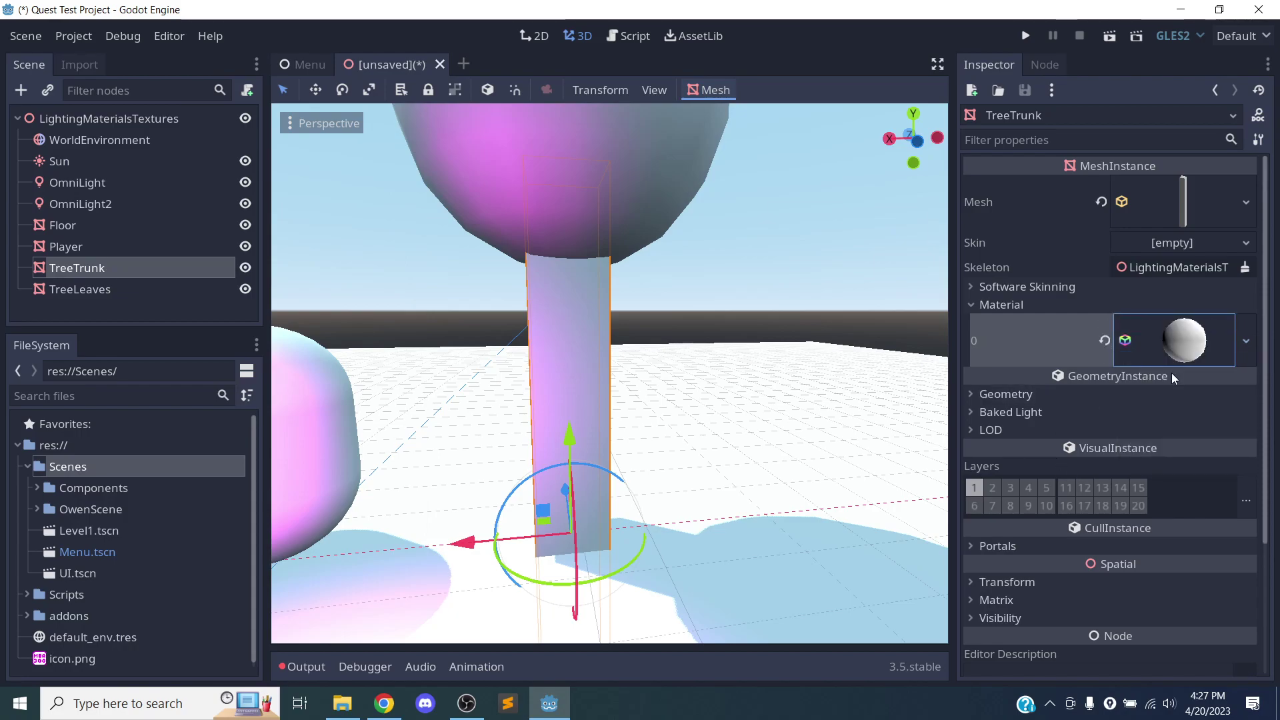
Open the trunk's SpatialMaterial and examine its property groups, resource options and appearance in the scene
click(1178, 340)
scroll(1179, 332, down, 7)
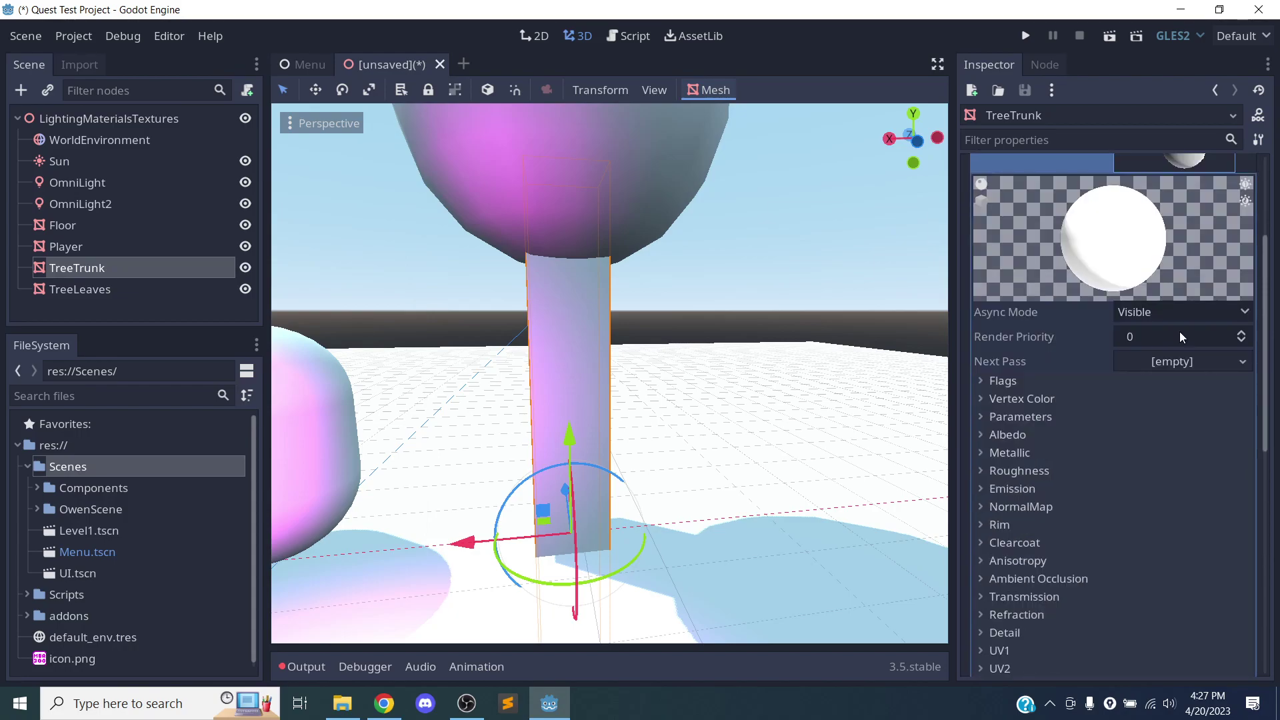
scroll(1075, 318, down, 3)
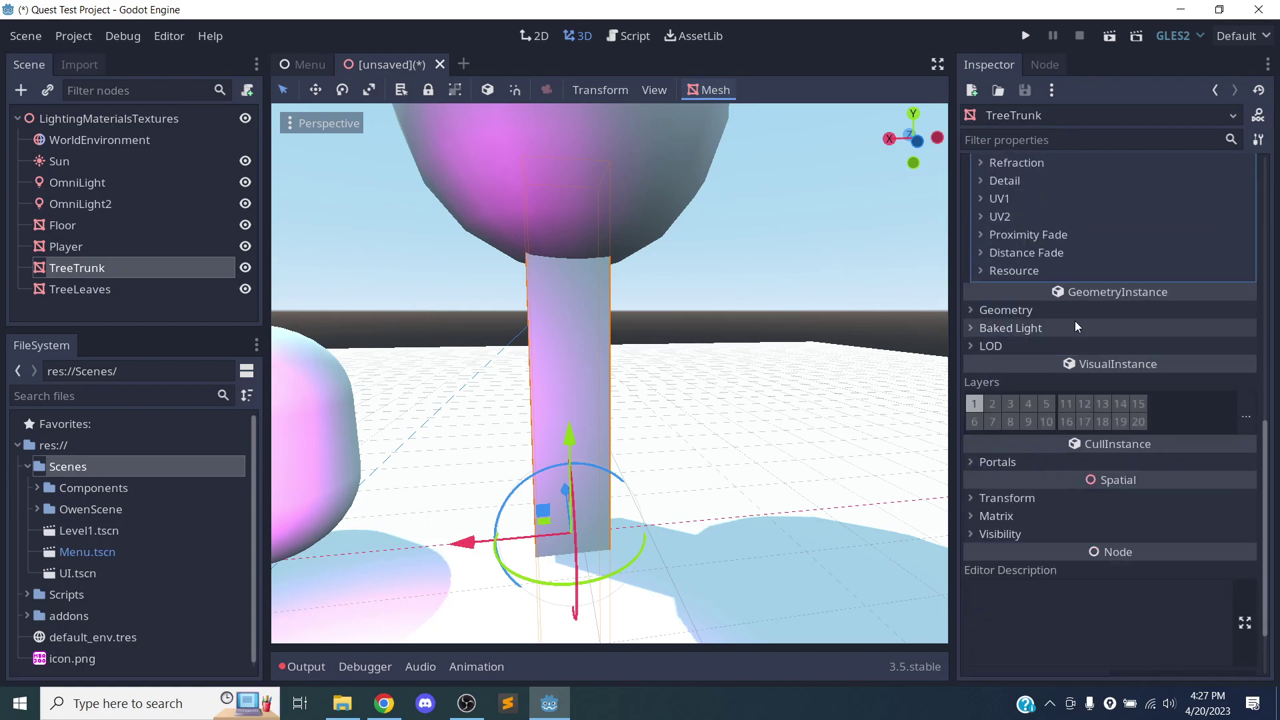
scroll(1081, 322, up, 7)
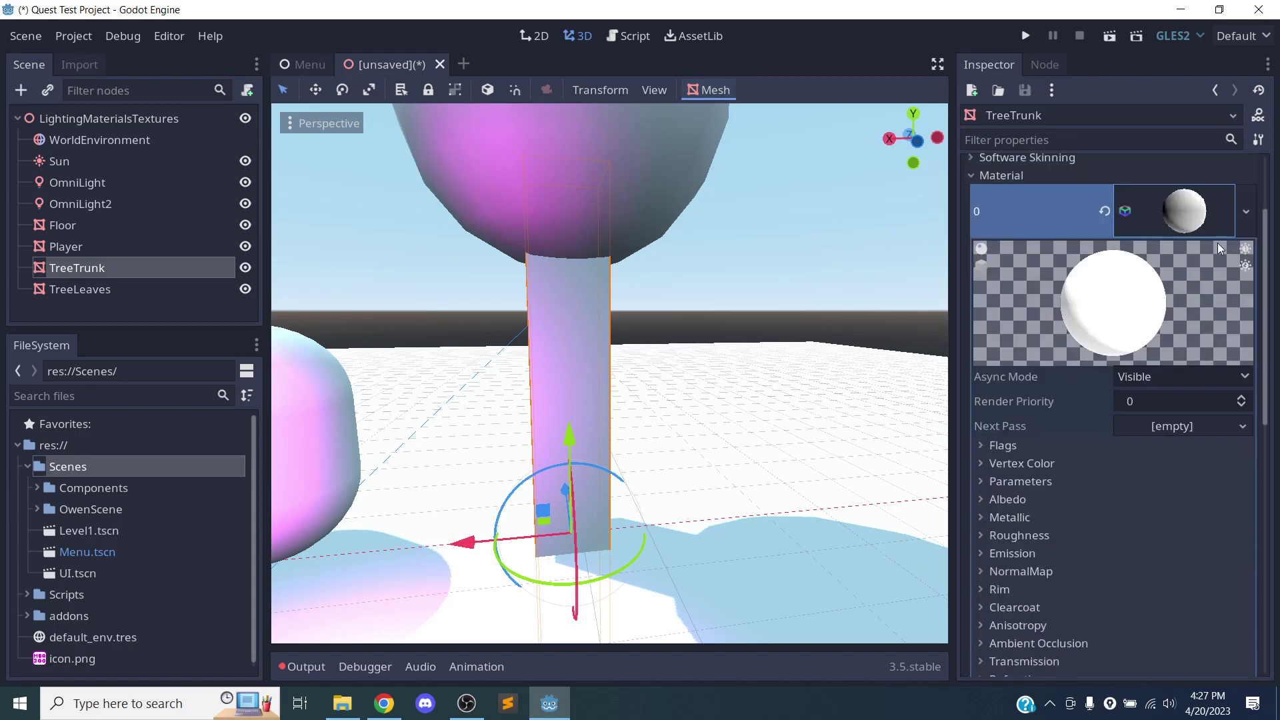
click(1246, 212)
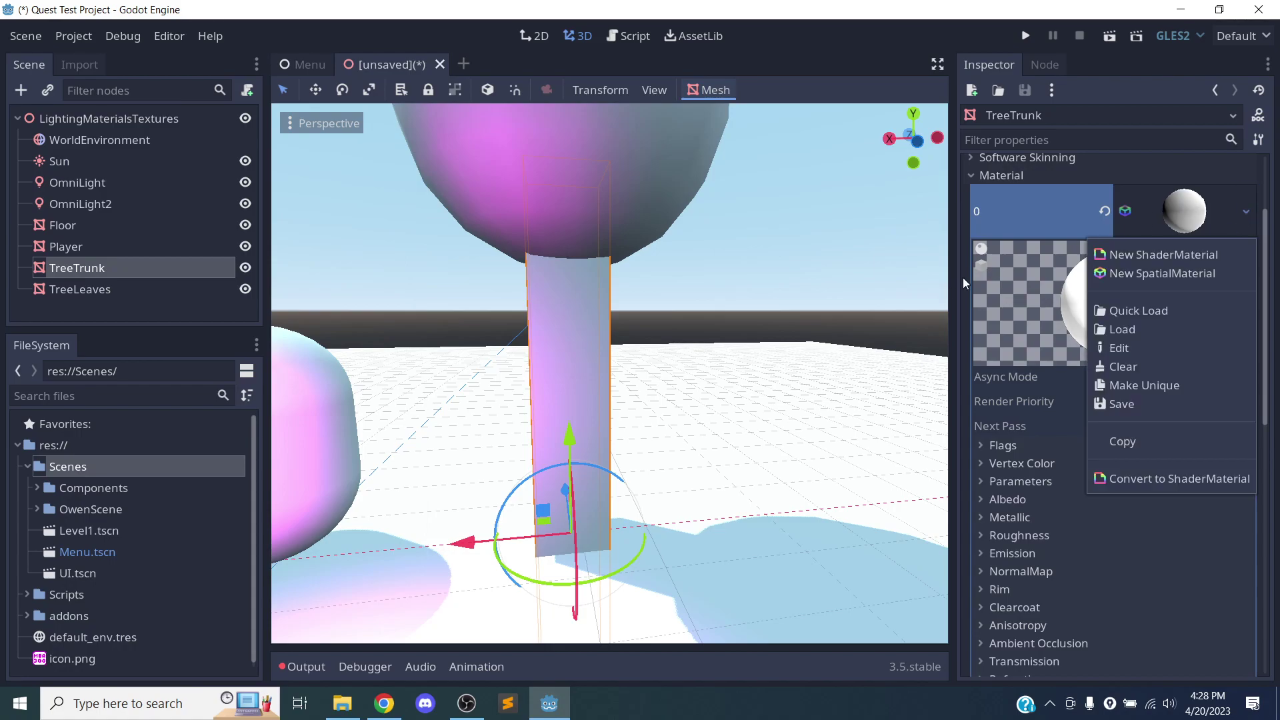
click(1028, 270)
middle_drag(614, 366, 655, 401)
scroll(788, 414, down, 6)
middle_drag(789, 414, 700, 414)
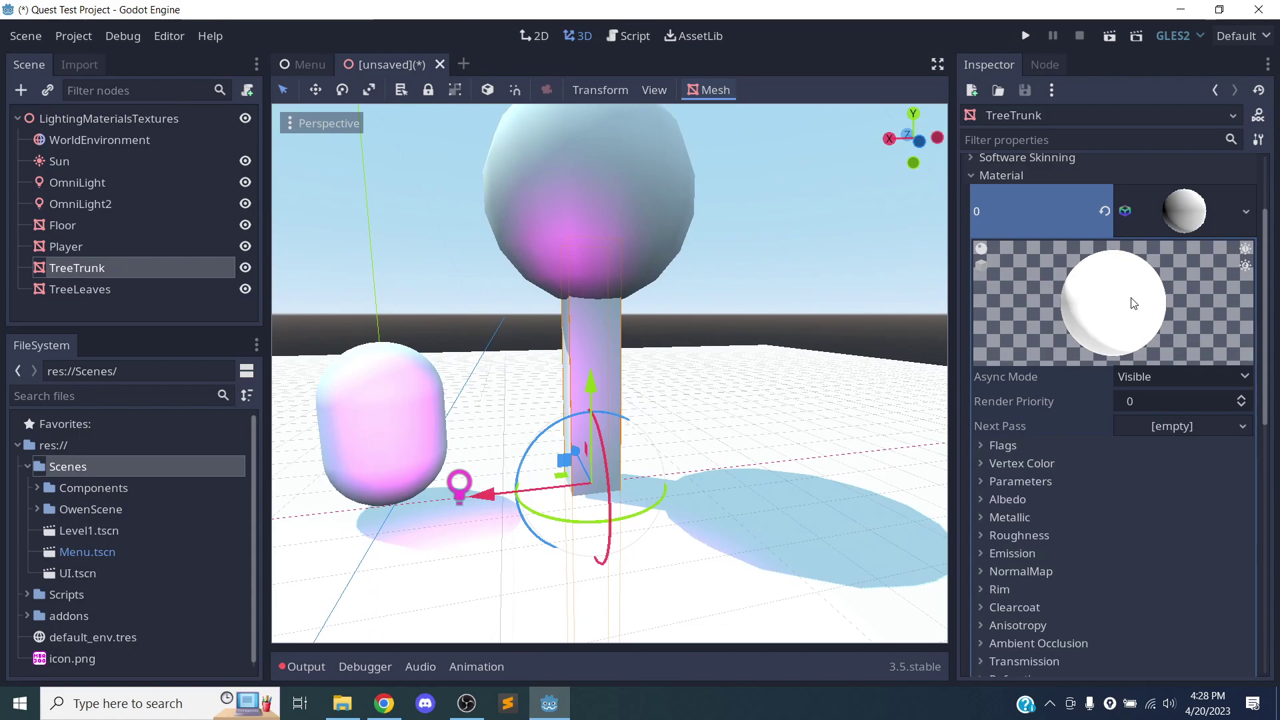
middle_drag(705, 341, 725, 482)
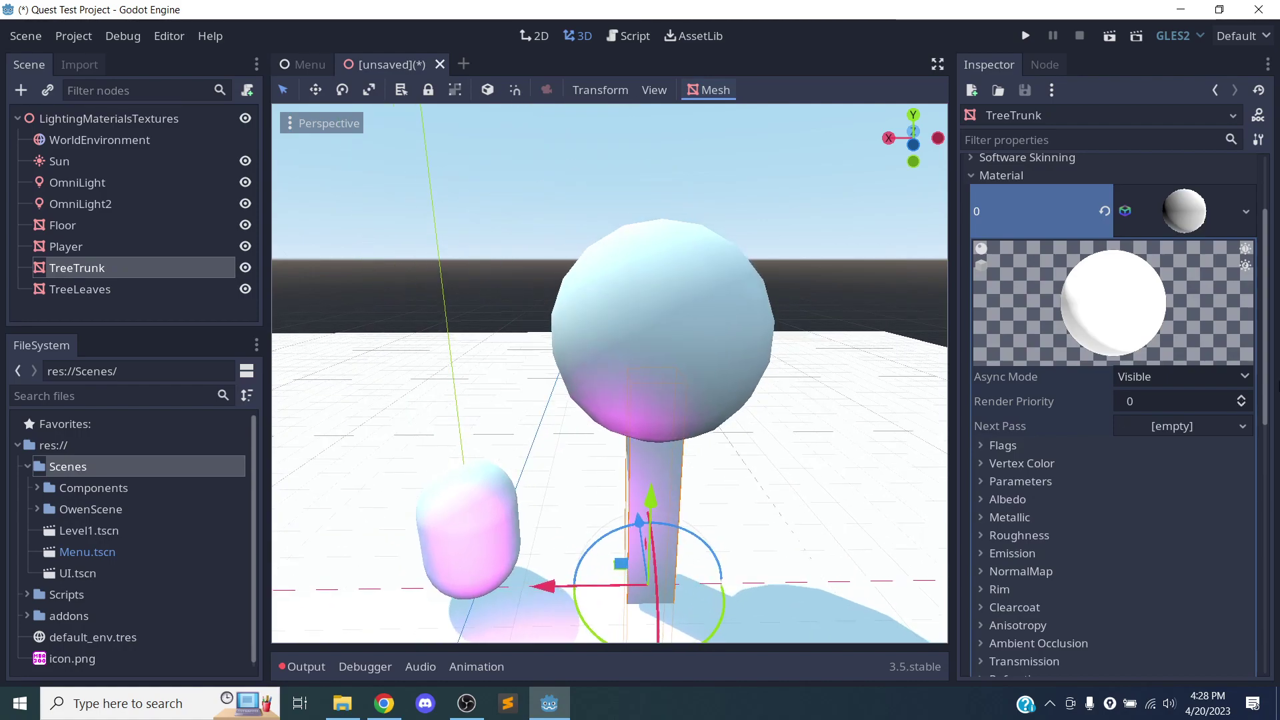
Begin saving the trunk's SpatialMaterial as a resource and create a Materials folder under res:// for it
click(1246, 213)
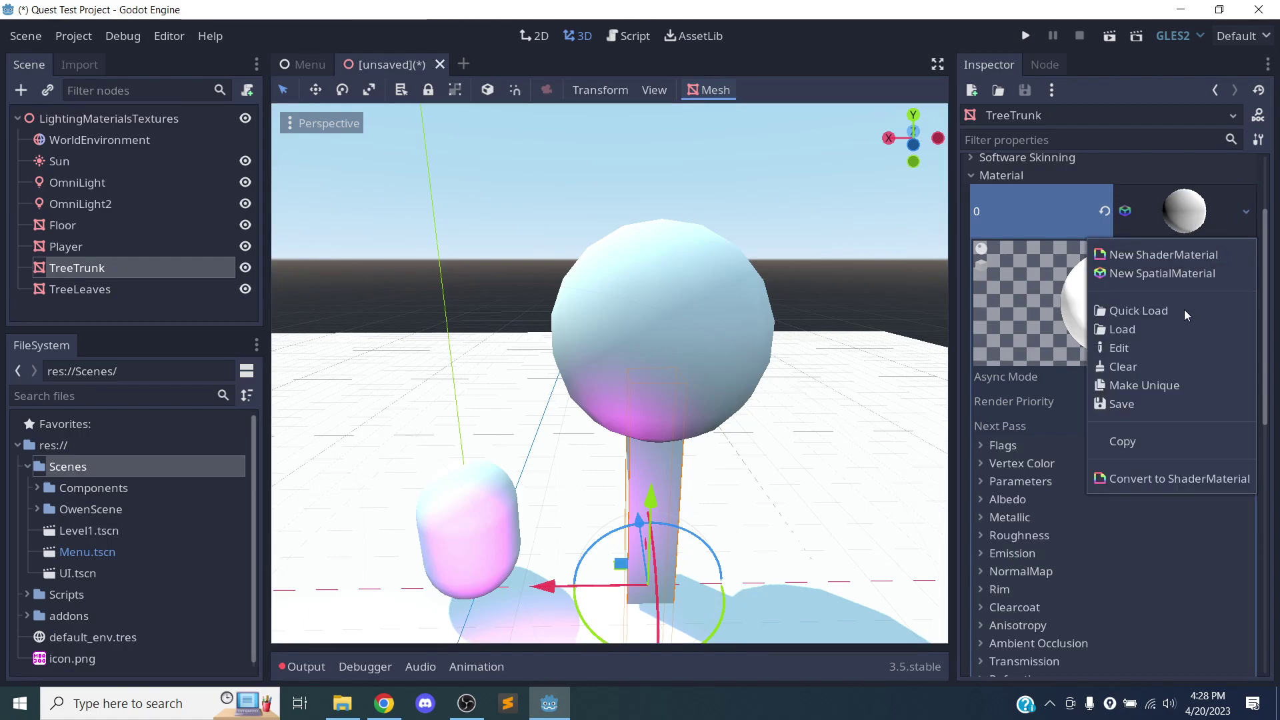
click(1160, 405)
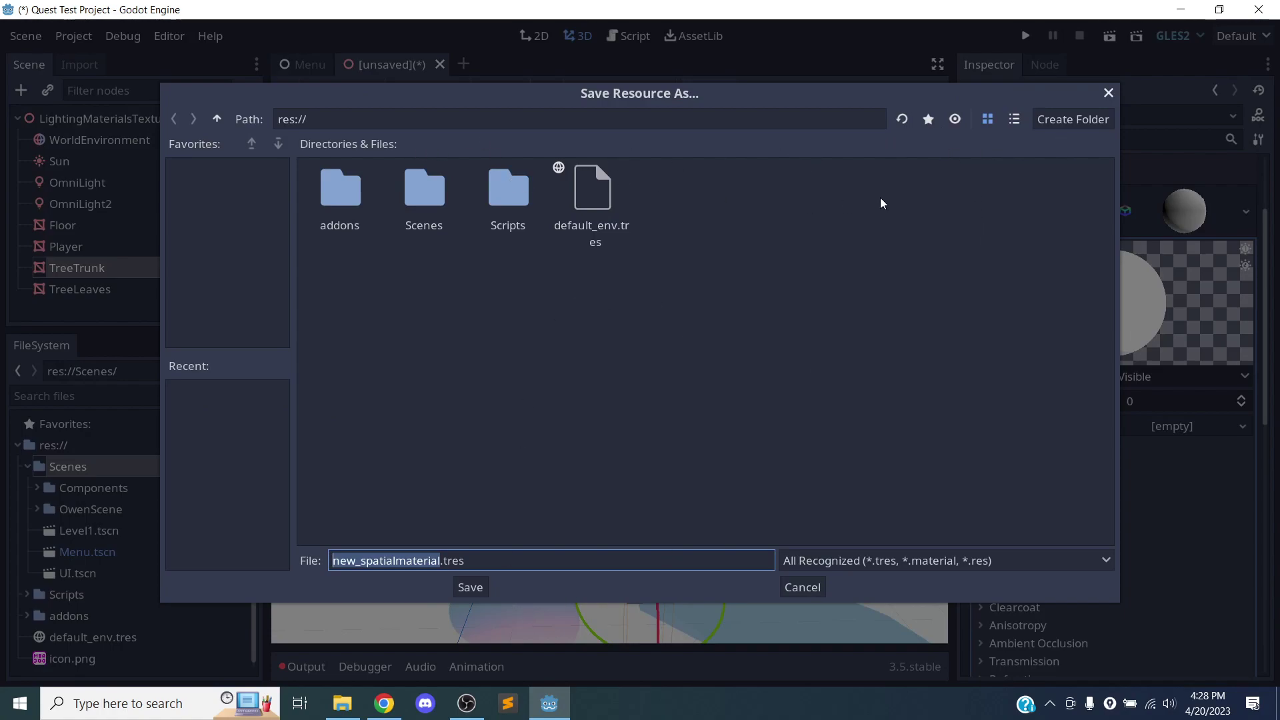
click(1067, 119)
text(Materia)
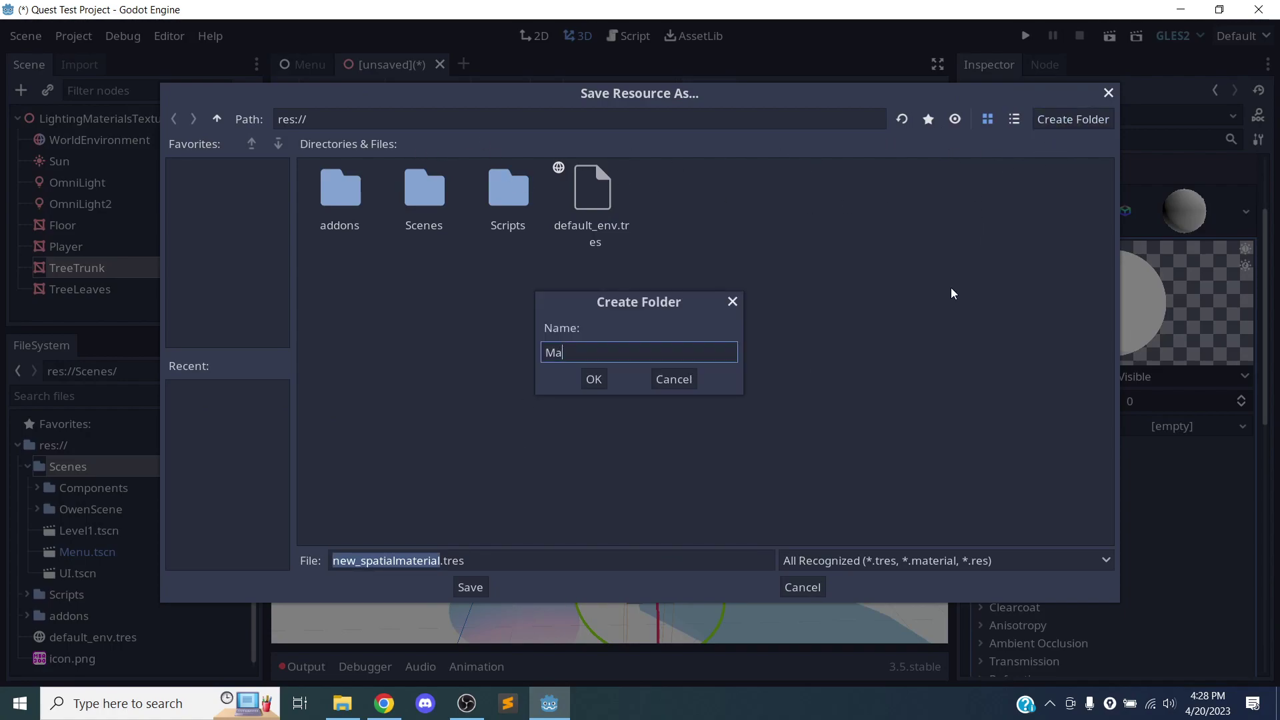
key(BackSpace)
text(als)
key(Return)
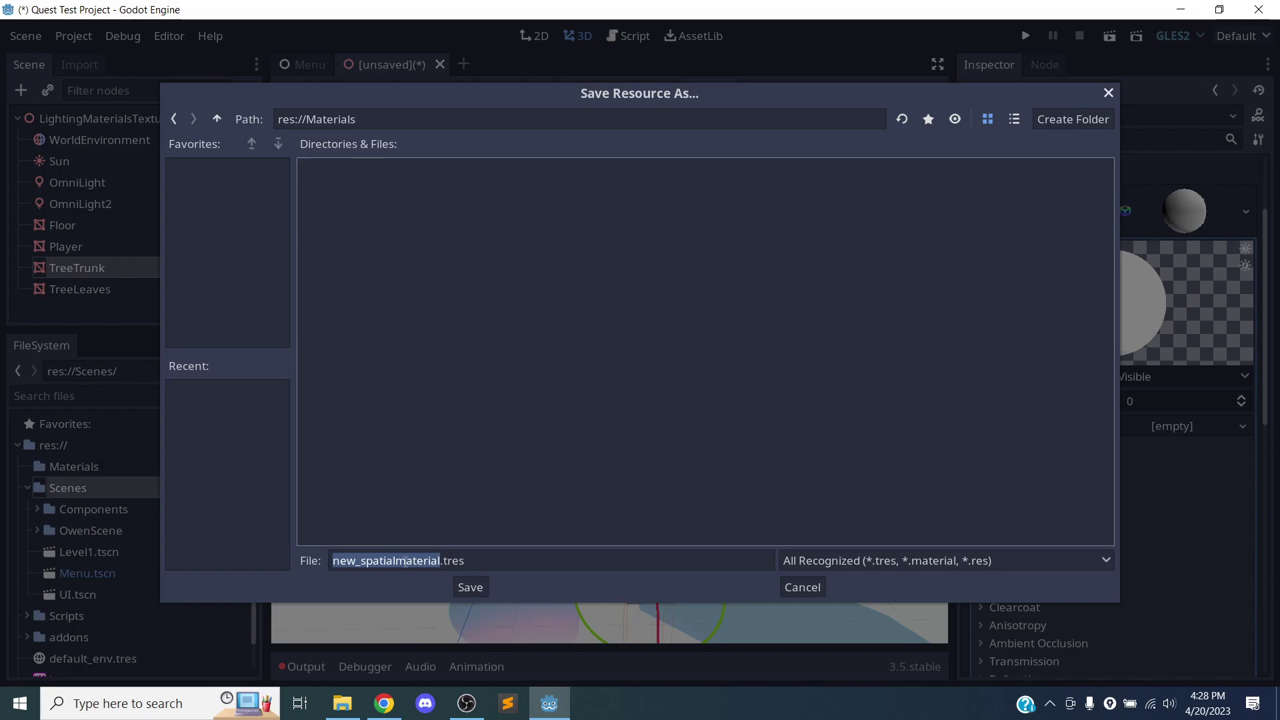
Save the trunk's material as Tree.tres in the res://Materials folder
text(Tree)
key(Return)
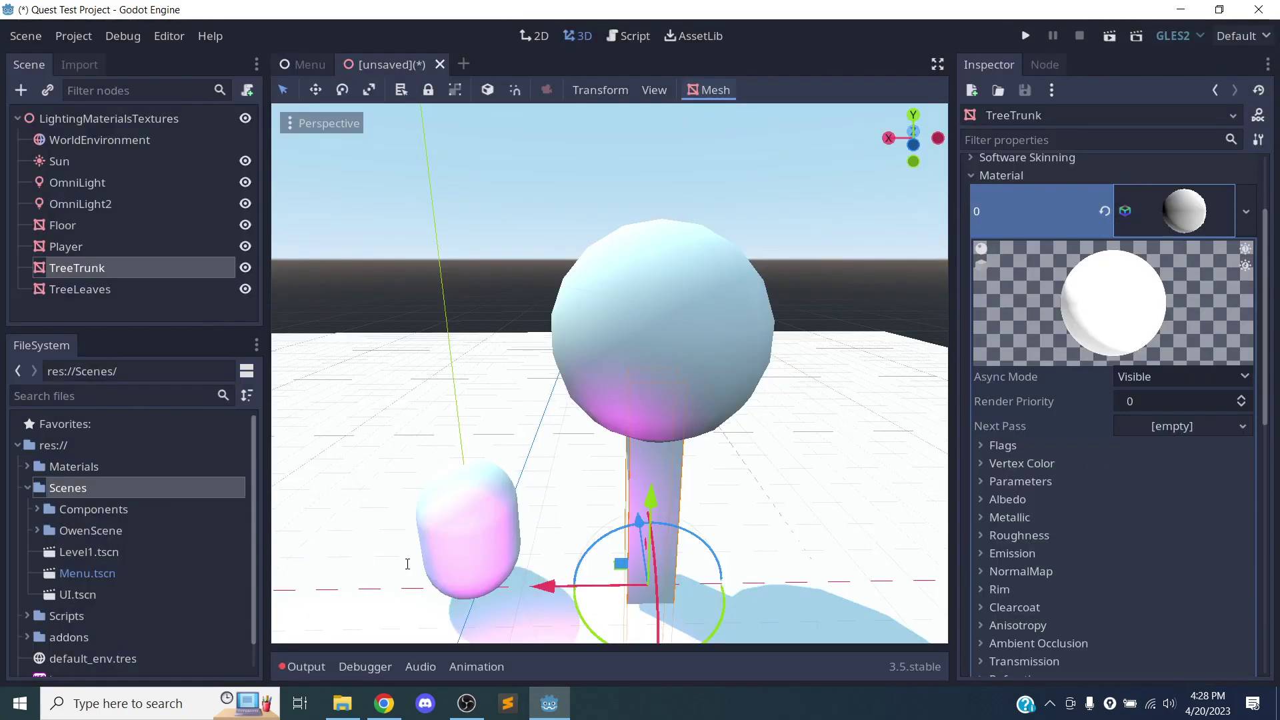
Assign the saved Tree.tres material from the Materials folder to material slot 0 of the TreeLeaves mesh
click(110, 290)
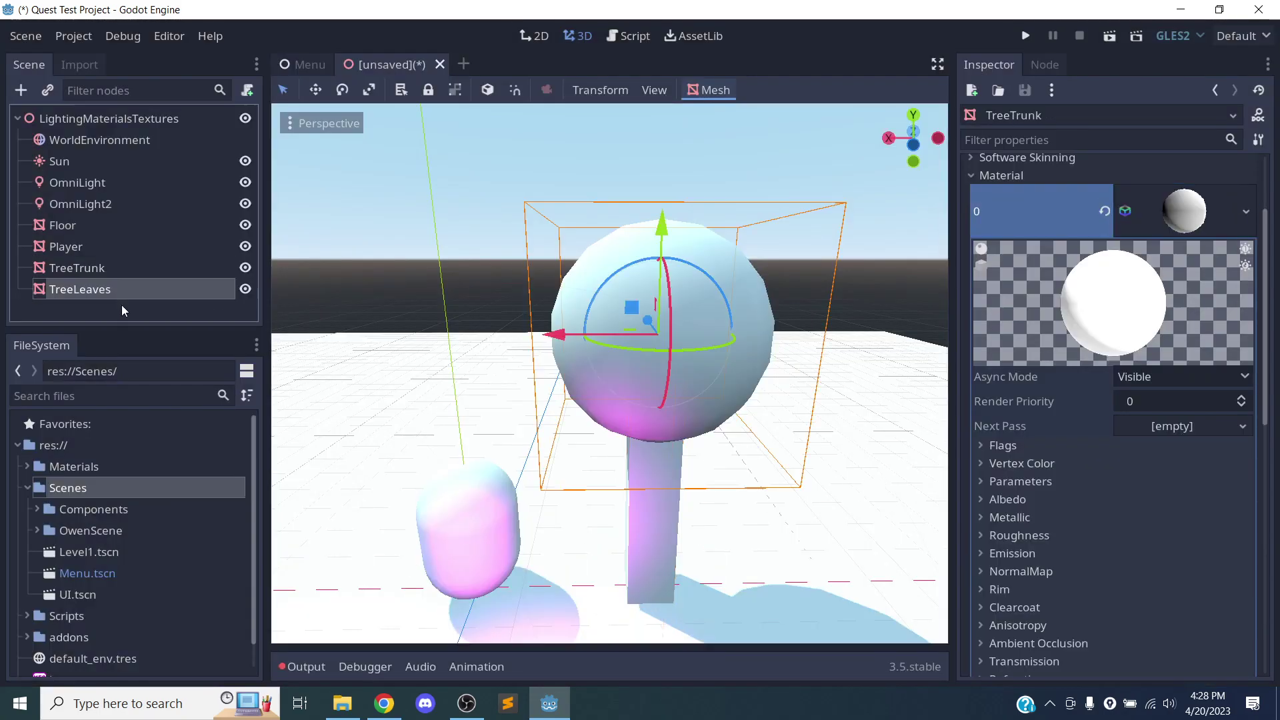
click(1177, 201)
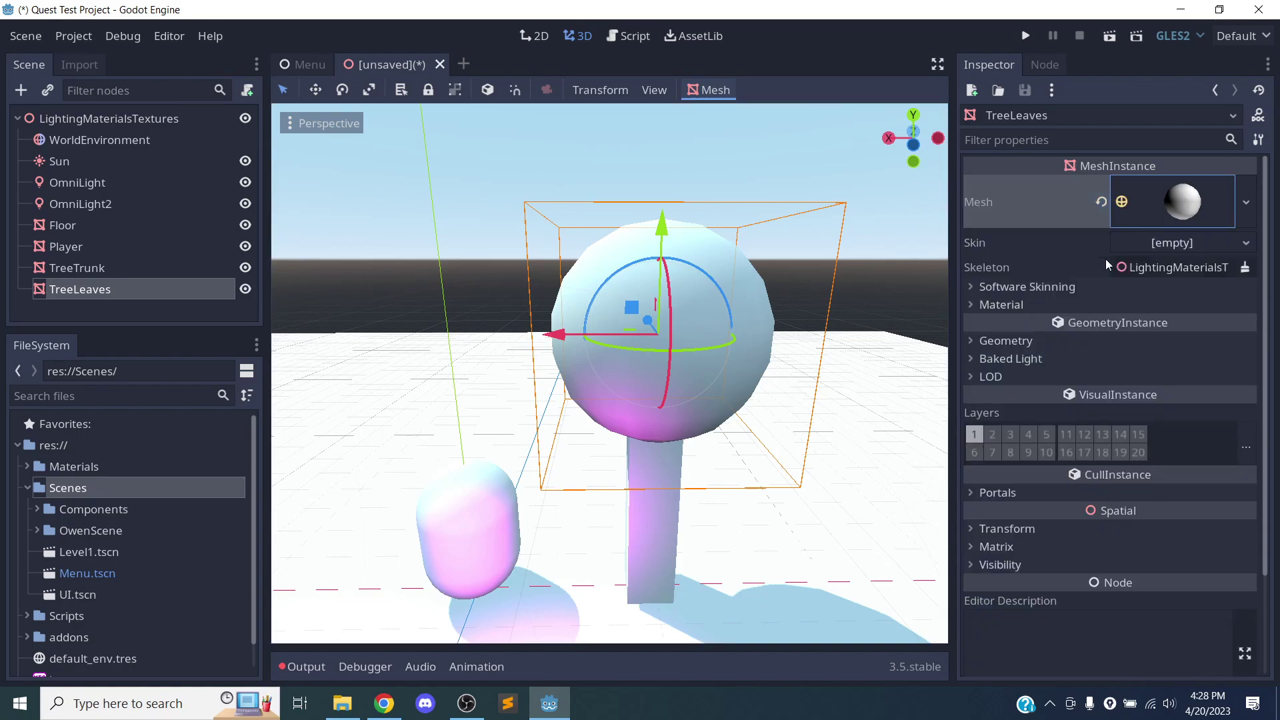
scroll(49, 528, down, 1)
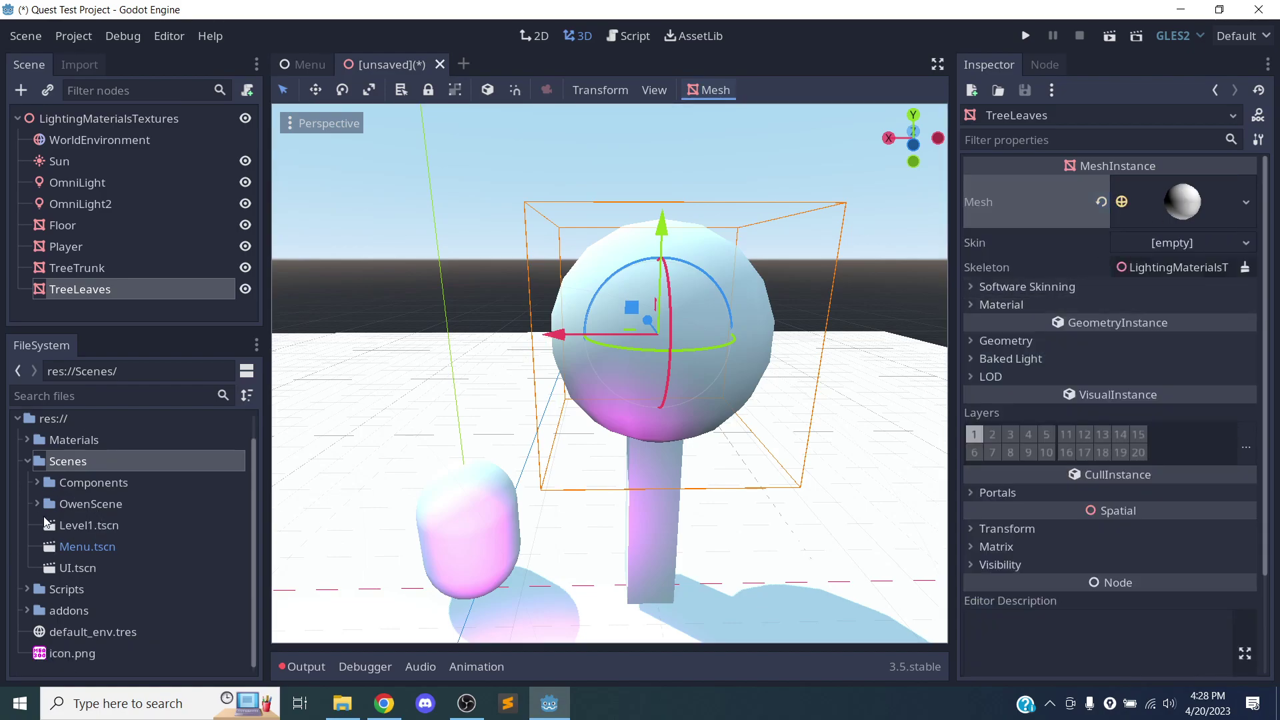
click(25, 439)
drag(80, 461, 1175, 234)
drag(1083, 306, 1004, 305)
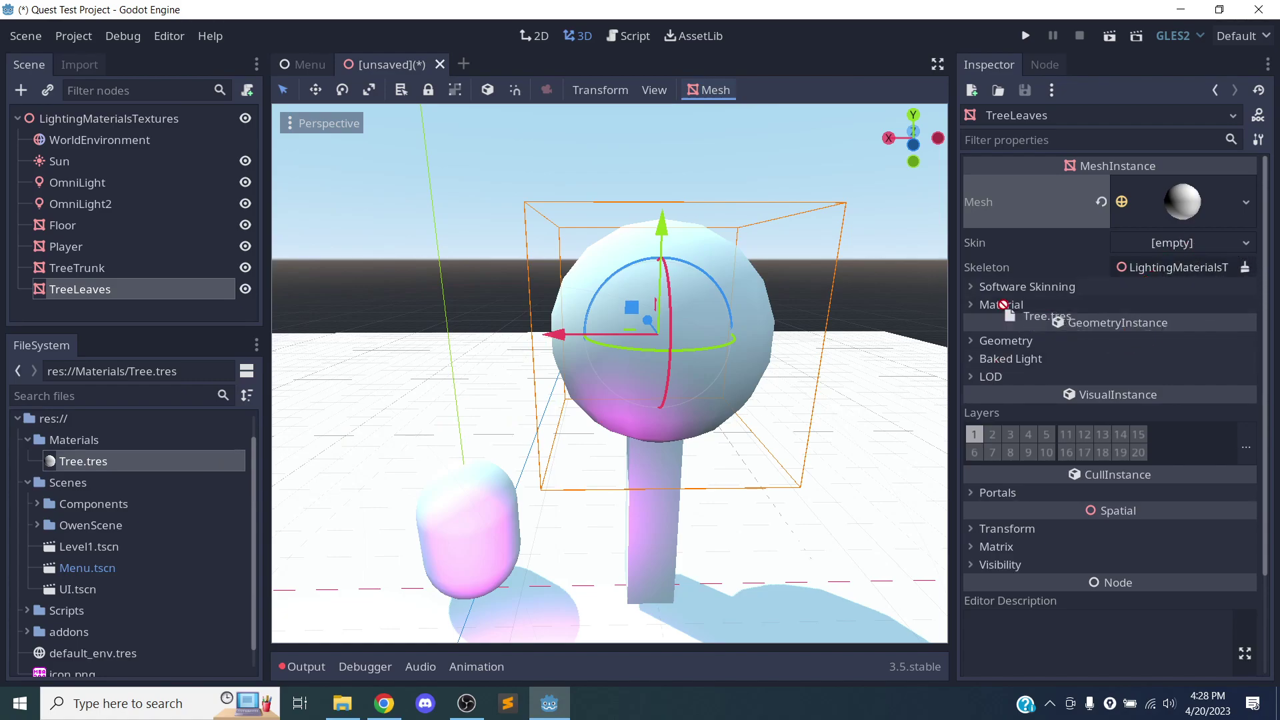
click(974, 303)
drag(78, 465, 1176, 336)
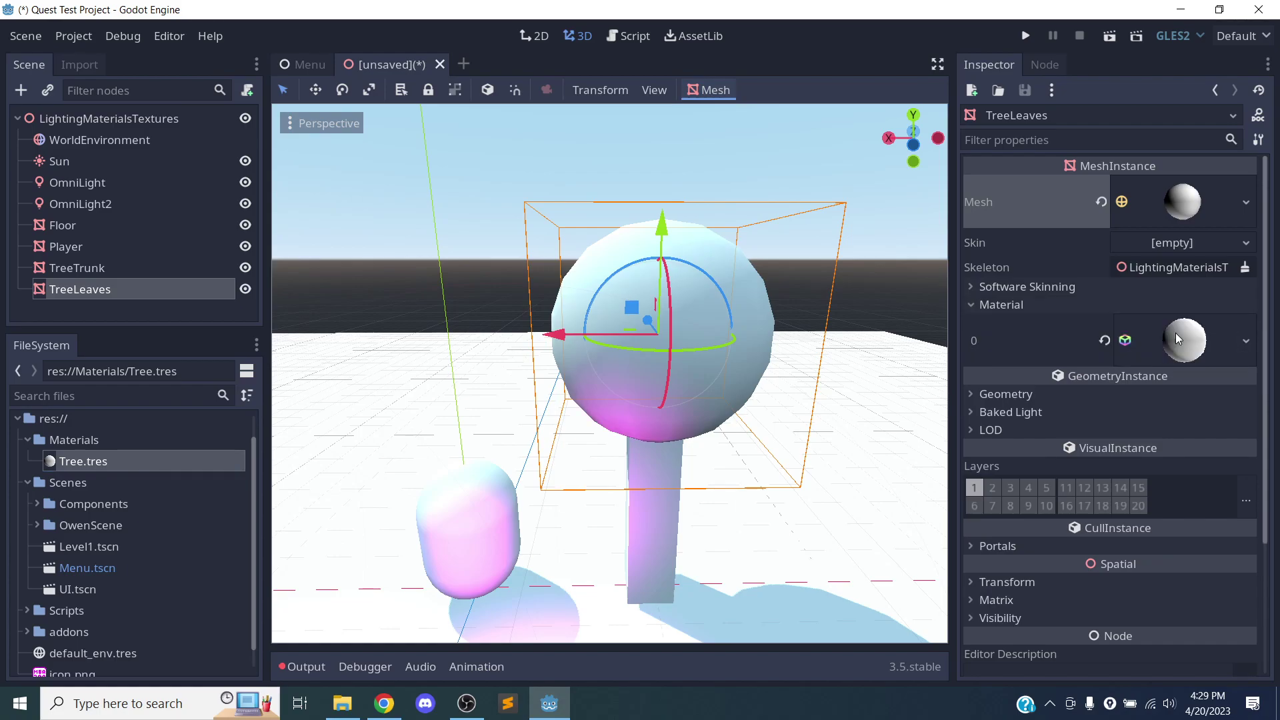
click(1023, 304)
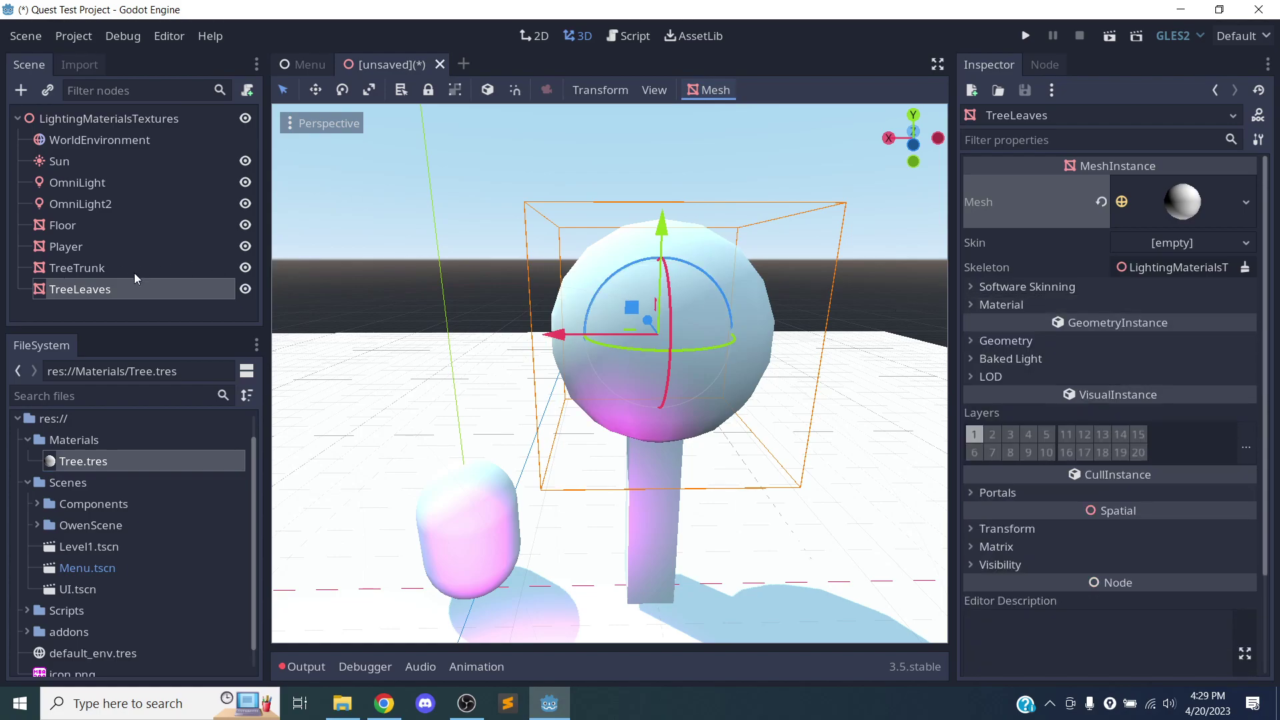
Open the Tree.tres material for editing and examine the options in its Flags group
middle_drag(732, 358, 527, 430)
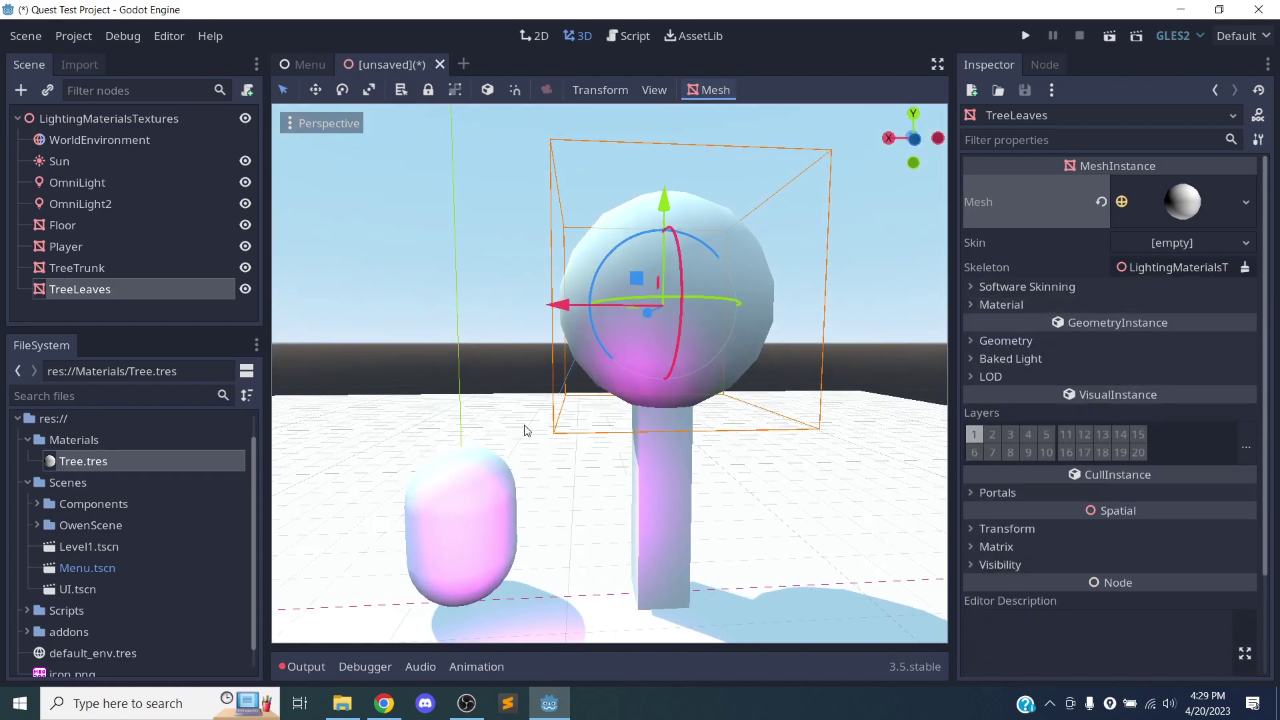
double_click(86, 466)
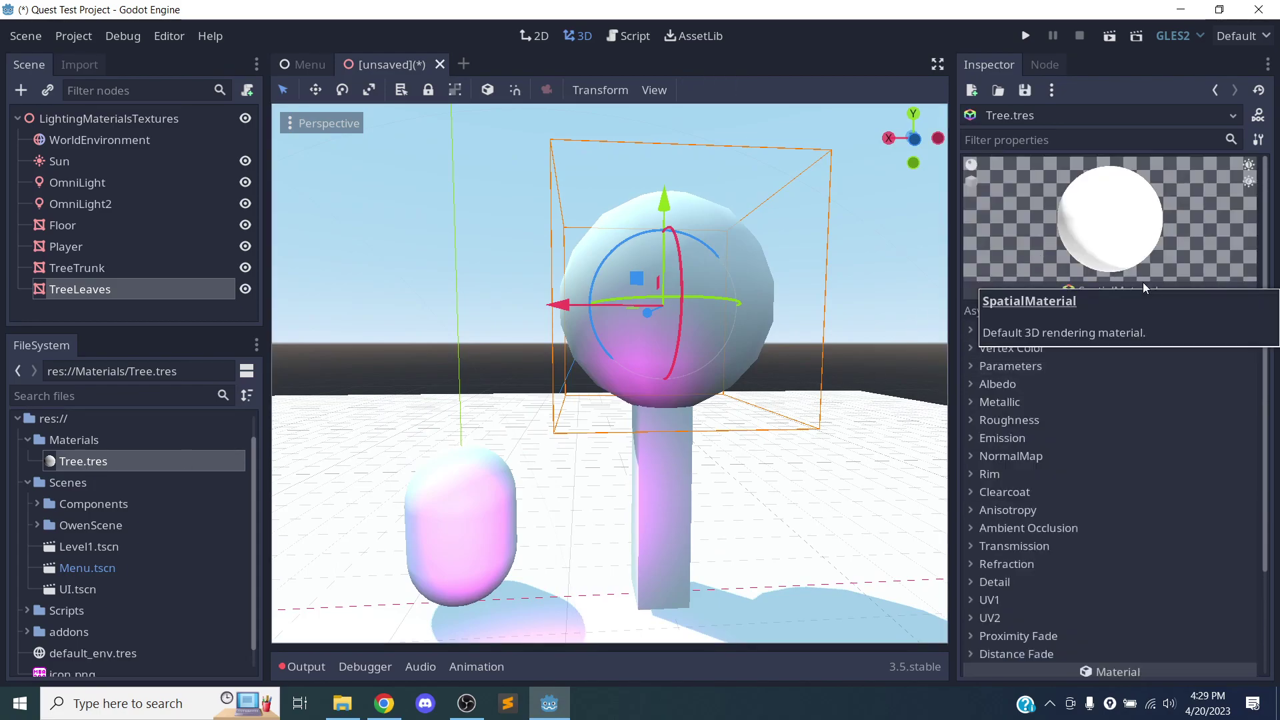
shift+middle_drag(723, 472, 751, 493)
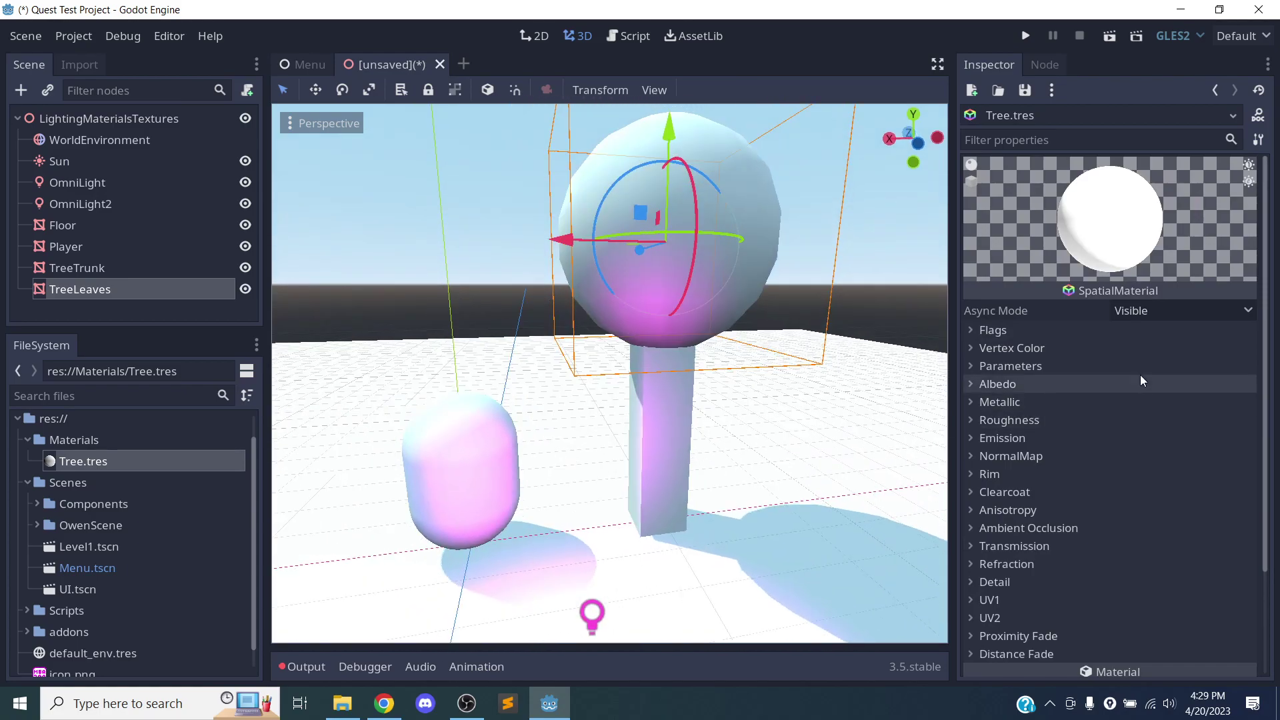
click(1068, 330)
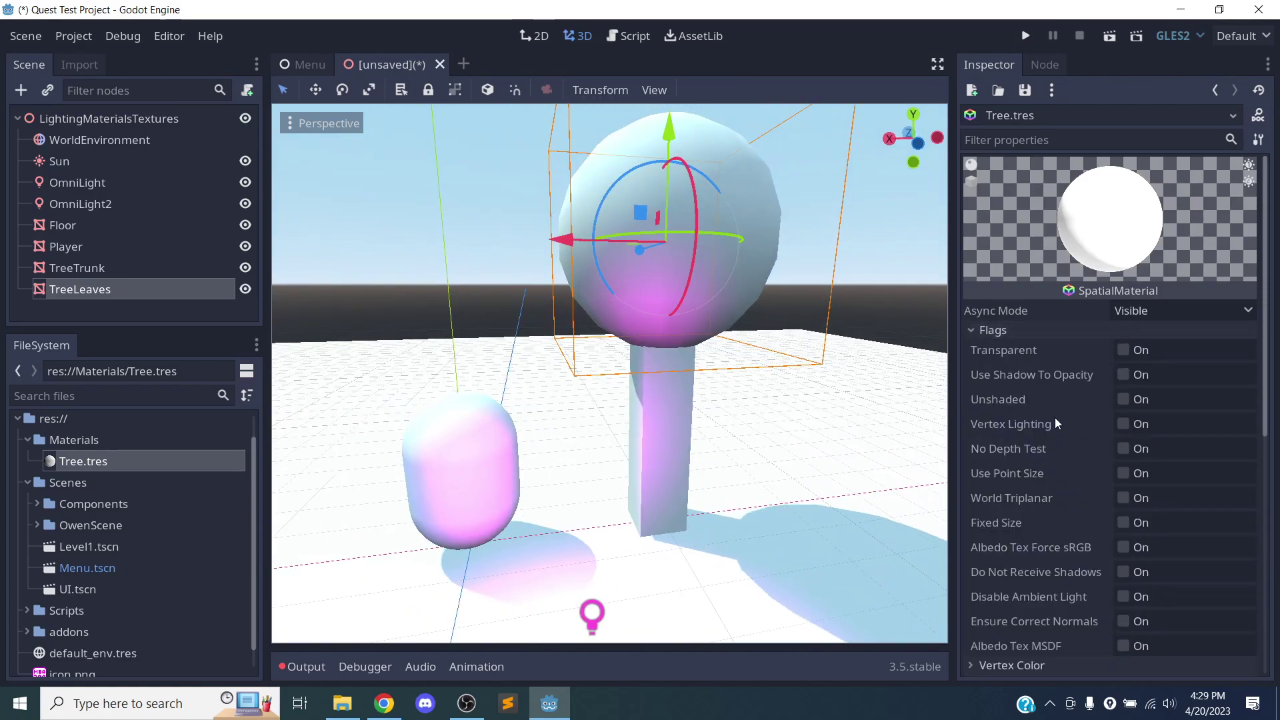
scroll(1057, 418, down, 1)
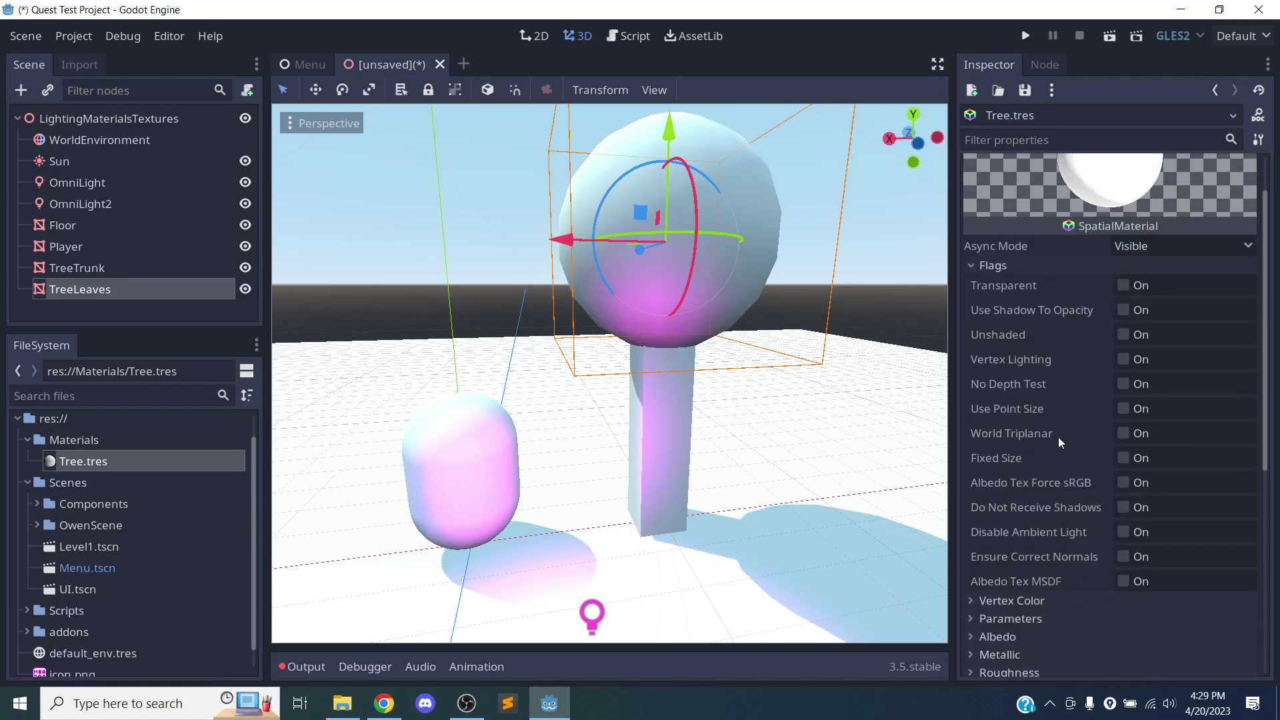
mouse_move(1057, 437)
mouse_move(1011, 281)
click(994, 268)
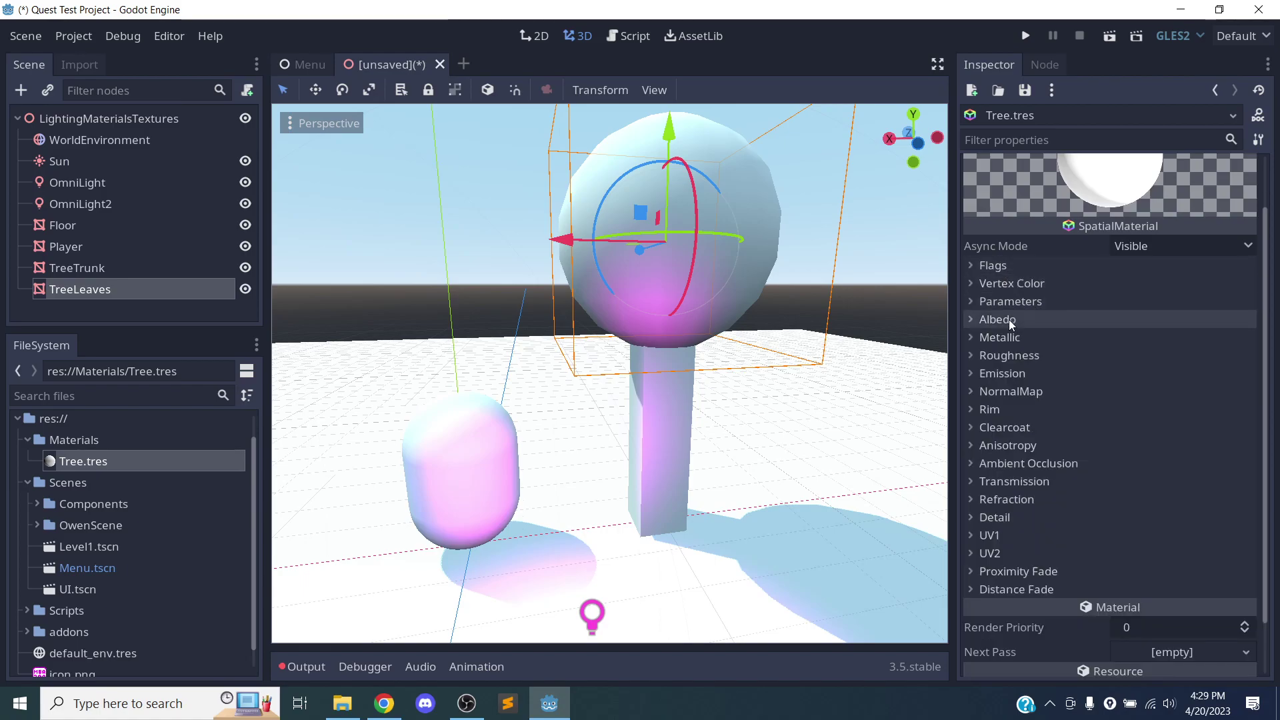
click(1009, 267)
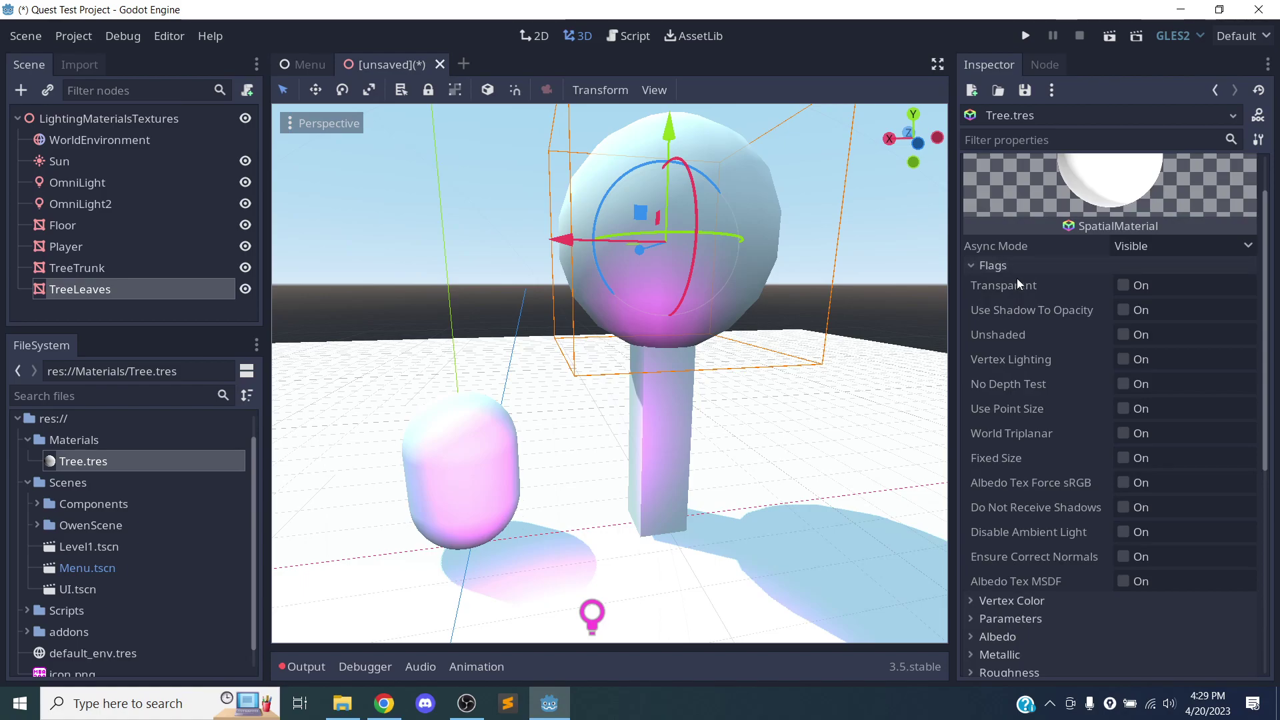
click(1000, 267)
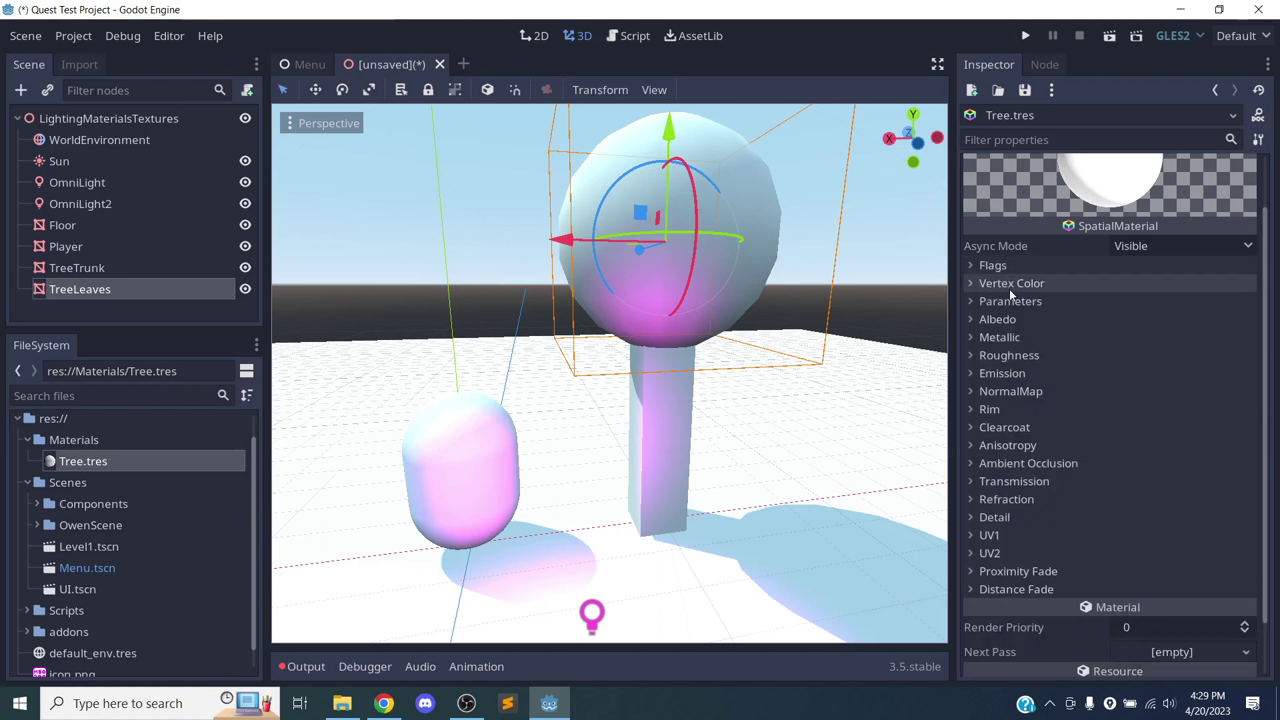
Examine the Tree material's Parameters group, including the available diffuse modes, alongside the tree's current shading
click(1014, 301)
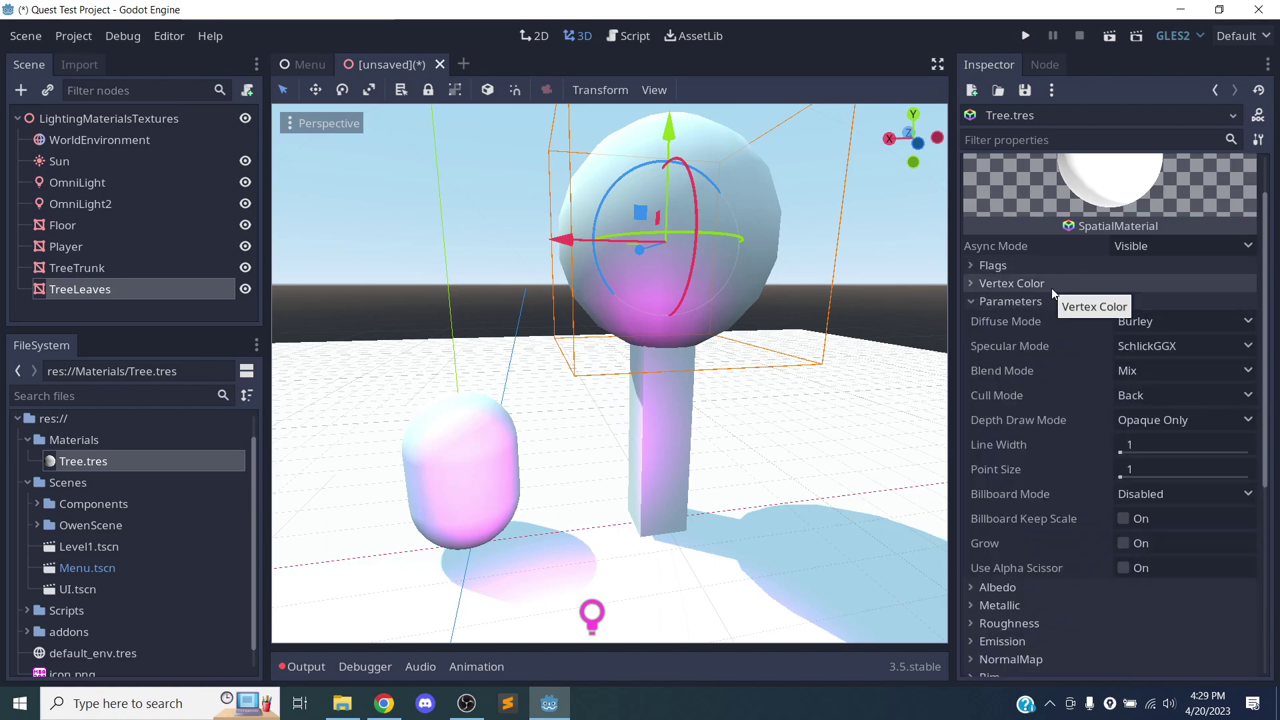
scroll(665, 368, up, 6)
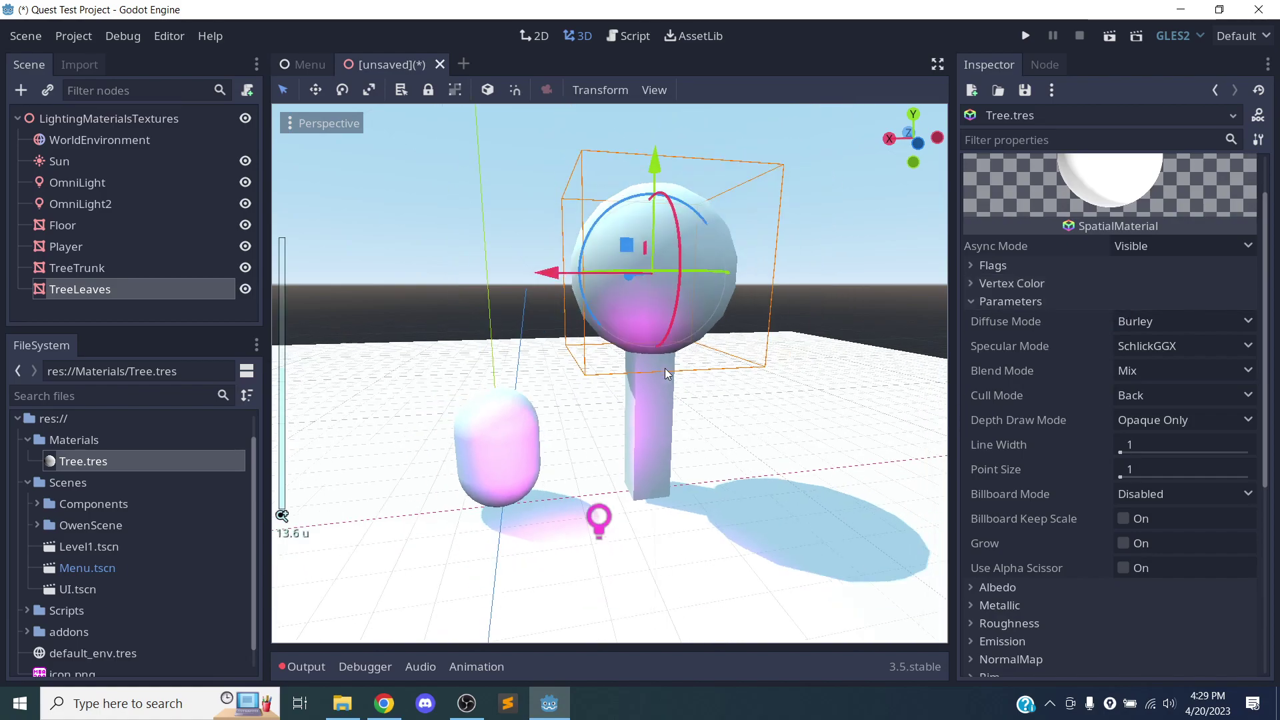
middle_drag(739, 398, 695, 420)
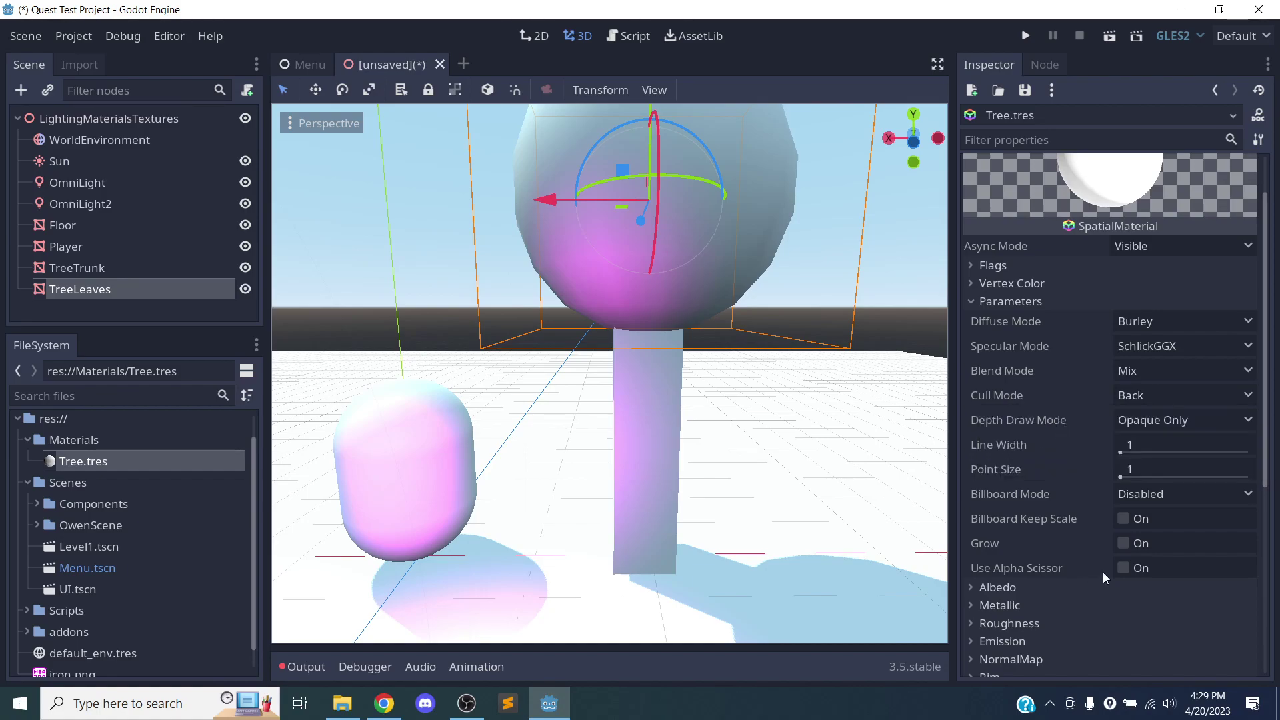
click(1162, 320)
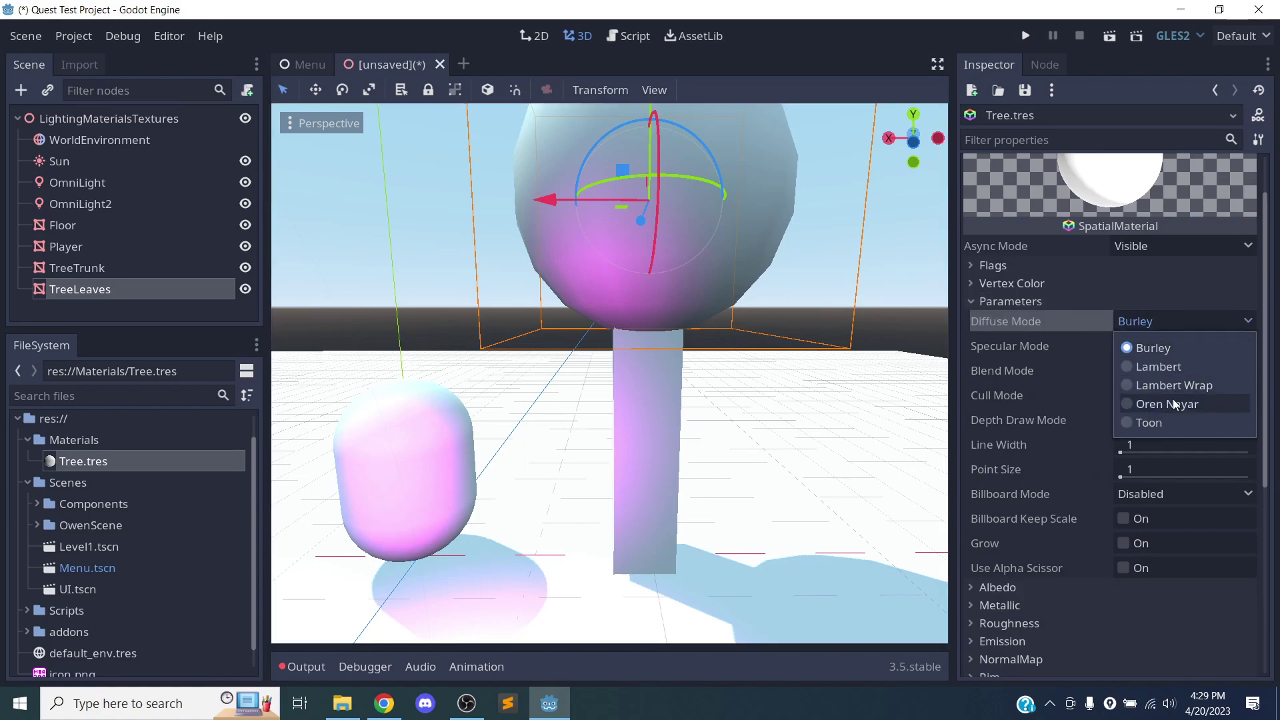
click(1106, 341)
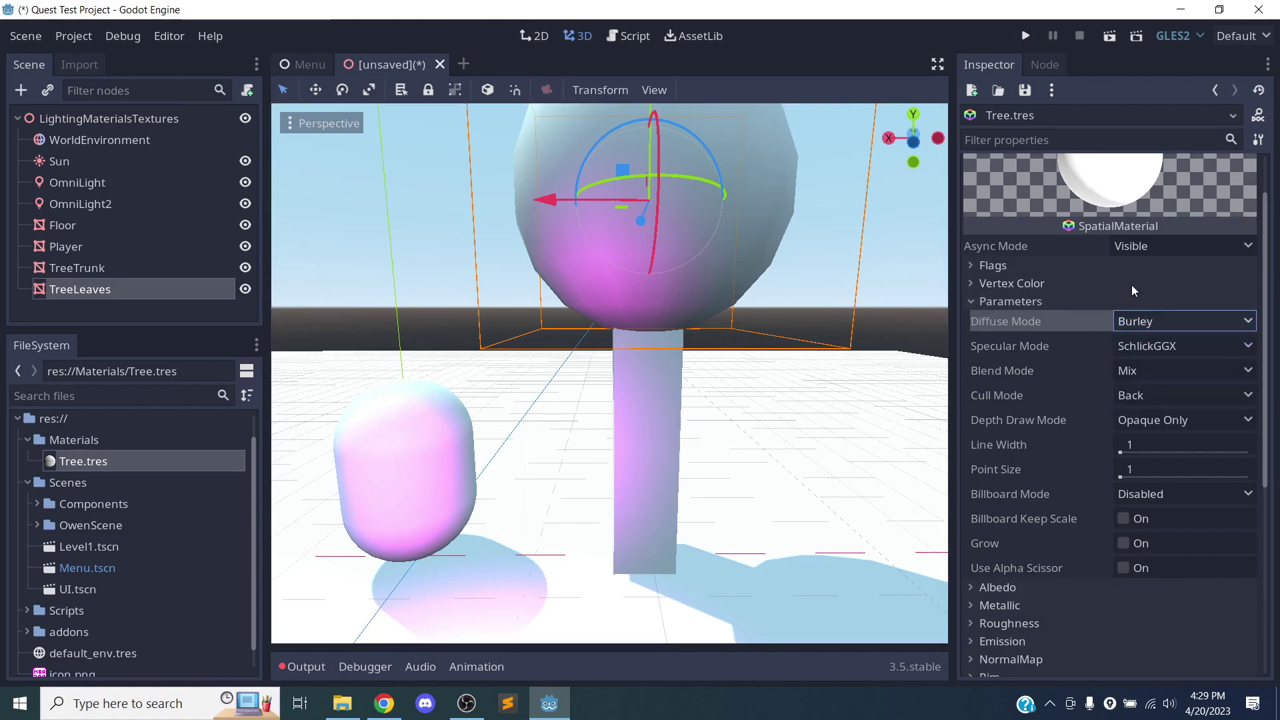
middle_drag(592, 343, 747, 333)
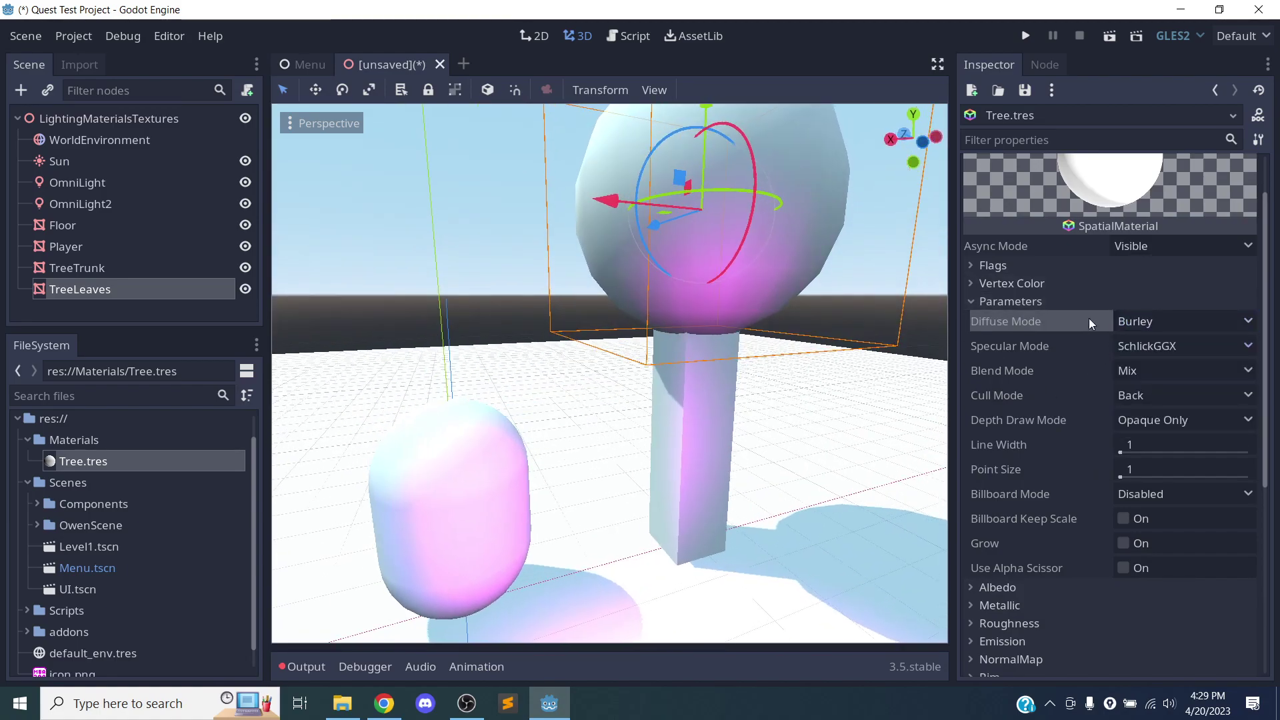
Try the Lambert, Lambert Wrap and Oren Nayar diffuse modes on the Tree material and compare the tree's shading
click(1157, 319)
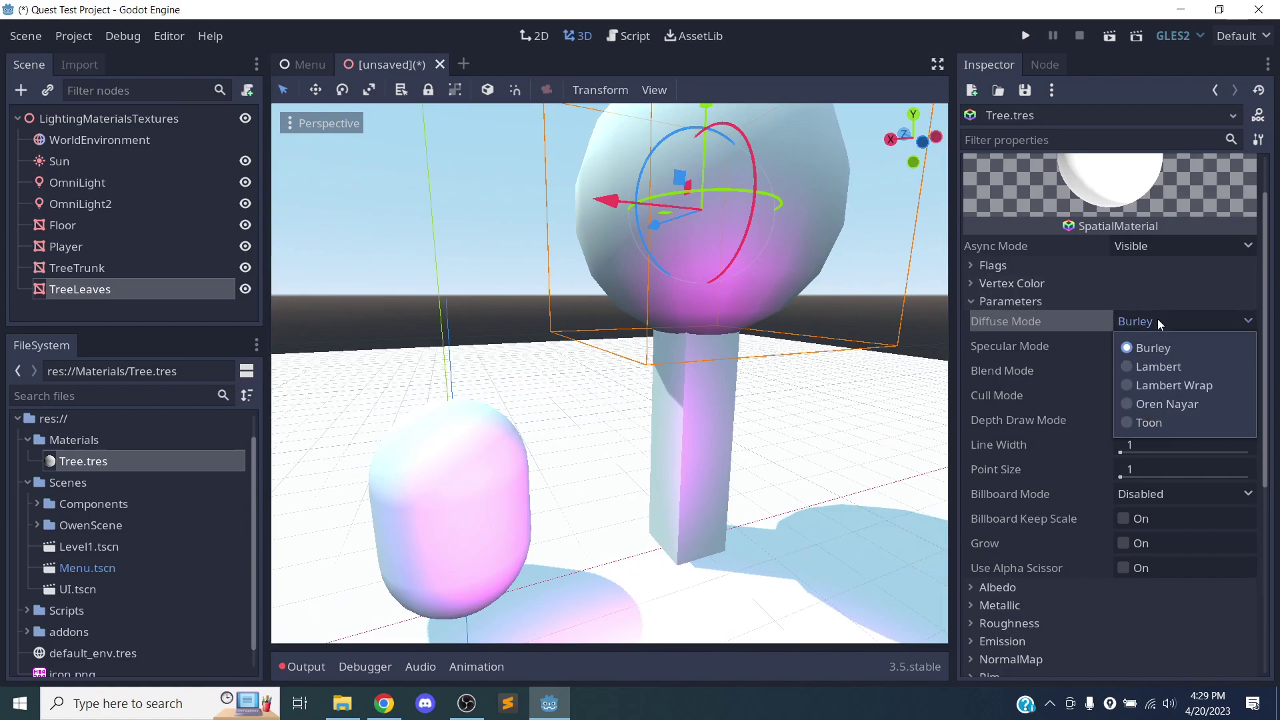
click(1161, 365)
middle_drag(881, 401, 1026, 370)
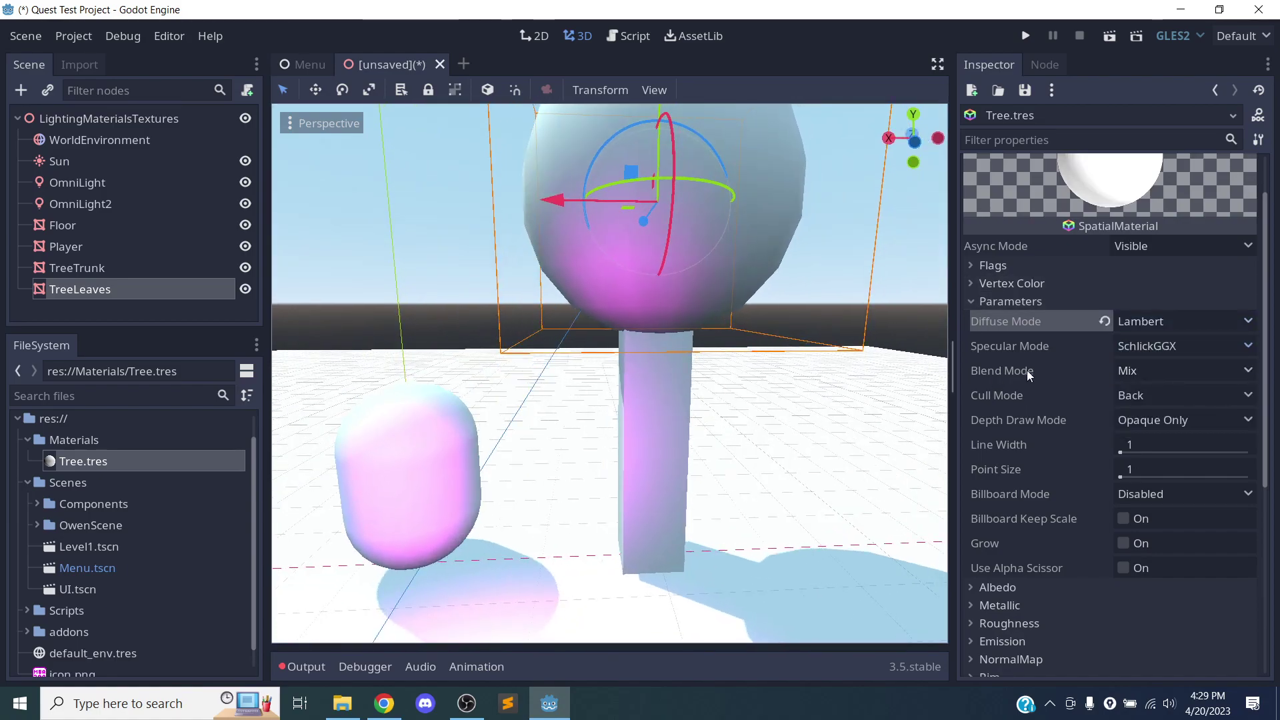
click(1190, 328)
click(1160, 387)
mouse_move(832, 406)
middle_down()
mouse_move(899, 466)
mouse_move(838, 468)
mouse_move(844, 427)
middle_up()
click(1170, 322)
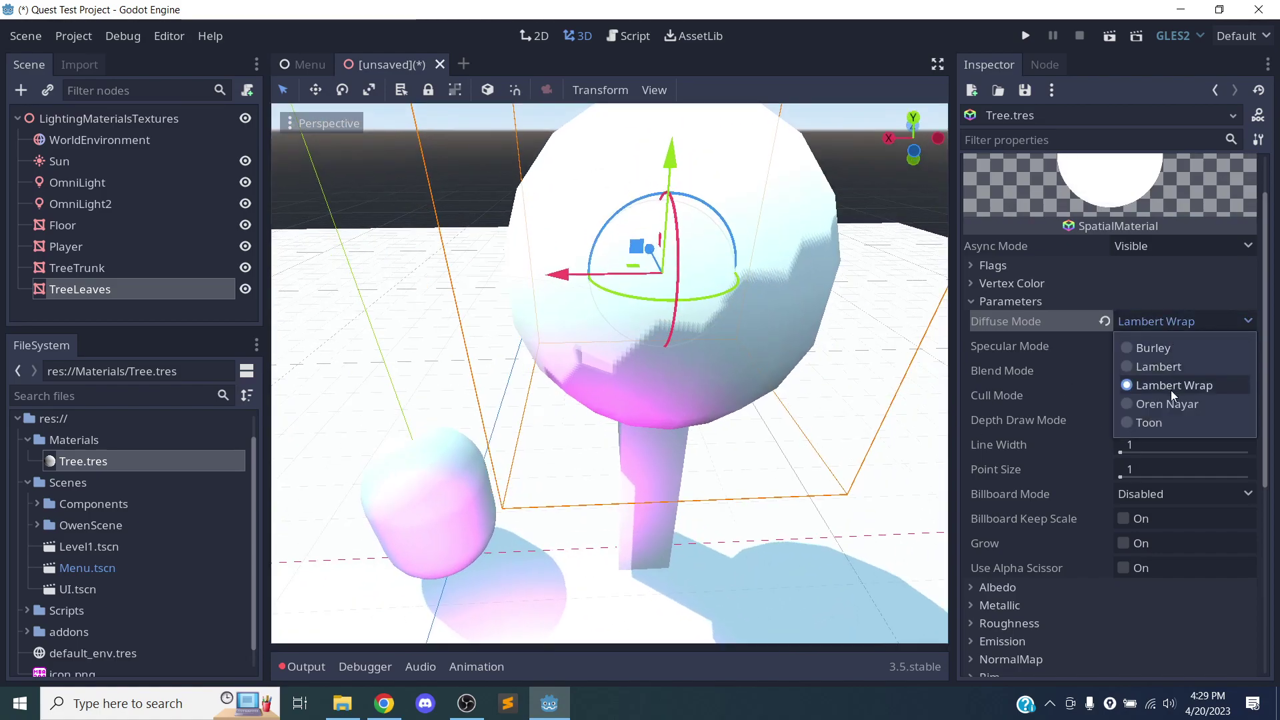
click(1160, 408)
middle_drag(920, 407, 940, 360)
Try the Toon diffuse mode, inspect the tree from several angles and distances, and reset the diffuse mode to its default
click(1148, 320)
click(1148, 422)
mouse_move(700, 480)
middle_down()
mouse_move(610, 486)
mouse_move(654, 461)
middle_up()
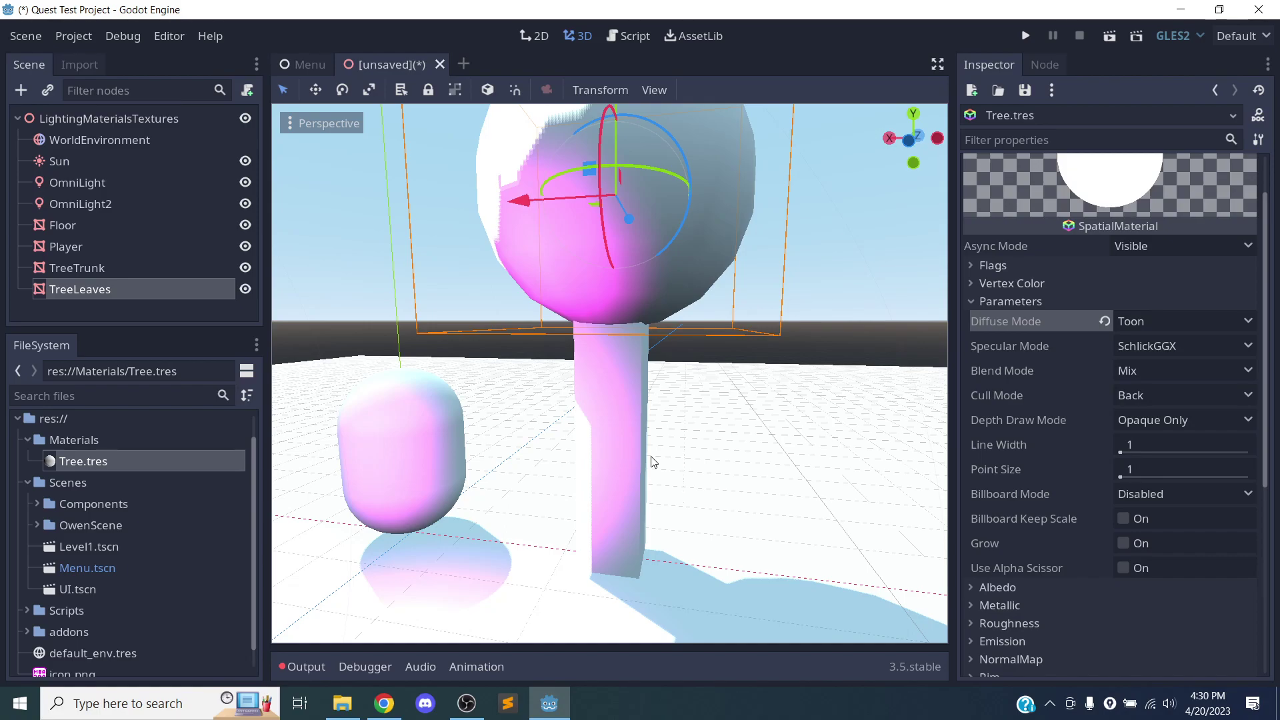
middle_drag(556, 241, 991, 288)
scroll(594, 292, down, 2)
scroll(593, 292, up, 6)
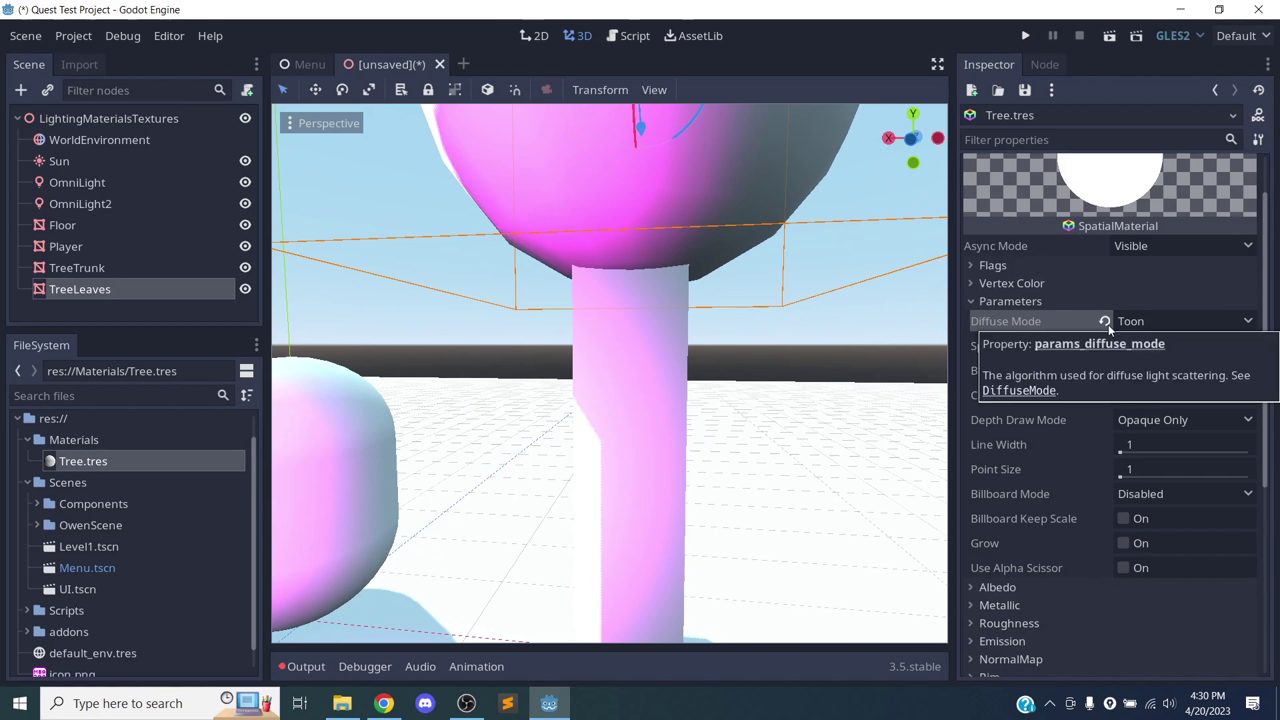
scroll(761, 382, up, 8)
scroll(742, 397, down, 12)
middle_drag(697, 360, 679, 366)
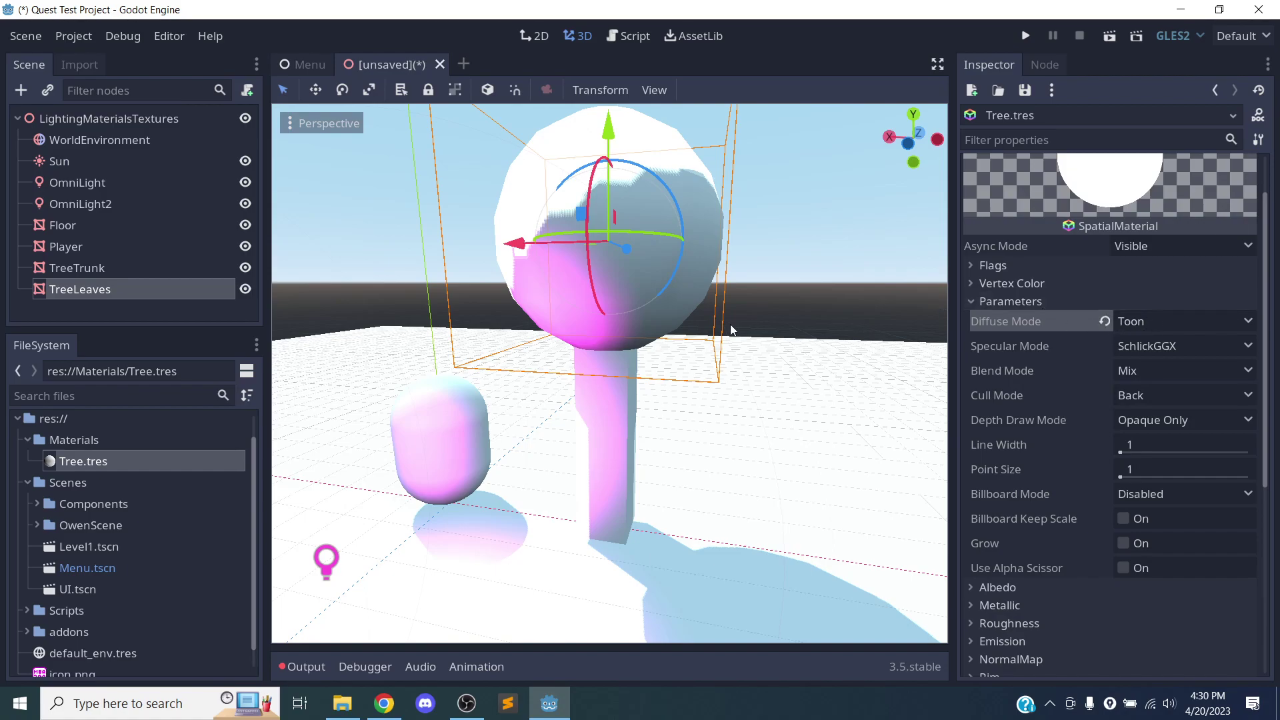
scroll(734, 330, down, 2)
click(1105, 320)
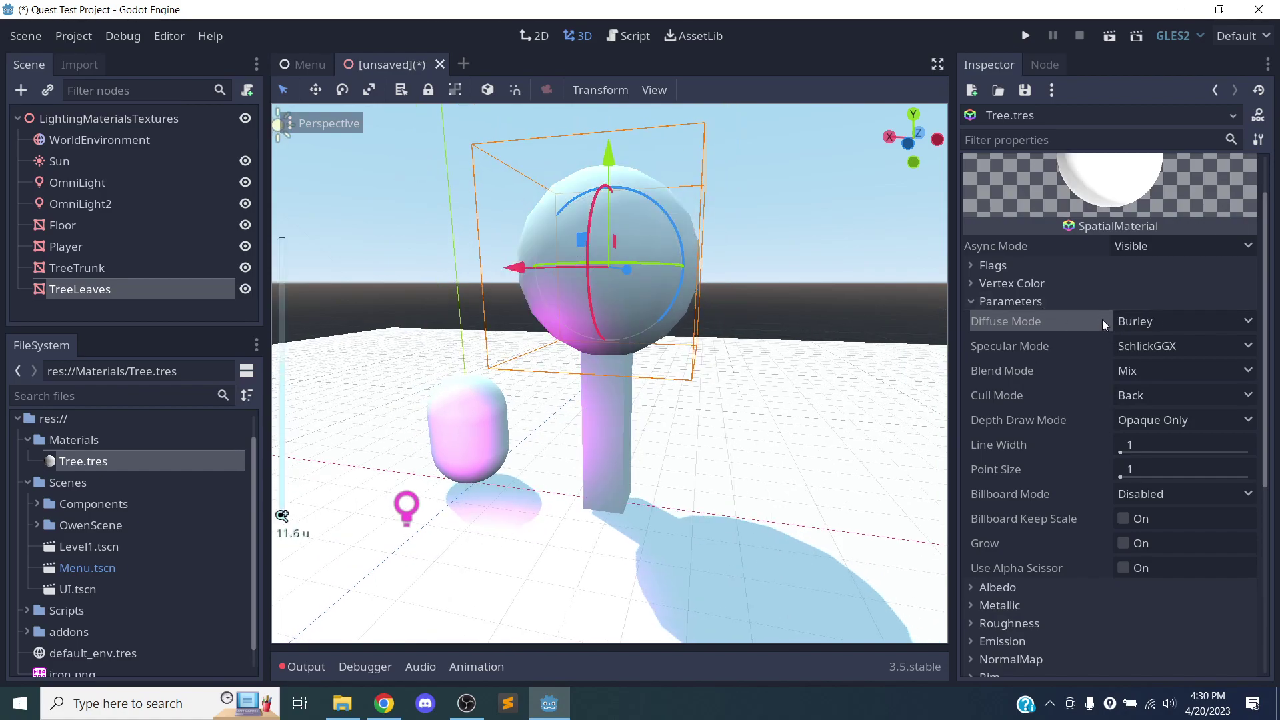
Collapse the Tree material's Parameters group and expand its Albedo properties
click(1020, 300)
click(1011, 320)
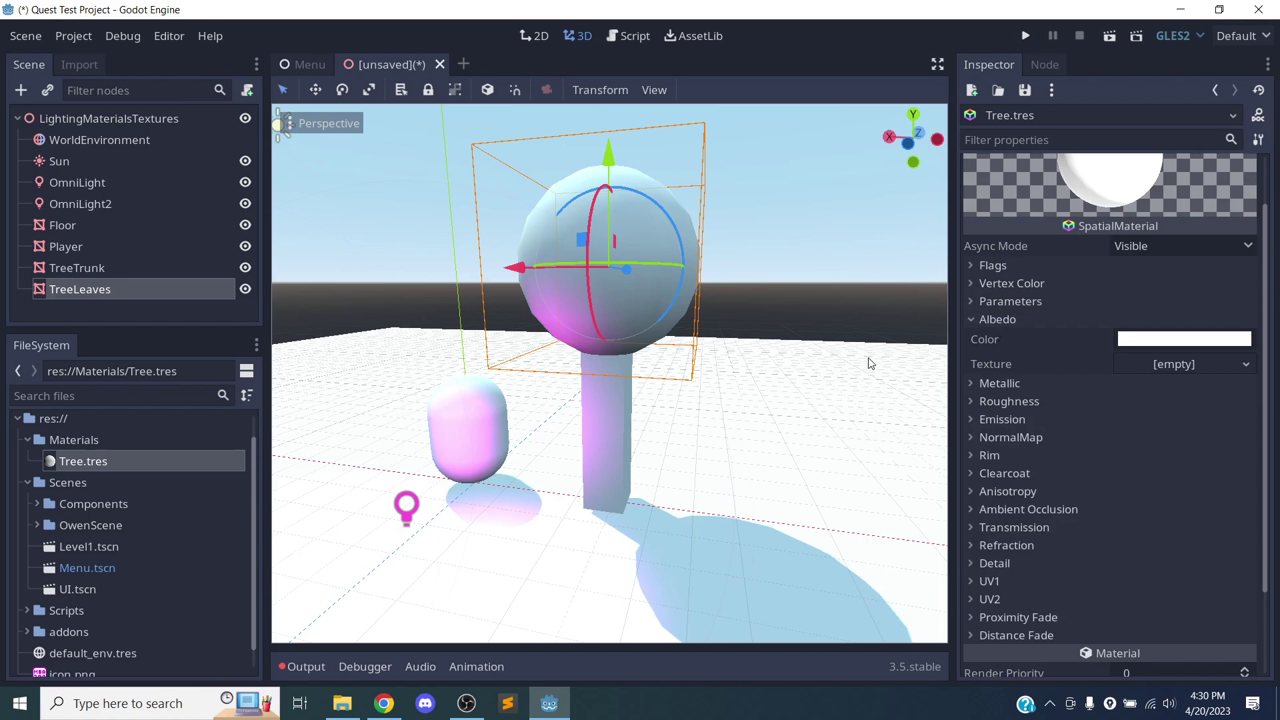
scroll(800, 380, down, 5)
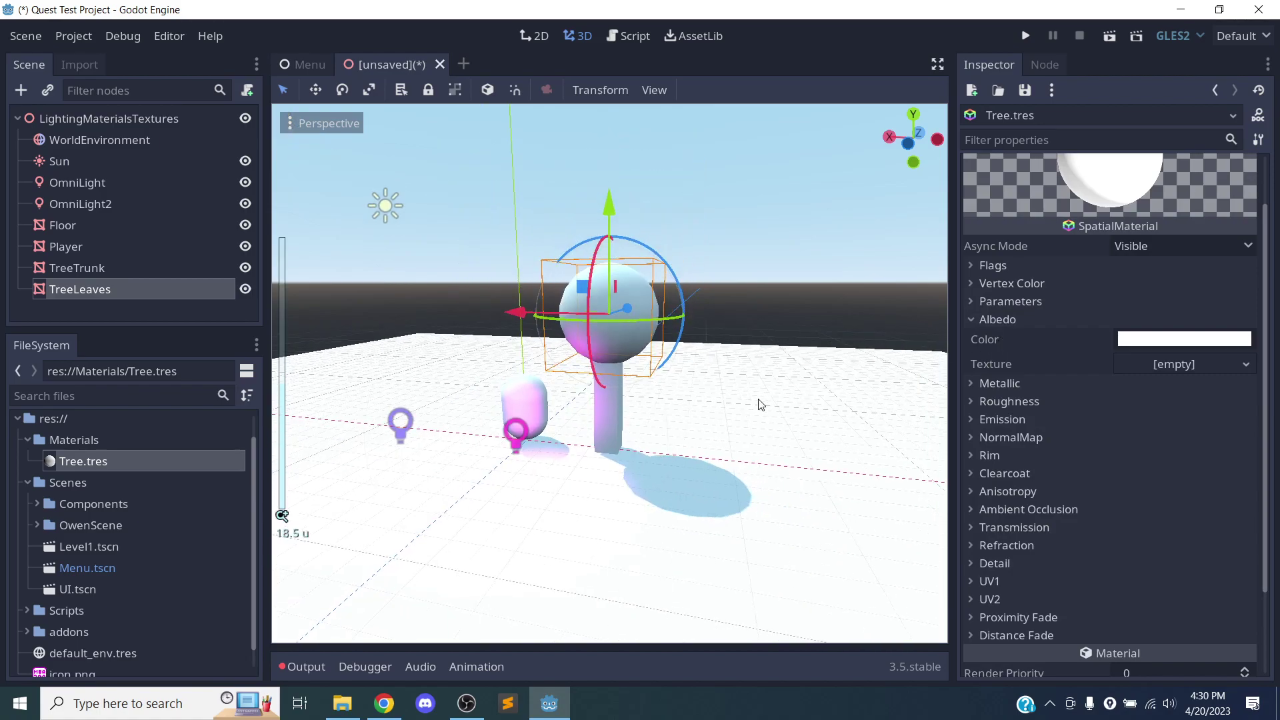
scroll(766, 400, up, 15)
scroll(787, 397, down, 8)
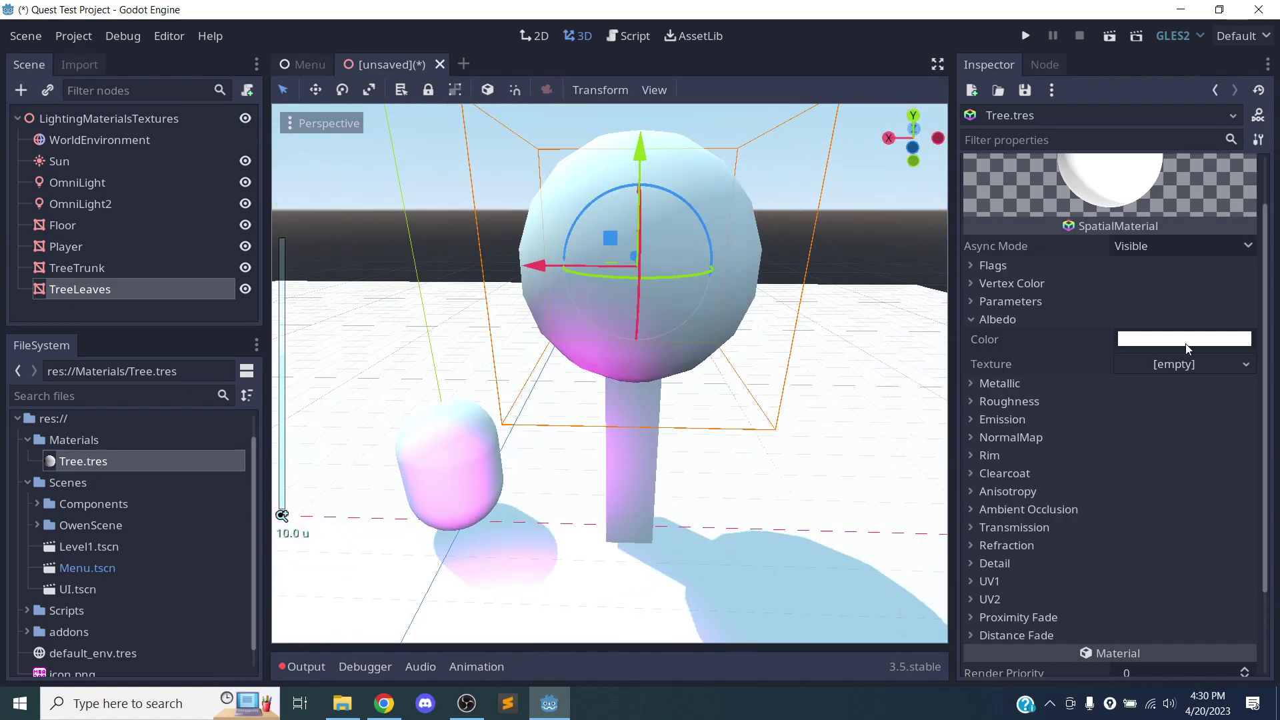
Set the Tree material's albedo color to light green with R 154, G 254 and B 133
click(1185, 342)
drag(1103, 50, 999, 27)
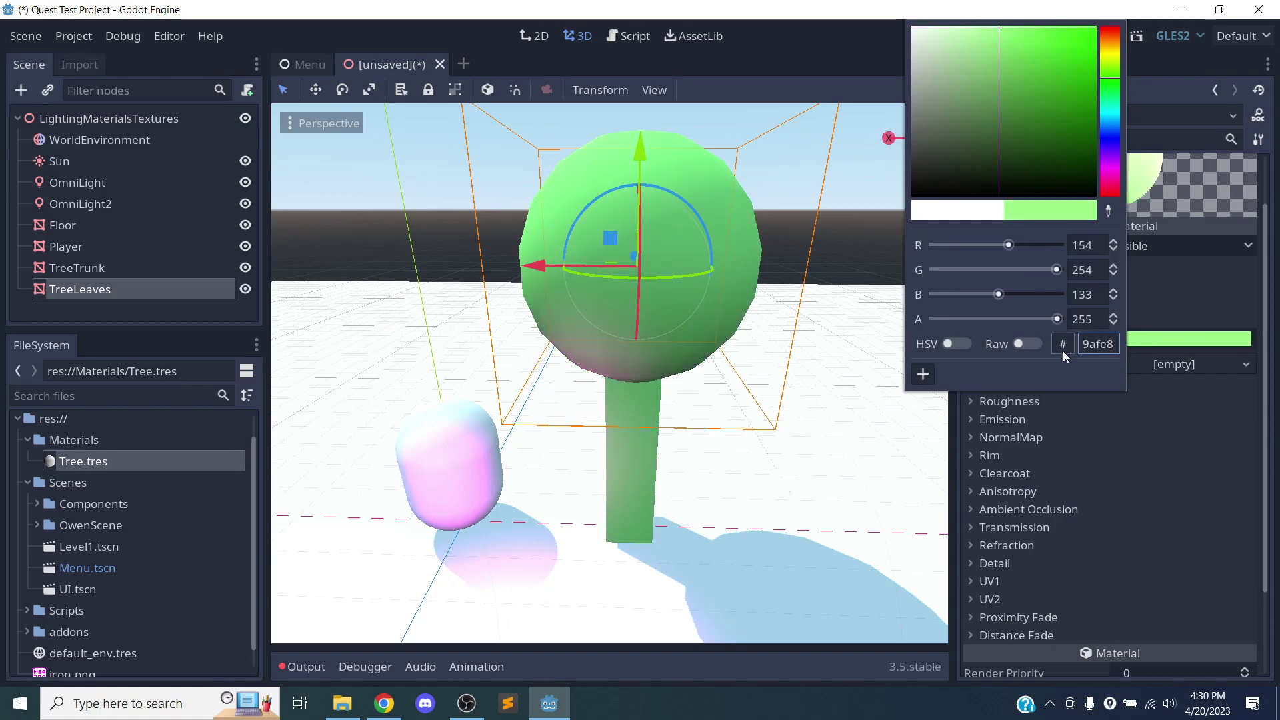
click(1192, 302)
click(1051, 322)
middle_drag(600, 339, 546, 338)
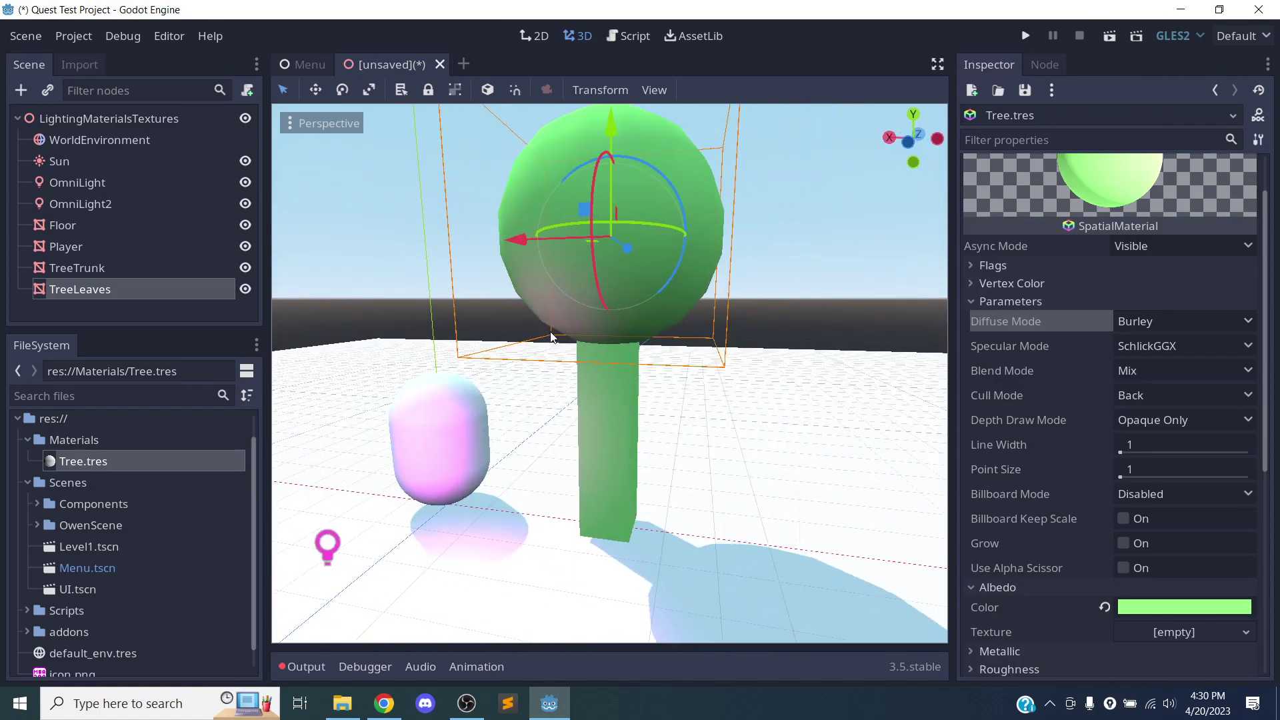
click(998, 303)
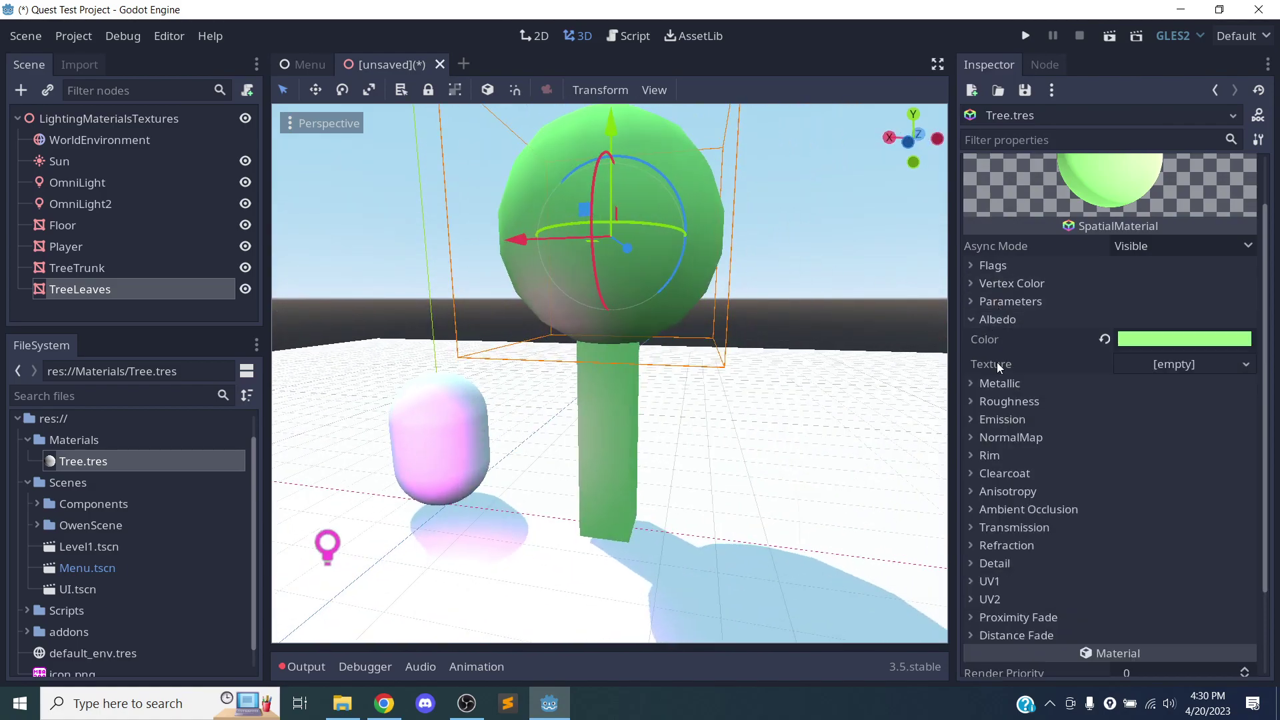
Assign a new NoiseTexture as the albedo texture and give it a new OpenSimplexNoise as its noise source
click(1022, 370)
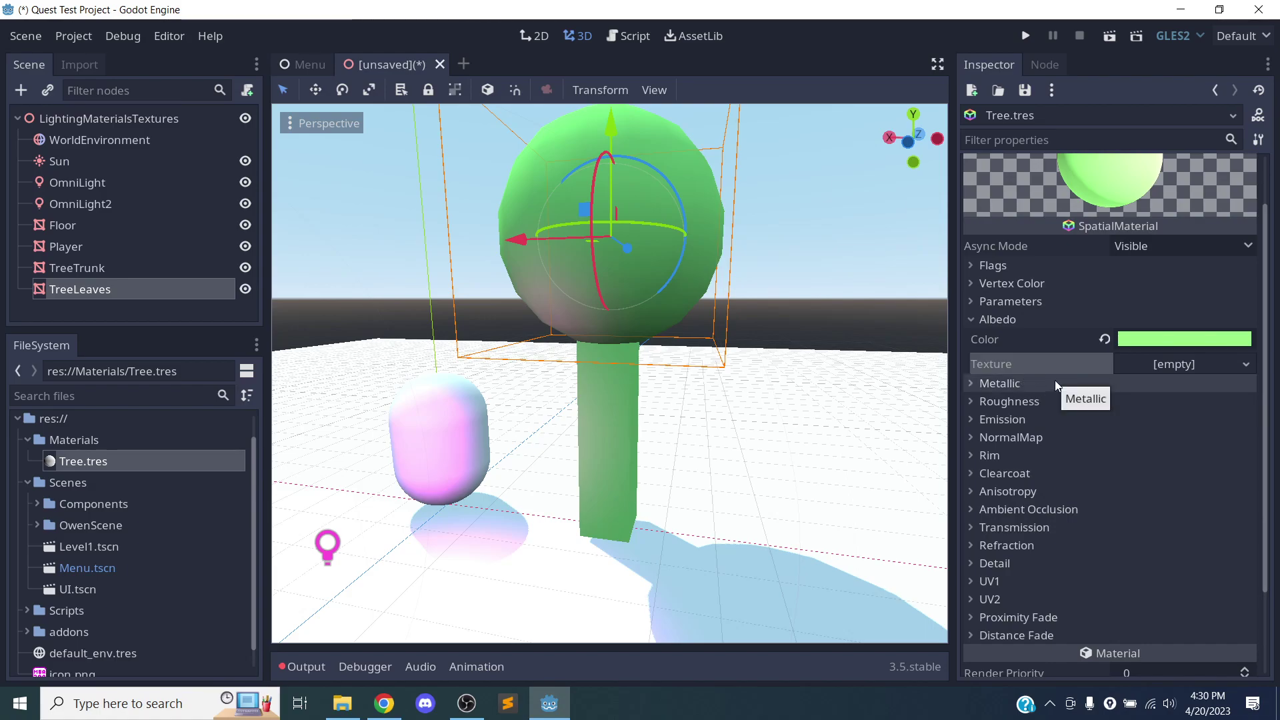
click(1210, 364)
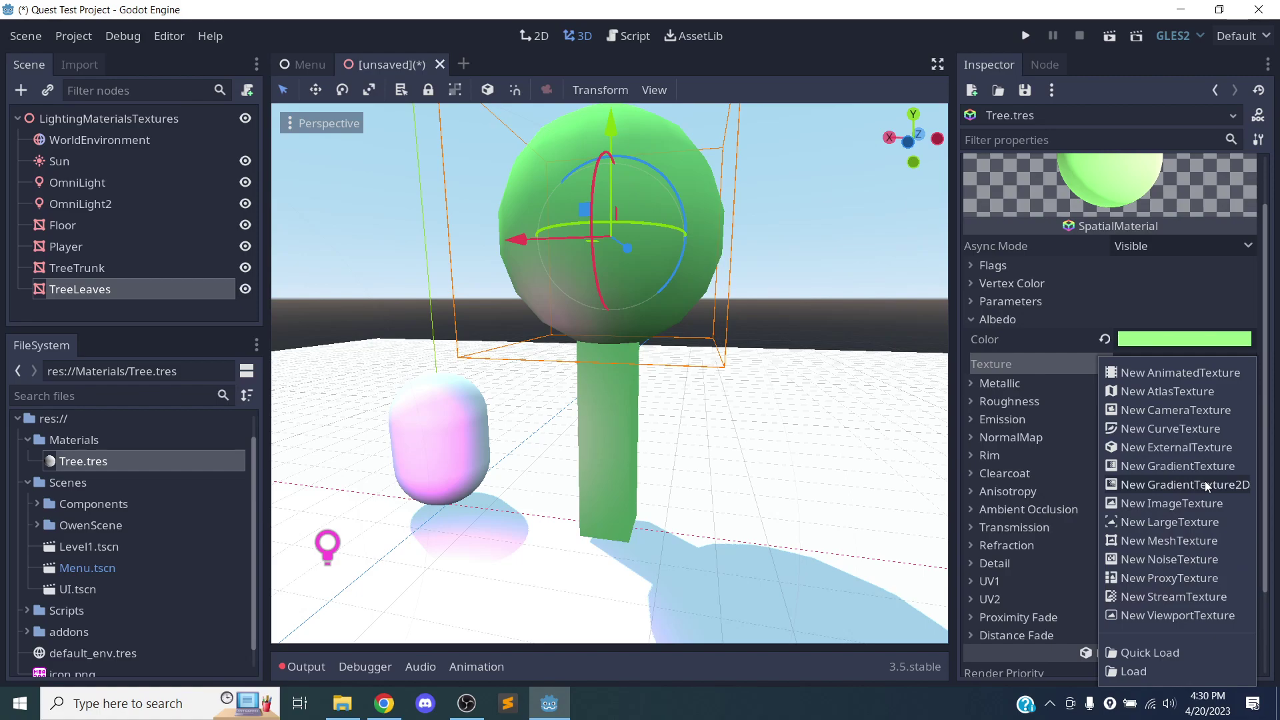
click(1161, 560)
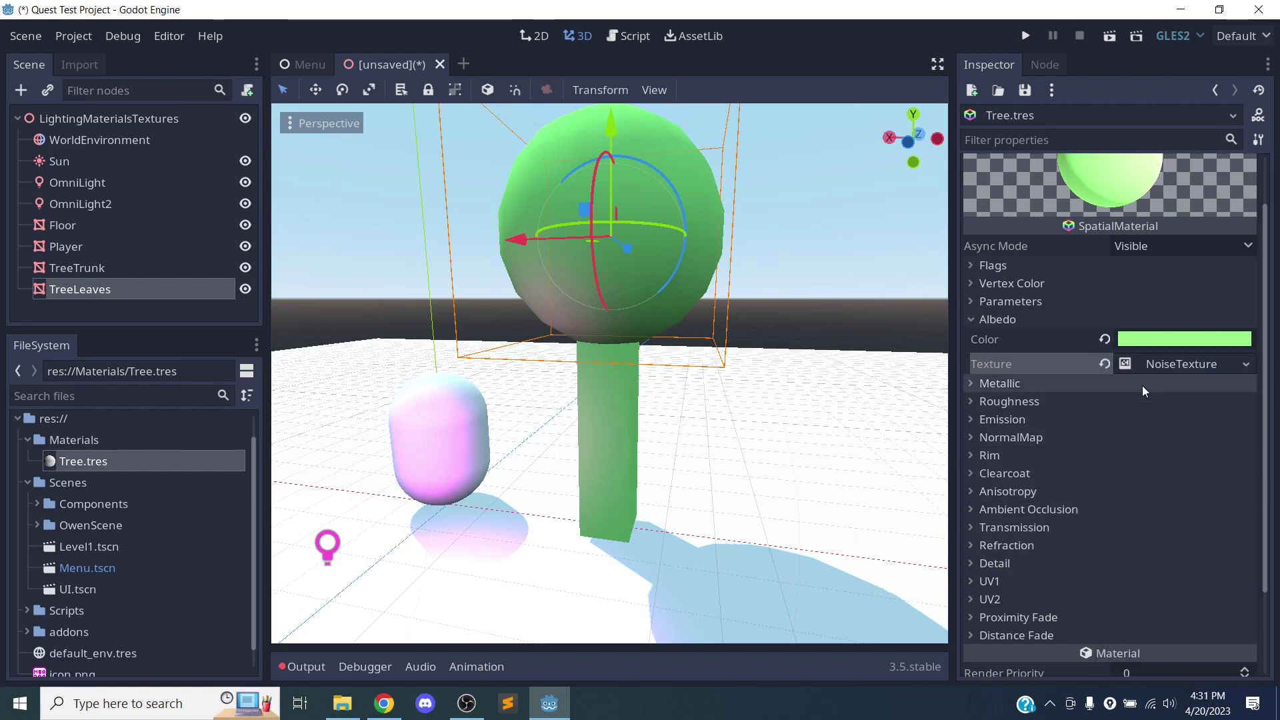
click(1163, 368)
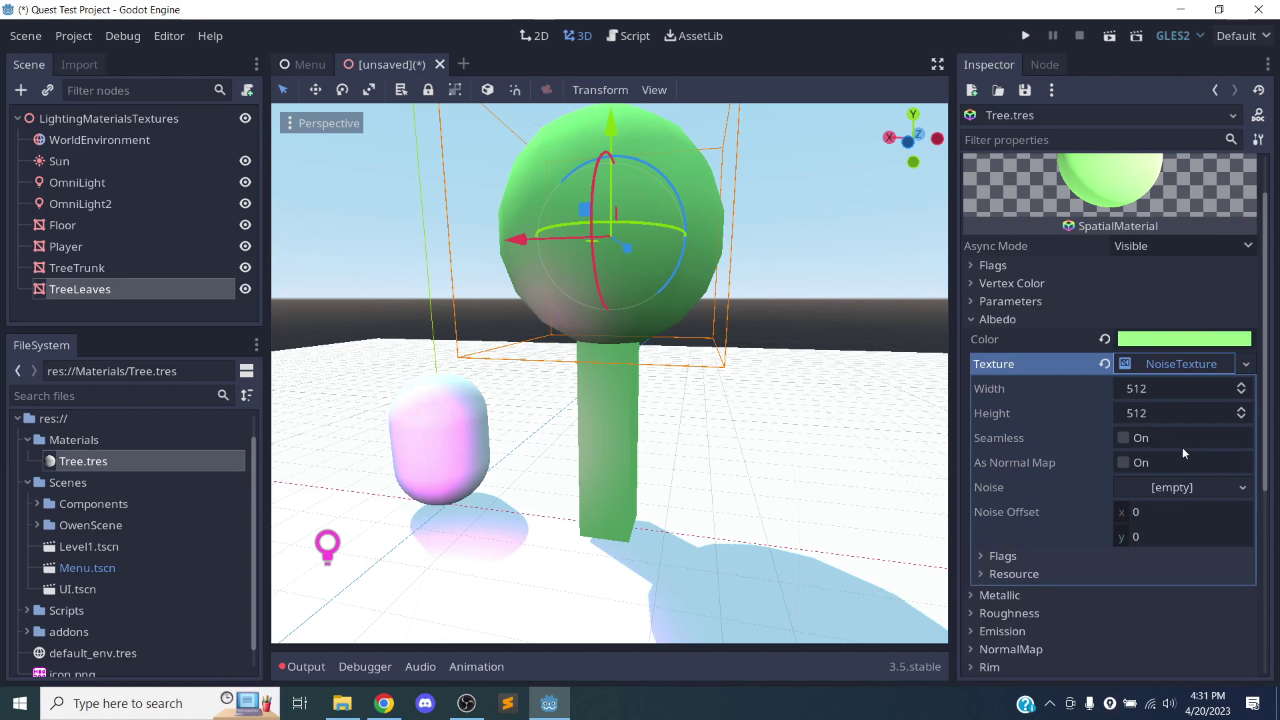
click(1172, 488)
click(1165, 513)
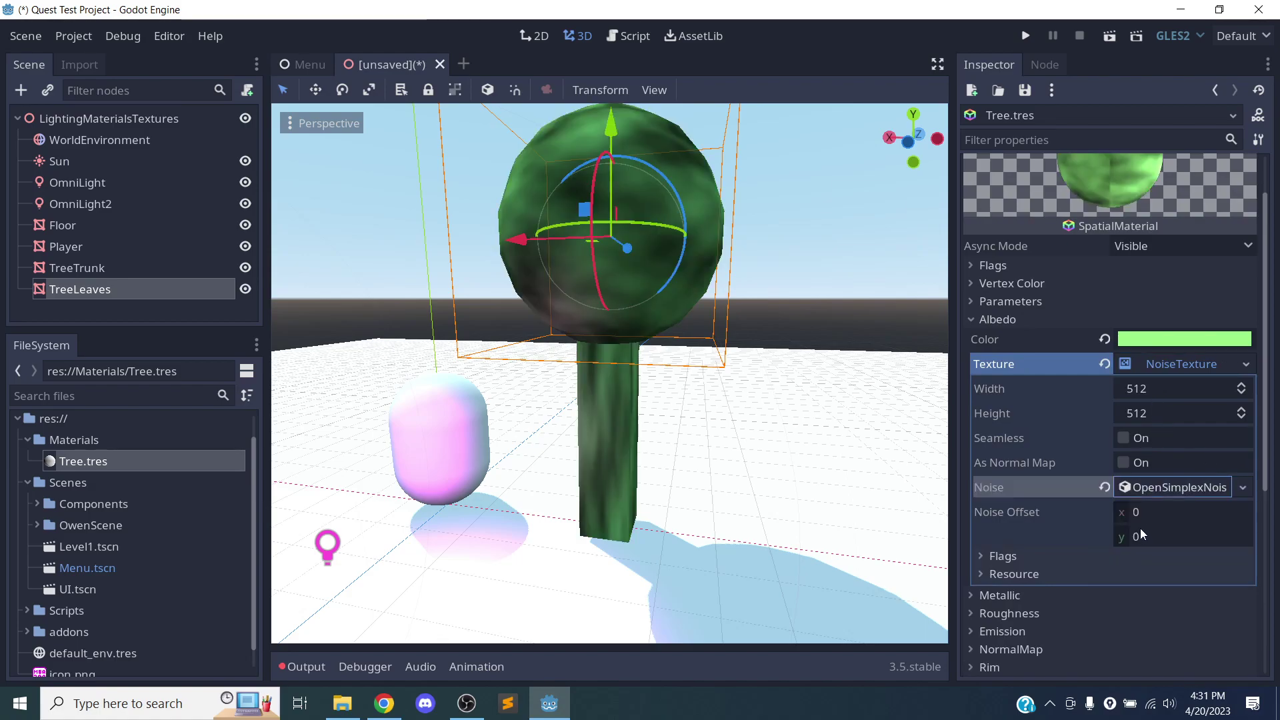
Expand the noise settings and make the albedo noise texture seamless
click(1177, 491)
scroll(726, 405, up, 4)
middle_drag(726, 406, 788, 444)
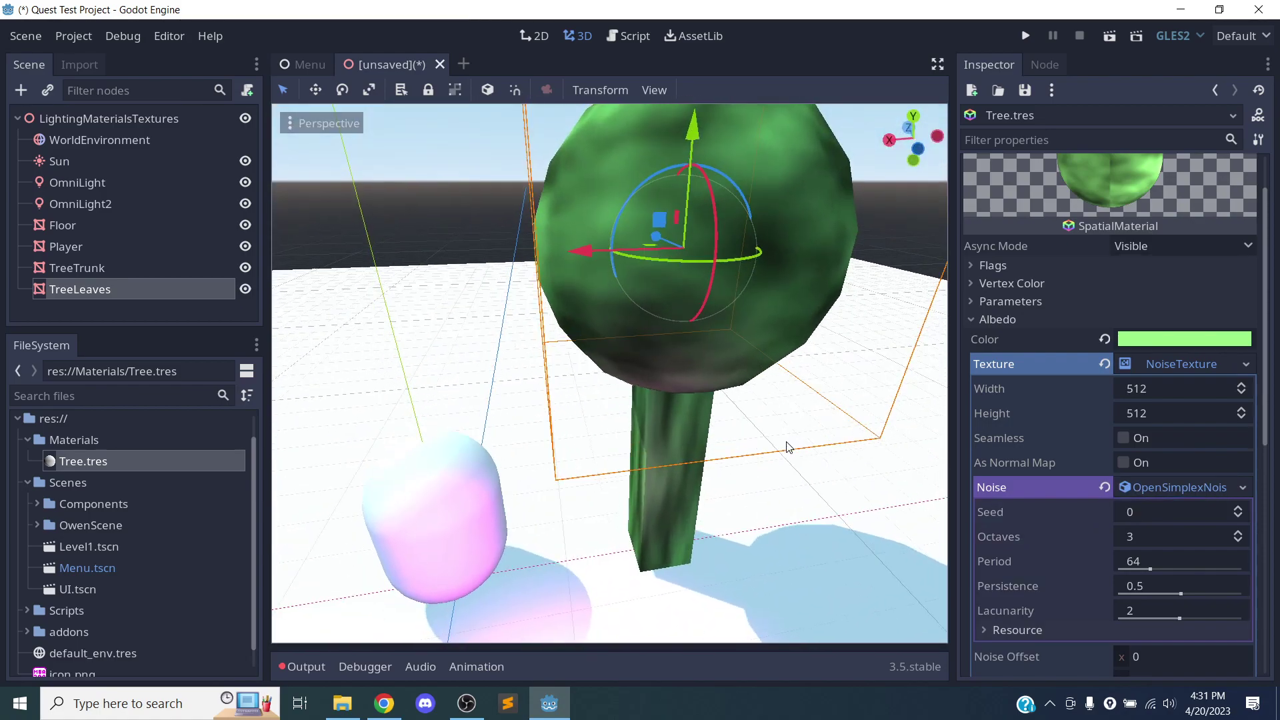
scroll(856, 475, up, 5)
scroll(856, 475, down, 9)
middle_drag(856, 474, 720, 457)
scroll(878, 457, up, 2)
click(1133, 438)
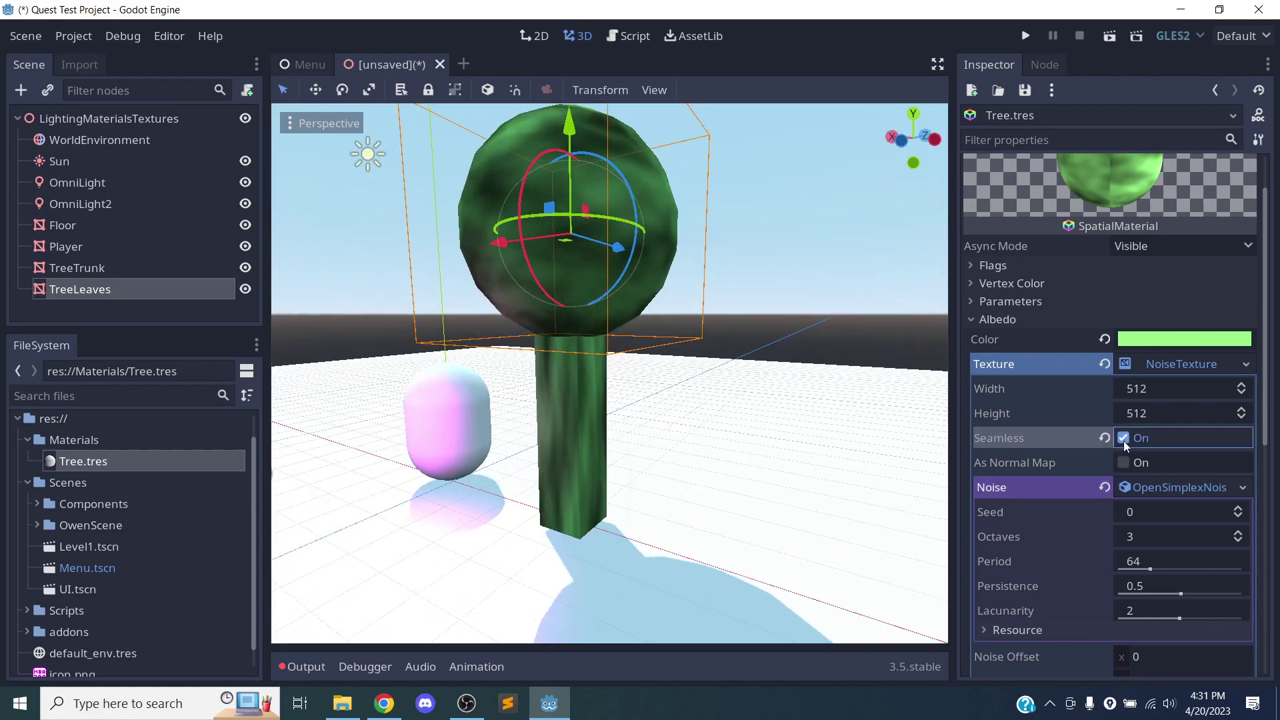
middle_drag(593, 488, 616, 460)
scroll(1134, 525, down, 3)
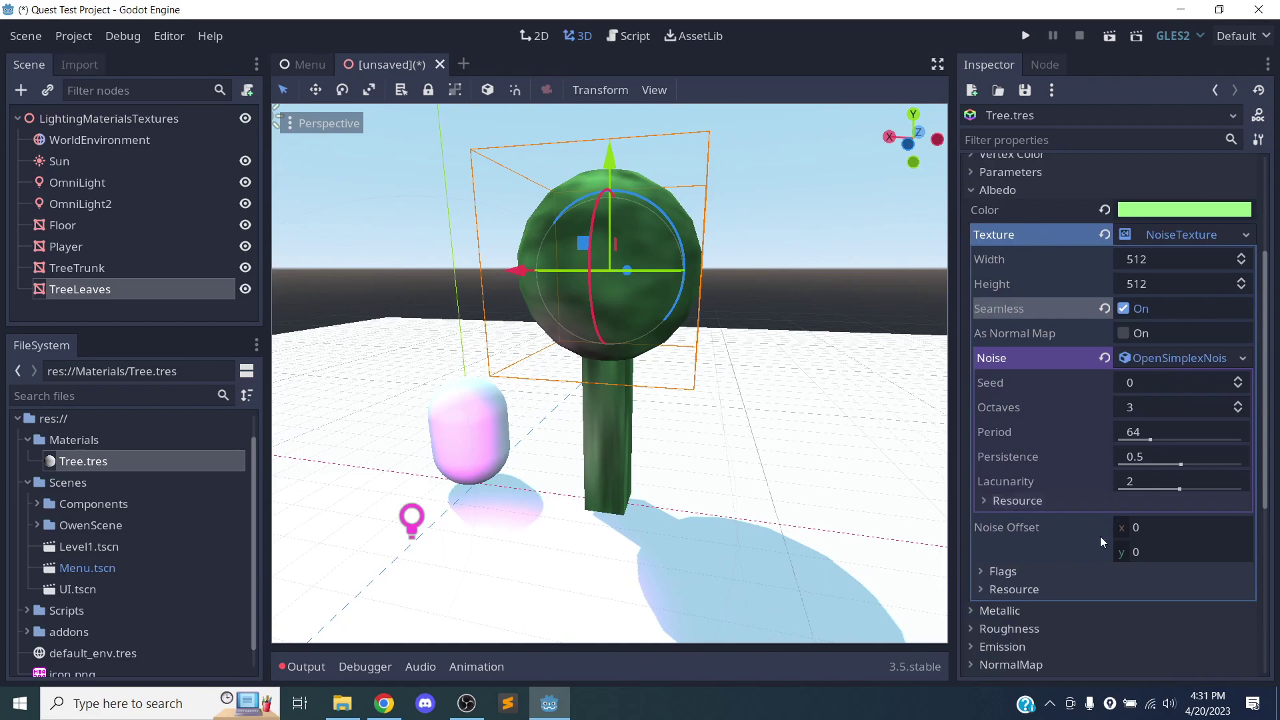
Set the noise texture's width and height to 1024
scroll(1066, 506, up, 2)
click(1154, 323)
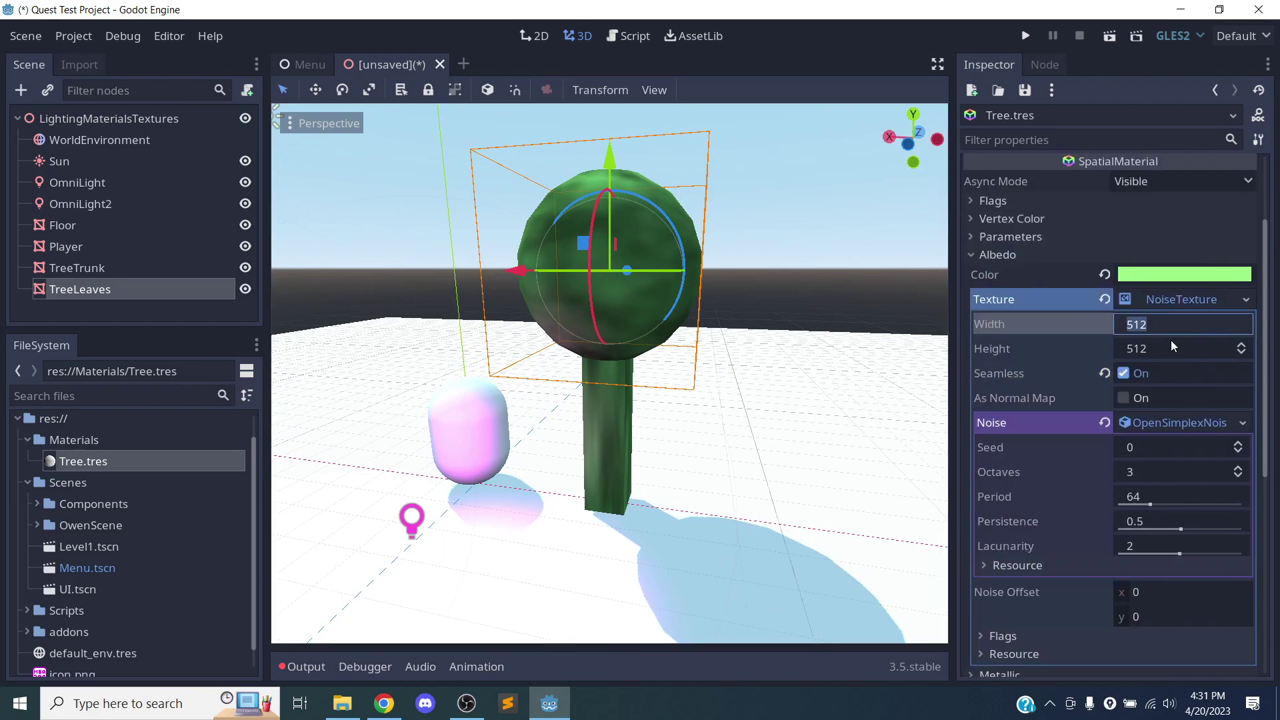
text(1024)
click(1170, 340)
text(1024)
key(Return)
middle_drag(638, 321, 746, 345)
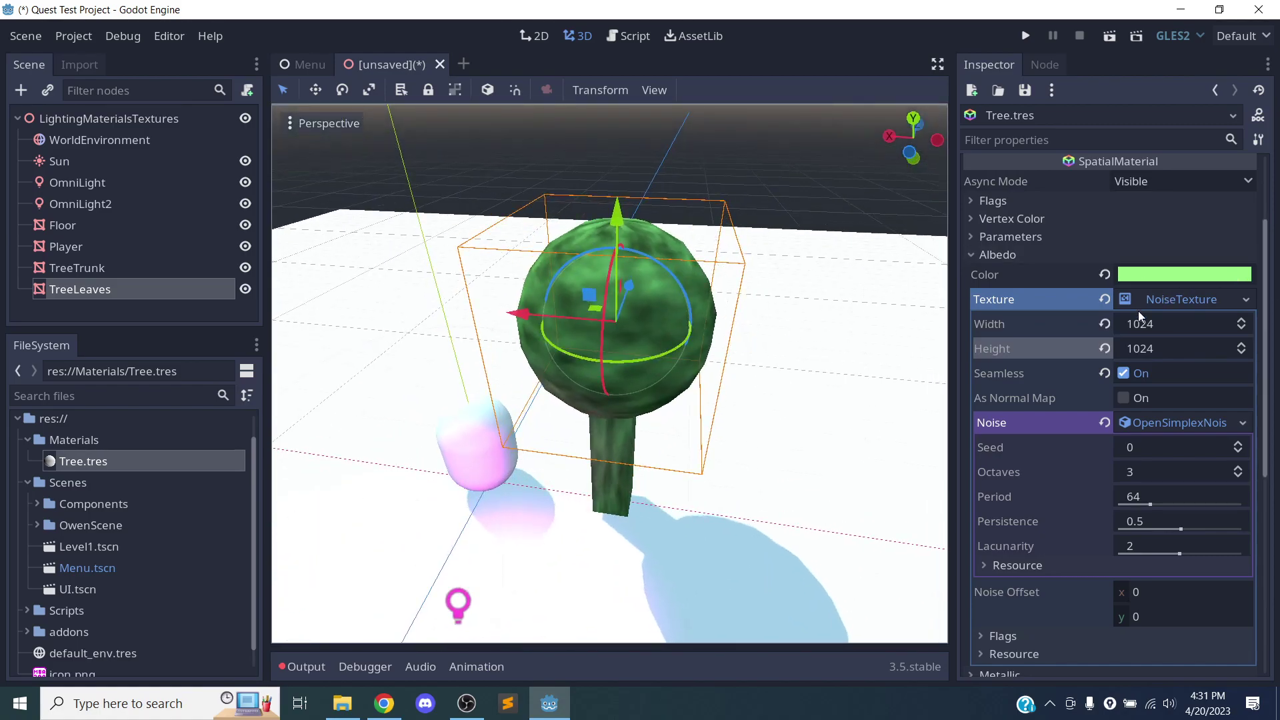
Reset the noise texture's width and height to the default 512
click(1104, 324)
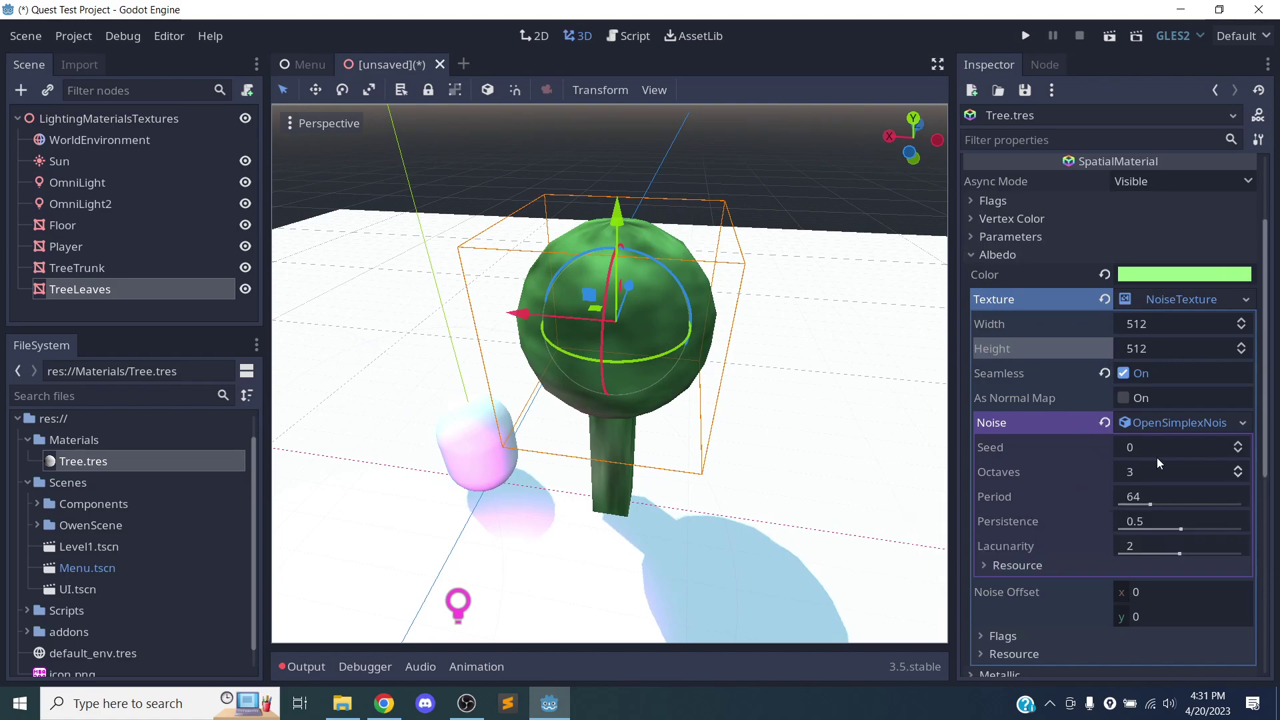
scroll(1148, 472, down, 2)
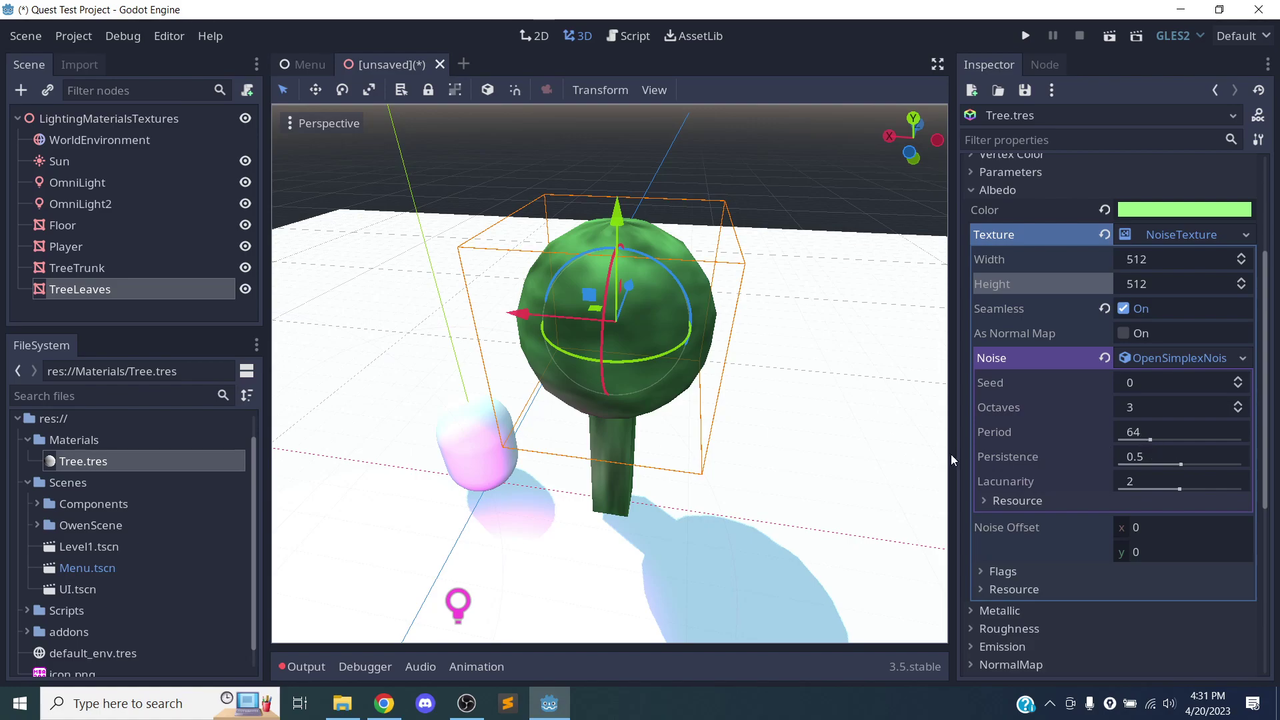
middle_drag(809, 476, 813, 449)
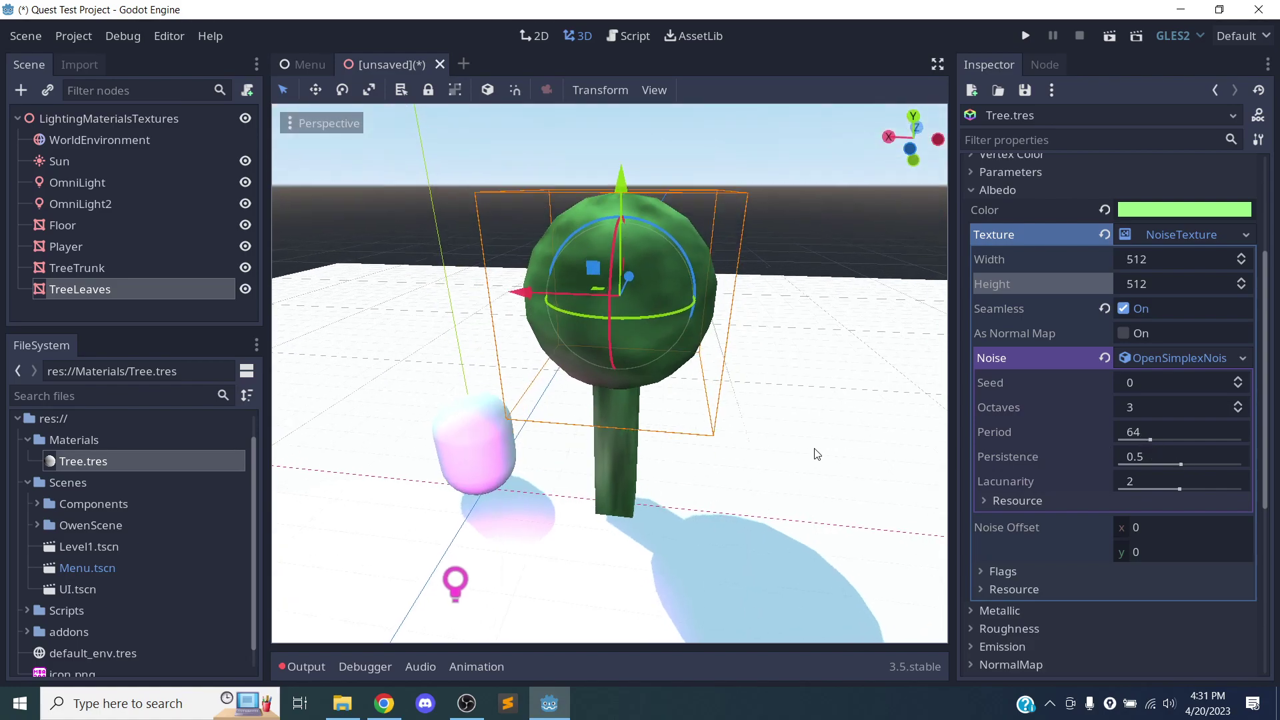
Set the noise octaves to 5 and check the pattern on the tree
click(1236, 403)
scroll(733, 455, down, 5)
middle_drag(780, 387, 809, 422)
scroll(733, 457, up, 14)
scroll(746, 438, down, 6)
Try a noise period of 95.8 and reset it to the default 64
mouse_move(1144, 440)
mouse_down()
mouse_move(1193, 441)
mouse_move(1128, 439)
mouse_move(1166, 437)
mouse_up()
middle_drag(901, 409, 884, 392)
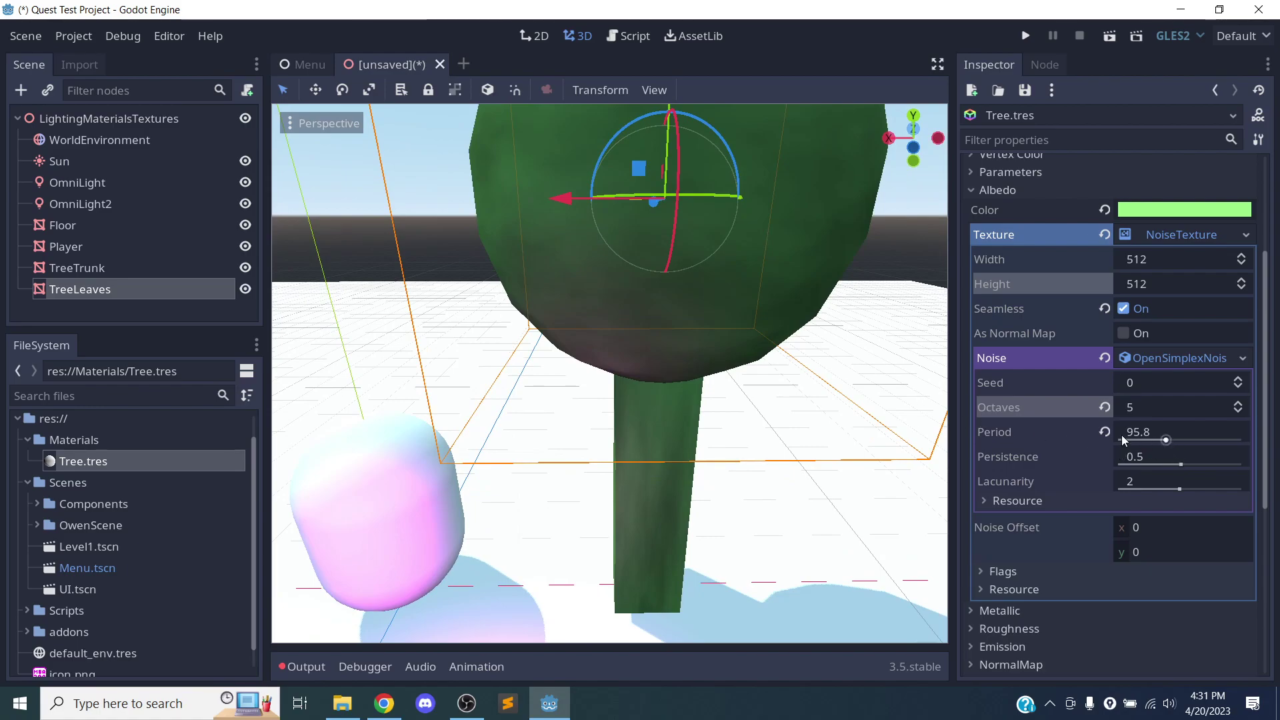
click(1105, 432)
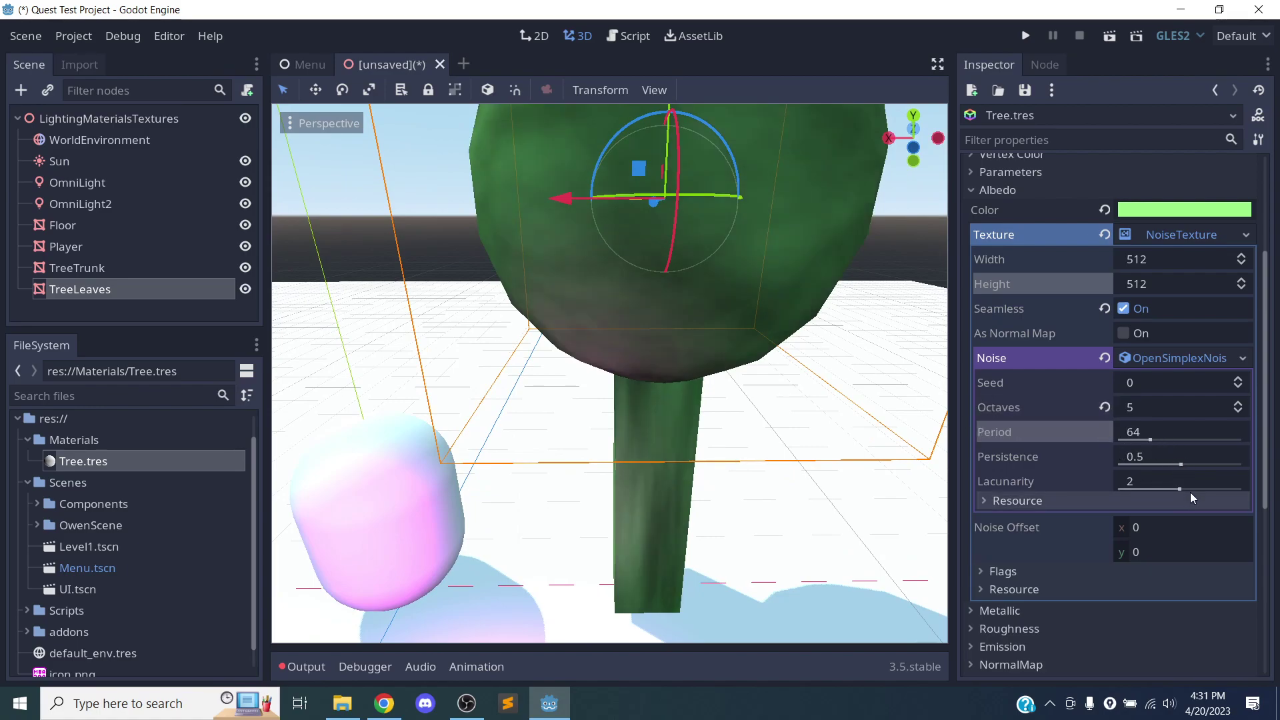
Try noise lacunarity values of 4 and 0.79 and a persistence of 0.47, and reset both properties to their defaults
drag(1179, 489, 1244, 493)
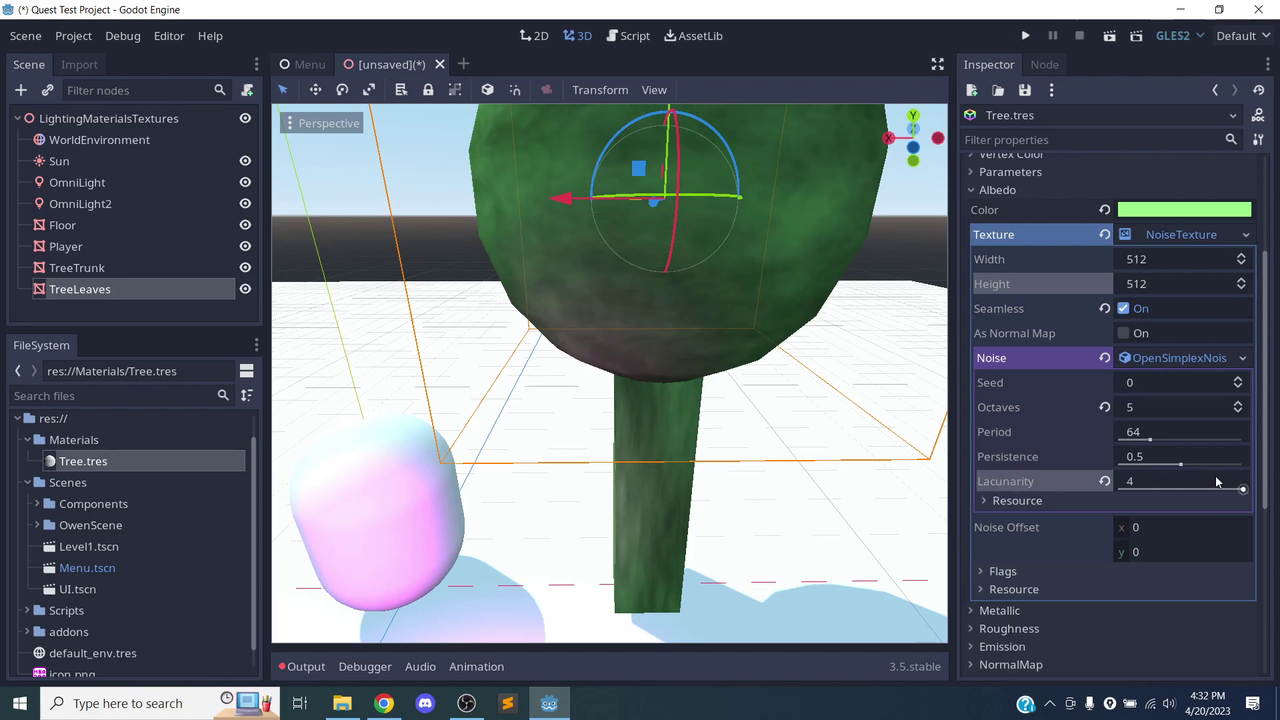
drag(1232, 488, 1152, 470)
scroll(798, 432, up, 5)
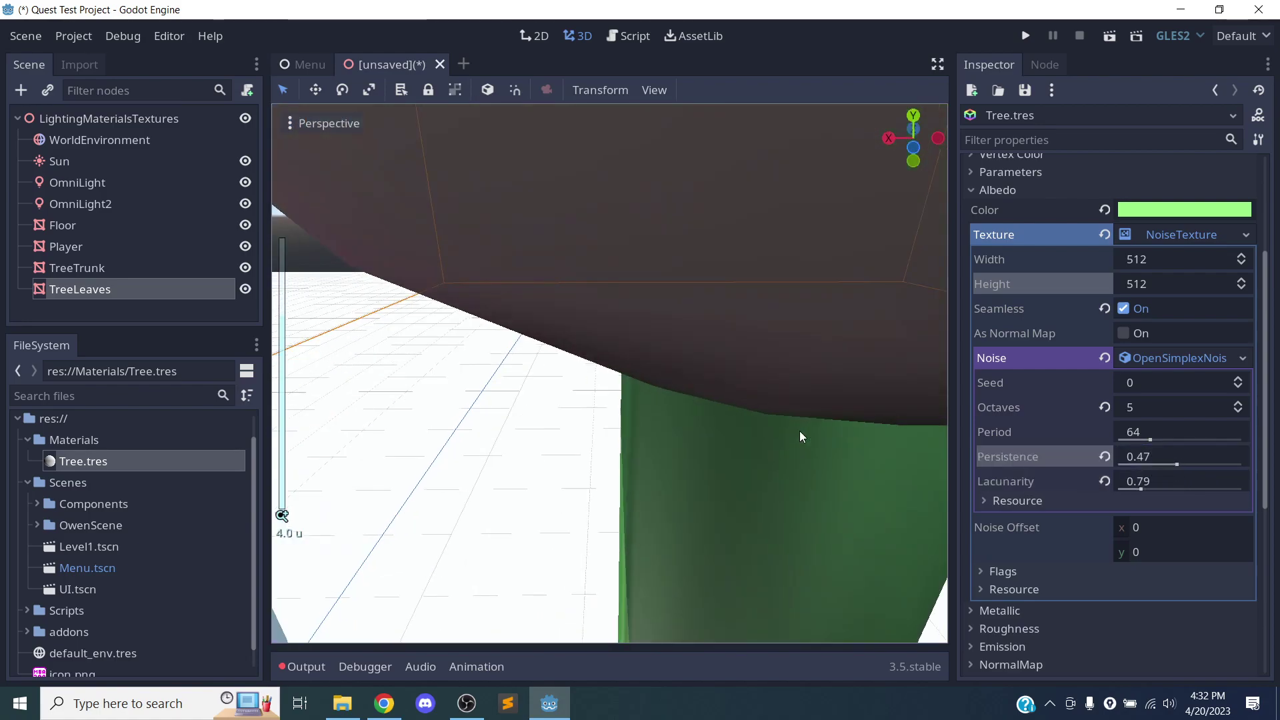
scroll(798, 434, down, 12)
middle_drag(777, 475, 811, 514)
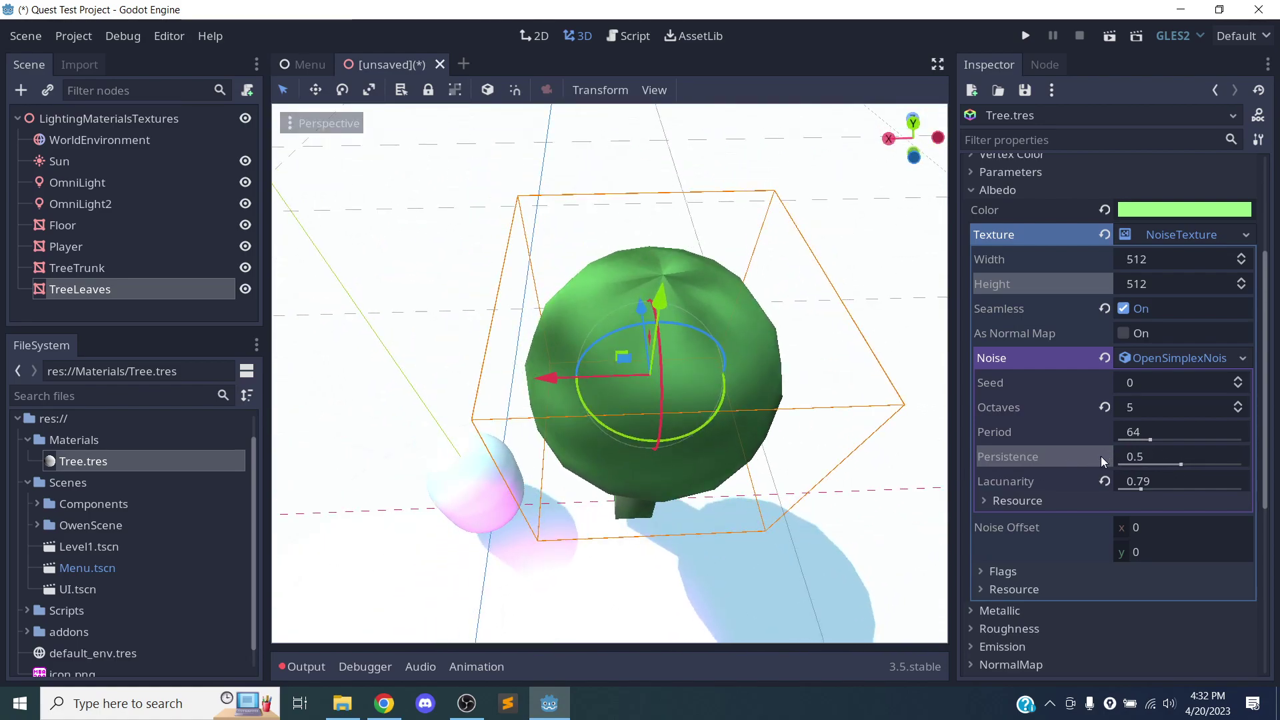
click(1103, 483)
middle_drag(851, 456, 793, 330)
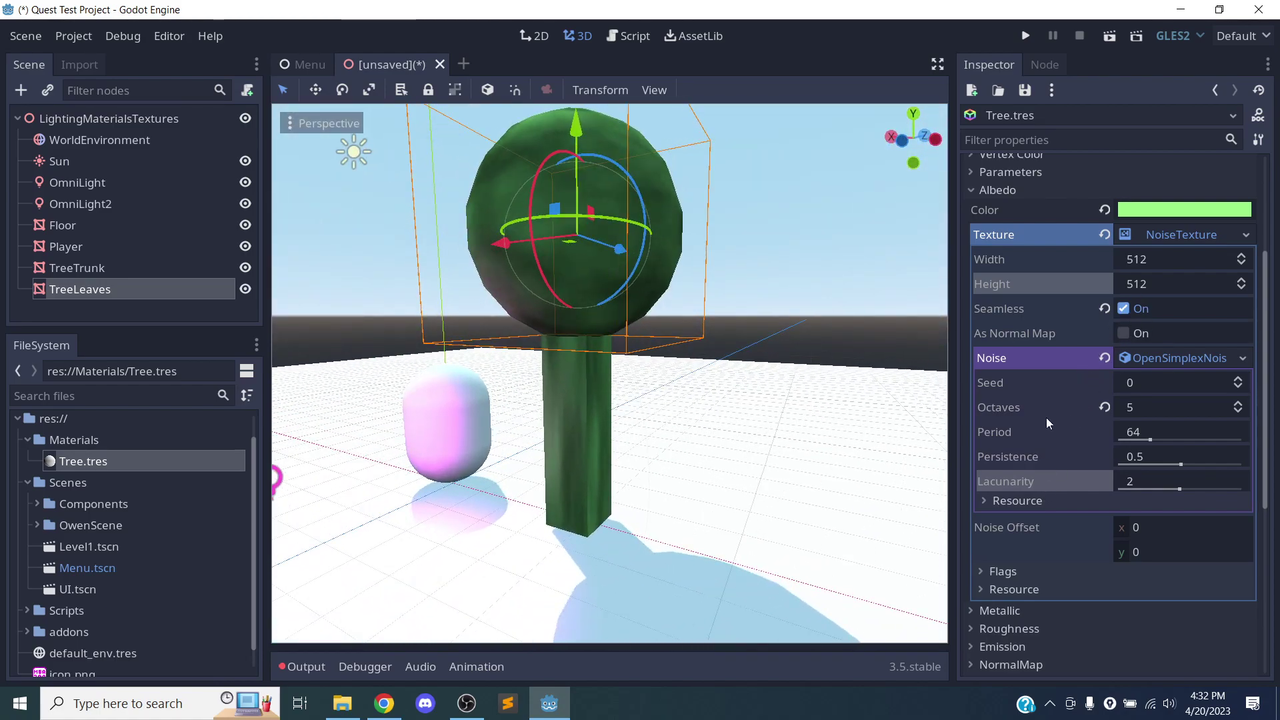
Collapse the albedo settings and set the Tree material's Metallic and Specular values to 1
click(1158, 237)
click(1027, 211)
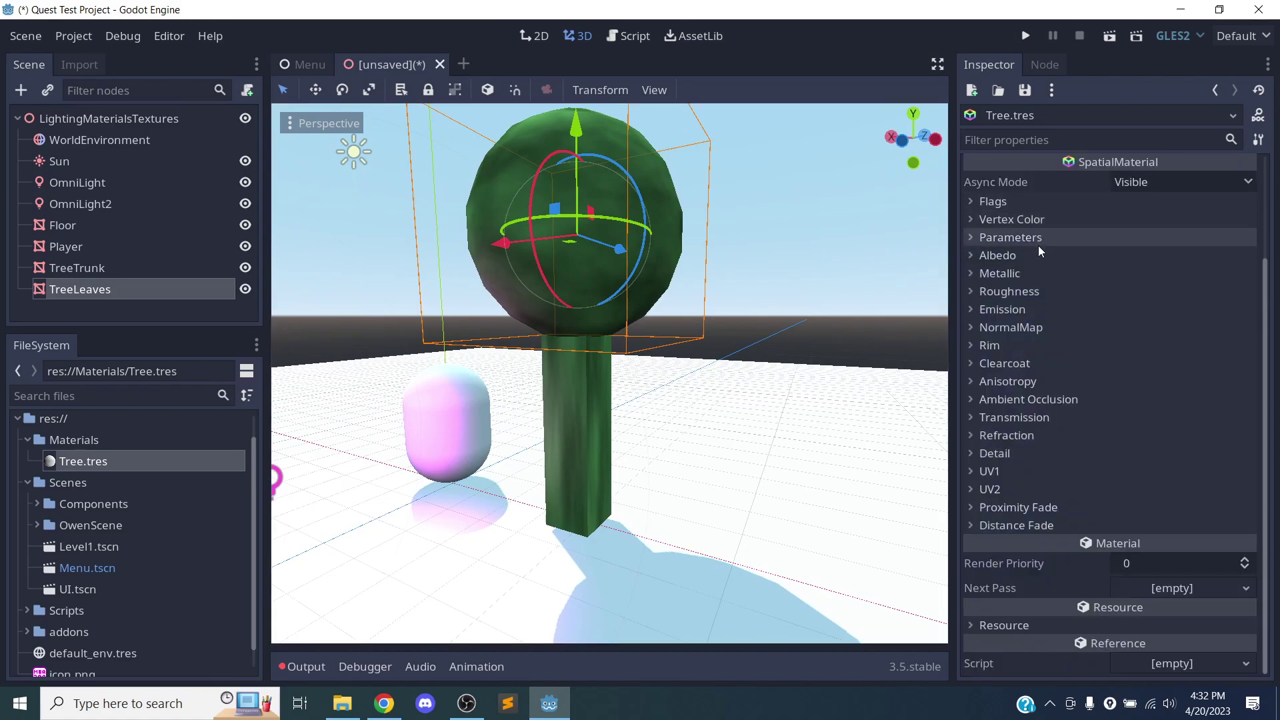
middle_drag(579, 330, 693, 454)
click(1024, 273)
middle_drag(760, 407, 778, 324)
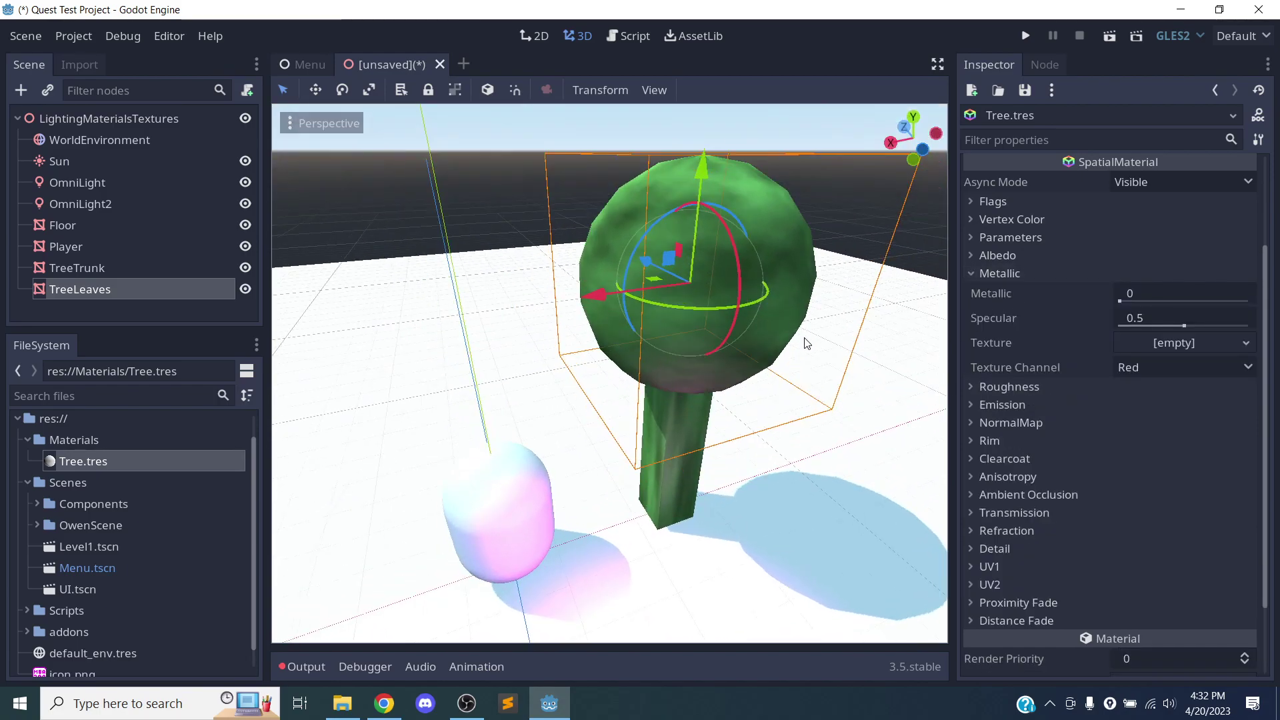
scroll(732, 342, up, 3)
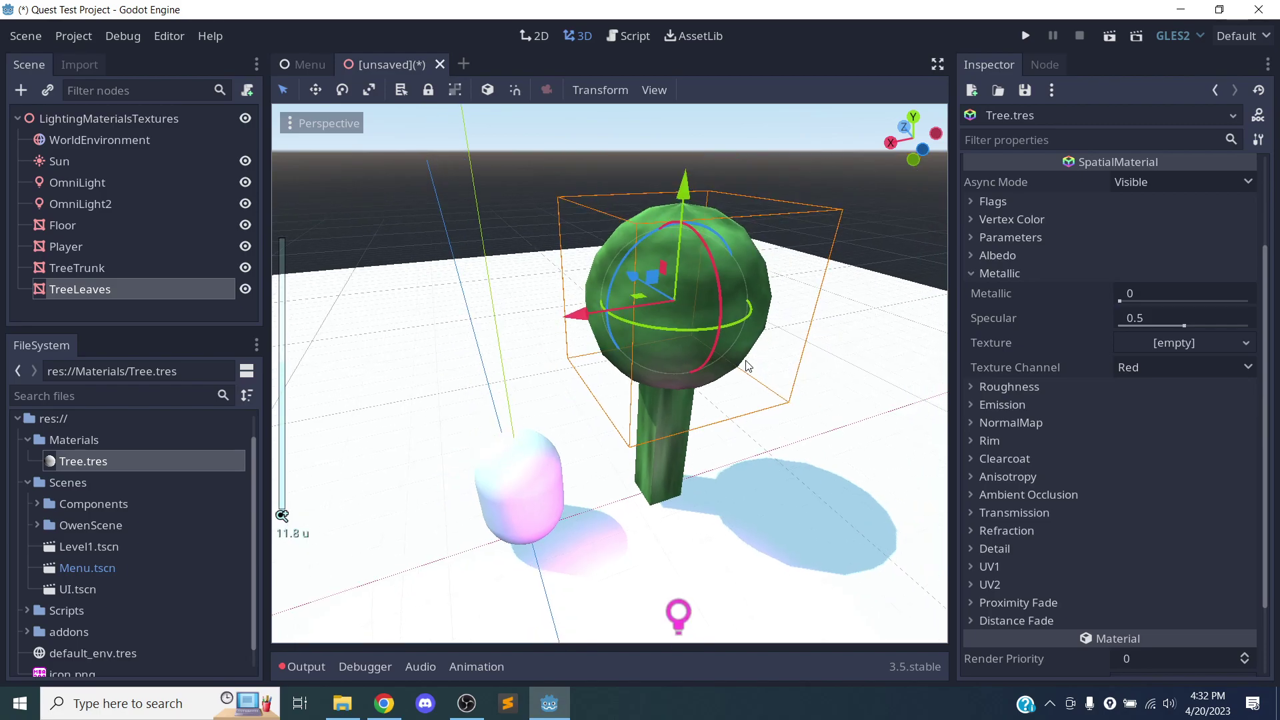
drag(1120, 301, 1250, 301)
middle_drag(690, 334, 657, 320)
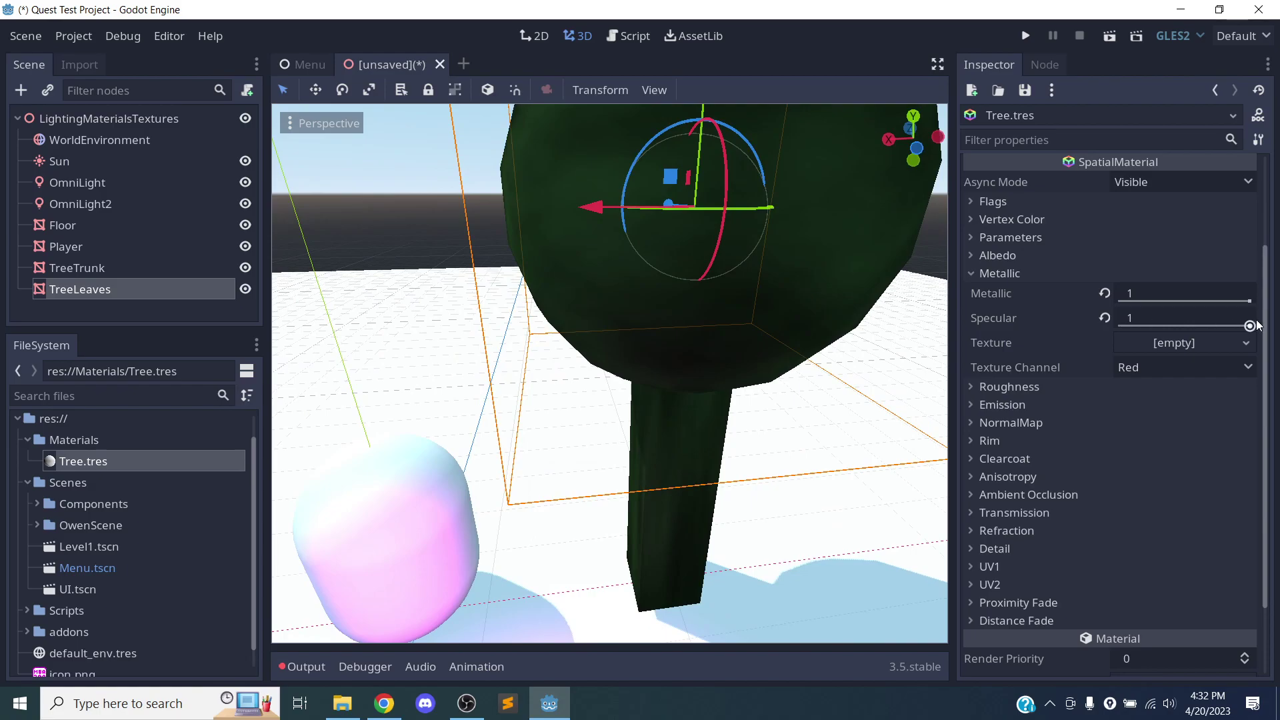
Examine how the metallic tree material shades from the other side, at several distances
middle_drag(889, 335, 293, 351)
scroll(526, 309, down, 4)
scroll(607, 333, up, 2)
shift+middle_drag(607, 333, 661, 399)
scroll(617, 454, down, 2)
scroll(653, 438, up, 6)
shift+middle_drag(677, 451, 681, 349)
scroll(685, 387, up, 2)
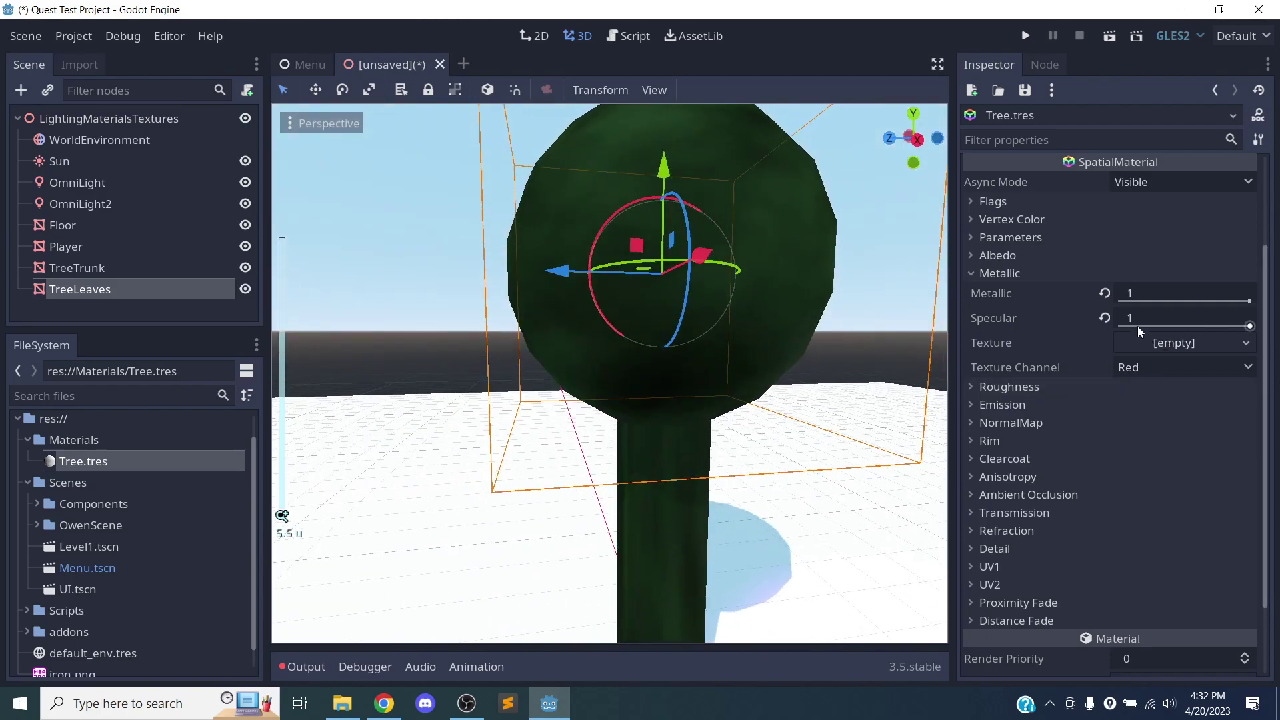
Try the lowest Roughness value on the Tree material, inspect the tree, and return Roughness to 1
click(1005, 387)
click(1005, 388)
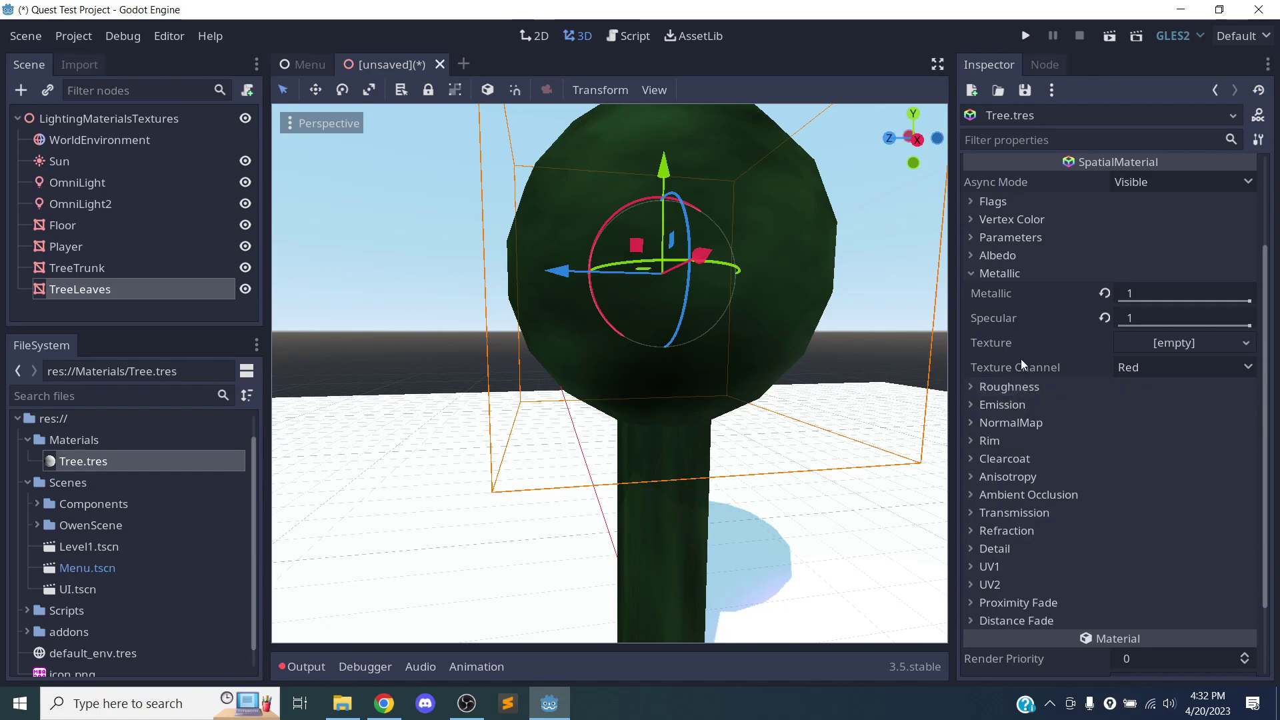
click(1019, 274)
click(1021, 274)
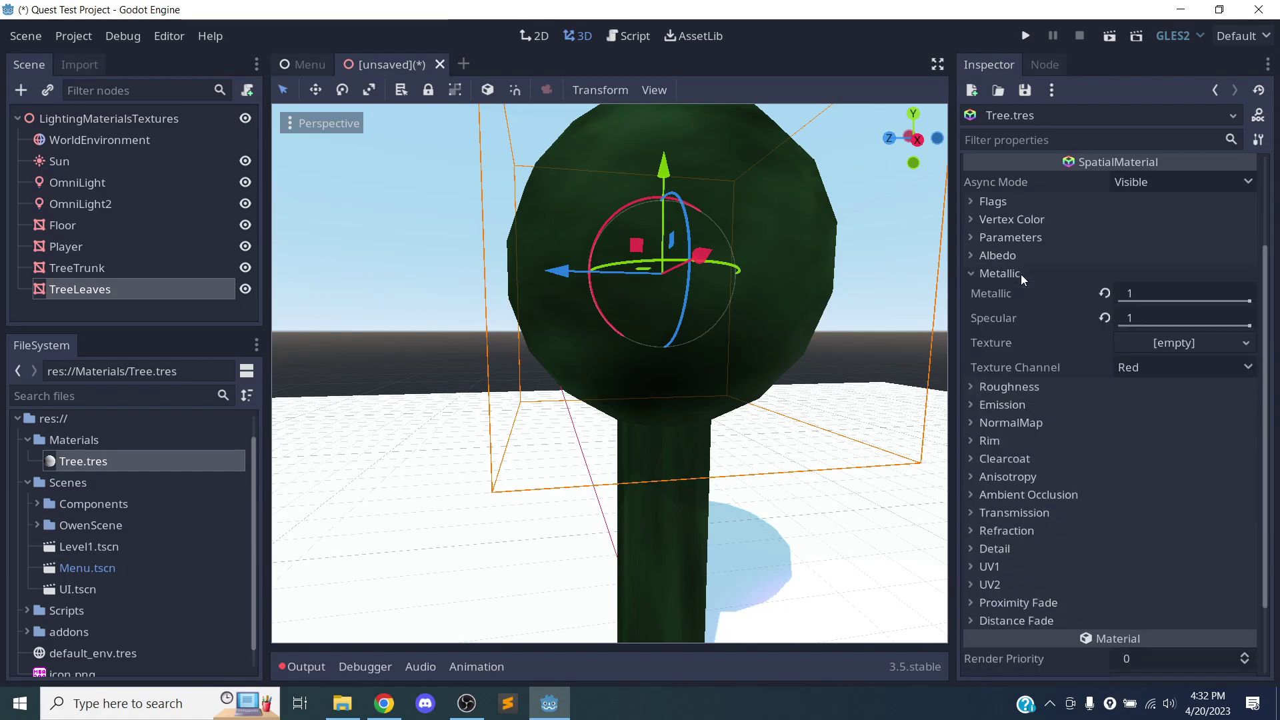
click(1025, 388)
drag(1250, 414, 1120, 414)
mouse_move(860, 393)
middle_down()
mouse_move(825, 427)
mouse_move(806, 491)
mouse_move(771, 531)
mouse_move(804, 428)
mouse_move(846, 380)
middle_up()
scroll(792, 468, down, 6)
scroll(792, 468, up, 6)
drag(1123, 407, 1249, 414)
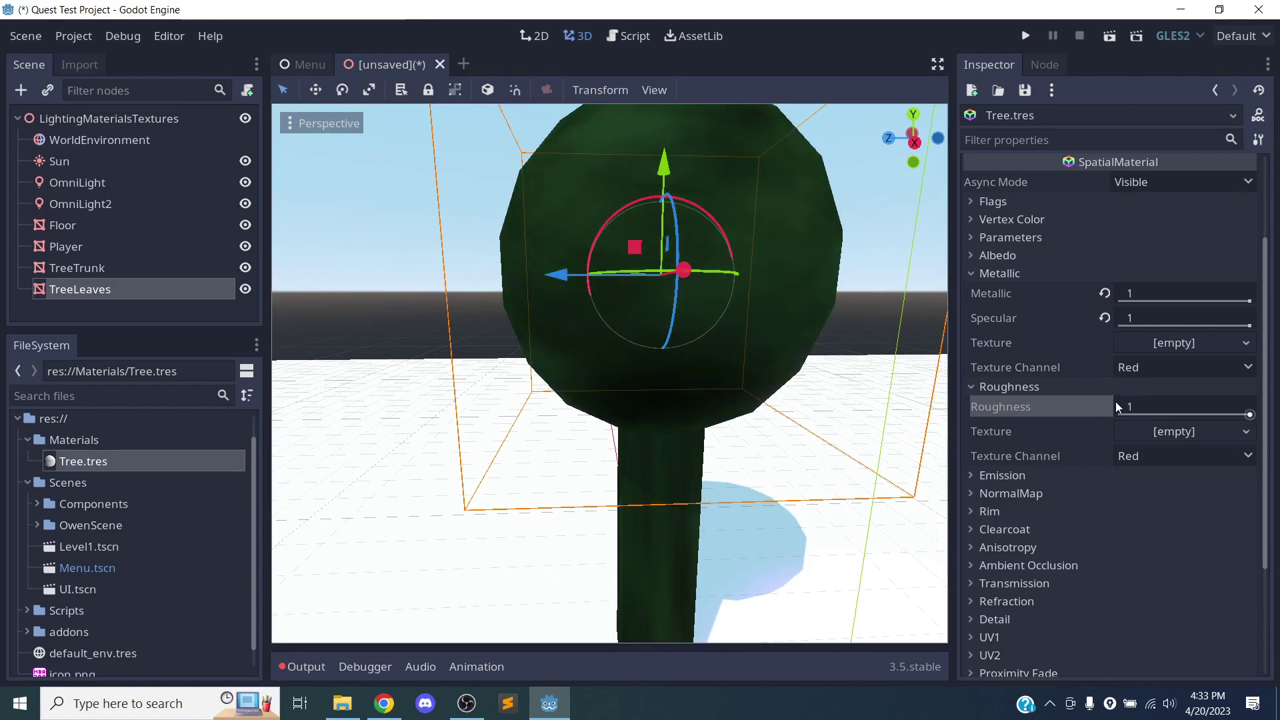
Set the Tree material's Roughness to 0.37 with Metallic at 1
drag(1249, 414, 1167, 414)
drag(1177, 306, 1249, 301)
middle_drag(527, 404, 477, 420)
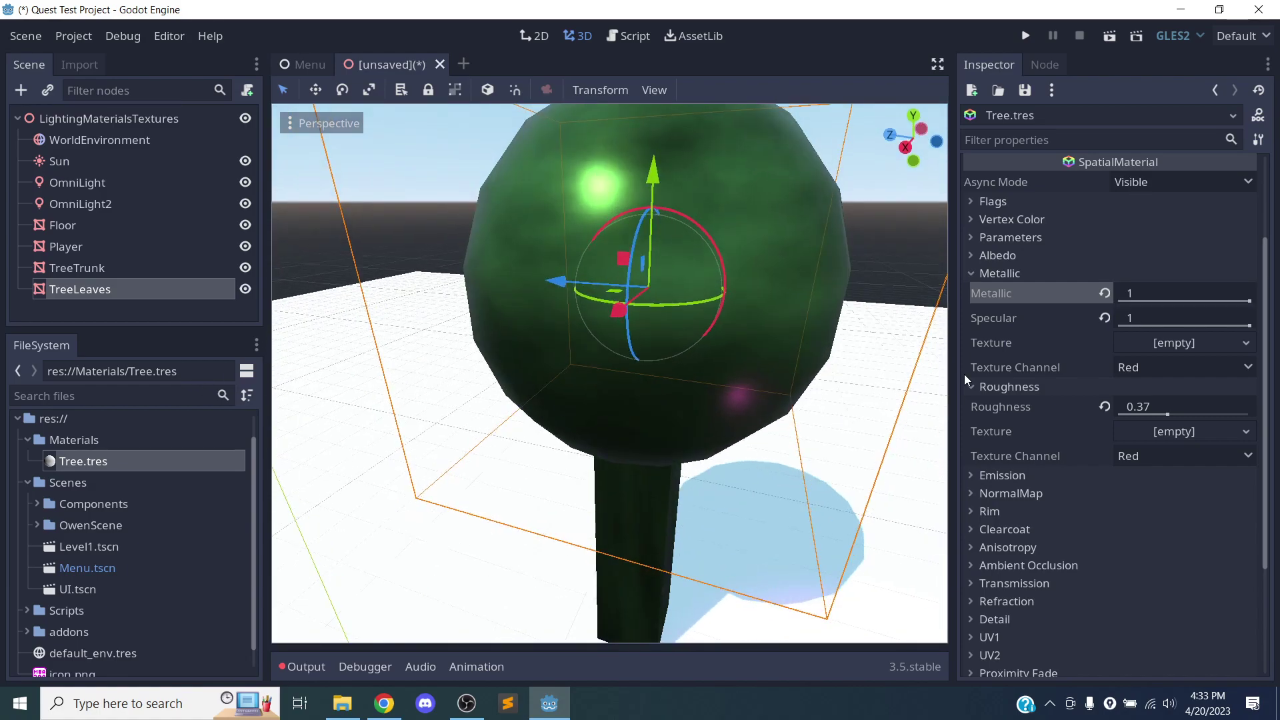
Lower Metallic and Specular to 0, and reset Specular to its default 0.5
drag(1173, 294, 1119, 297)
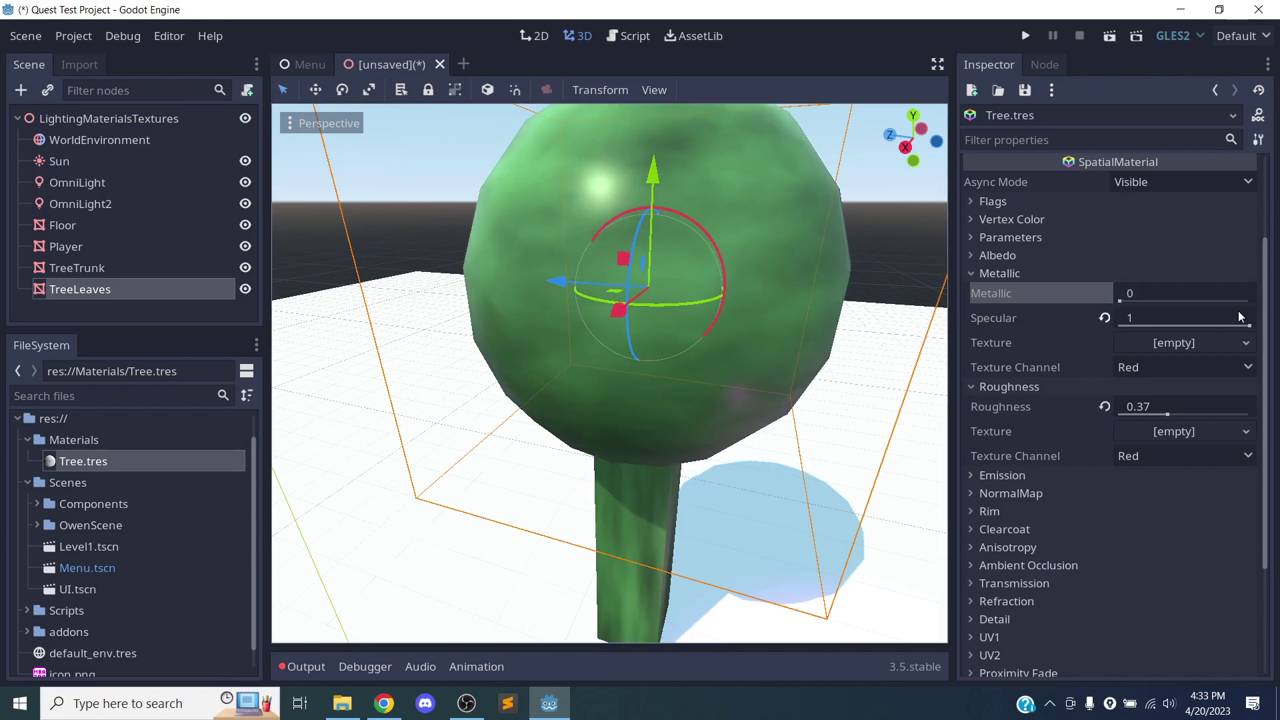
drag(1198, 318, 1120, 318)
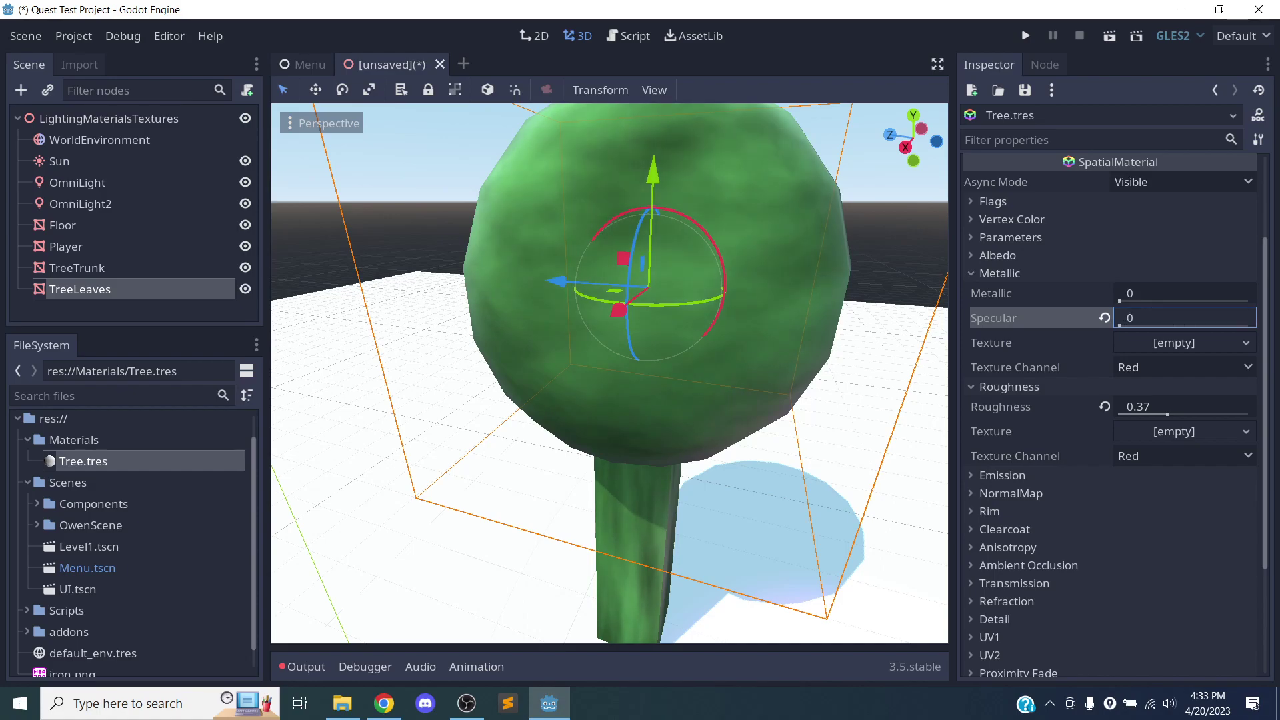
click(1104, 319)
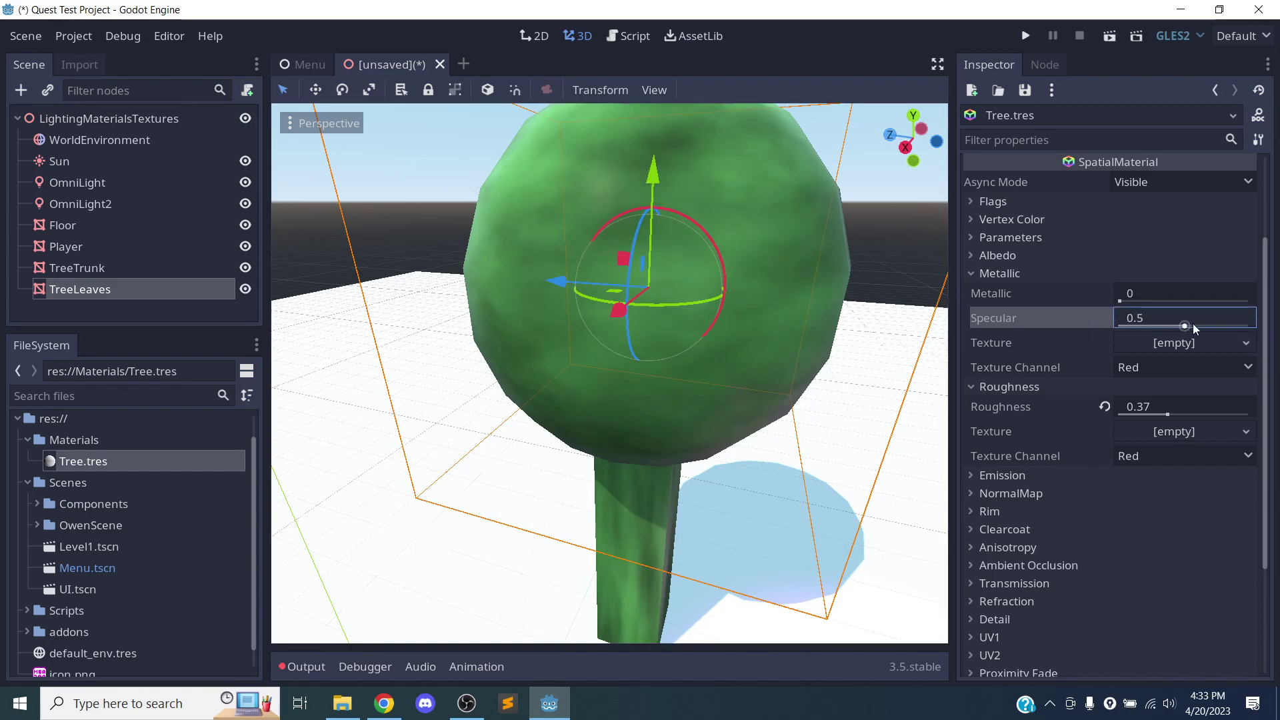
Try the maximum Specular value on the tree and reset it to the default
drag(1193, 325, 1251, 326)
middle_drag(940, 348, 866, 380)
click(1106, 322)
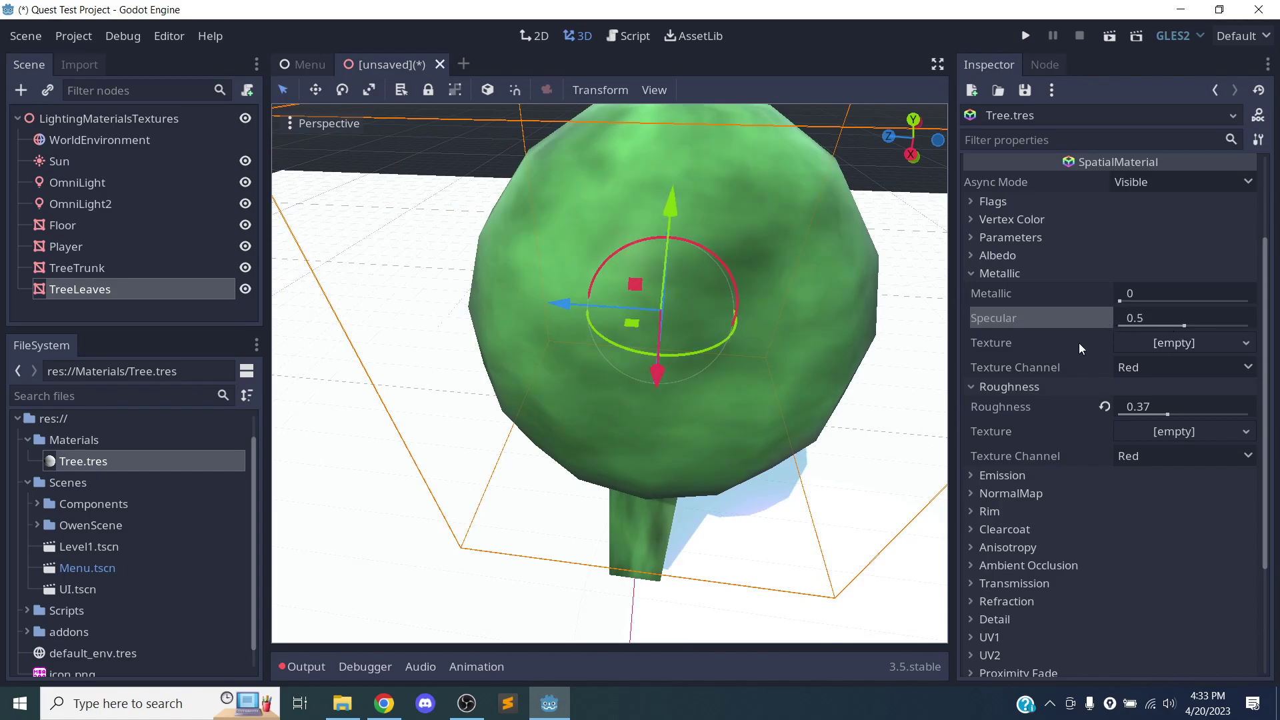
Reset the Tree material's Roughness to its default of 1 and inspect the tree from several angles
click(1107, 407)
middle_drag(784, 318, 690, 263)
scroll(708, 314, down, 8)
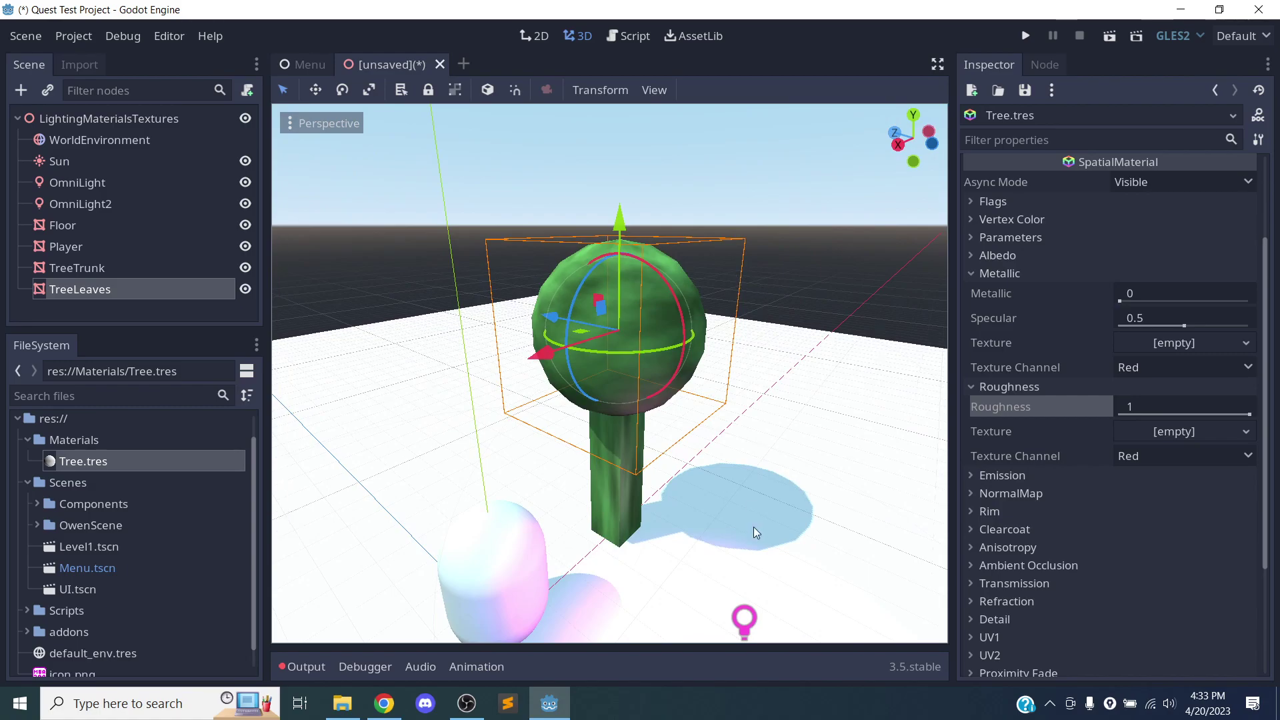
mouse_move(1091, 400)
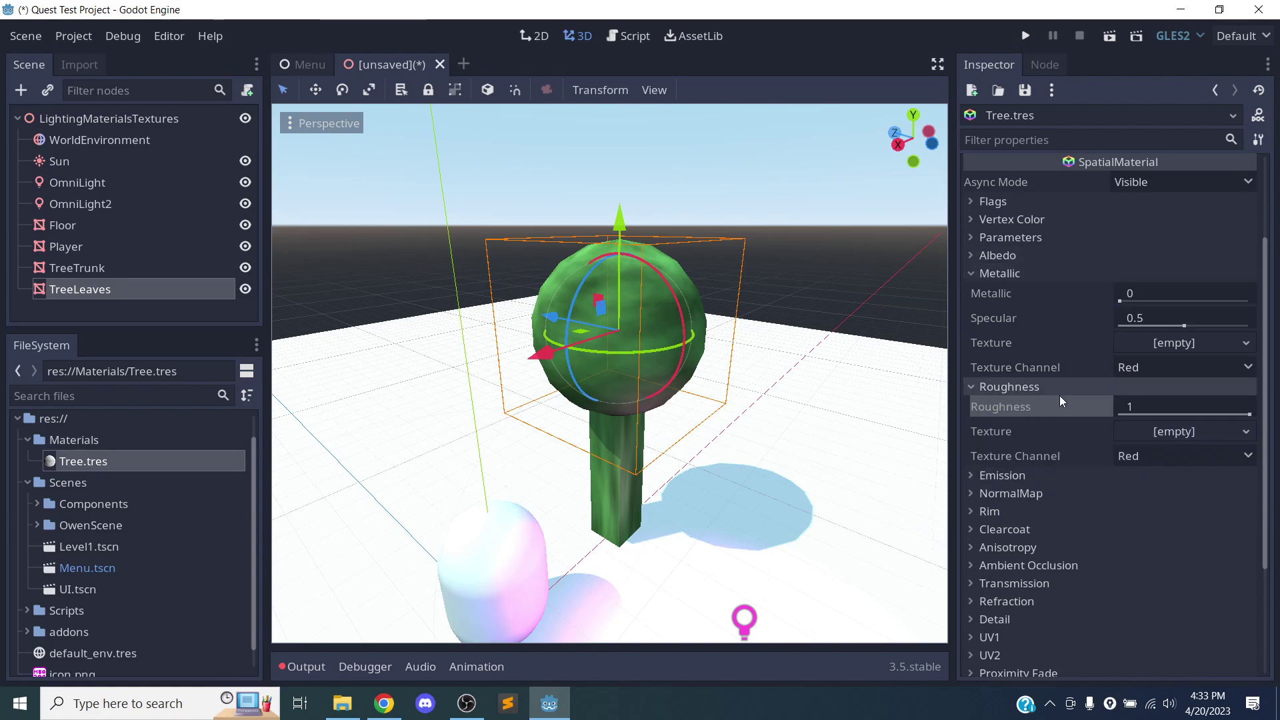
scroll(694, 385, down, 2)
mouse_move(694, 385)
middle_down()
mouse_move(675, 409)
mouse_move(670, 386)
middle_up()
scroll(670, 386, up, 4)
scroll(660, 332, up, 5)
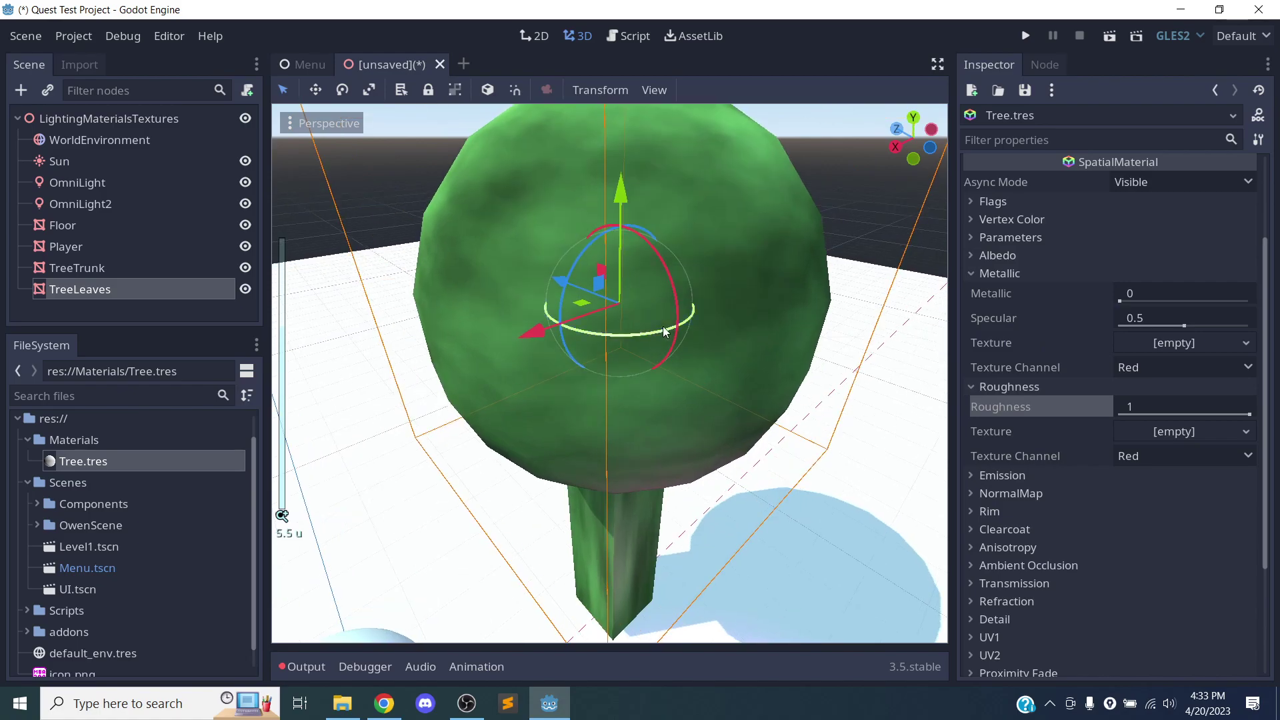
middle_drag(694, 317, 776, 307)
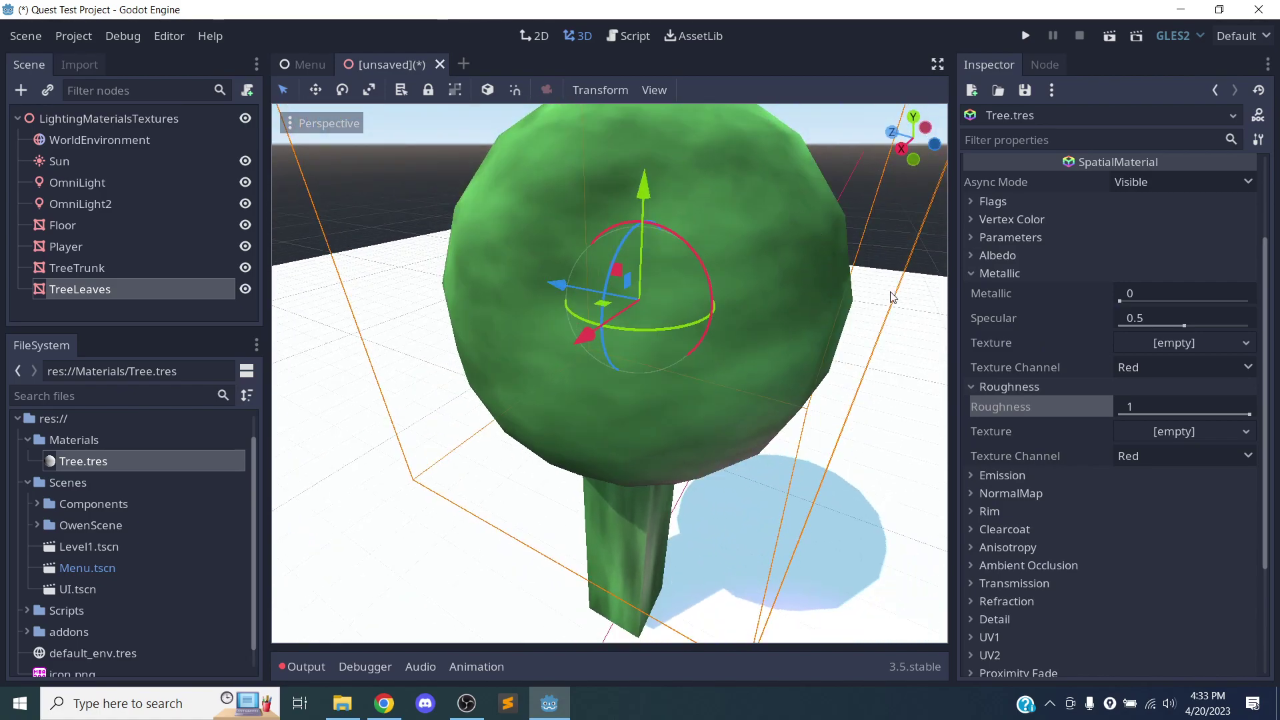
Clear the noise texture from the Tree material's Albedo and collapse its Albedo and Metallic settings
click(1027, 257)
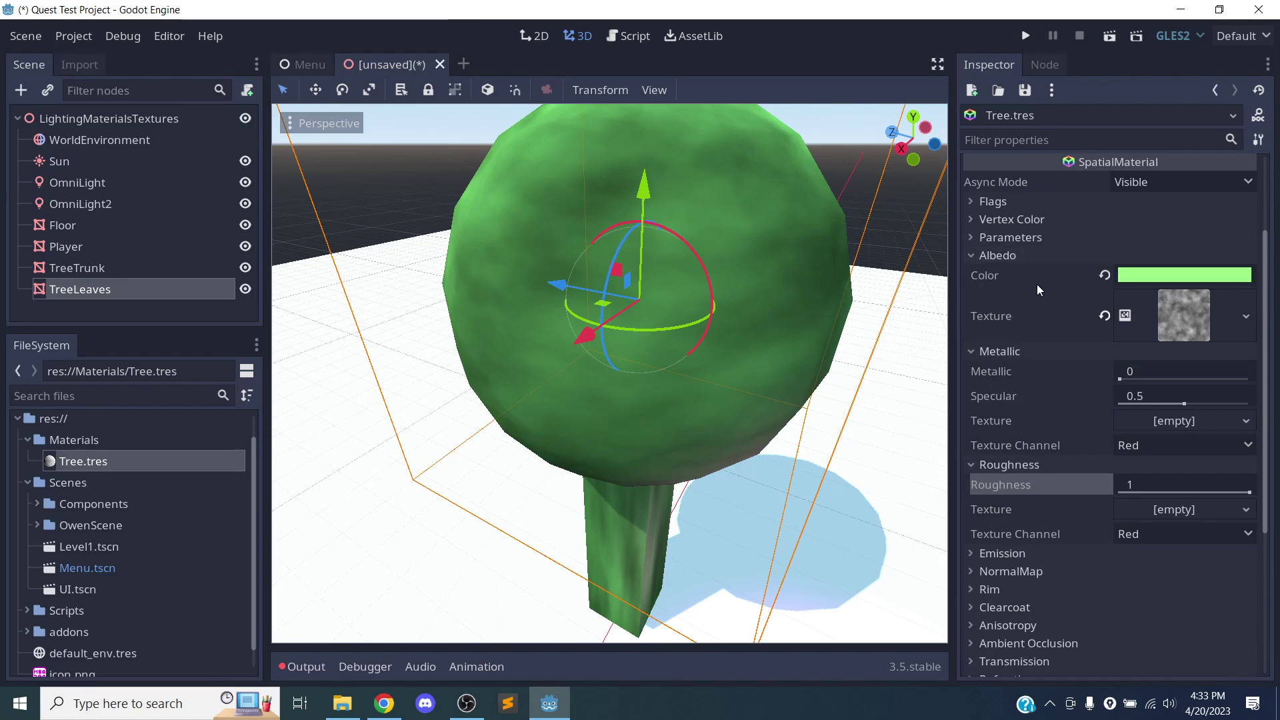
click(1105, 317)
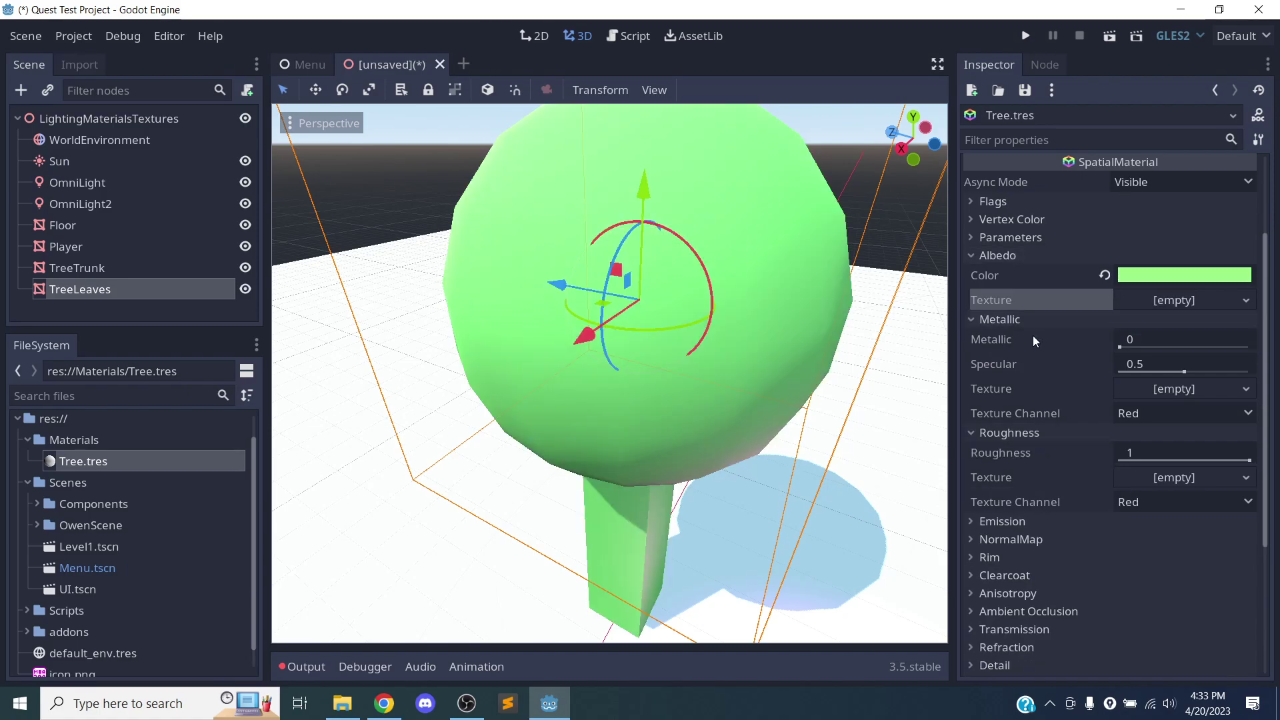
click(1017, 257)
click(1006, 273)
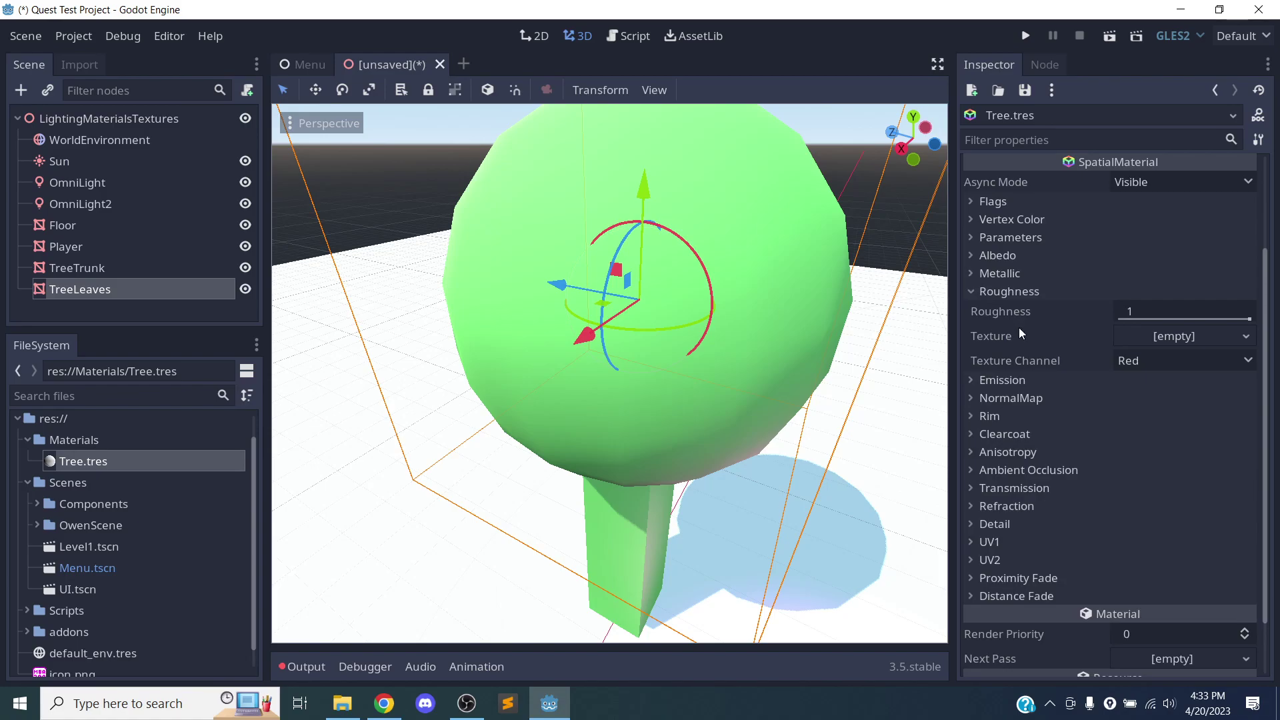
Assign a new seamless NoiseTexture with OpenSimplexNoise to the Tree material's Roughness texture and inspect the tree
click(1163, 337)
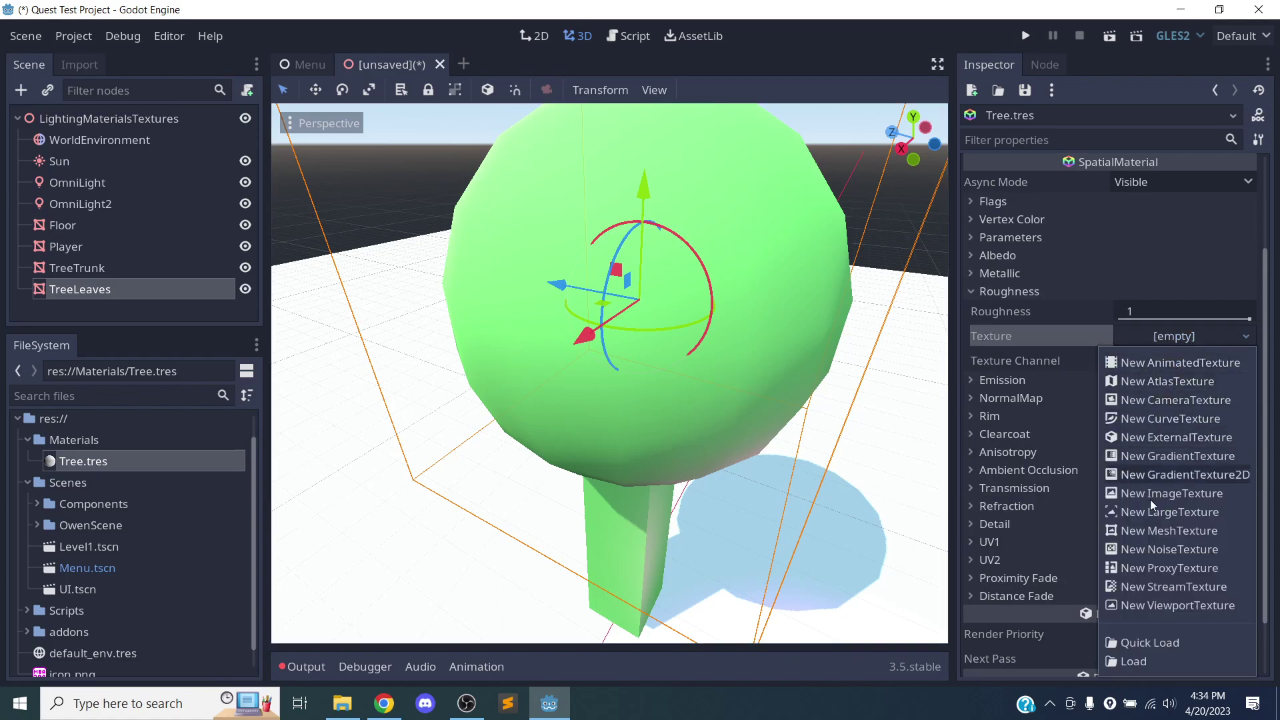
click(1167, 550)
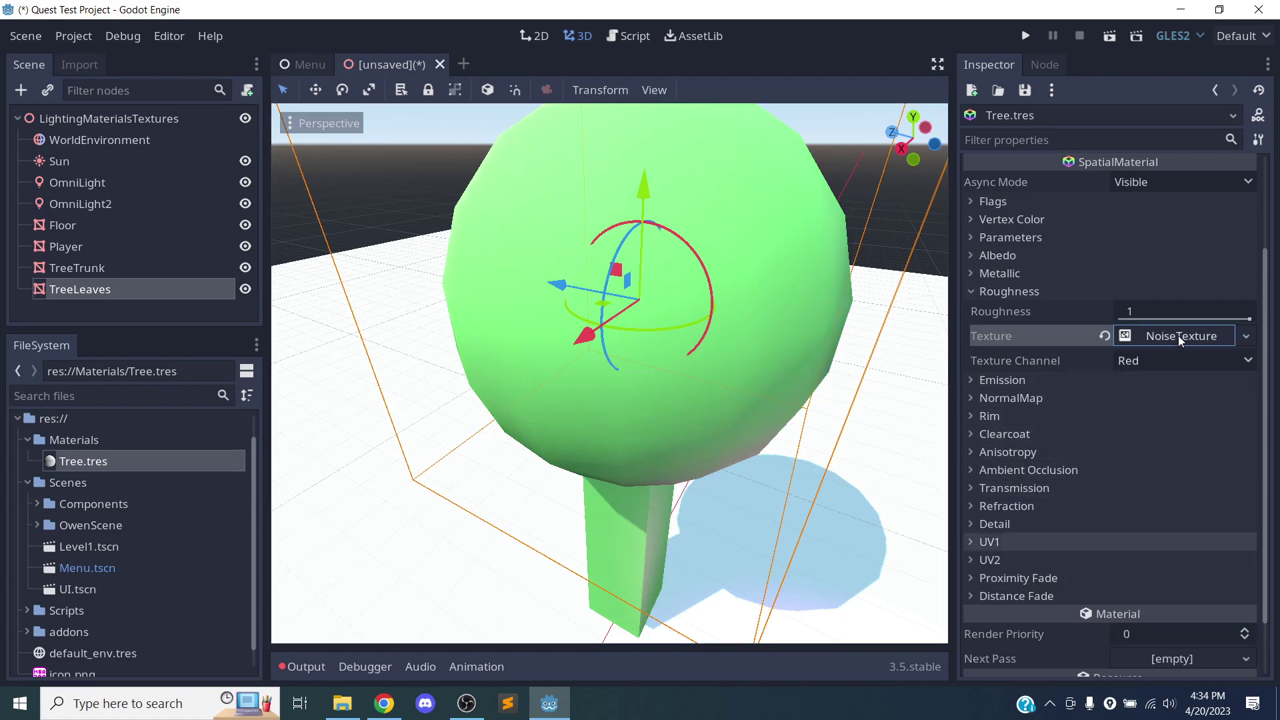
click(1178, 338)
click(1123, 411)
click(1174, 460)
click(1182, 482)
middle_drag(820, 446, 770, 438)
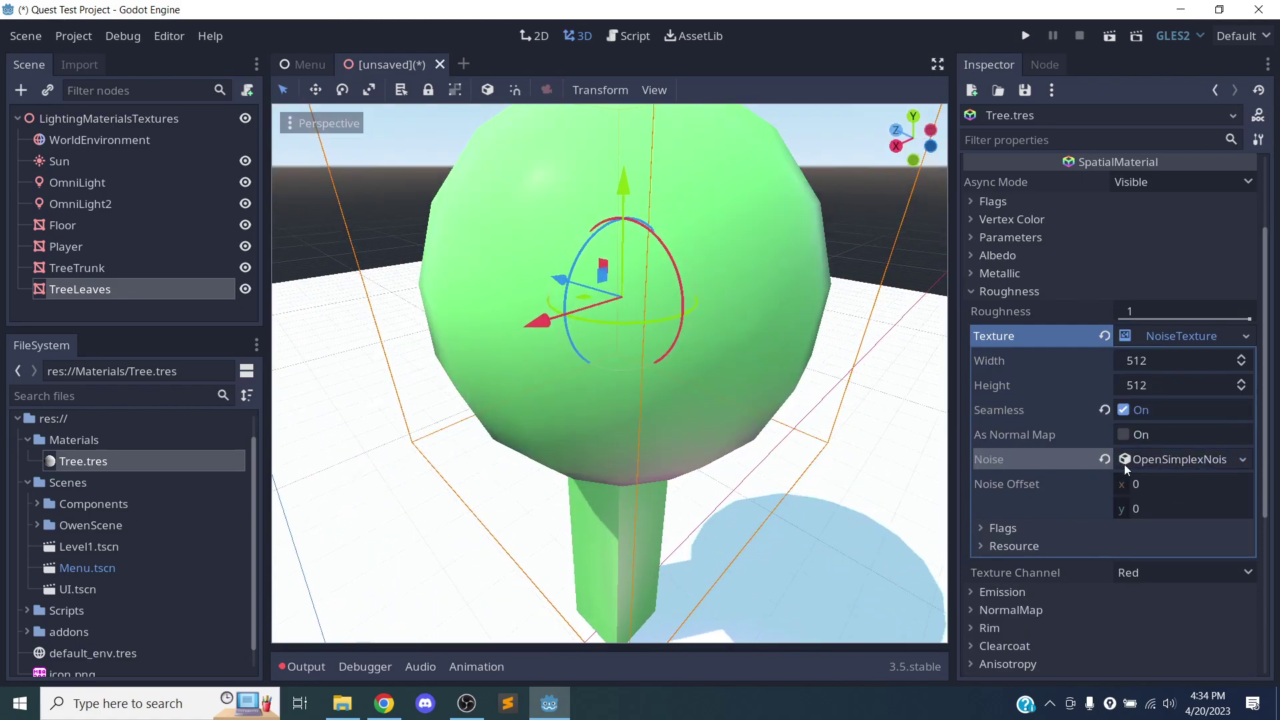
Try a Period of 175.4 on the roughness noise, inspect the tree, and return Period to 64
click(1117, 459)
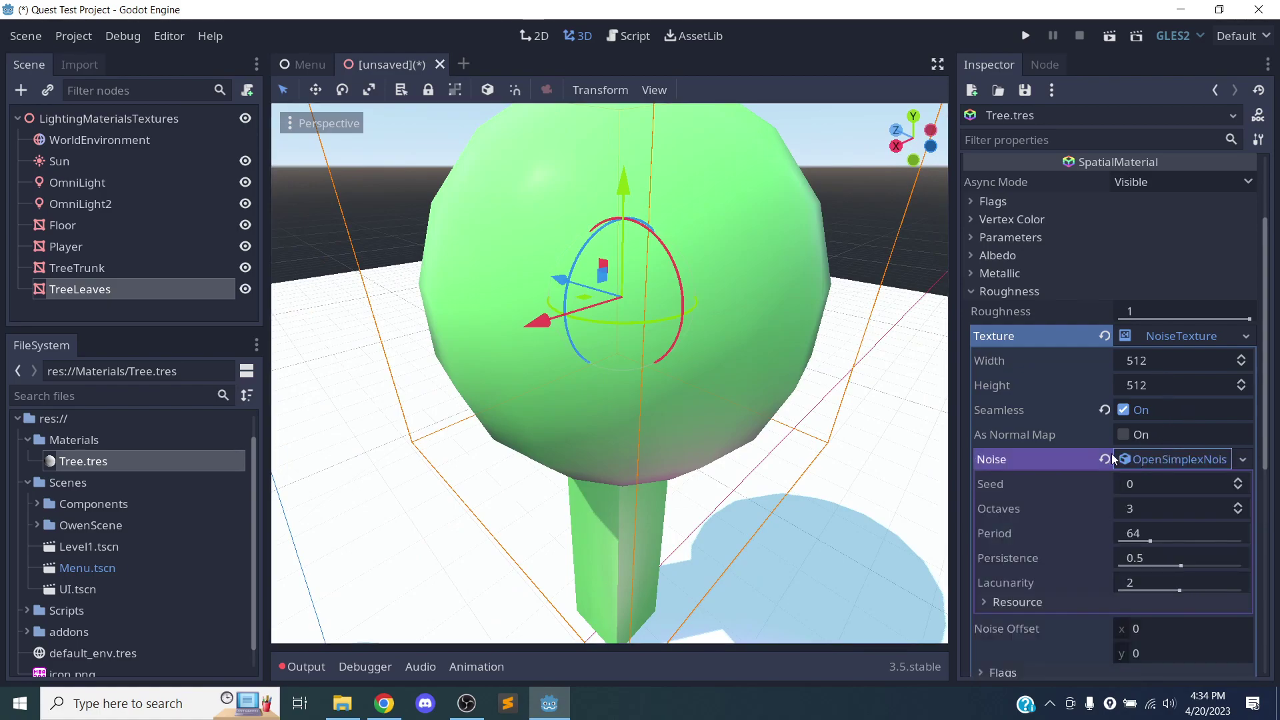
scroll(1108, 520, down, 2)
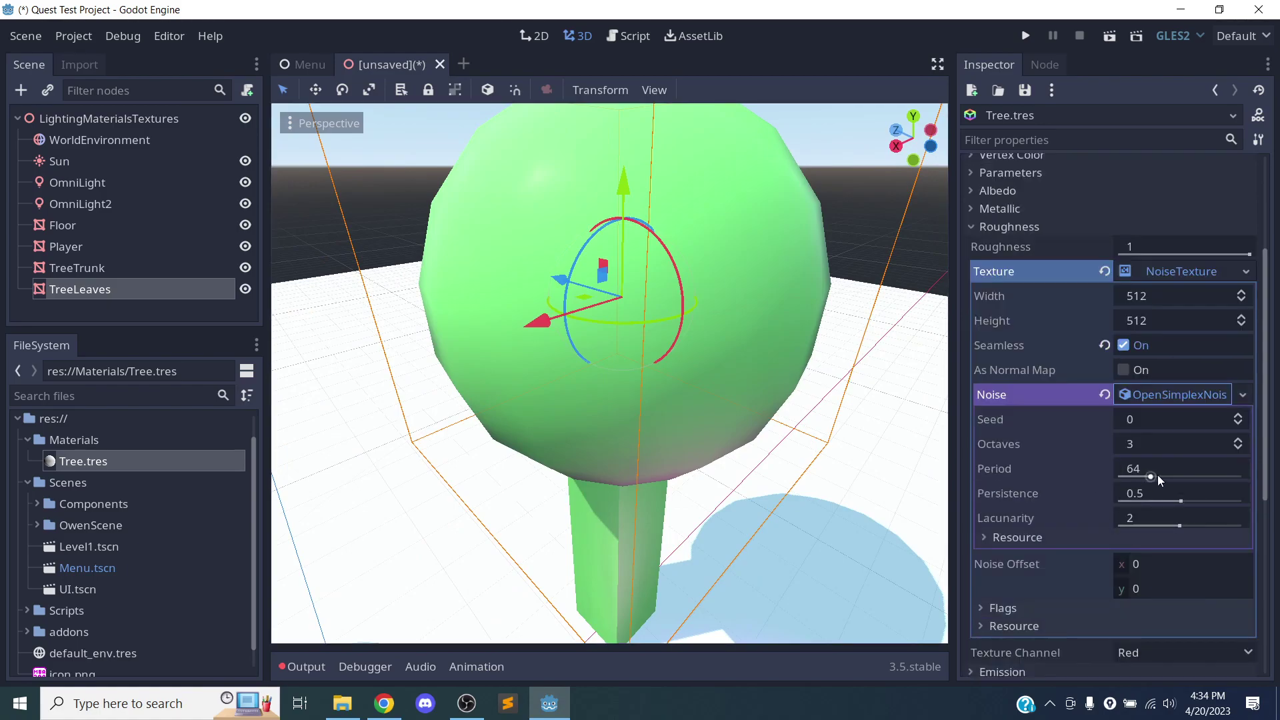
drag(1151, 476, 1213, 471)
middle_drag(842, 443, 944, 385)
drag(1194, 474, 1167, 473)
mouse_move(910, 445)
middle_down()
mouse_move(597, 500)
mouse_move(500, 541)
mouse_move(667, 531)
mouse_move(492, 531)
mouse_move(541, 384)
mouse_move(575, 345)
mouse_move(814, 420)
mouse_move(911, 469)
middle_up()
scroll(728, 381, down, 7)
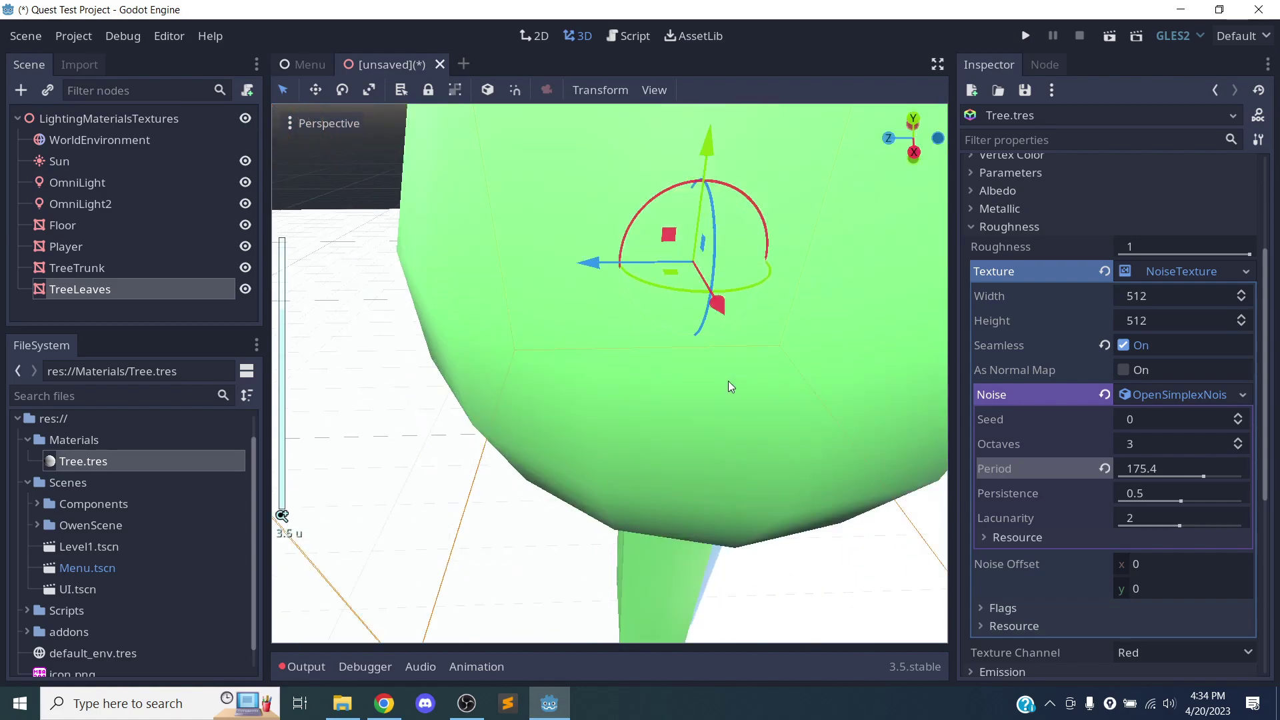
middle_drag(734, 383, 525, 363)
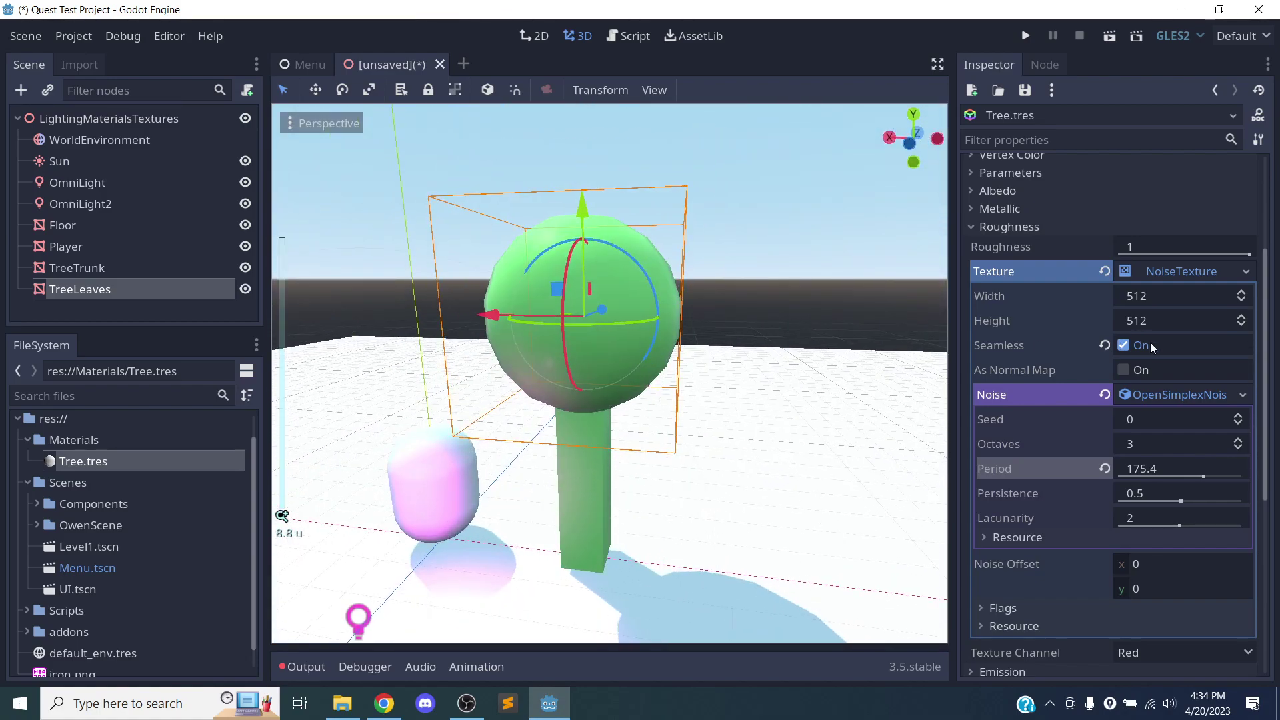
click(1157, 472)
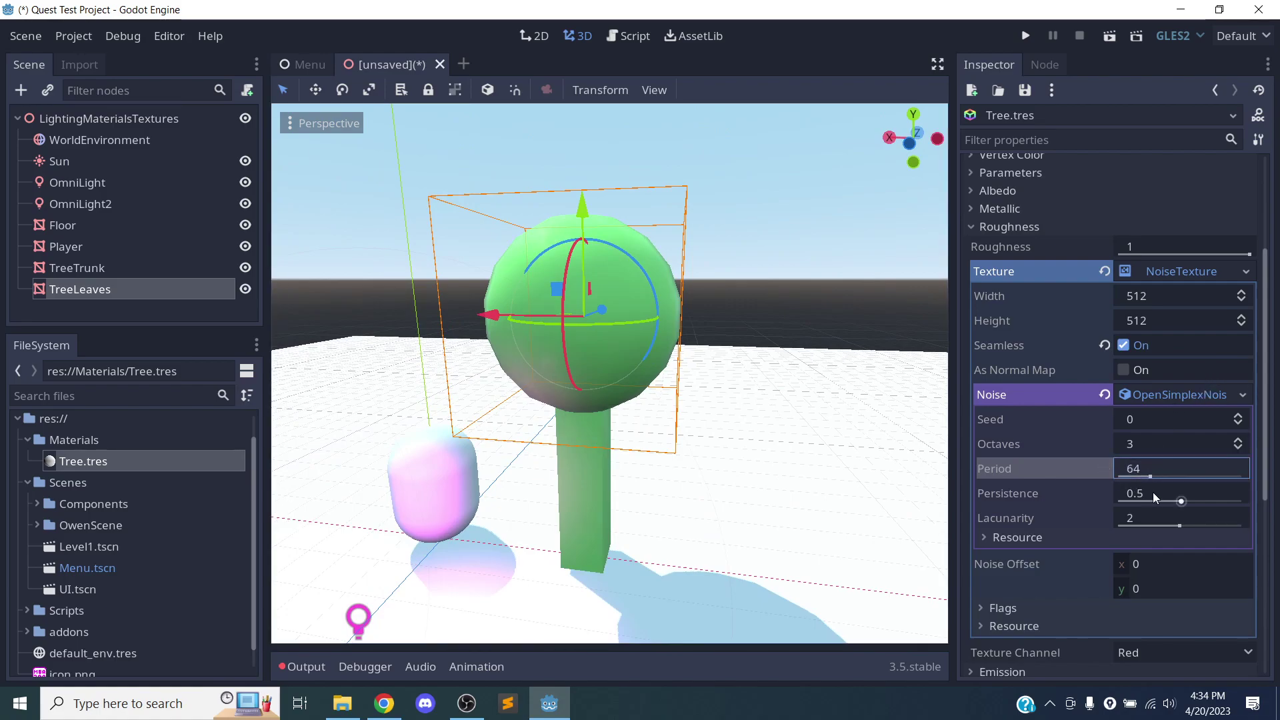
Set the roughness noise's Octaves to 9 and inspect the tree from several angles
click(1237, 441)
scroll(666, 367, up, 10)
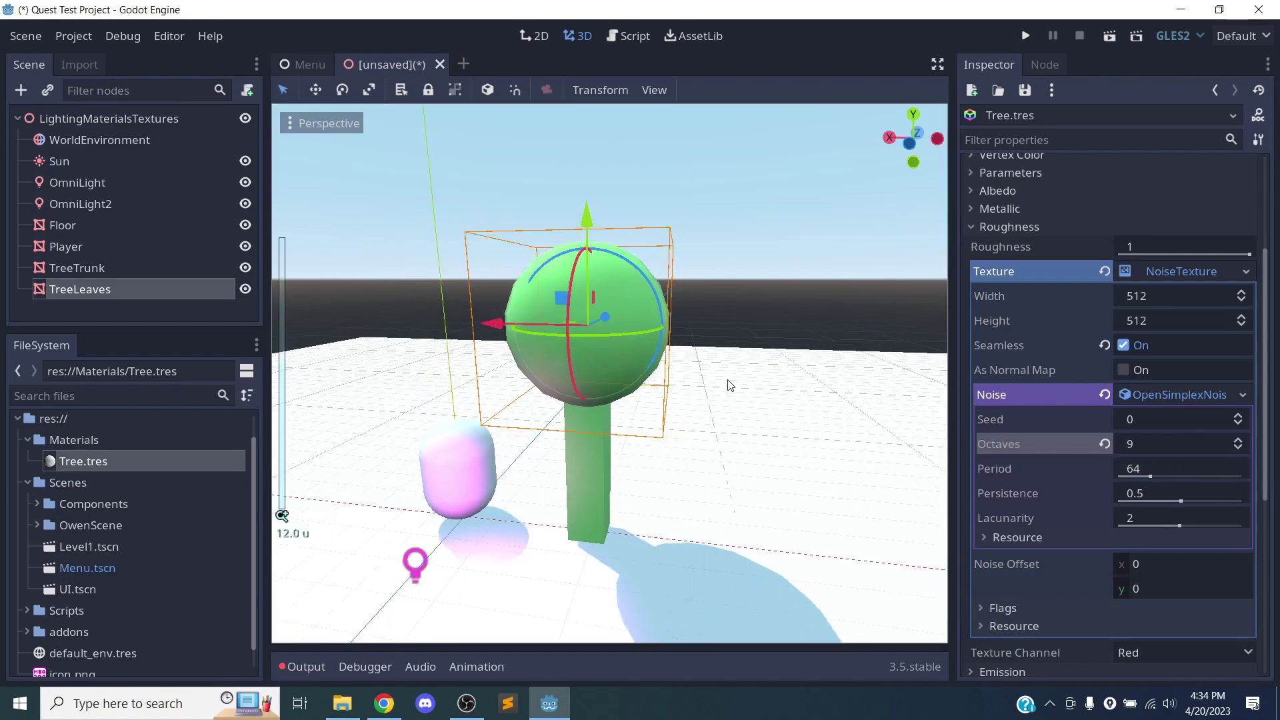
scroll(787, 373, down, 8)
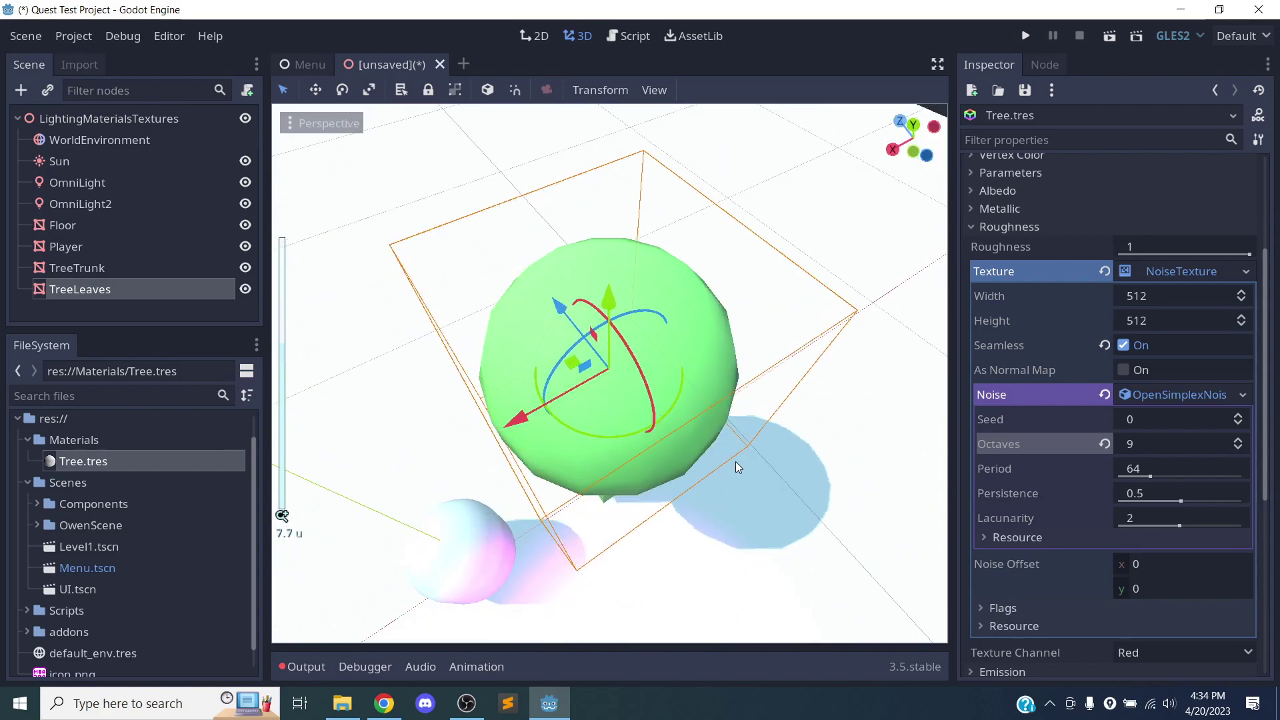
middle_drag(735, 462, 625, 373)
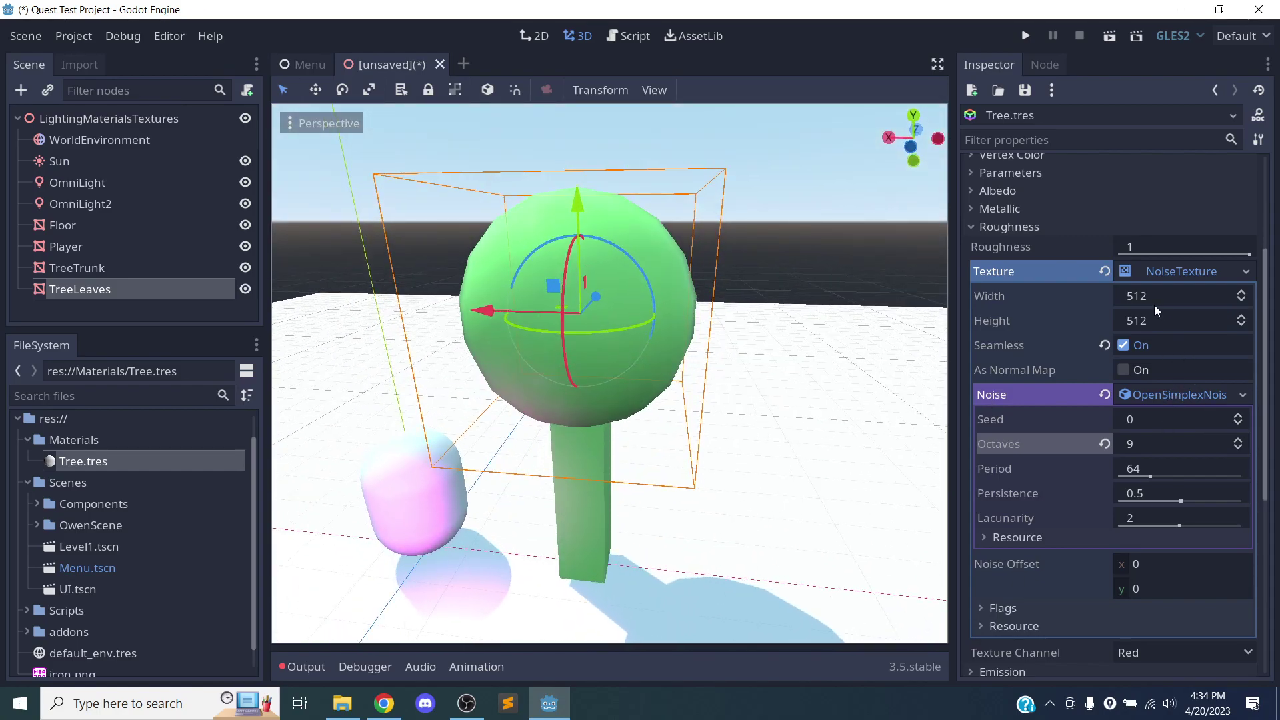
Set the roughness noise texture's Width and Height to 1024
click(1157, 297)
text(1024)
key(Tab)
text(1024)
key(Return)
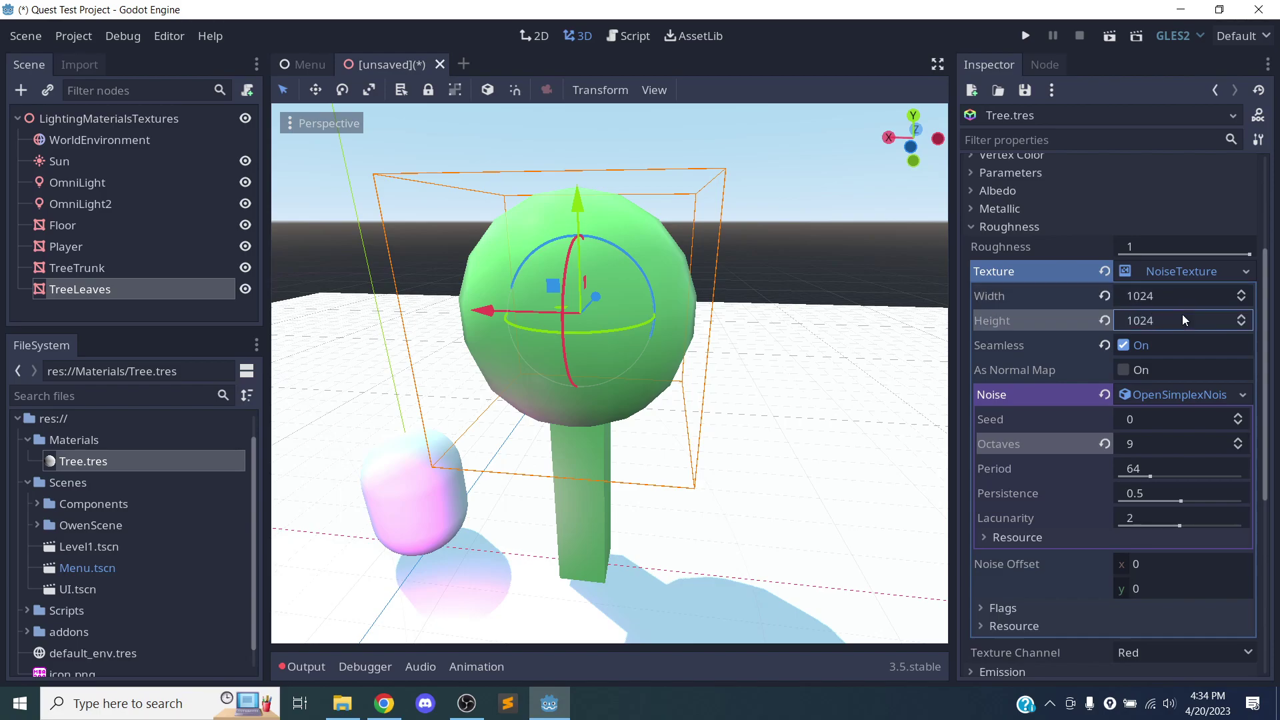
Turn off Seamless on the roughness noise texture and inspect the tree's surface up close
click(1123, 345)
middle_drag(610, 309, 710, 423)
scroll(779, 330, down, 2)
scroll(778, 330, down, 3)
scroll(692, 365, up, 12)
middle_drag(679, 361, 712, 304)
scroll(1057, 252, up, 2)
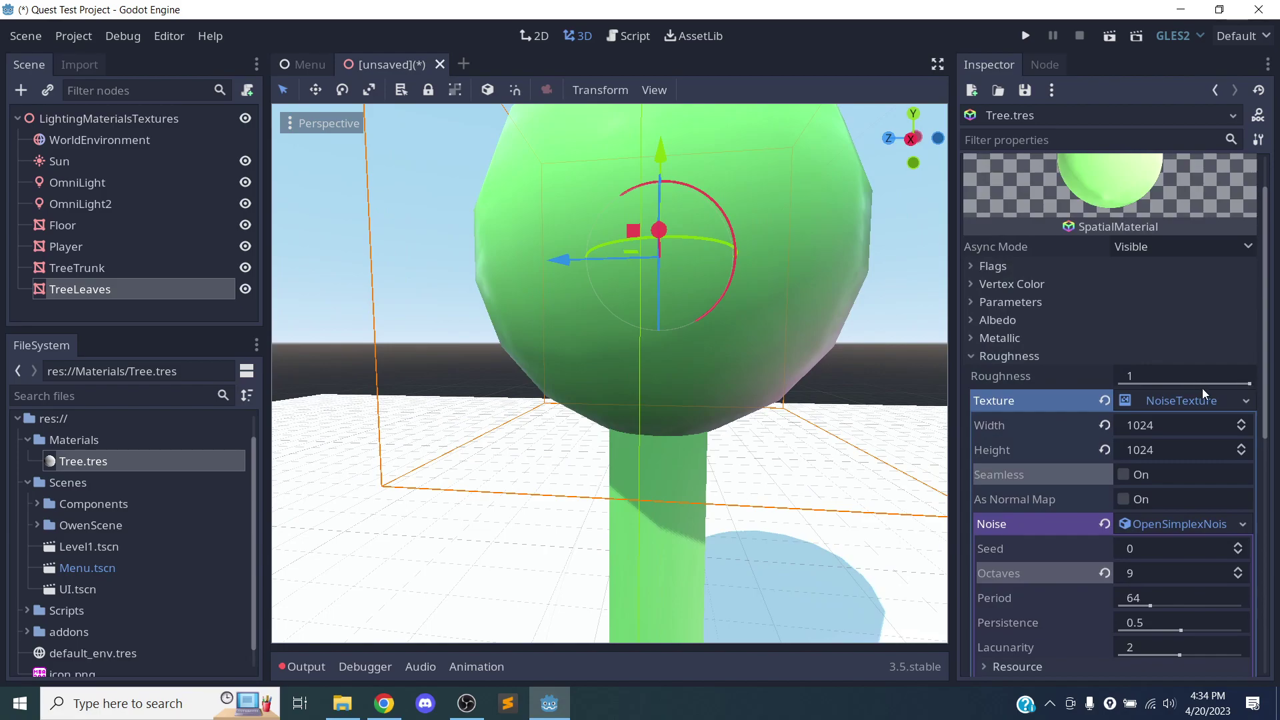
middle_drag(712, 309, 554, 320)
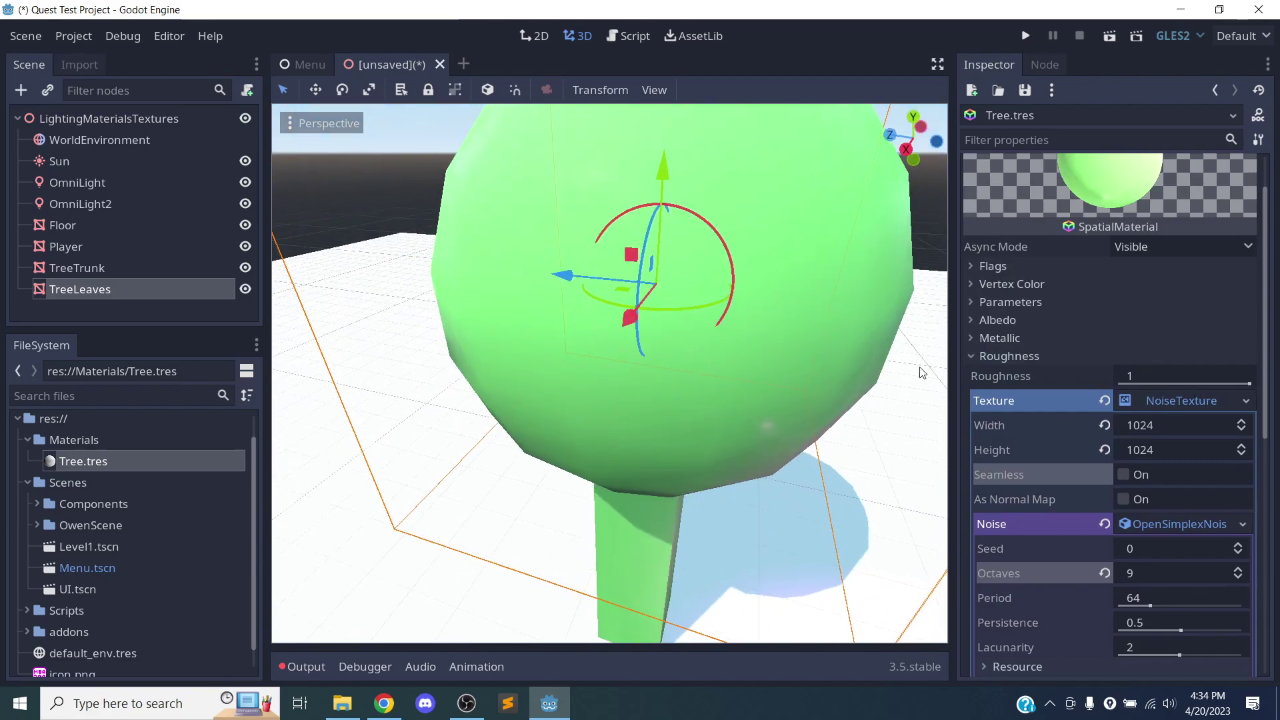
Raise the Tree material's Metallic value to 0.81 and view the roughness noise on the tree
click(1025, 355)
click(1030, 355)
click(1033, 338)
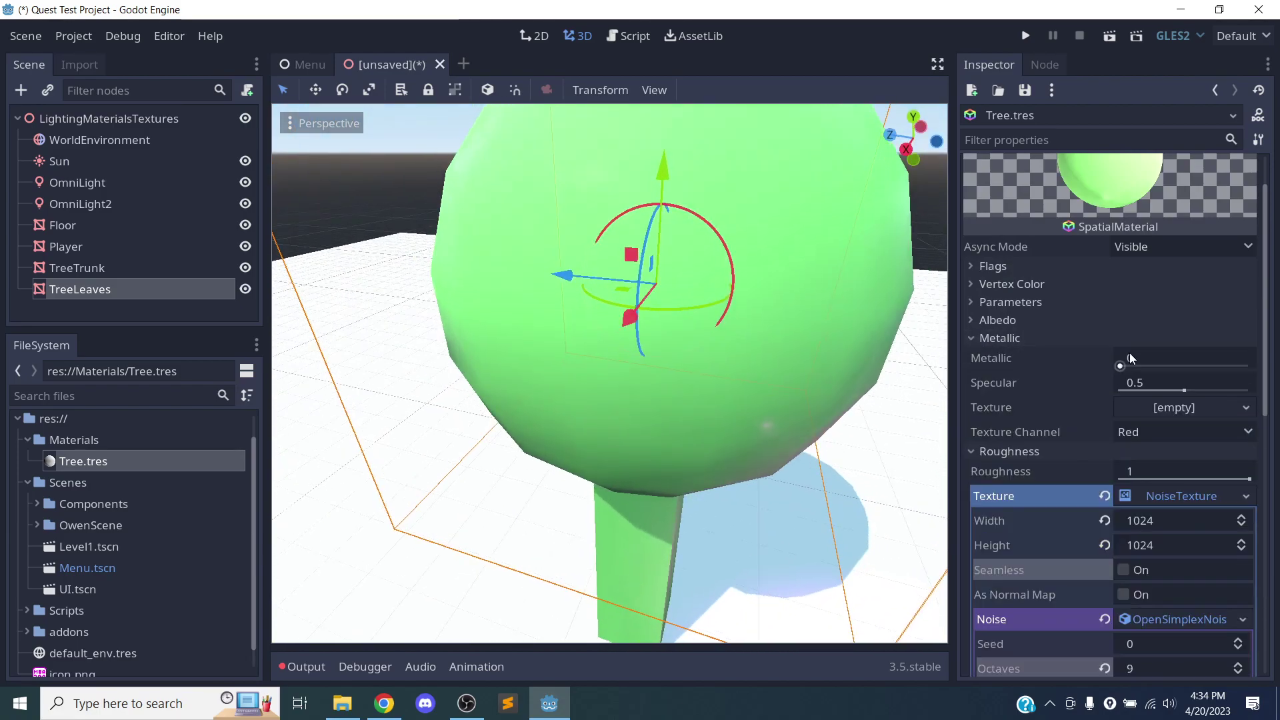
drag(1137, 367, 1224, 367)
middle_drag(686, 361, 553, 326)
scroll(732, 356, down, 8)
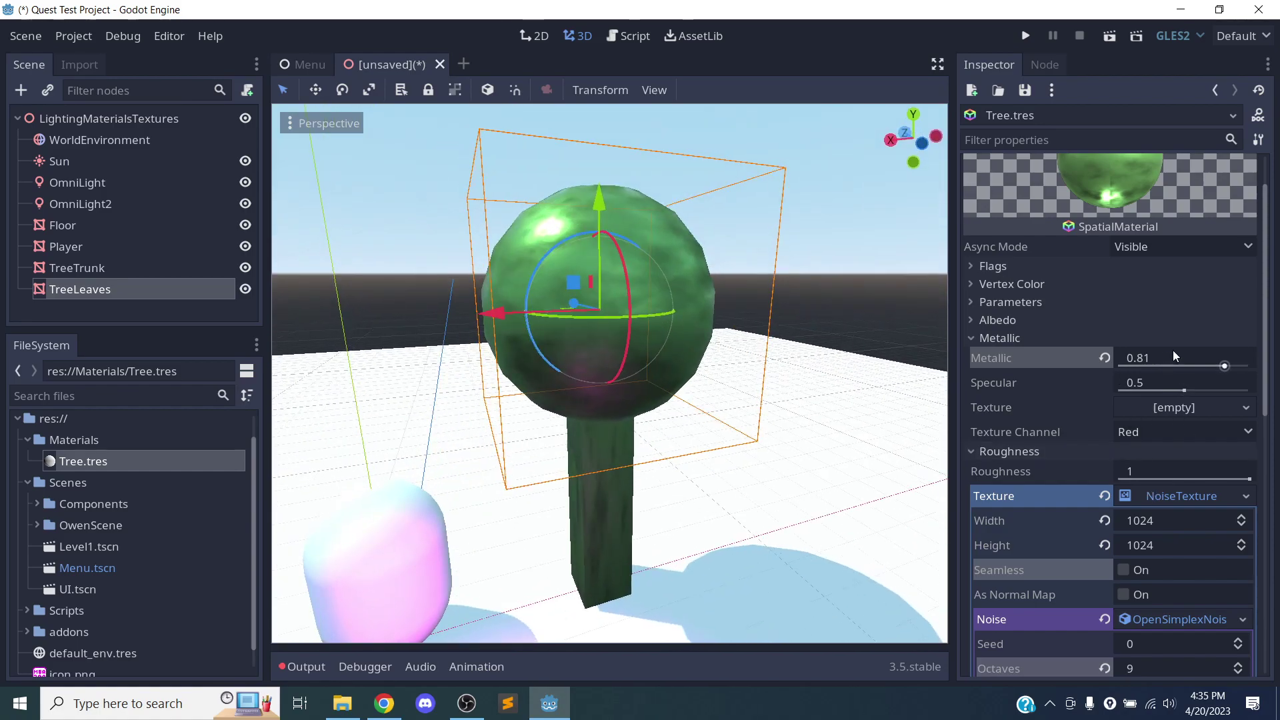
Reset the Tree material's Metallic value to its default and clear its Roughness texture
click(1105, 357)
click(1076, 339)
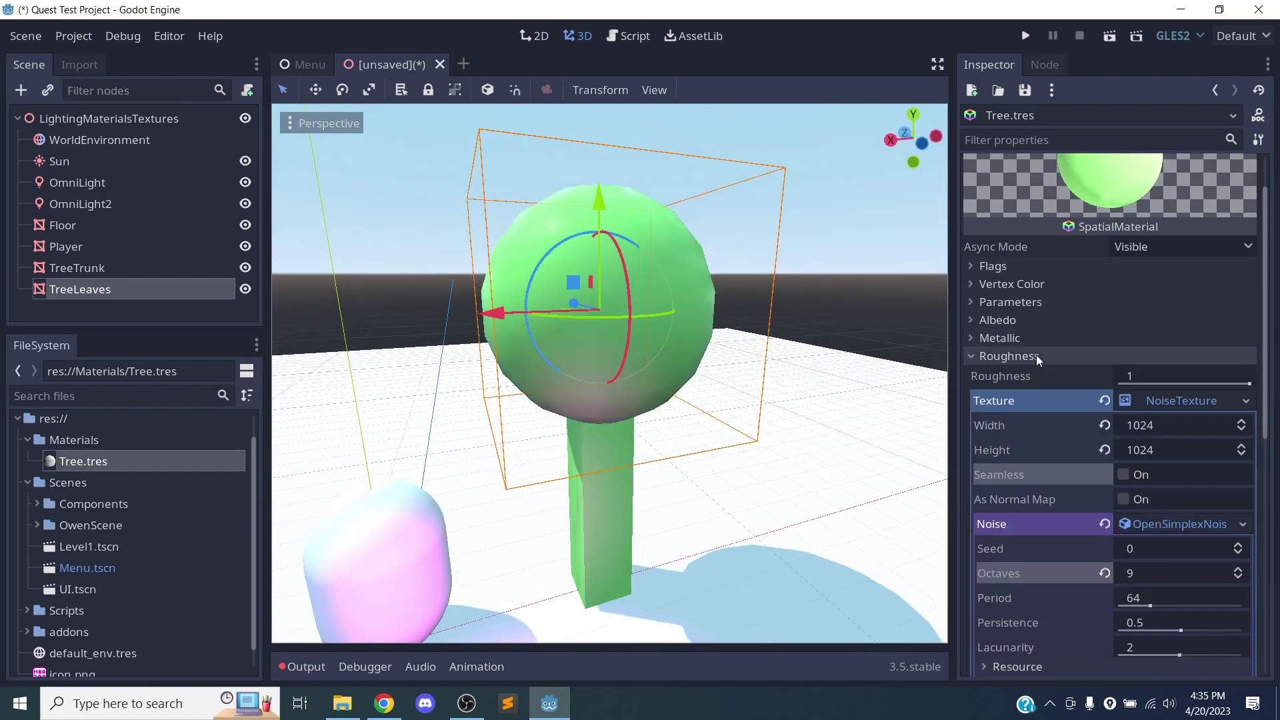
click(1104, 400)
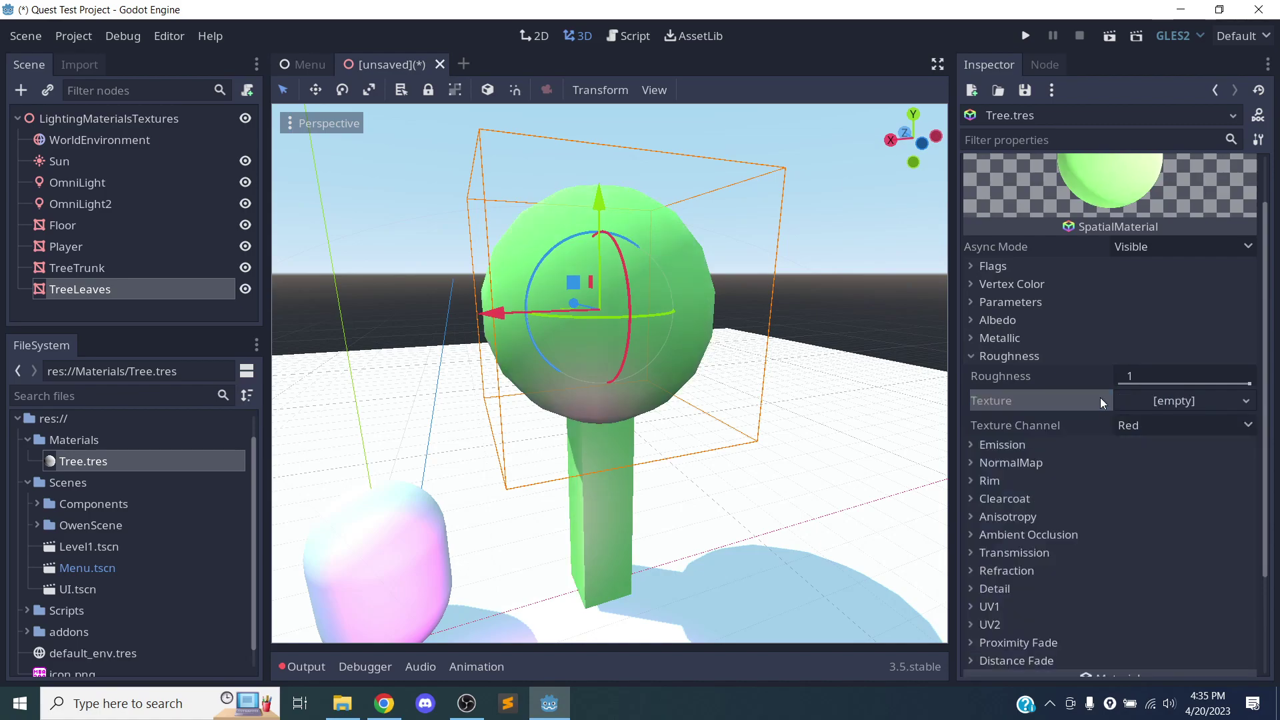
click(1050, 358)
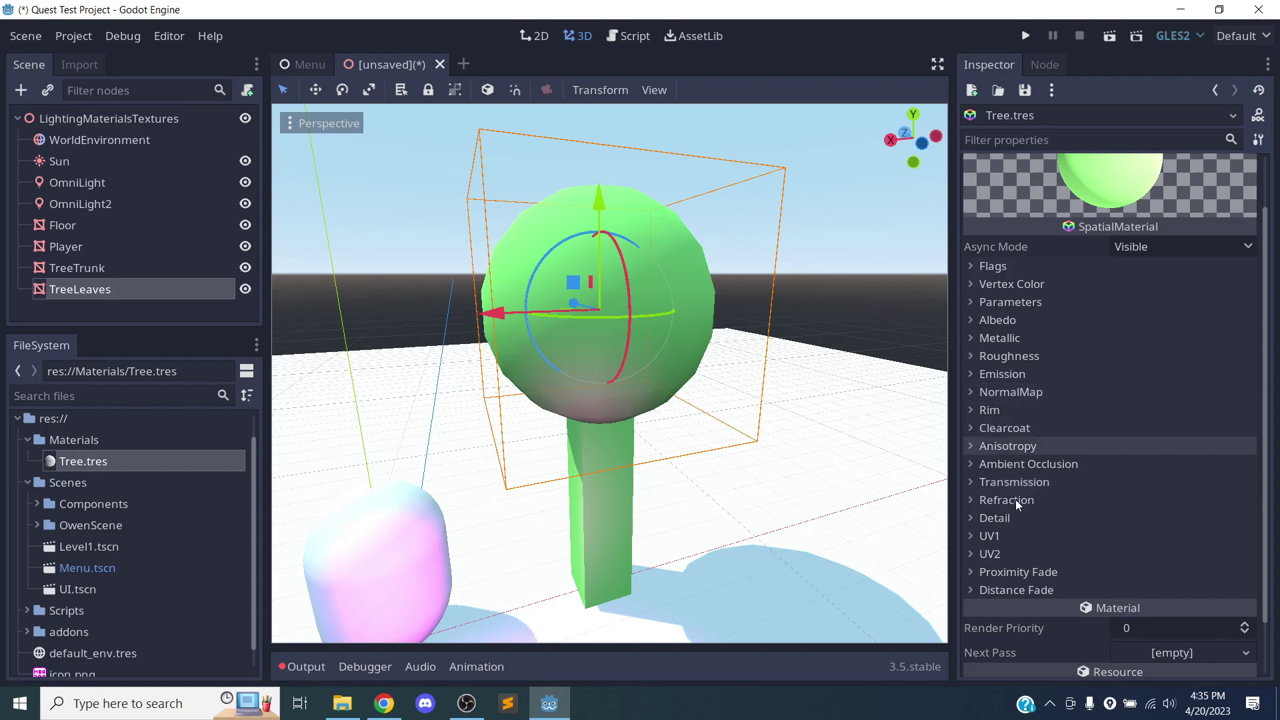
Switch to Chrome and read through the Spatial Material documentation from the introduction to the Clearcoat section
click(398, 704)
scroll(687, 243, down, 15)
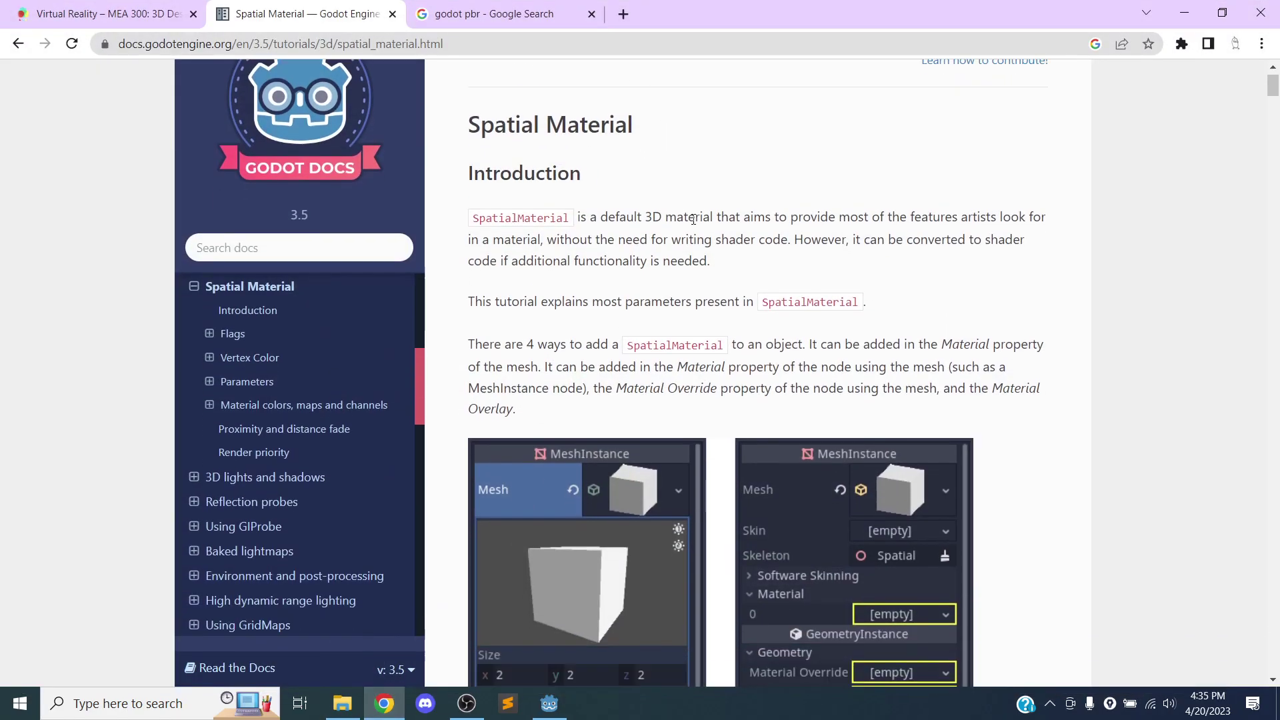
scroll(695, 240, down, 20)
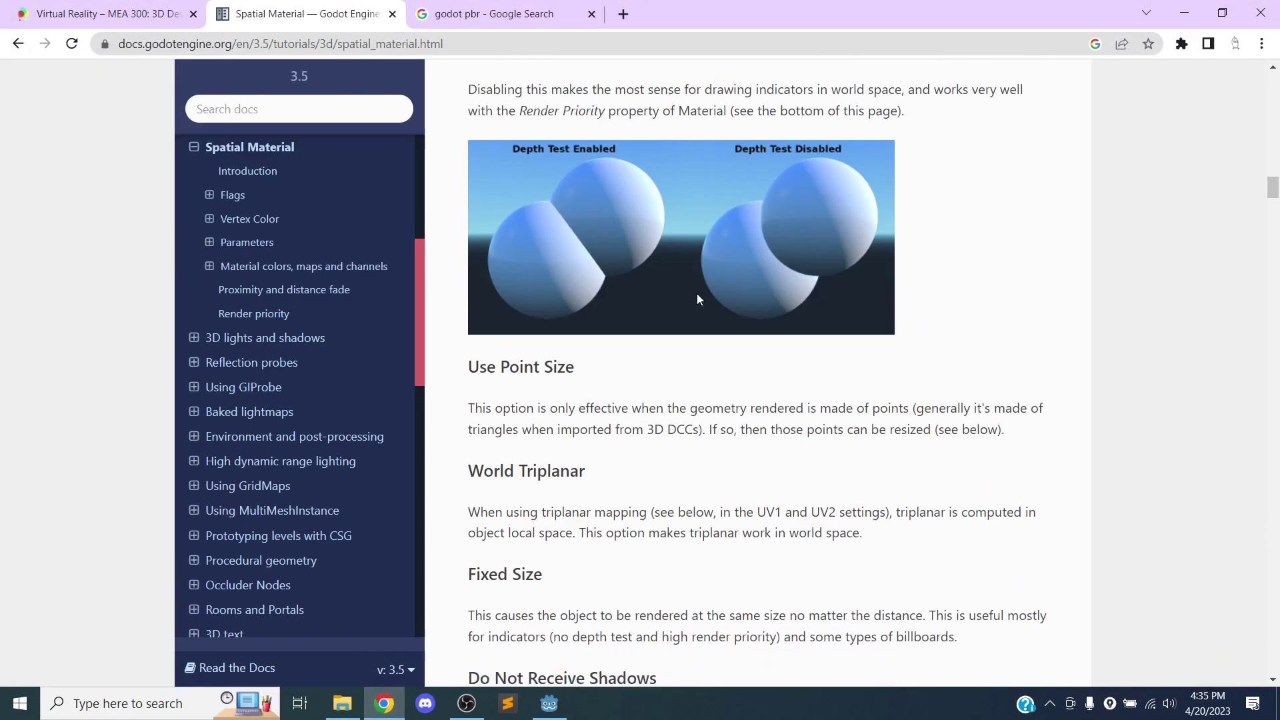
scroll(695, 297, down, 20)
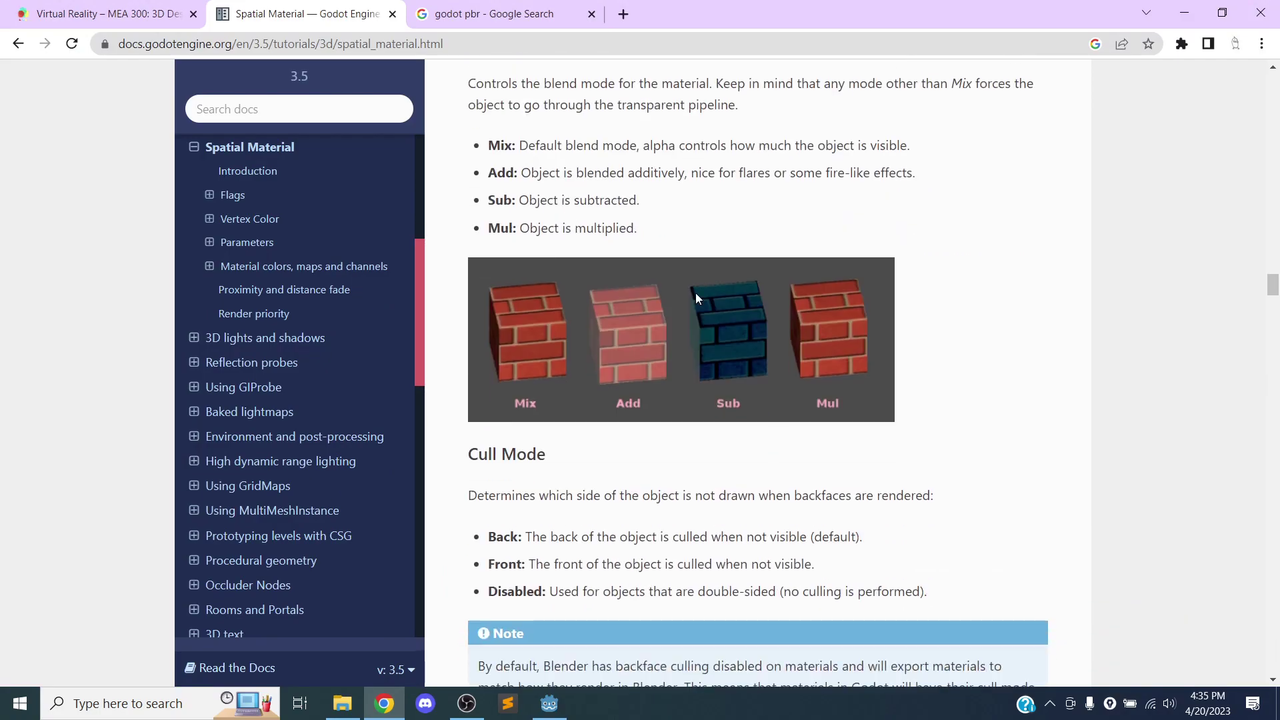
scroll(696, 297, down, 20)
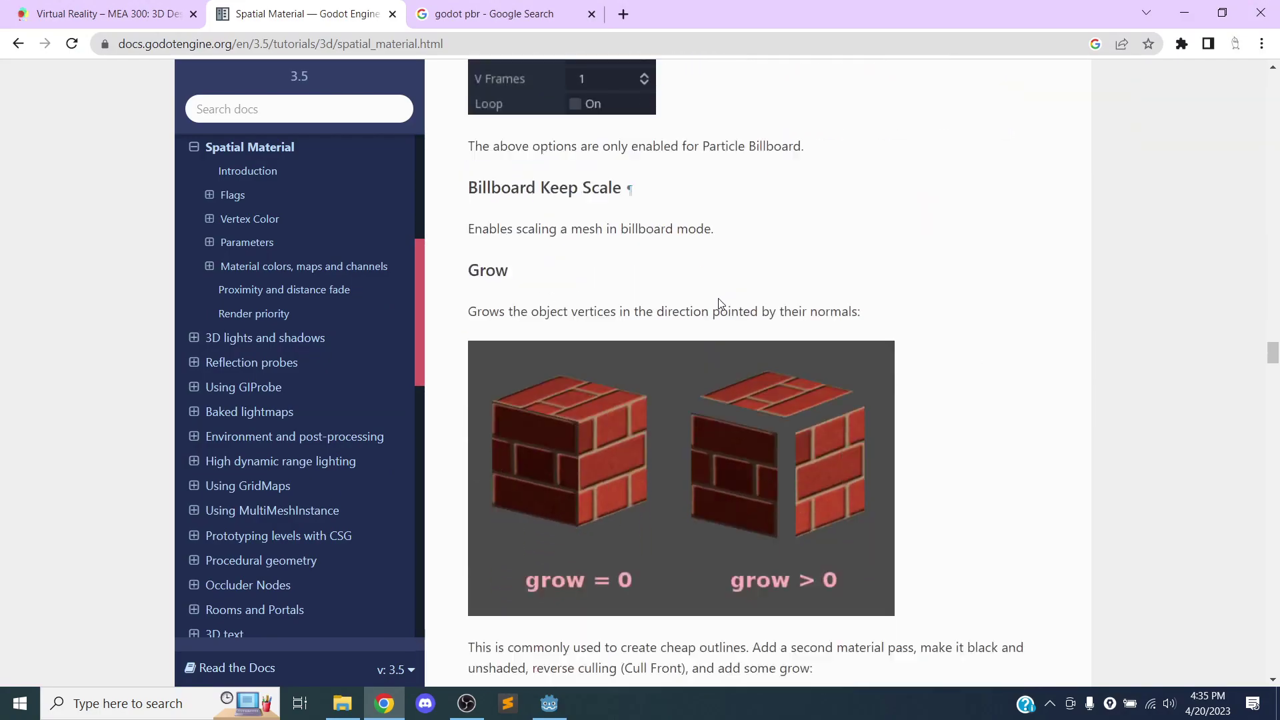
scroll(720, 300, down, 12)
scroll(720, 298, up, 7)
scroll(724, 292, down, 20)
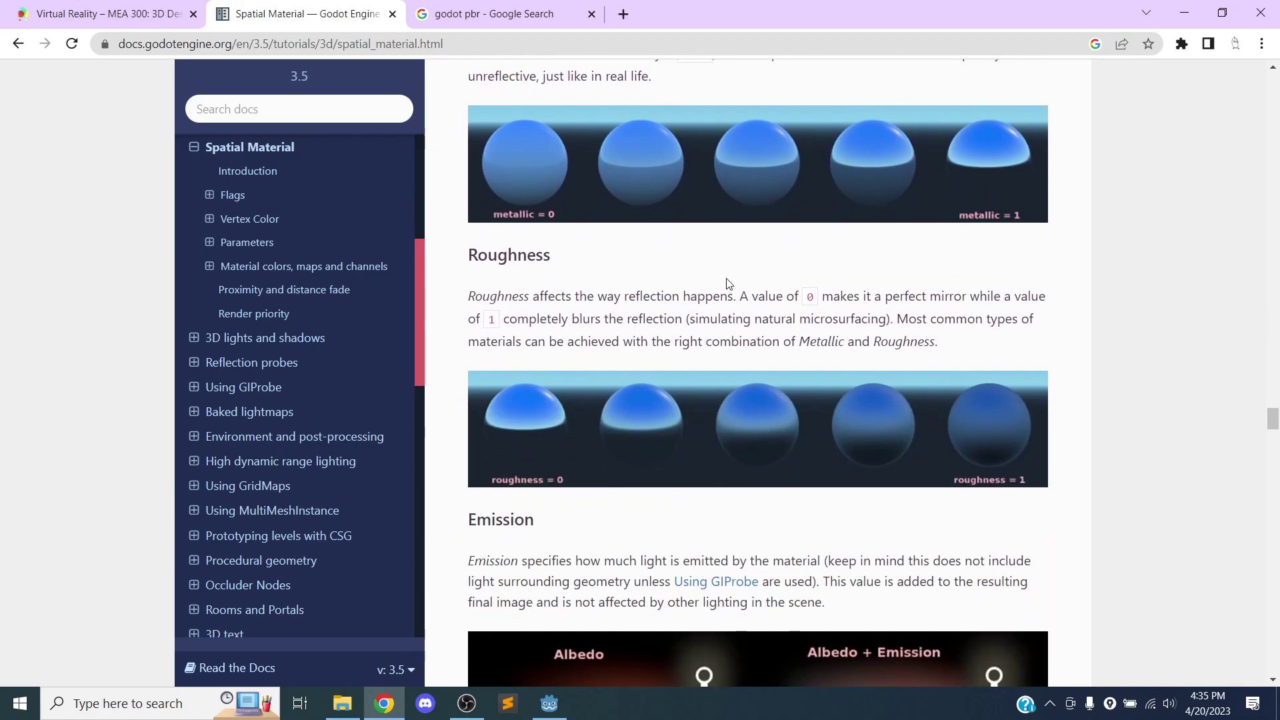
scroll(728, 292, down, 7)
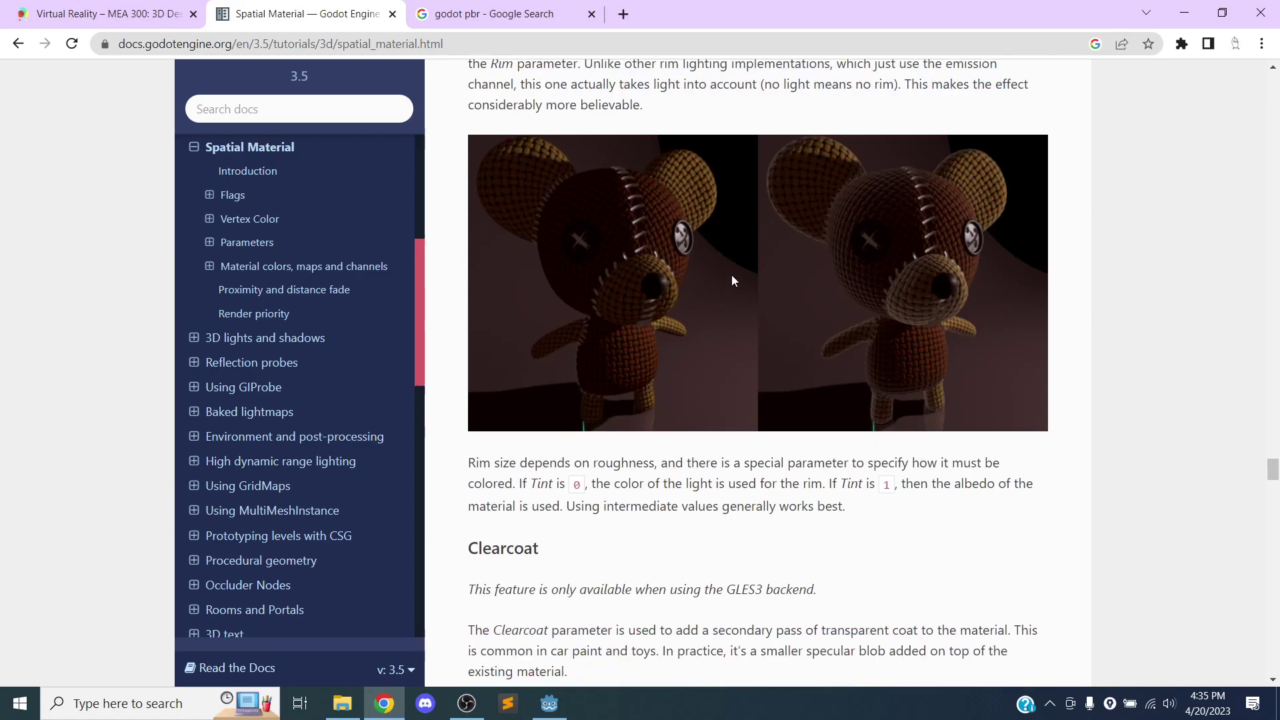
scroll(733, 280, down, 6)
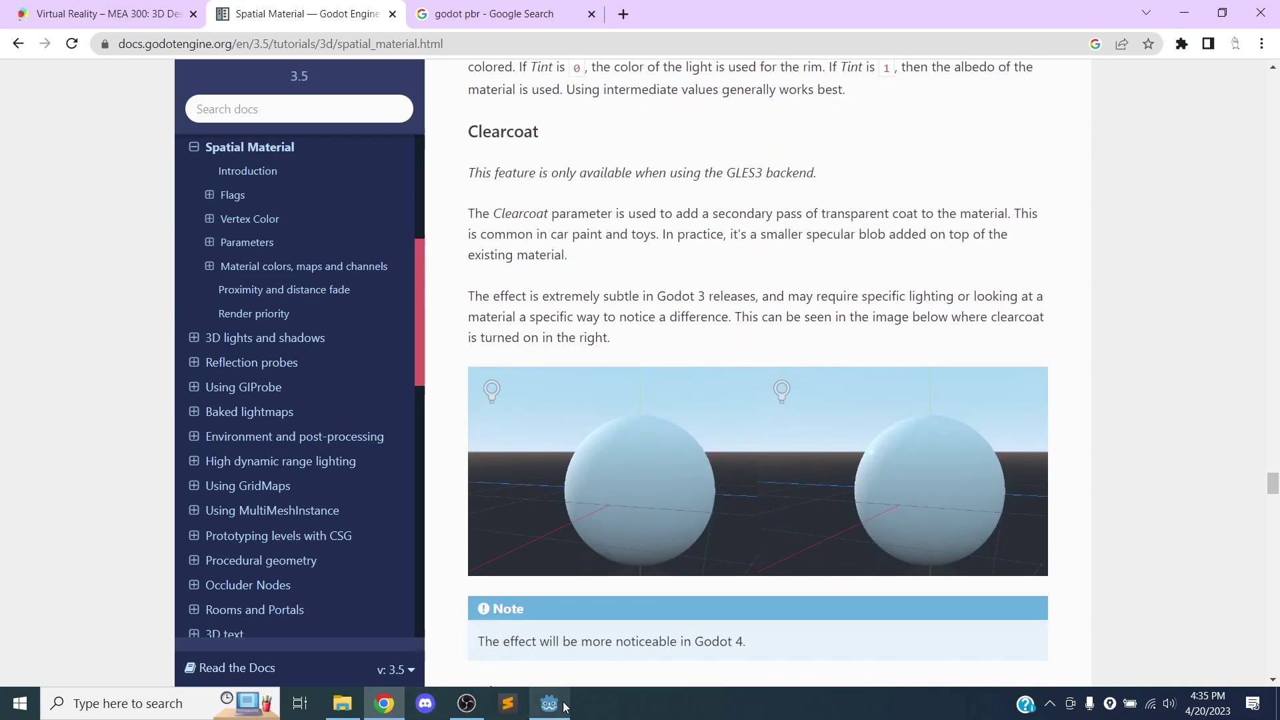
Switch back to Godot and look over the Tree material's UV1 scale, offset and triplanar settings
click(548, 703)
scroll(1133, 453, down, 3)
click(1056, 459)
click(1056, 457)
click(1048, 474)
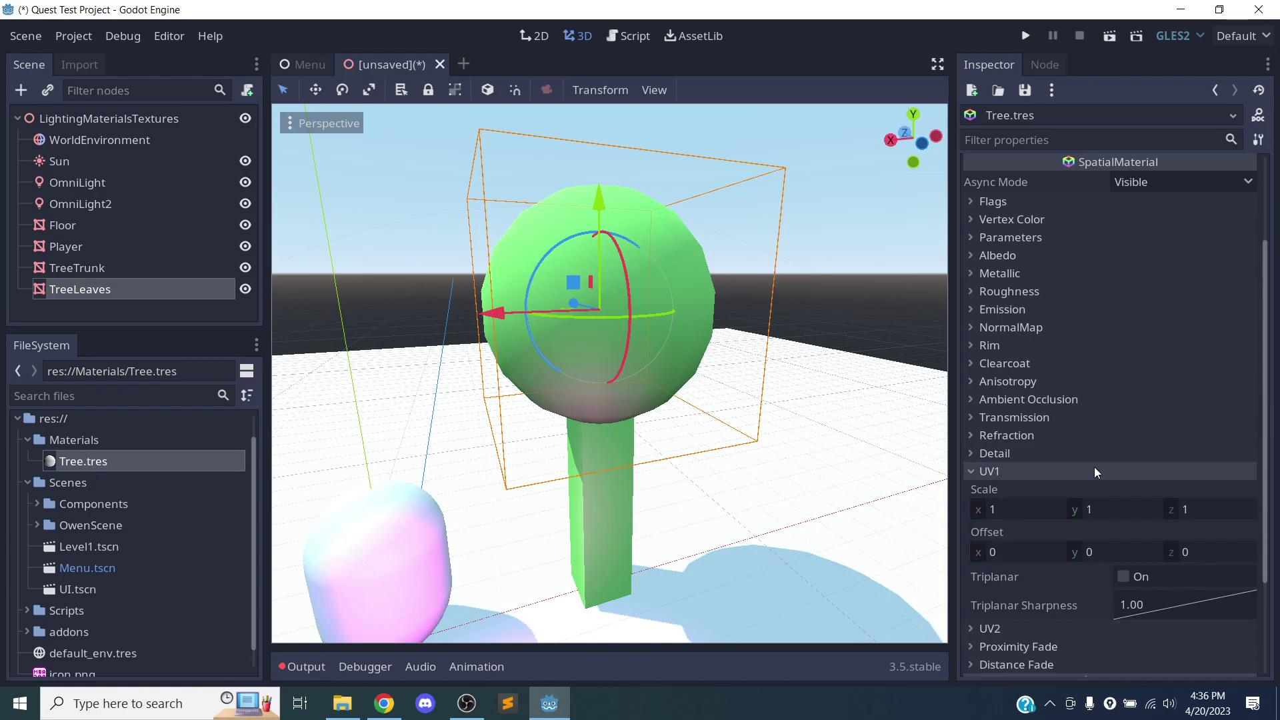
click(1005, 473)
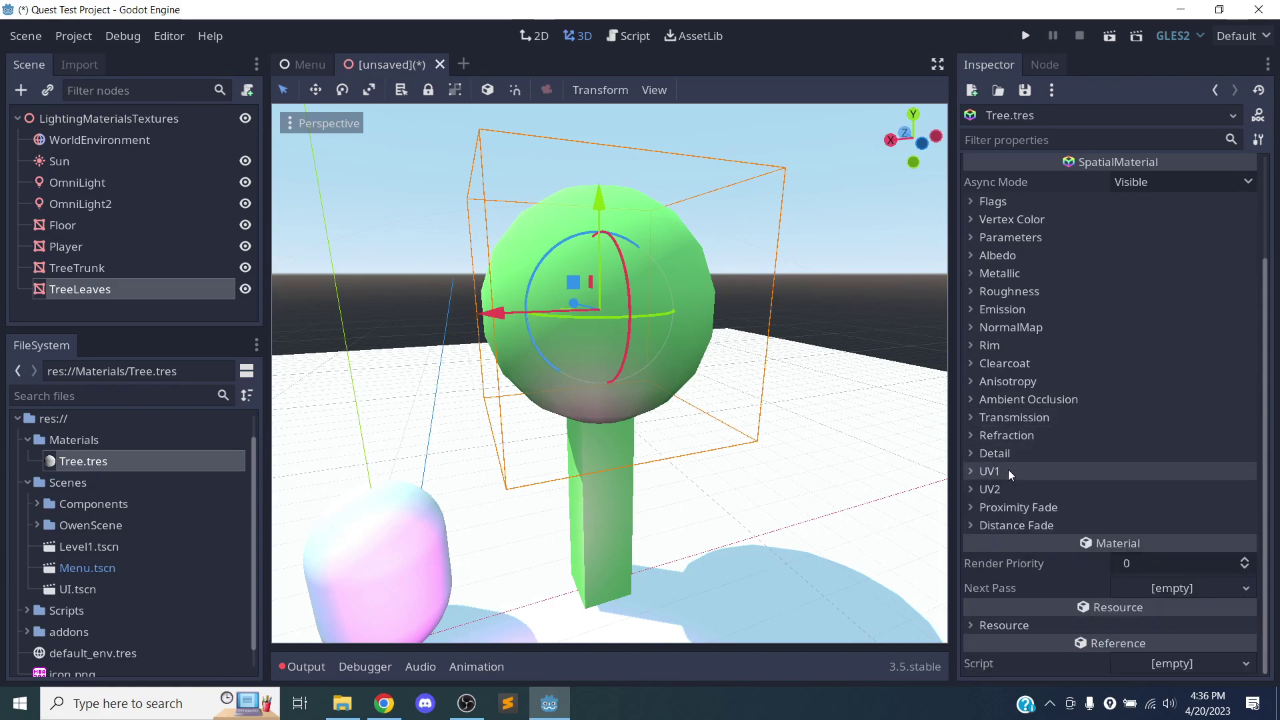
scroll(1069, 400, up, 3)
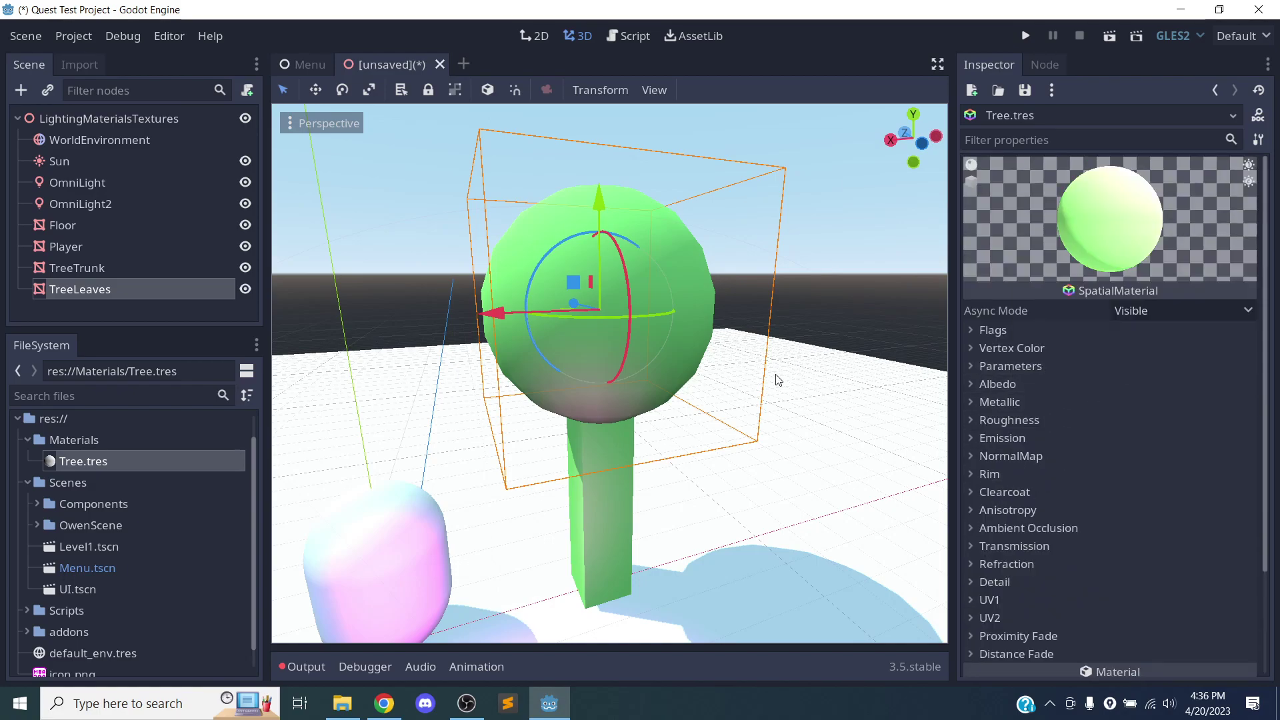
scroll(787, 382, down, 6)
middle_drag(789, 383, 831, 354)
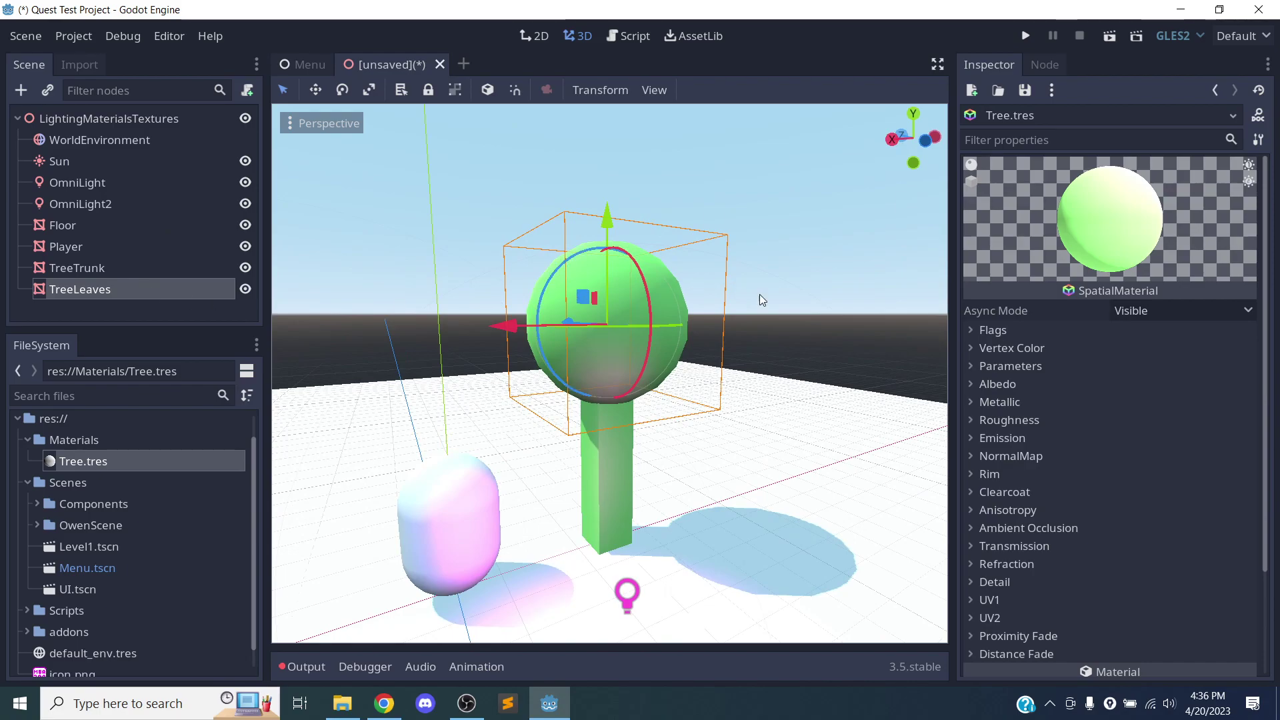
middle_drag(742, 296, 643, 310)
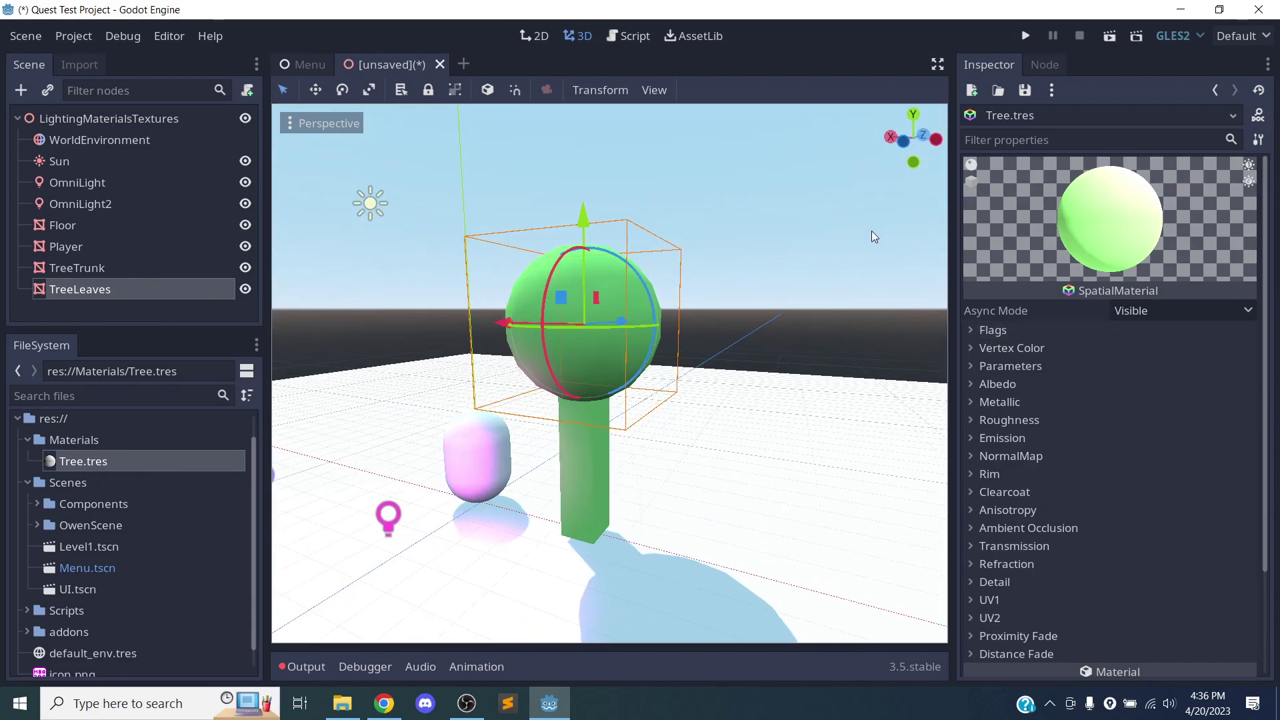
Make the material on the TreeTrunk node unique so it is independent of the shared Tree material
click(115, 271)
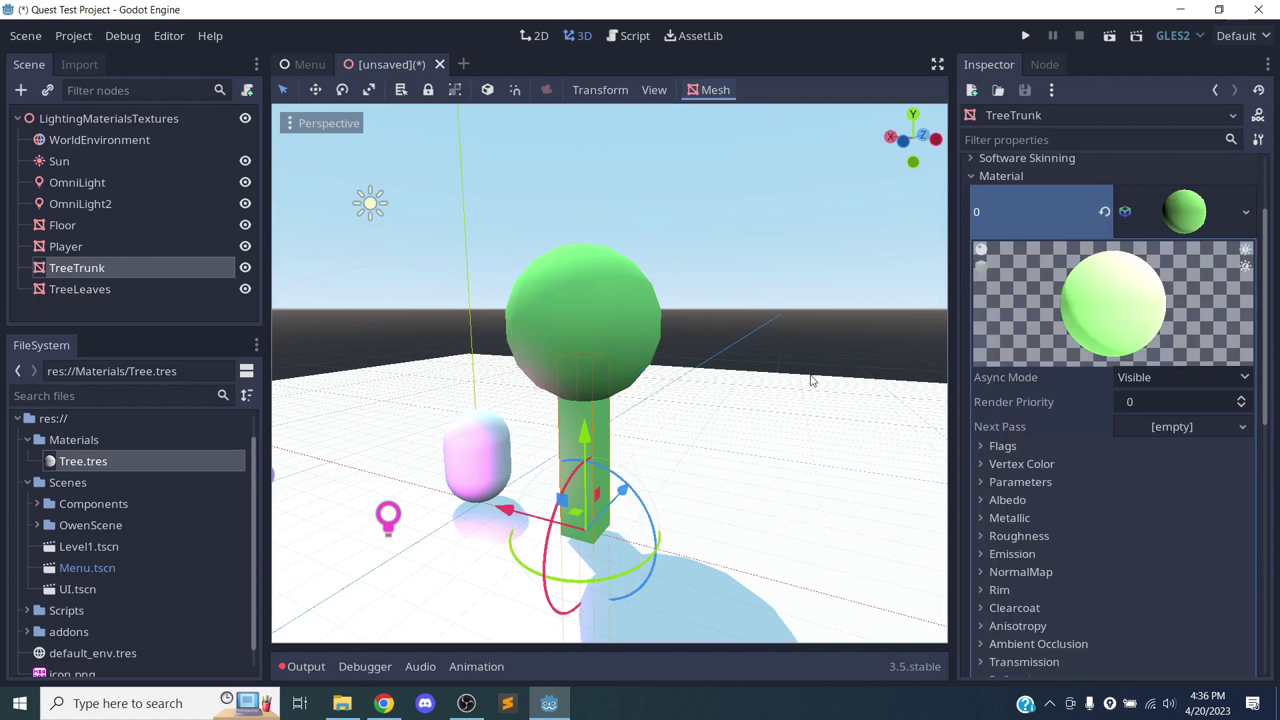
middle_drag(803, 437, 905, 407)
scroll(767, 483, down, 12)
scroll(713, 459, up, 10)
scroll(705, 453, up, 5)
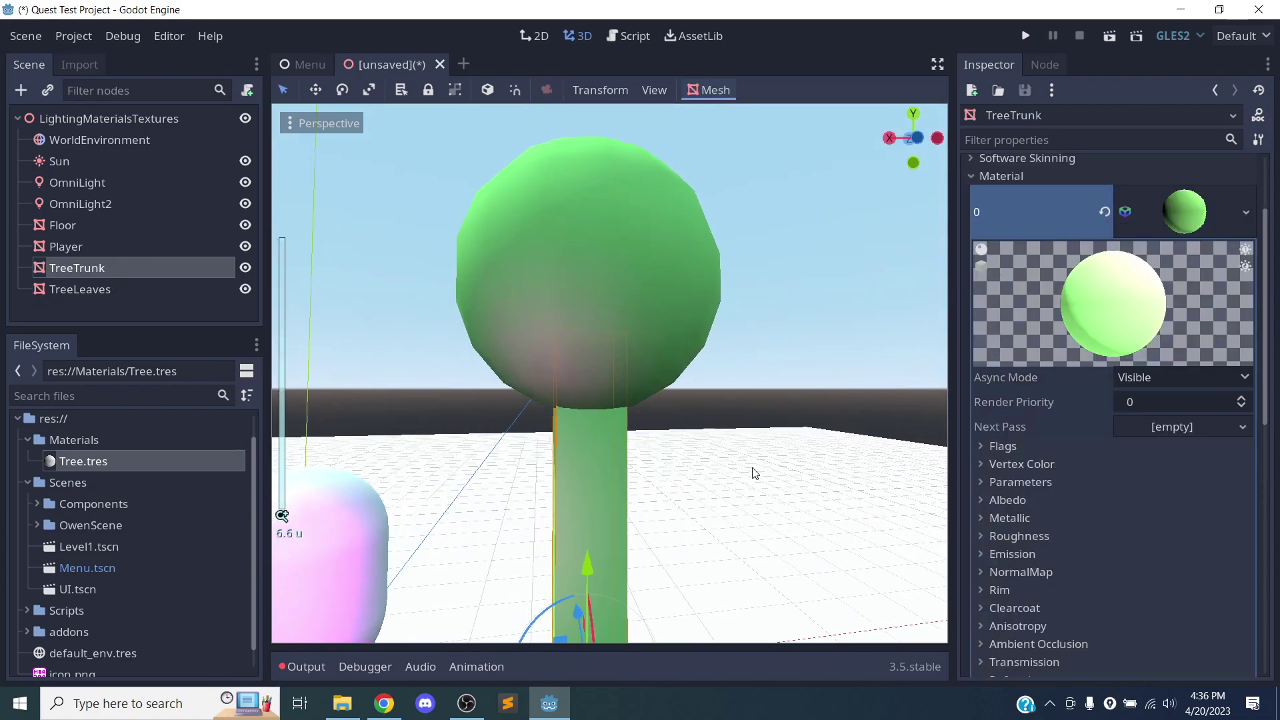
click(1245, 211)
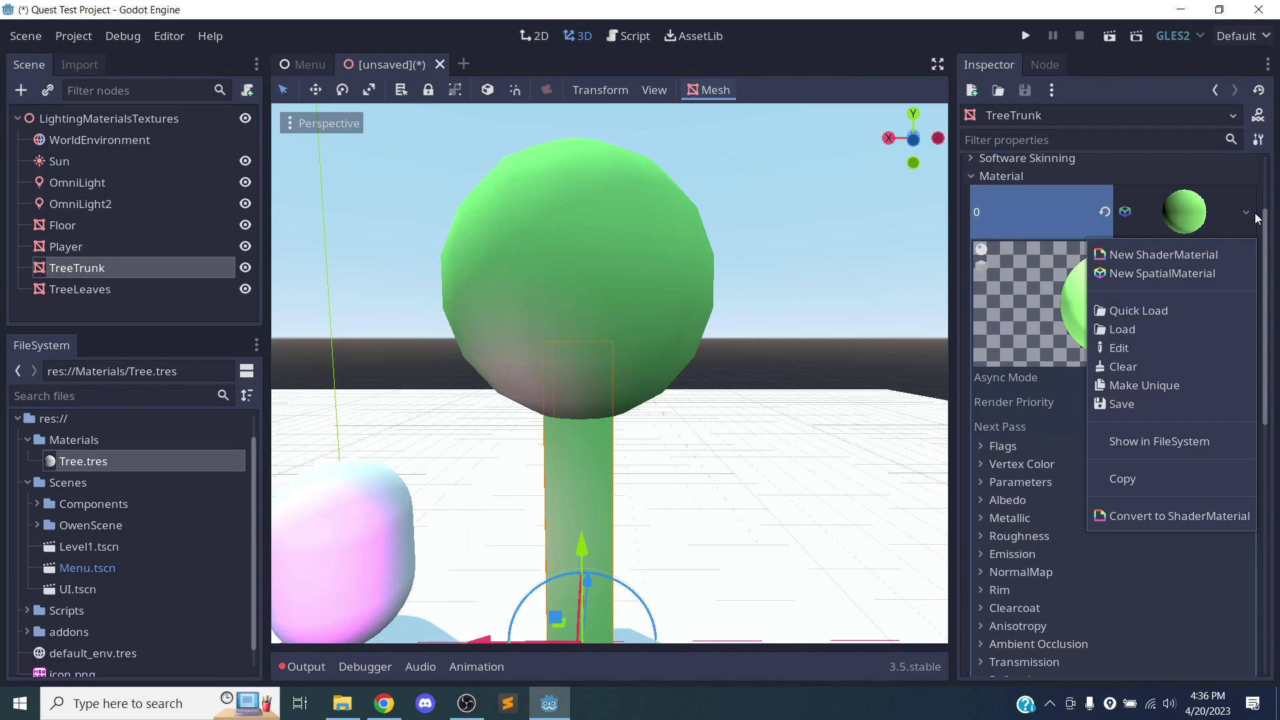
click(1157, 382)
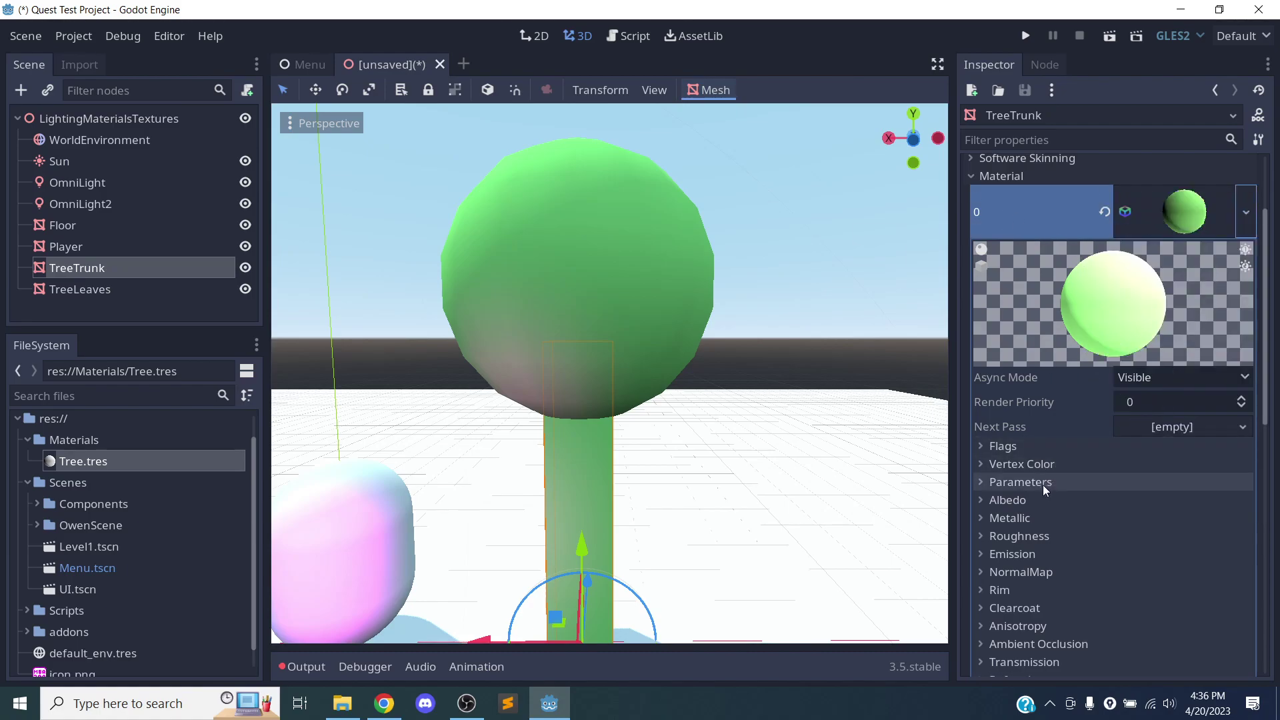
Set the albedo color of the TreeTrunk's material to a very dark brown
click(1038, 501)
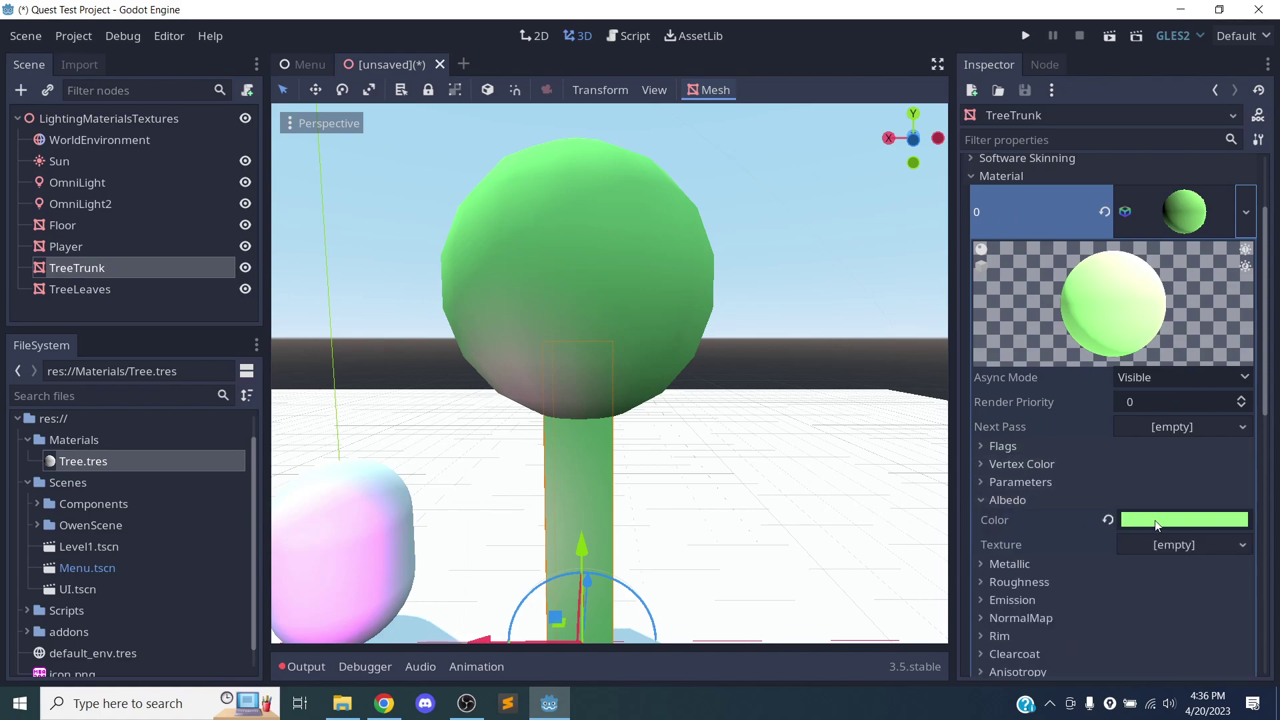
click(1184, 520)
click(976, 259)
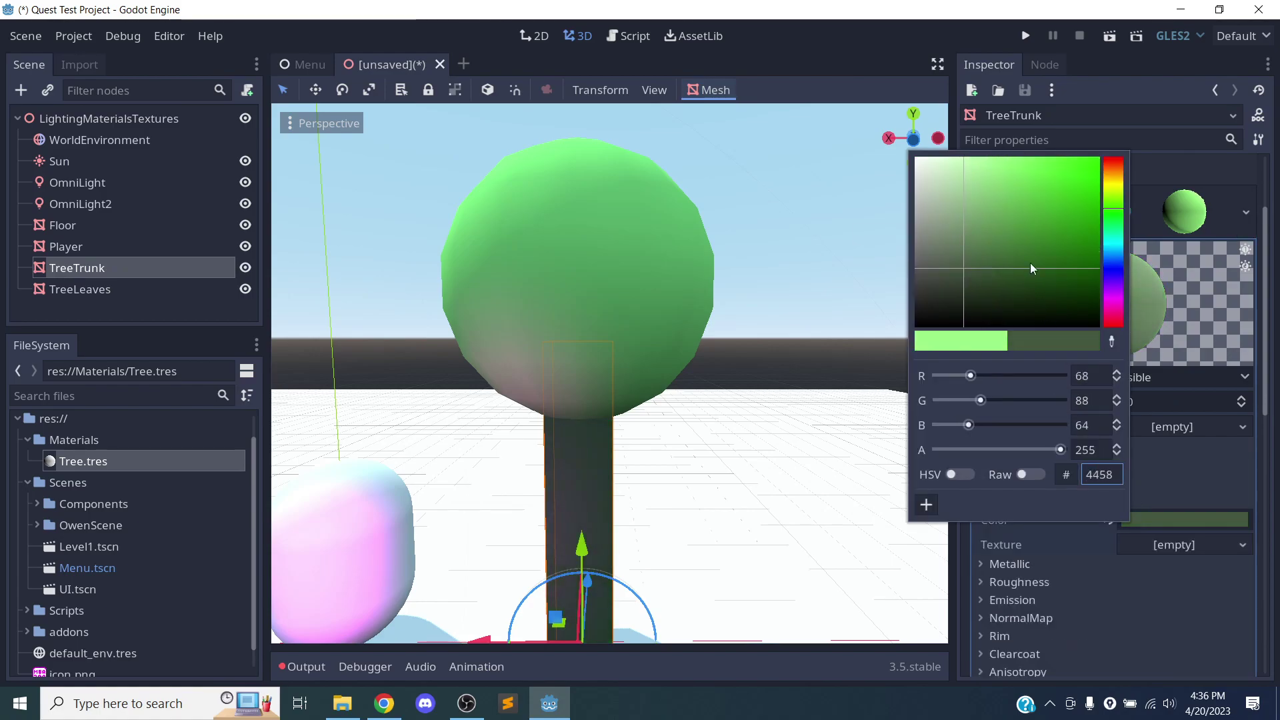
click(1113, 181)
click(1035, 204)
drag(1033, 199, 998, 172)
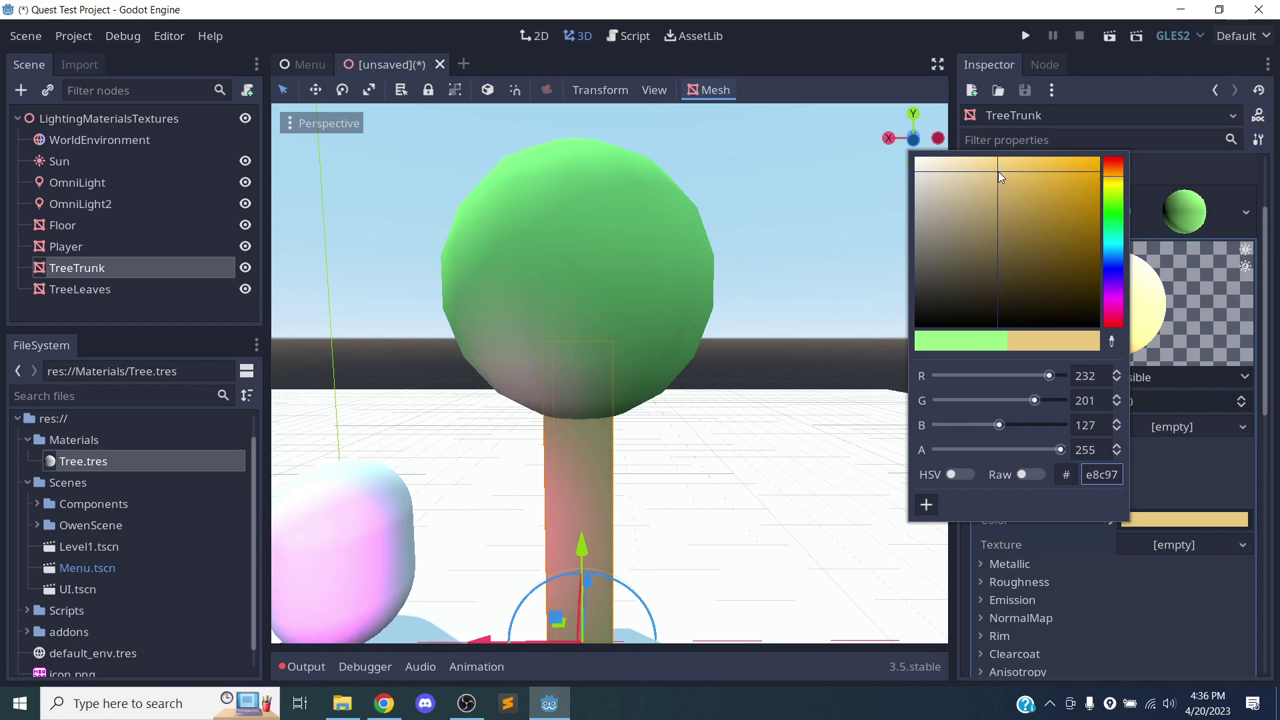
drag(979, 232, 976, 299)
middle_drag(677, 438, 543, 420)
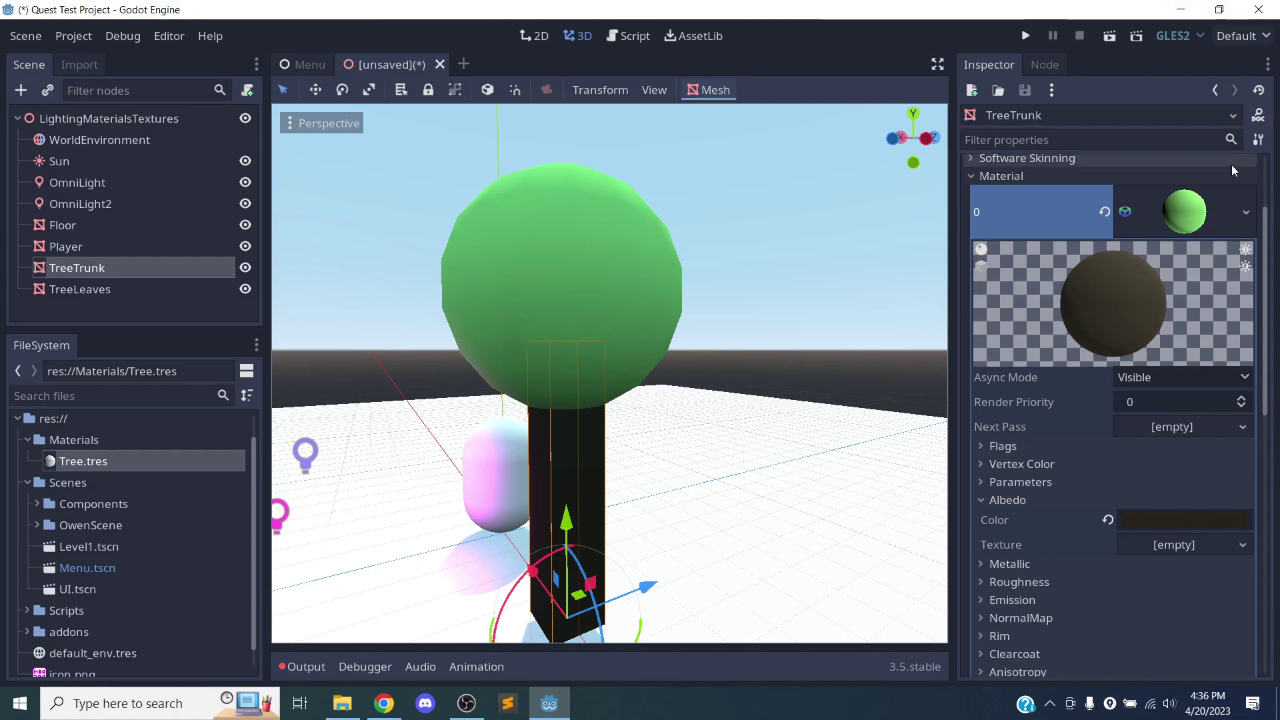
Review the TreeTrunk's material options and compare the trunk with the TreeLeaves from several angles
click(1246, 214)
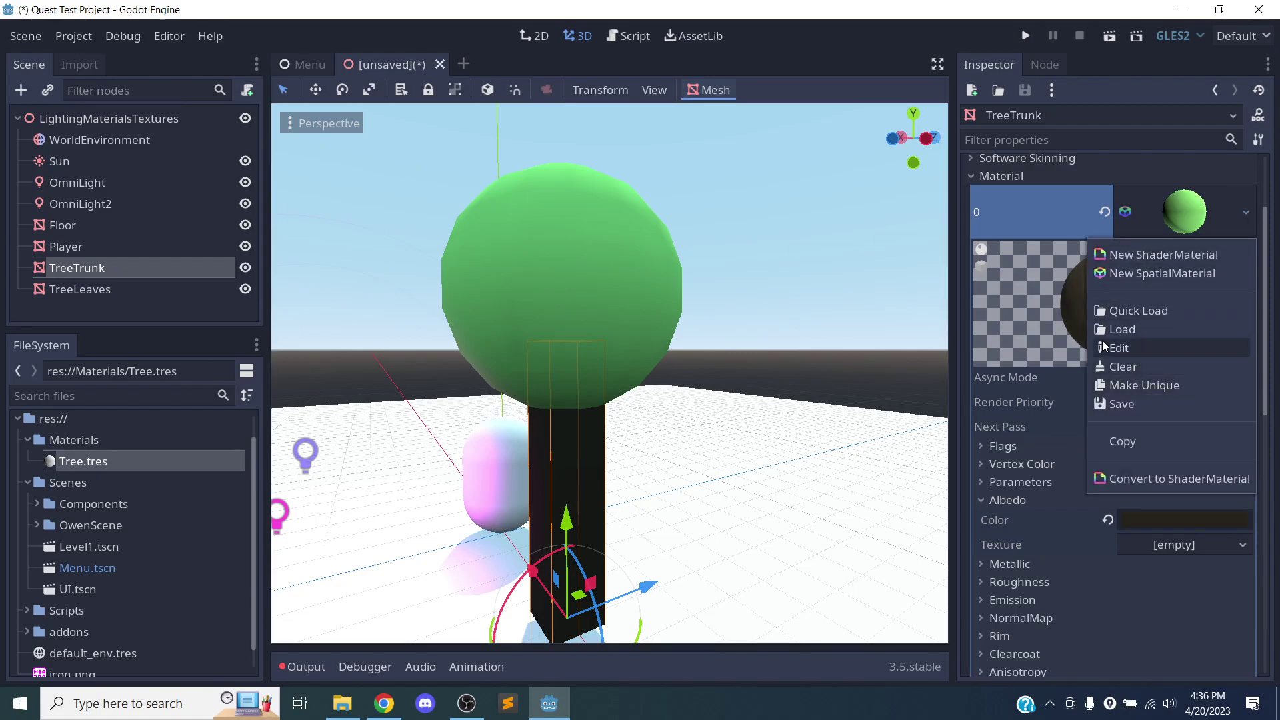
click(1246, 206)
click(1247, 206)
click(878, 374)
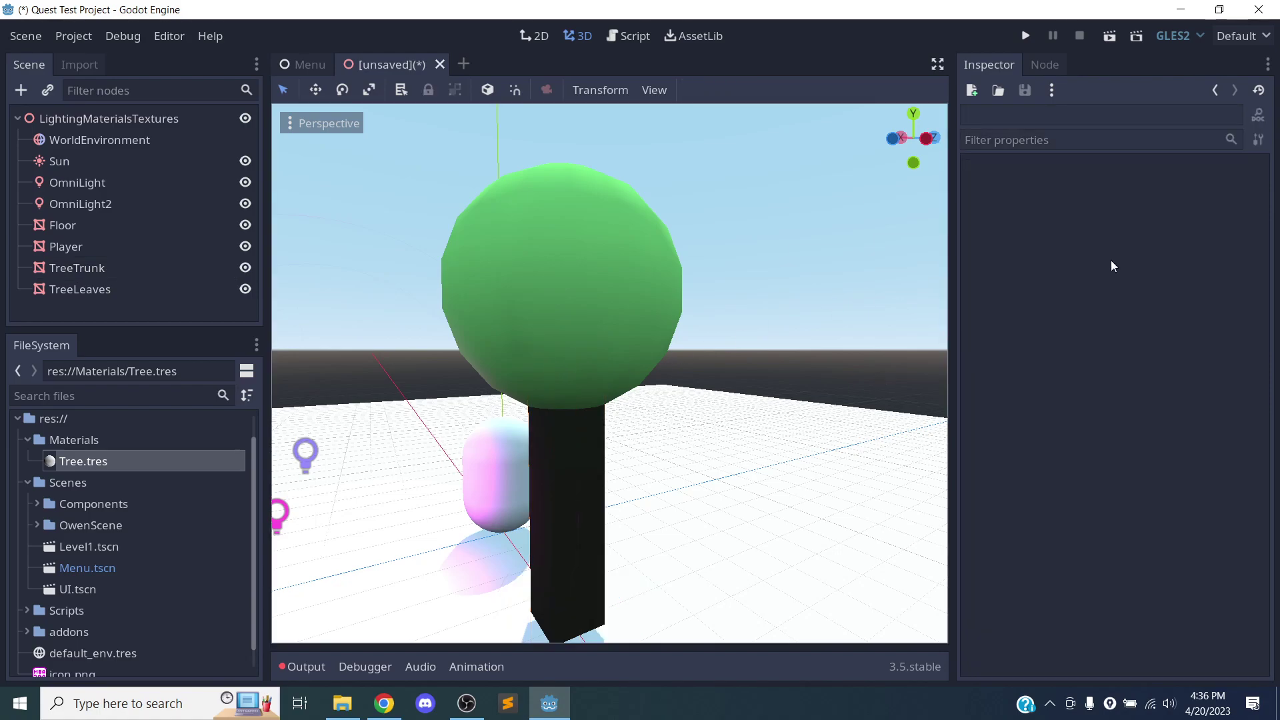
click(111, 285)
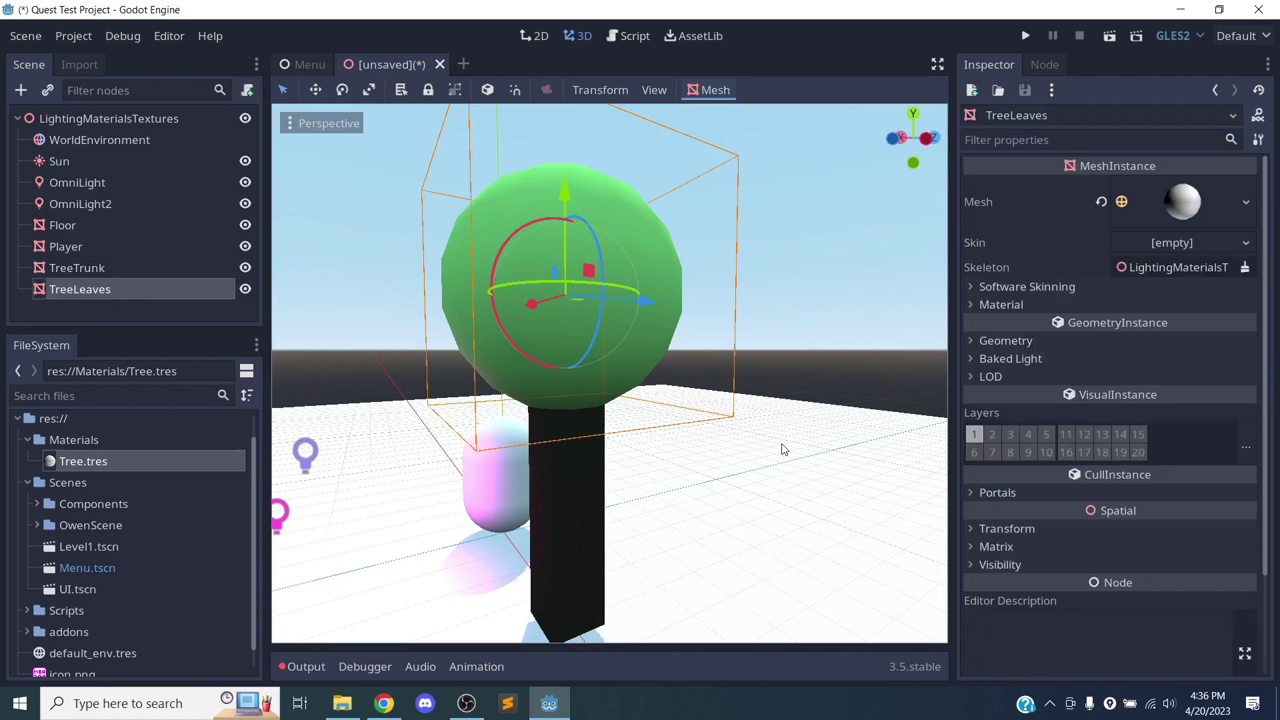
click(77, 267)
middle_drag(656, 414, 506, 460)
scroll(603, 447, down, 3)
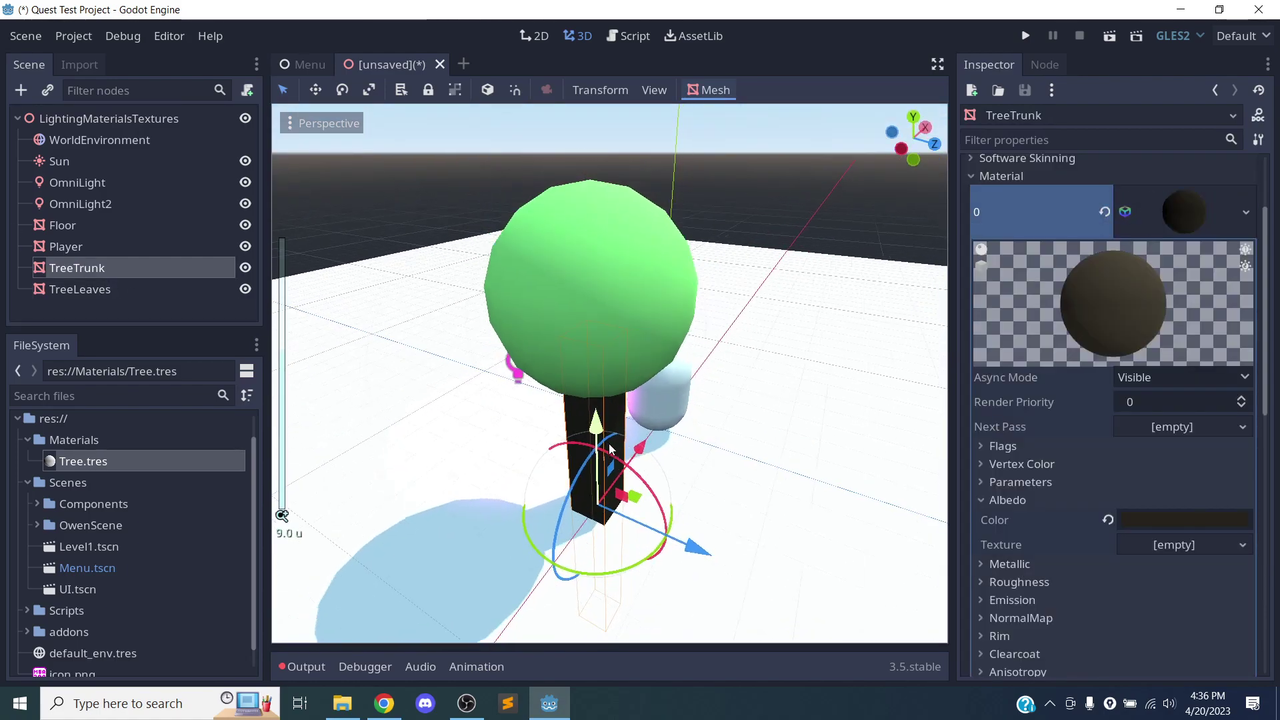
scroll(607, 437, up, 4)
middle_drag(577, 435, 473, 503)
Switch to Chrome and search Google for "cc0 textuers" in a new tab
click(384, 703)
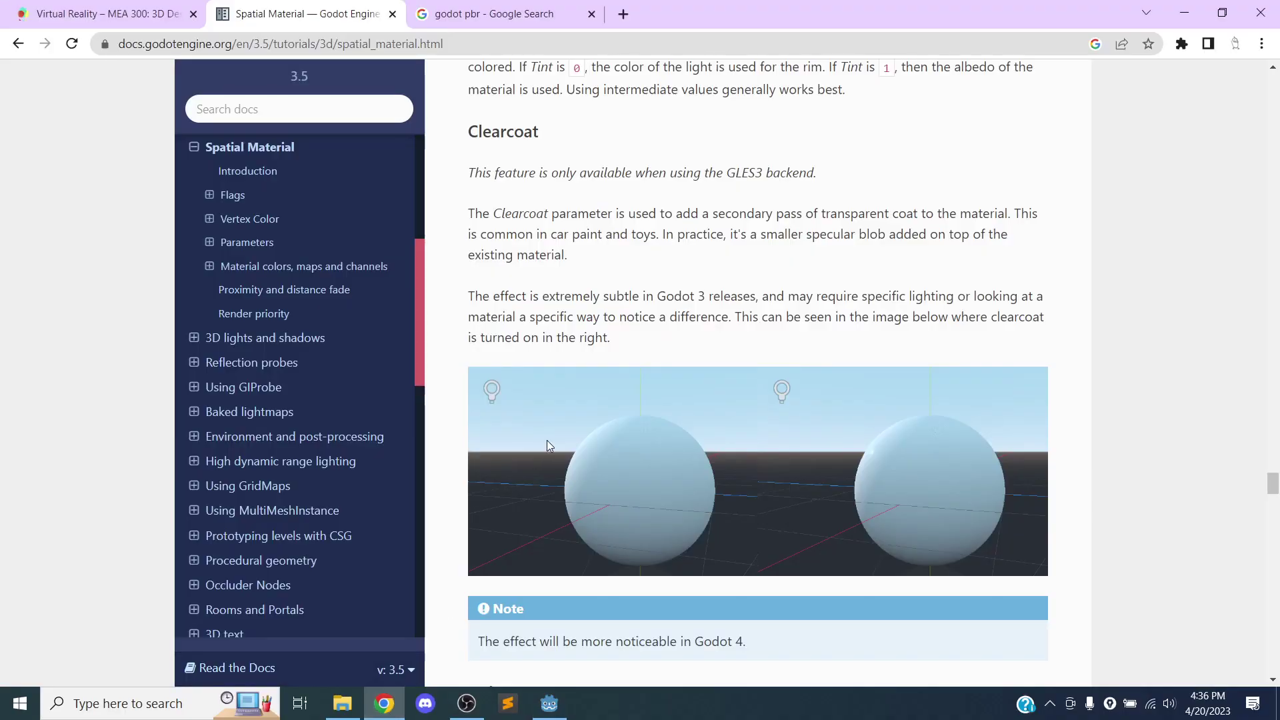
key(ctrl+t)
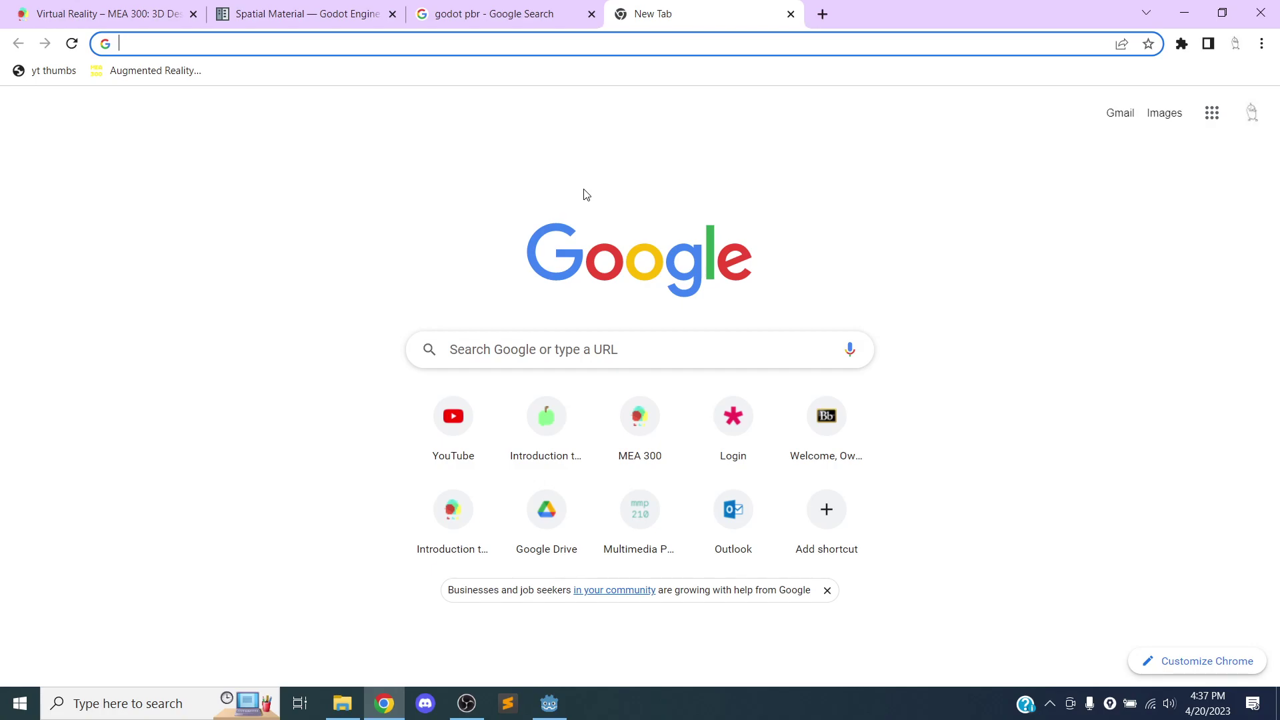
key(alt+Tab)
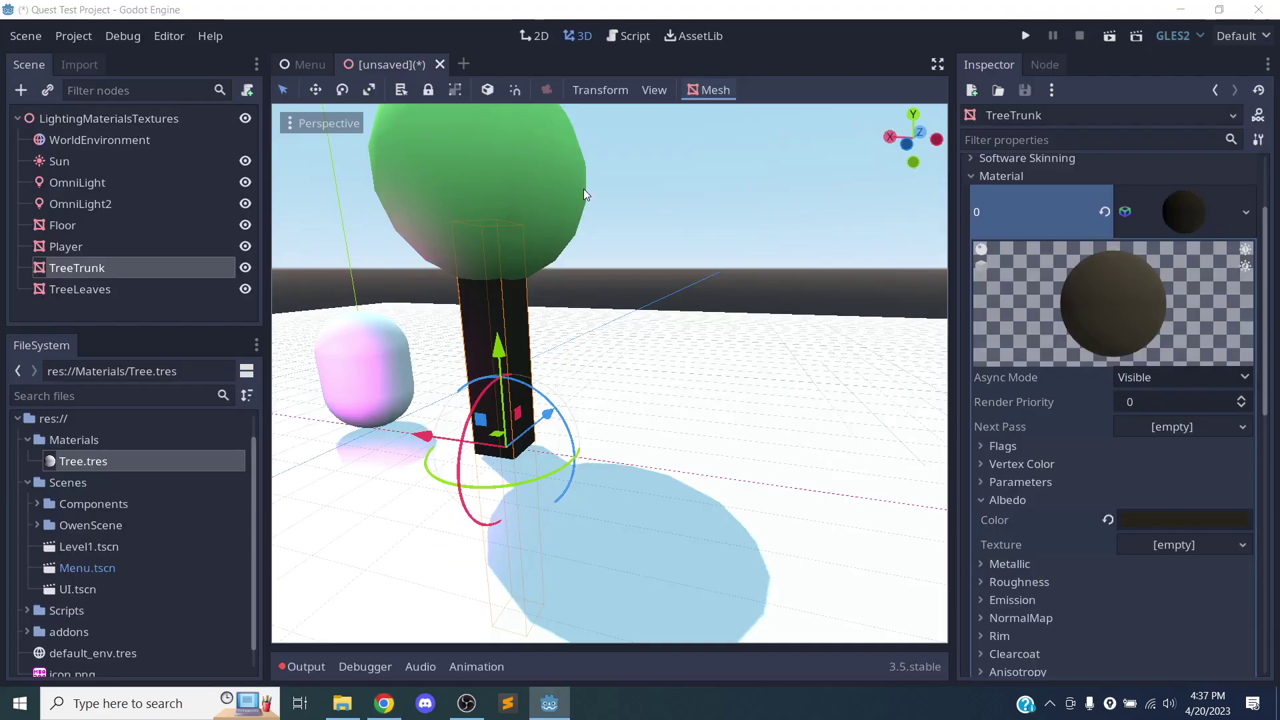
key(alt+Tab)
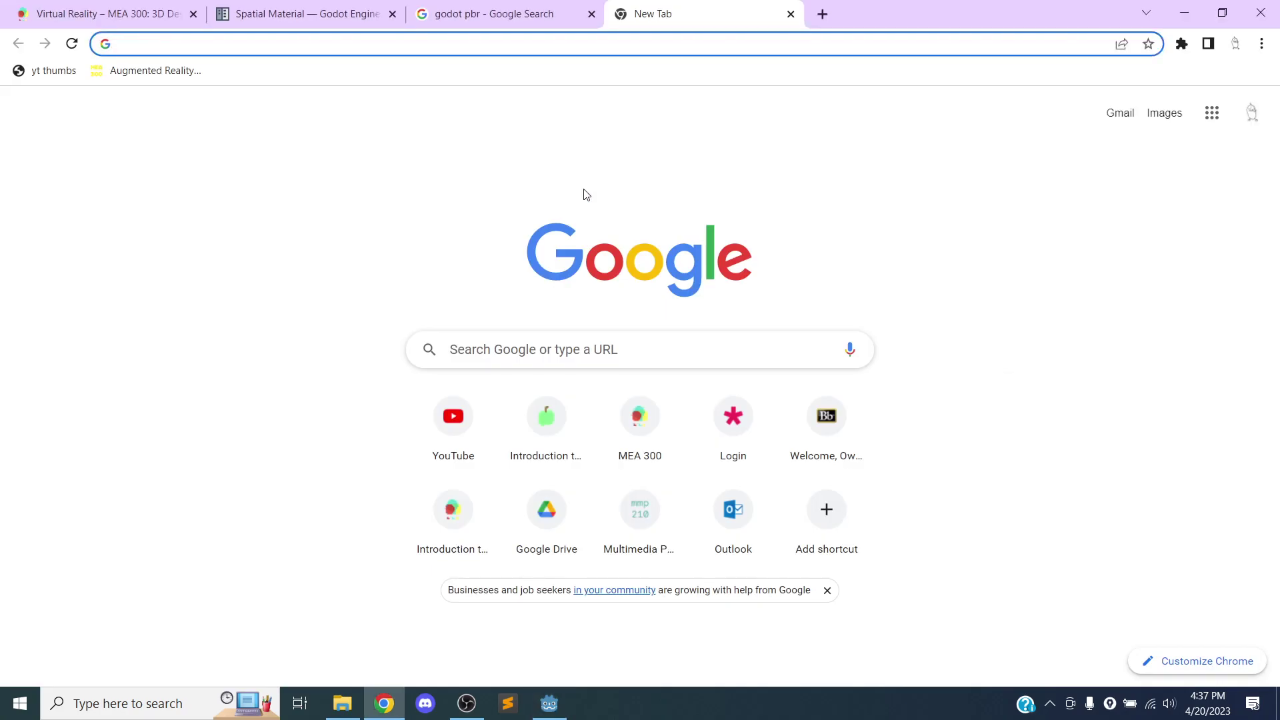
text(cc0)
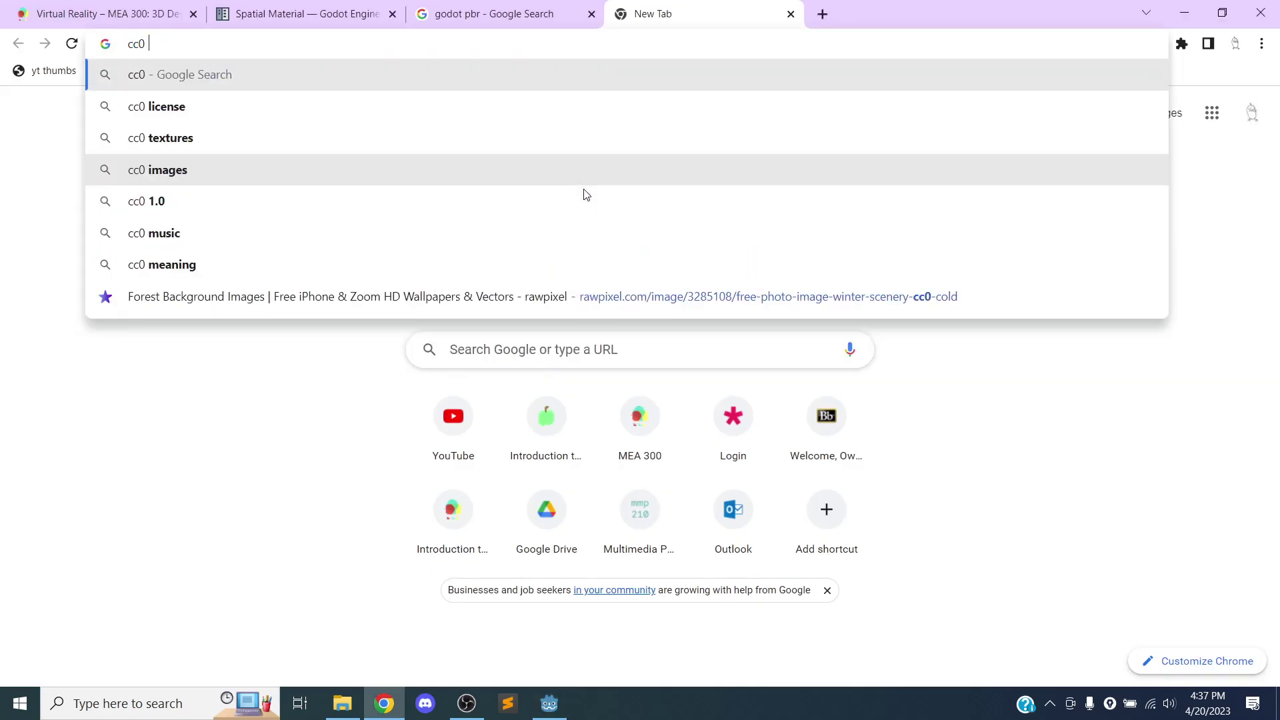
text( textuers)
key(Return)
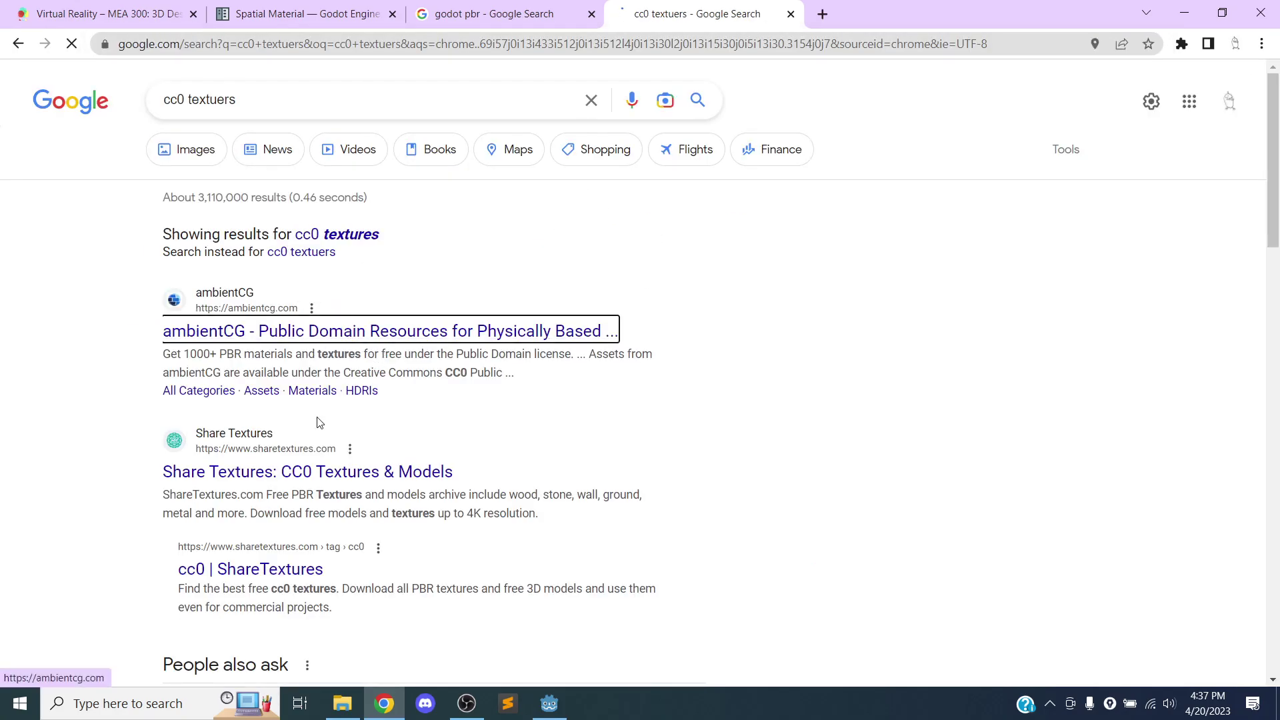
Browse the search results and open the OpenGameArt CC0 Textures collection
scroll(578, 345, down, 3)
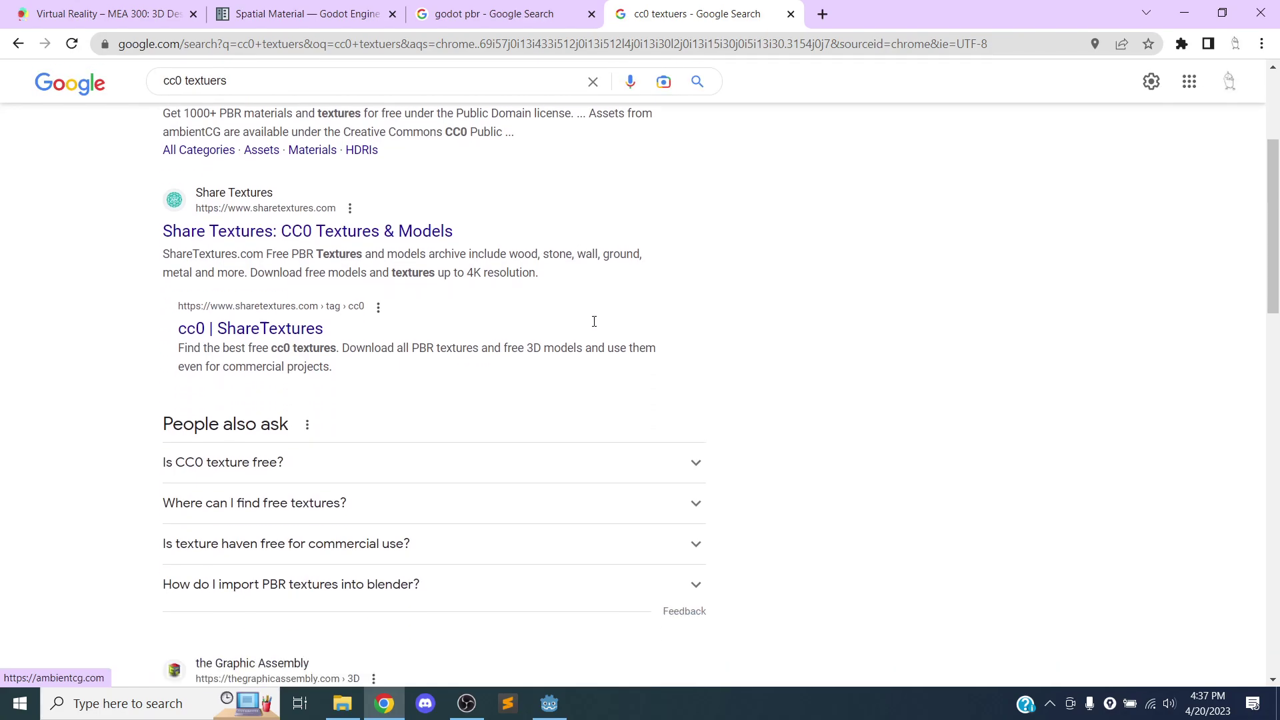
scroll(593, 321, down, 3)
scroll(602, 314, down, 2)
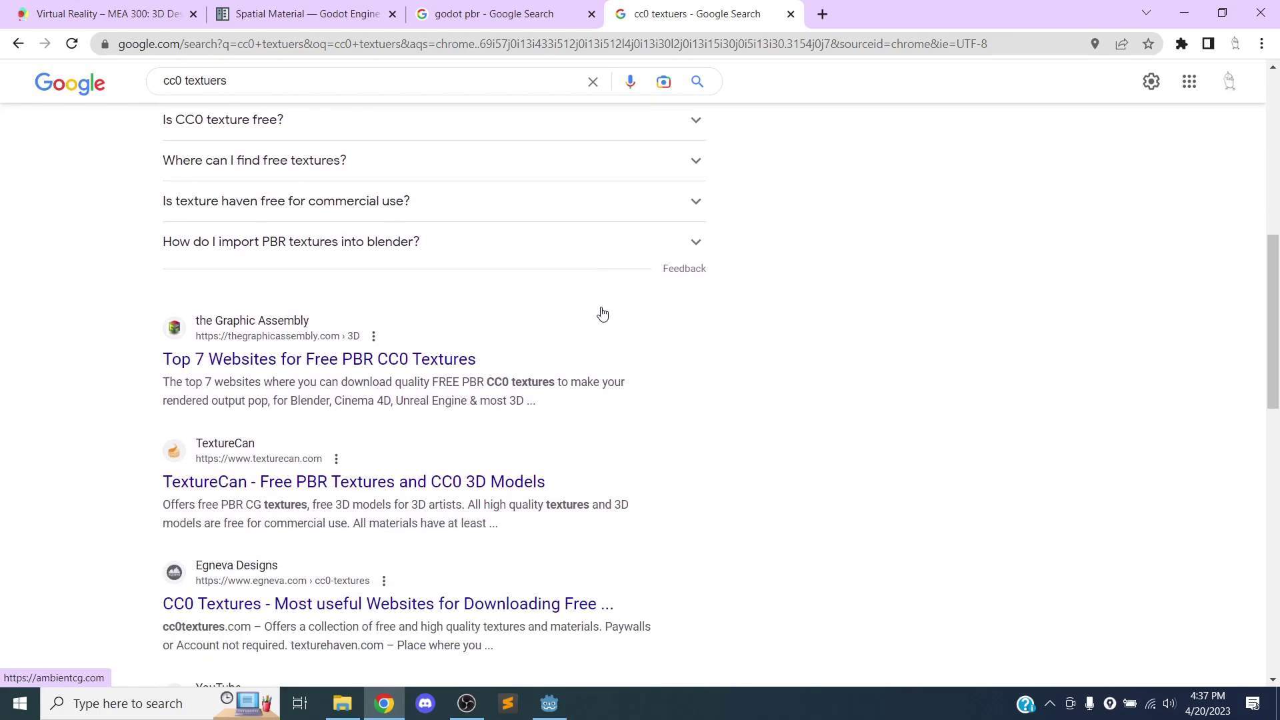
scroll(74, 493, down, 1)
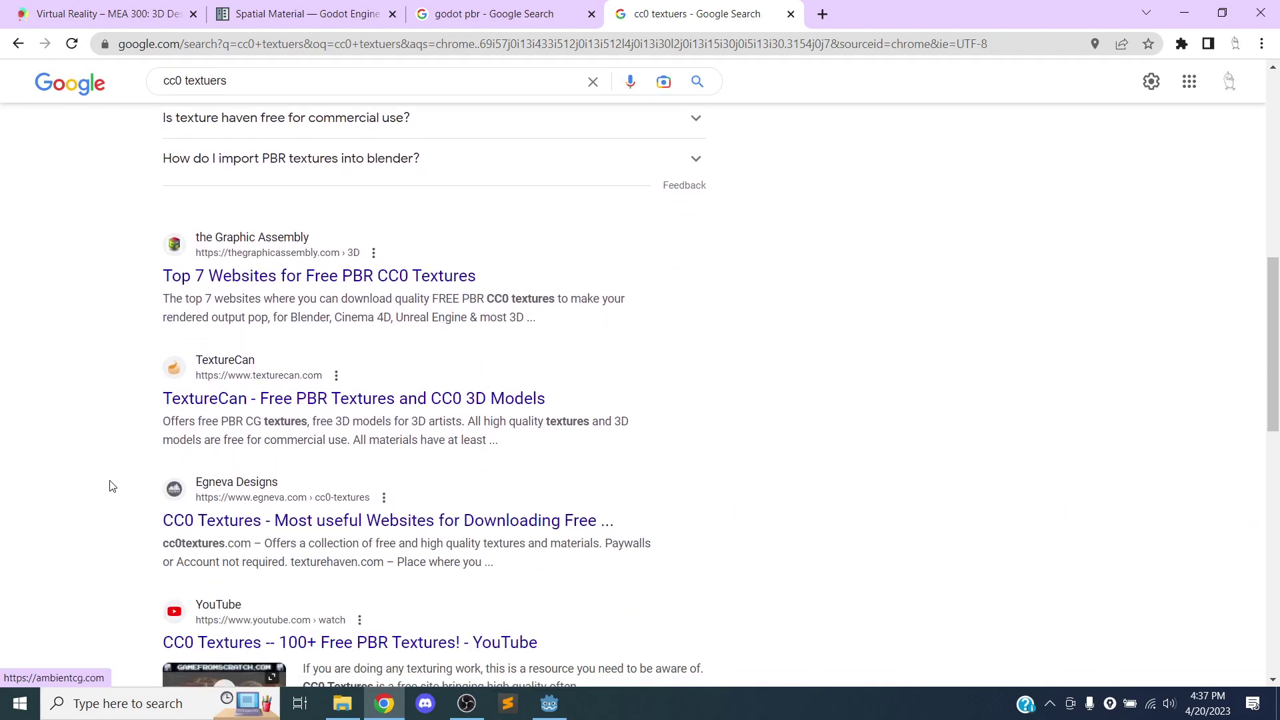
scroll(113, 480, down, 2)
scroll(116, 478, down, 1)
scroll(116, 477, down, 5)
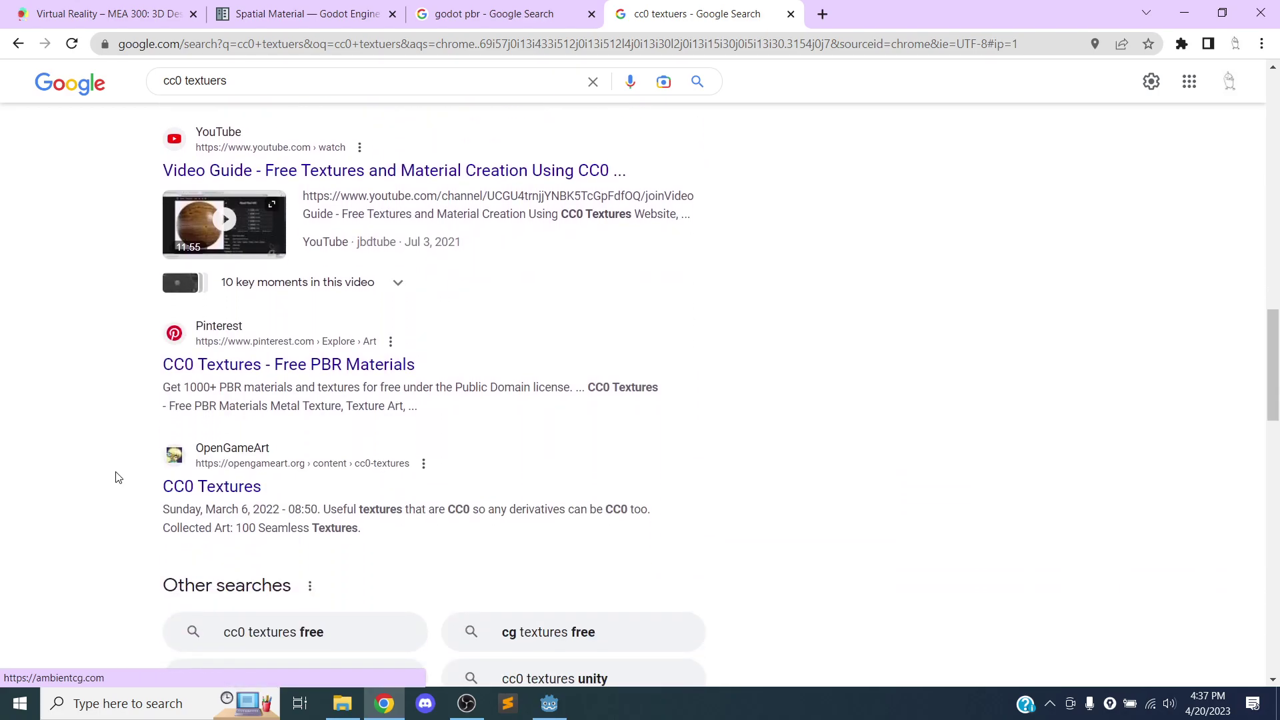
scroll(117, 476, down, 1)
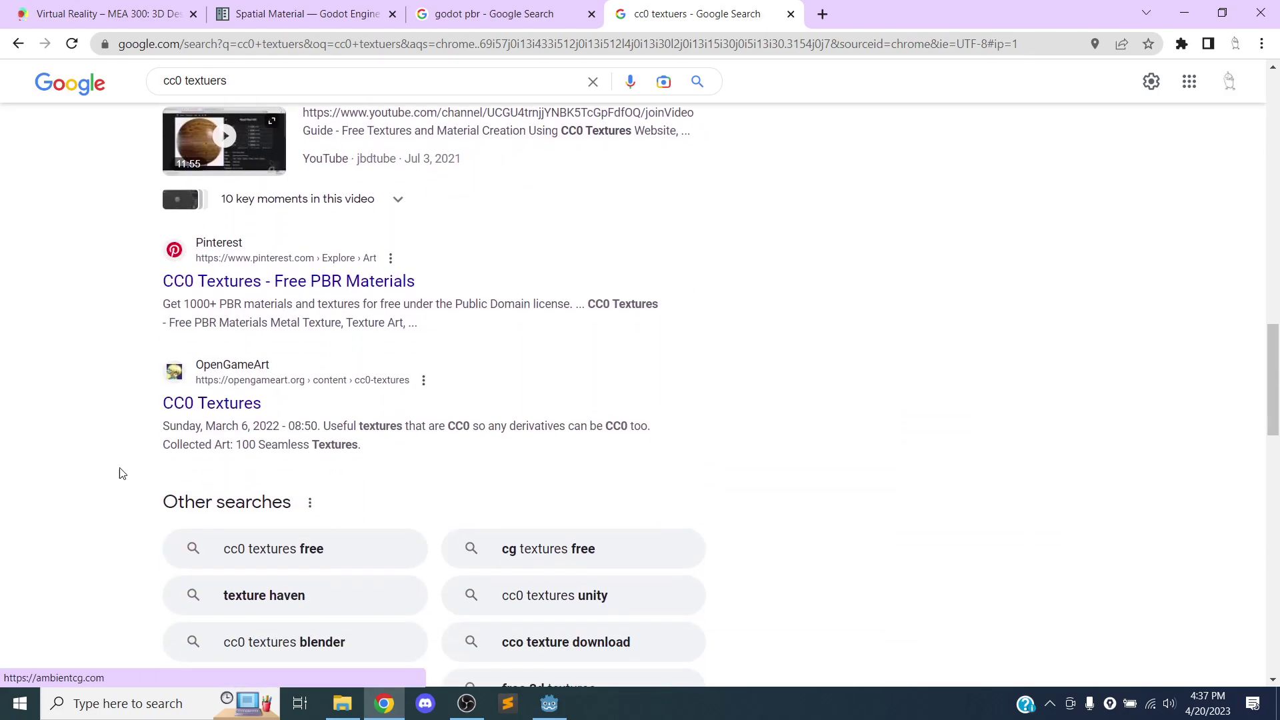
click(237, 404)
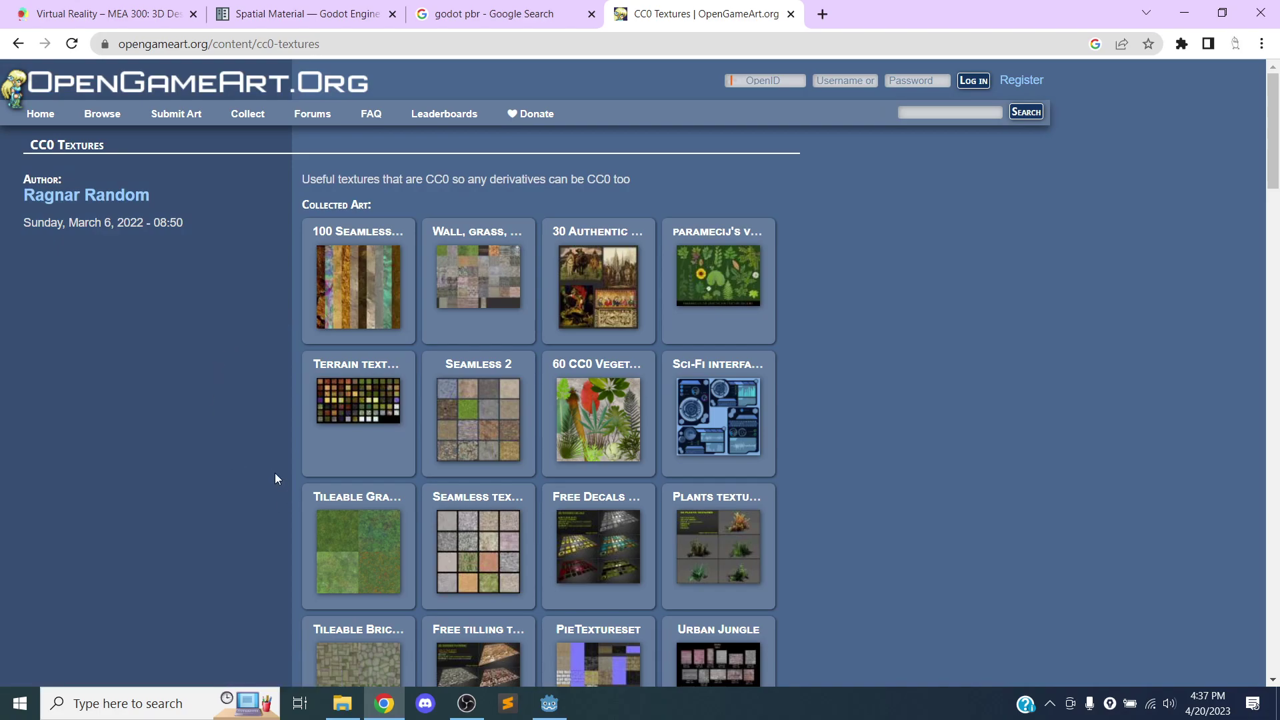
Open the Tileable Bricks Ground Textures - Set 1 page and download Tileable Brick Ground Textures - Set 1.zip
scroll(277, 481, down, 2)
click(364, 515)
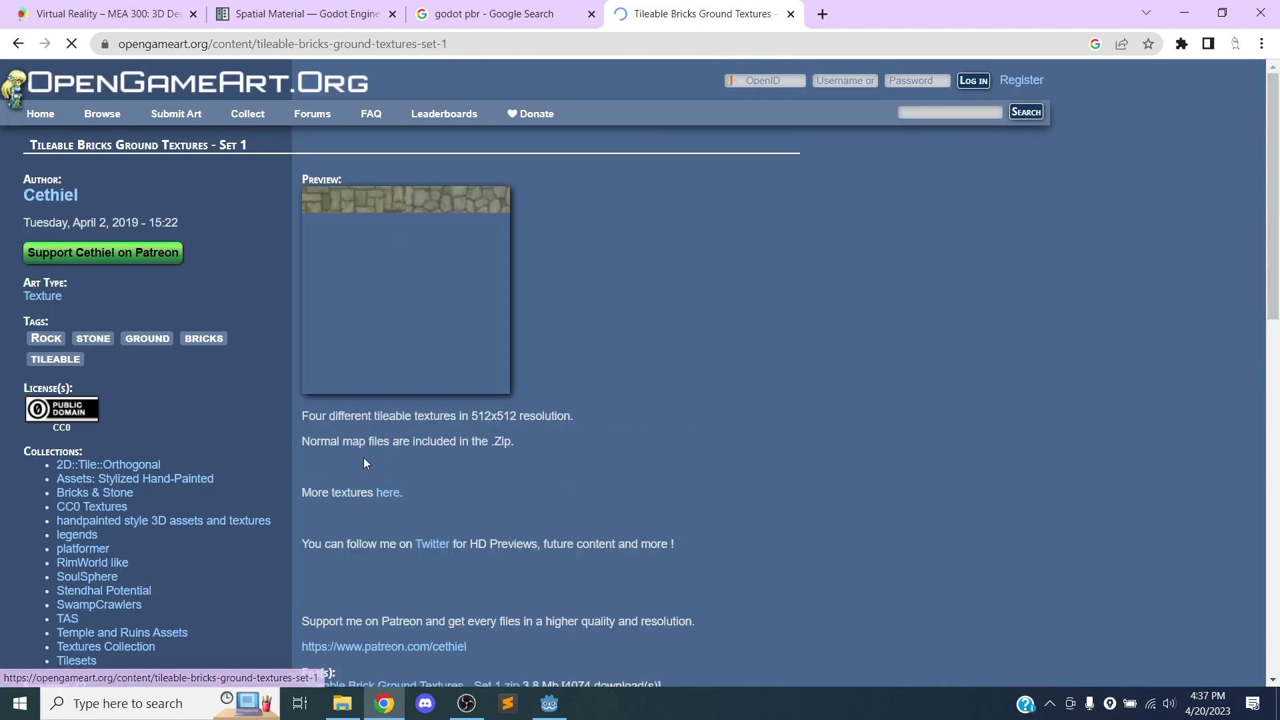
scroll(605, 314, down, 6)
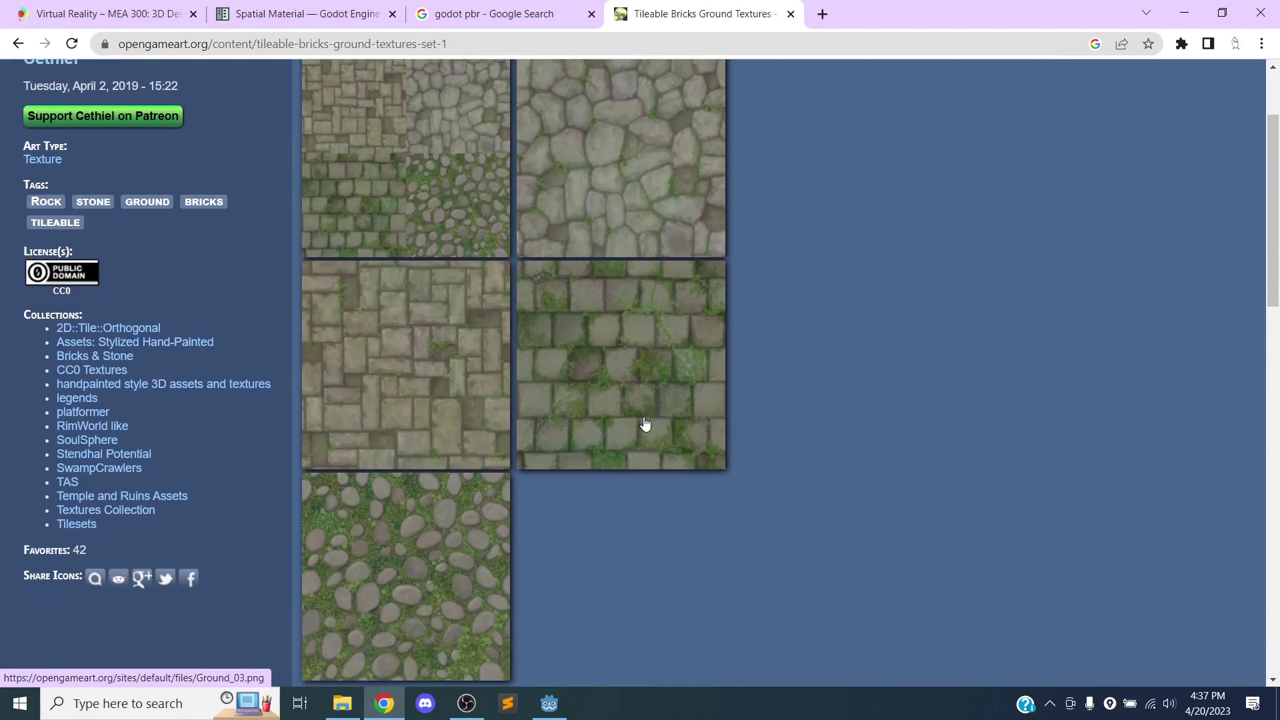
scroll(579, 353, down, 2)
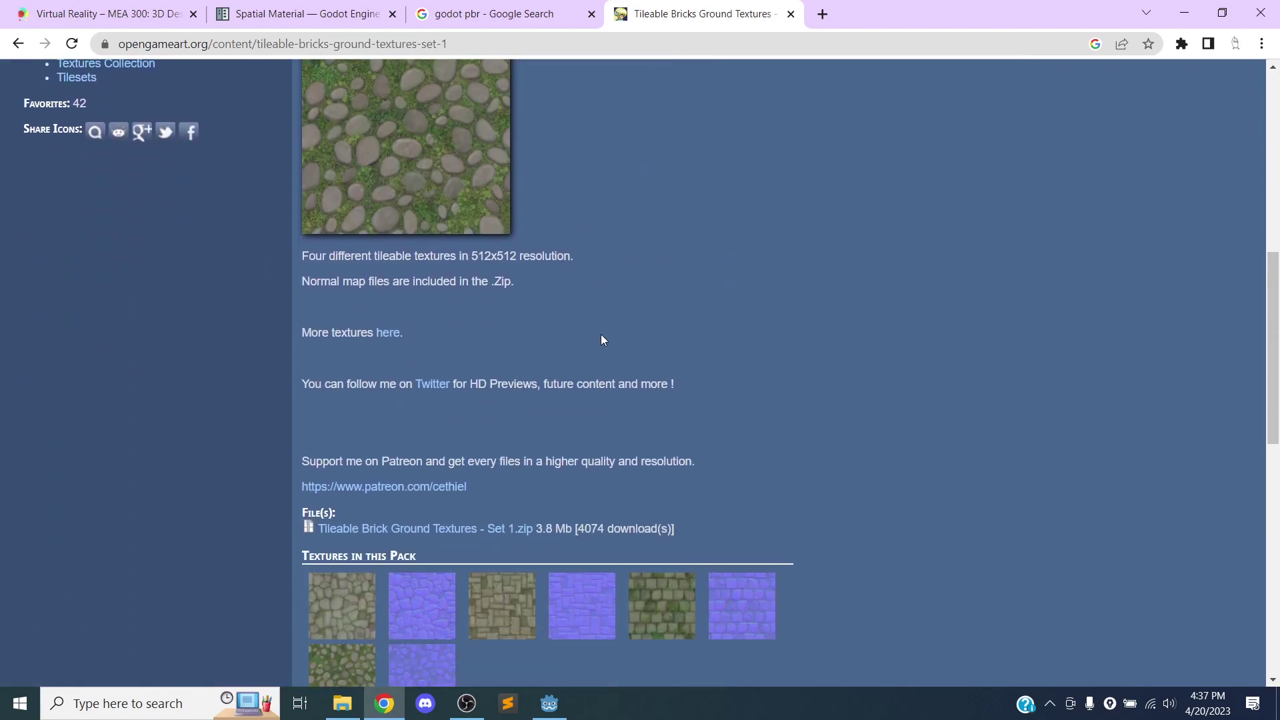
scroll(587, 319, down, 2)
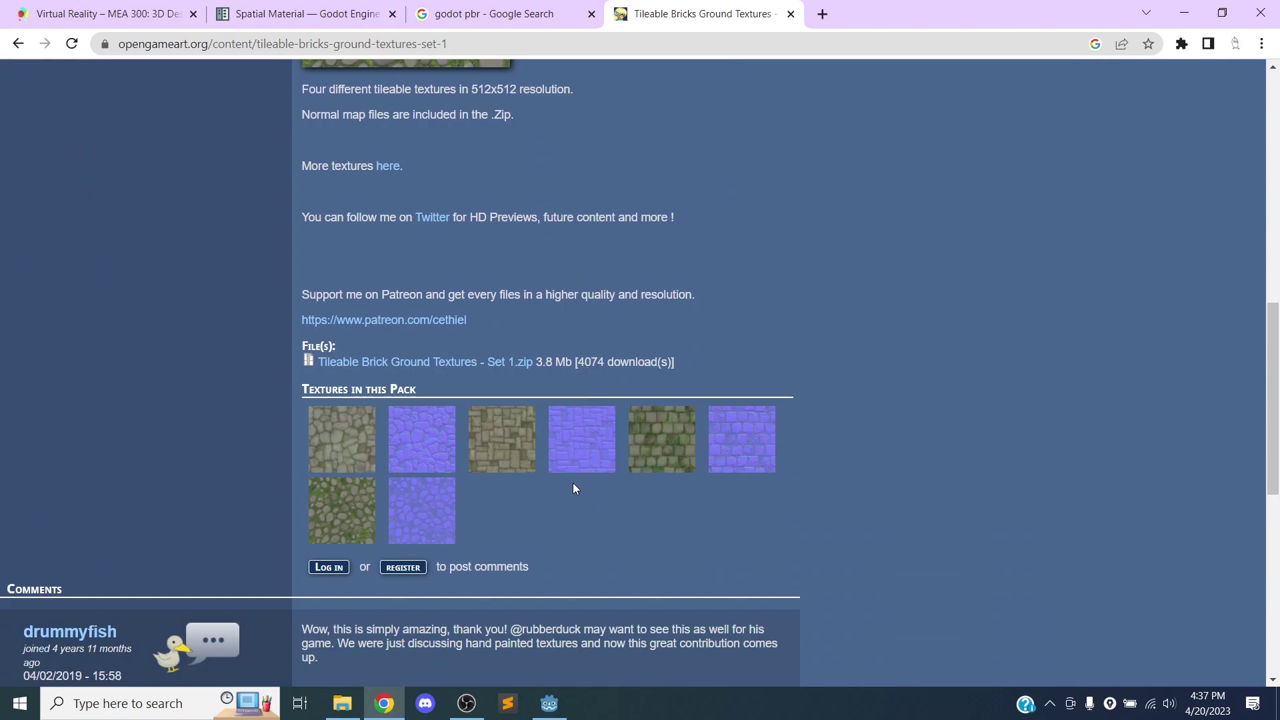
scroll(572, 485, down, 1)
scroll(570, 485, up, 1)
scroll(570, 484, down, 2)
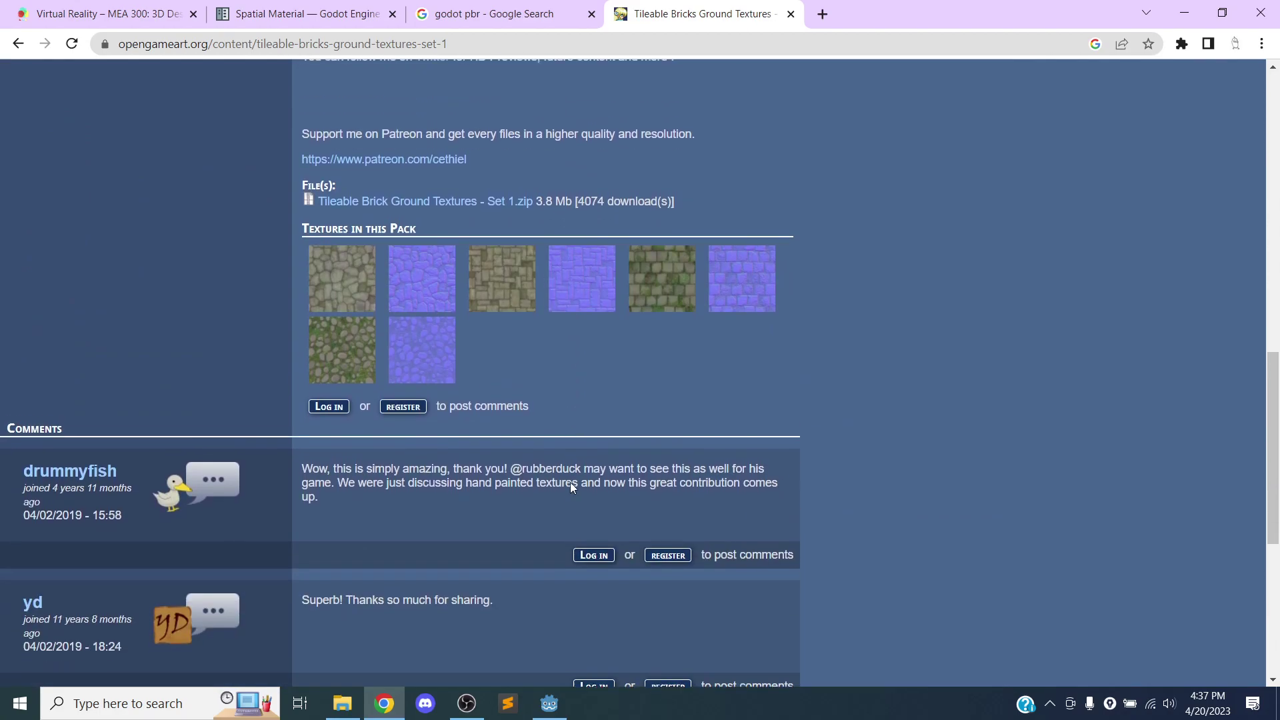
scroll(570, 482, up, 10)
scroll(570, 481, down, 6)
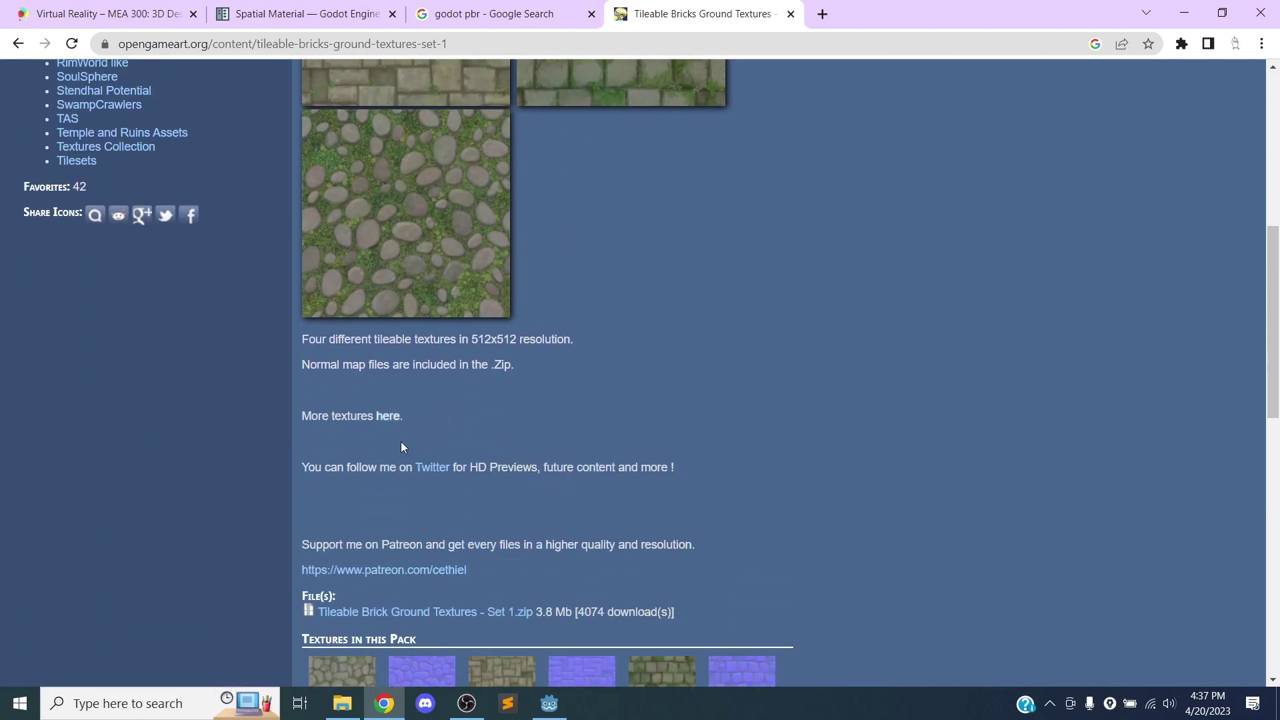
click(409, 612)
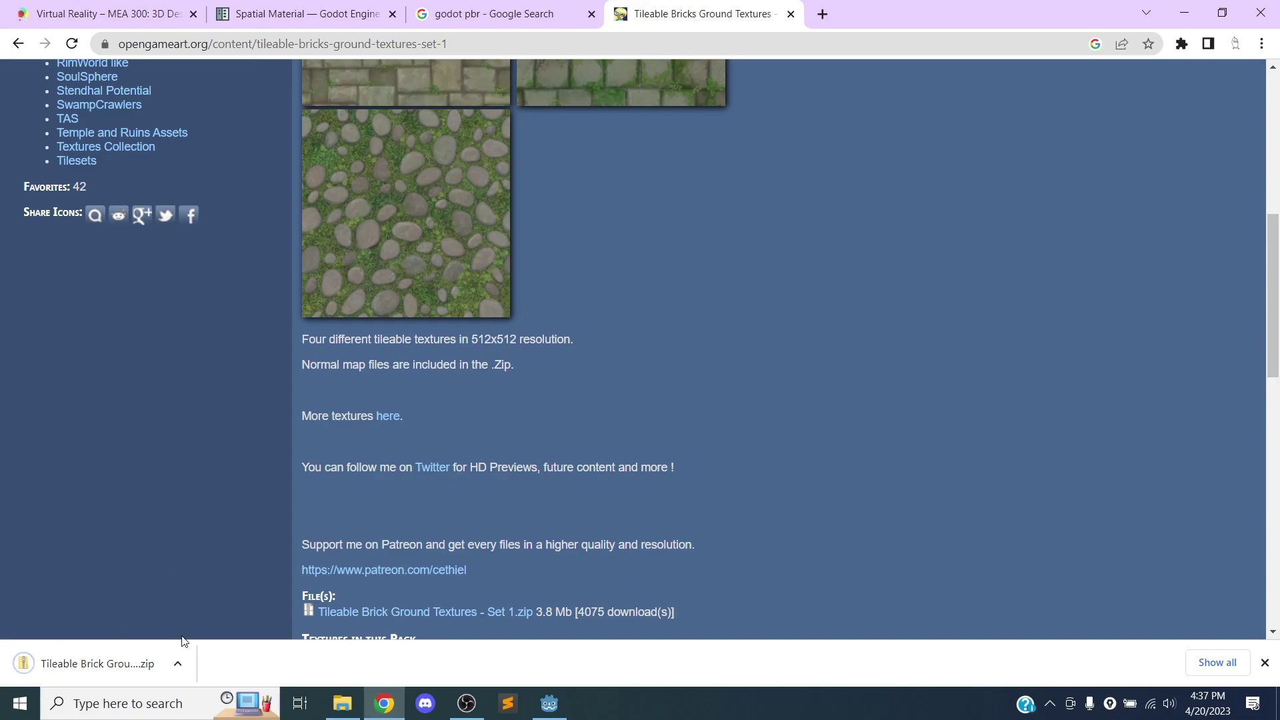
Switch to File Explorer and extract Tileable Brick Ground Textures - Set 1.zip in the Downloads folder
click(342, 703)
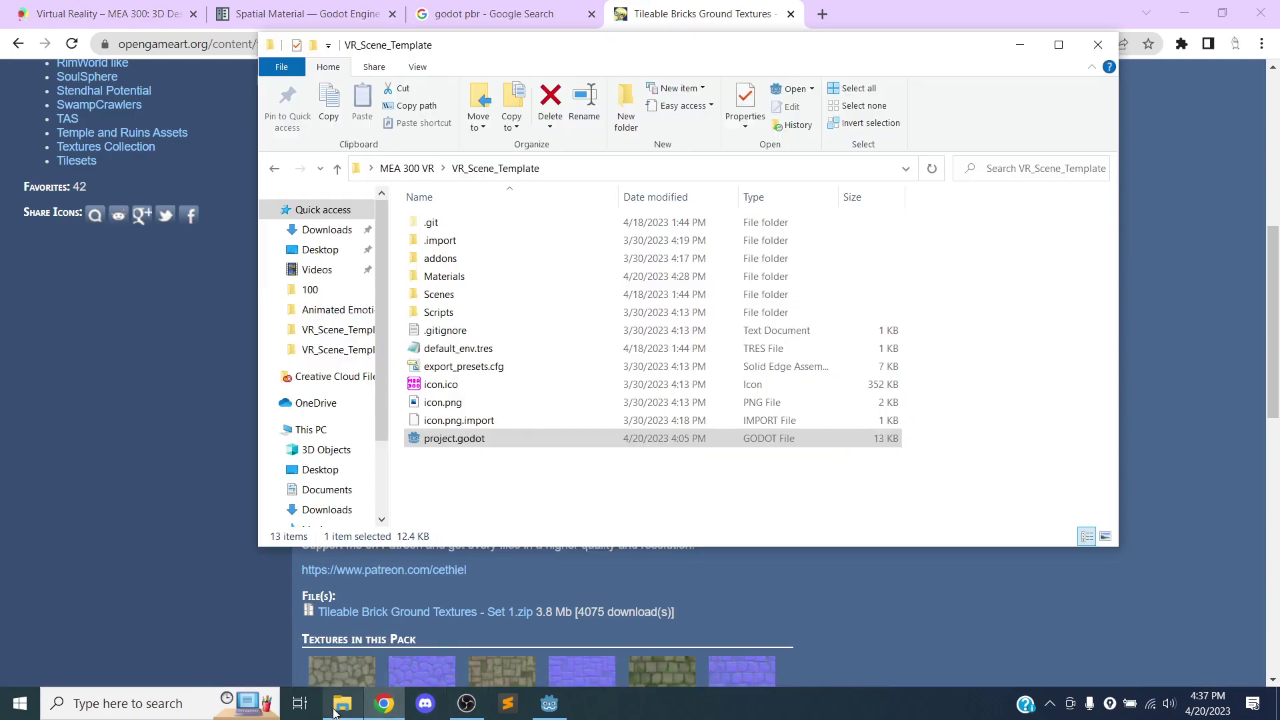
click(326, 229)
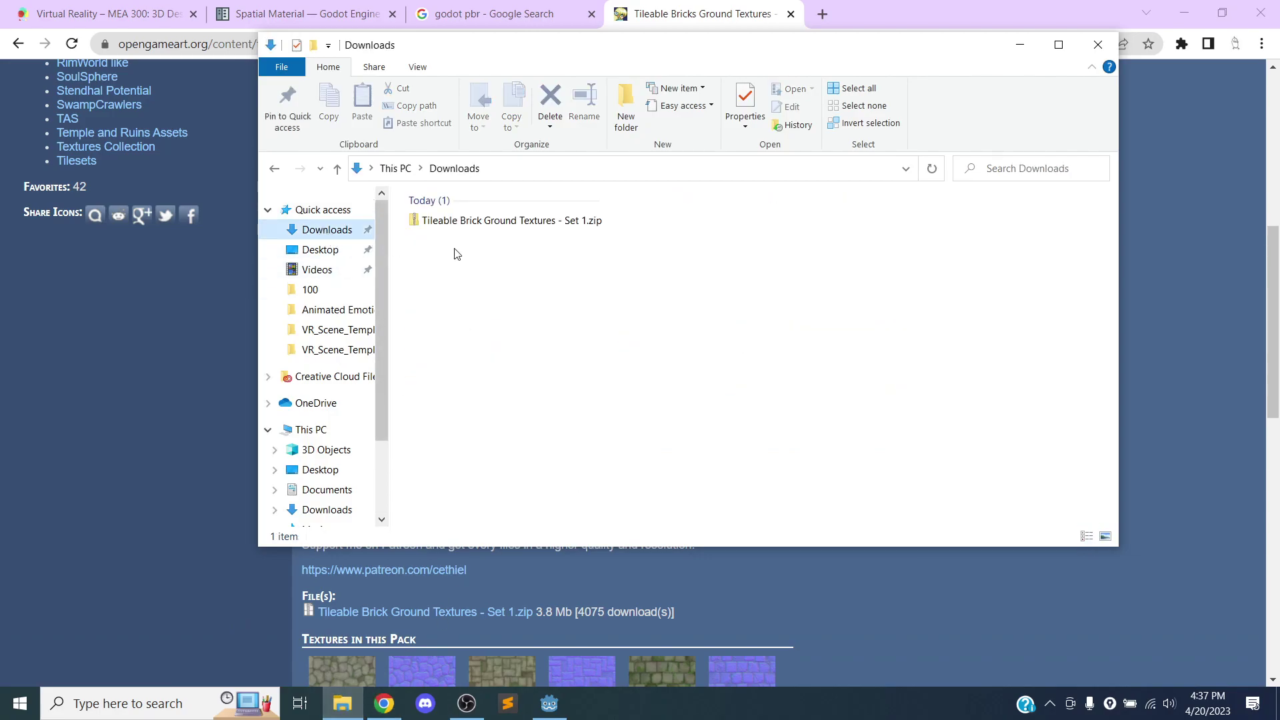
click(467, 230)
right_click(467, 230)
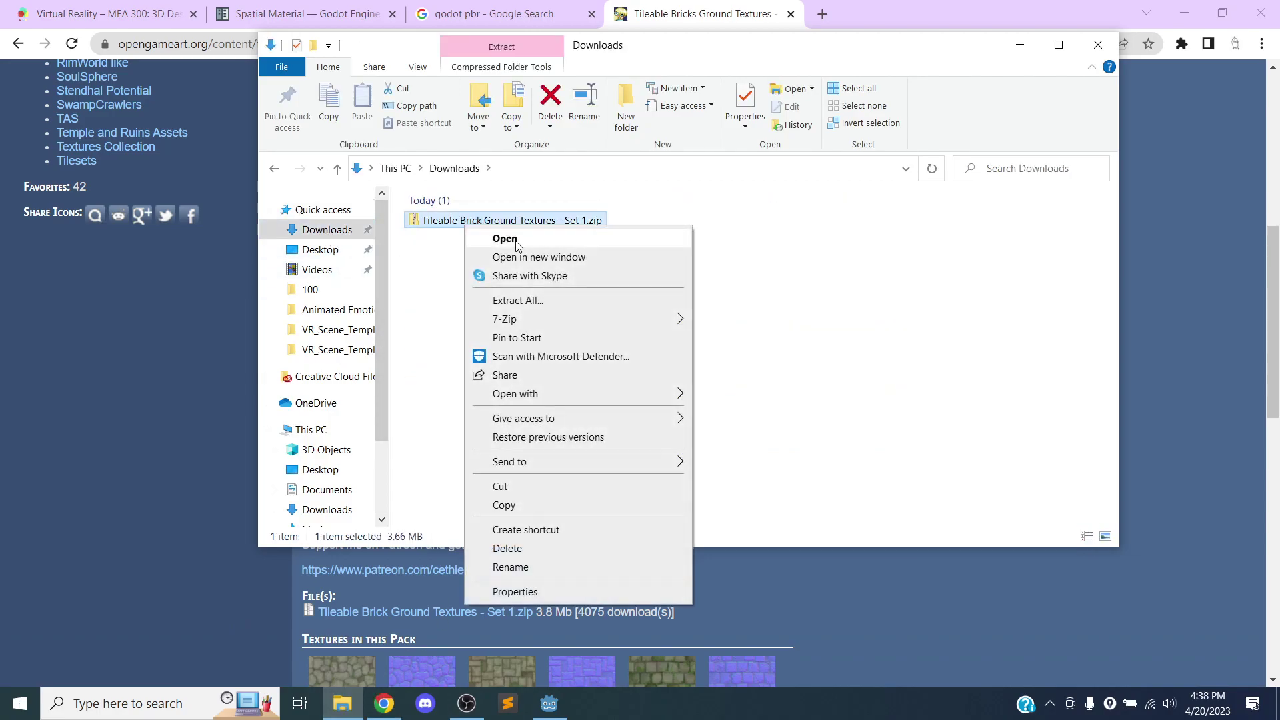
click(528, 300)
click(772, 521)
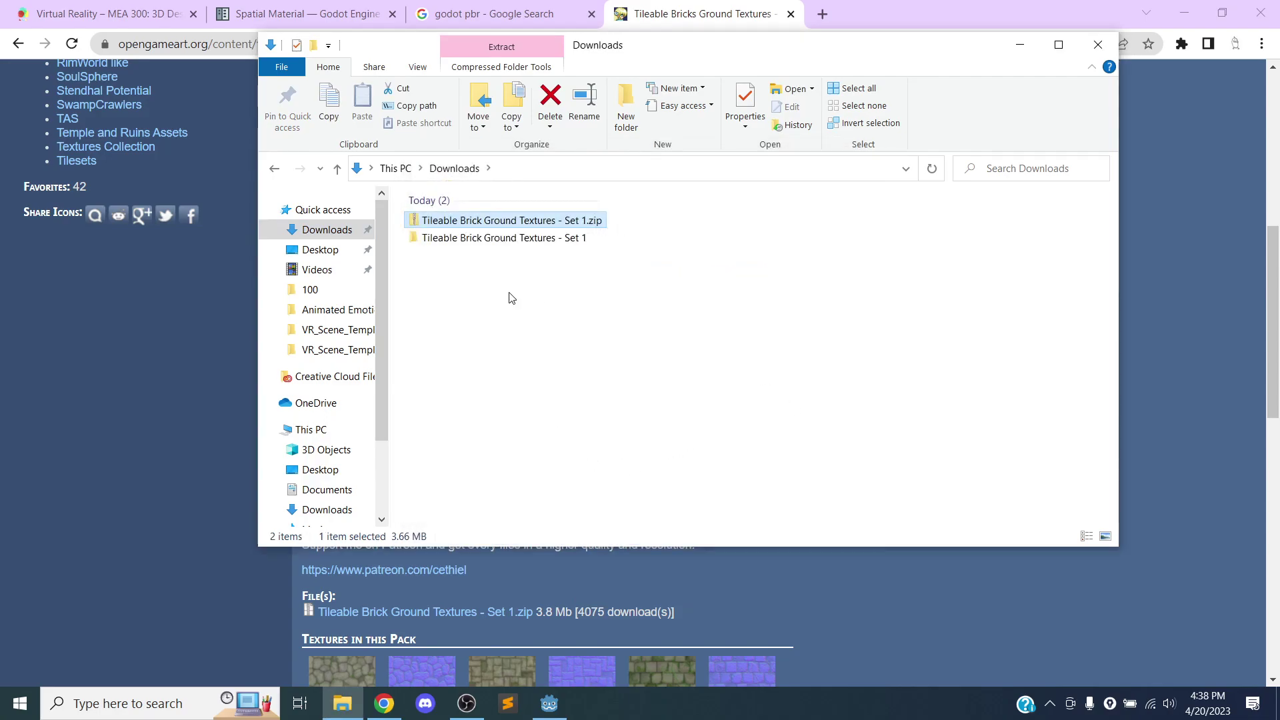
Open the extracted Tileable Brick Ground Textures - Set 1 folder and preview Ground_01.png and Ground_01_Nrm.png
double_click(506, 236)
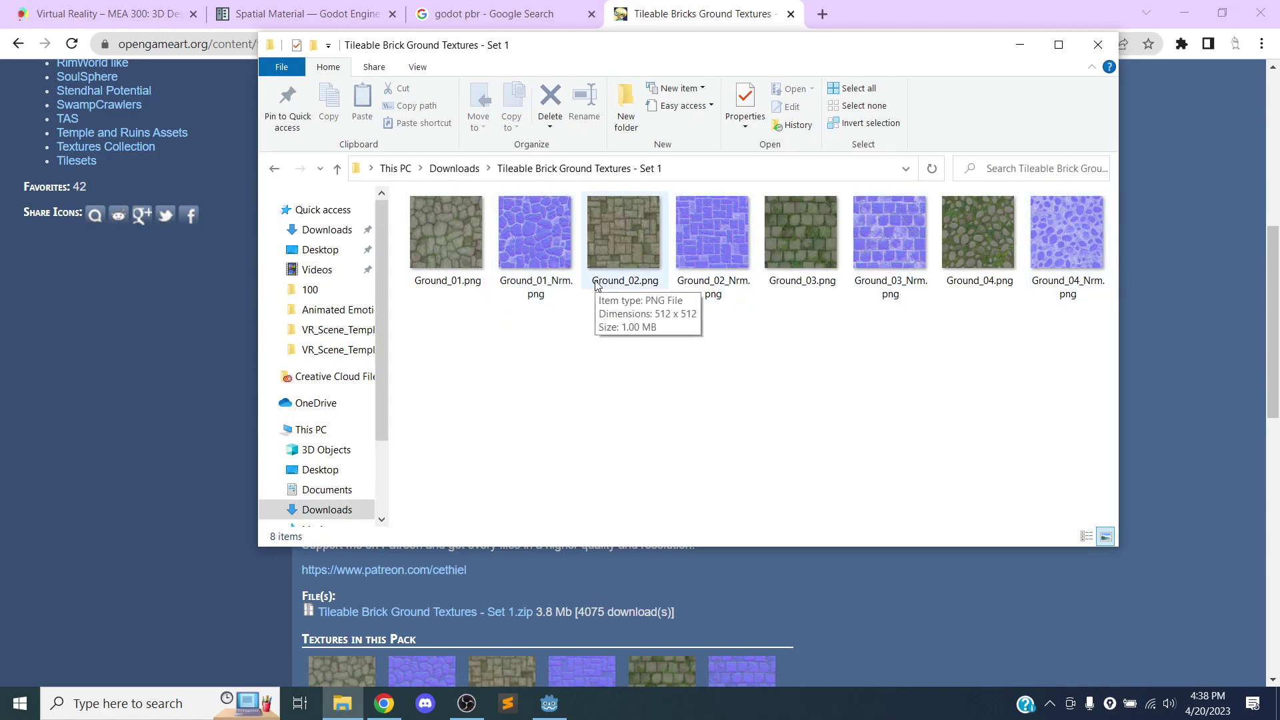
double_click(436, 225)
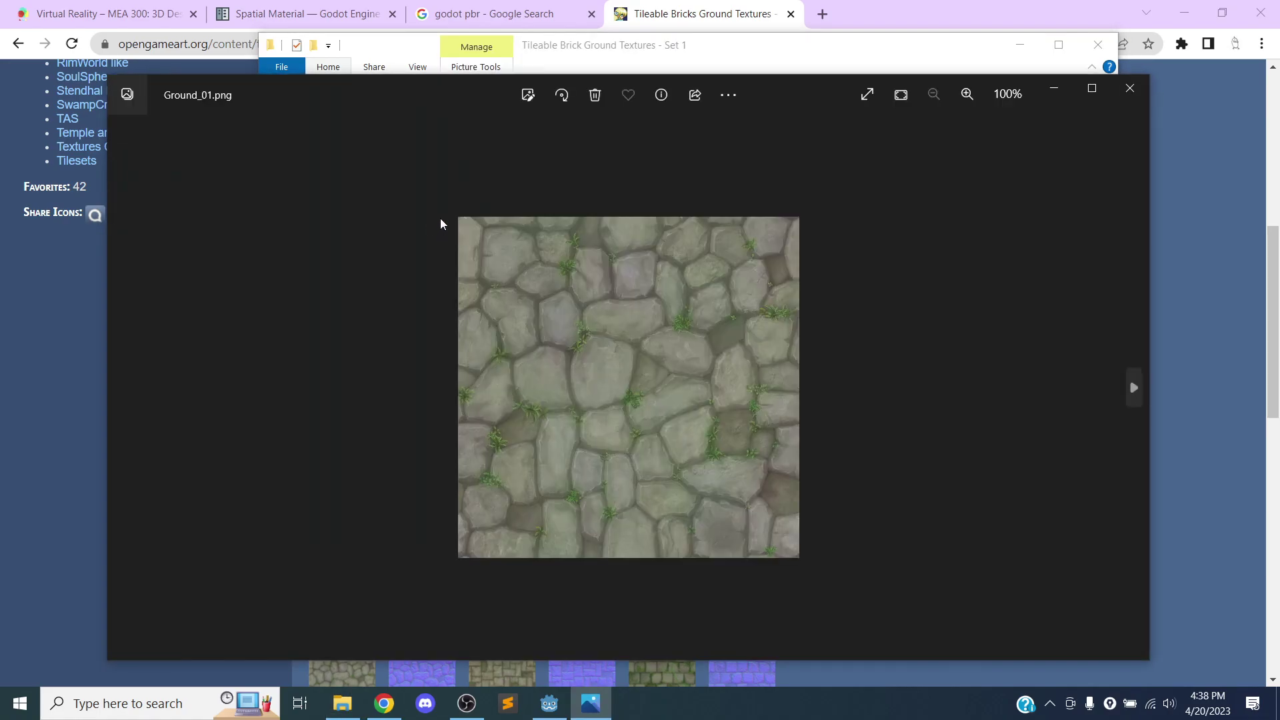
click(1129, 88)
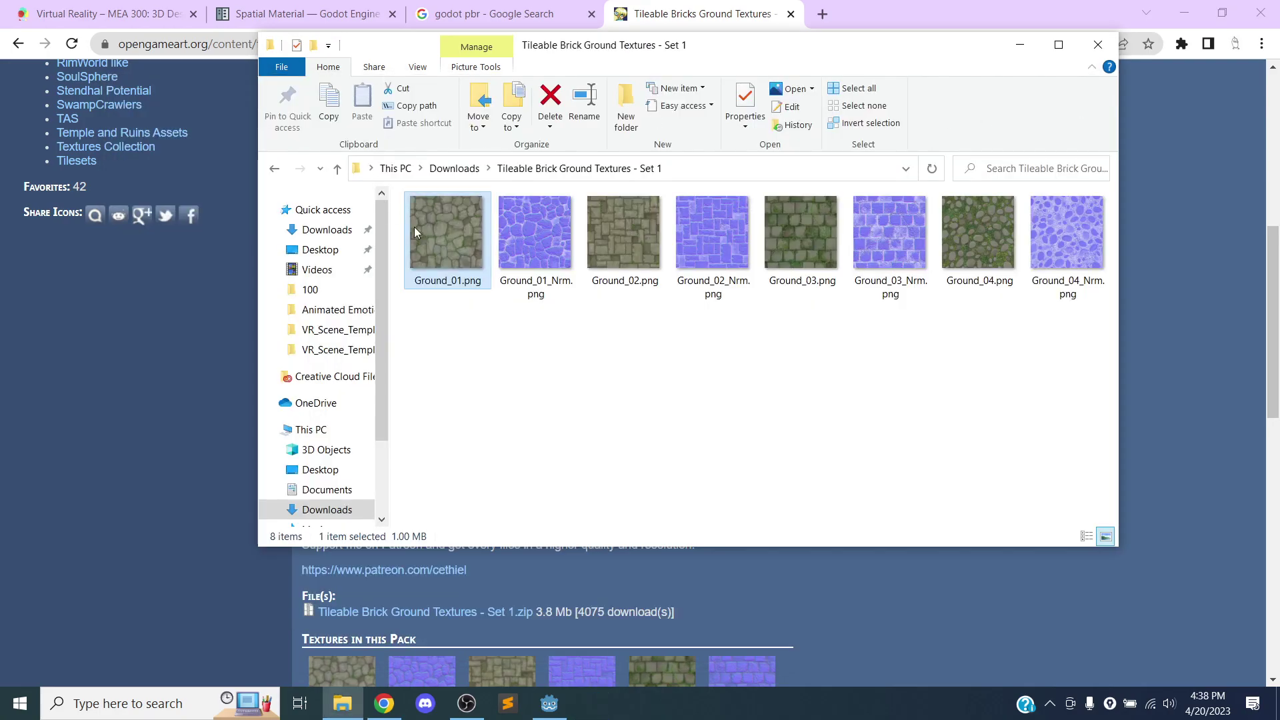
click(553, 231)
double_click(554, 230)
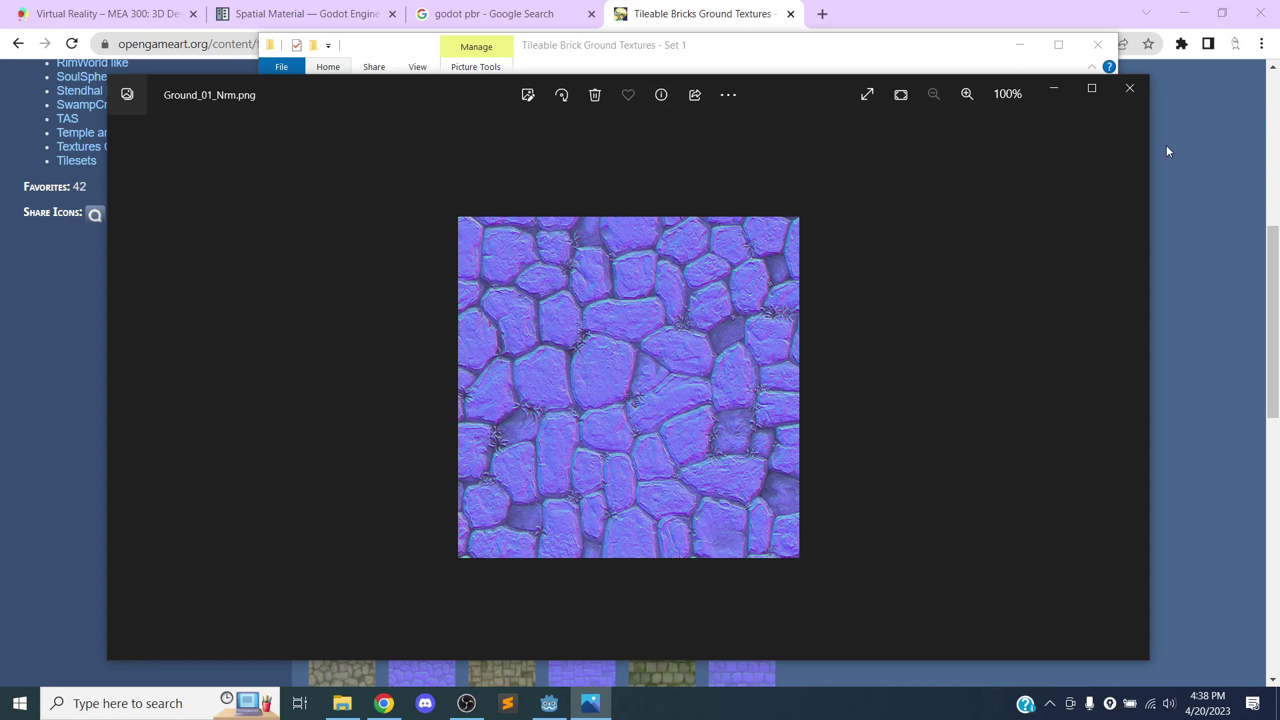
click(1131, 88)
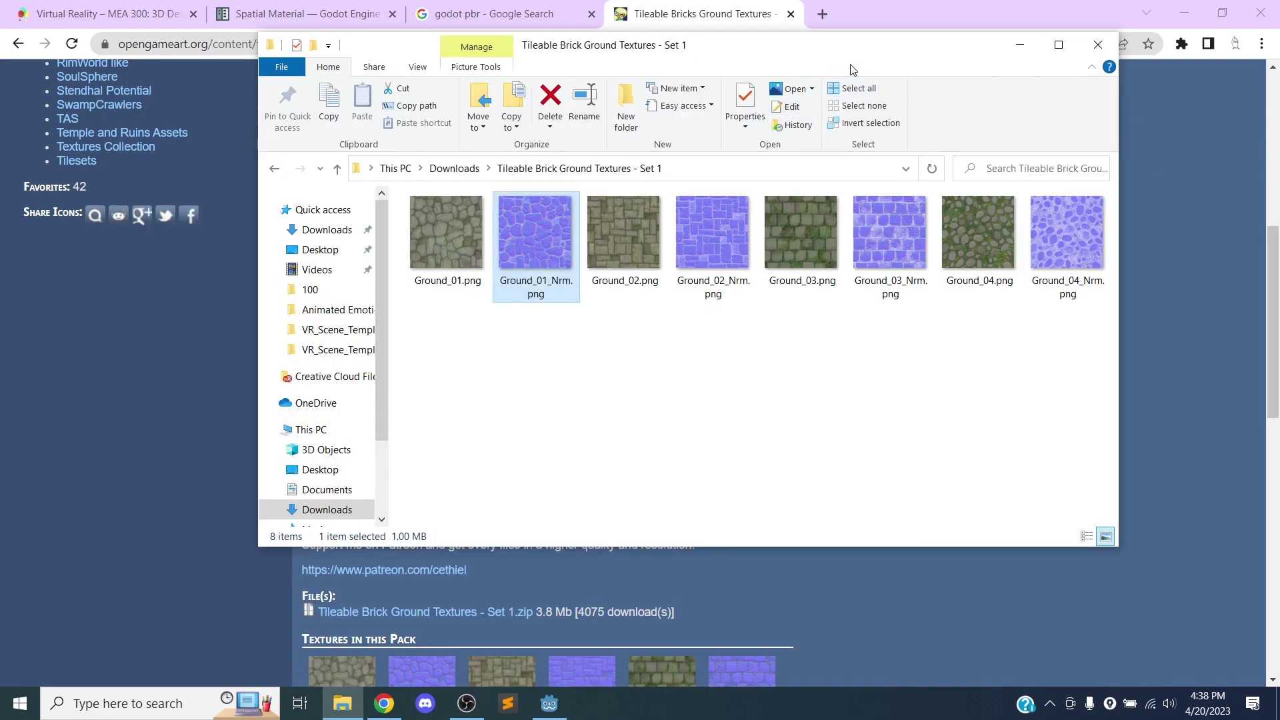
Select Ground_04.png and Ground_04_Nrm.png, and open Desktop > MEA 300 VR > VR_Scene_Template in a second File Explorer window
drag(818, 49, 801, 77)
click(1050, 280)
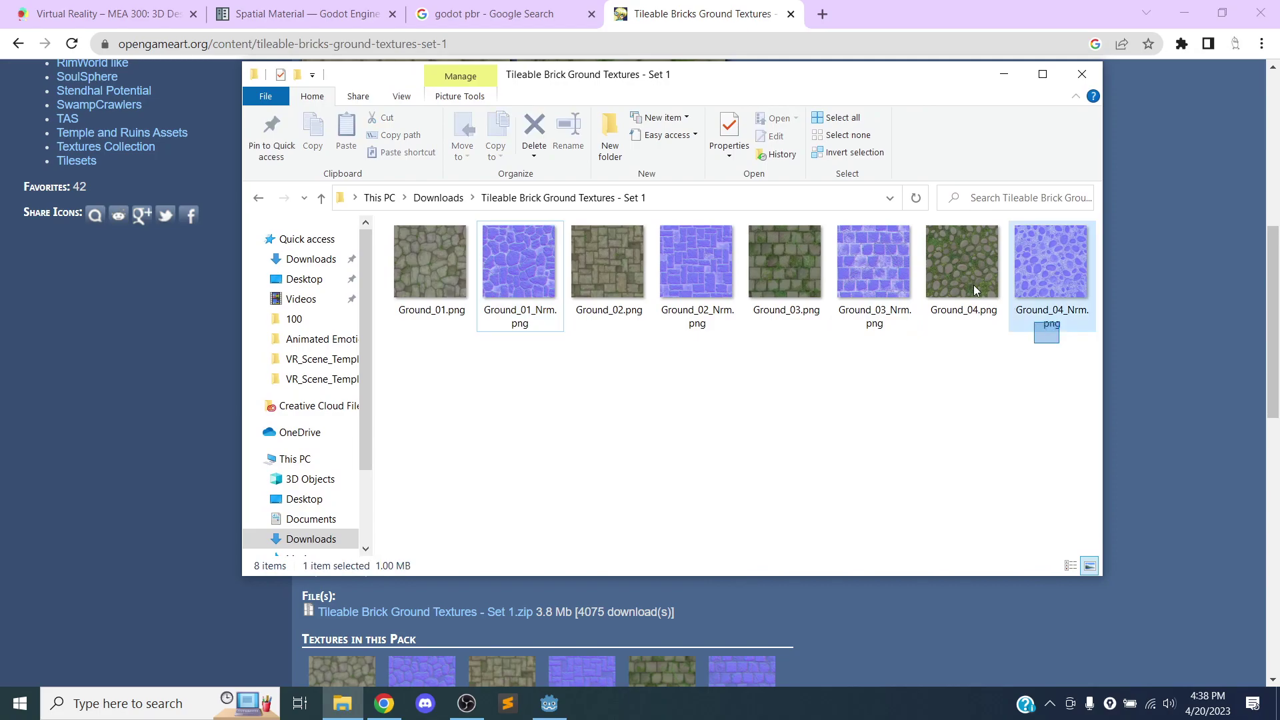
ctrl+click(964, 280)
click(338, 711)
click(341, 706)
right_click(340, 705)
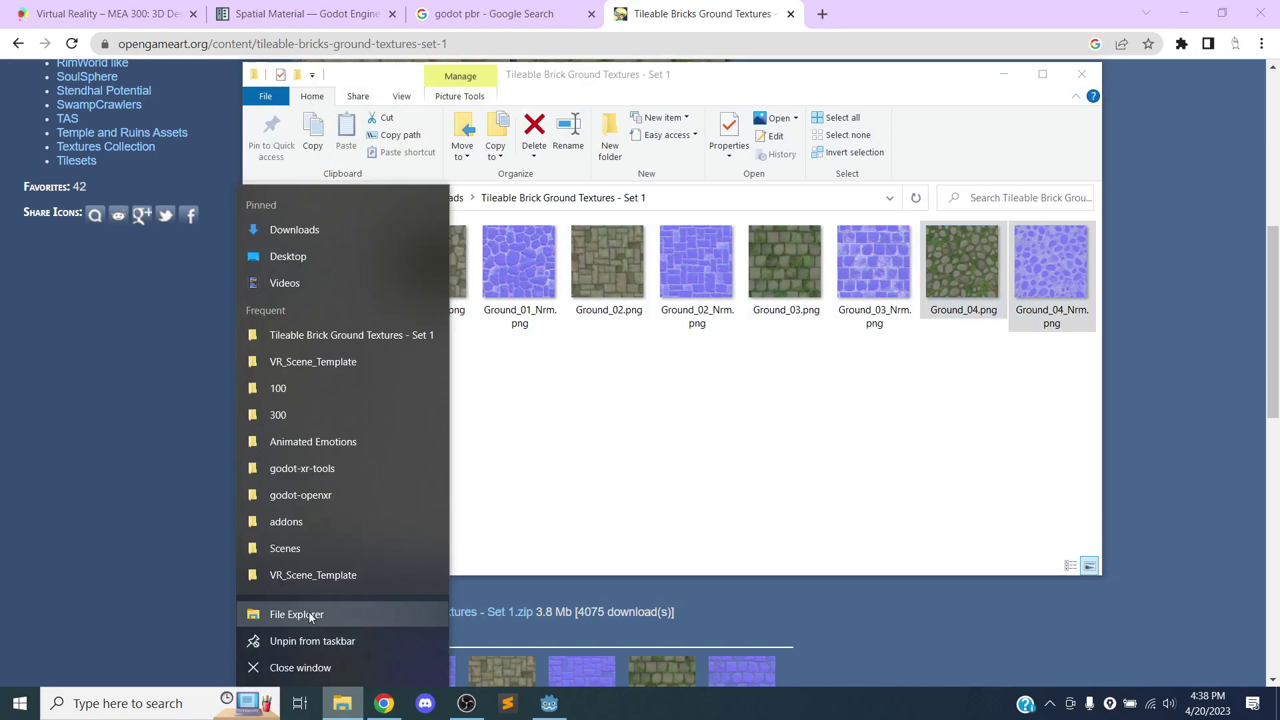
click(309, 615)
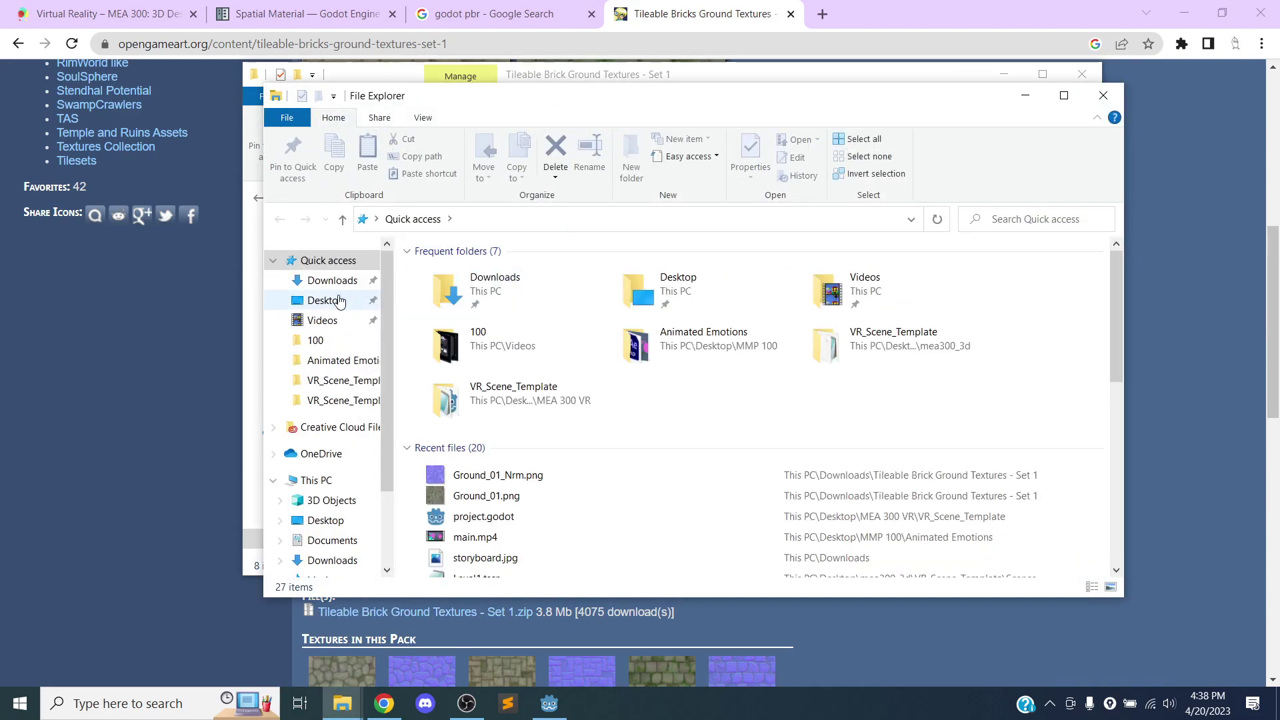
click(334, 304)
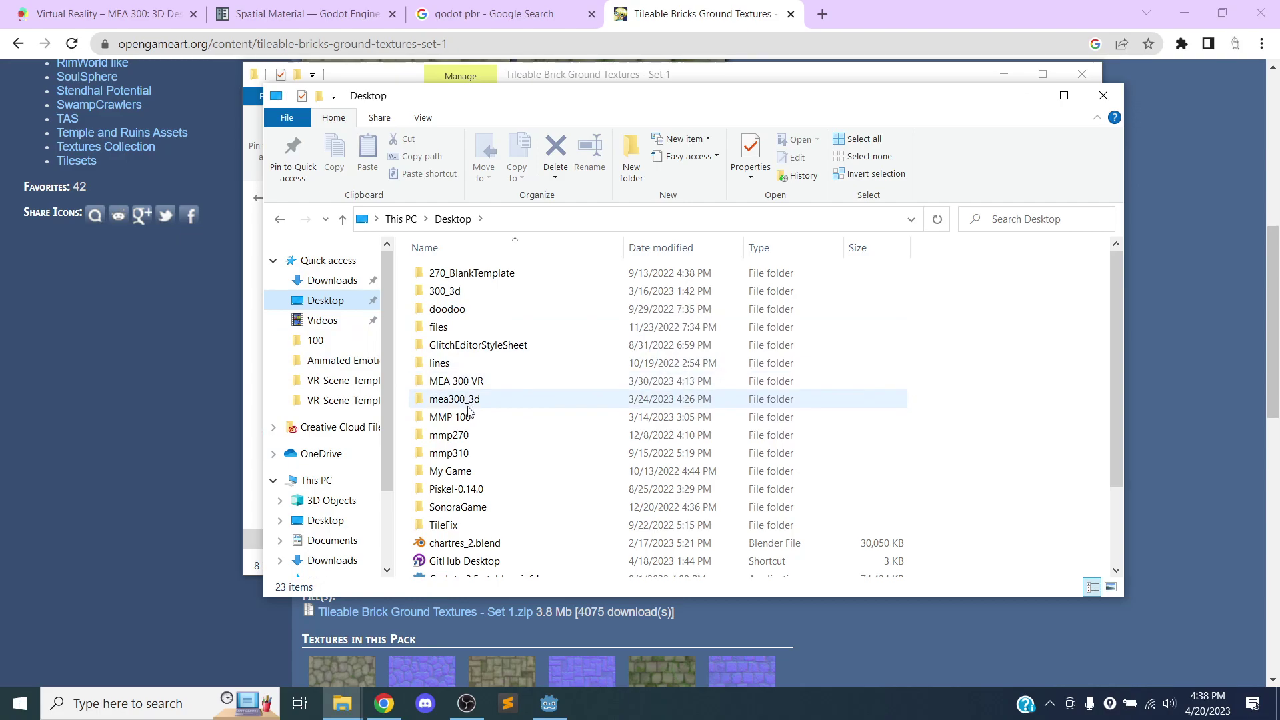
double_click(467, 380)
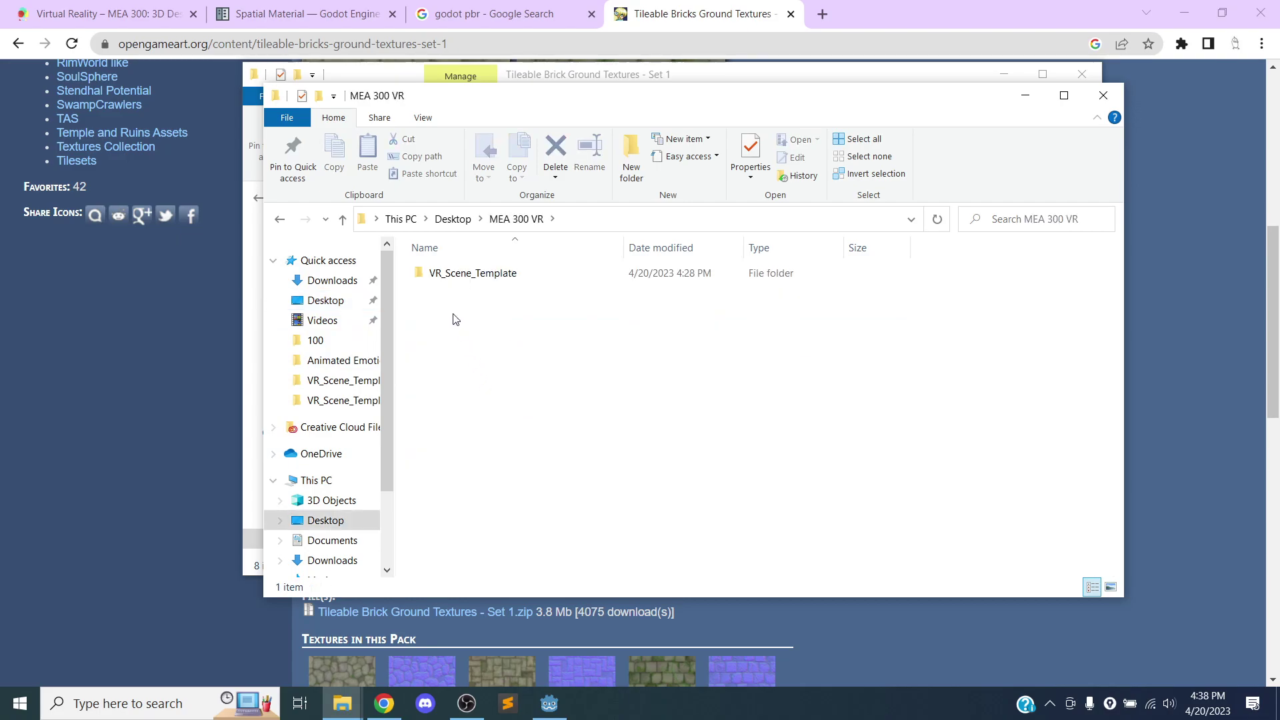
double_click(462, 278)
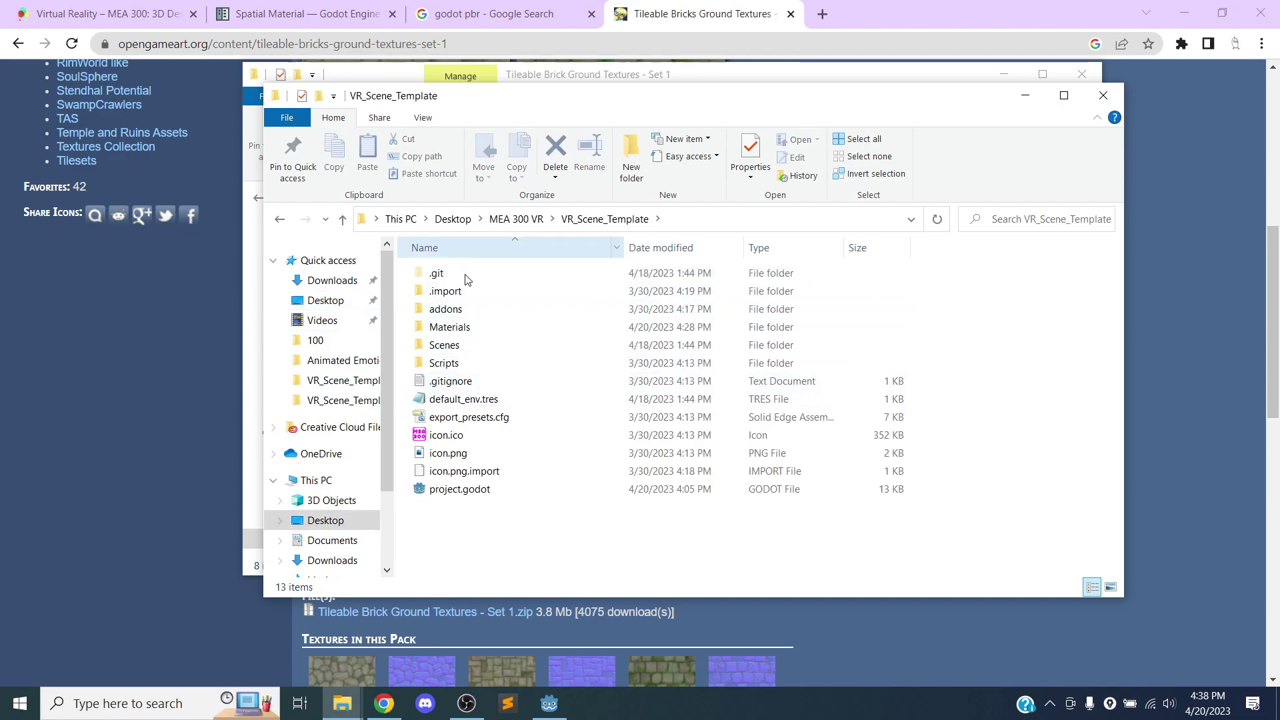
Create a new folder named Textures inside the VR_Scene_Template project folder
right_click(459, 543)
mouse_move(672, 501)
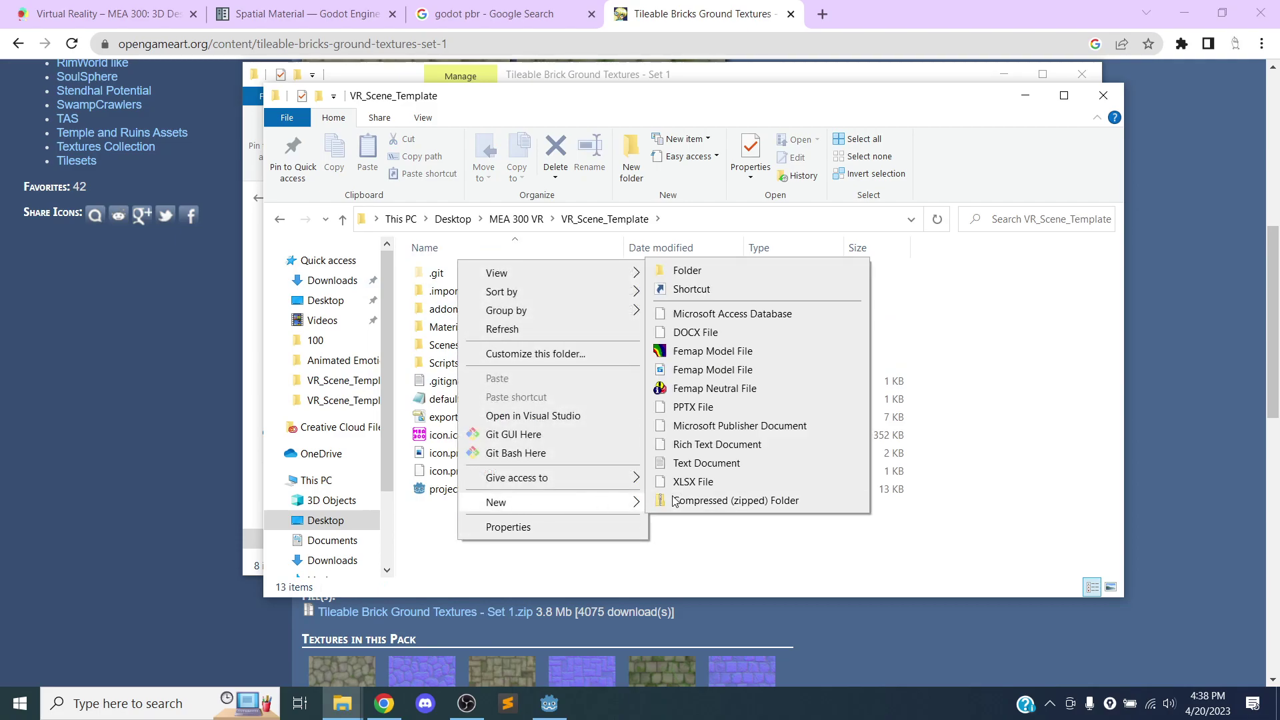
click(691, 272)
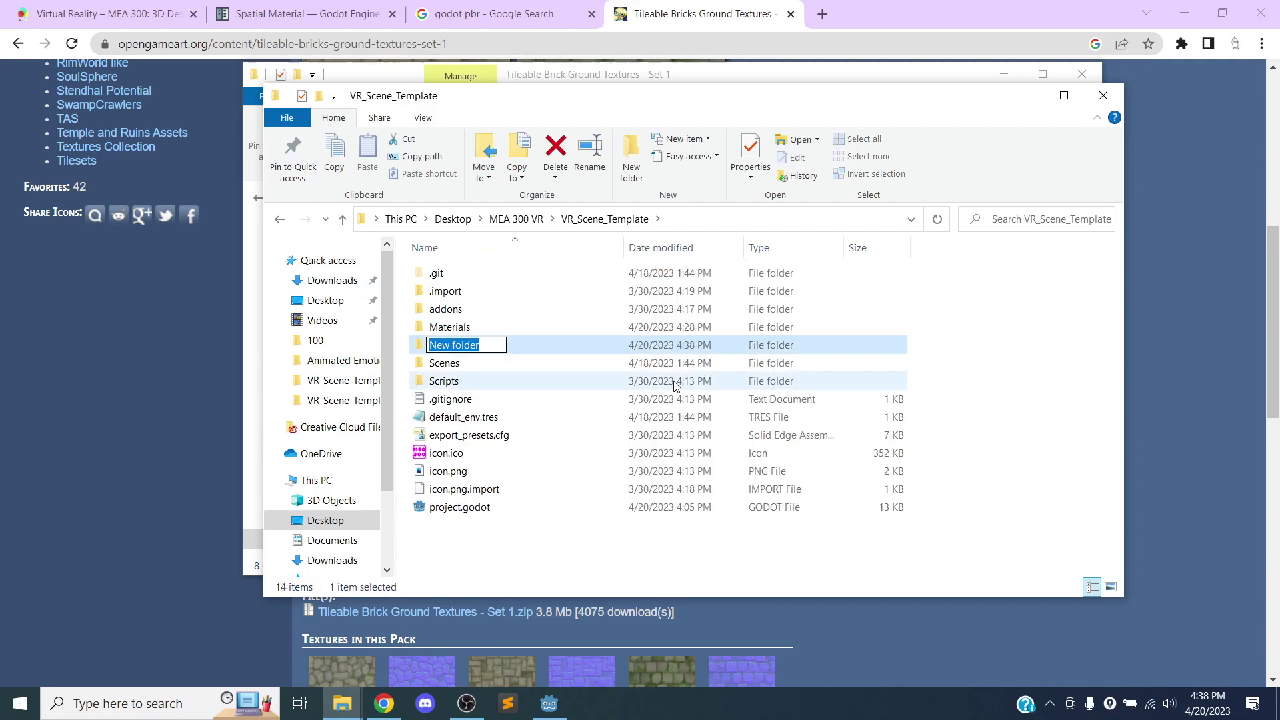
text(Textures)
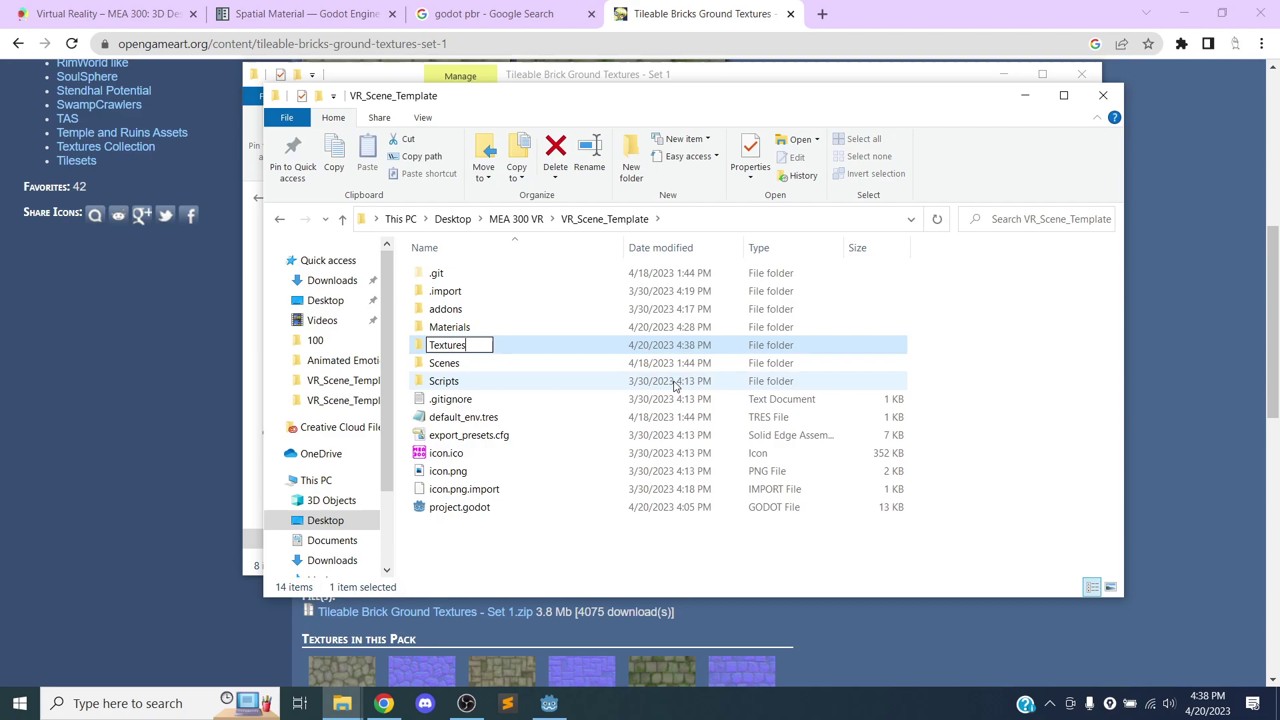
key(Return)
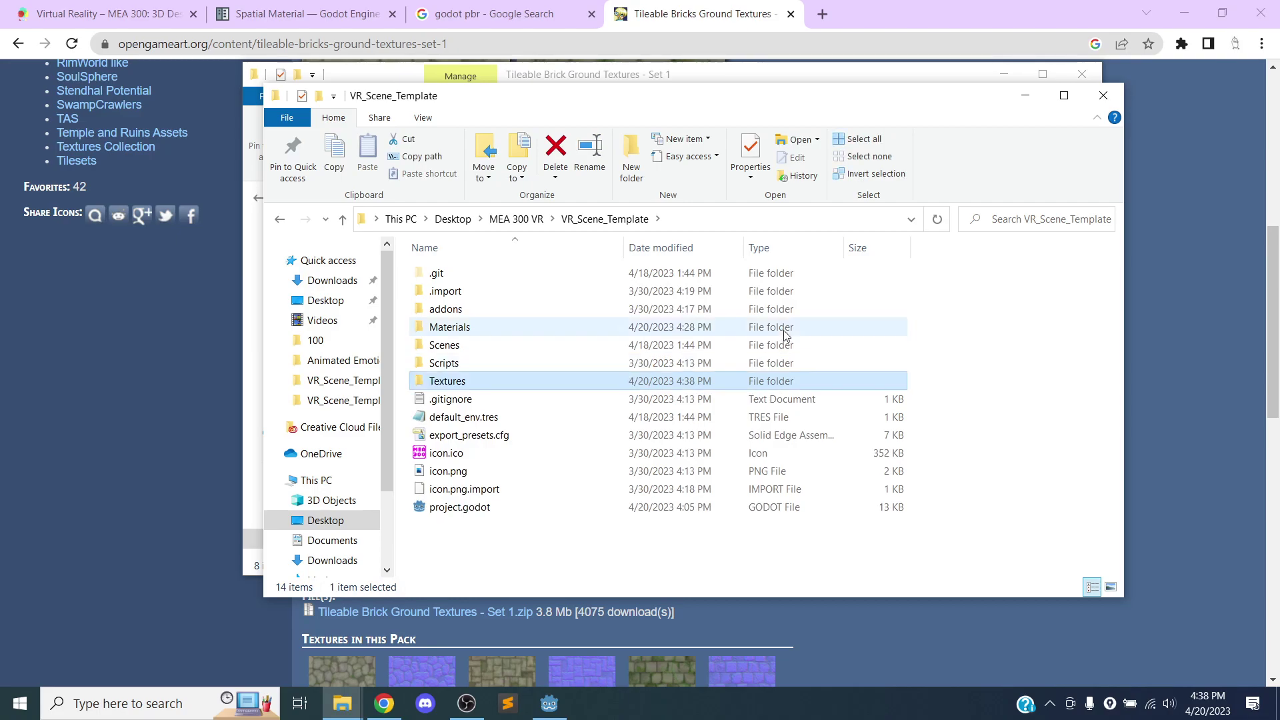
Move Ground_04.png and Ground_04_Nrm.png into the project's Textures folder and close the downloaded textures window
double_click(475, 380)
drag(524, 119, 518, 120)
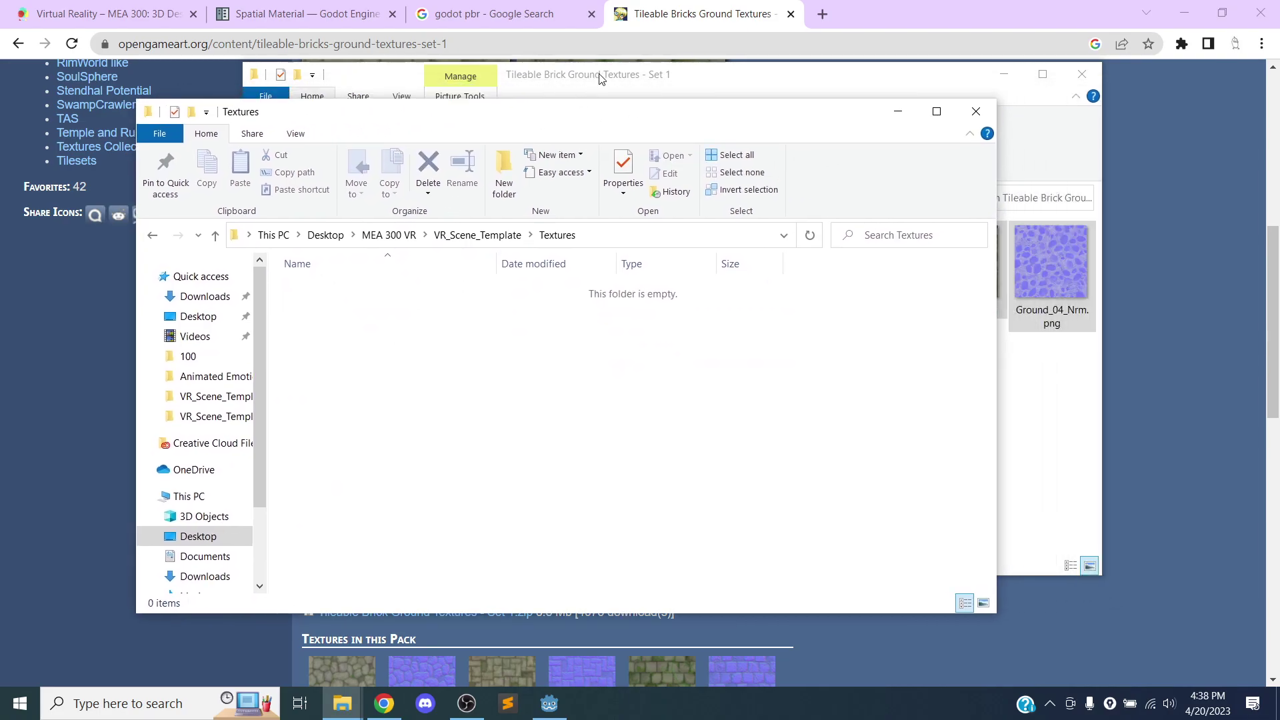
click(595, 78)
drag(1033, 381, 954, 272)
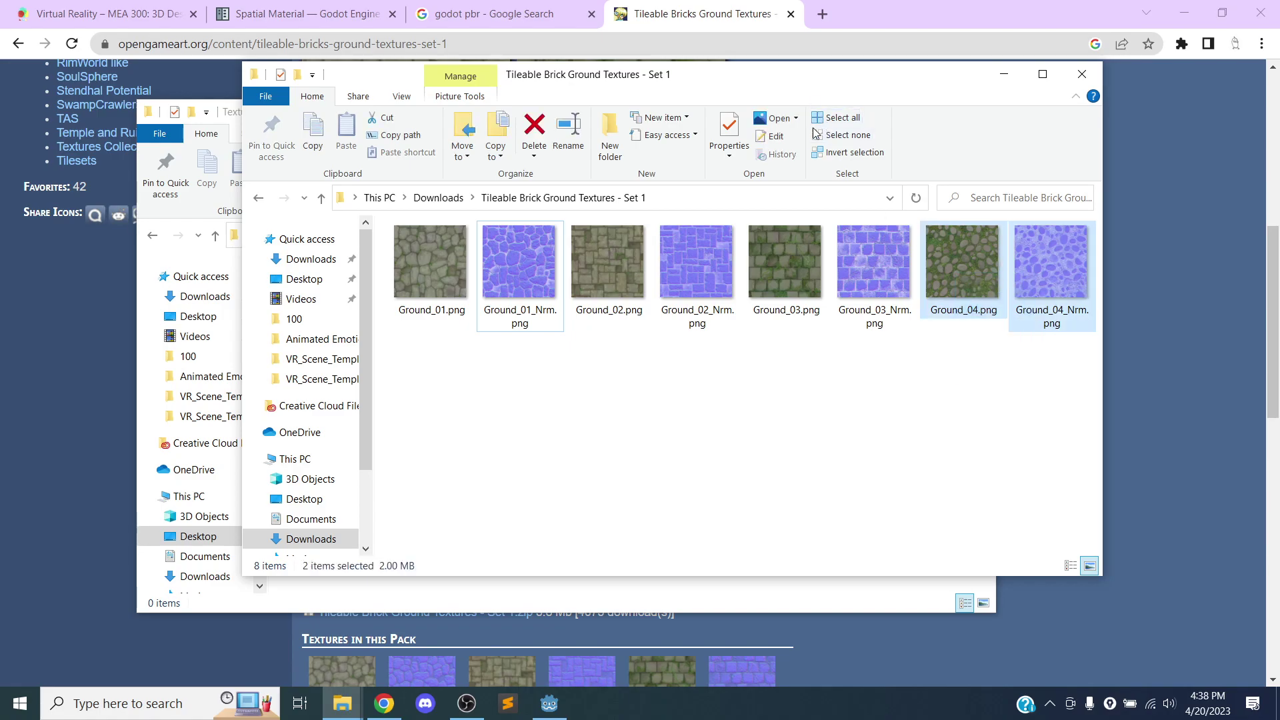
drag(719, 82, 629, 446)
drag(873, 630, 440, 363)
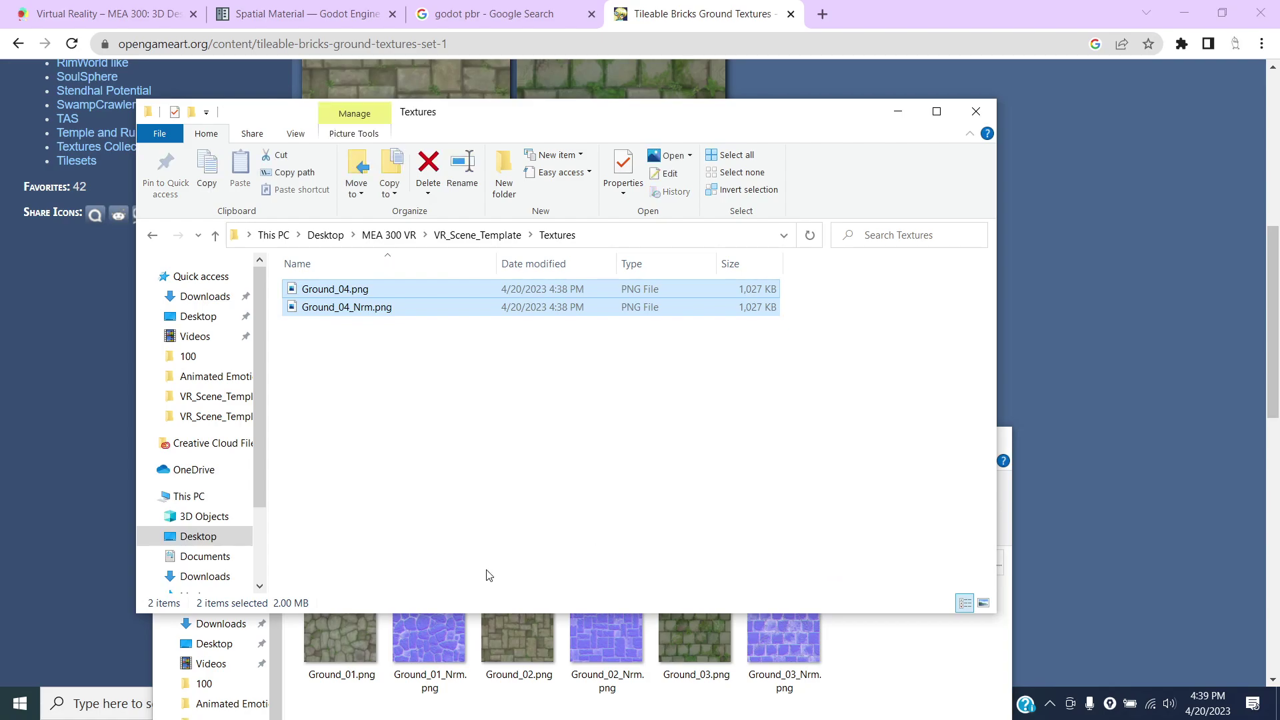
click(994, 661)
click(985, 438)
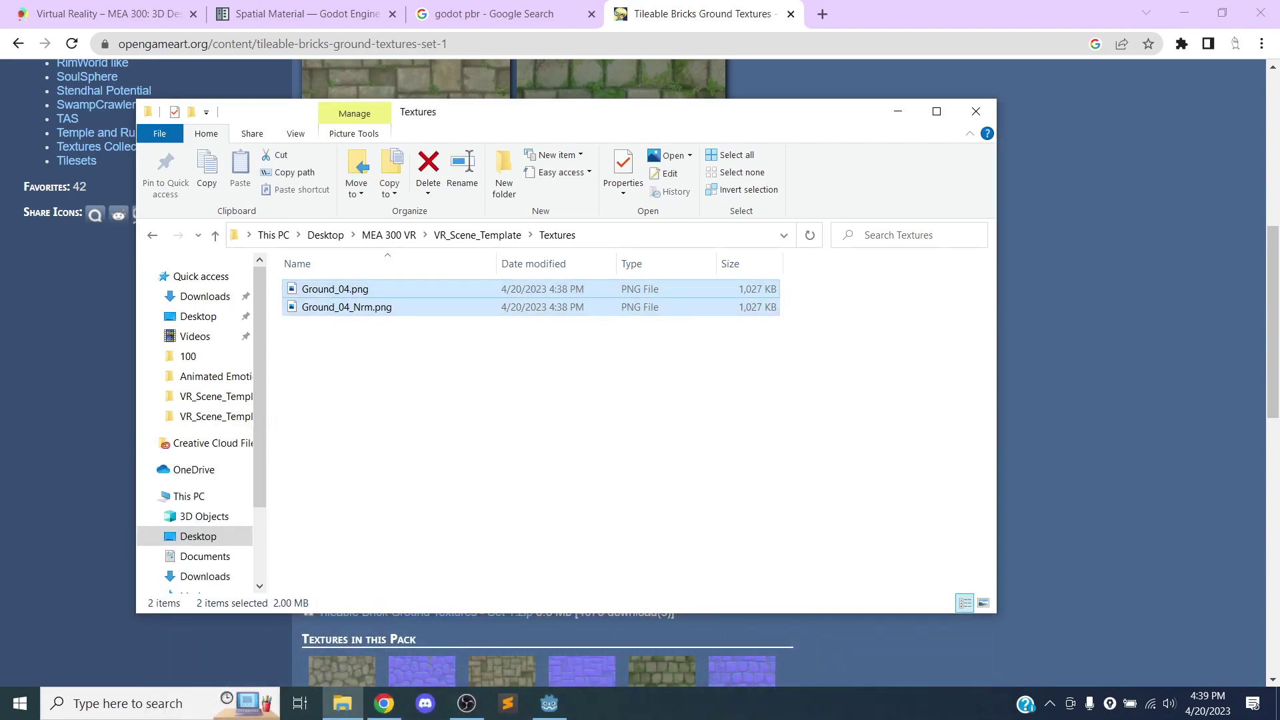
Switch to Godot and locate Ground_04.png and Ground_04_Nrm.png in the project's Textures folder
click(548, 703)
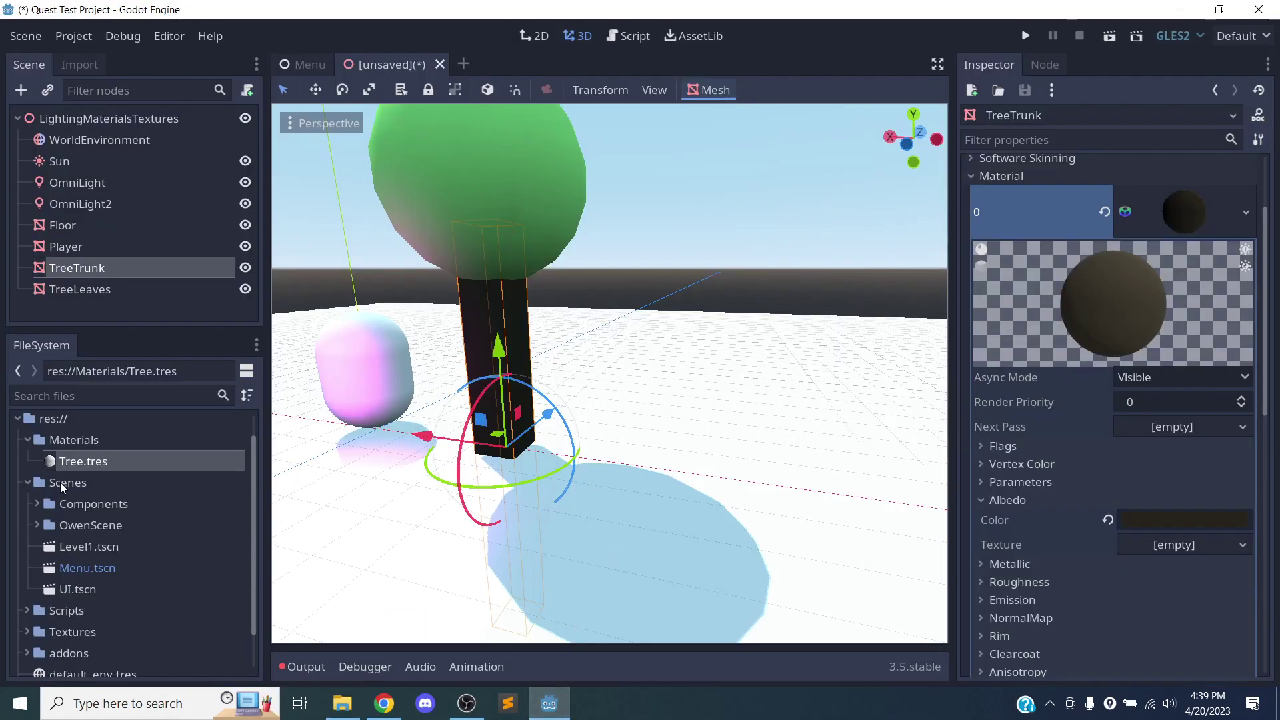
click(27, 630)
scroll(102, 602, down, 2)
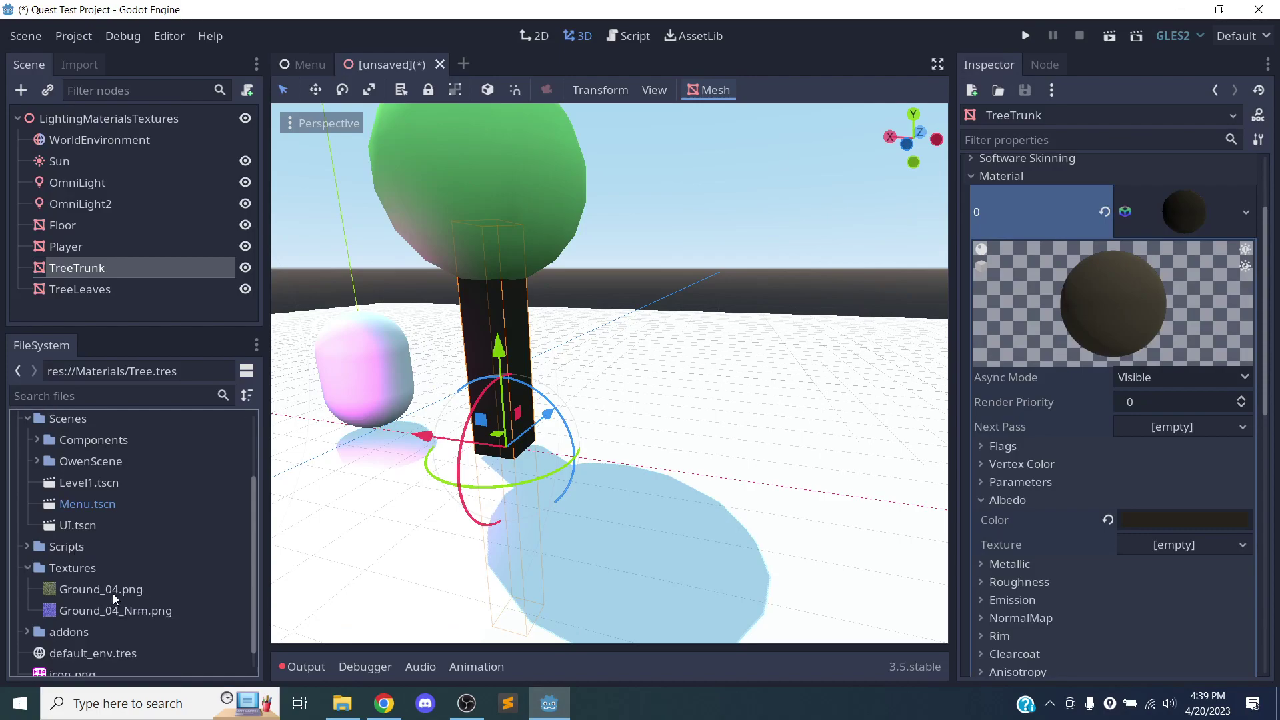
click(154, 592)
click(169, 611)
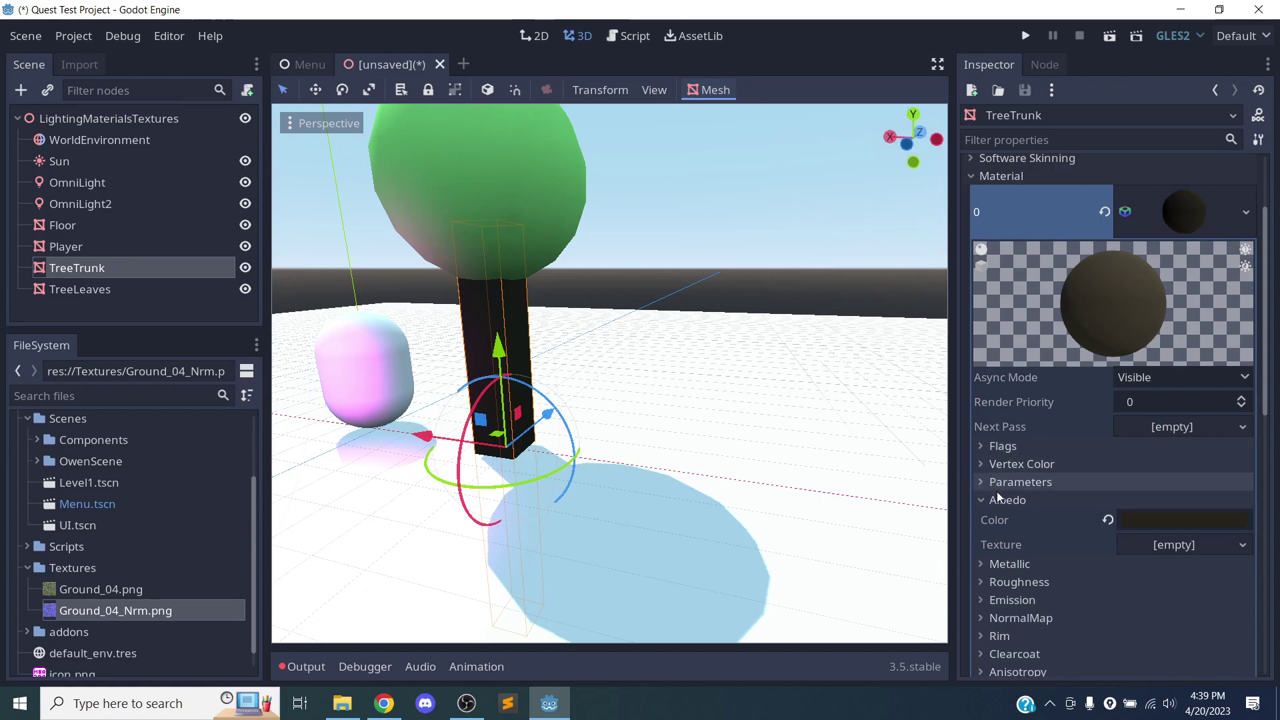
click(983, 503)
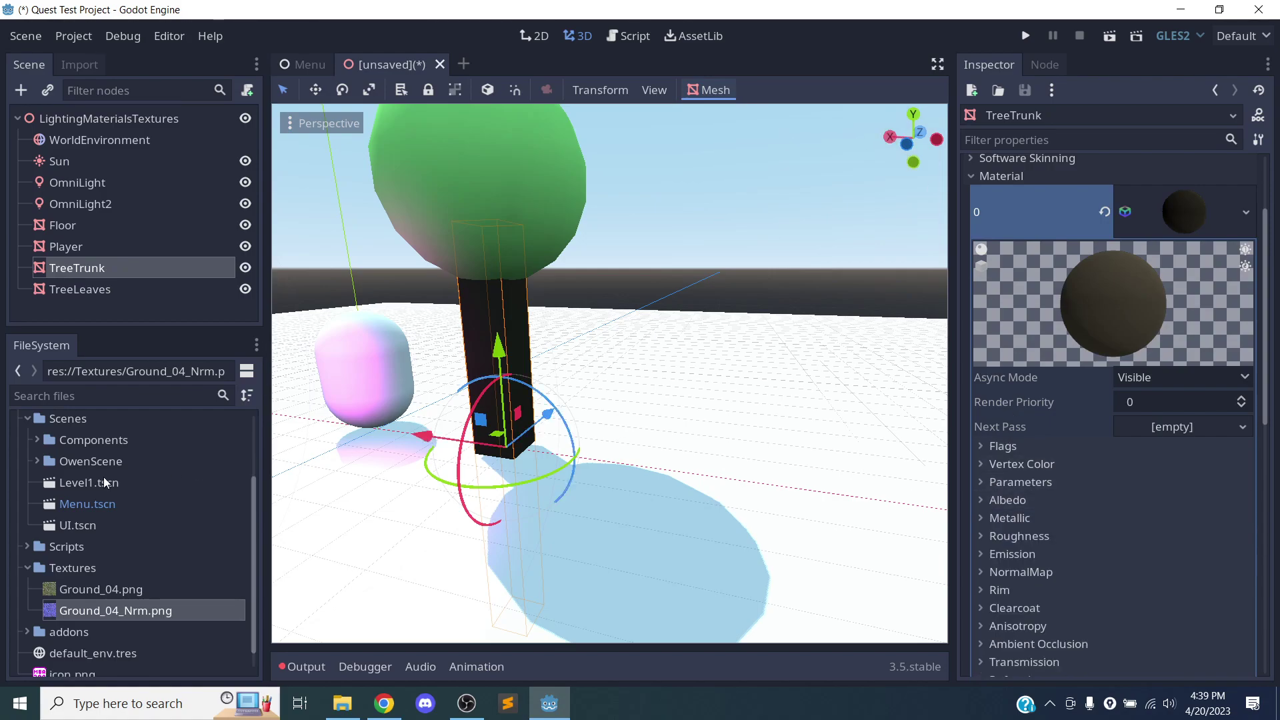
scroll(675, 448, up, 3)
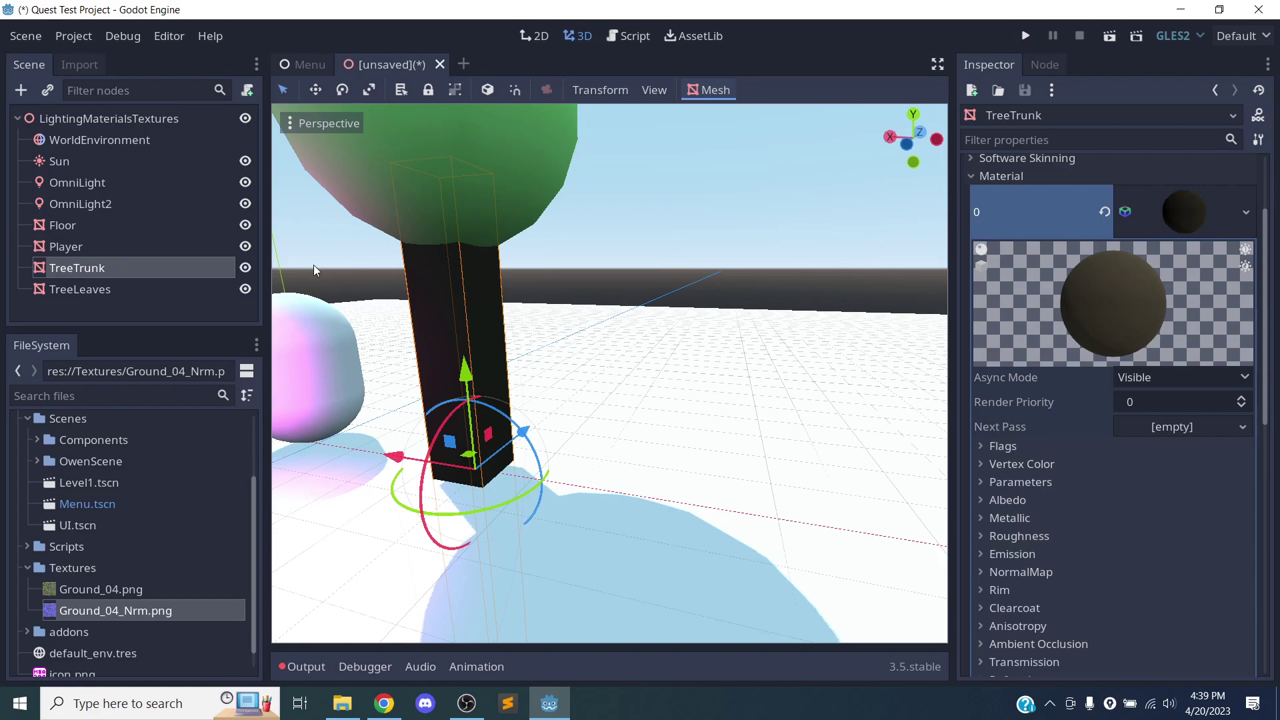
Add a new SpatialMaterial to material slot 0 of the Floor and open its properties
click(60, 229)
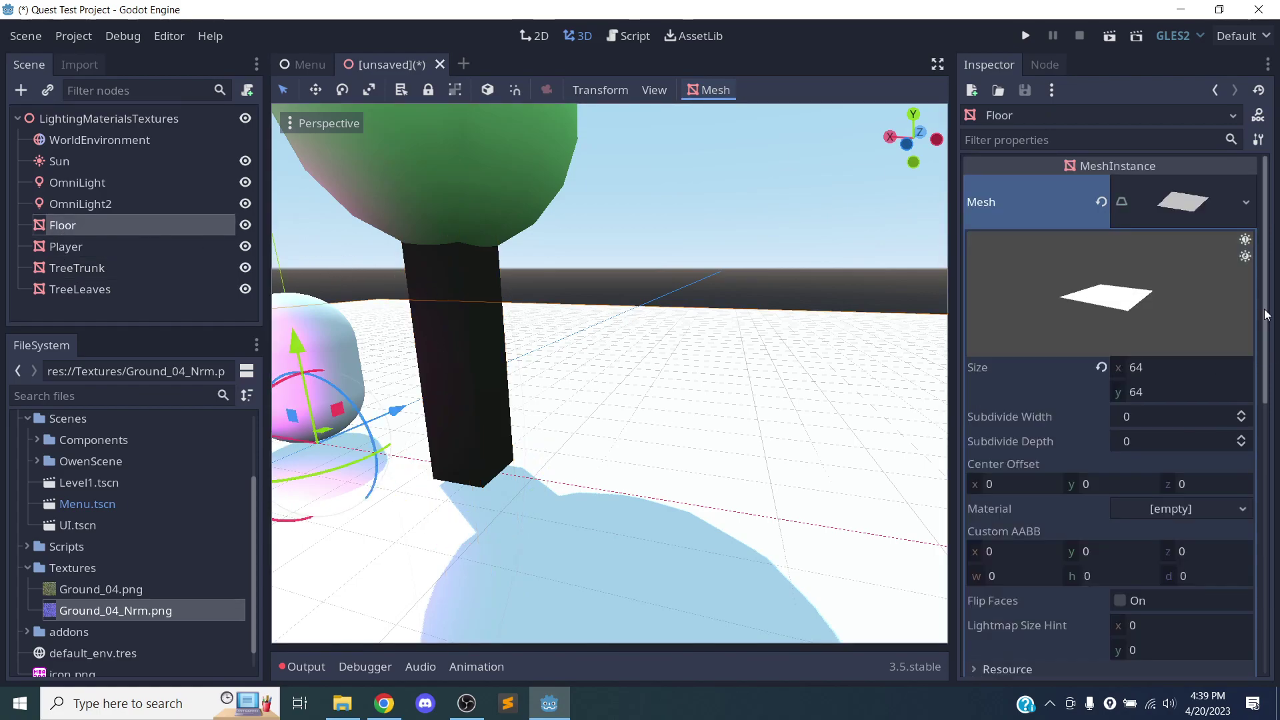
click(1187, 210)
middle_drag(857, 380, 532, 490)
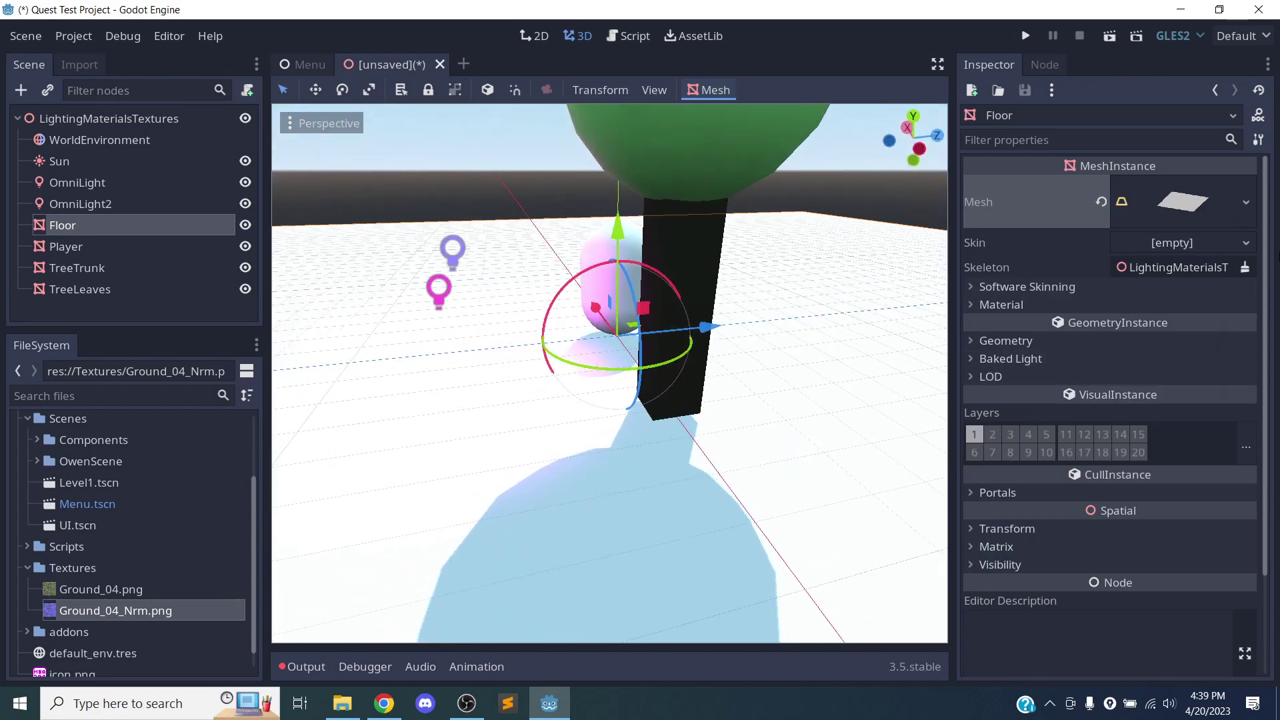
click(1045, 303)
click(1170, 324)
click(1185, 378)
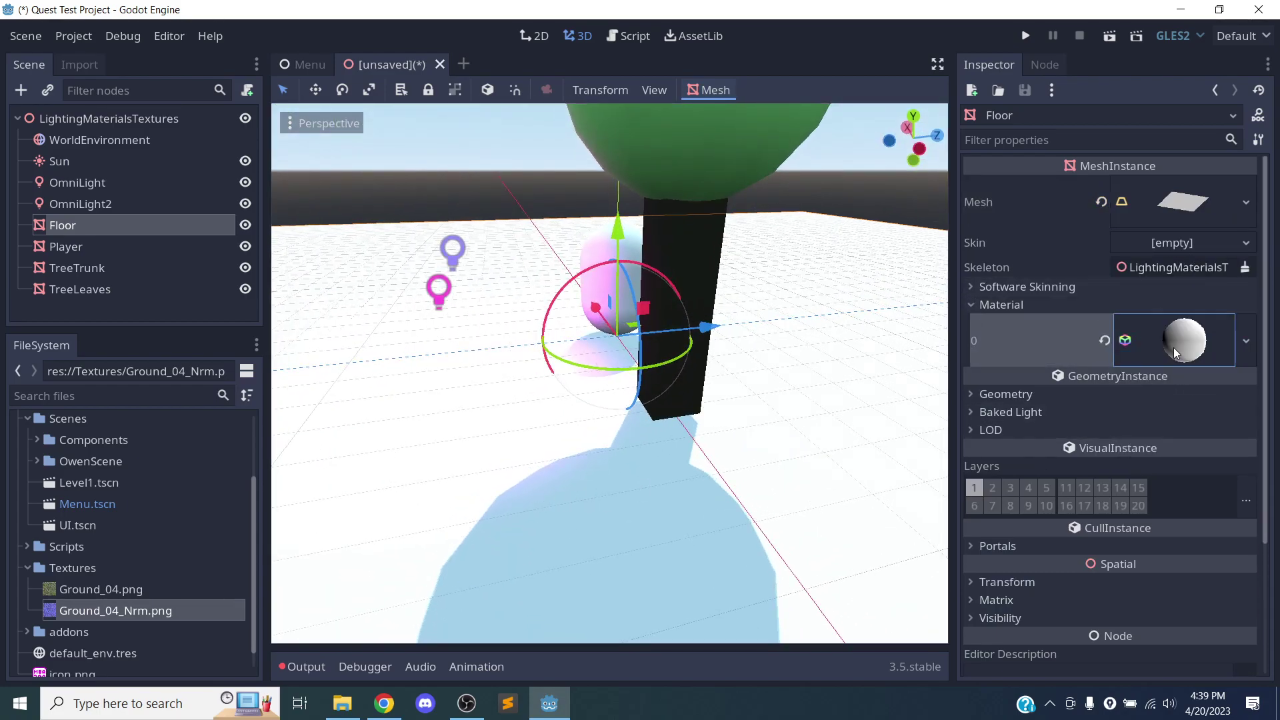
click(1174, 349)
Assign Ground_04.png as the albedo texture of the Floor's material and check the textured ground around the tree
scroll(1150, 474, down, 2)
scroll(1150, 474, down, 2)
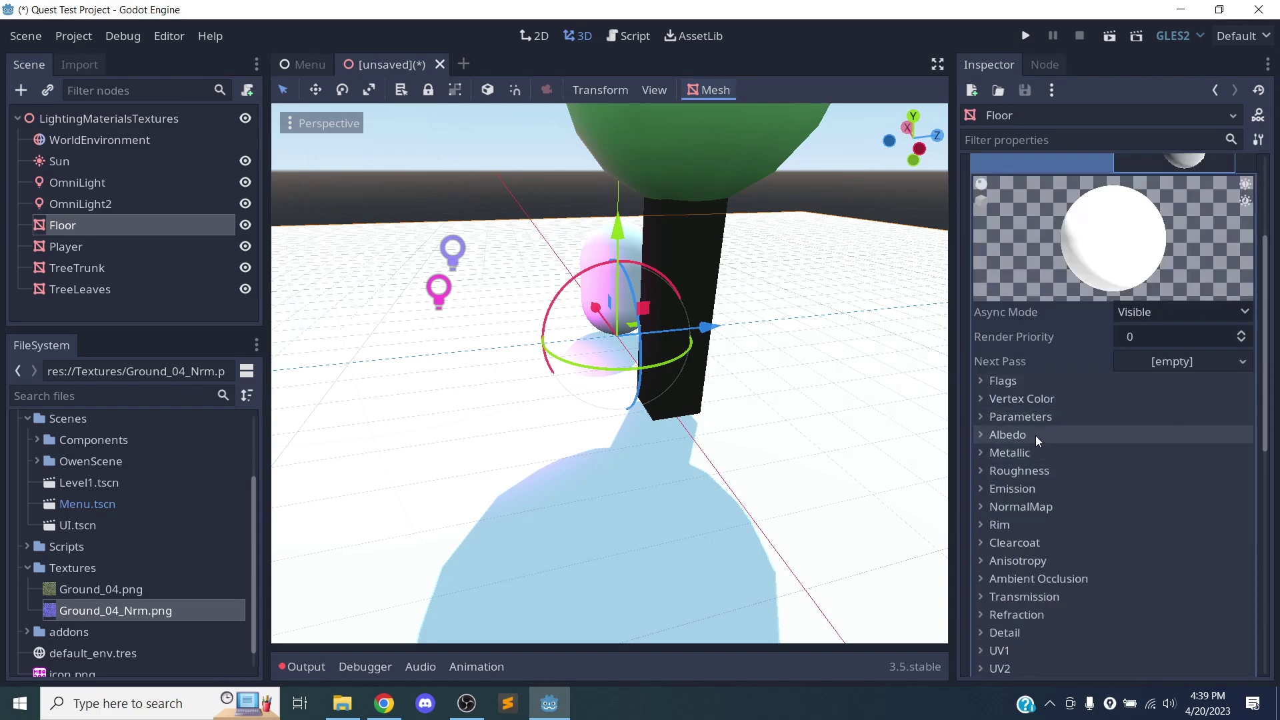
click(1035, 435)
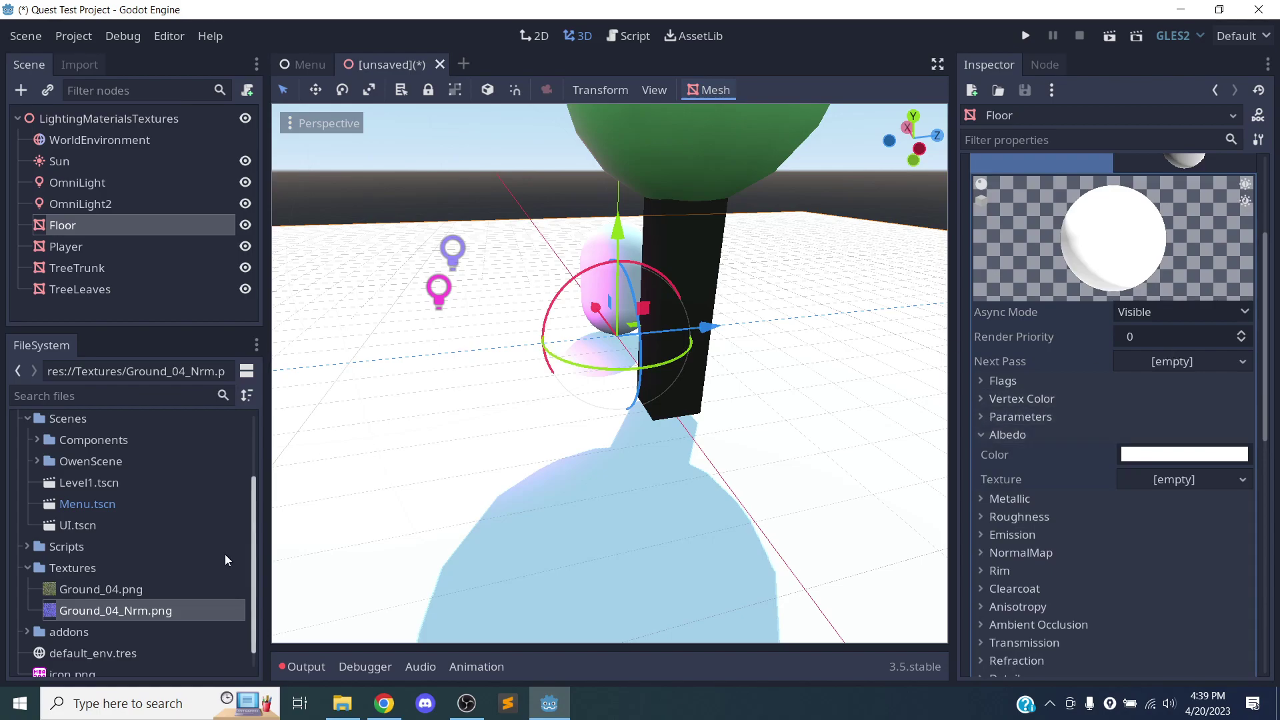
drag(112, 590, 1175, 477)
scroll(752, 424, down, 10)
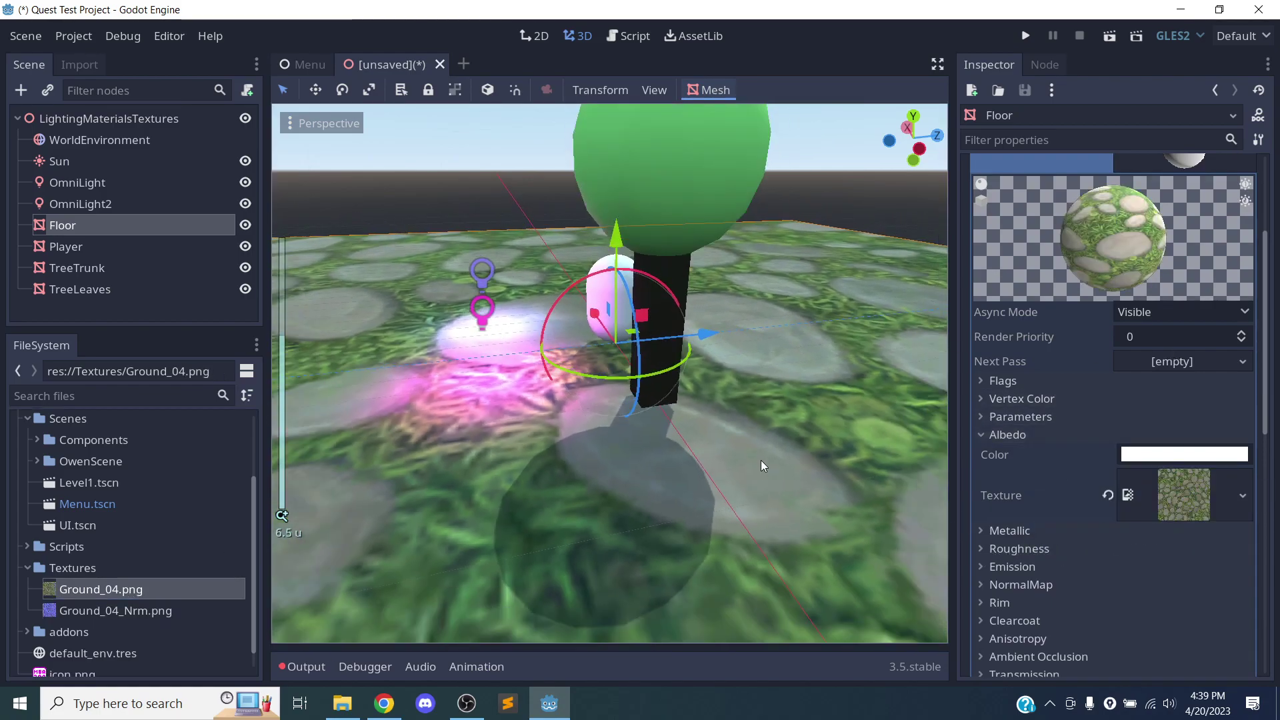
middle_drag(753, 451, 606, 455)
scroll(668, 488, up, 18)
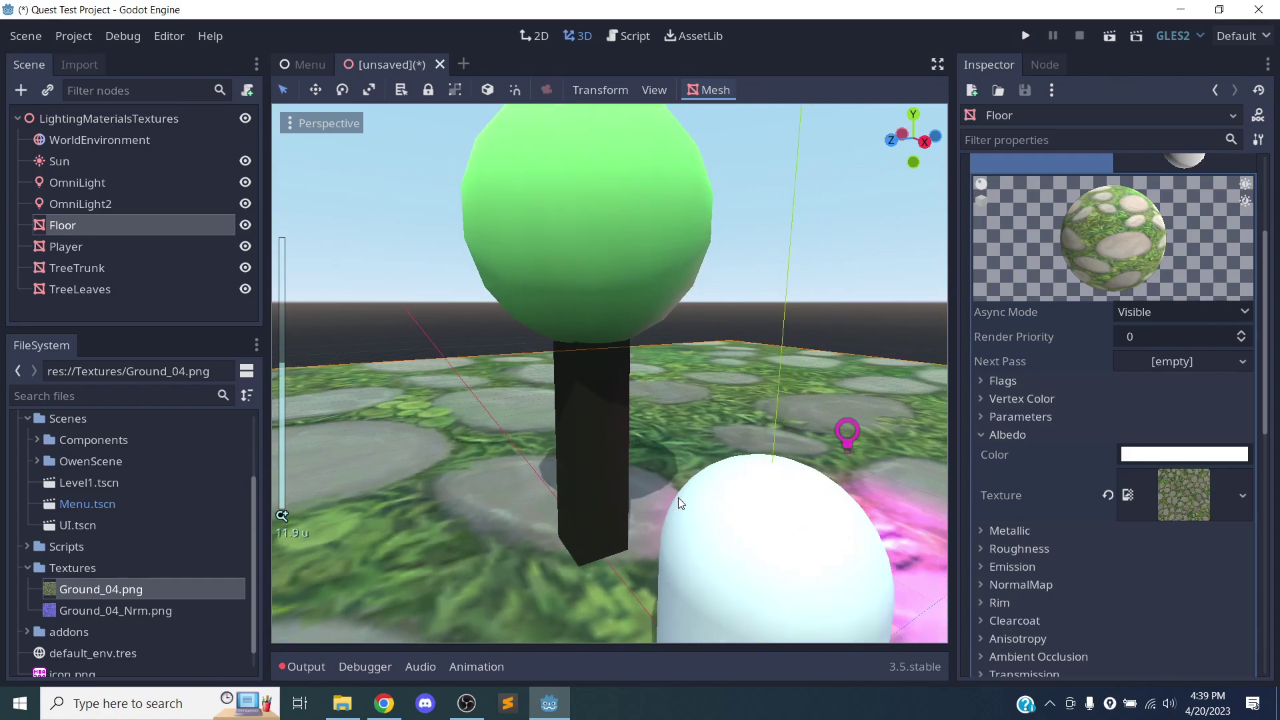
Examine the textured floor from above and near ground level around the tree and player to judge the texture's size
scroll(677, 498, down, 20)
middle_drag(672, 491, 686, 598)
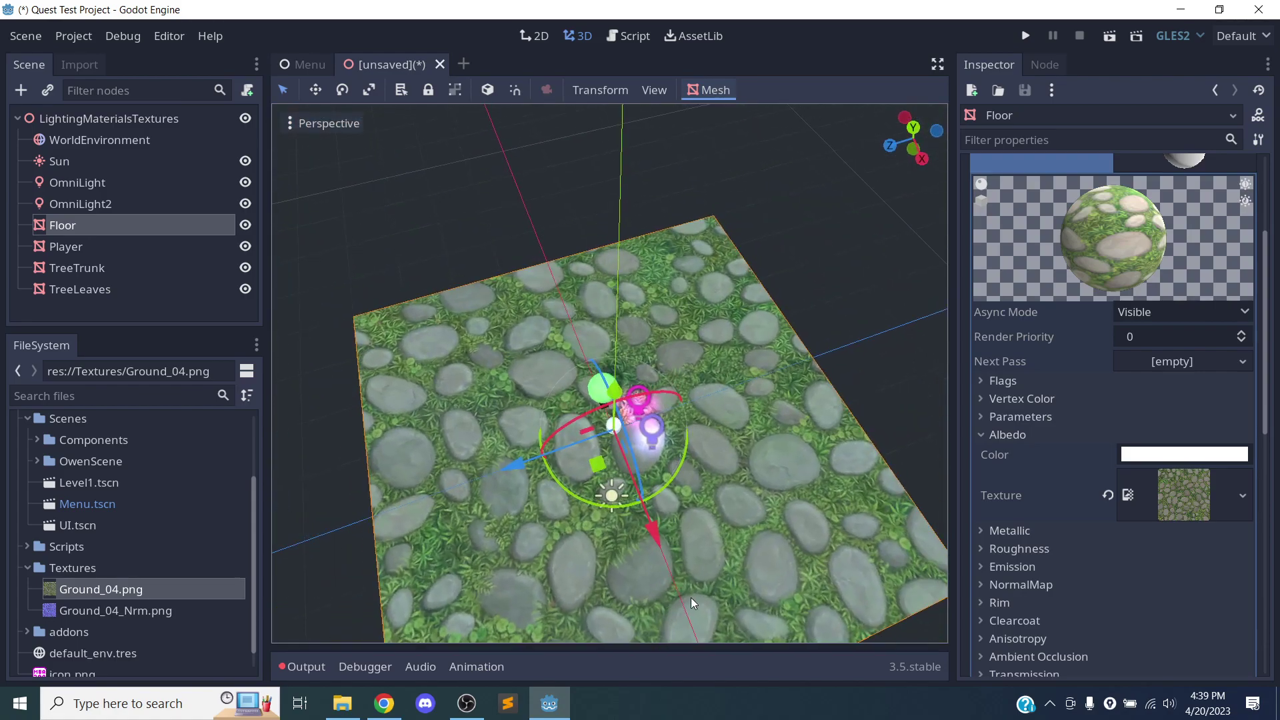
scroll(746, 619, up, 16)
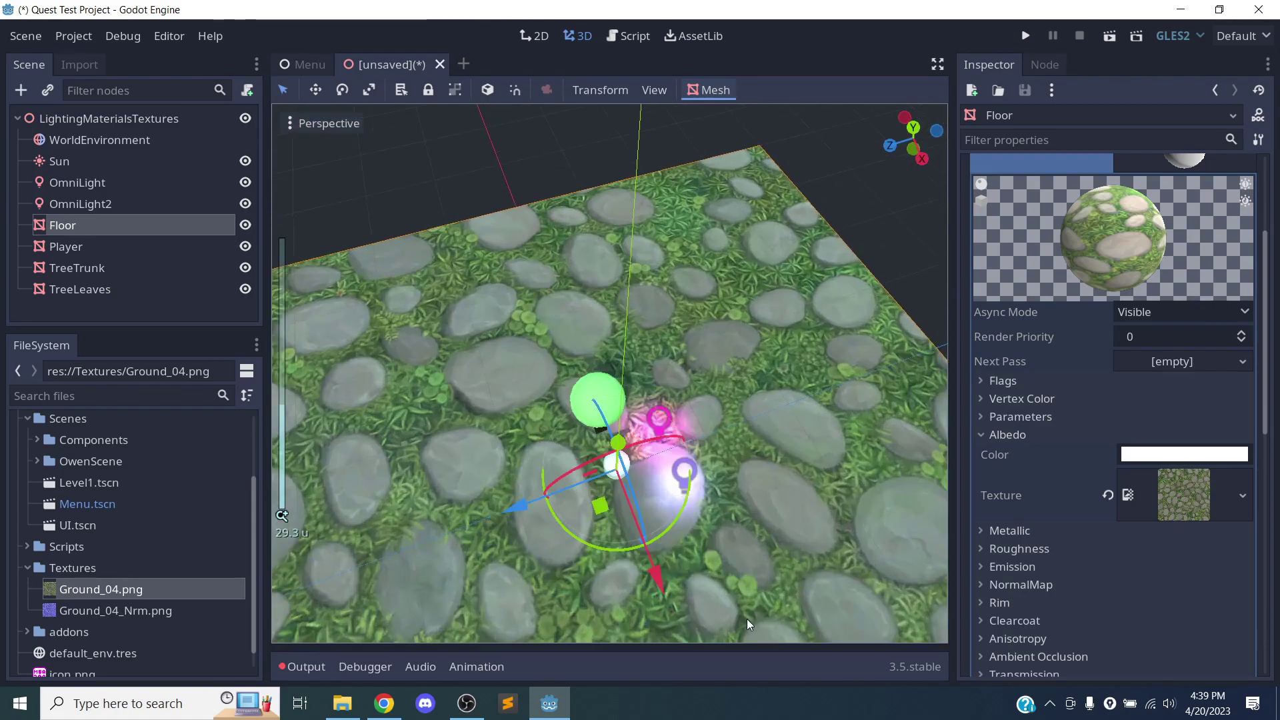
middle_drag(711, 586, 726, 493)
scroll(724, 506, up, 6)
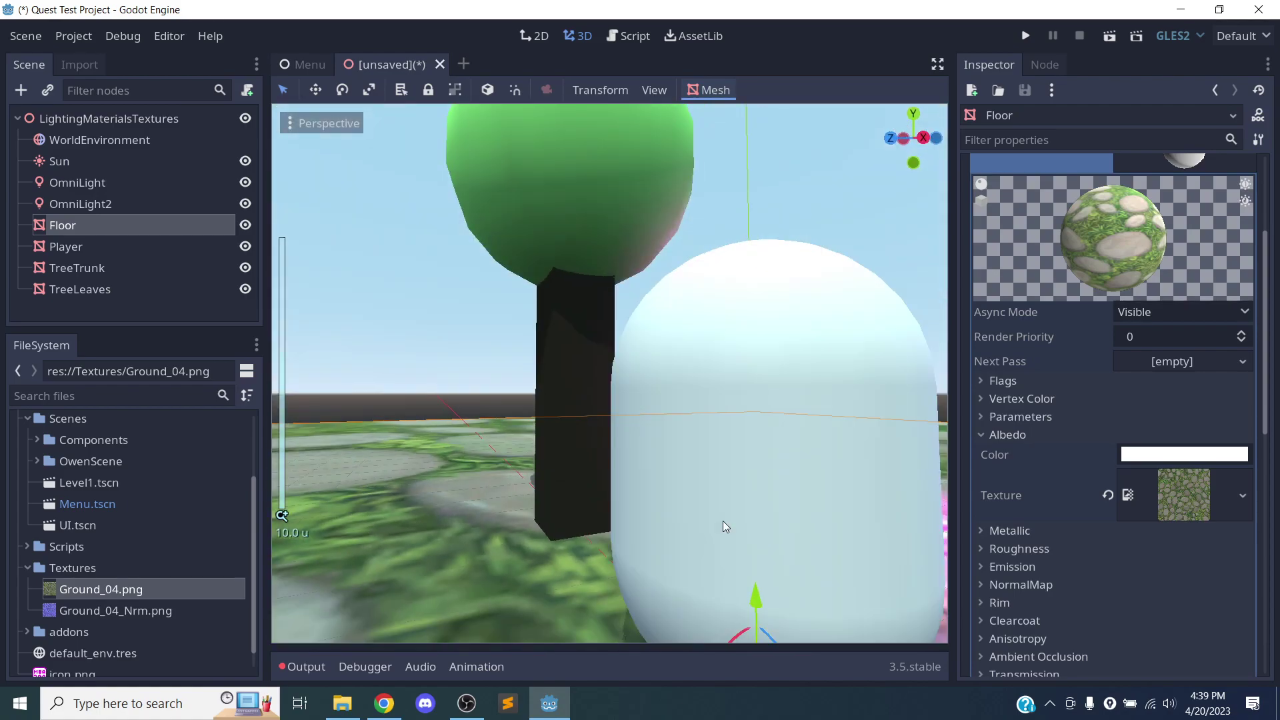
scroll(699, 437, down, 14)
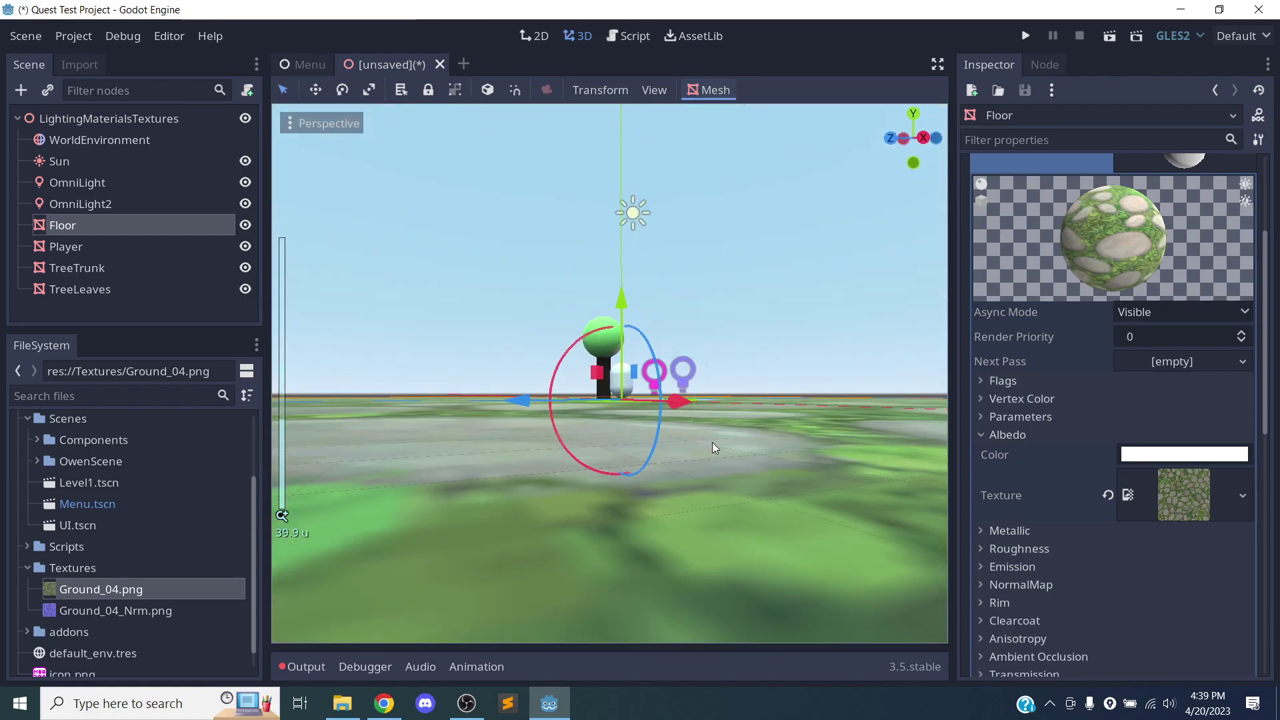
scroll(712, 443, up, 4)
middle_drag(711, 443, 644, 585)
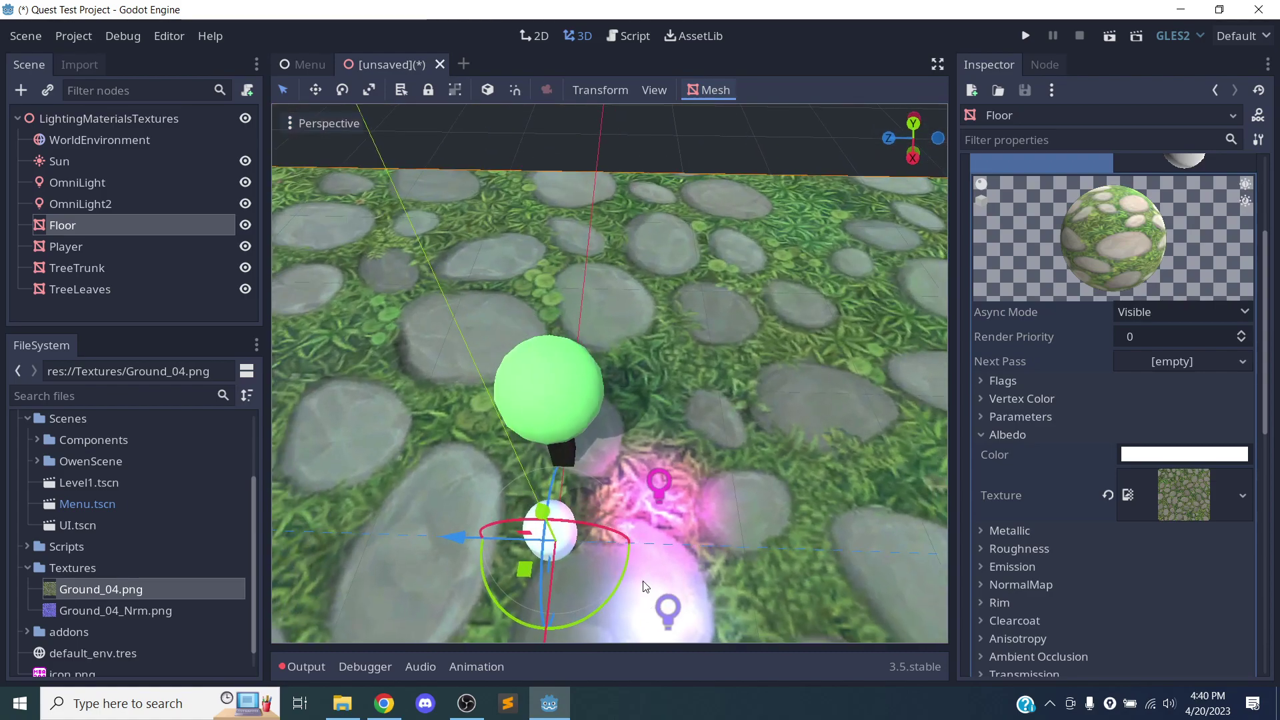
Collapse the Albedo settings of the Floor's material and open its UV1 settings, keeping the tree and player in view
click(1073, 435)
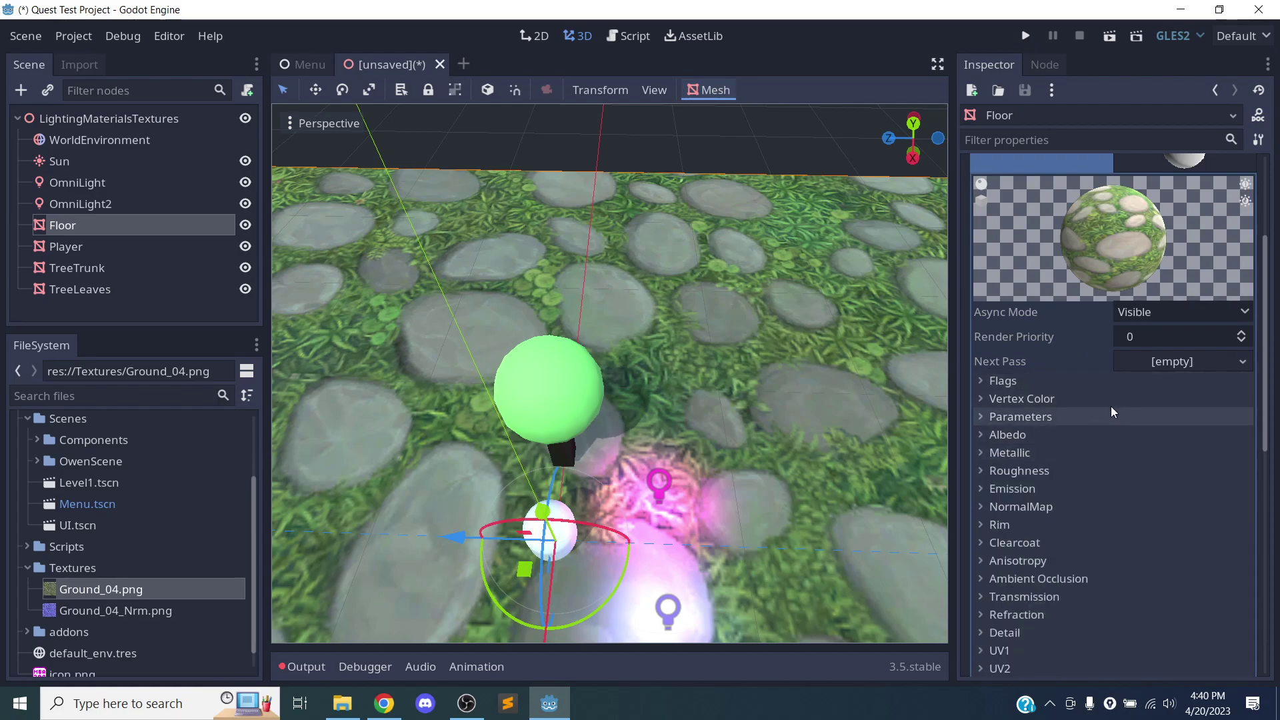
click(1043, 652)
scroll(1113, 520, down, 5)
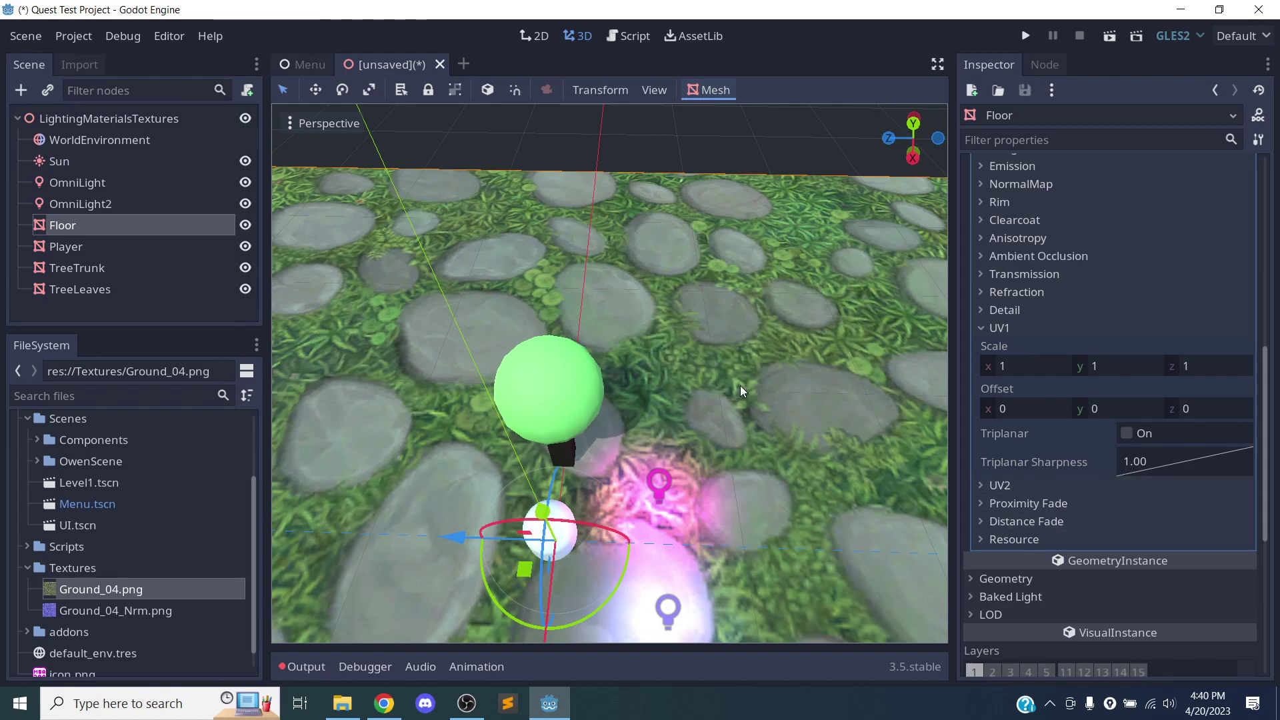
scroll(665, 390, up, 5)
scroll(666, 390, down, 8)
middle_drag(705, 424, 634, 319)
scroll(533, 400, up, 2)
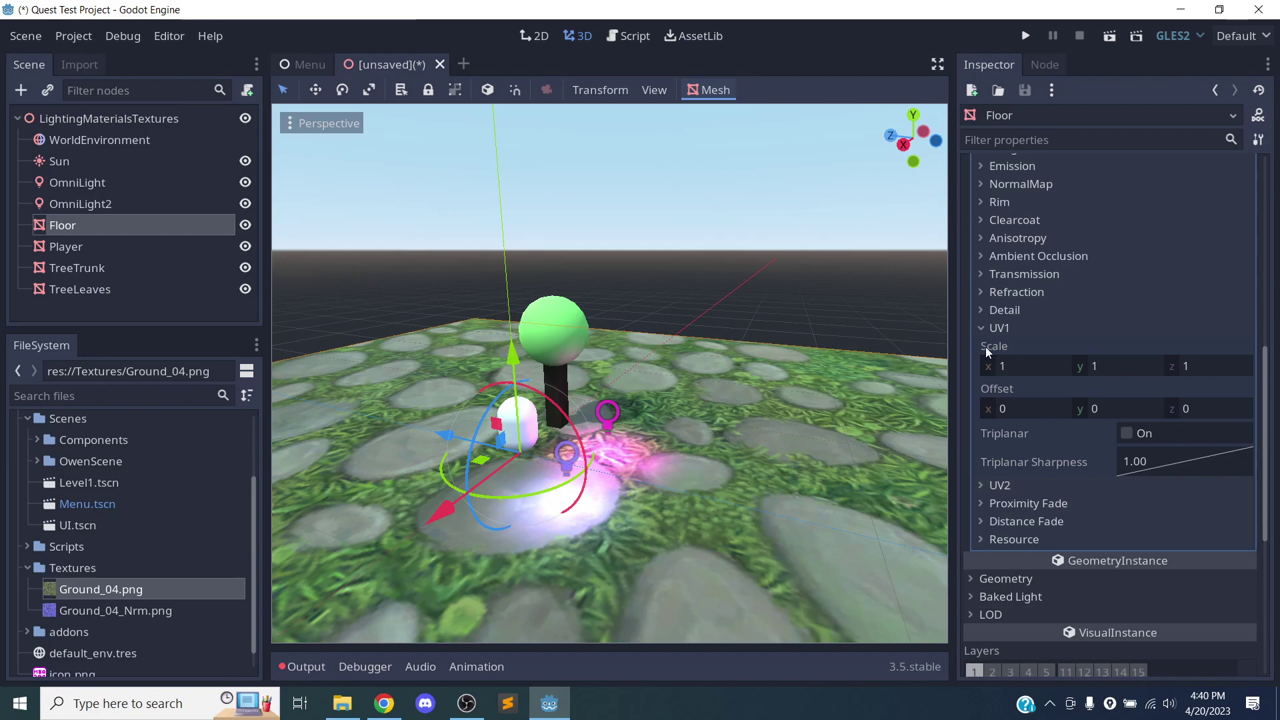
Set the UV1 scale of the Floor's material to 2 on X, Y and Z and check the tiling
click(1036, 363)
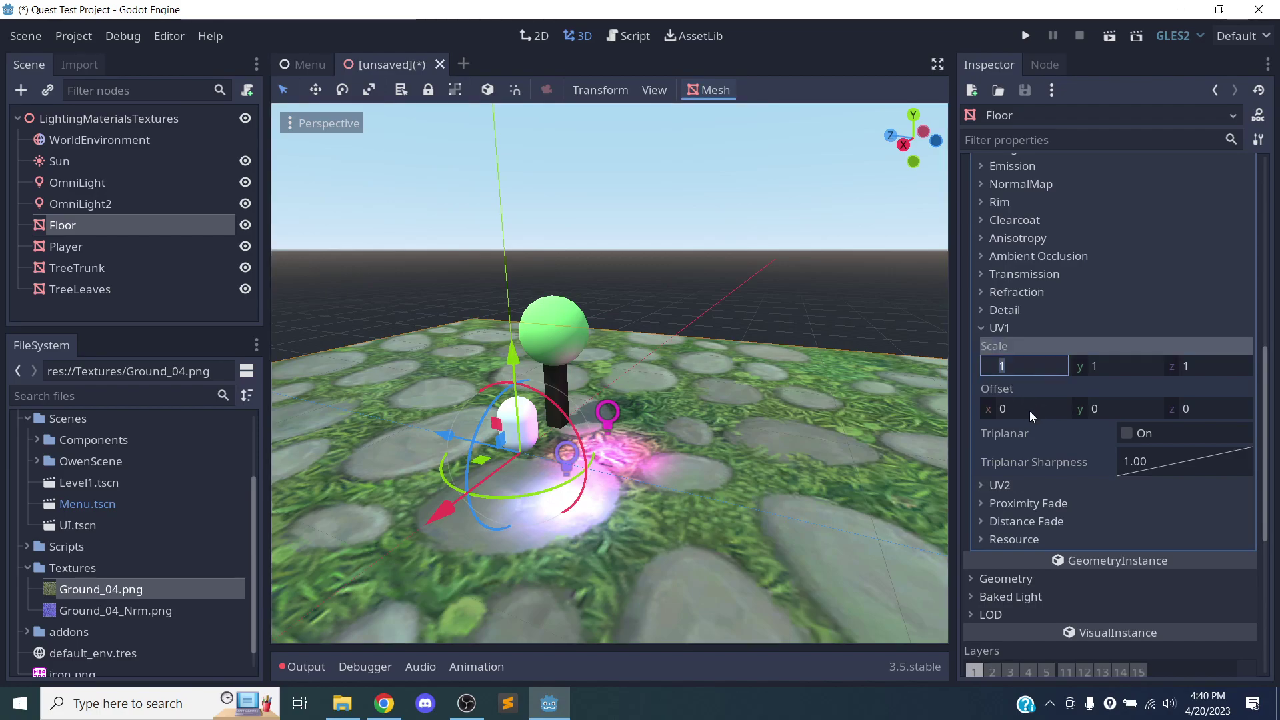
text(2)
click(1158, 367)
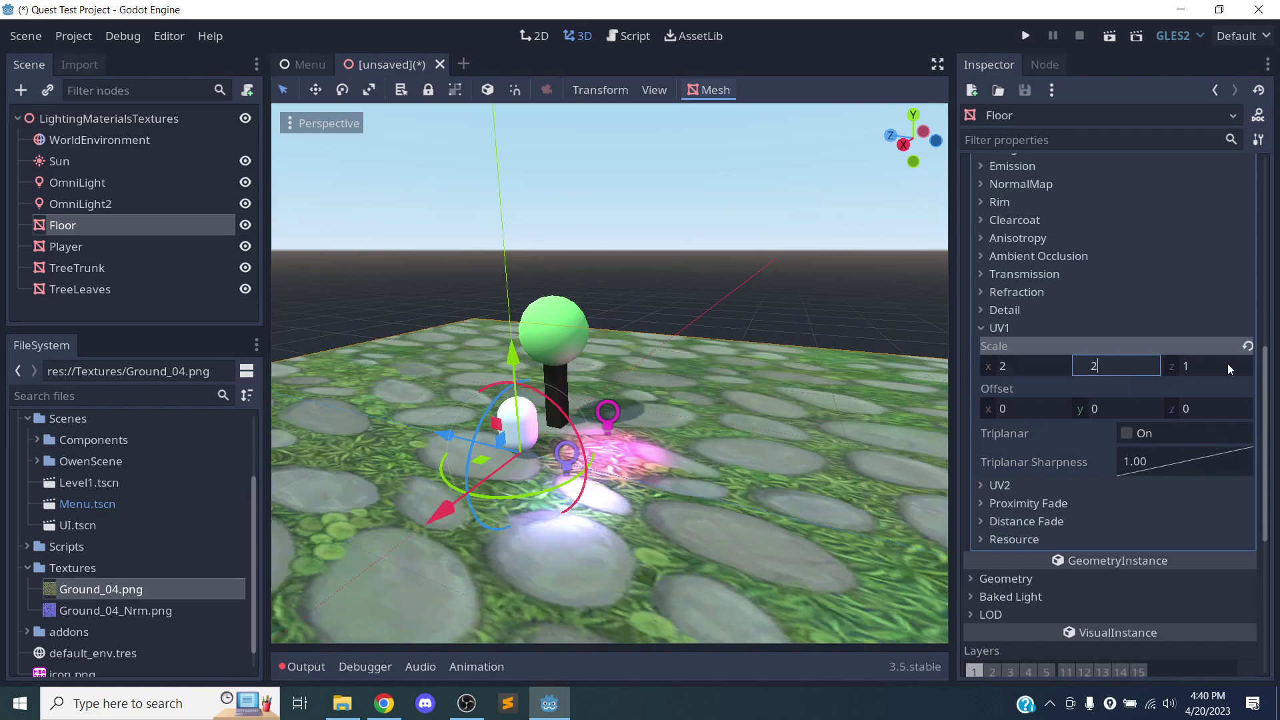
click(1226, 364)
text(2)
middle_drag(656, 346, 742, 370)
scroll(742, 370, down, 2)
scroll(739, 368, up, 2)
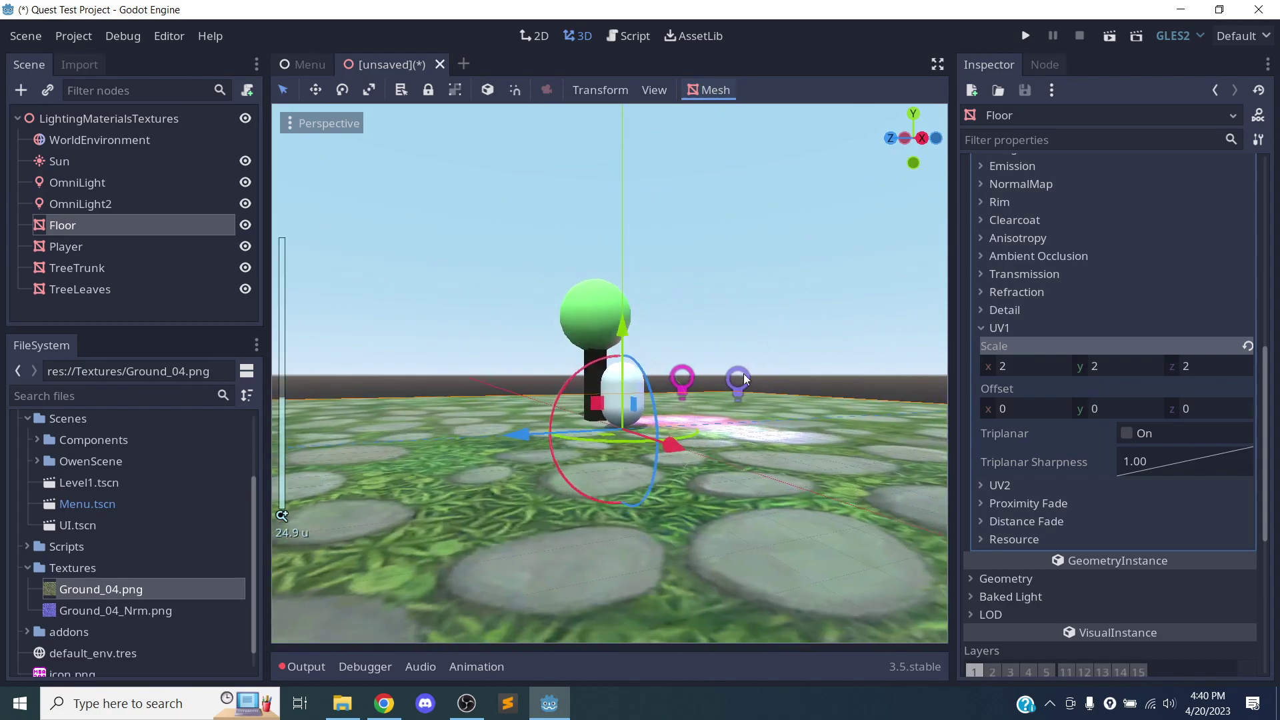
Raise the UV1 scale of the Floor's material to 4 on all three axes and check the stones from several angles
text(4)
click(1121, 373)
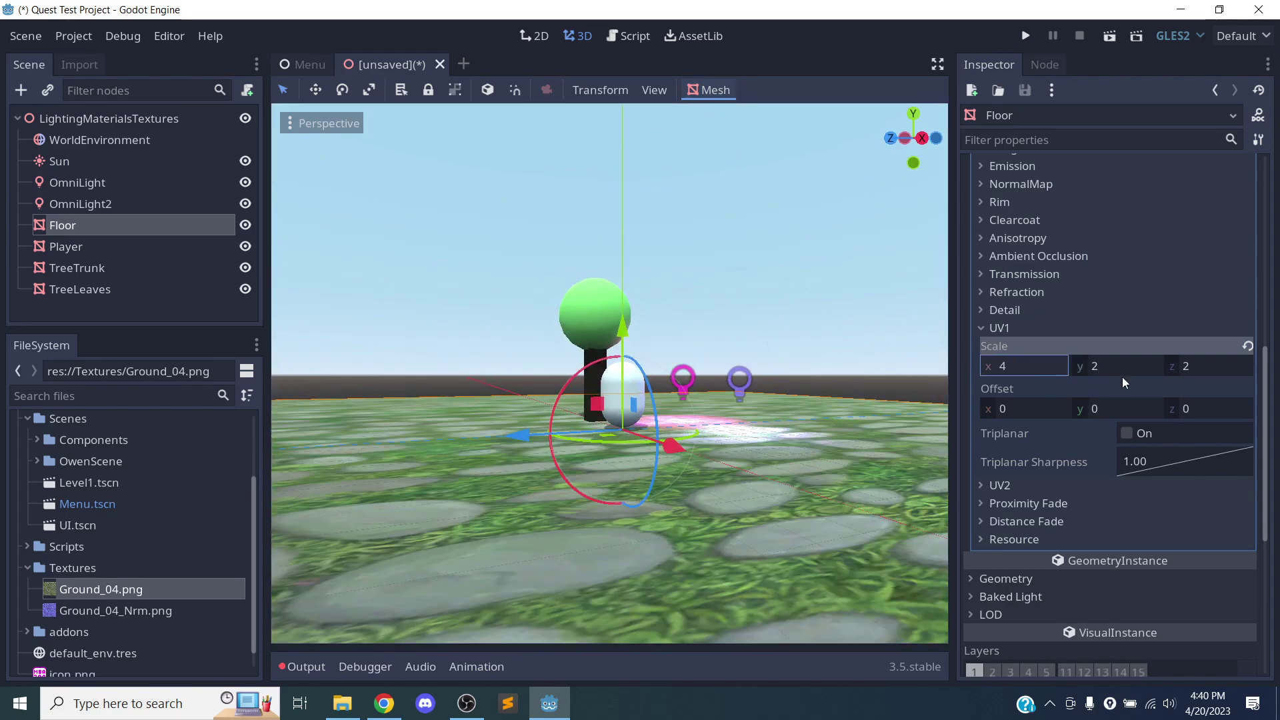
text(4)
click(1225, 364)
middle_drag(700, 506, 544, 577)
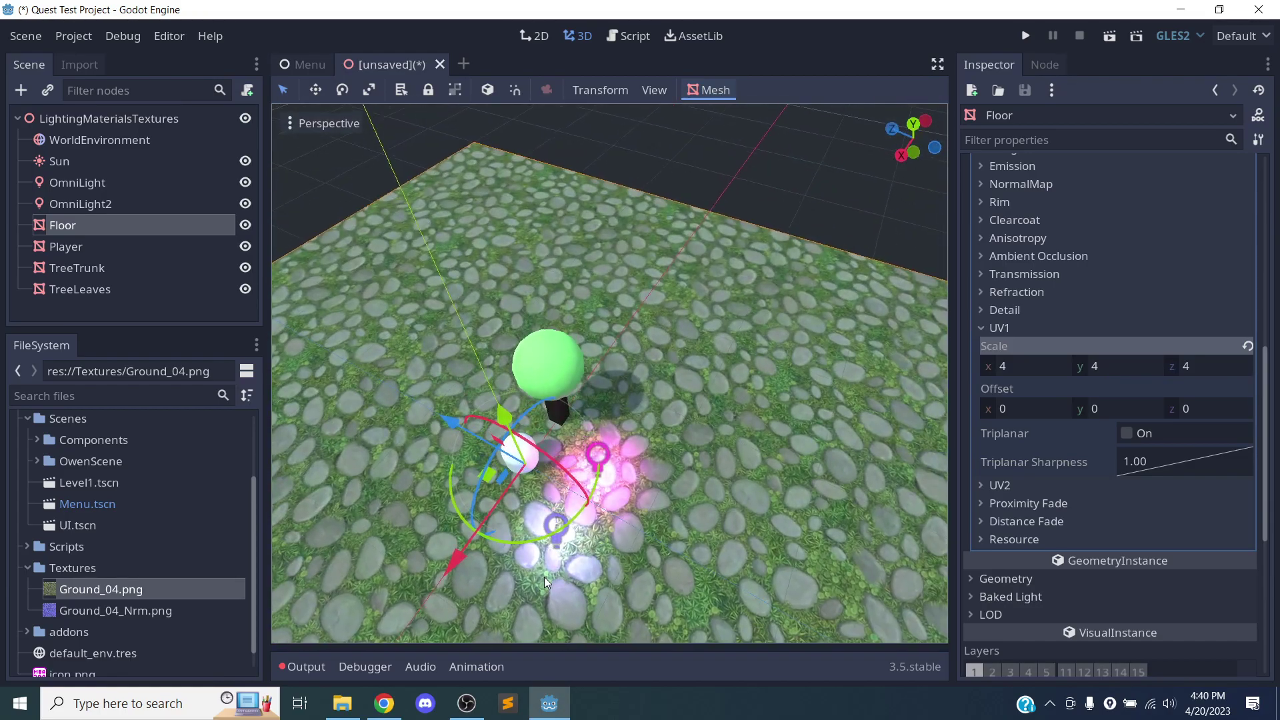
scroll(560, 551, down, 5)
scroll(565, 542, down, 3)
scroll(580, 525, up, 10)
middle_drag(588, 516, 698, 438)
scroll(660, 416, up, 6)
Set the UV1 scale of the Floor's material to 8 on X, Y and Z and check the tiling around the tree
click(1014, 359)
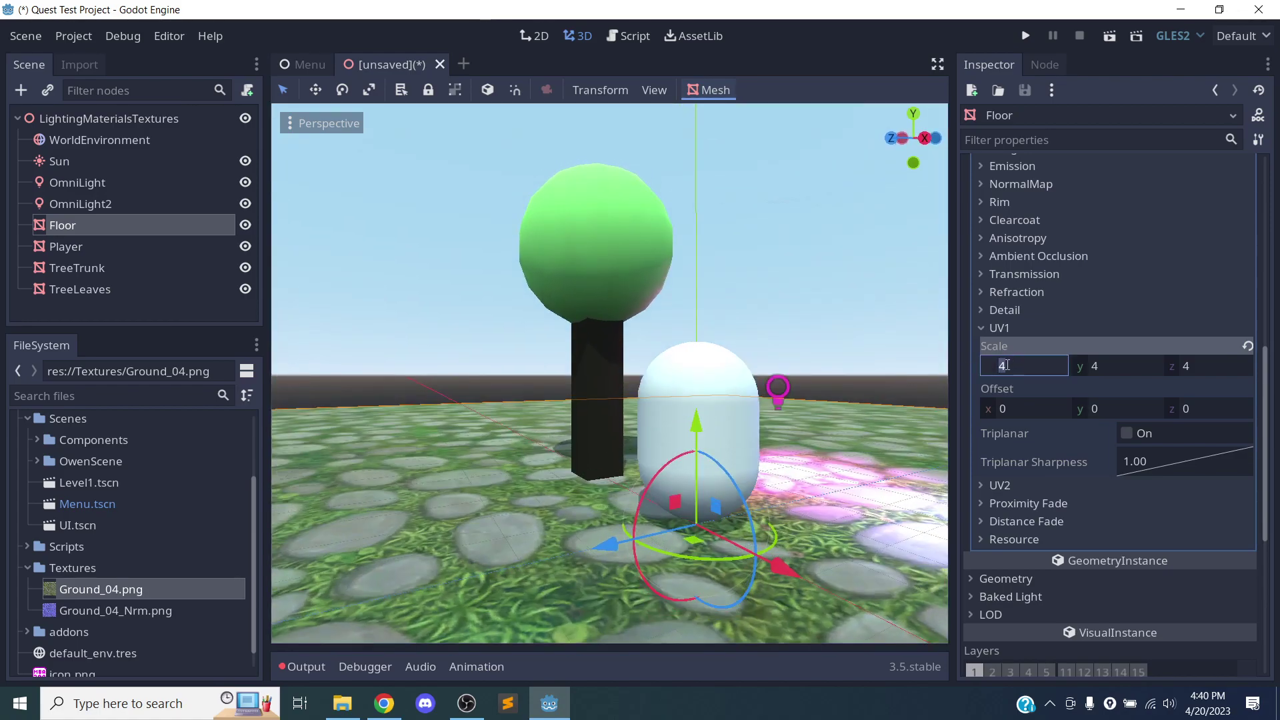
click(1118, 367)
text(8)
click(1189, 360)
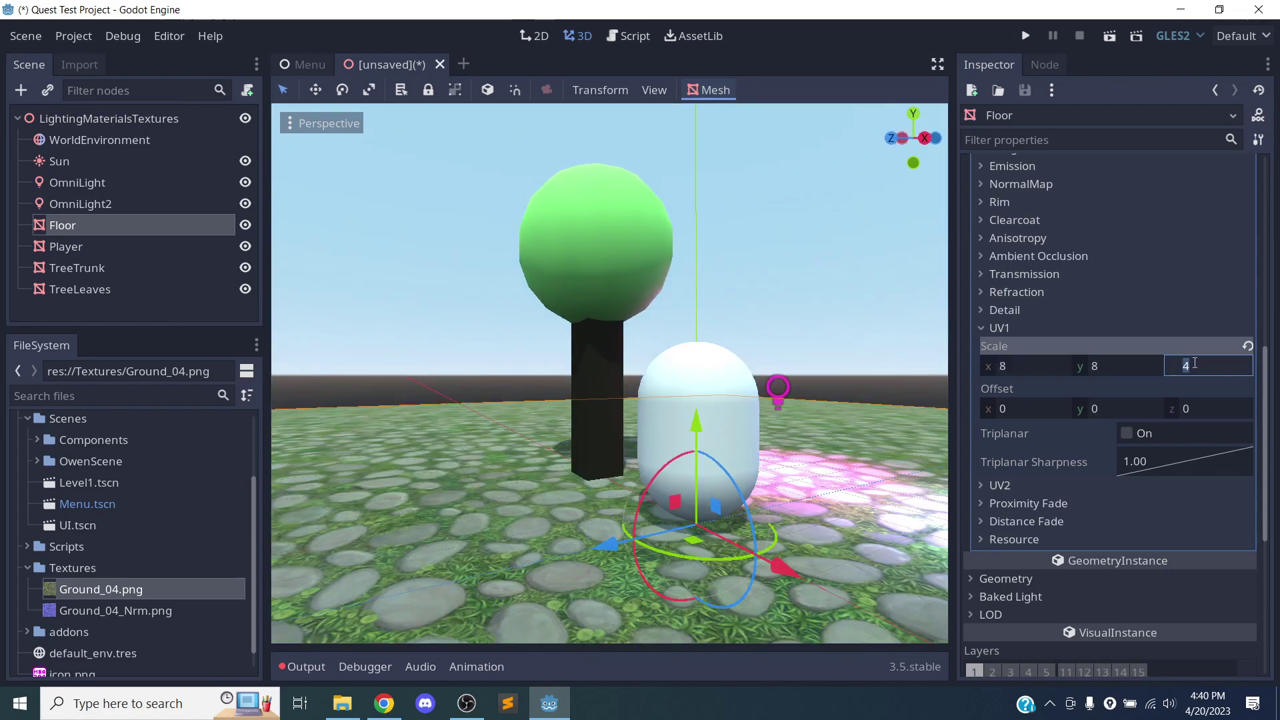
text(8)
middle_drag(774, 473, 547, 481)
scroll(546, 482, down, 8)
scroll(655, 466, up, 5)
middle_drag(655, 467, 628, 368)
scroll(629, 462, up, 5)
middle_drag(647, 524, 711, 450)
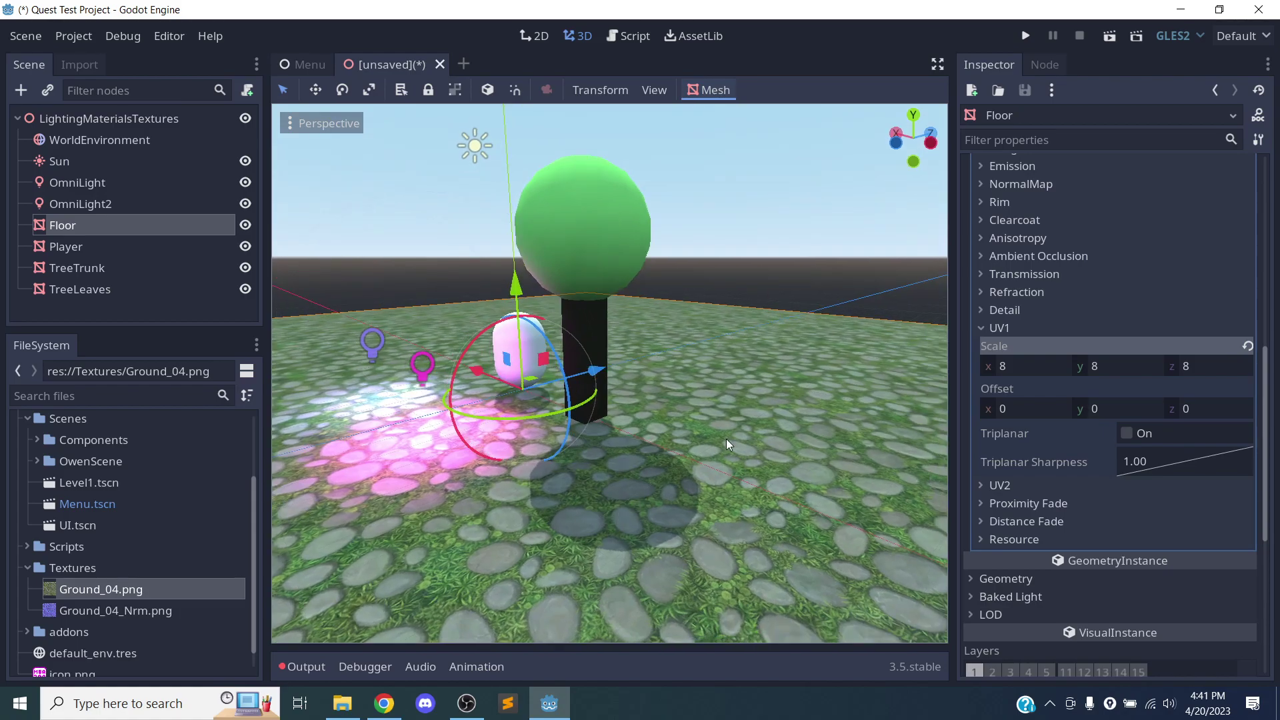
Enable NormalMap on the Floor's material and assign Ground_04_Nrm.png as the normal map texture
click(1083, 328)
scroll(1085, 332, down, 3)
scroll(1088, 326, up, 3)
scroll(1089, 318, up, 3)
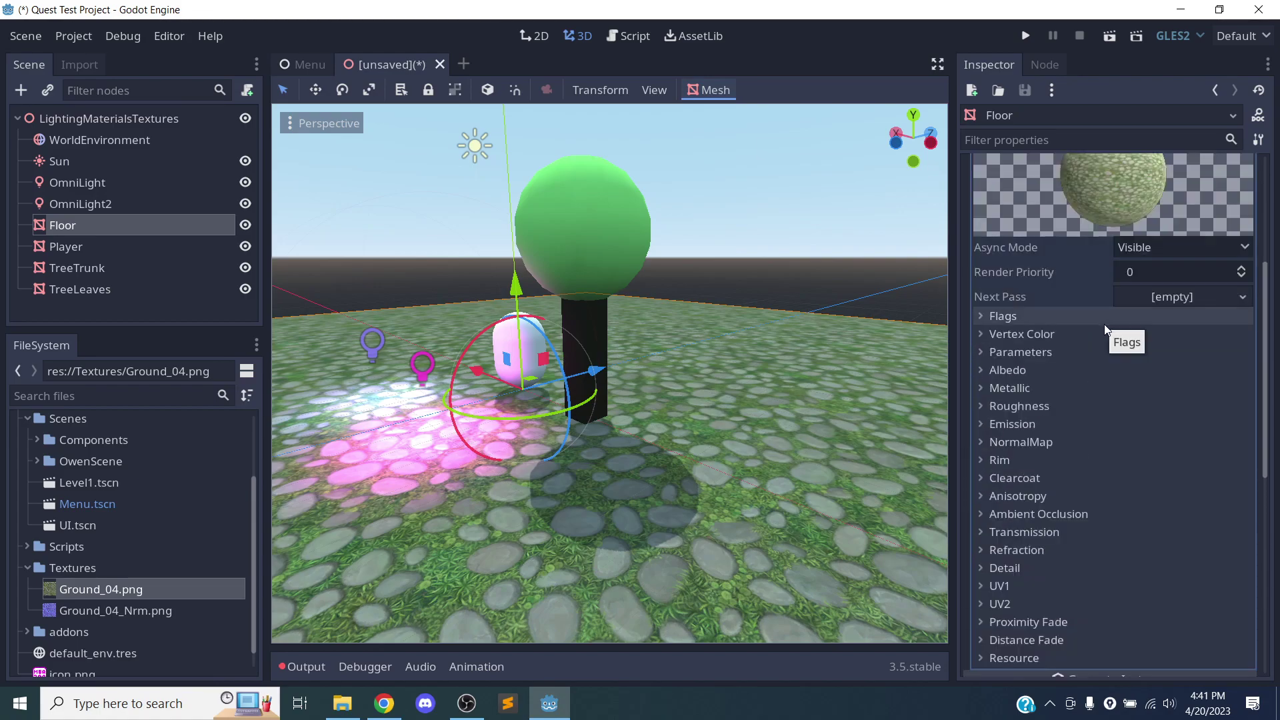
scroll(1103, 323, down, 2)
middle_drag(790, 441, 670, 496)
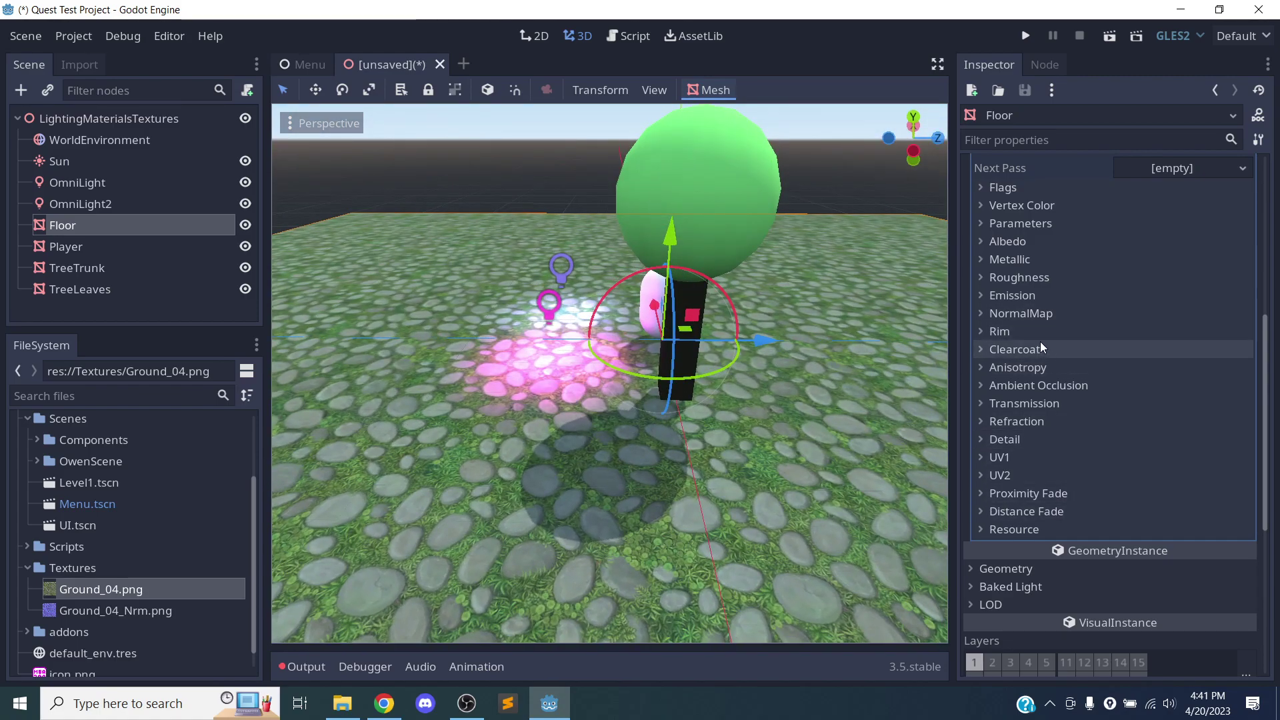
click(1046, 314)
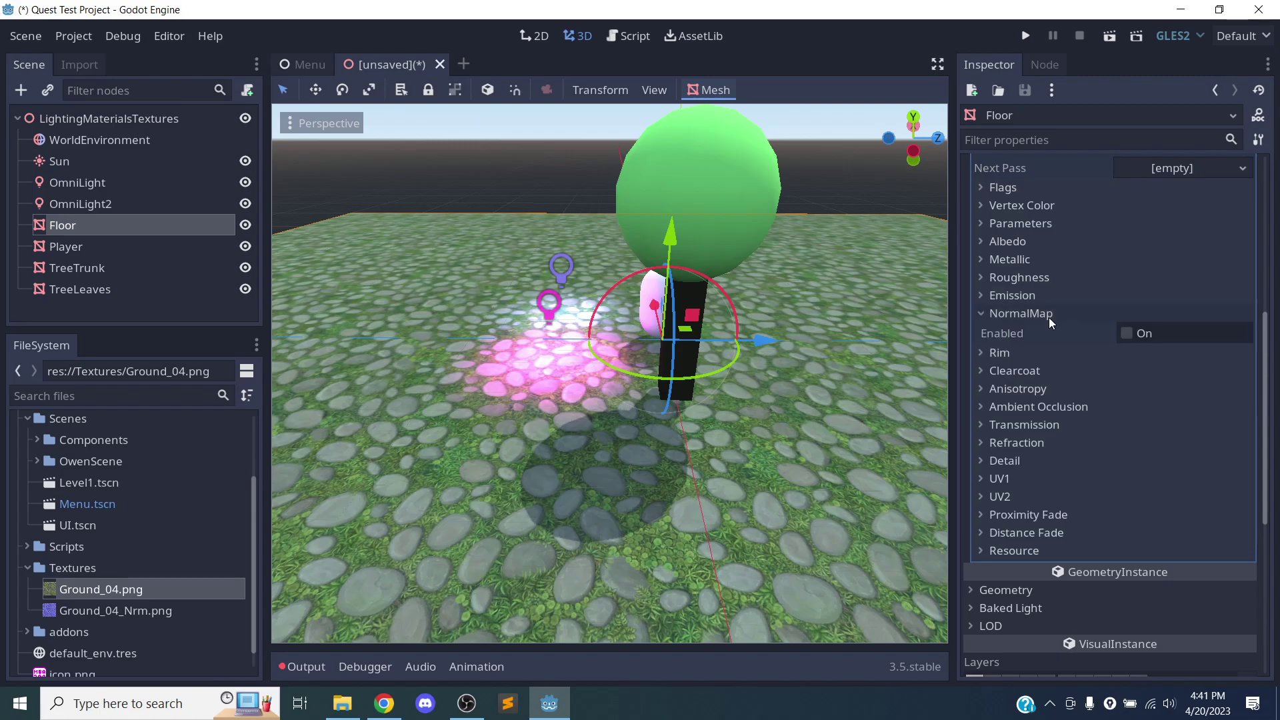
click(1130, 332)
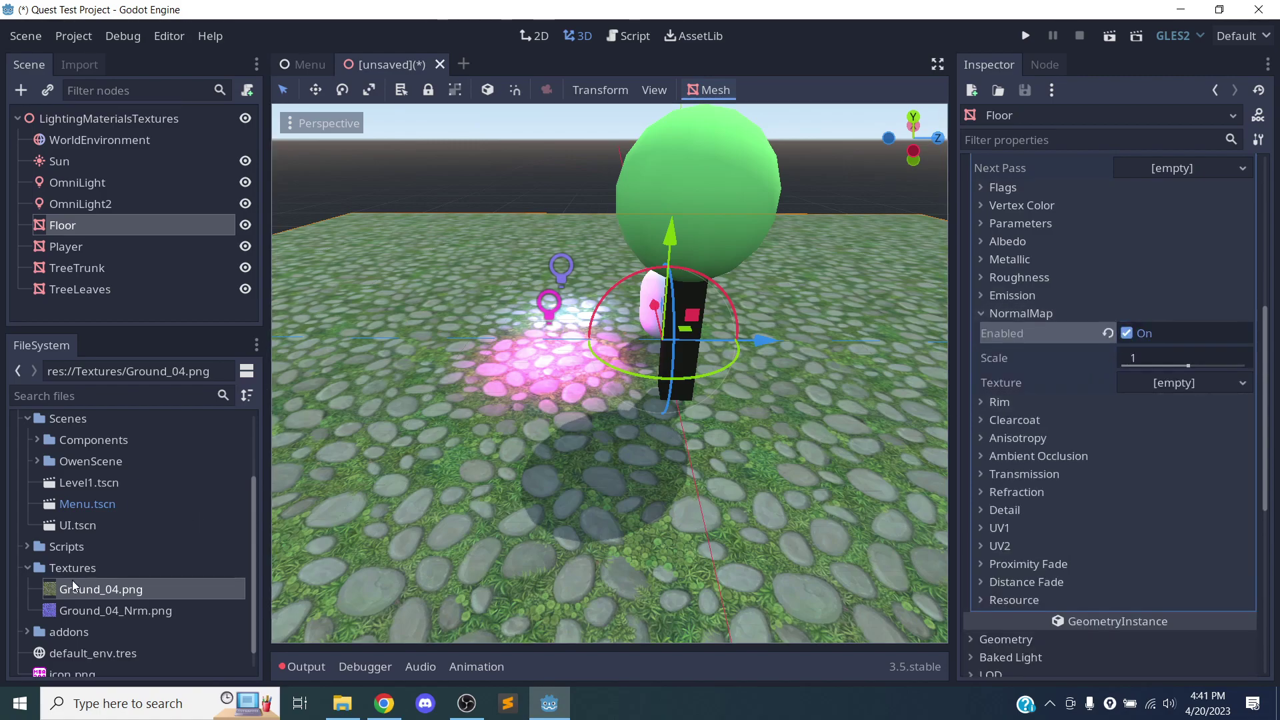
drag(70, 609, 1187, 380)
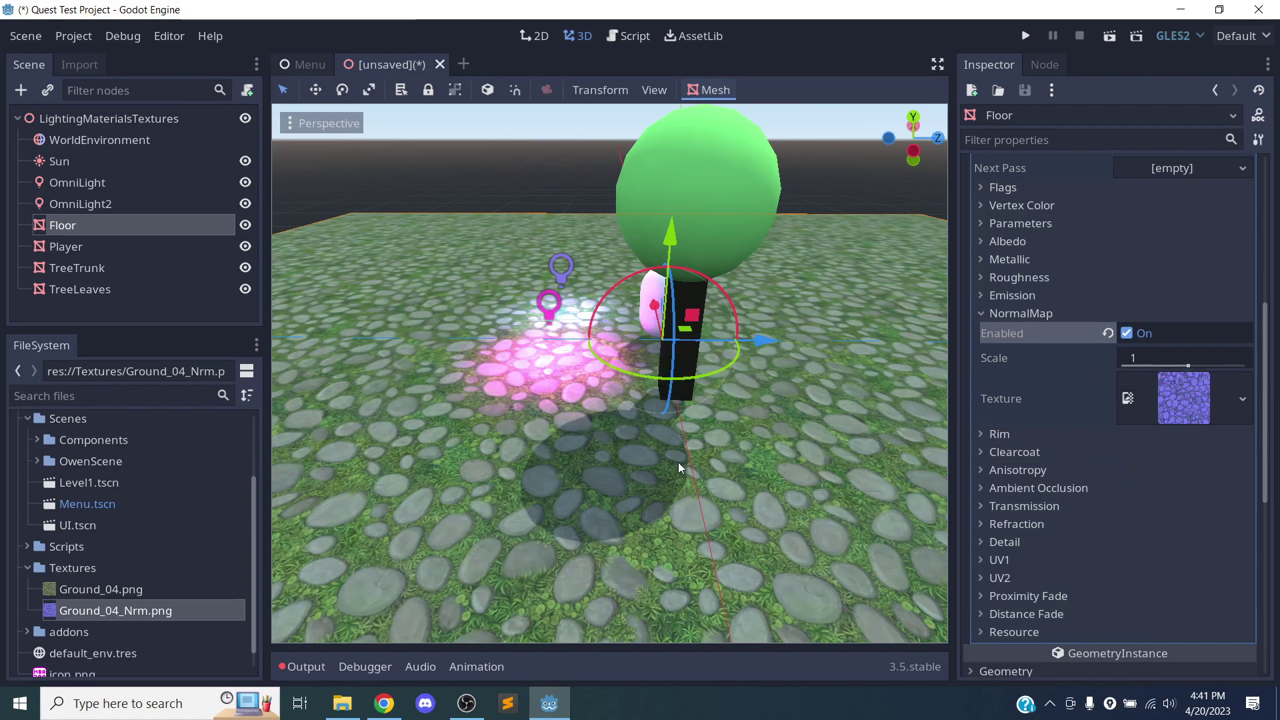
Examine the effect of the normal map on the floor's stones, both around the tree and close up on open ground
scroll(686, 459, up, 5)
middle_drag(694, 462, 496, 392)
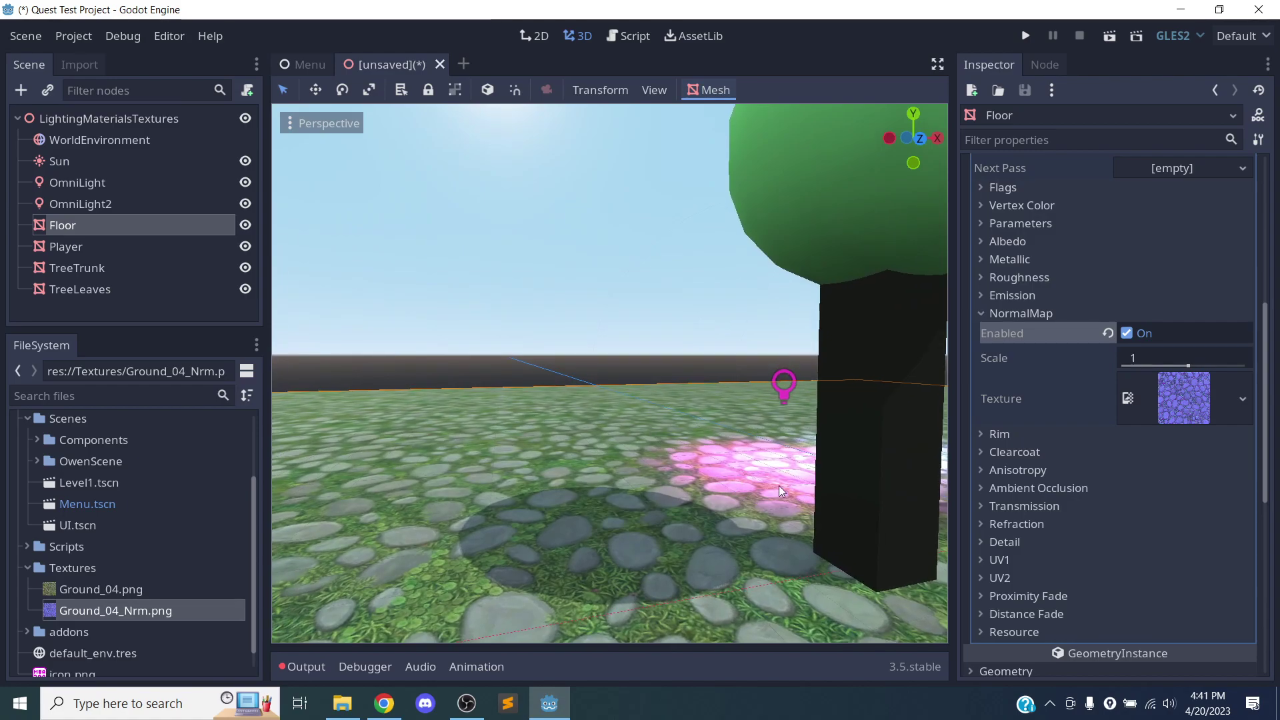
scroll(781, 488, up, 2)
scroll(785, 490, down, 4)
middle_drag(786, 491, 544, 523)
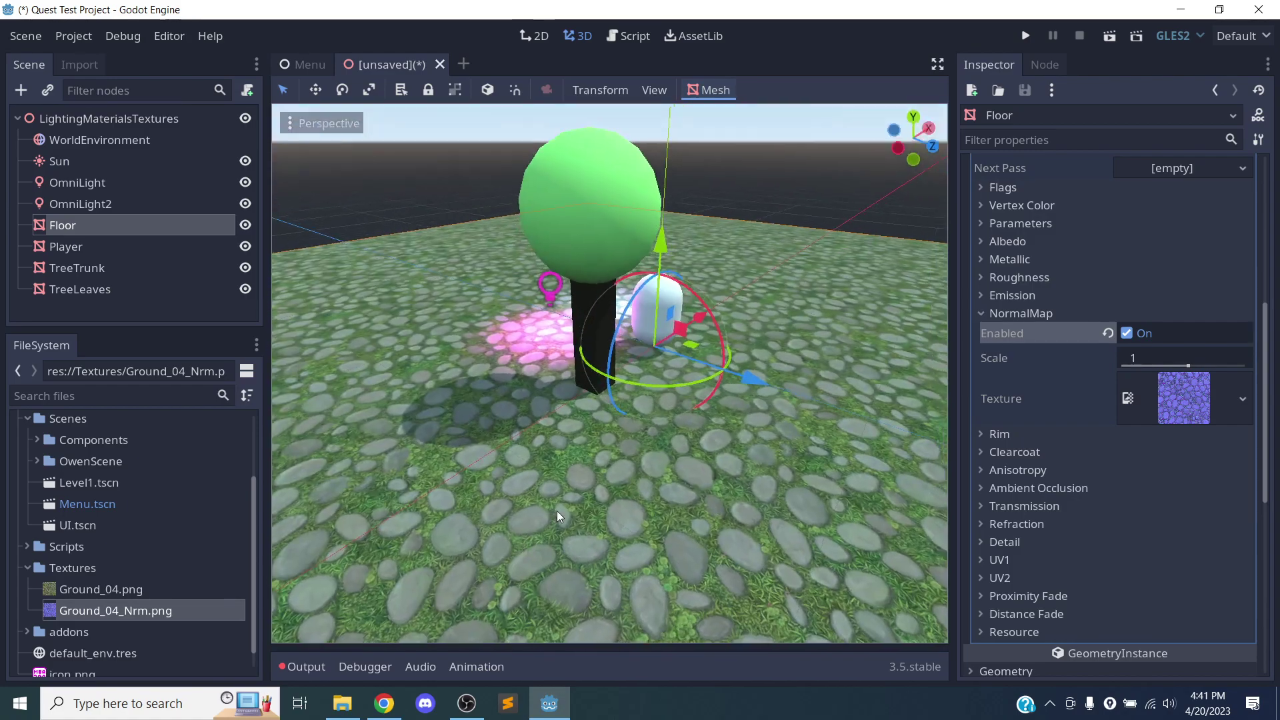
scroll(667, 473, down, 5)
shift+middle_drag(767, 438, 433, 544)
scroll(718, 506, up, 5)
scroll(711, 498, up, 10)
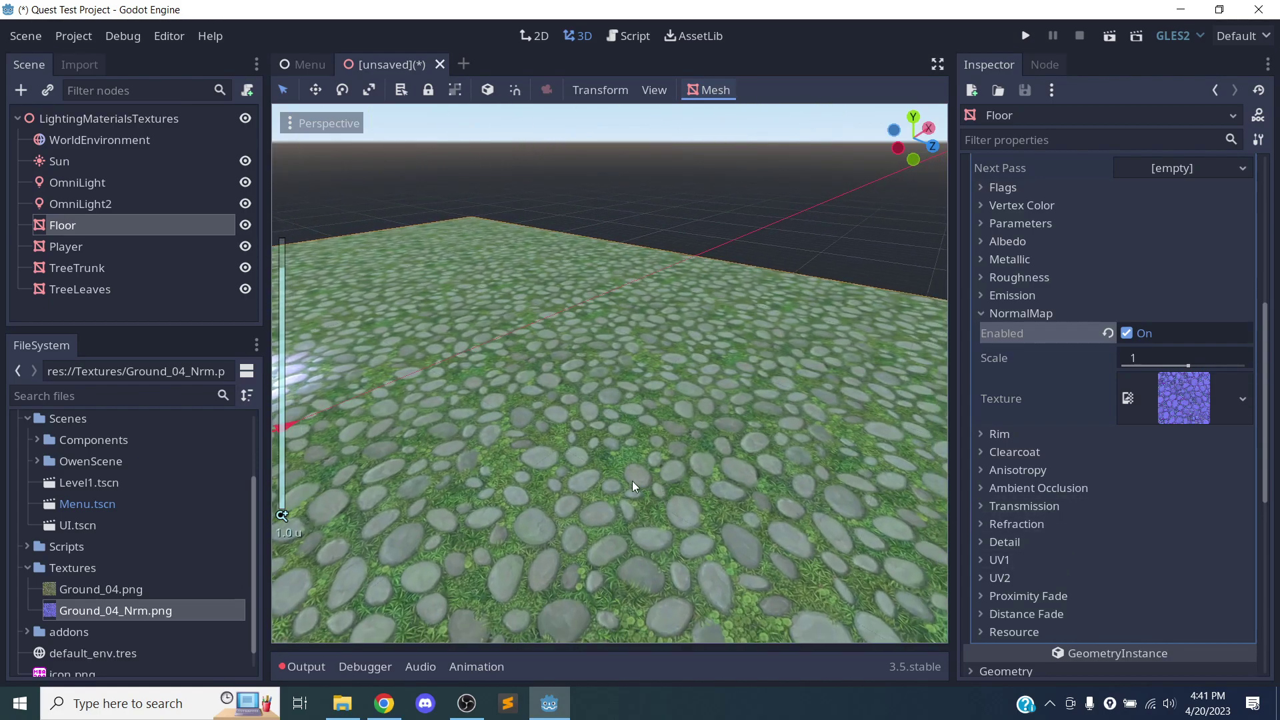
mouse_move(544, 440)
middle_down()
mouse_move(574, 430)
mouse_move(535, 507)
mouse_move(461, 533)
mouse_move(438, 518)
mouse_move(474, 477)
mouse_move(557, 437)
middle_up()
scroll(537, 434, down, 2)
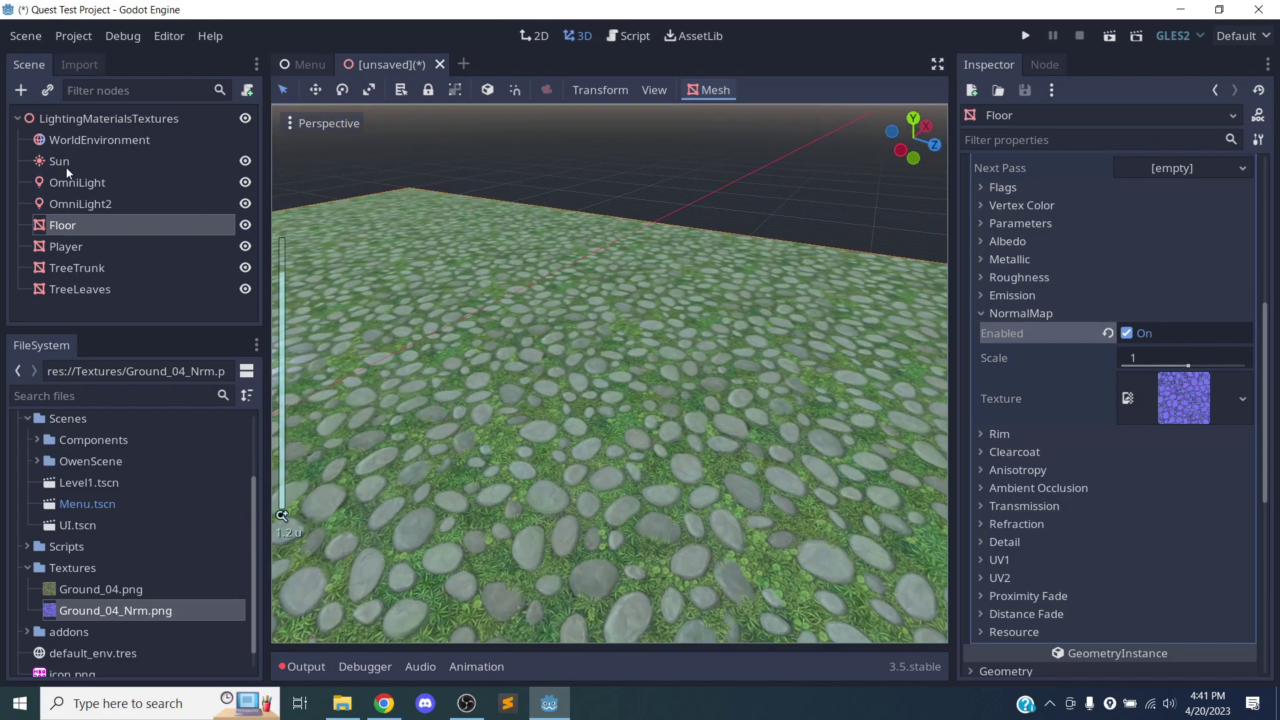
click(674, 372)
key(f)
scroll(674, 396, up, 3)
scroll(674, 396, down, 6)
scroll(676, 400, down, 15)
shift+middle_drag(725, 414, 501, 509)
scroll(558, 473, up, 13)
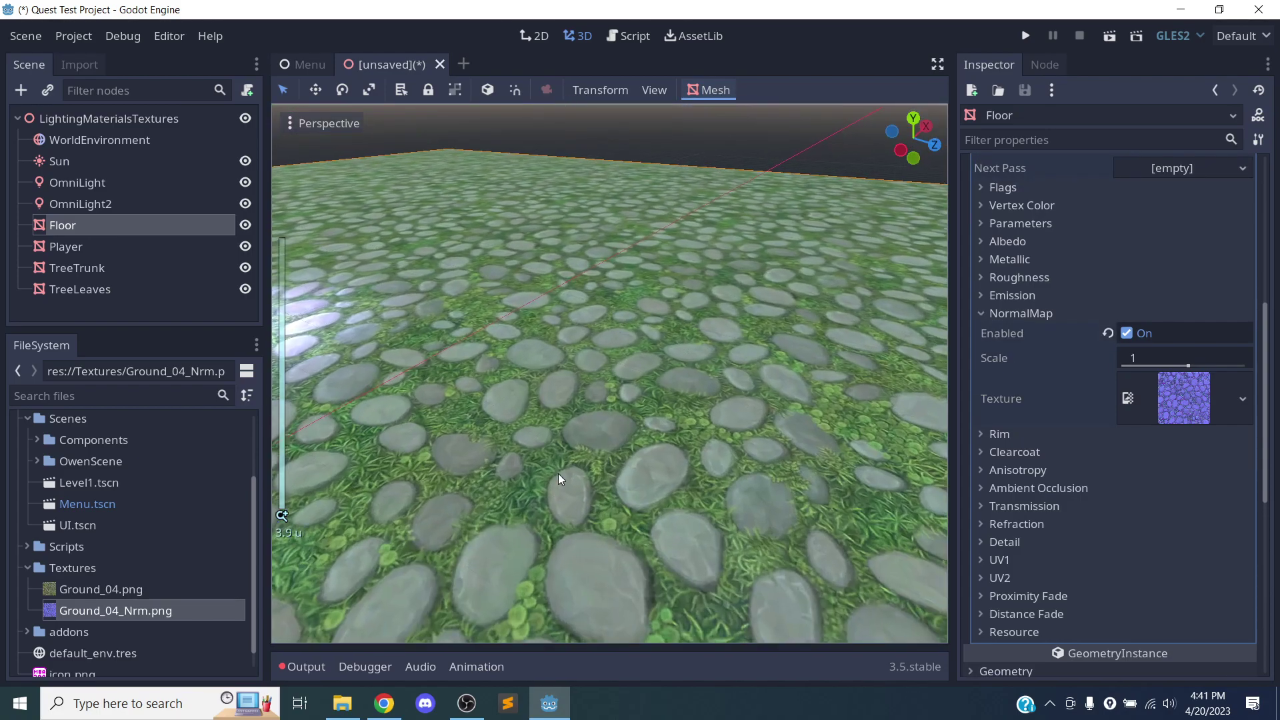
scroll(583, 439, up, 6)
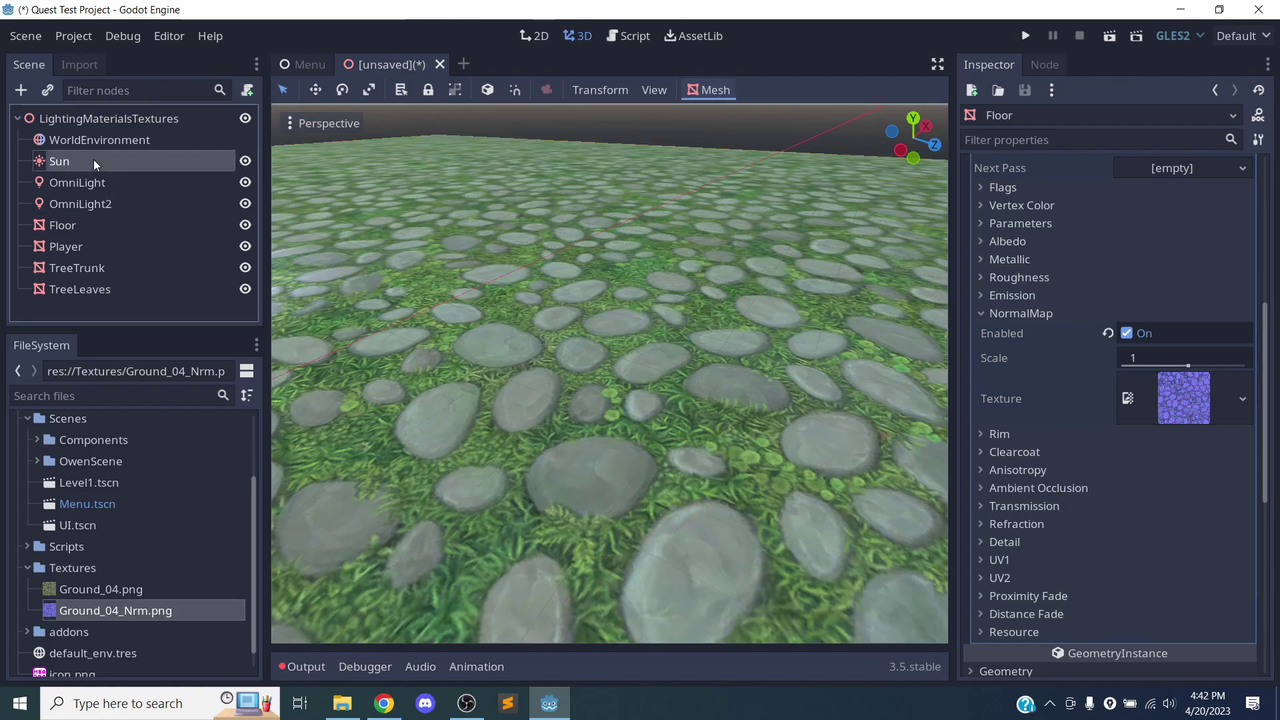
Inspect the rotation values in the Sun's Transform properties and view the whole floor from a distance
click(94, 160)
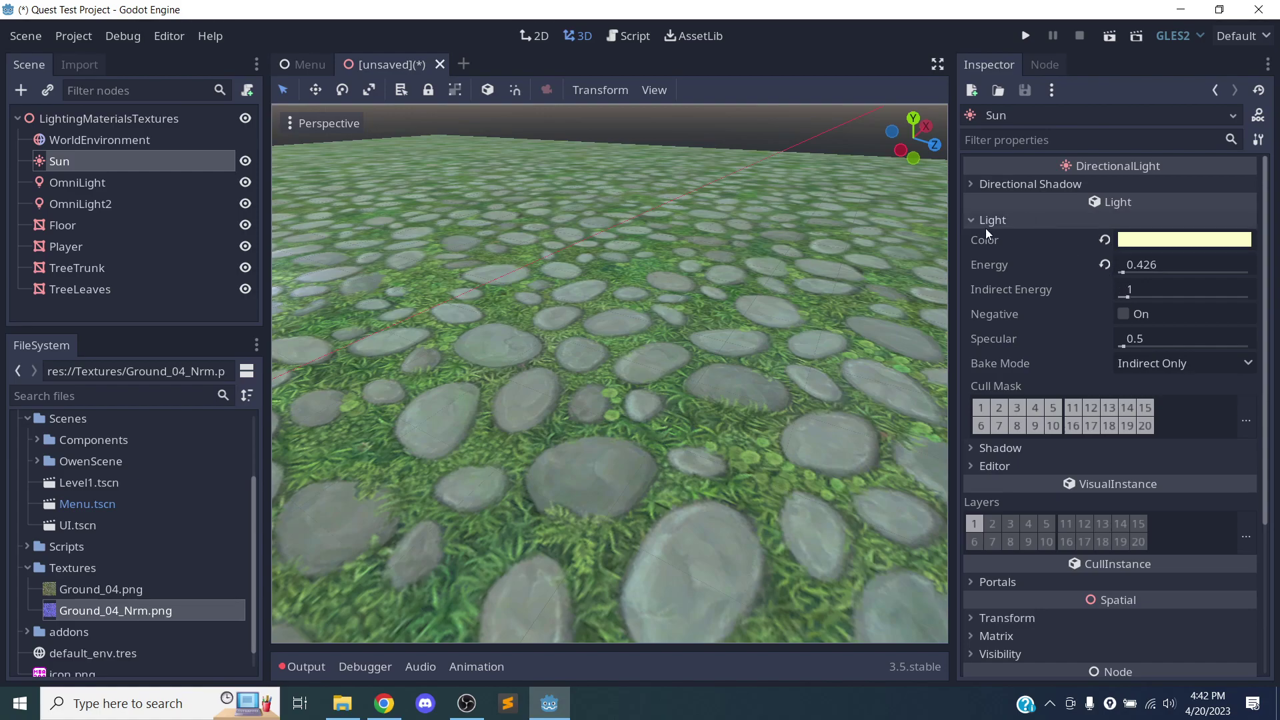
click(1006, 215)
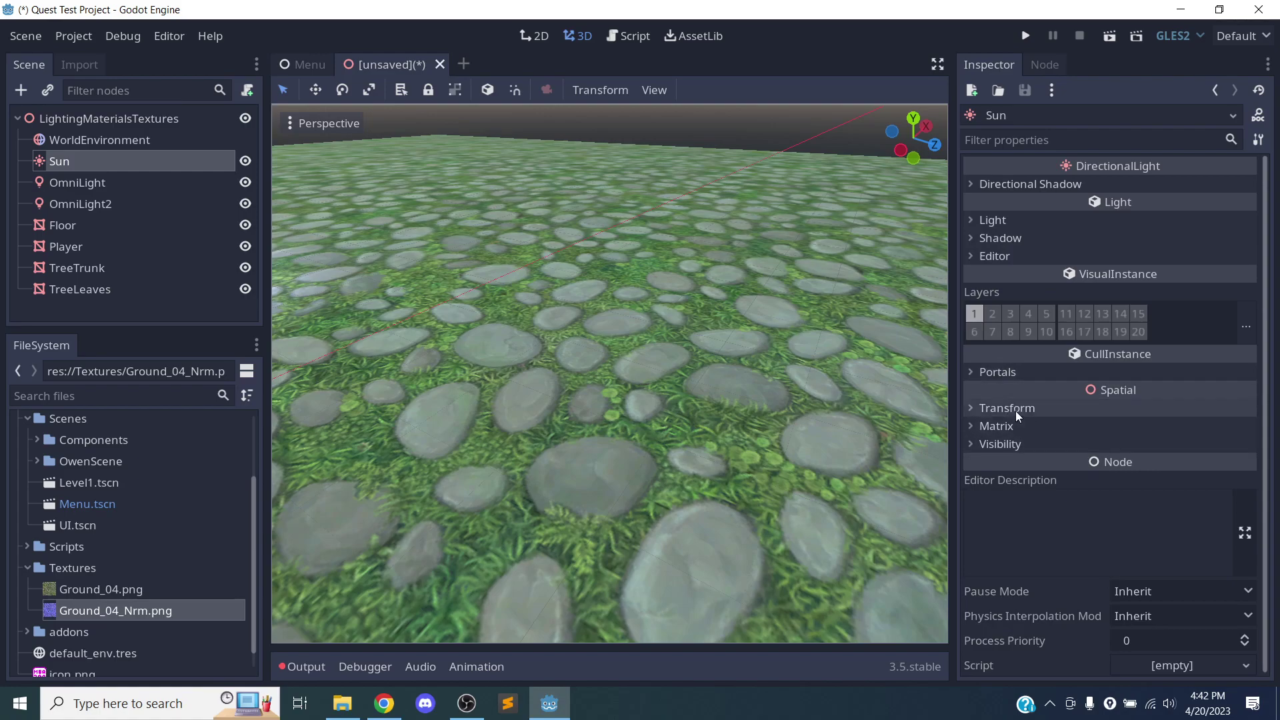
click(1008, 410)
drag(982, 489, 1010, 489)
click(1128, 485)
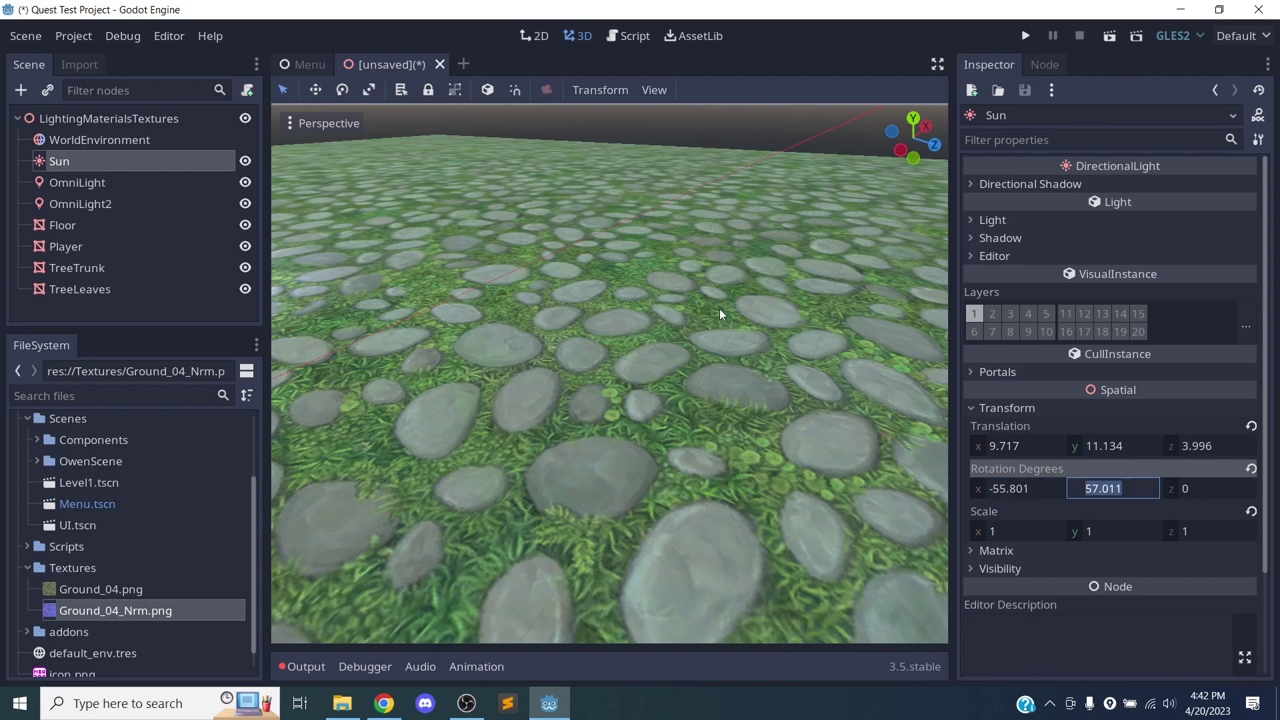
click(701, 309)
scroll(699, 311, down, 8)
scroll(699, 310, down, 20)
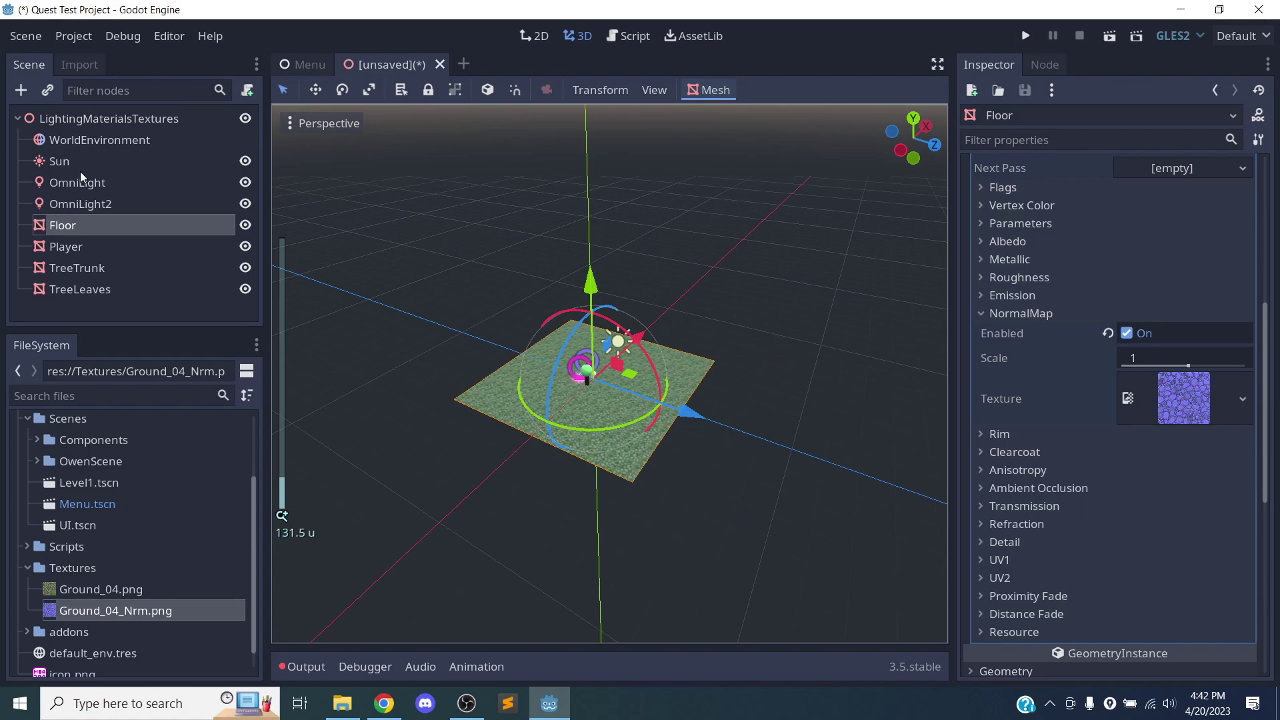
Lower the Sun to about 2.6 units above the floor and rotate it to about -136.9 degrees around Y
click(63, 163)
drag(622, 241, 623, 270)
scroll(605, 377, up, 8)
key(f)
scroll(634, 401, down, 13)
scroll(634, 401, up, 20)
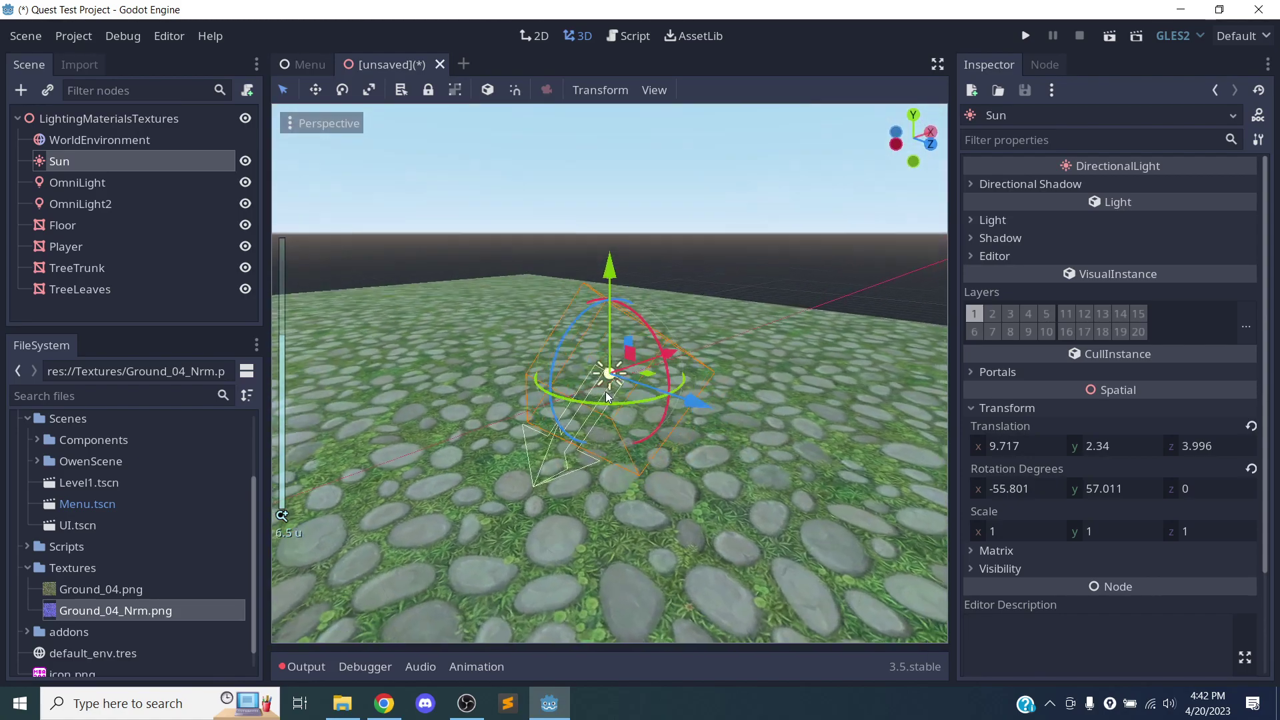
drag(614, 403, 664, 374)
middle_drag(507, 473, 611, 510)
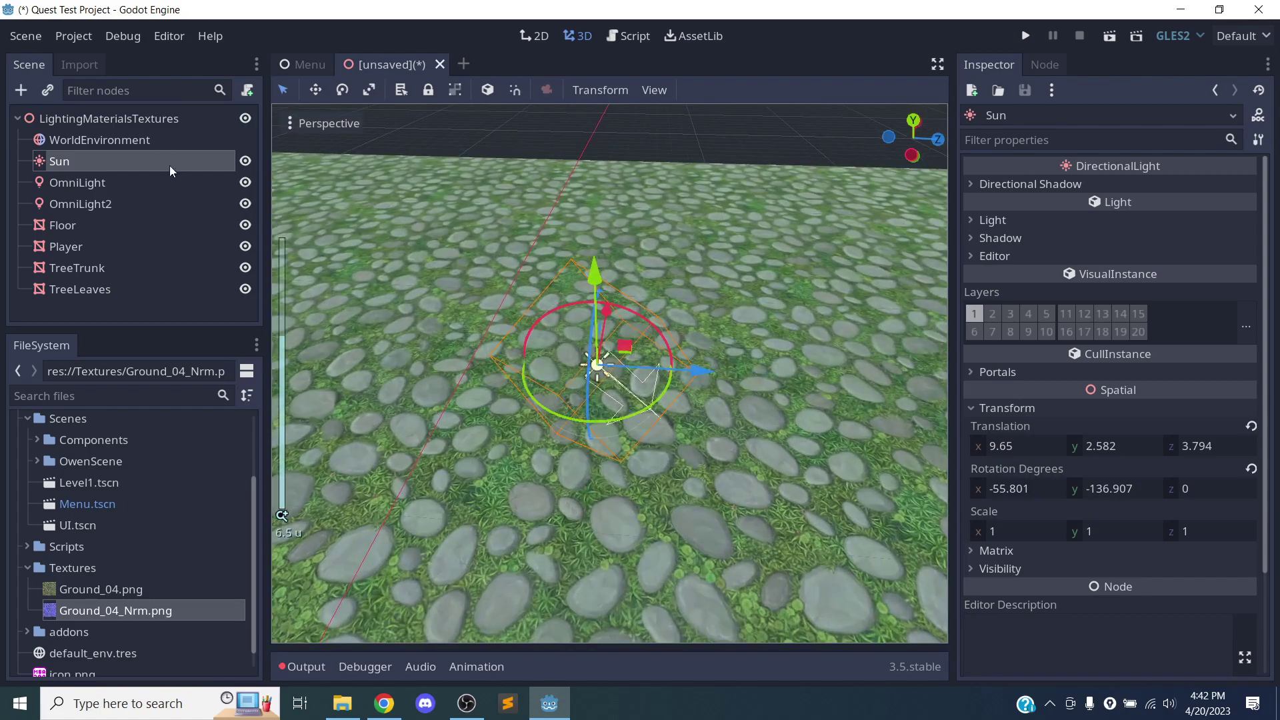
Set the background energy of the WorldEnvironment to 0
click(171, 139)
click(1053, 210)
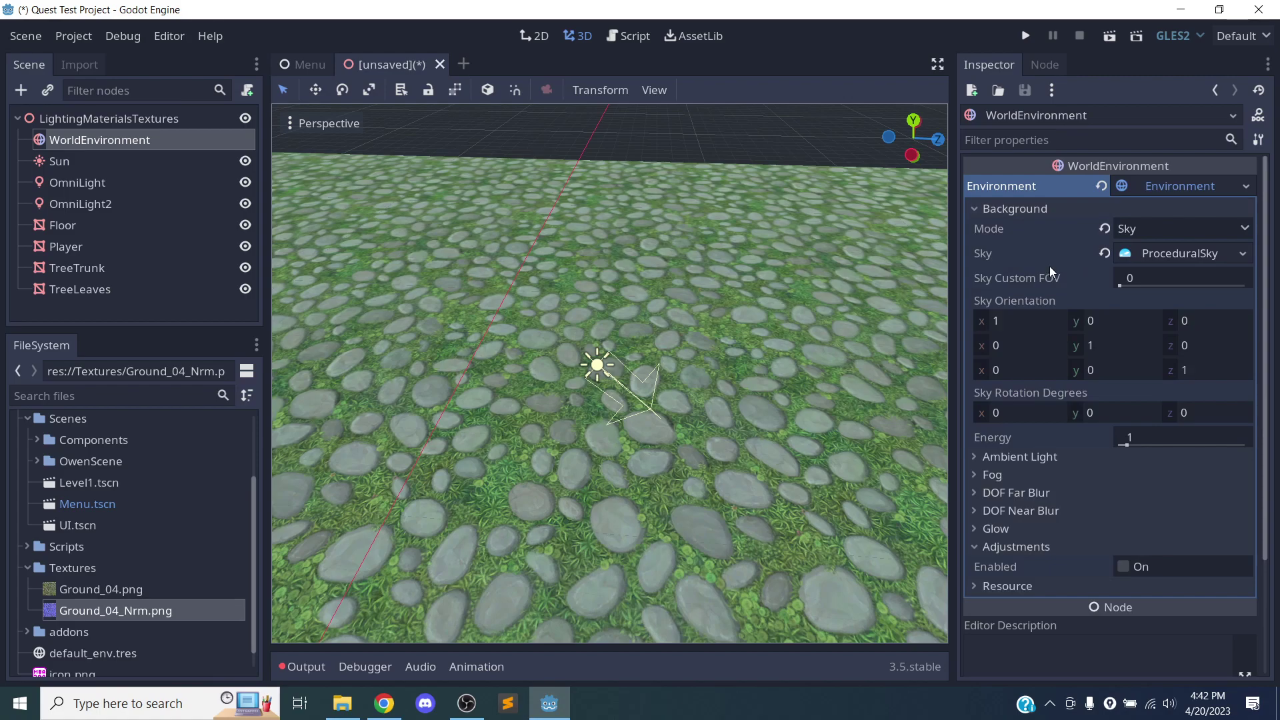
drag(1118, 433, 1094, 434)
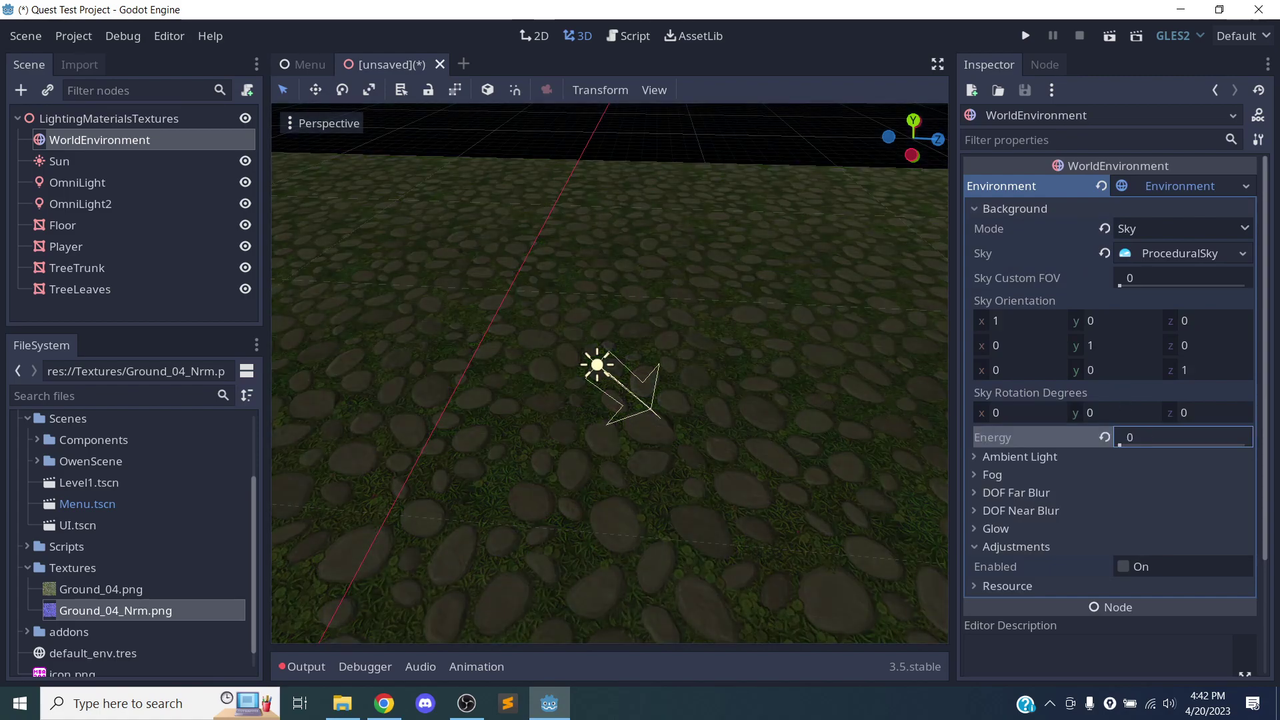
Rotate the Sun to about 80.9 degrees around Y, viewed from low above the floor
middle_drag(691, 420, 673, 363)
click(71, 160)
scroll(661, 417, up, 3)
drag(610, 369, 418, 395)
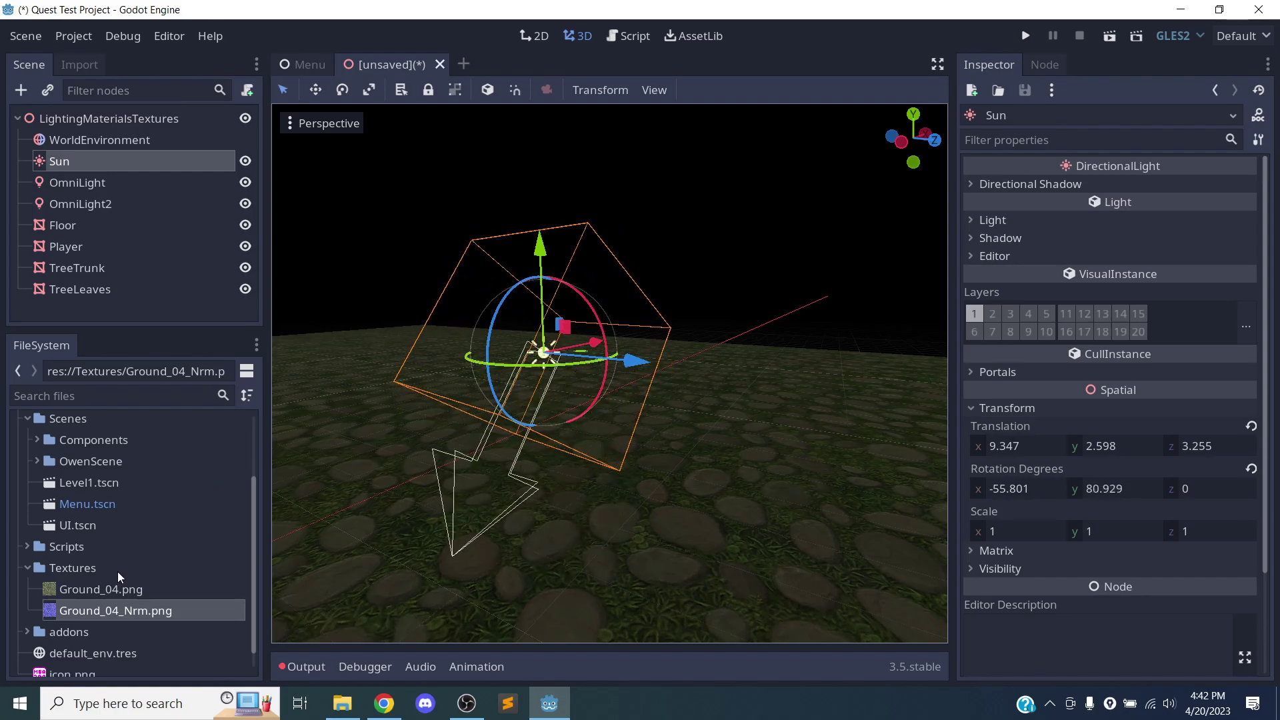
Exaggerate the Floor material's normal map by raising its scale to about 8.09
click(89, 221)
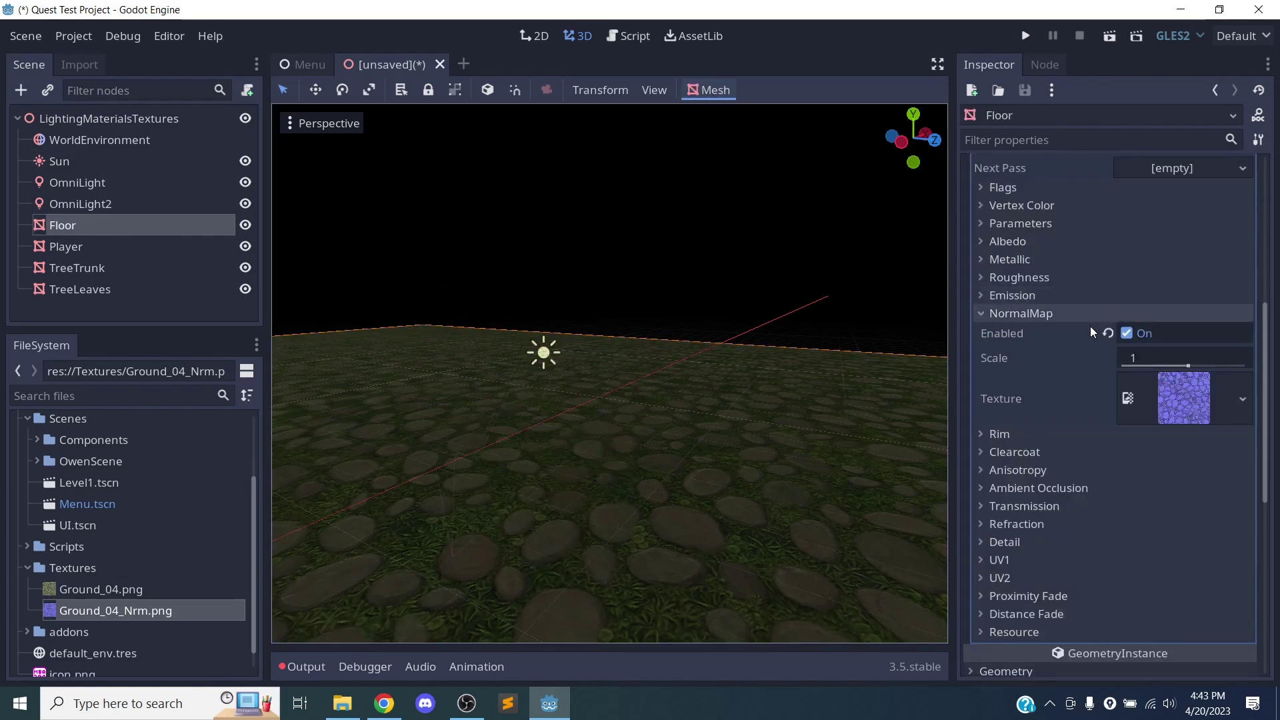
drag(1187, 371, 1215, 360)
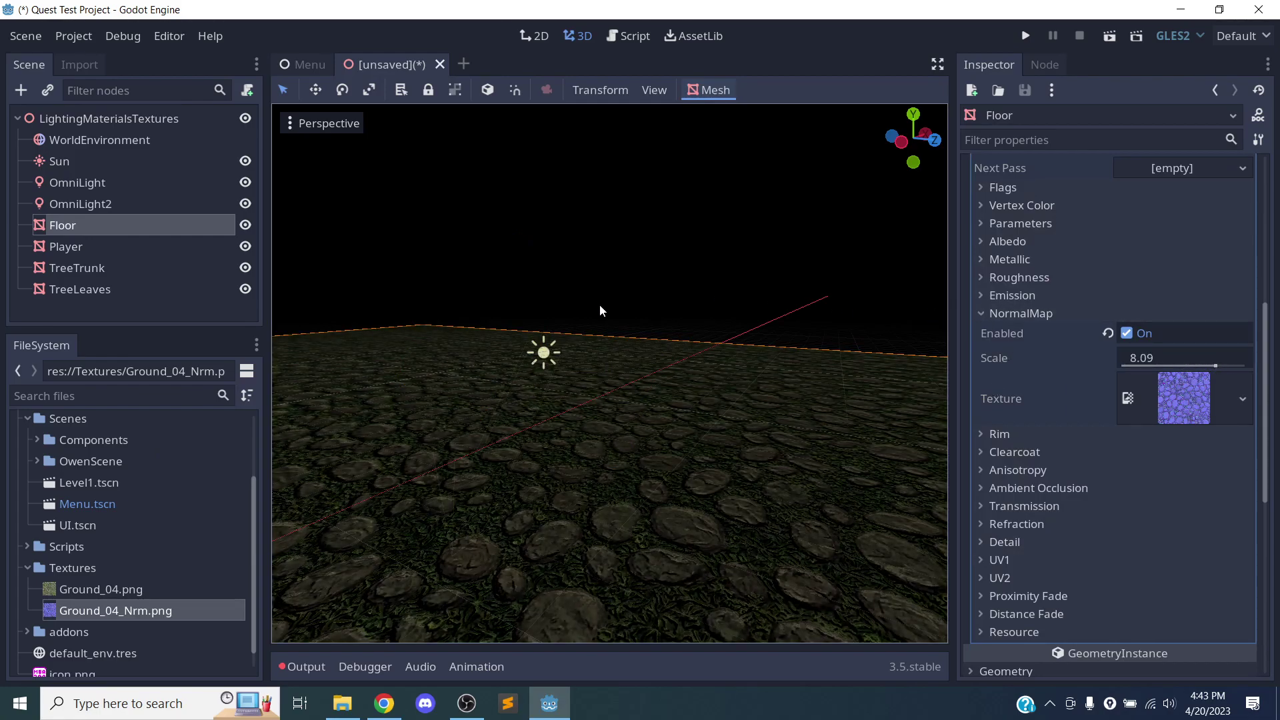
Rotate the Sun around several axes to about -43.8, -57.7, 56.6 degrees and shift it to about X 9.23, Z 3.48
click(80, 158)
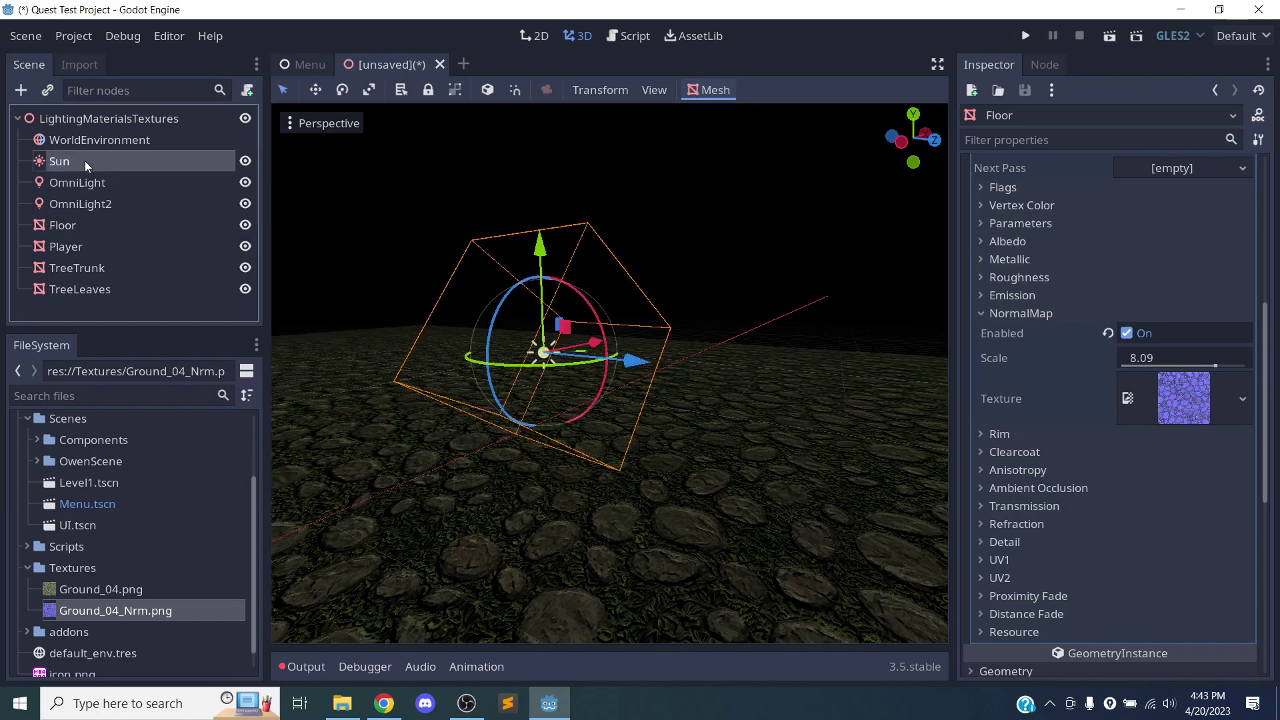
drag(525, 371, 481, 366)
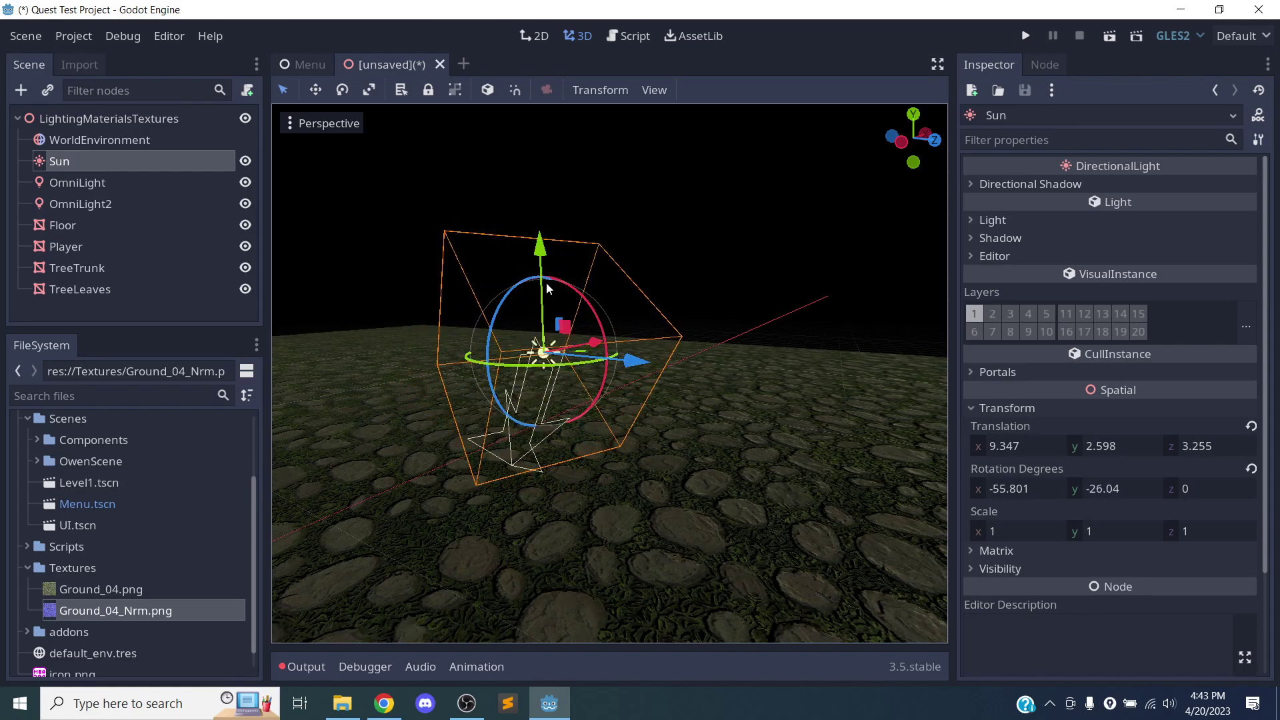
drag(568, 292, 556, 365)
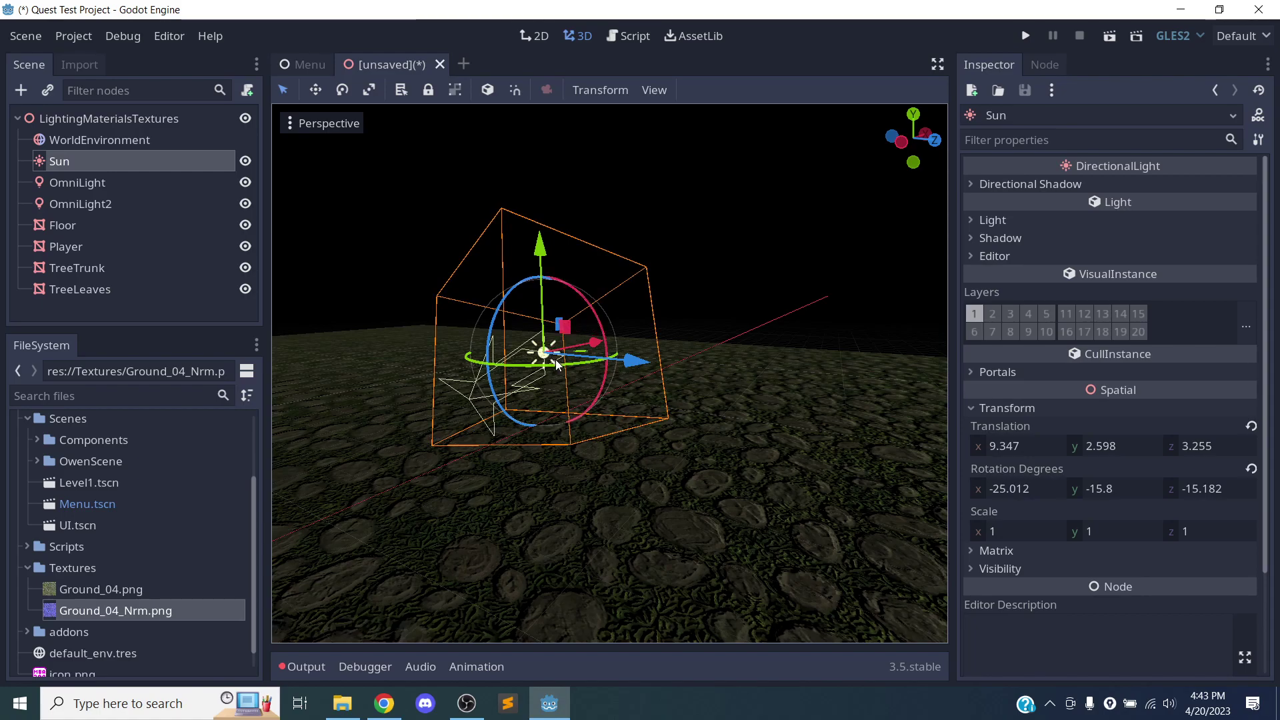
drag(603, 328, 502, 288)
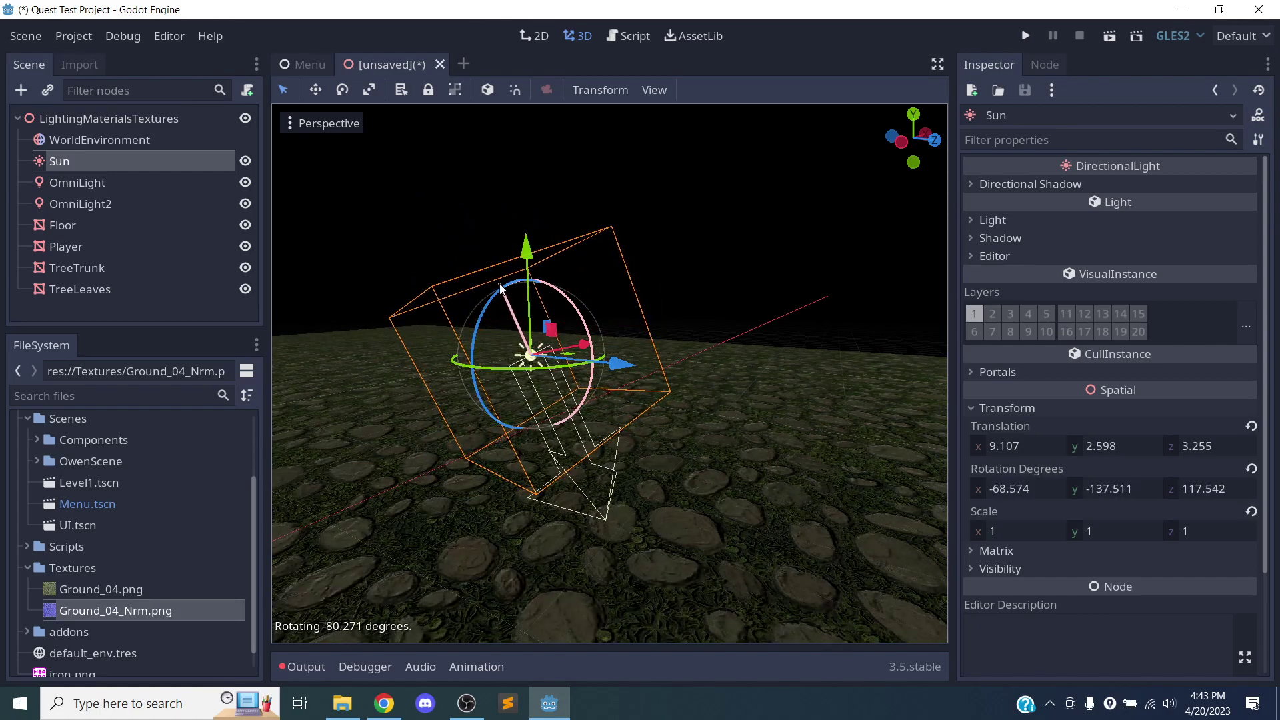
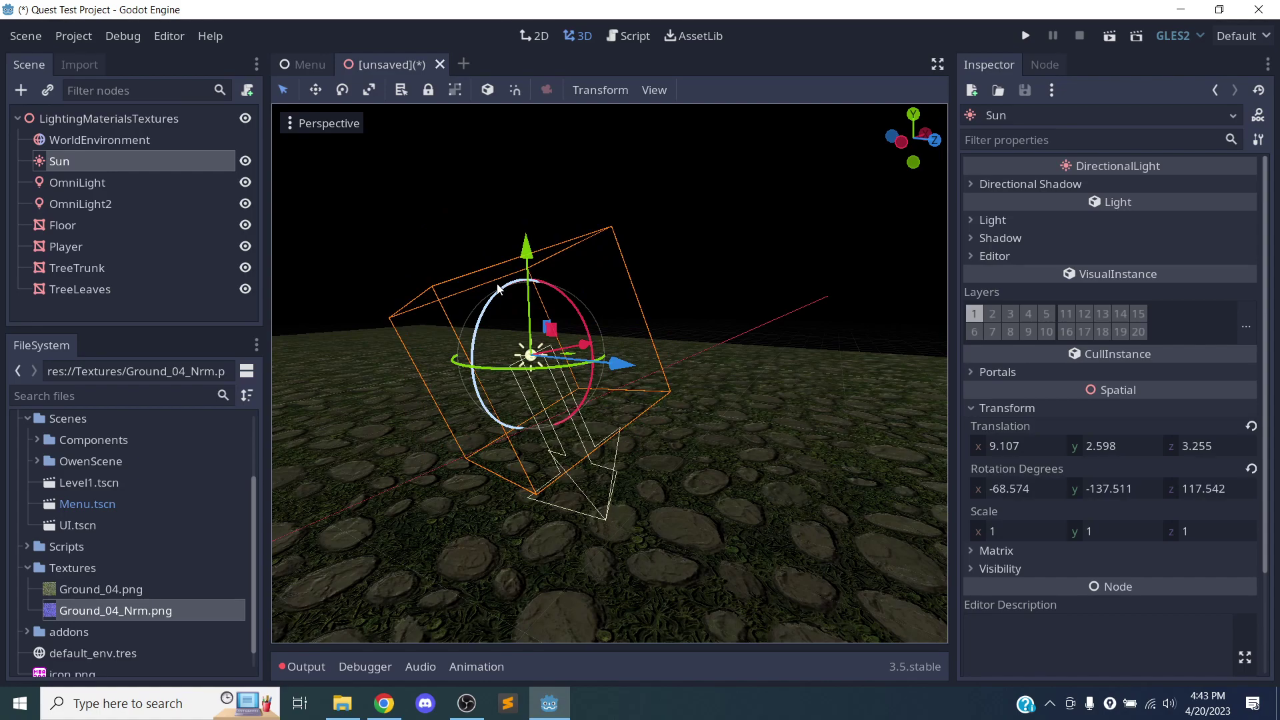
drag(551, 292, 594, 369)
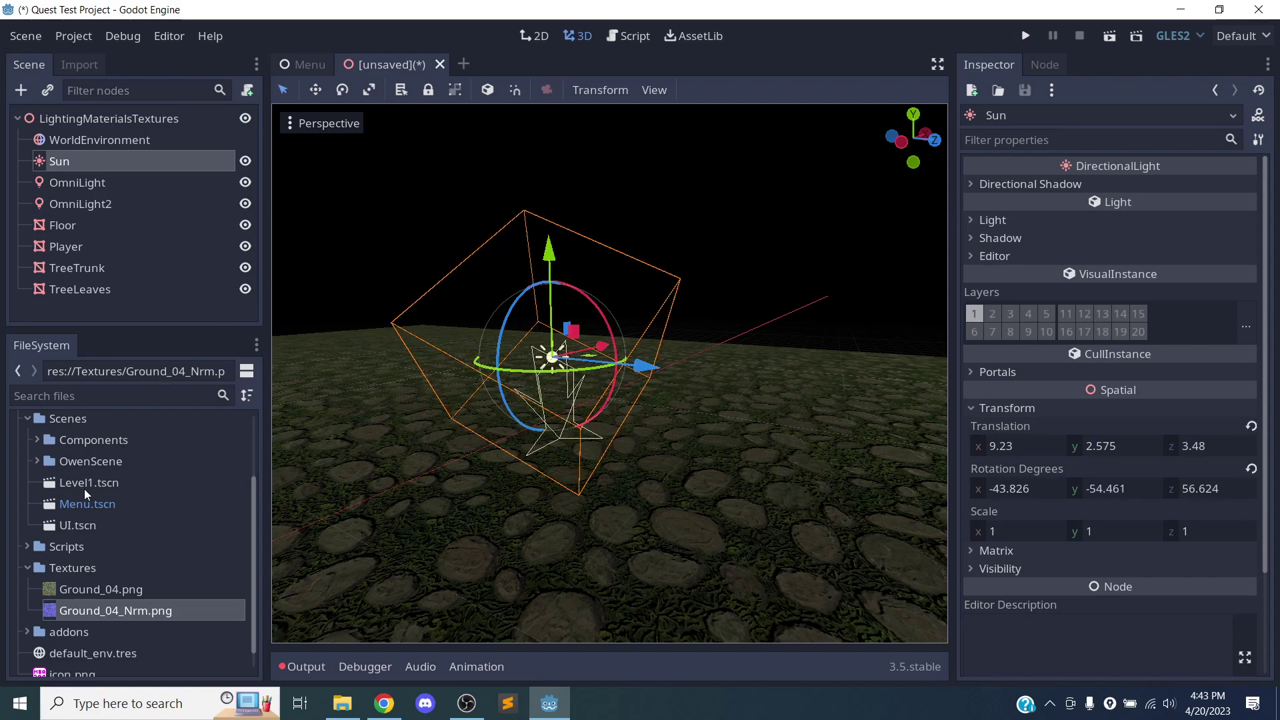
mouse_move(586, 370)
mouse_down()
mouse_move(518, 368)
mouse_move(580, 371)
mouse_up()
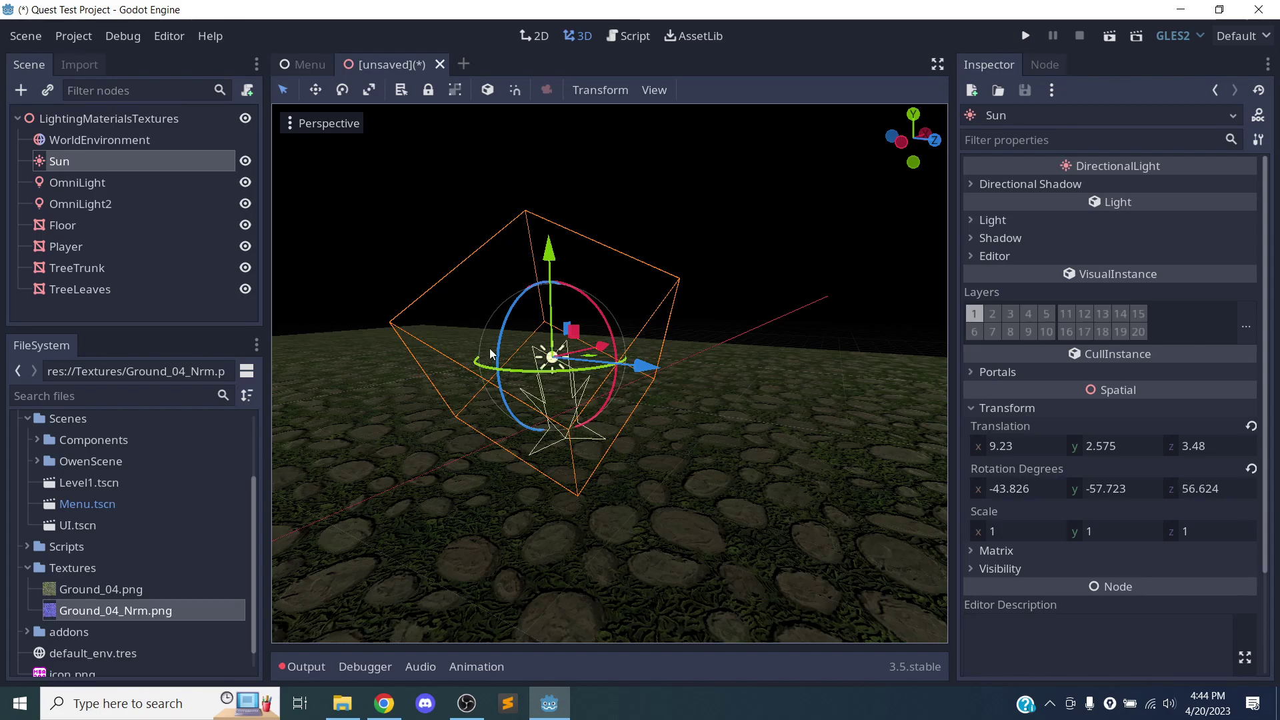
Set the normal map scale of the Floor material to 1
click(96, 224)
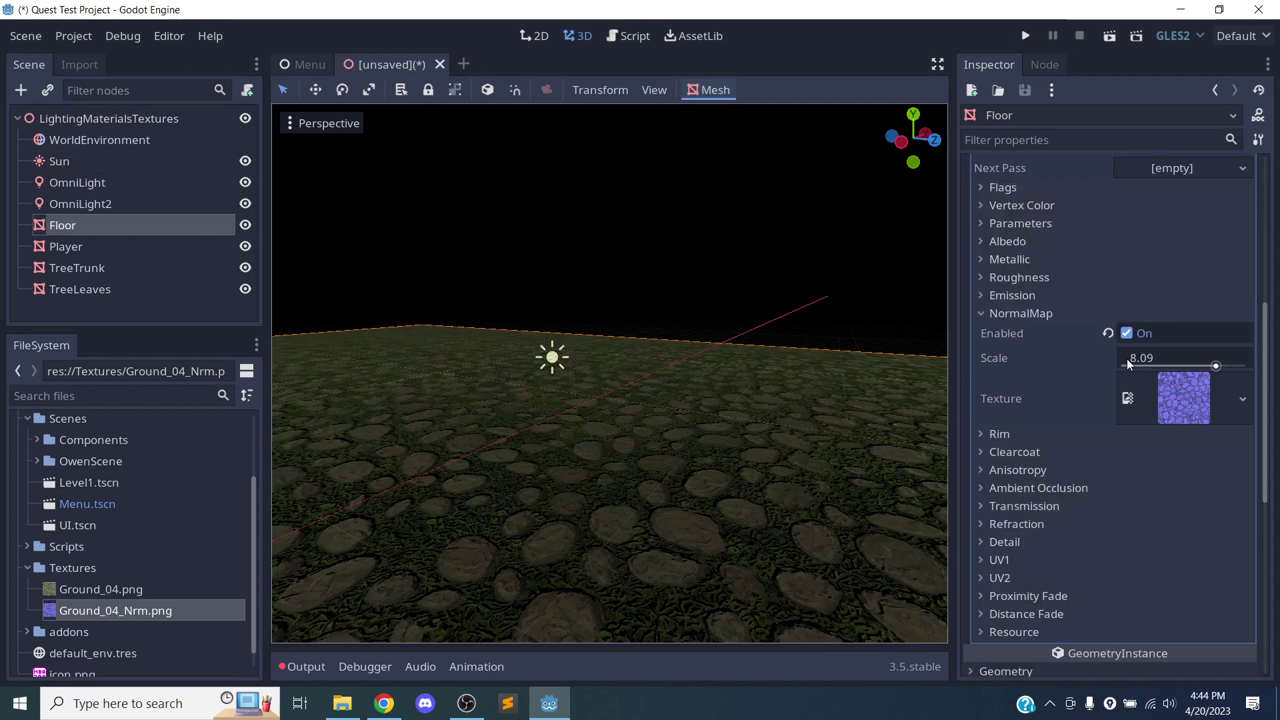
click(1149, 358)
text(1)
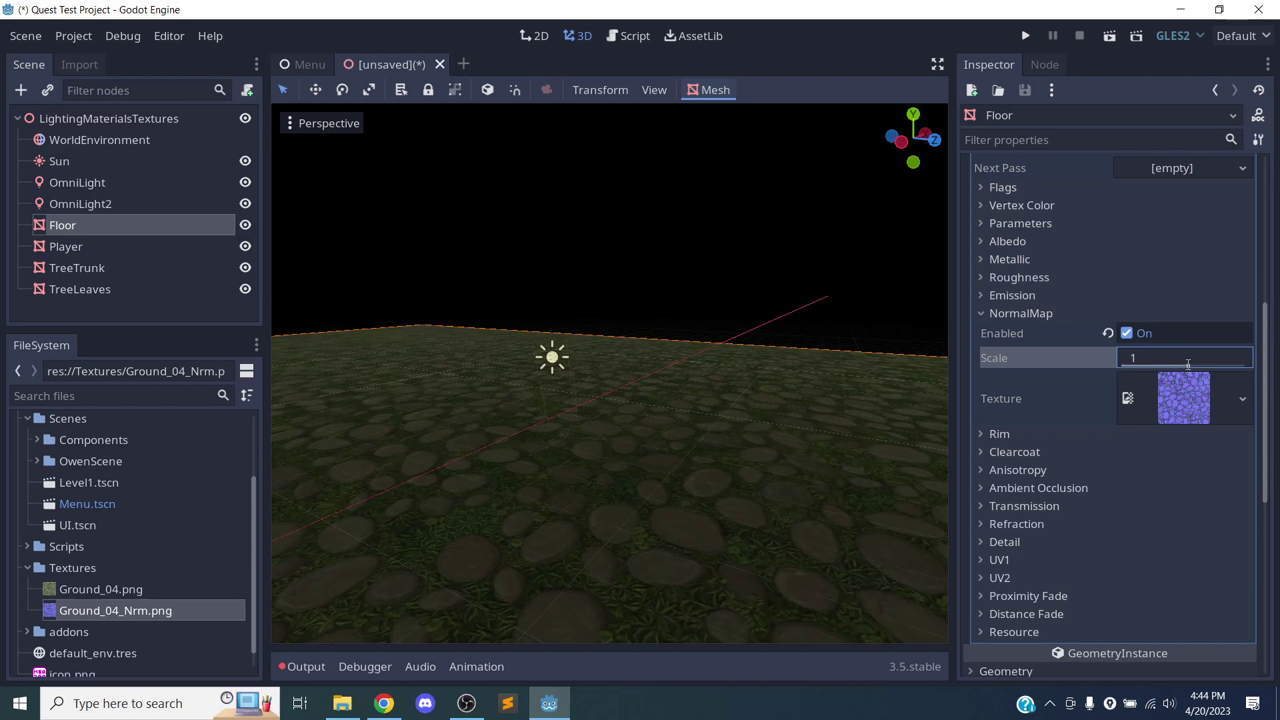
key(Return)
Reorient the Sun to about -49, -41.8, 62.8 degrees and move it slightly to about X 9.29, Z 3.59
click(63, 160)
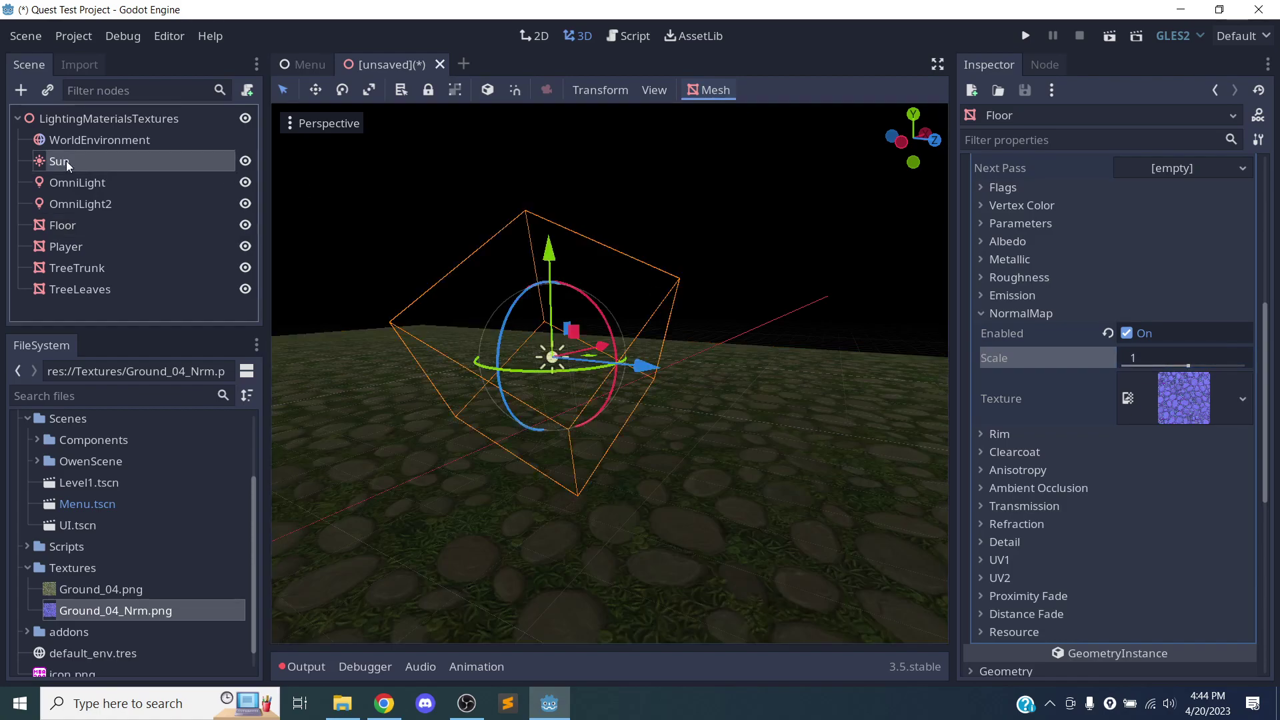
drag(520, 374, 560, 370)
mouse_move(601, 302)
mouse_down()
mouse_move(620, 346)
mouse_move(592, 280)
mouse_up()
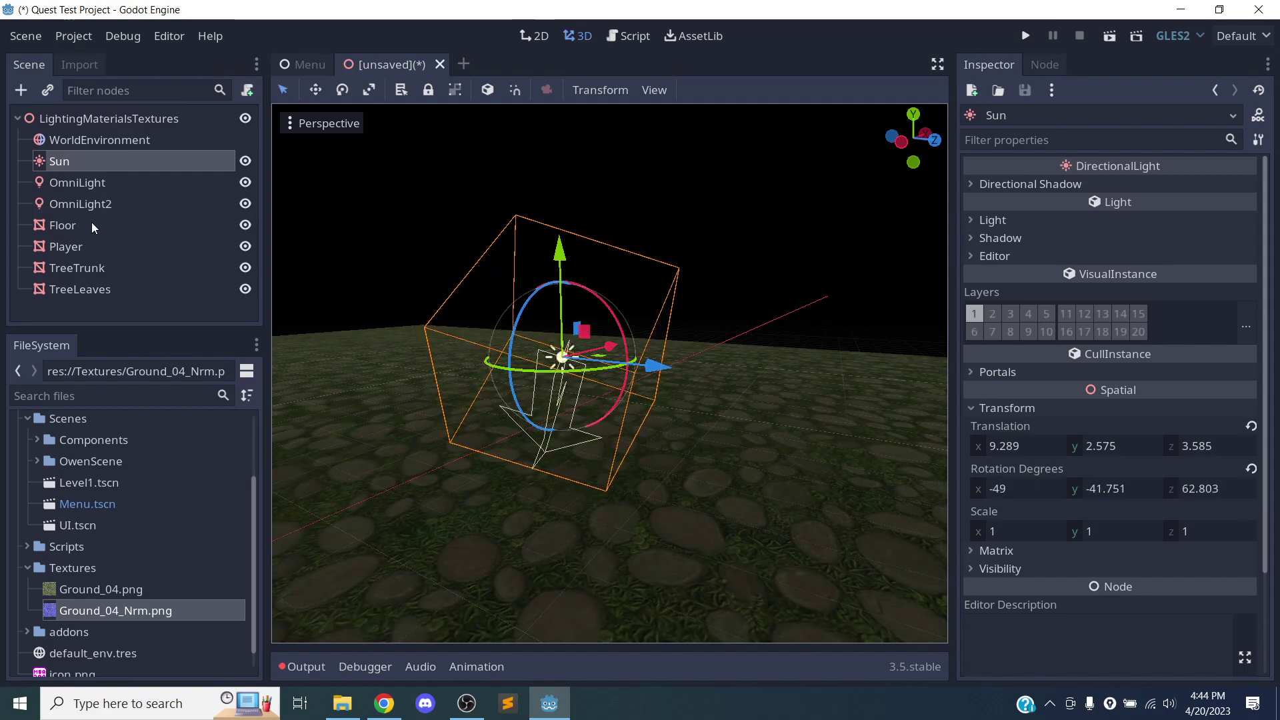
Set the Floor's normal map scale to 1.5 and view the floor near the coloured lights
click(93, 223)
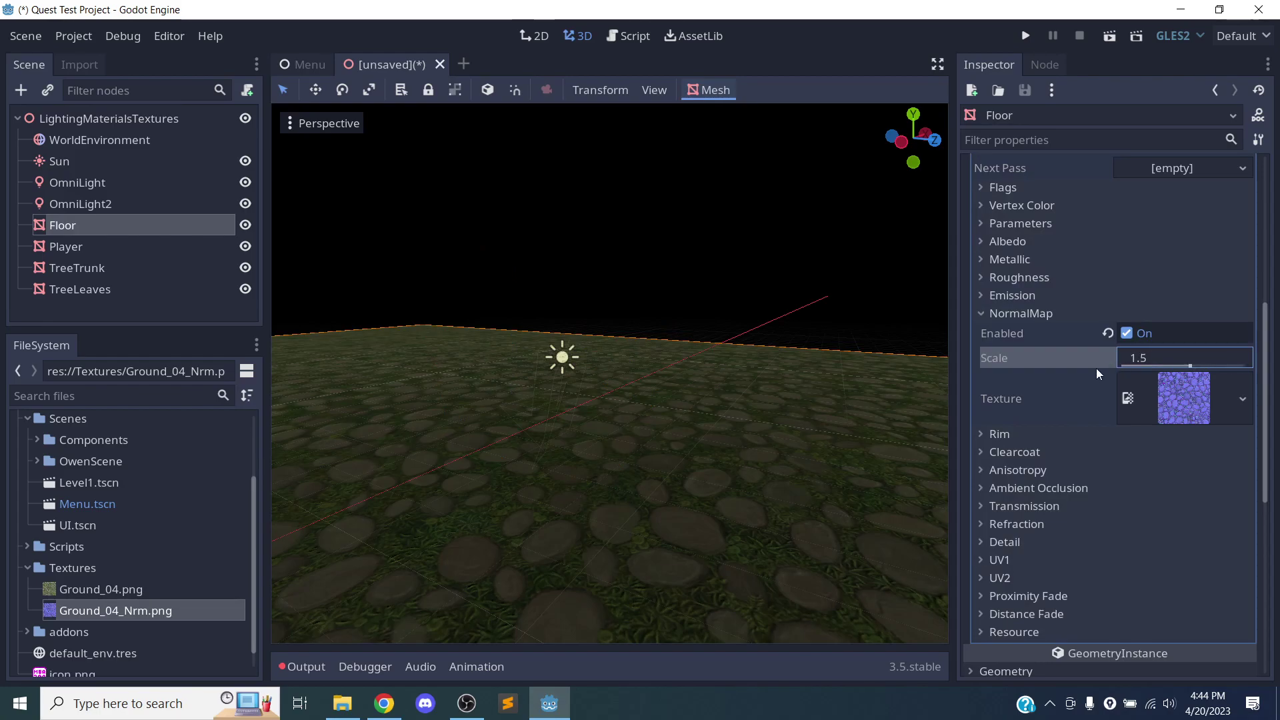
middle_drag(698, 427, 489, 473)
scroll(489, 473, down, 5)
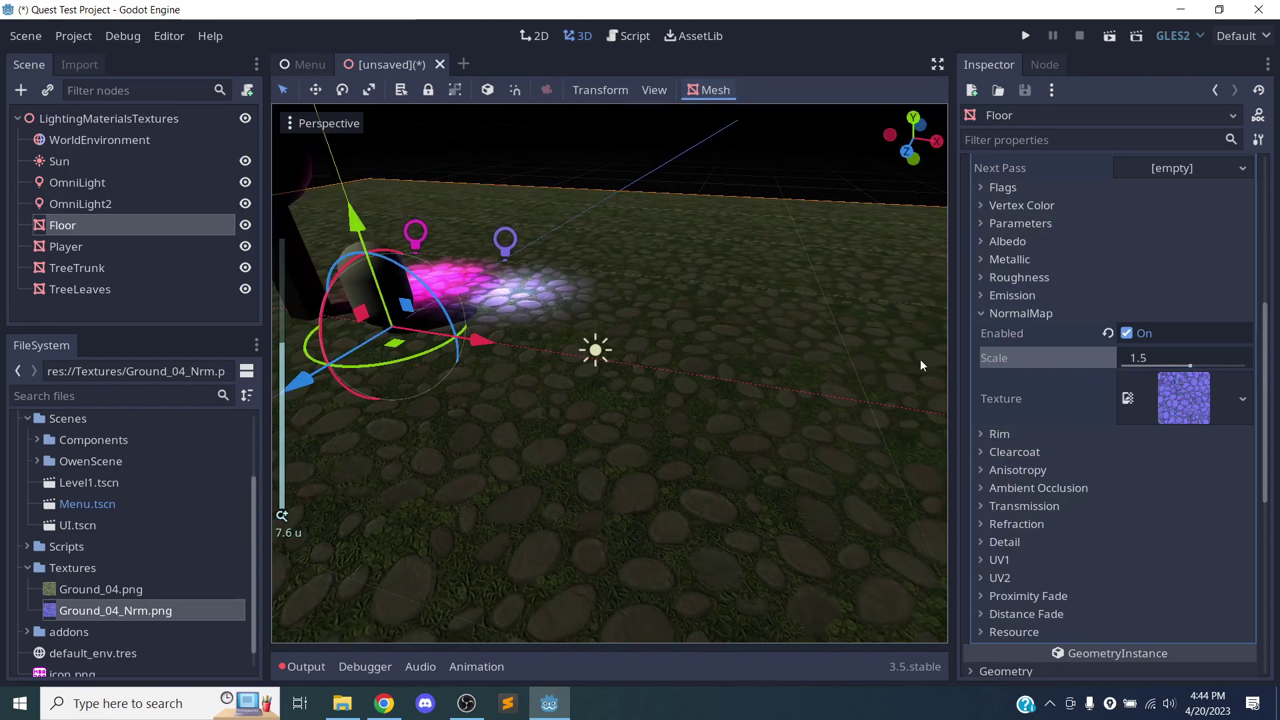
Disable the normal map on the Floor's material and collapse its settings
click(1086, 312)
click(1078, 313)
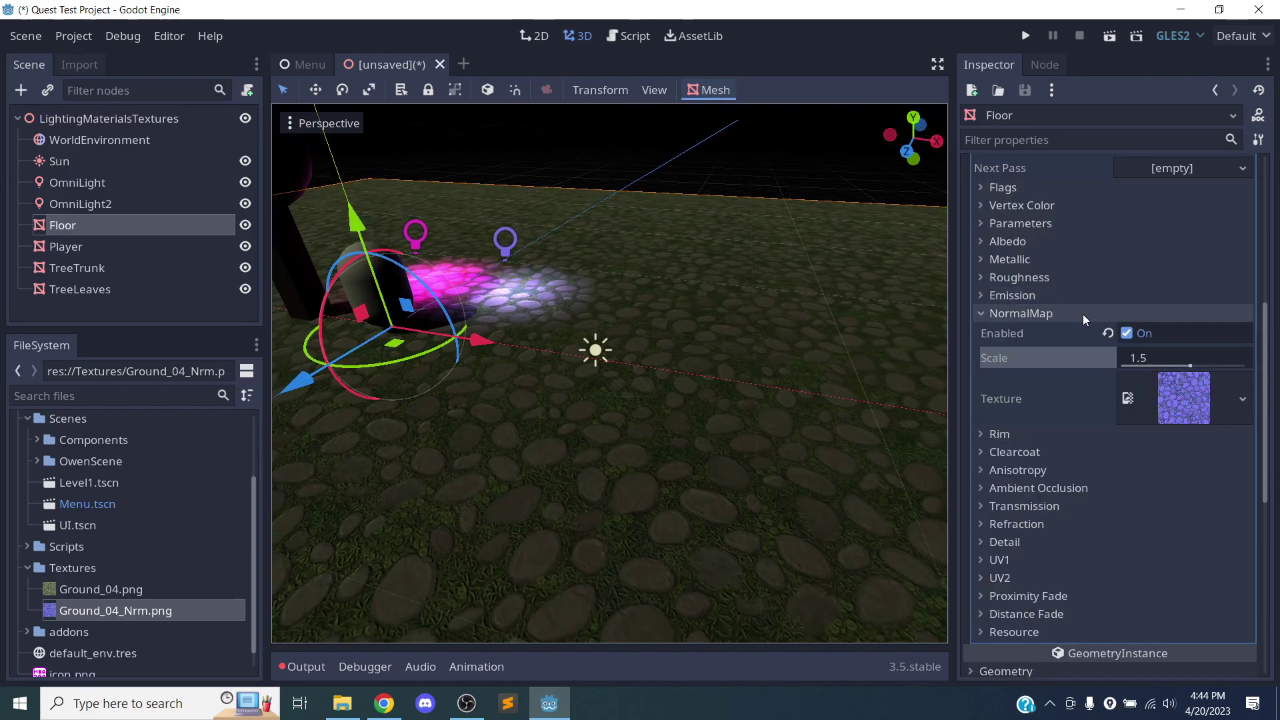
scroll(163, 507, up, 2)
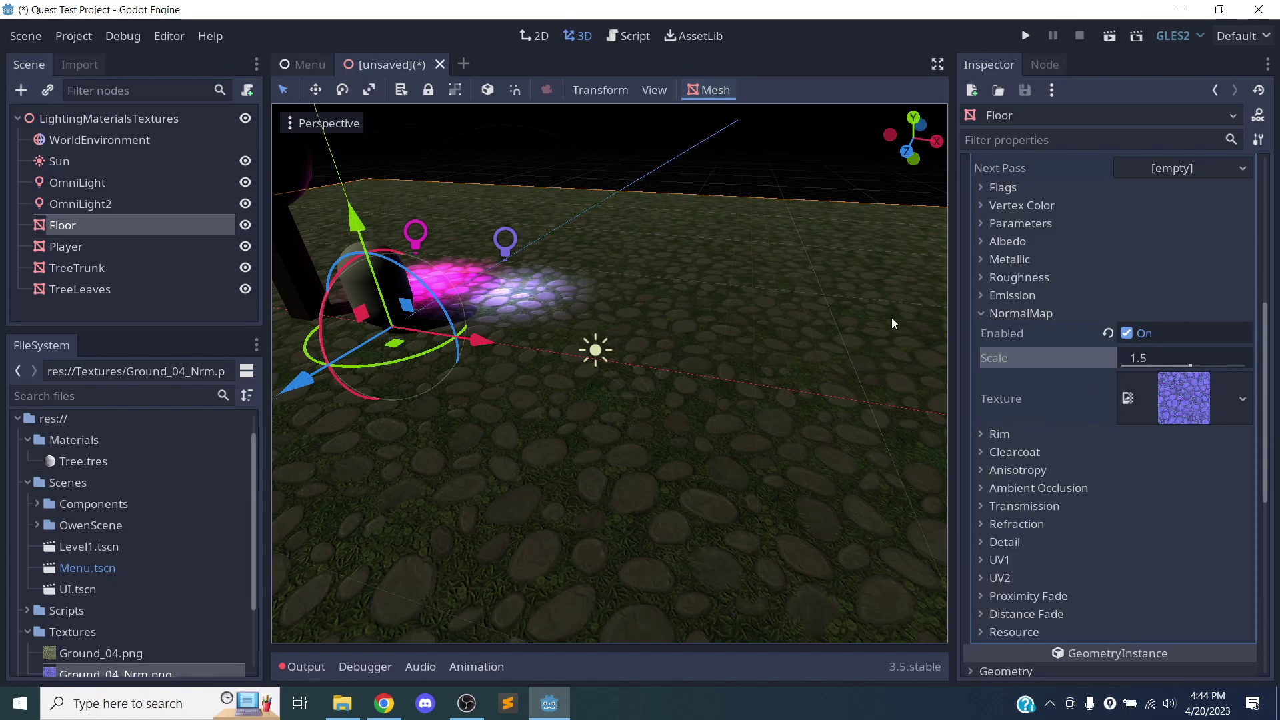
click(1126, 334)
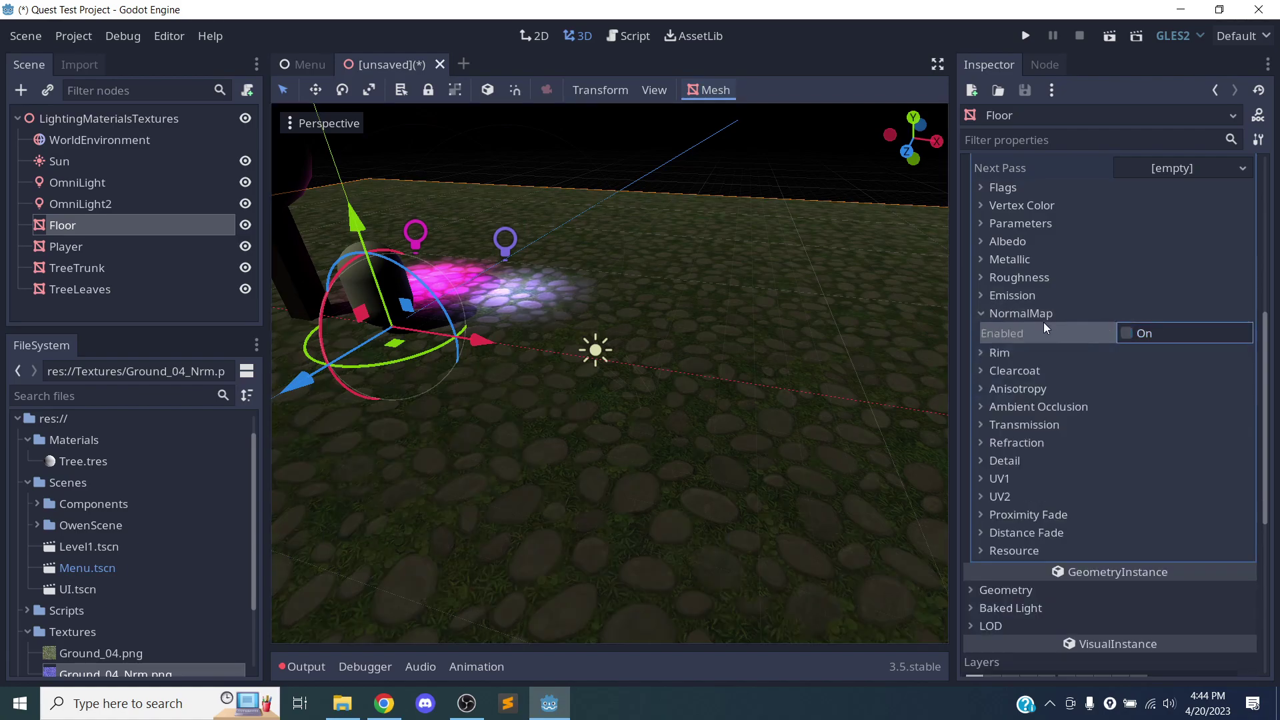
click(982, 314)
Assign Ground_04_Nrm.png as the roughness texture of the Floor's material
click(990, 278)
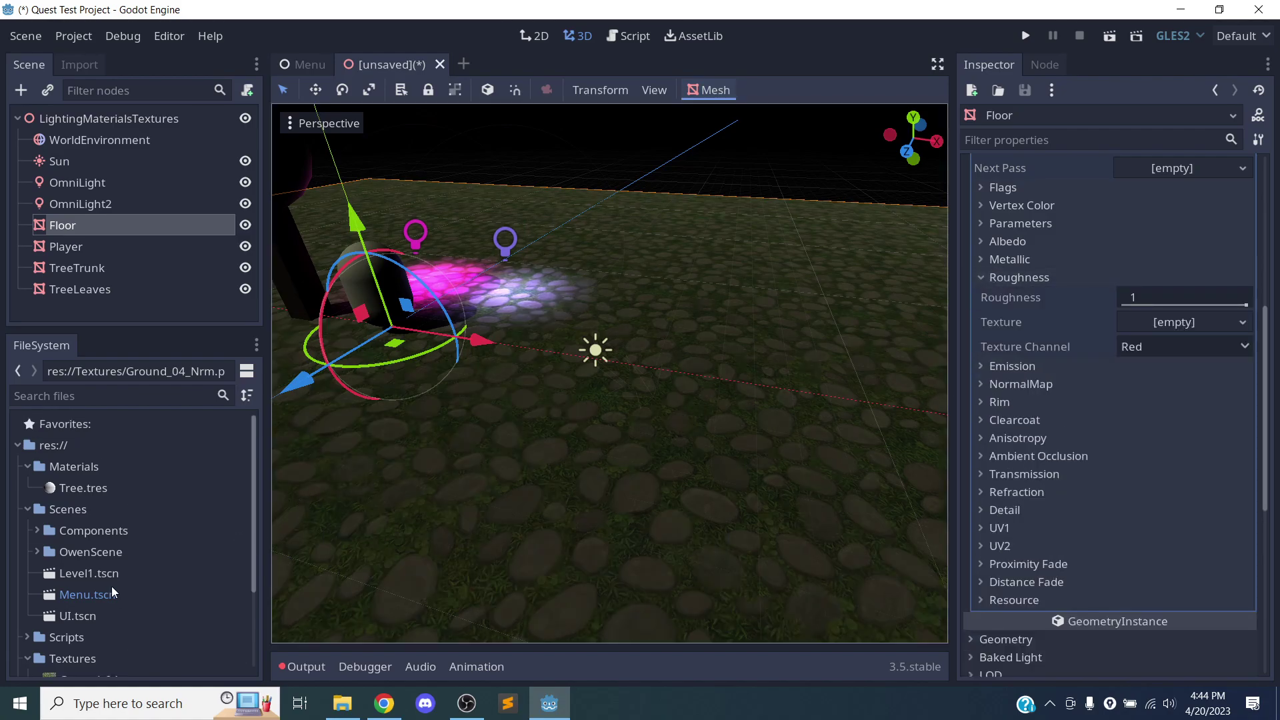
scroll(114, 588, down, 3)
drag(115, 590, 1137, 325)
Examine the roughness texture's effect on the floor around the Sun and close up beneath OmniLight2
scroll(579, 431, down, 6)
scroll(578, 430, up, 12)
middle_drag(747, 343, 638, 435)
scroll(720, 380, up, 2)
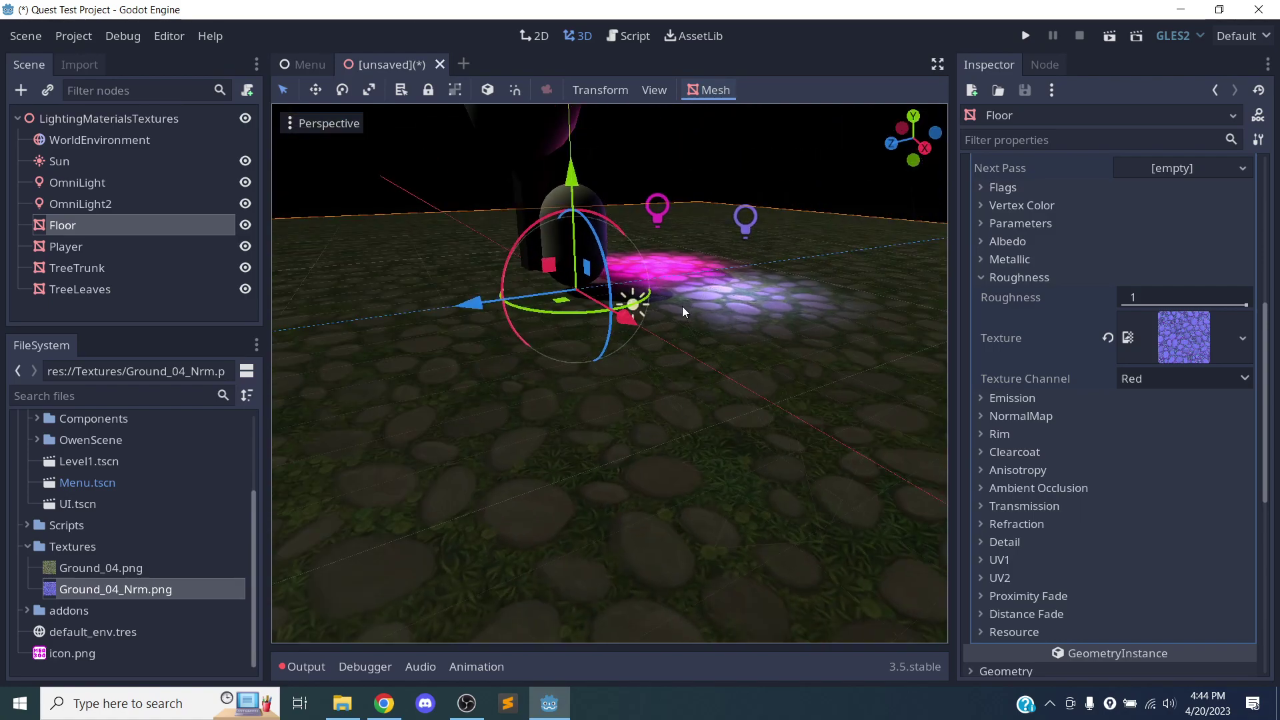
middle_drag(629, 321, 574, 457)
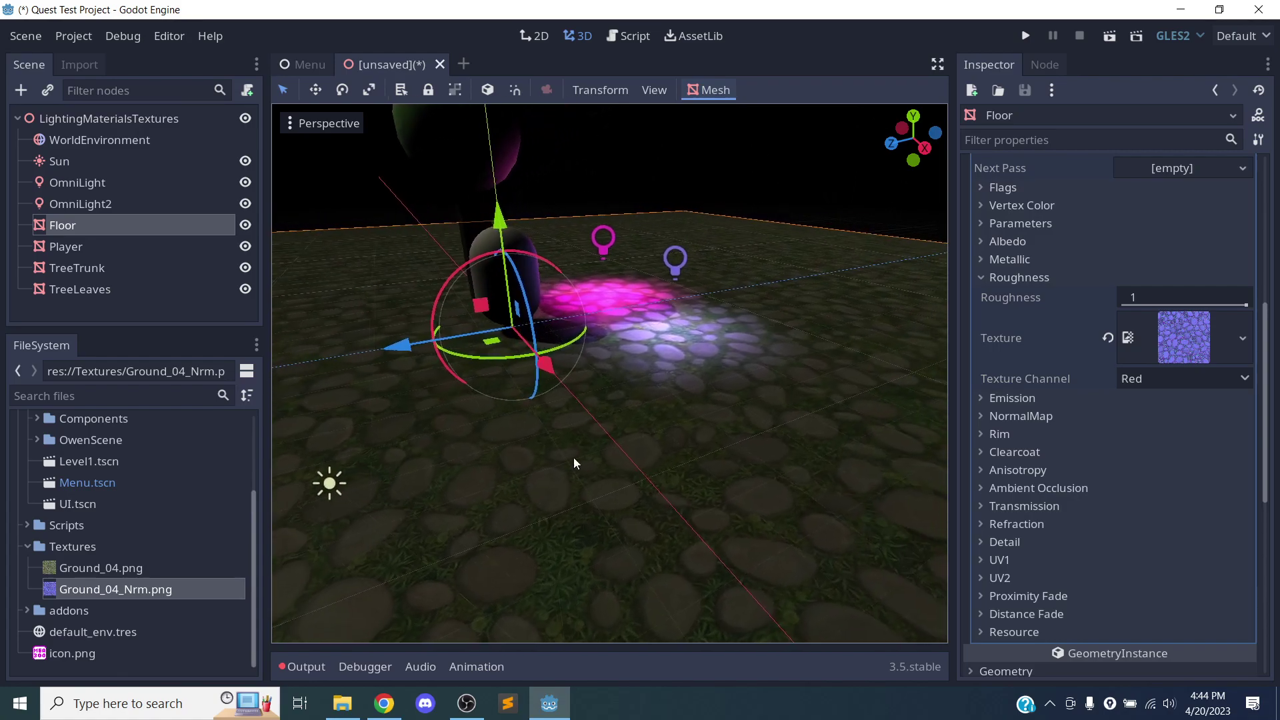
scroll(728, 350, down, 6)
scroll(728, 352, up, 20)
middle_drag(757, 380, 603, 407)
scroll(691, 388, down, 20)
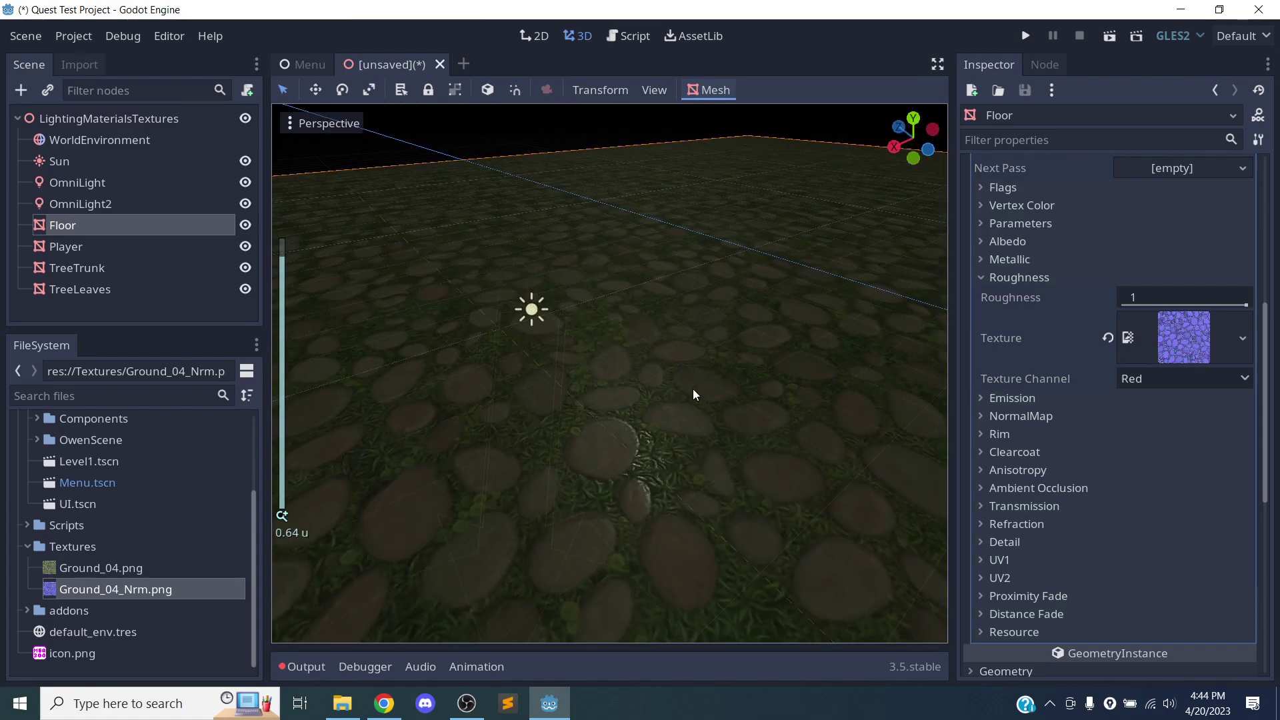
click(857, 402)
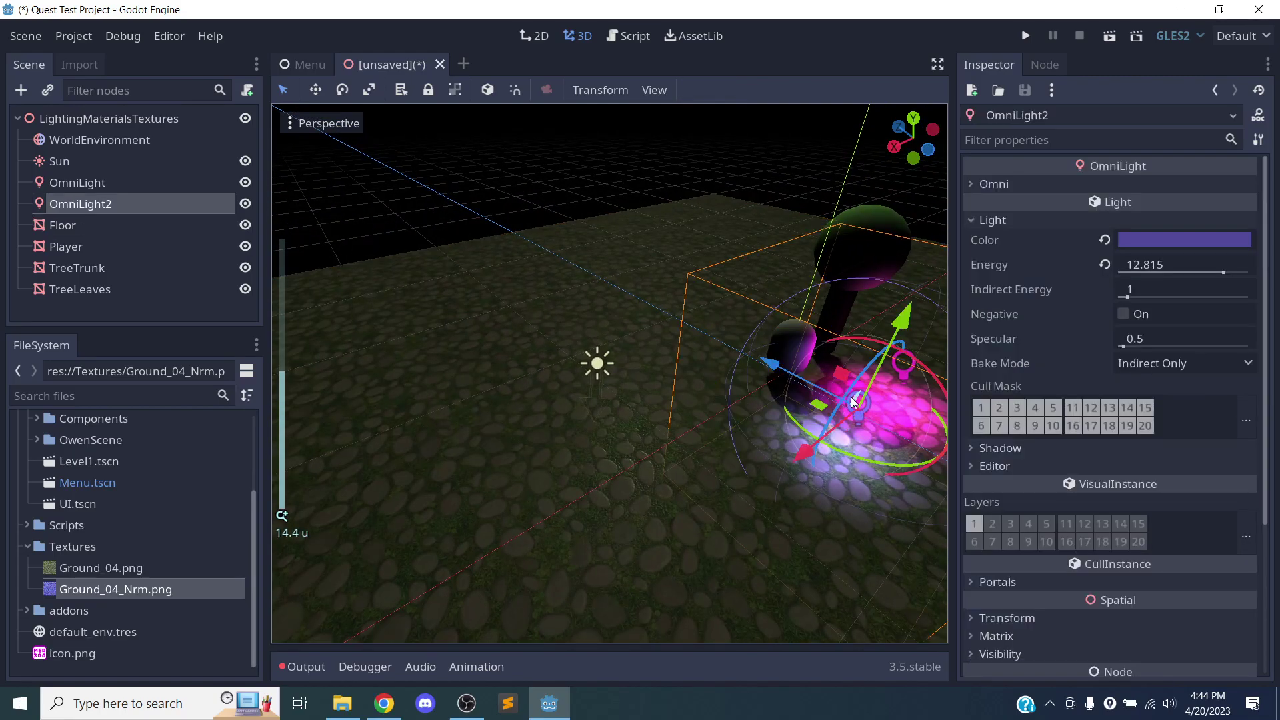
key(f)
scroll(699, 407, down, 10)
scroll(692, 427, up, 20)
middle_drag(690, 439, 663, 416)
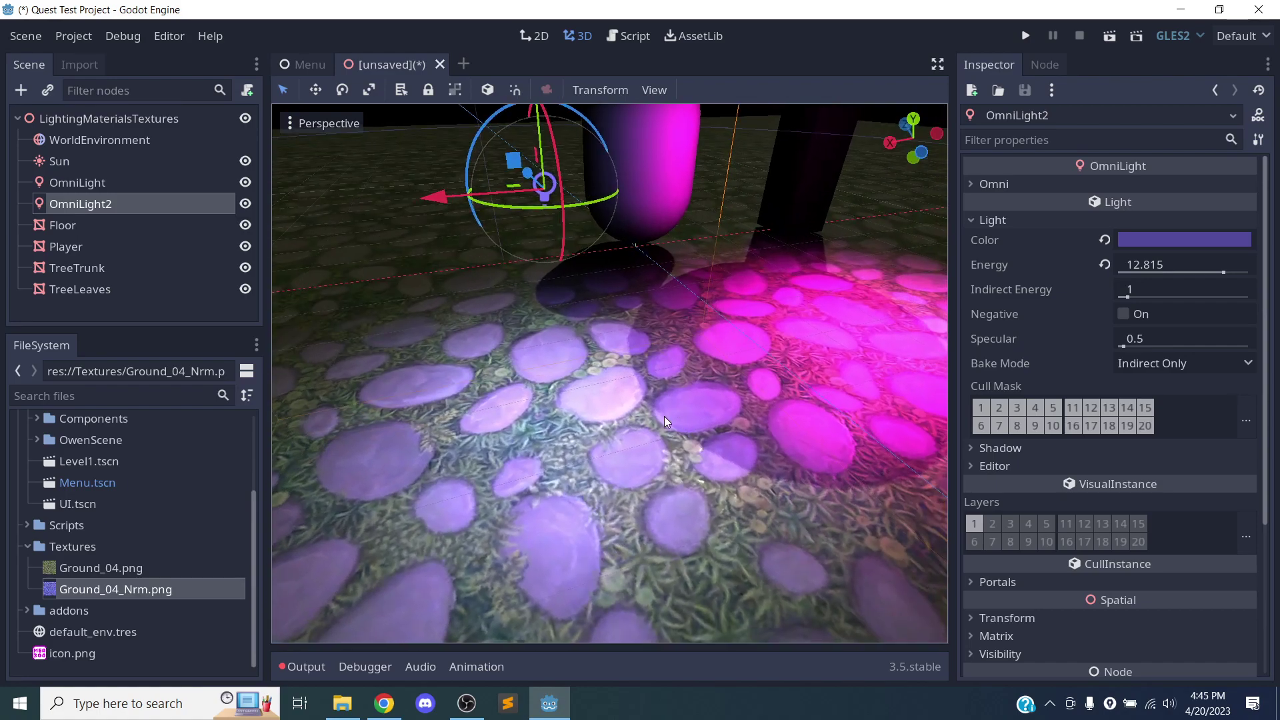
Try out the Floor's roughness value, return it to 1, and clear the roughness texture
click(90, 220)
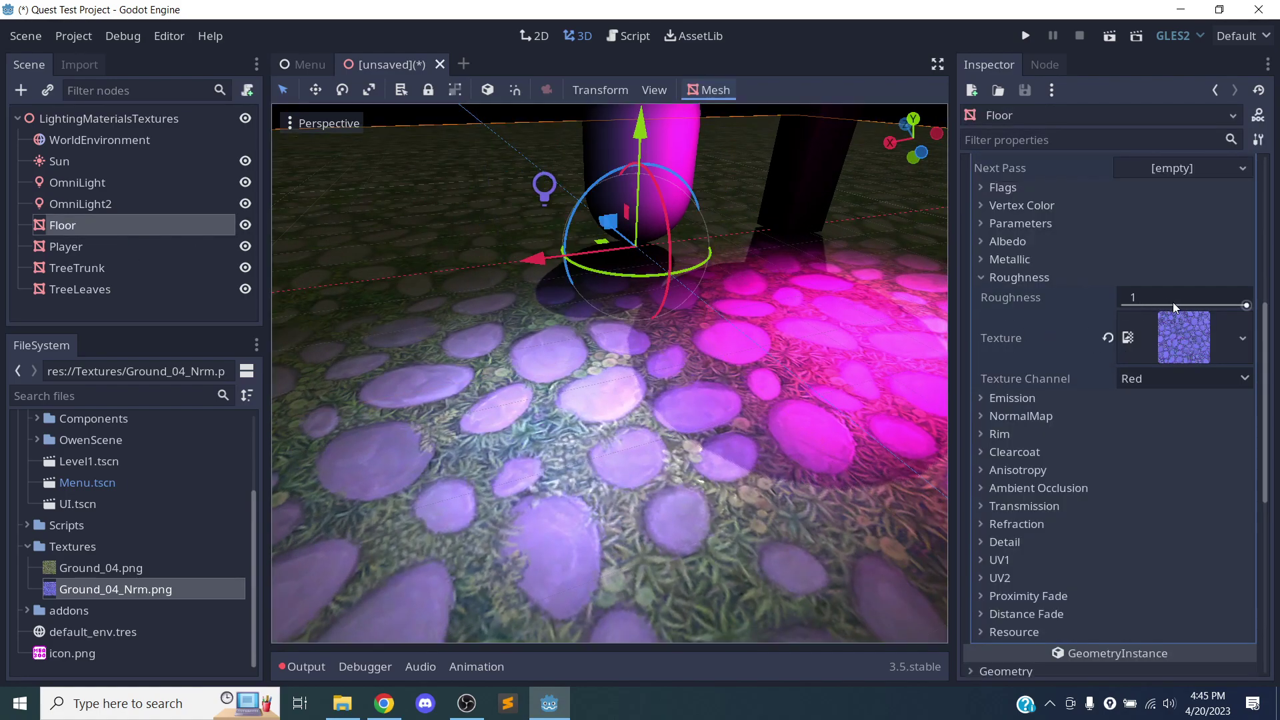
mouse_move(1235, 304)
mouse_down()
mouse_move(1125, 305)
mouse_move(1246, 304)
mouse_move(1122, 305)
mouse_move(1246, 305)
mouse_up()
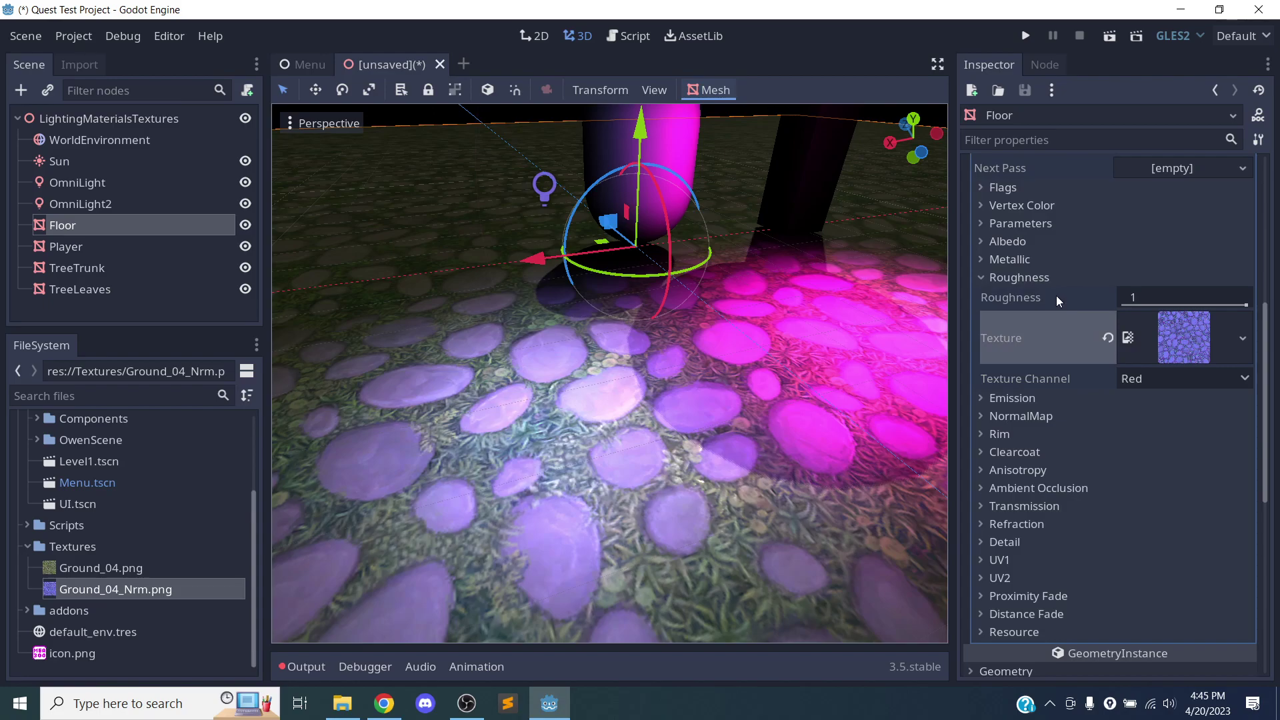
click(1107, 338)
Enable emission on the Floor's material
click(1037, 277)
click(1031, 295)
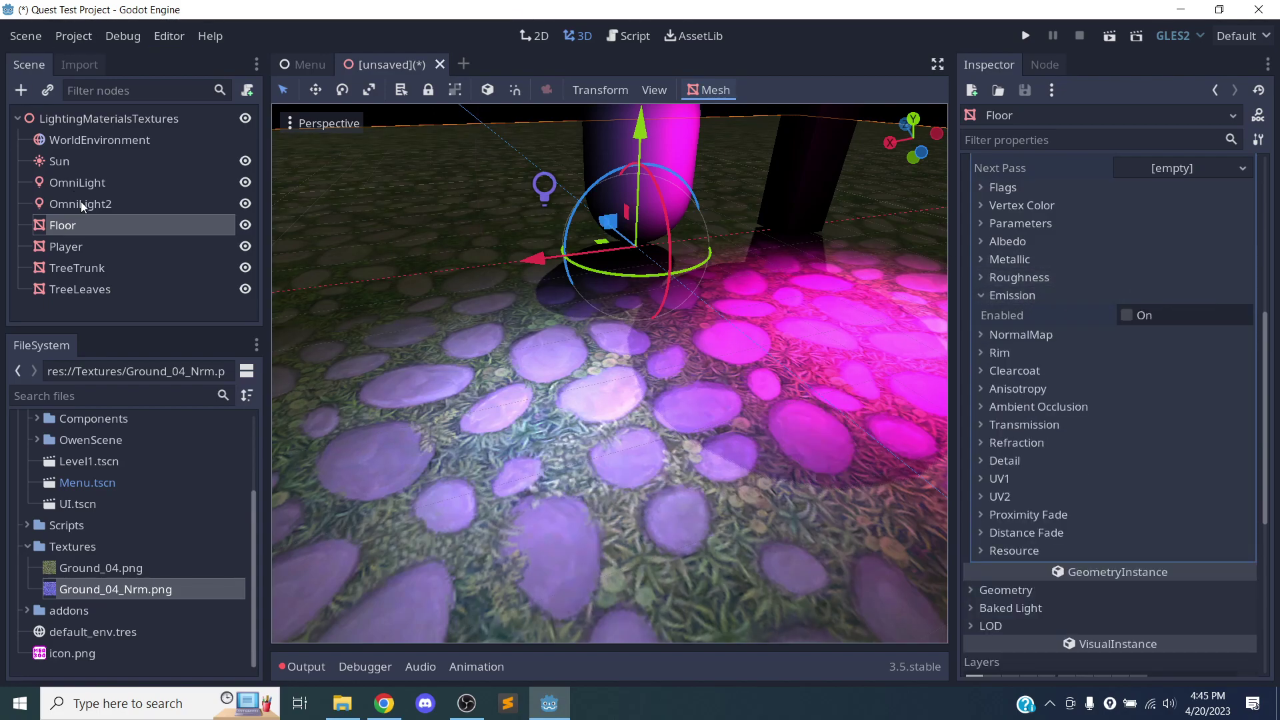
drag(104, 576, 1138, 316)
click(1127, 323)
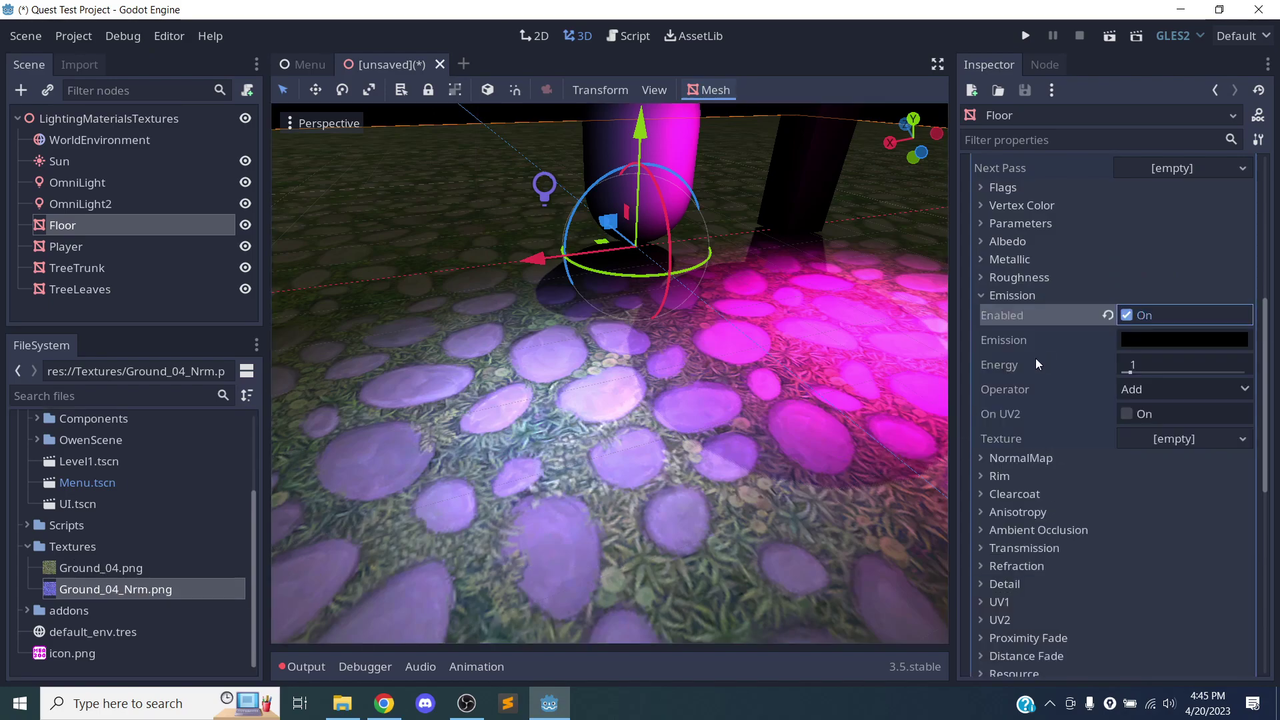
Set the Floor's emission color to a dusty red with RGB 146, 100, 100
click(1148, 336)
drag(1002, 157, 996, 105)
drag(966, 91, 974, 99)
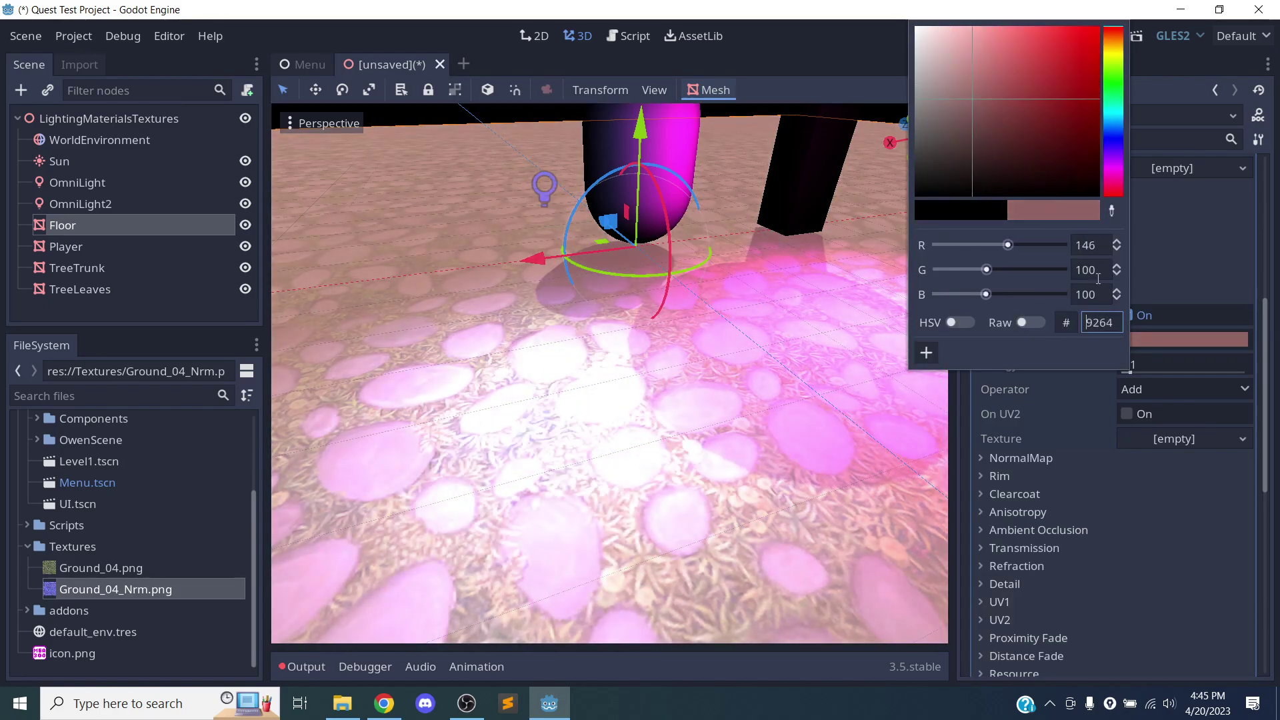
Return the Floor's emission color to black
click(1207, 276)
click(1141, 387)
click(1137, 390)
click(1147, 408)
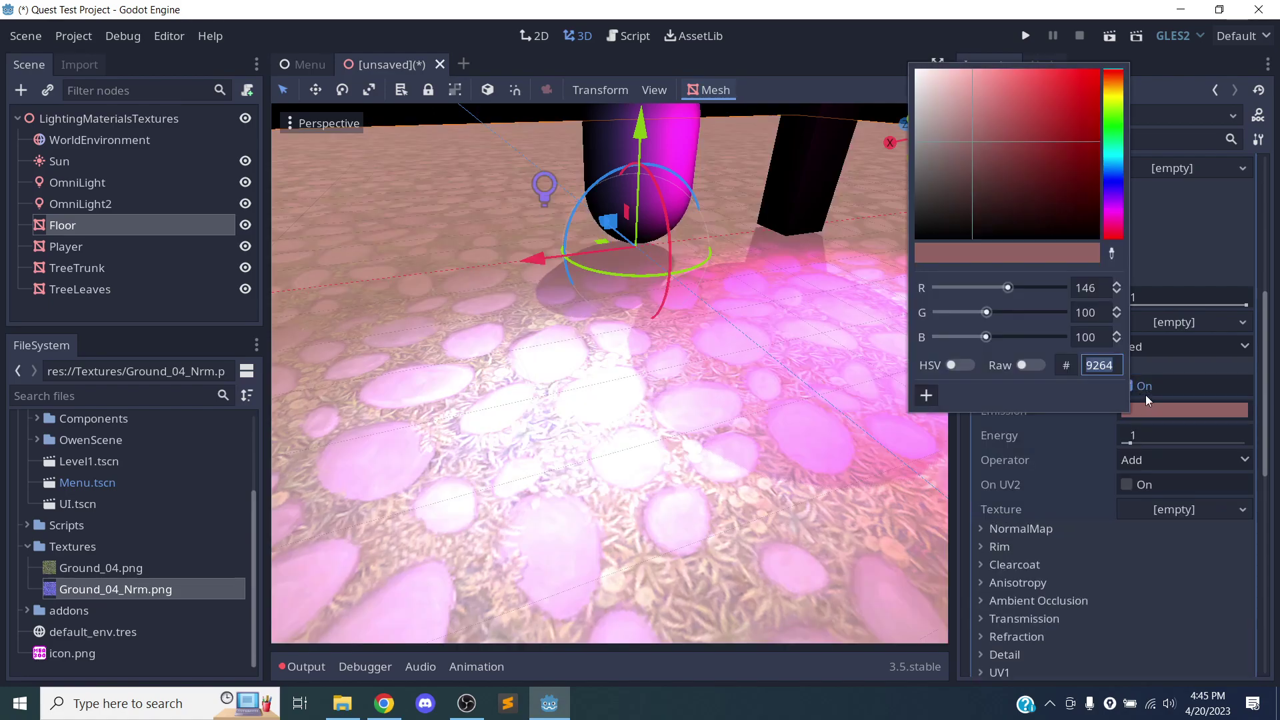
drag(982, 213, 991, 315)
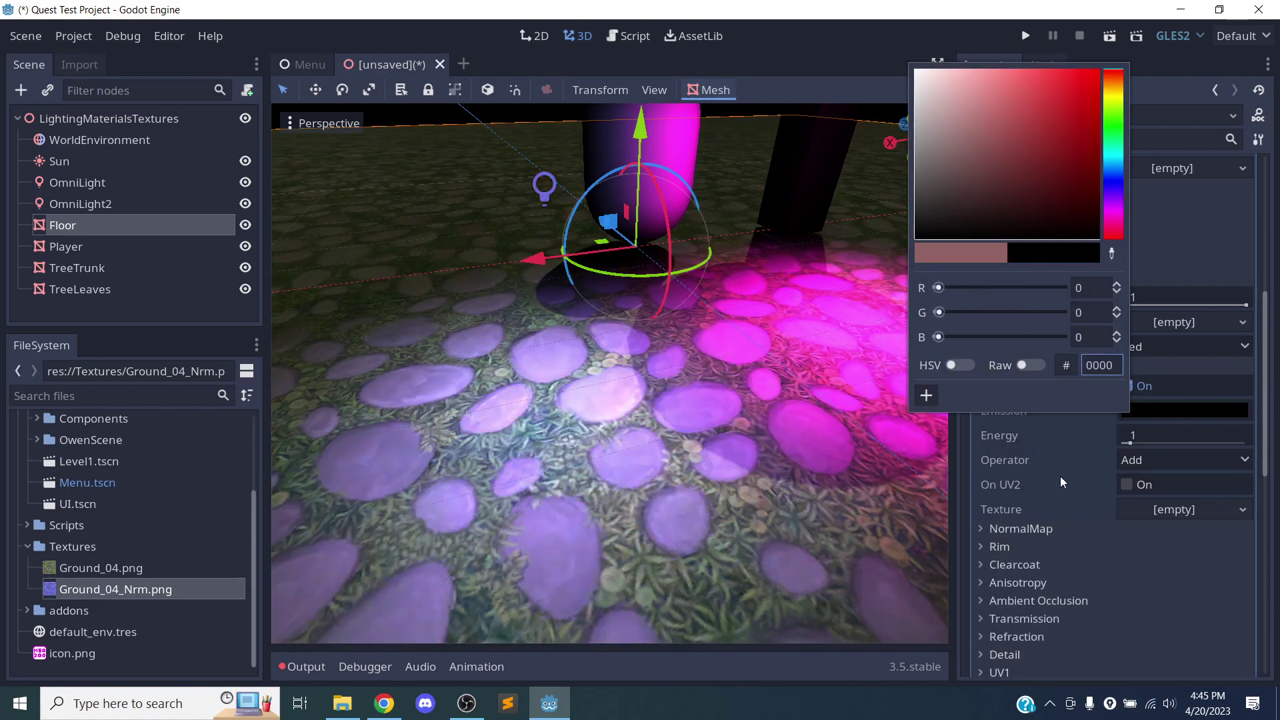
Assign Ground_04_Nrm.png as the emission texture of the Floor's material
click(1162, 510)
drag(137, 589, 1174, 506)
View the glowing floor from several distances and lower its emission energy to about 0.31
scroll(673, 472, up, 2)
scroll(674, 471, down, 10)
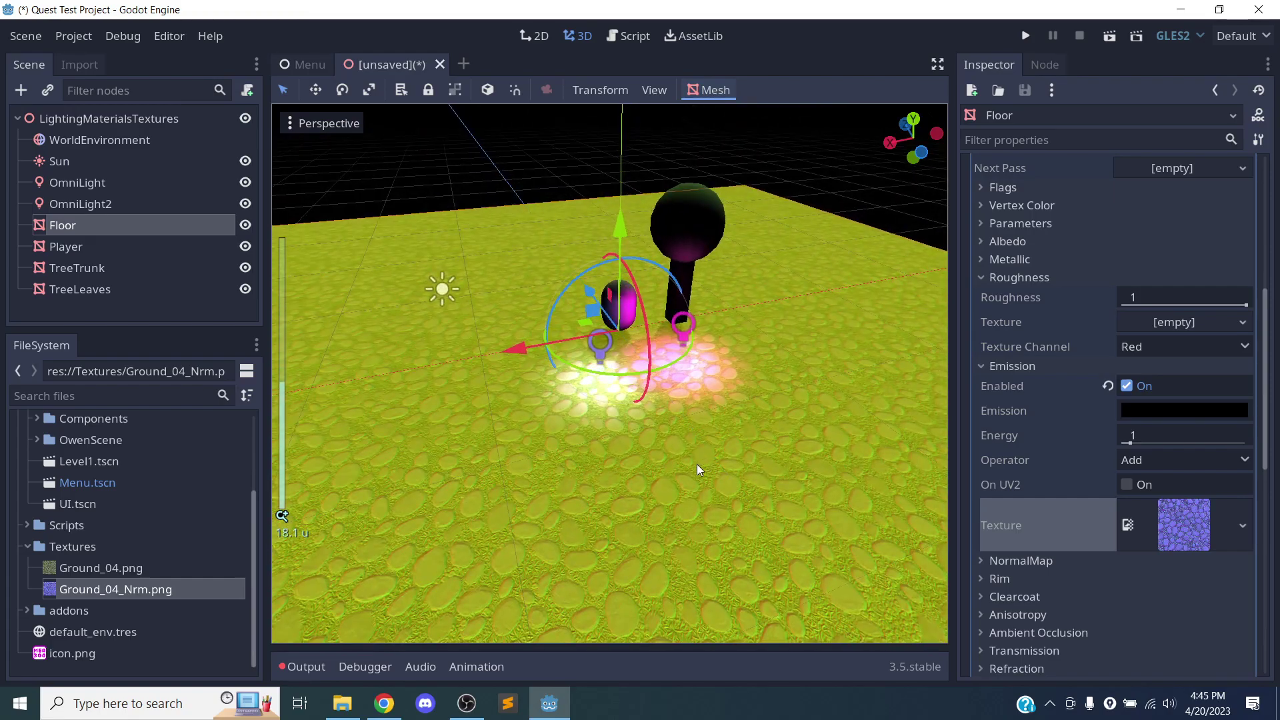
scroll(707, 462, up, 8)
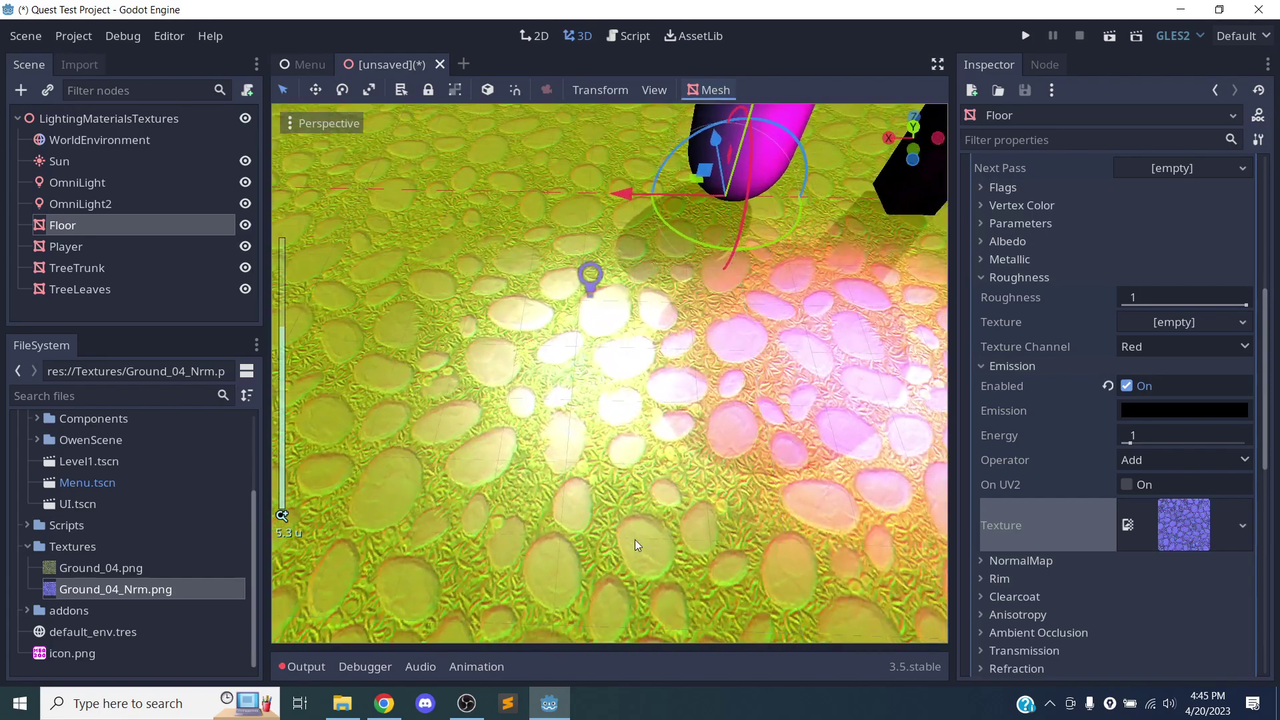
scroll(708, 434, down, 5)
middle_drag(708, 434, 895, 455)
scroll(651, 449, down, 12)
mouse_move(1139, 447)
mouse_down()
mouse_move(1165, 441)
mouse_move(1126, 443)
mouse_up()
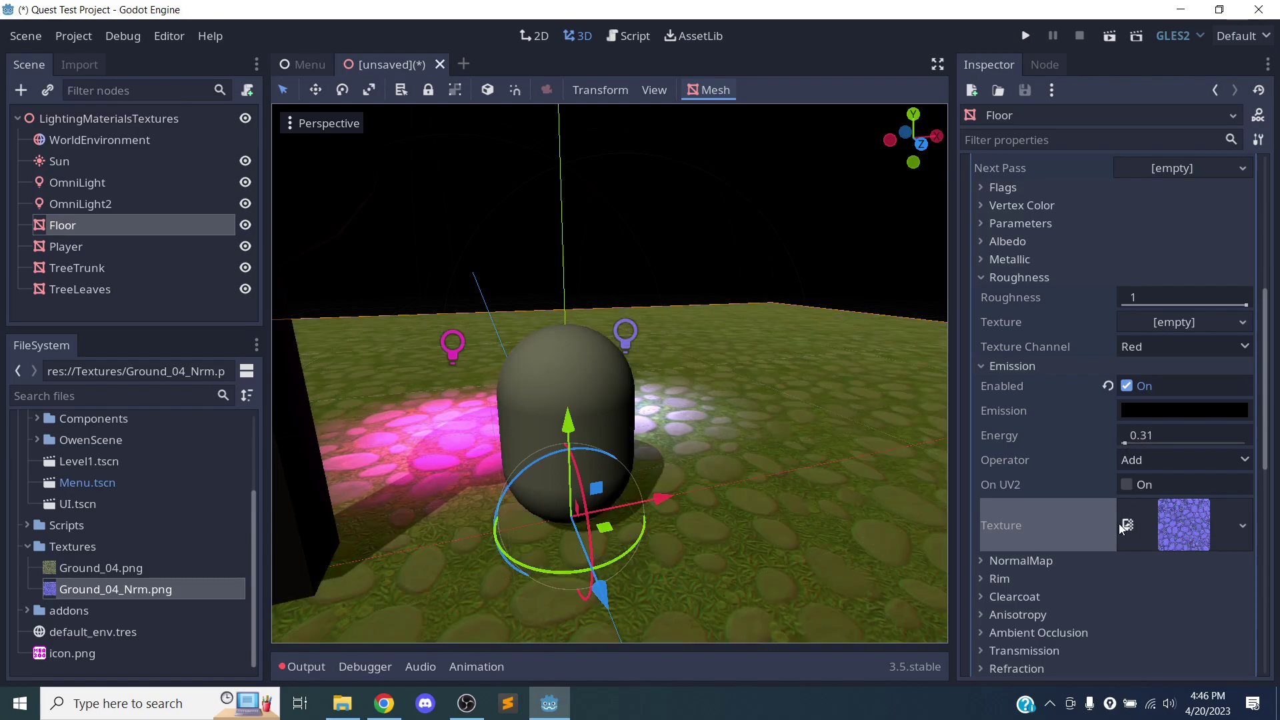
Disable emission on the Floor's material and collapse its emission and roughness settings
click(1108, 386)
click(1038, 366)
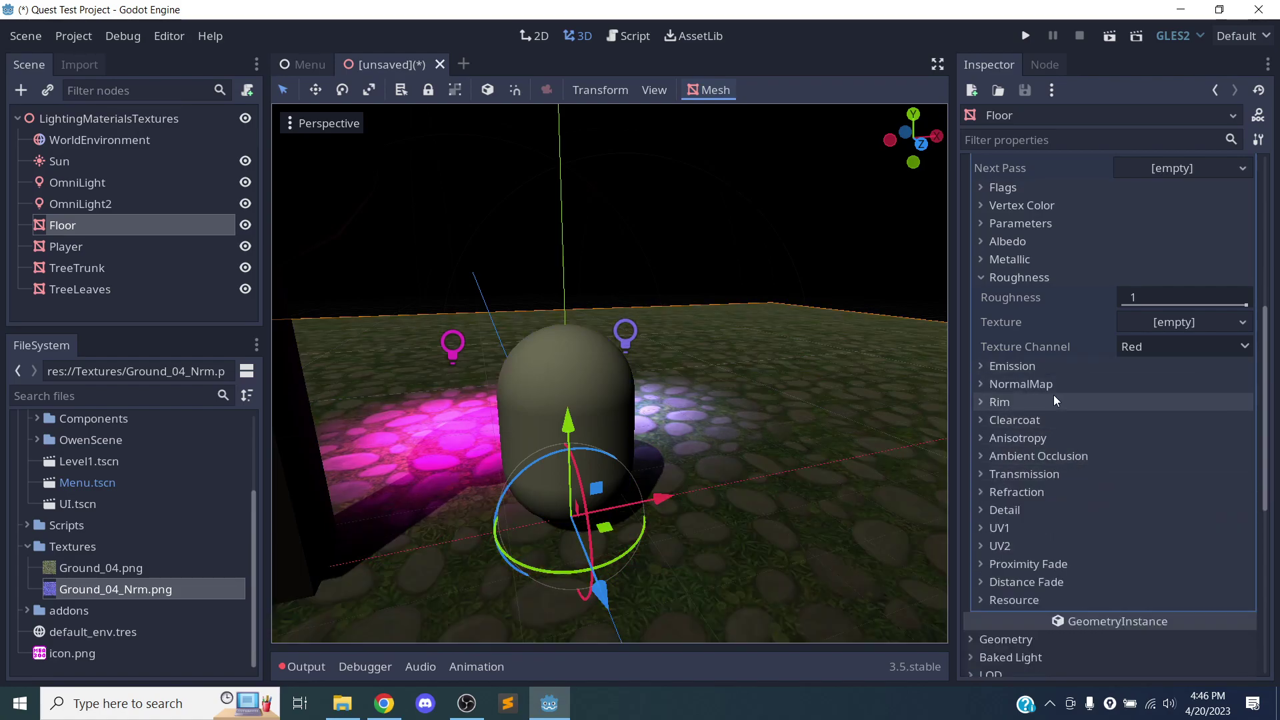
click(1035, 278)
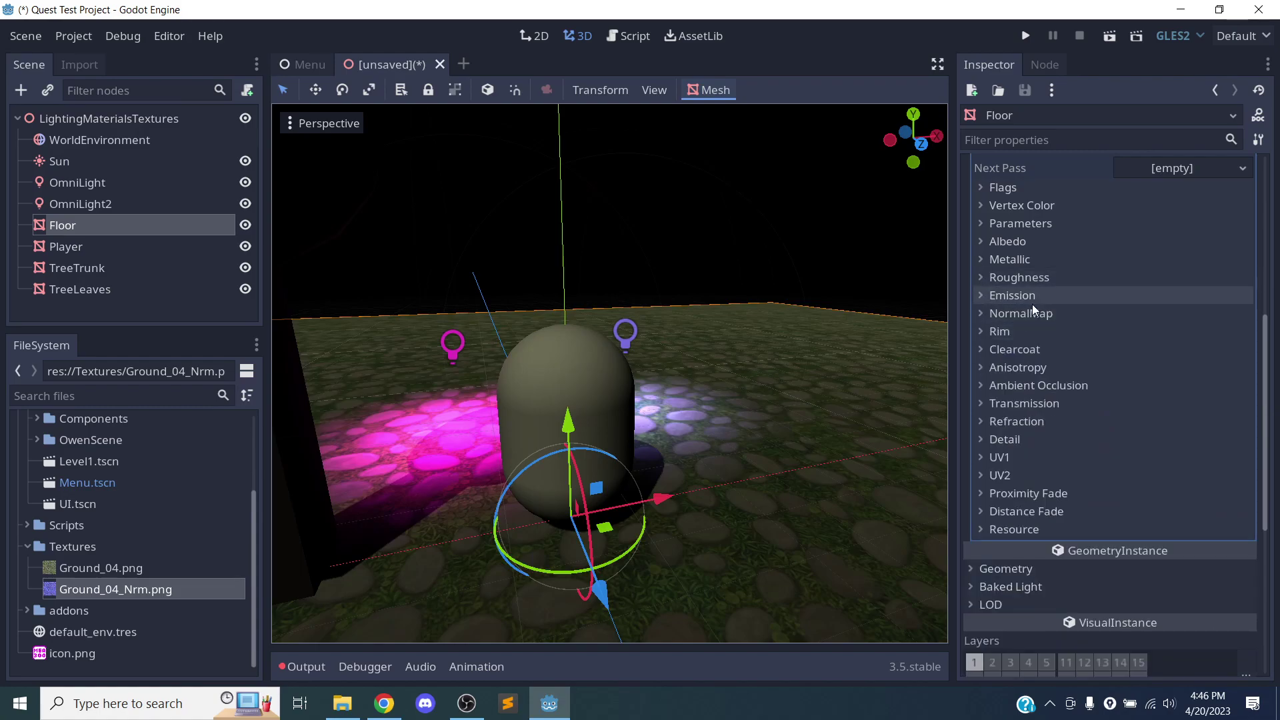
Turn the normal map back on for the Floor's material
click(1030, 313)
drag(114, 586, 172, 612)
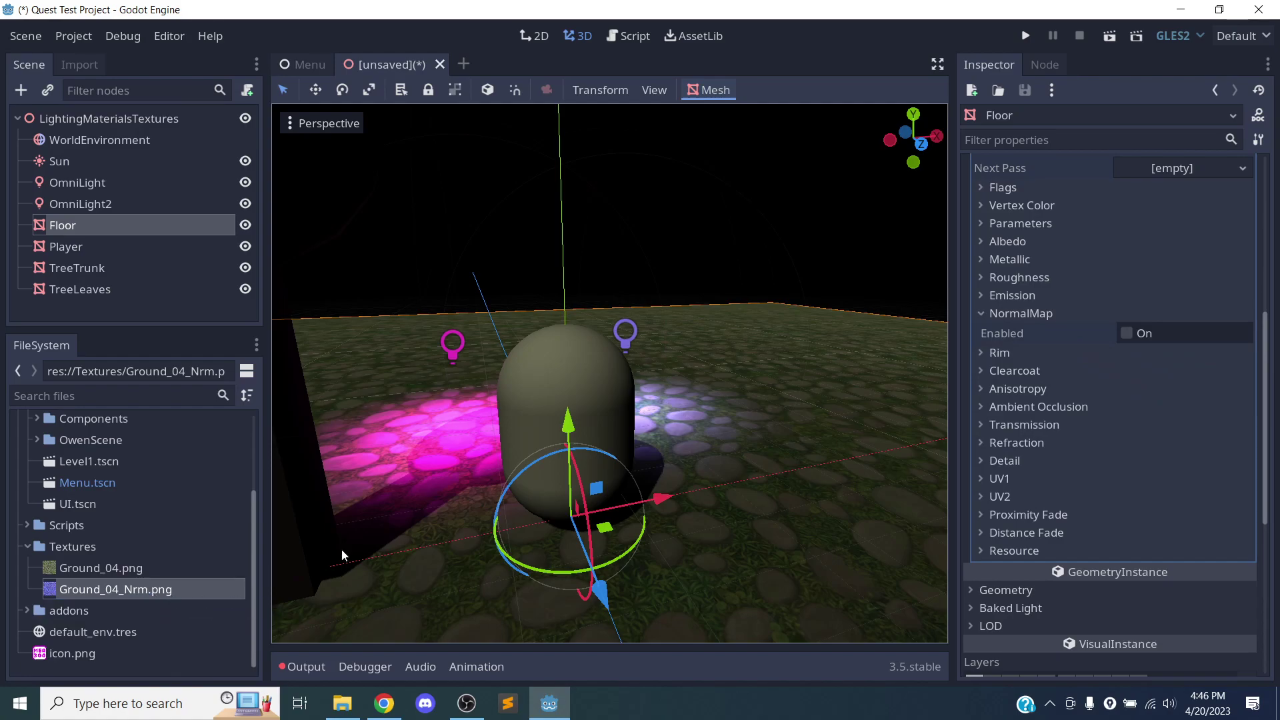
click(1126, 333)
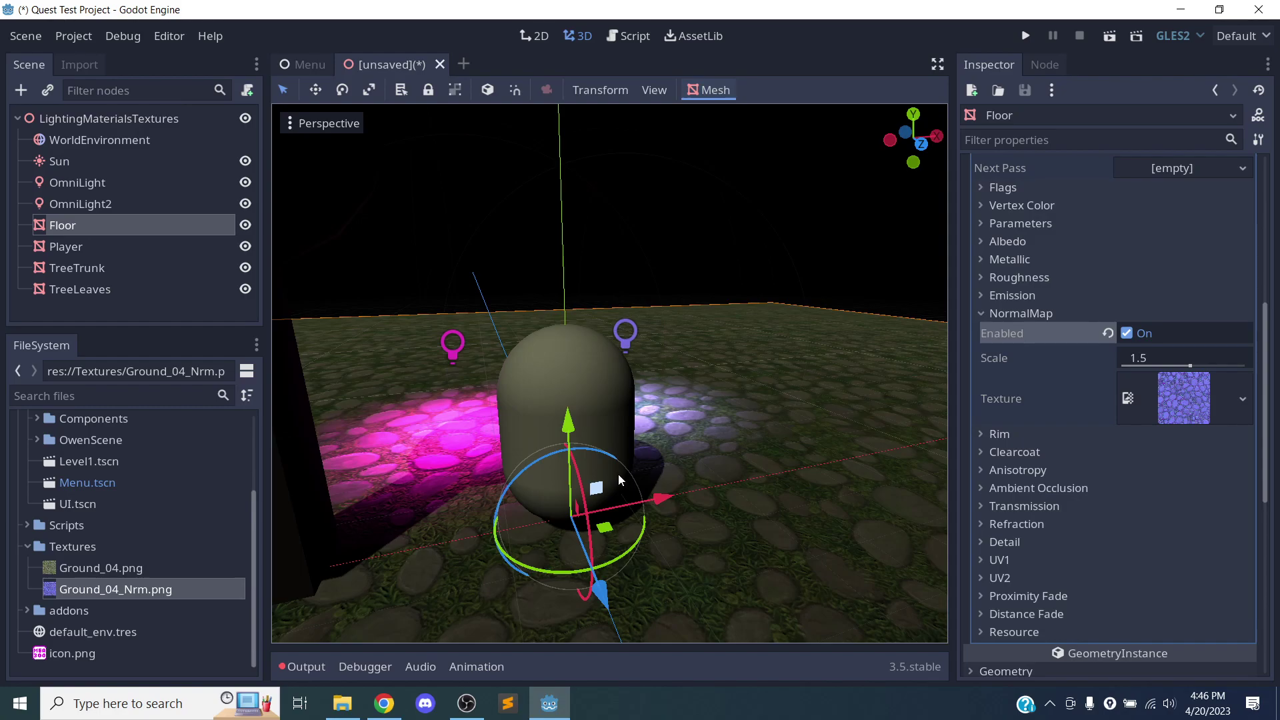
click(982, 313)
middle_drag(717, 370, 883, 409)
Reset the WorldEnvironment's background energy to 1 and view the brightened scene up to the capsule and tree
click(150, 140)
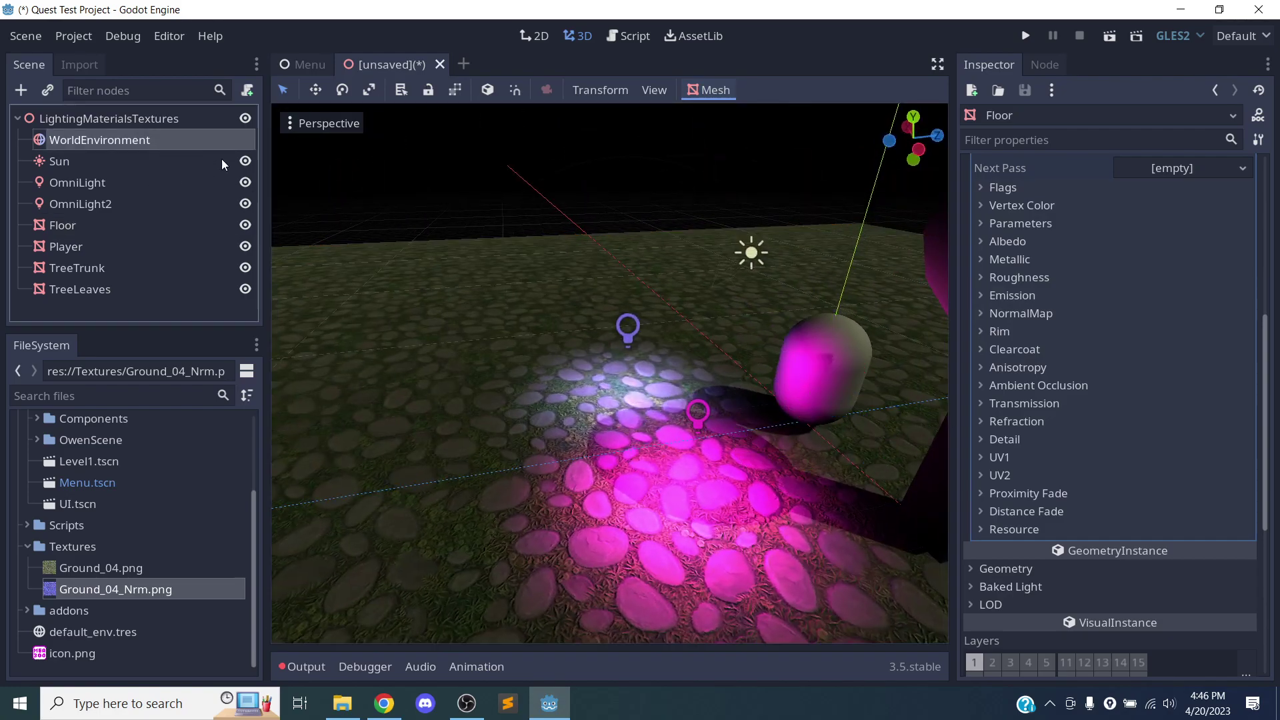
click(1104, 437)
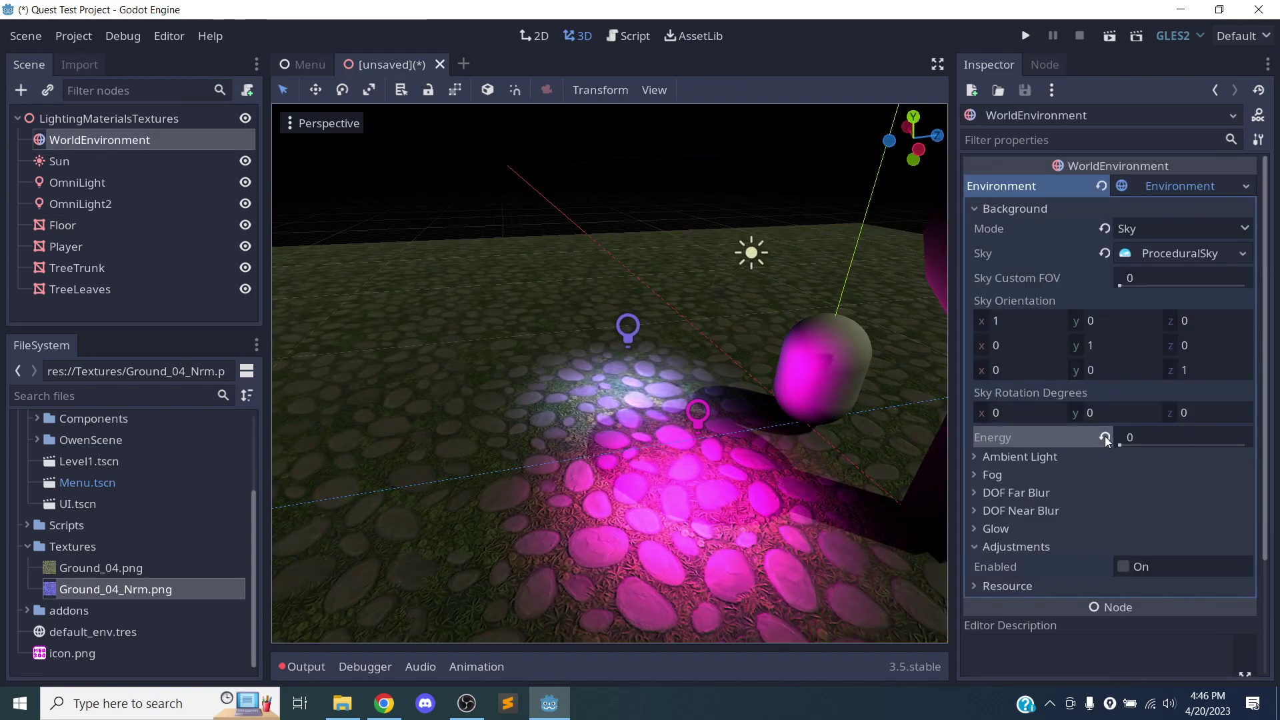
middle_drag(867, 413, 631, 274)
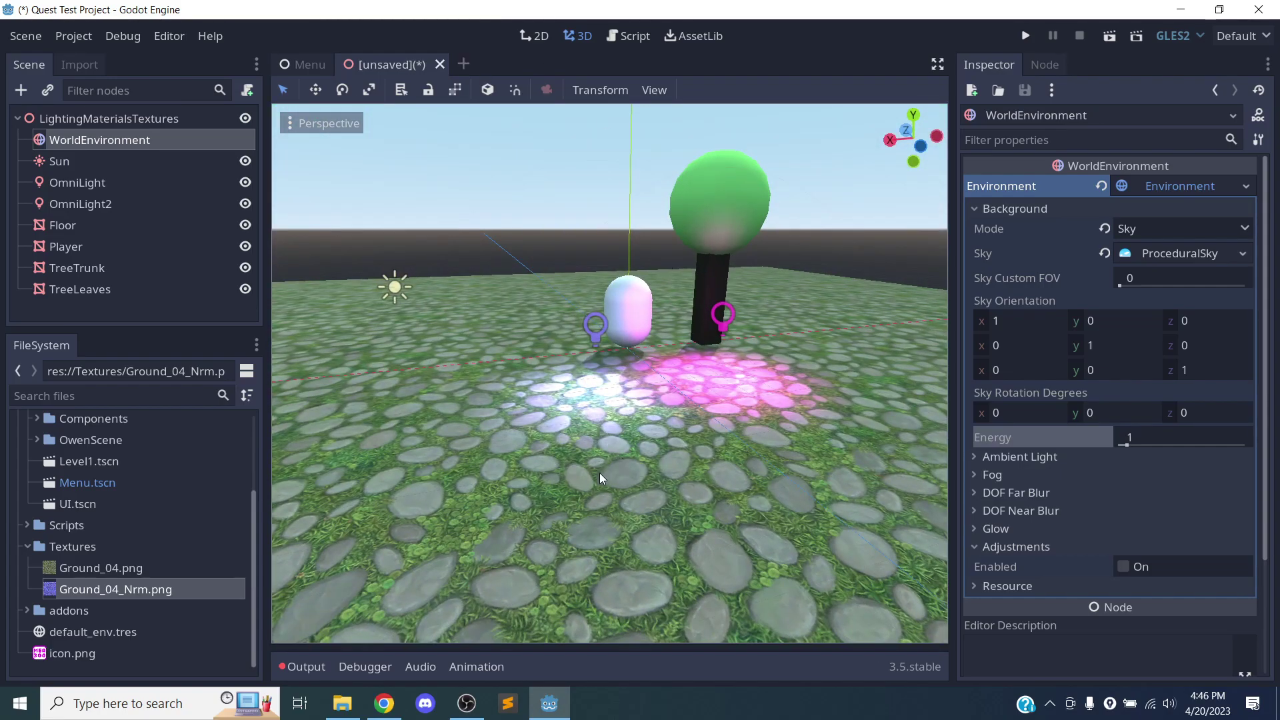
scroll(604, 494, down, 3)
scroll(709, 460, up, 6)
middle_drag(675, 488, 776, 226)
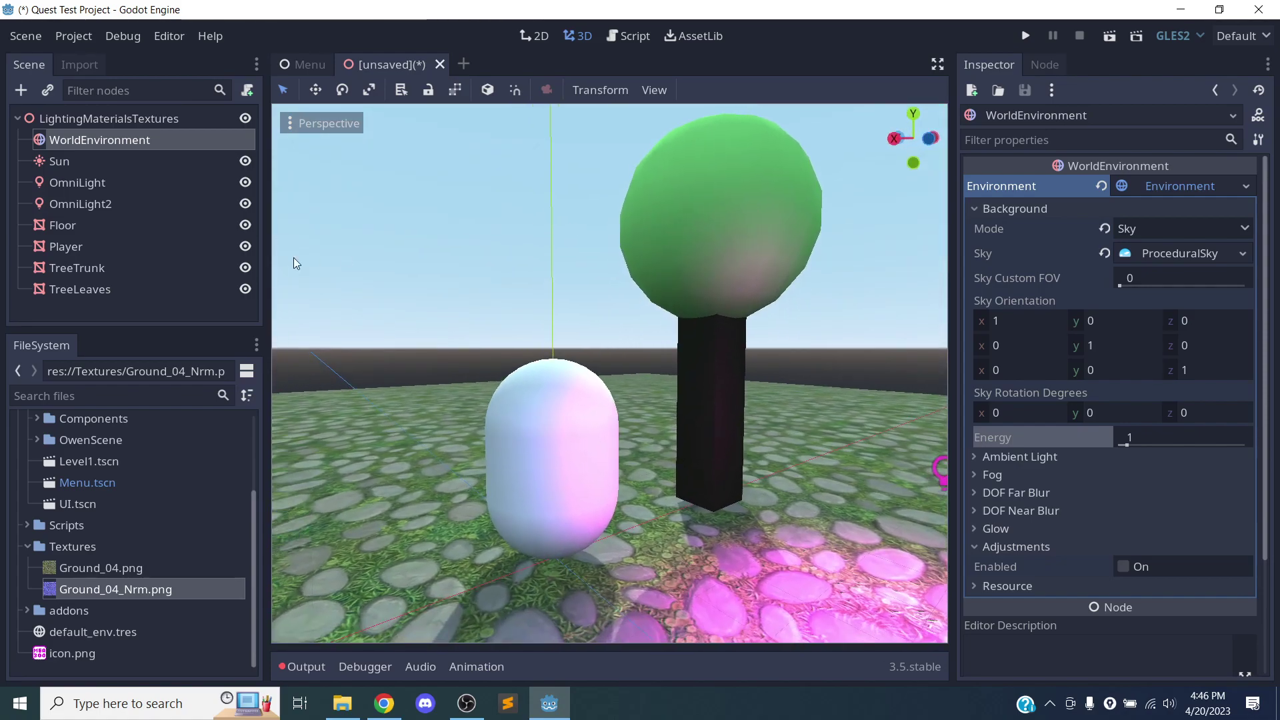
Assign a new SpatialMaterial to the Player's material slot and open its properties
click(78, 251)
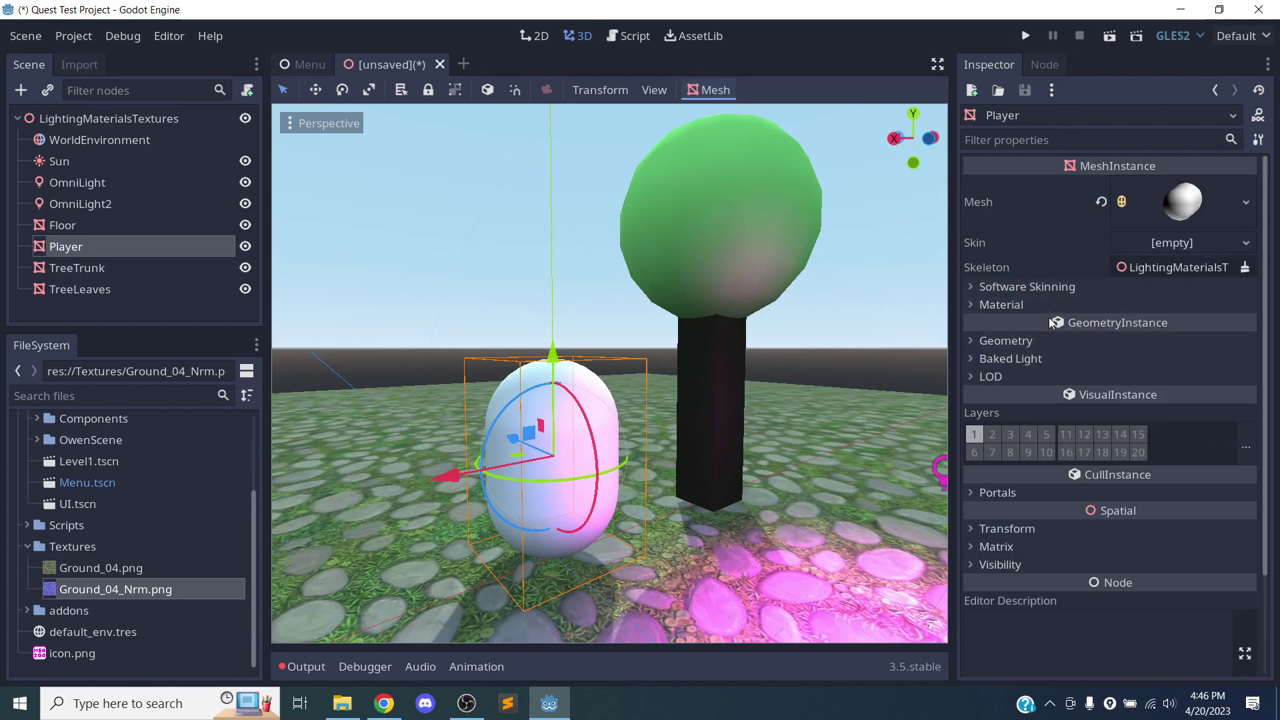
click(1093, 312)
click(1165, 324)
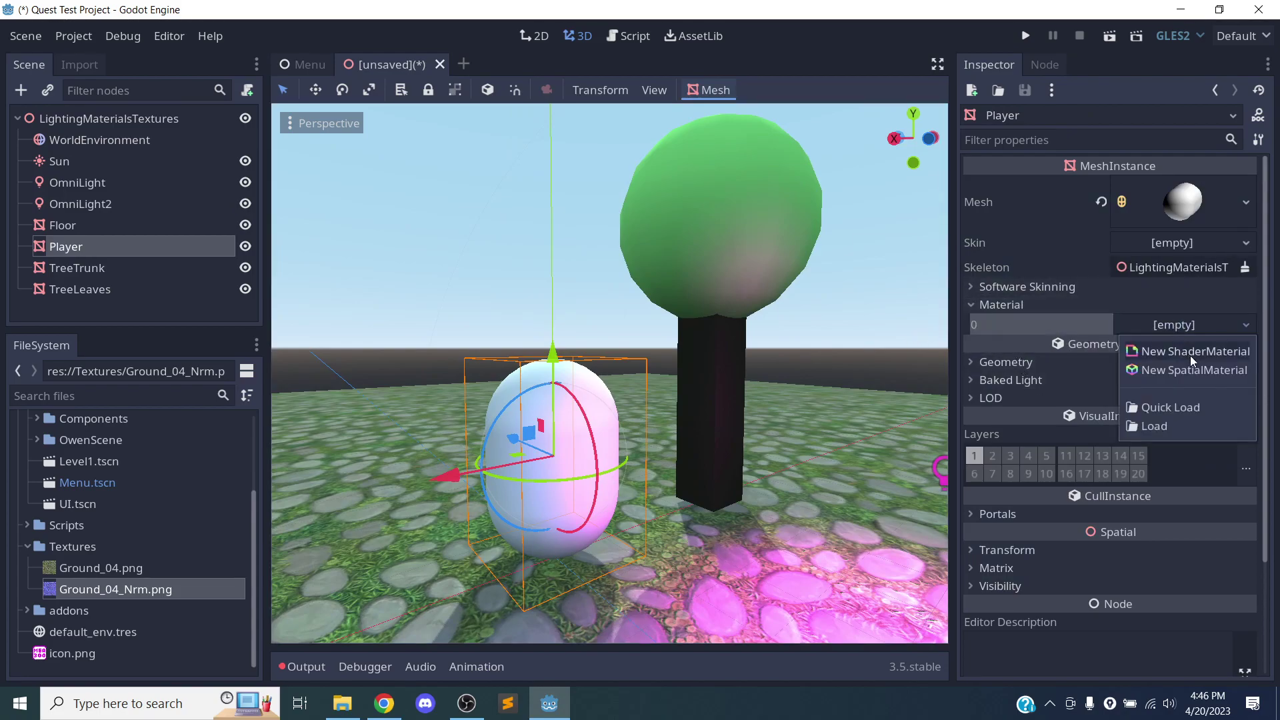
click(1185, 370)
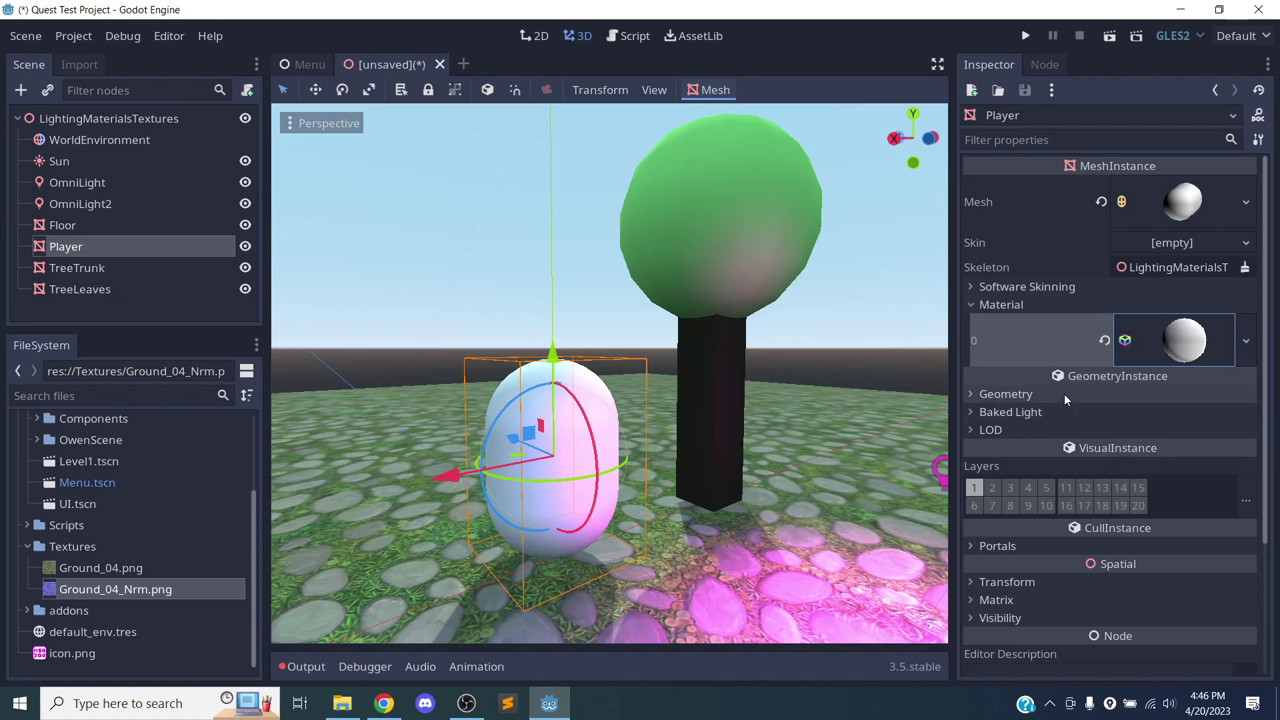
click(1126, 338)
Set the diffuse mode of the Player's material to Toon
scroll(1066, 393, down, 3)
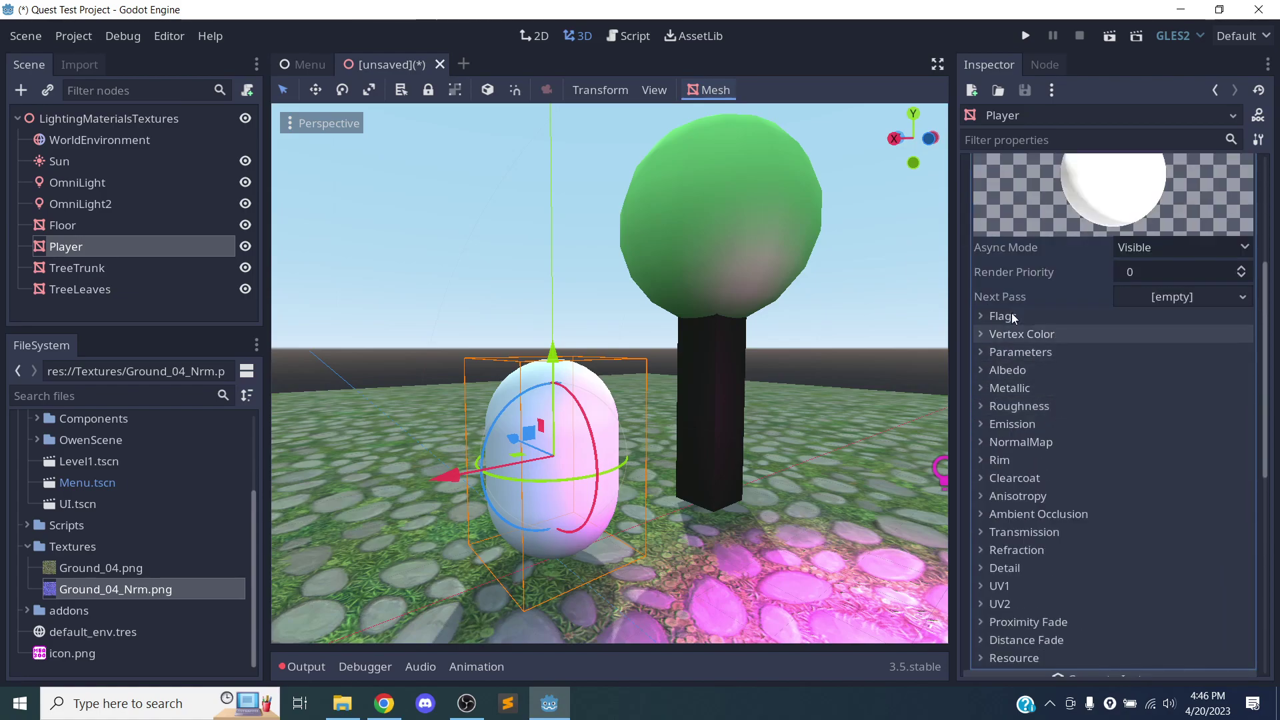
click(1027, 351)
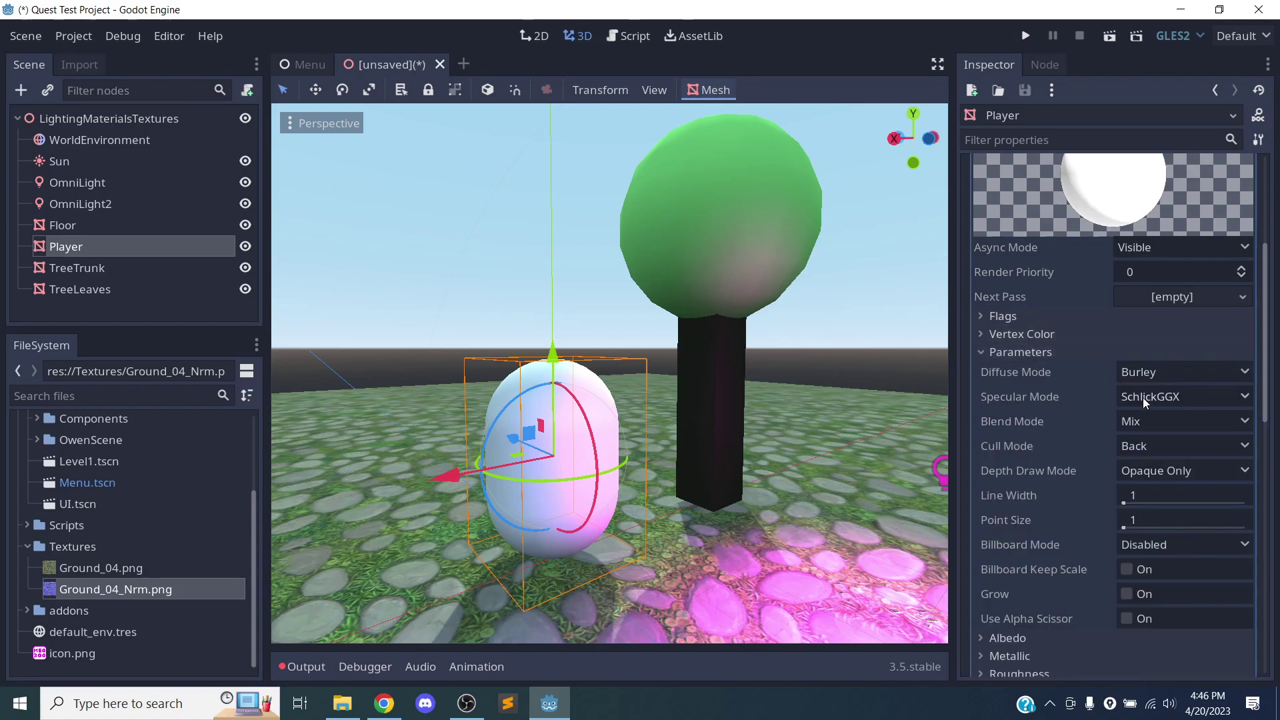
click(1152, 374)
click(1157, 469)
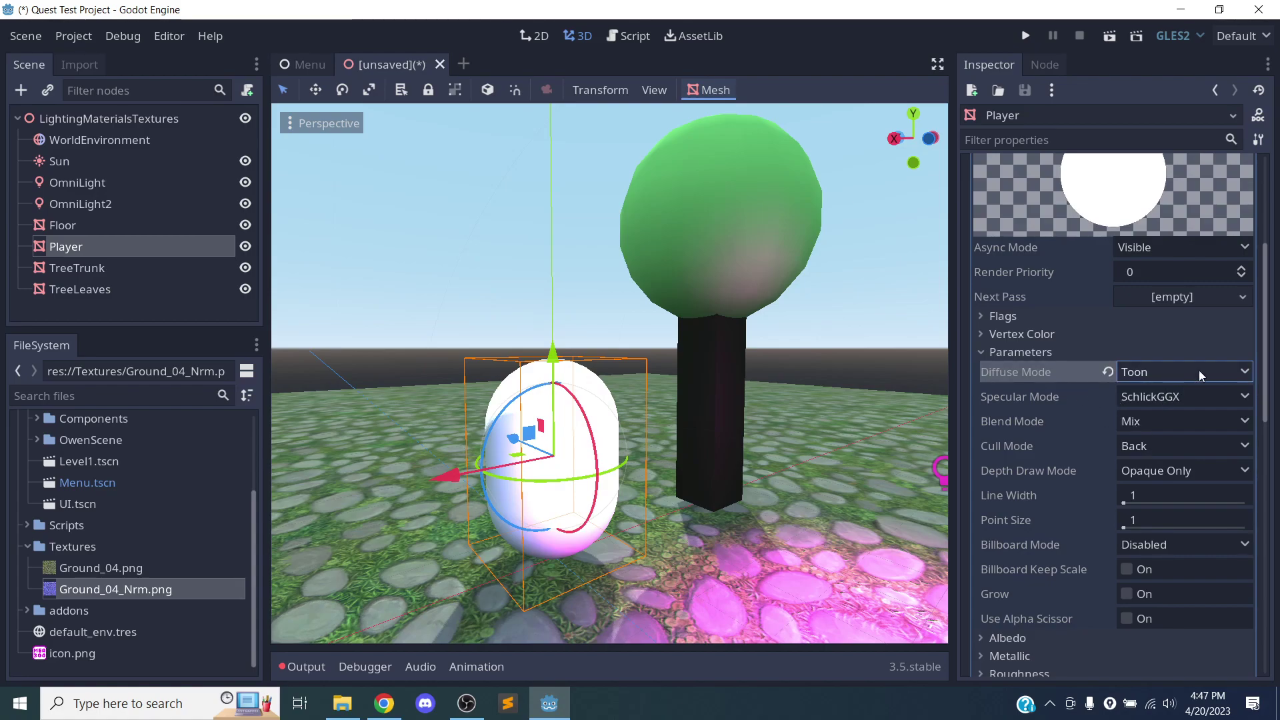
Inspect the Player's shading up close and set its material's specular mode to Toon
mouse_move(753, 453)
middle_down()
mouse_move(623, 462)
mouse_move(705, 474)
mouse_move(748, 456)
middle_up()
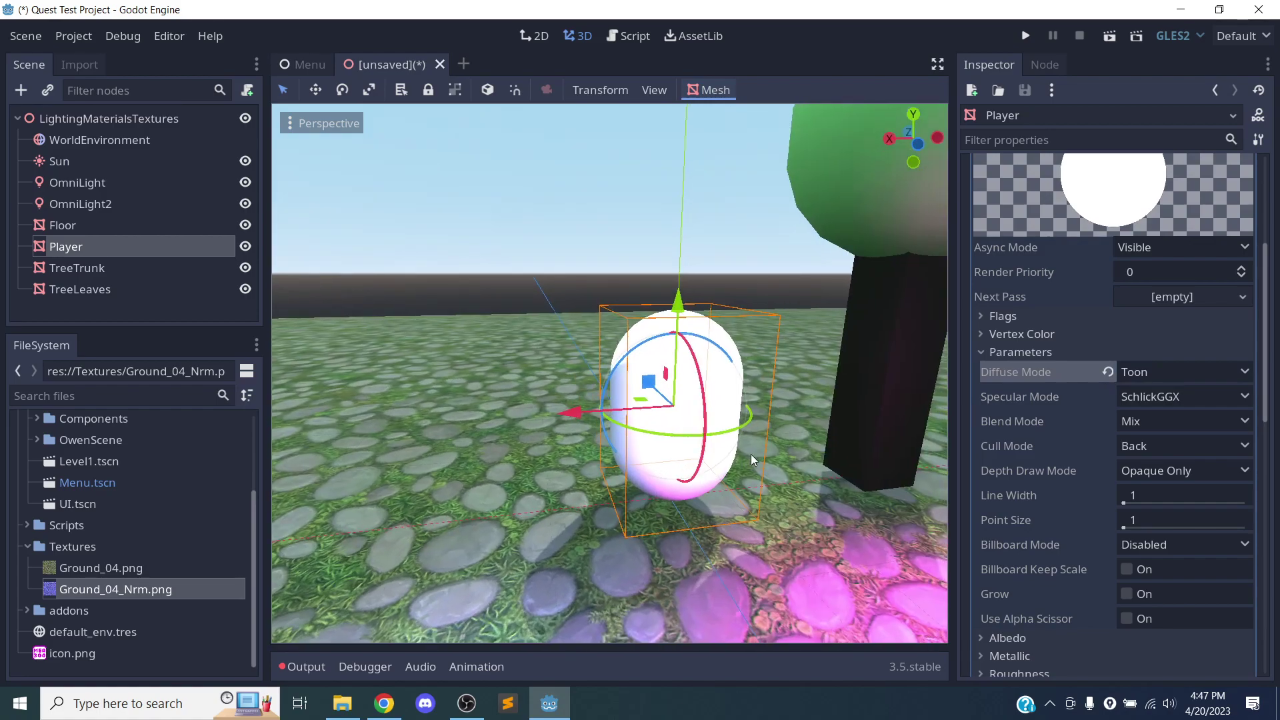
key(f)
scroll(777, 493, up, 5)
scroll(756, 502, down, 10)
middle_drag(664, 521, 777, 517)
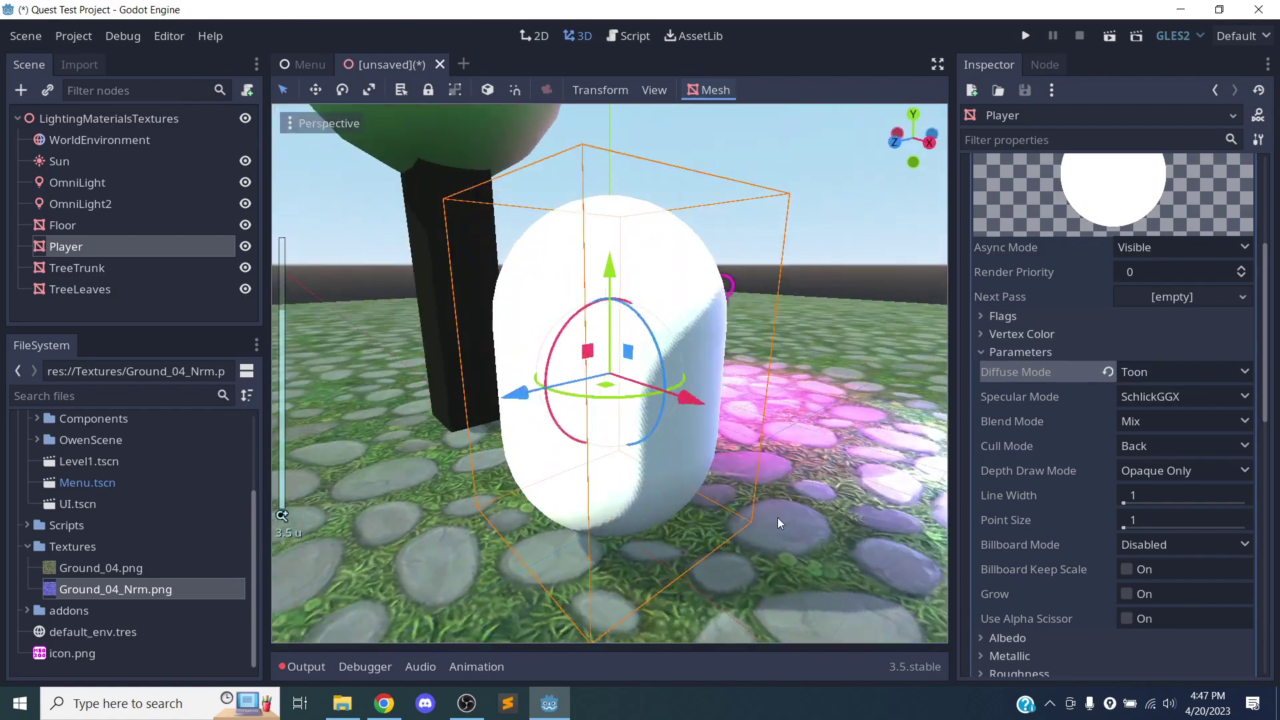
click(1169, 398)
click(1165, 480)
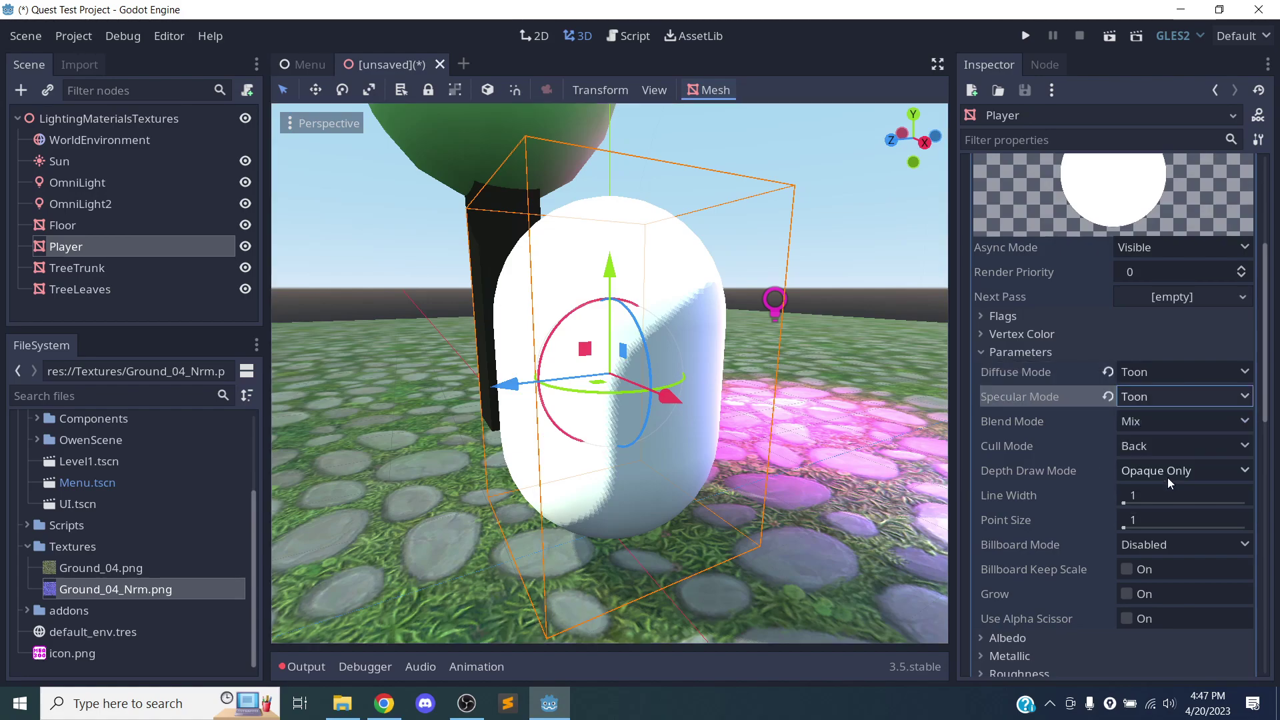
click(1040, 353)
Lower the roughness of the Player's material to 0
middle_drag(841, 408, 782, 429)
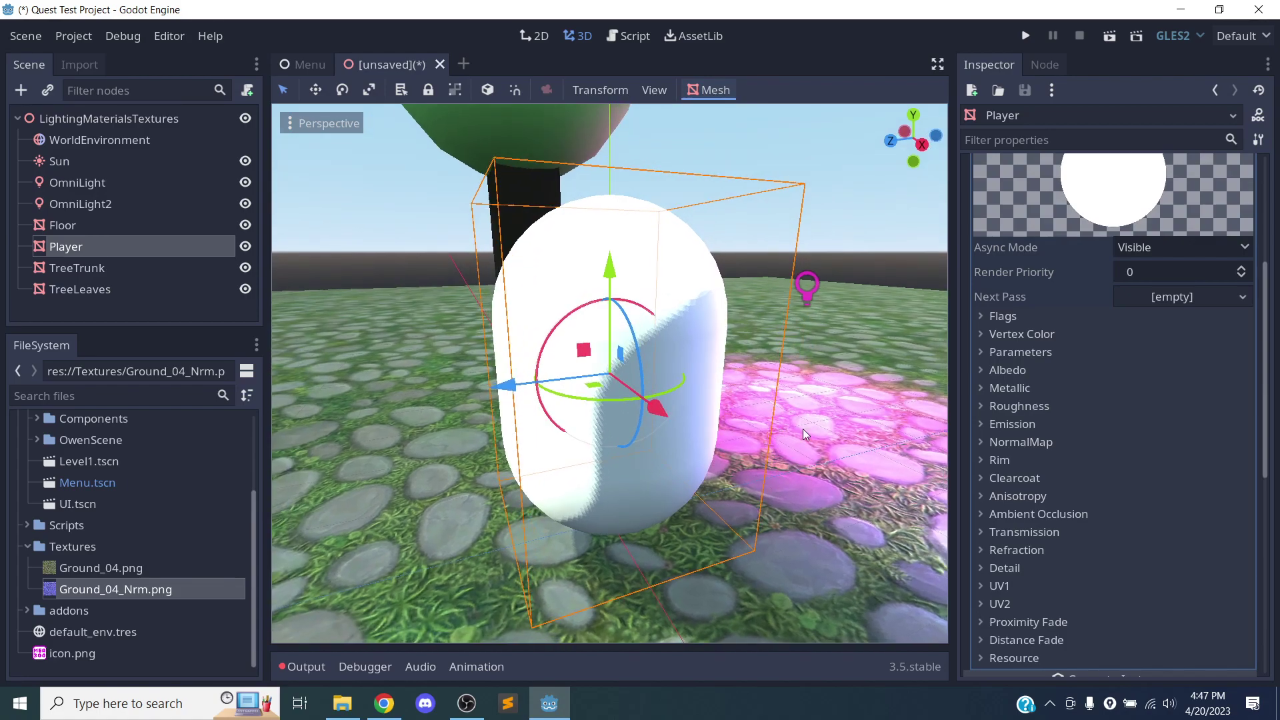
click(1020, 405)
drag(1149, 434, 1113, 434)
middle_drag(598, 447, 933, 397)
mouse_move(1123, 434)
mouse_down()
mouse_move(1159, 437)
mouse_move(1111, 442)
mouse_move(1224, 430)
mouse_move(1113, 440)
mouse_up()
Set the Sun's light energy to 0.1
click(127, 160)
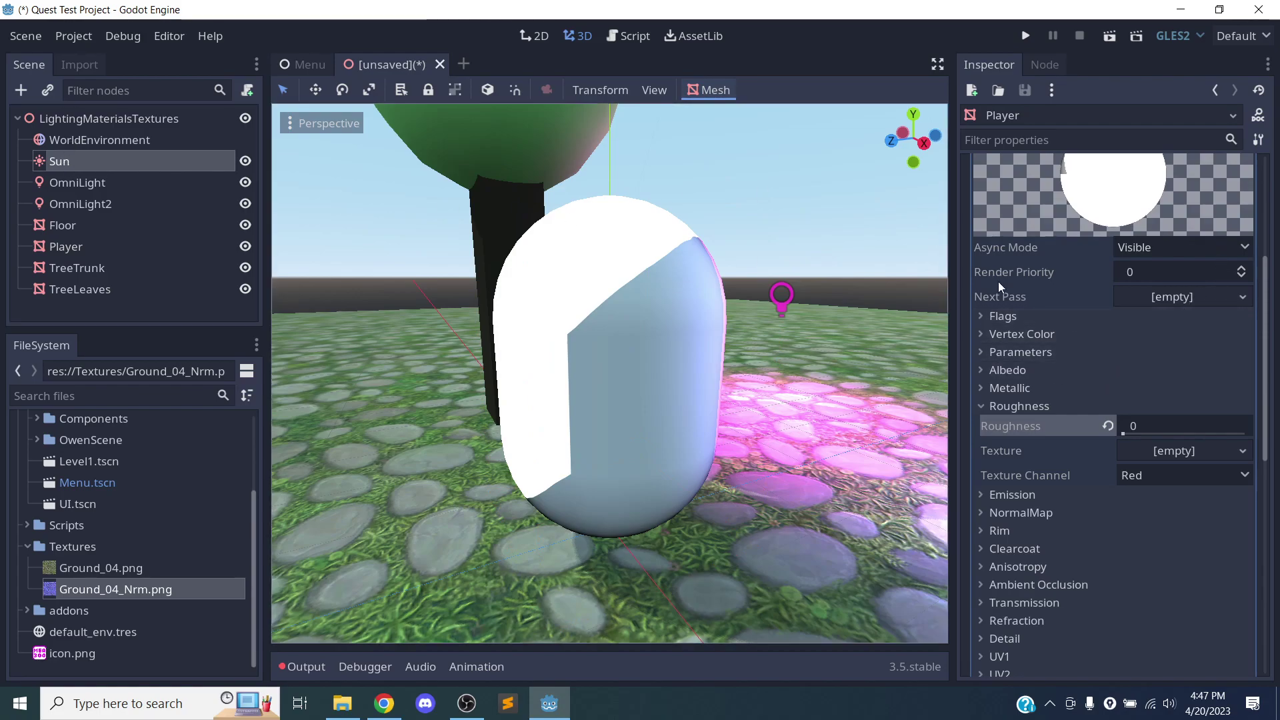
scroll(994, 278, down, 6)
scroll(1101, 316, up, 10)
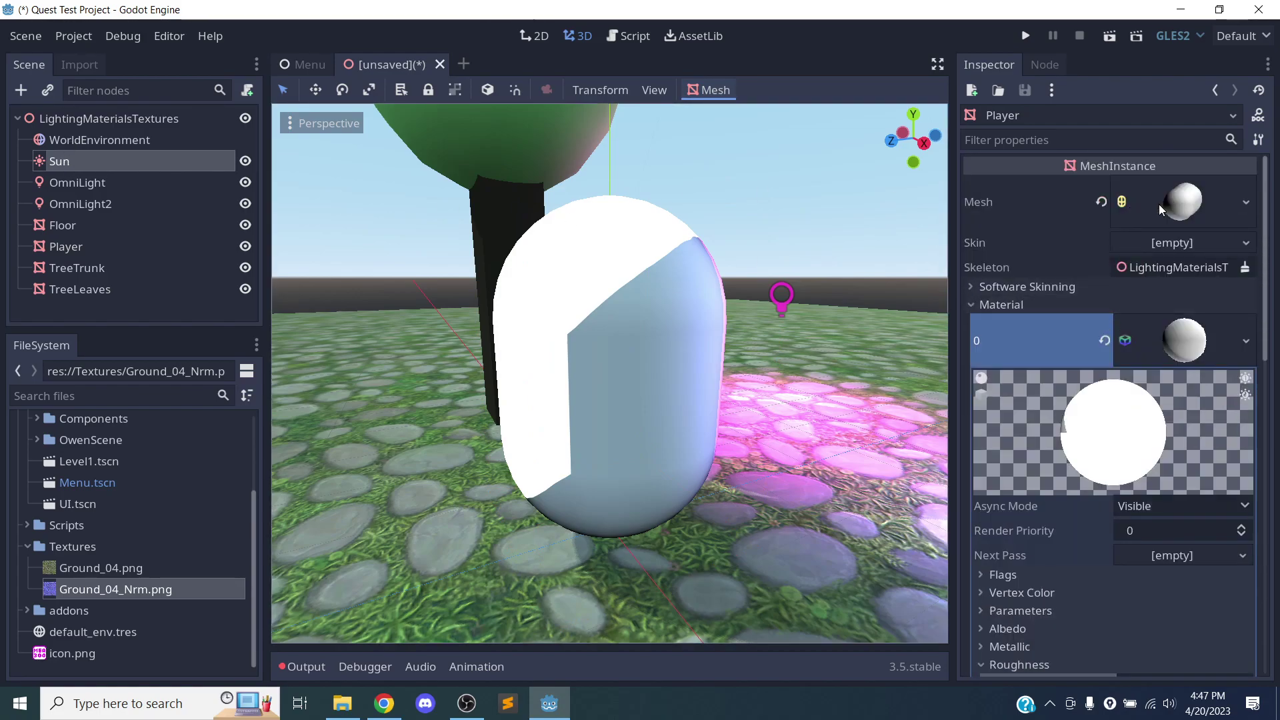
click(70, 203)
click(87, 163)
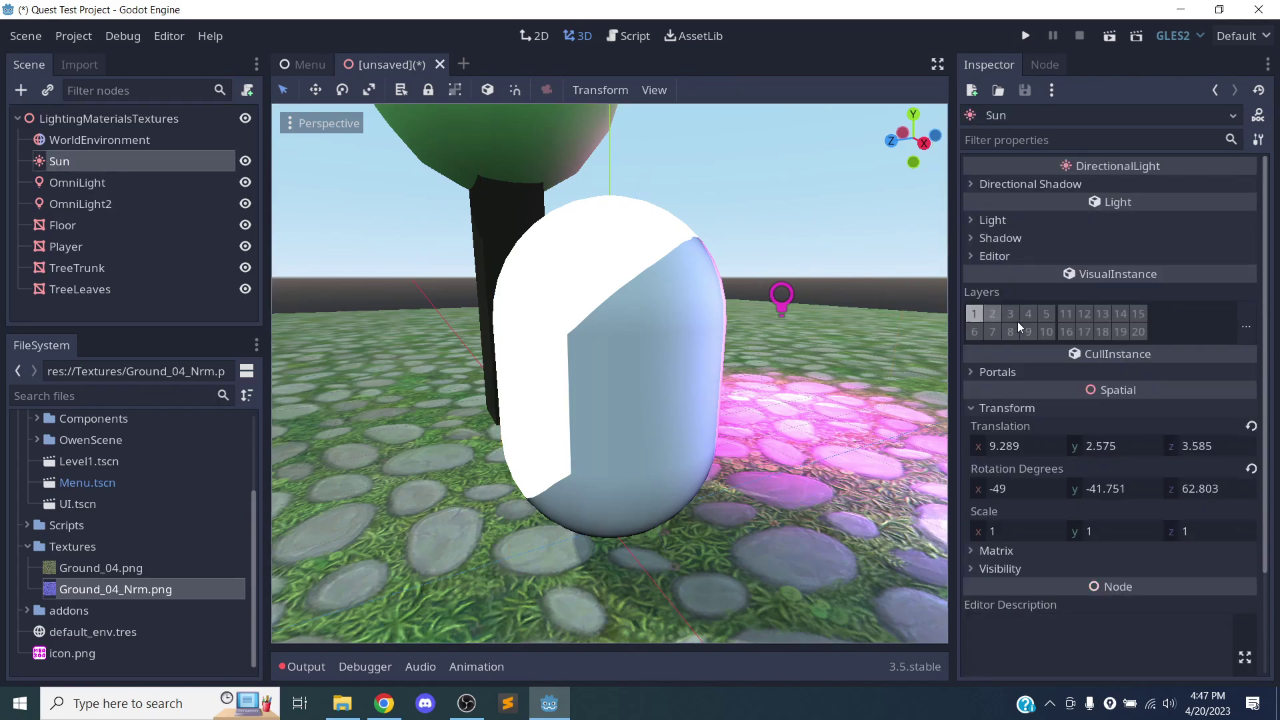
click(1026, 221)
click(1162, 265)
text(.1)
key(Return)
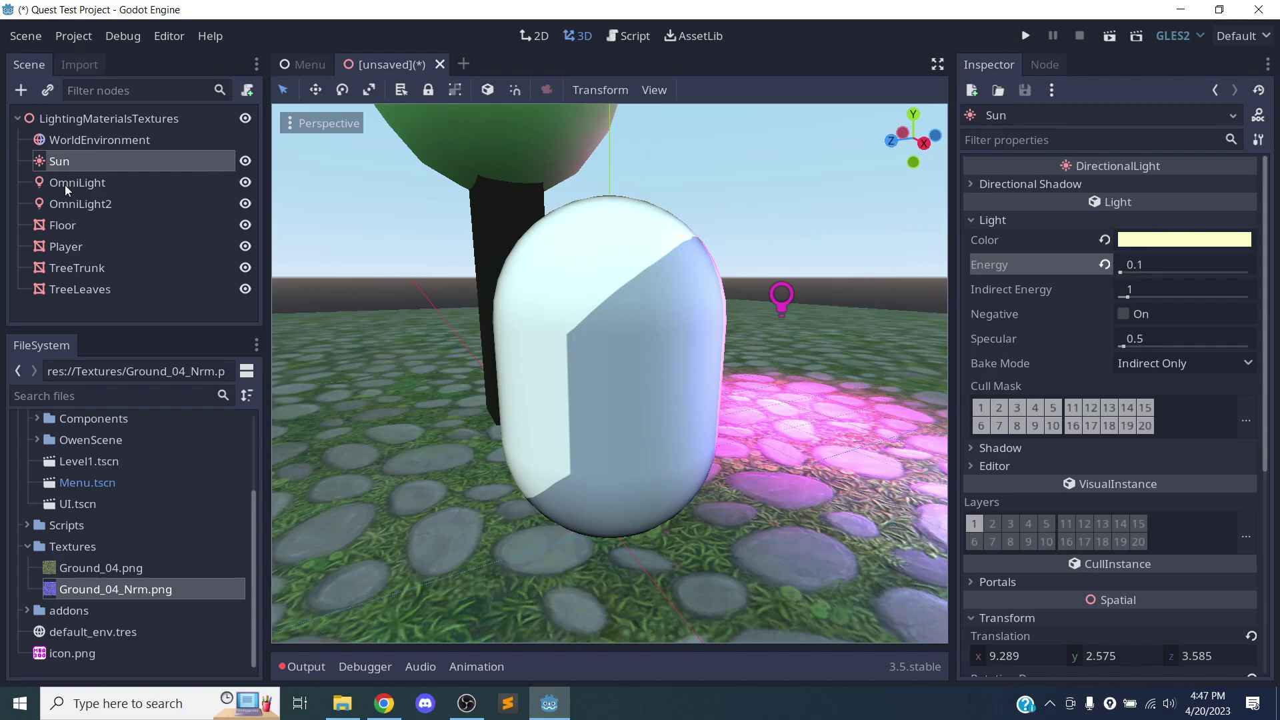
Move OmniLight and OmniLight2 farther away from the Player along the Z axis
click(66, 246)
key(f)
middle_drag(729, 336, 544, 371)
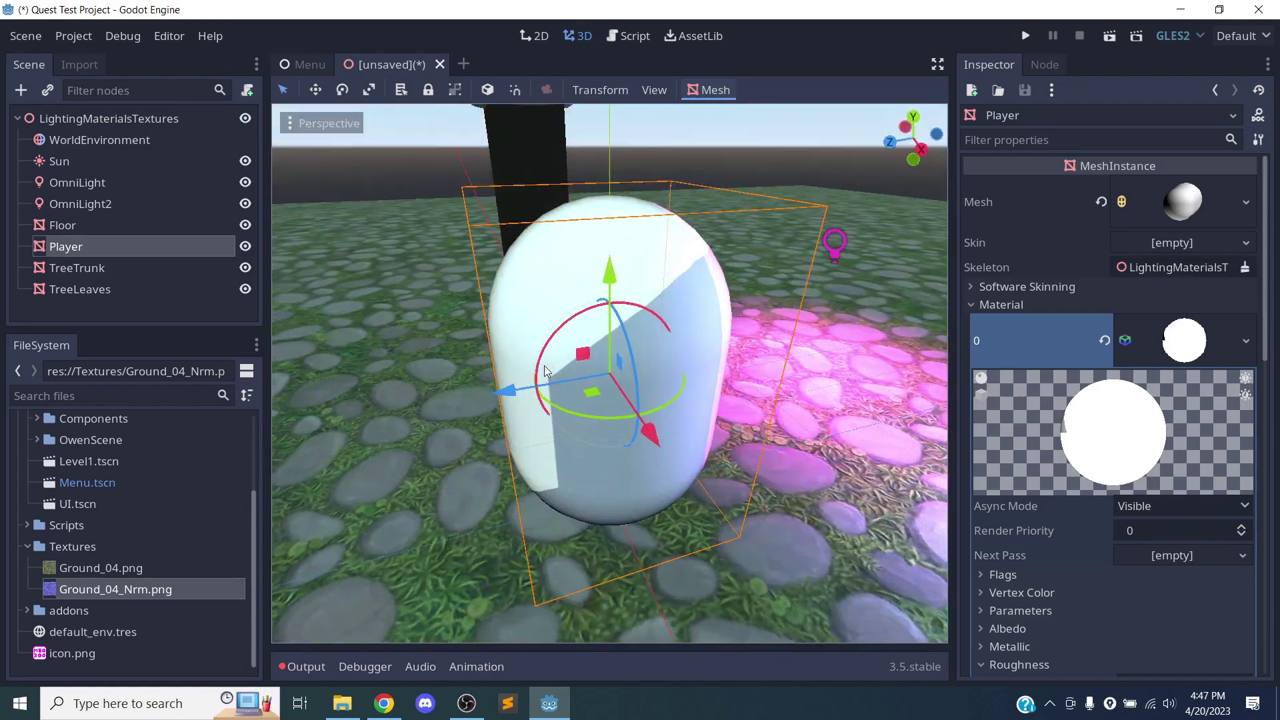
scroll(618, 350, down, 8)
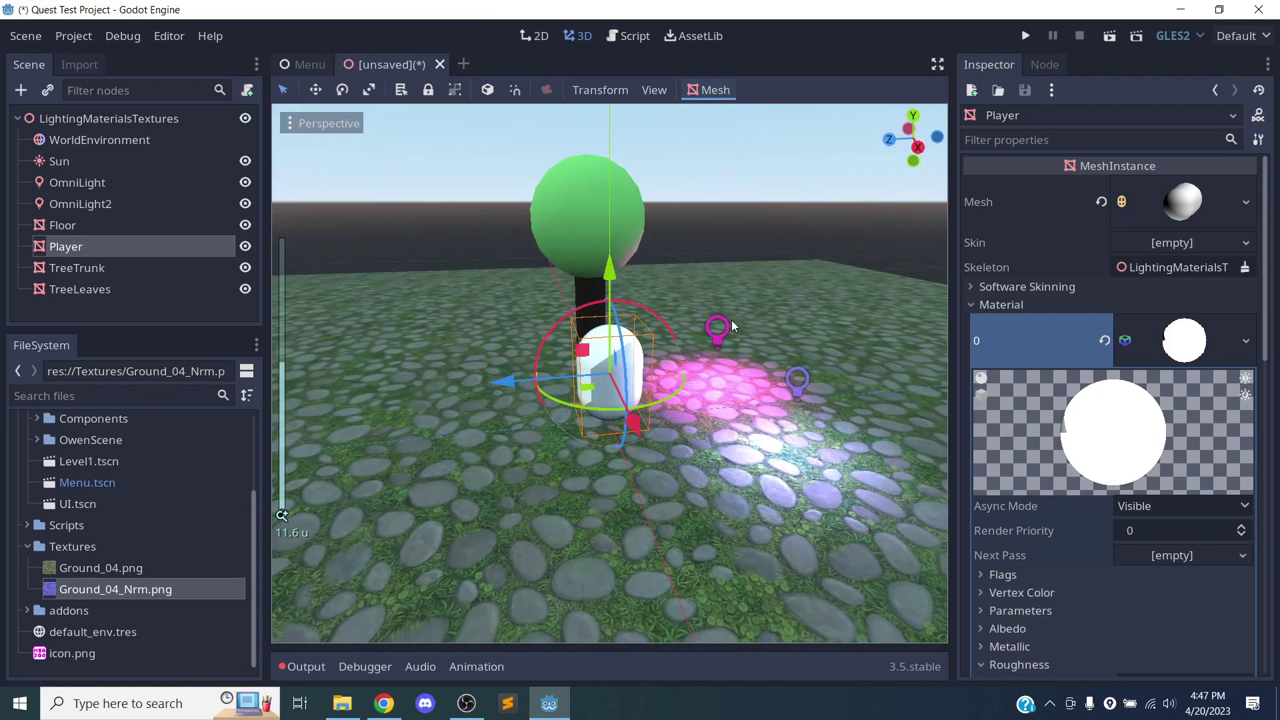
click(732, 327)
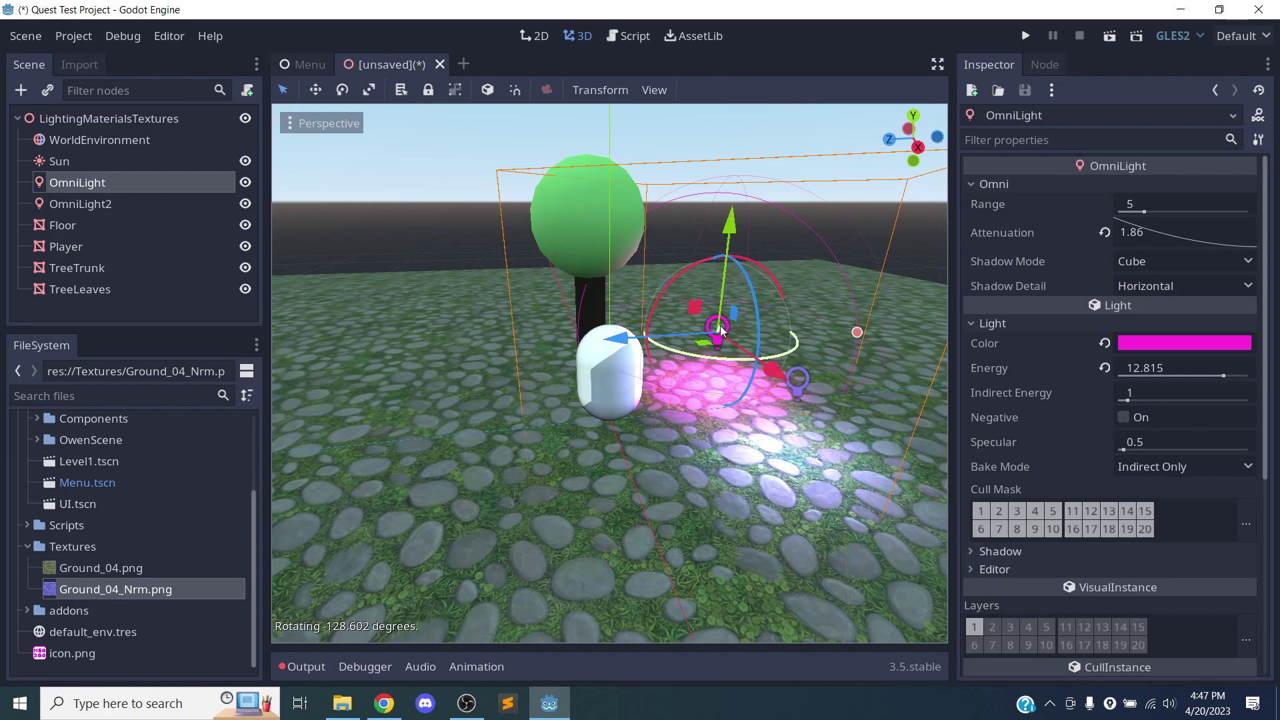
click(798, 380)
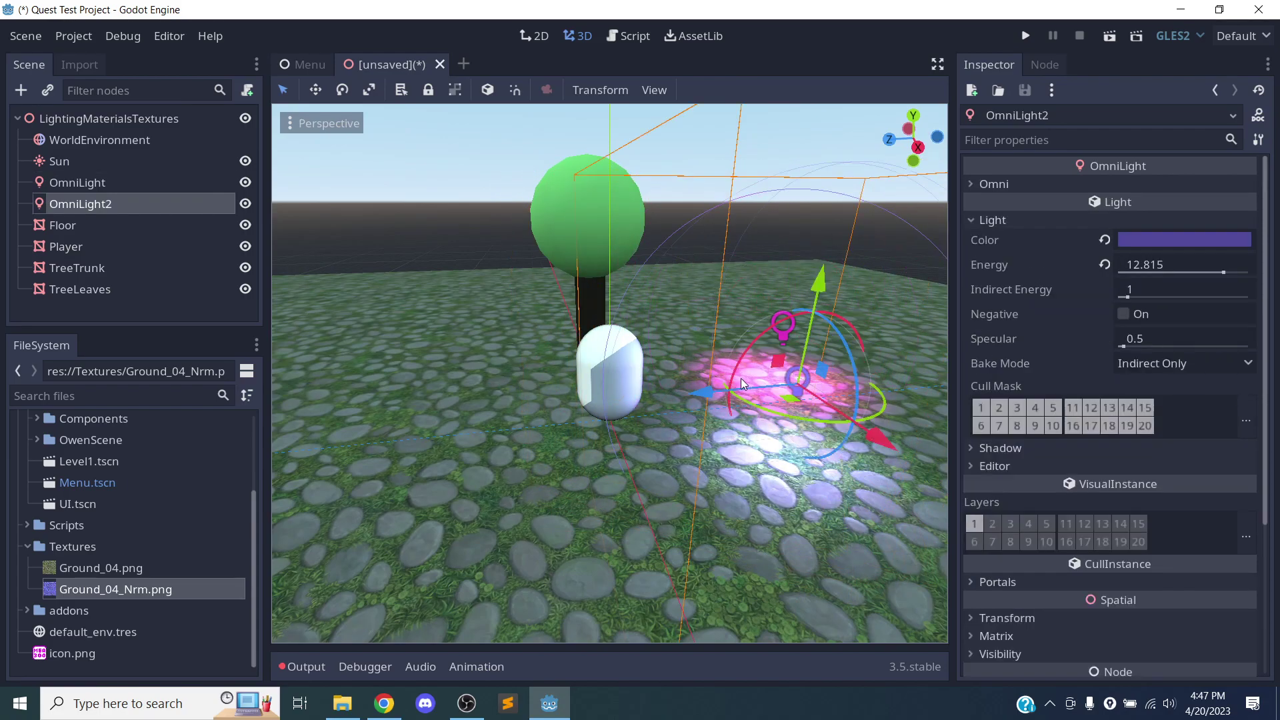
drag(710, 392, 793, 386)
View the Player from several sides and raise its material's roughness to about 0.06
click(601, 377)
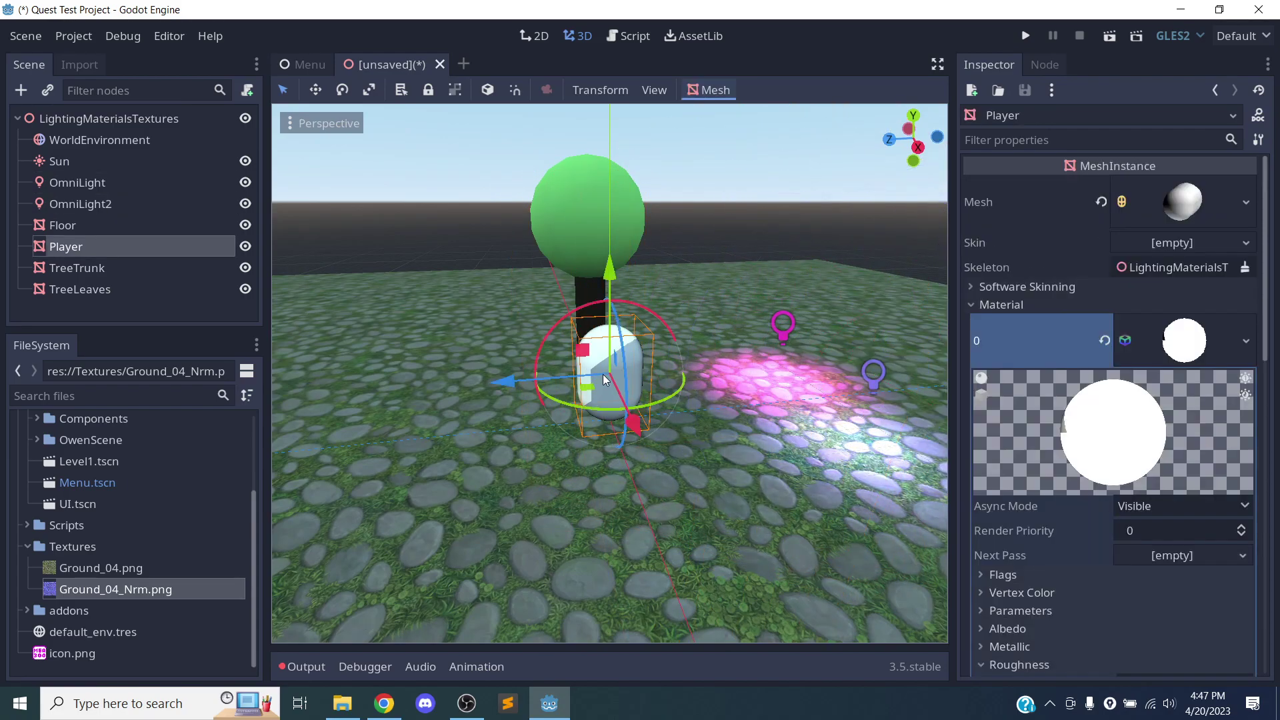
middle_drag(629, 384, 812, 397)
scroll(642, 395, down, 5)
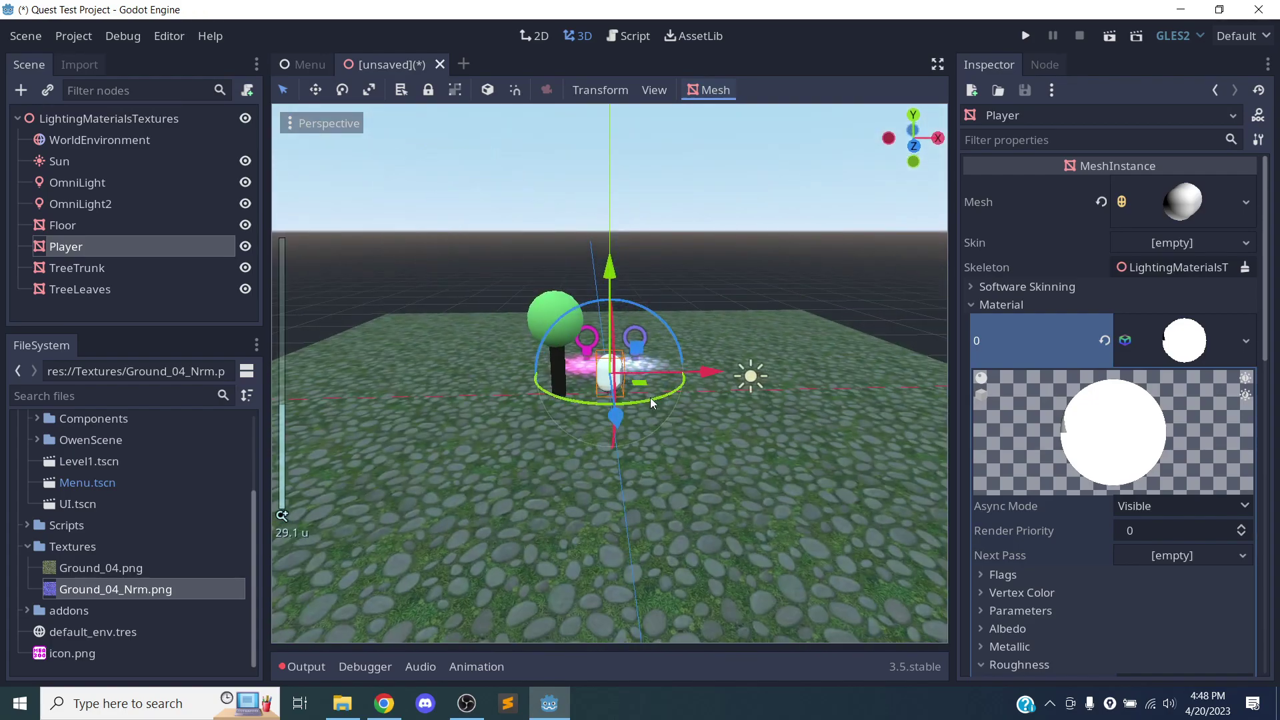
scroll(670, 399, up, 5)
scroll(669, 398, up, 10)
middle_drag(670, 398, 312, 390)
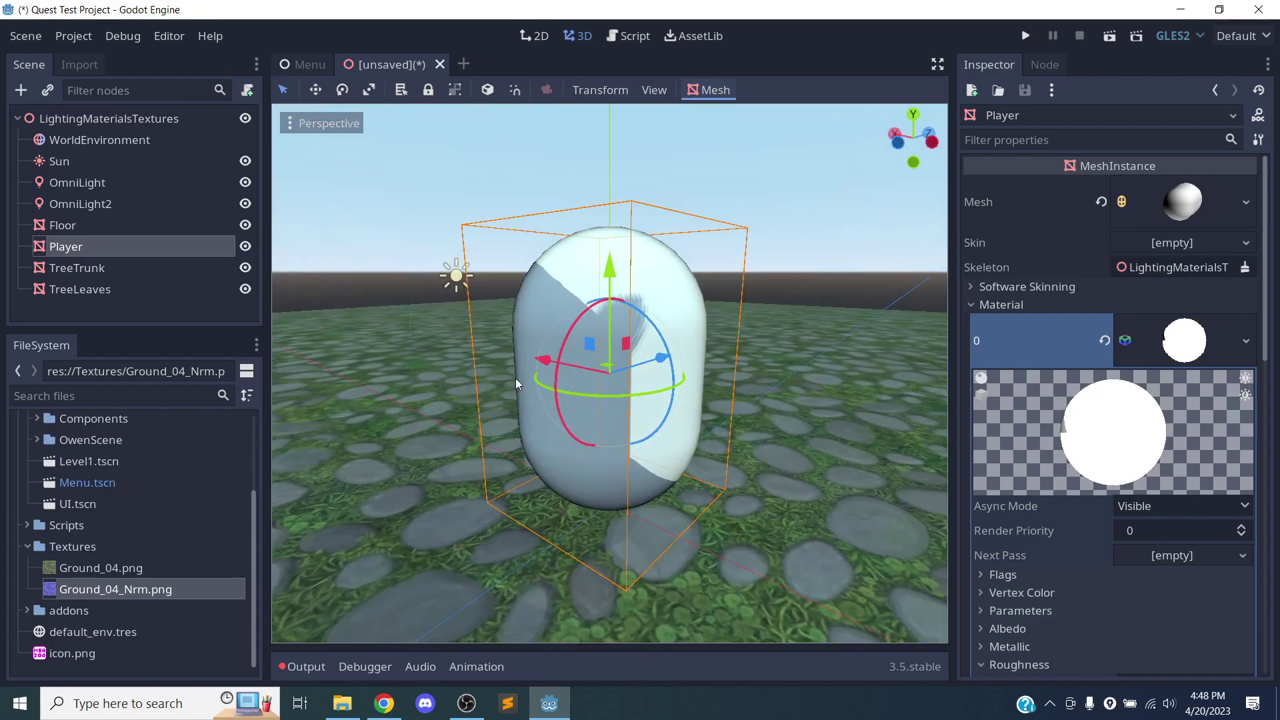
scroll(1133, 419, down, 5)
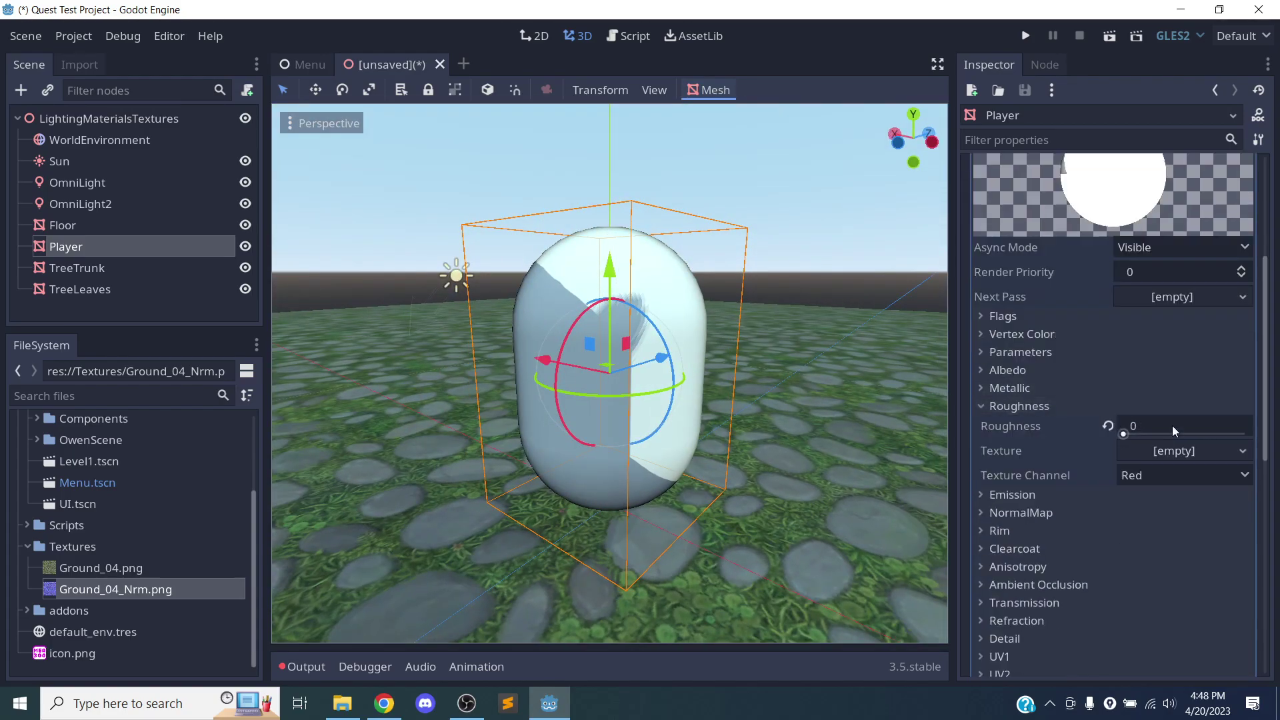
drag(1166, 434, 1181, 434)
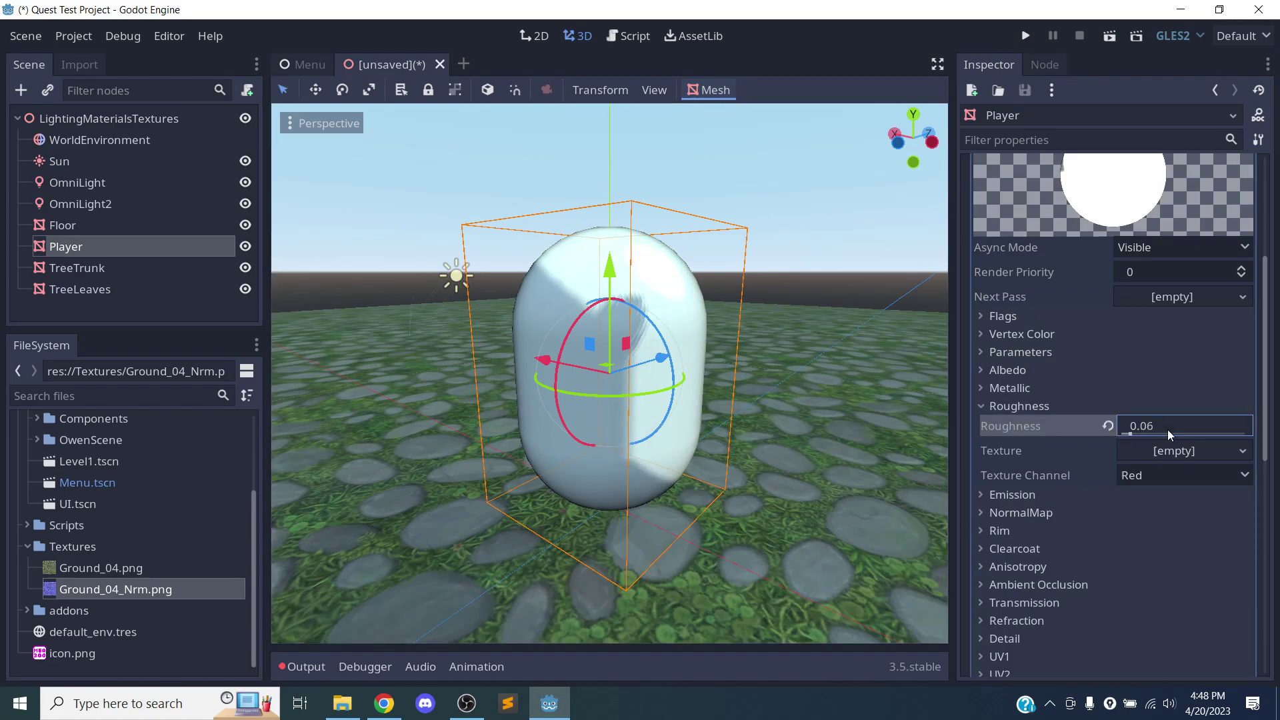
click(1070, 405)
Examine the Player's highlight, trying a higher specular value on its material and then 0
middle_drag(920, 382, 433, 392)
scroll(583, 331, up, 2)
scroll(603, 333, down, 4)
scroll(605, 334, up, 10)
middle_drag(662, 325, 963, 468)
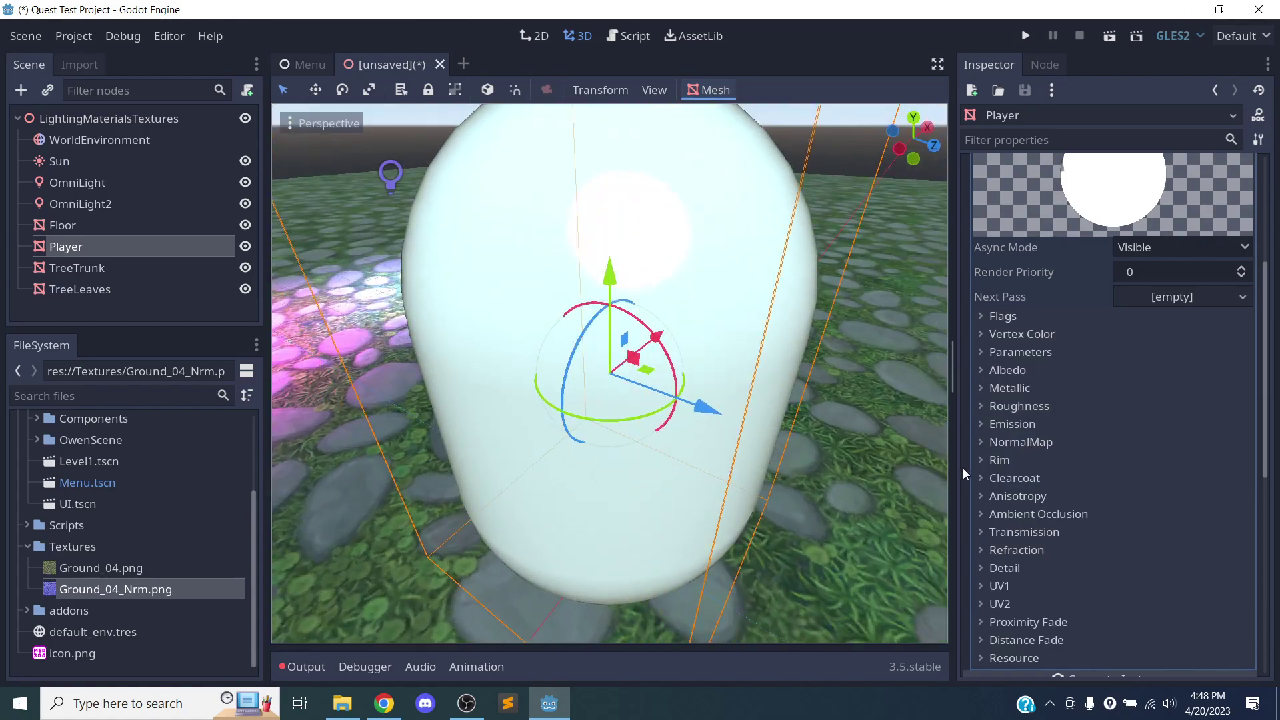
click(1041, 389)
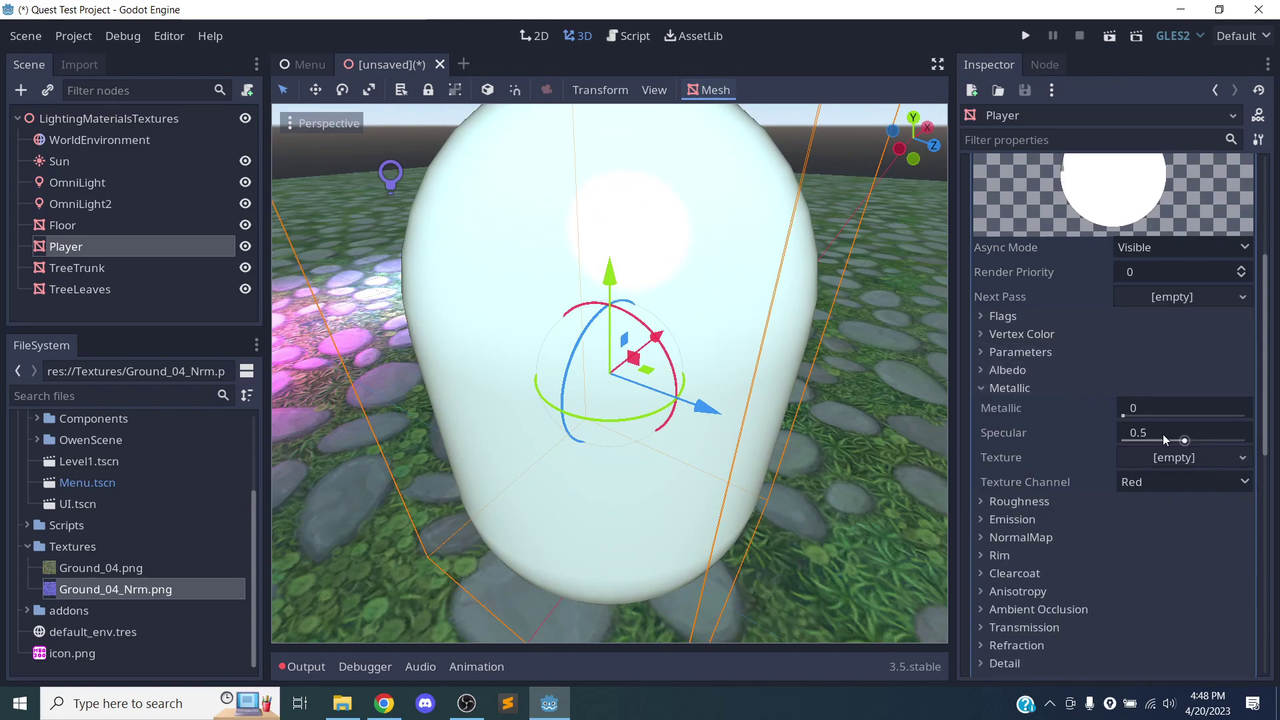
drag(1162, 434, 1247, 434)
mouse_move(597, 355)
middle_down()
mouse_move(775, 291)
mouse_move(775, 307)
middle_up()
drag(1179, 435, 1130, 435)
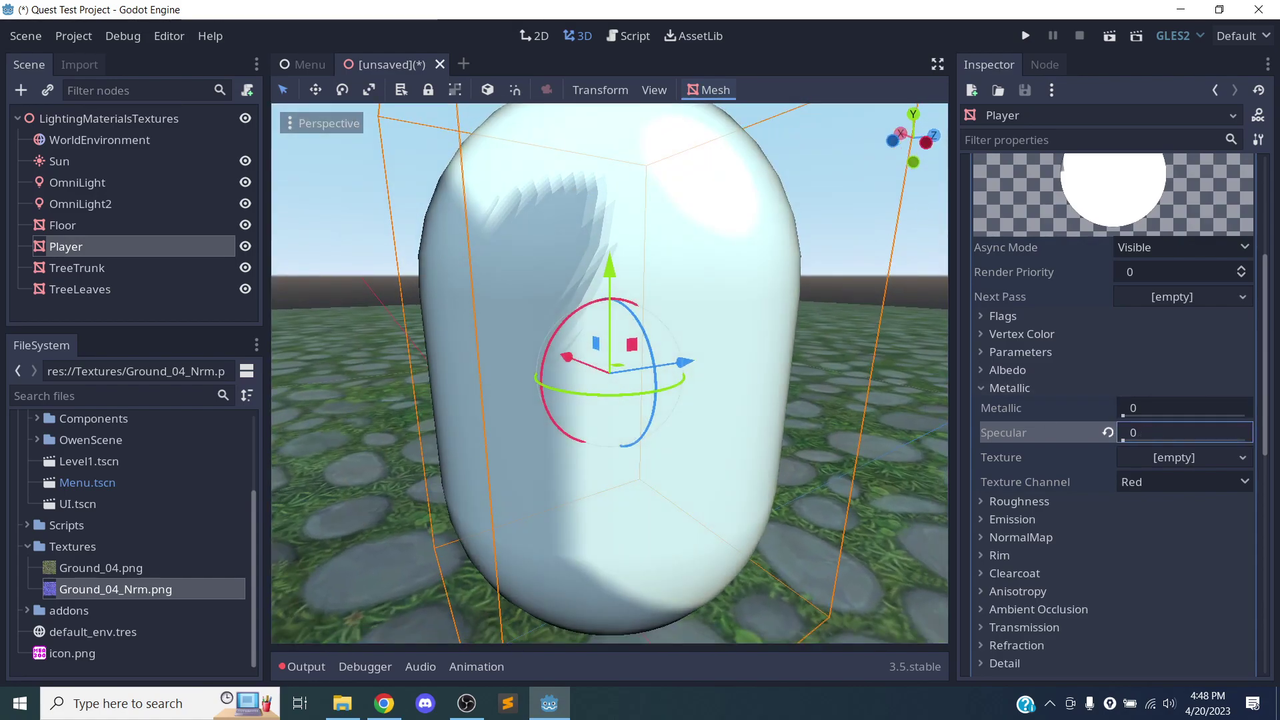
Set the specular value of the Player's material to 1 and view the highlight from another side
middle_drag(794, 306, 666, 316)
drag(1136, 437, 1253, 439)
middle_drag(600, 365, 640, 378)
scroll(487, 335, down, 7)
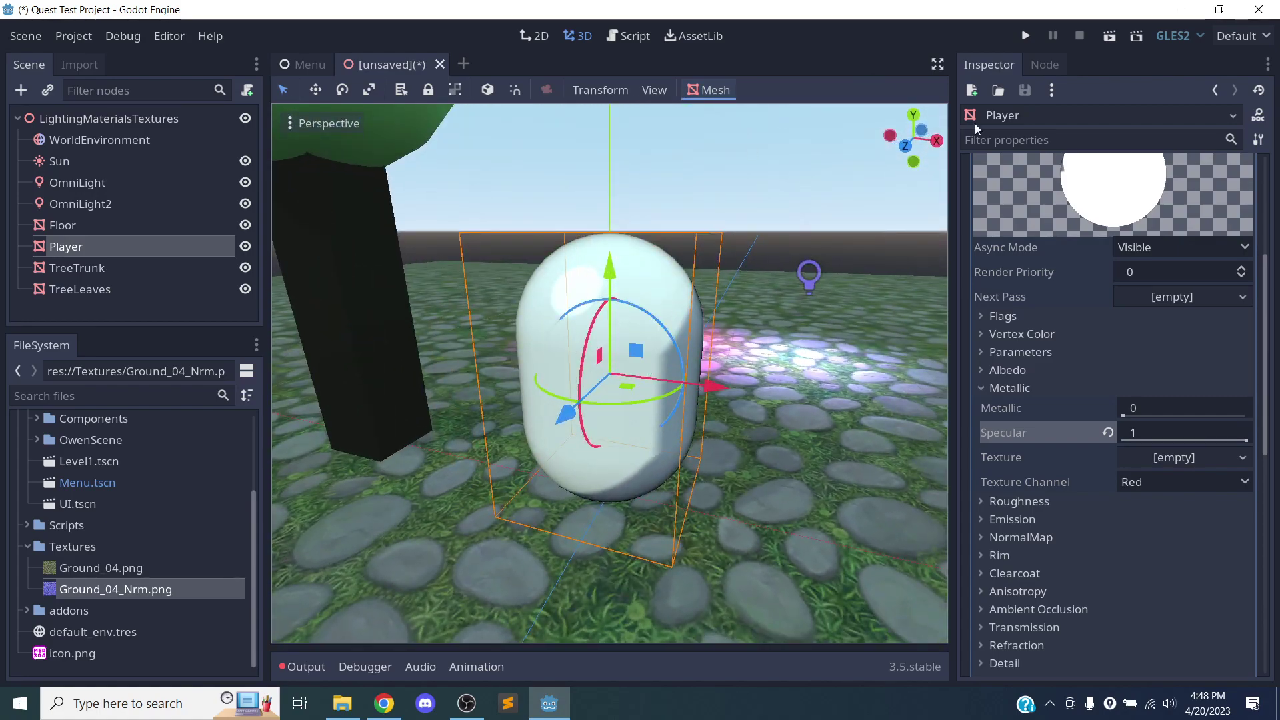
Select the tree's leaves and open their surface material with its Flags settings
click(1008, 387)
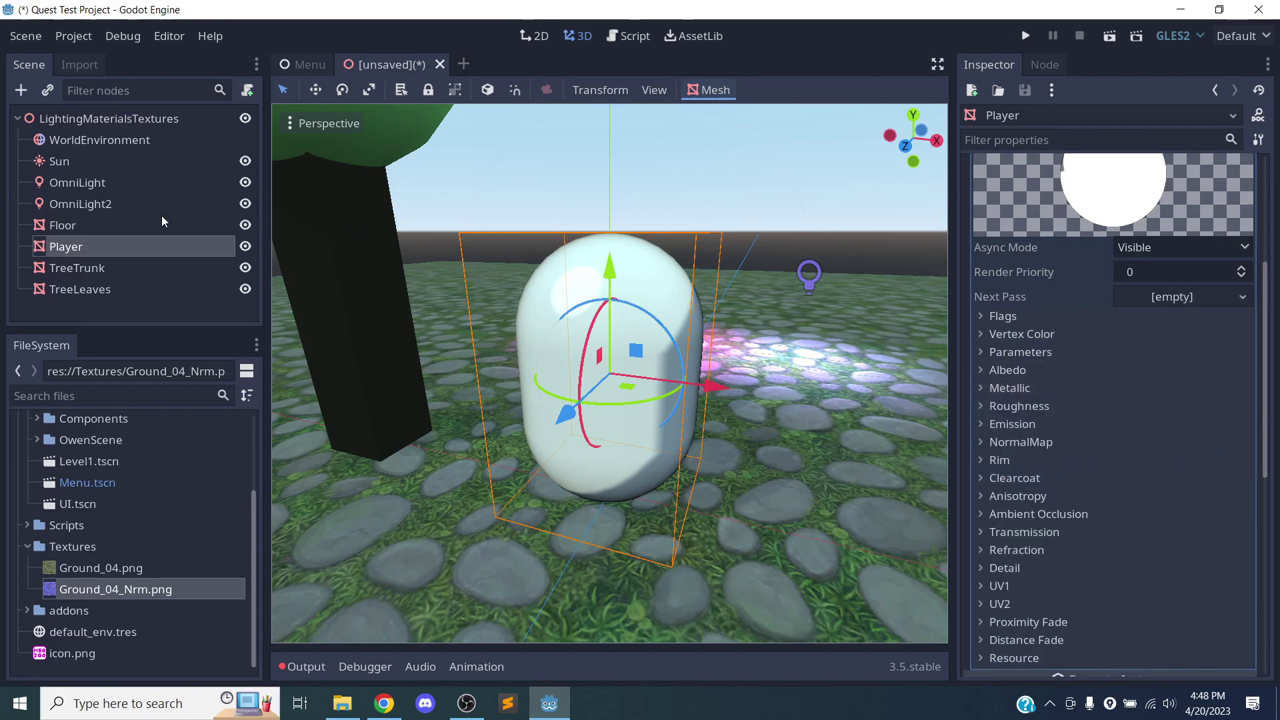
middle_drag(598, 275, 915, 477)
scroll(865, 441, up, 5)
scroll(846, 430, down, 15)
middle_drag(721, 464, 681, 432)
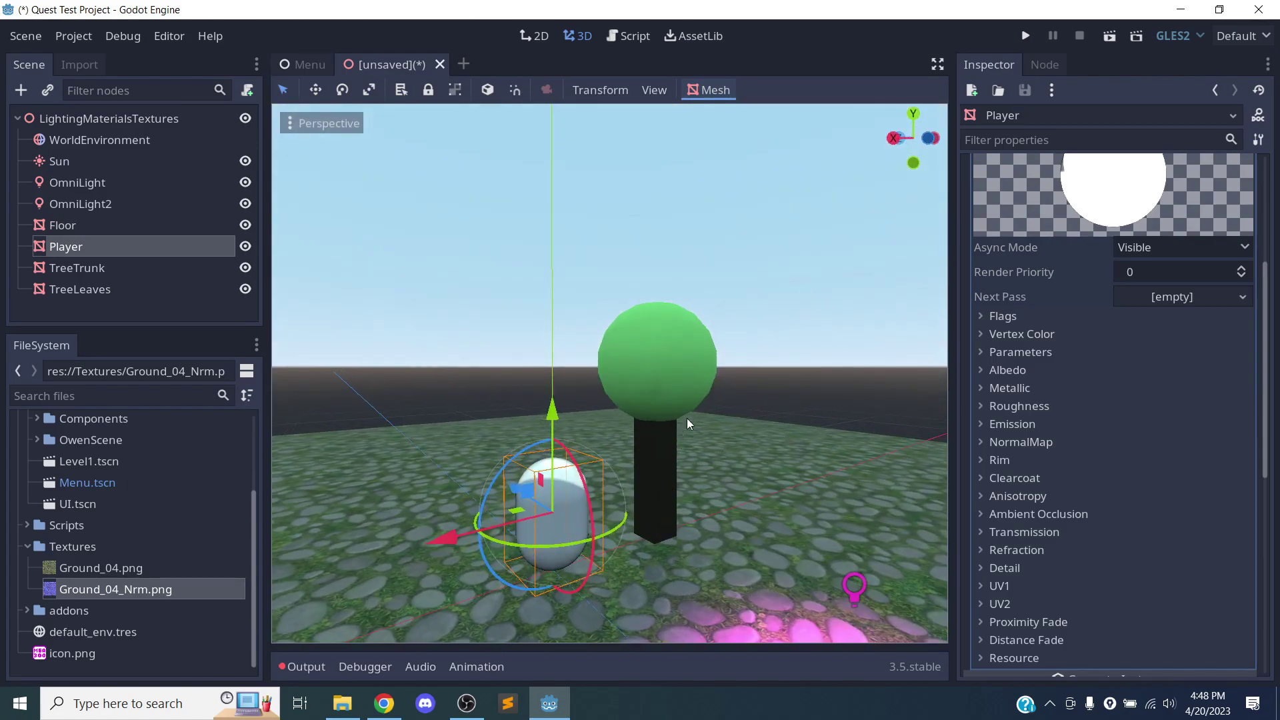
click(682, 400)
scroll(698, 466, down, 3)
scroll(770, 411, up, 5)
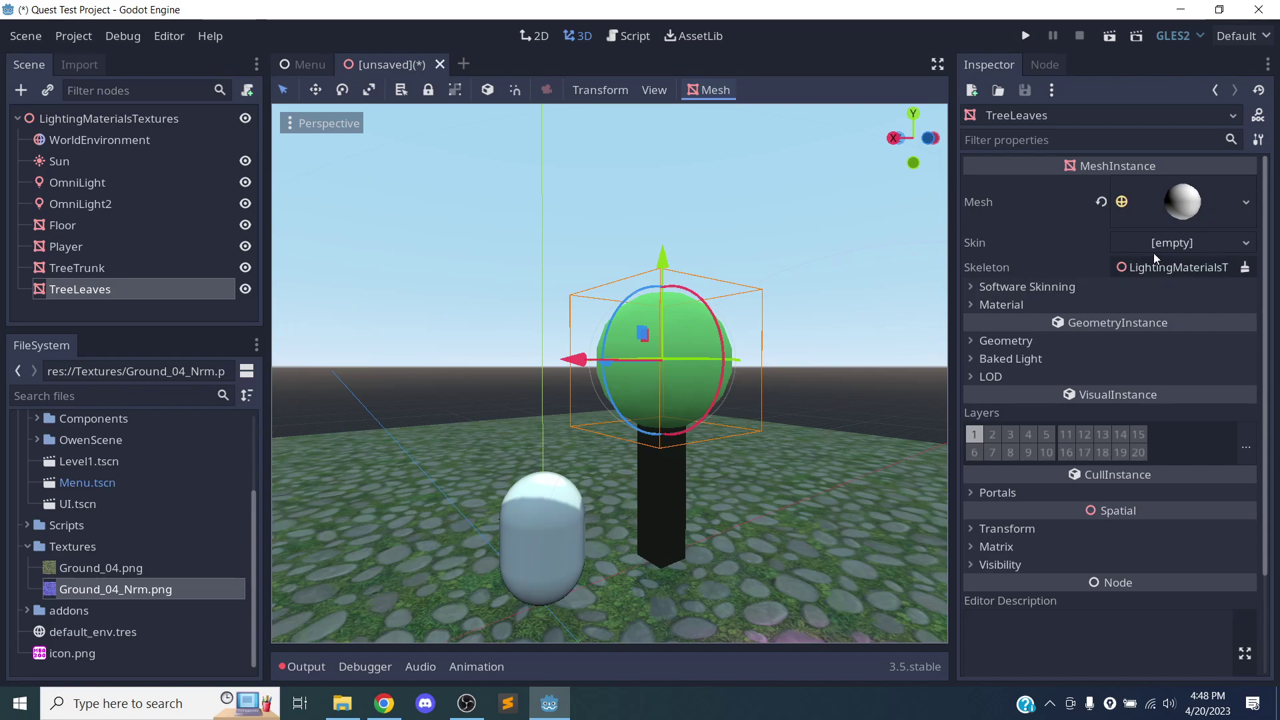
click(1049, 302)
click(1187, 332)
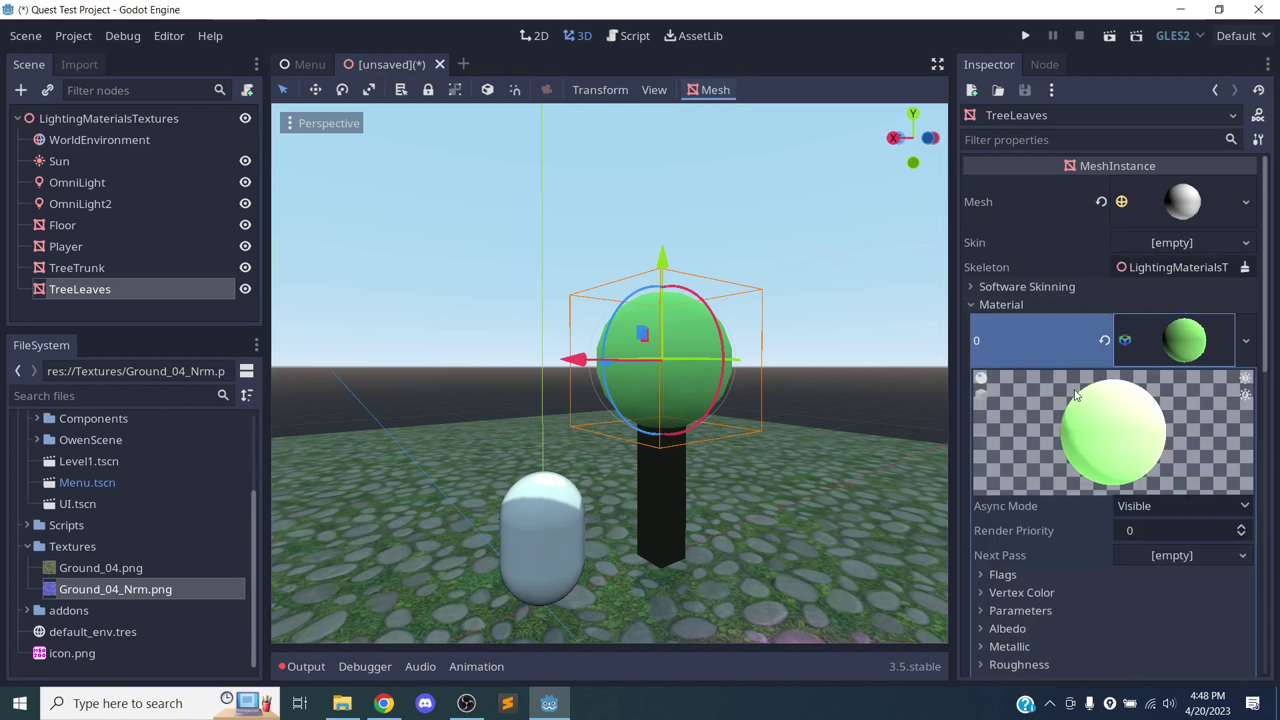
scroll(1076, 387, down, 3)
click(1037, 380)
Try the Unshaded flag on the TreeLeaves material, view the tree from several sides, and turn the flag off again
middle_drag(700, 443, 717, 473)
scroll(1062, 502, down, 3)
scroll(1058, 478, up, 1)
middle_drag(596, 452, 741, 460)
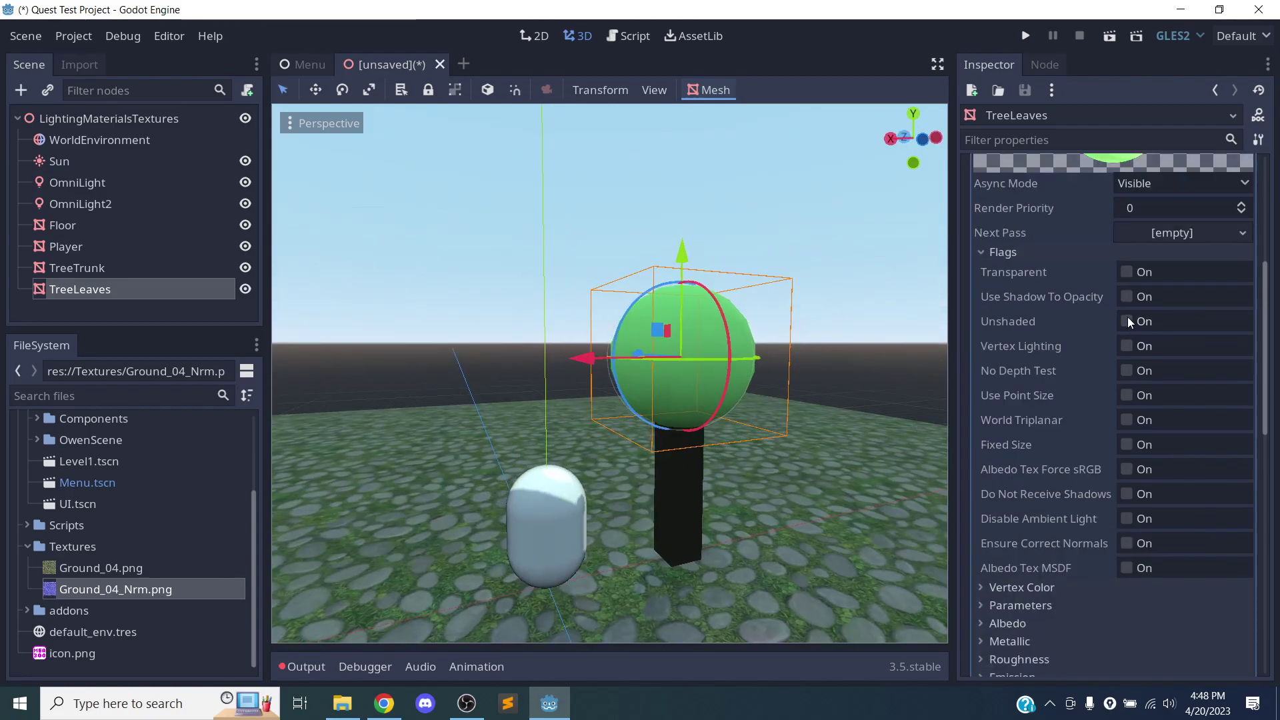
click(1127, 321)
middle_drag(801, 414, 559, 446)
middle_drag(367, 440, 852, 467)
click(1126, 321)
Enable the Transparent flag on the TreeLeaves material and close its Flags settings
click(1125, 272)
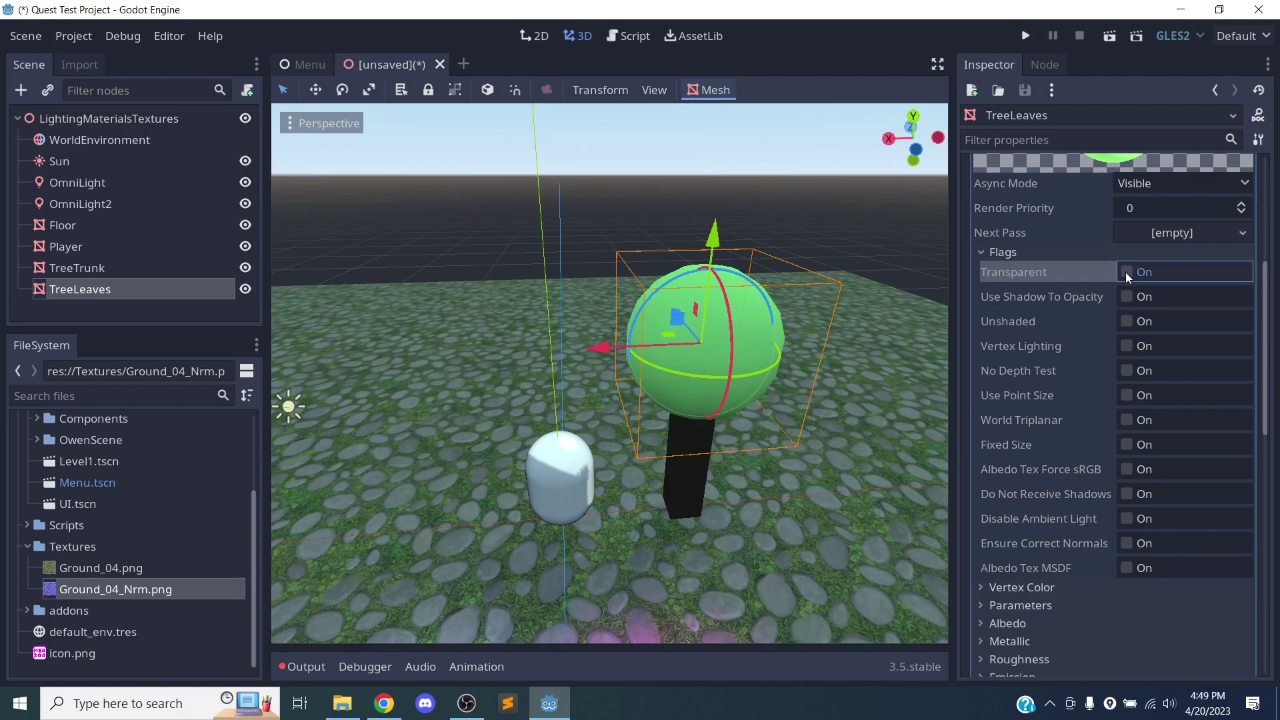
middle_drag(838, 387, 802, 362)
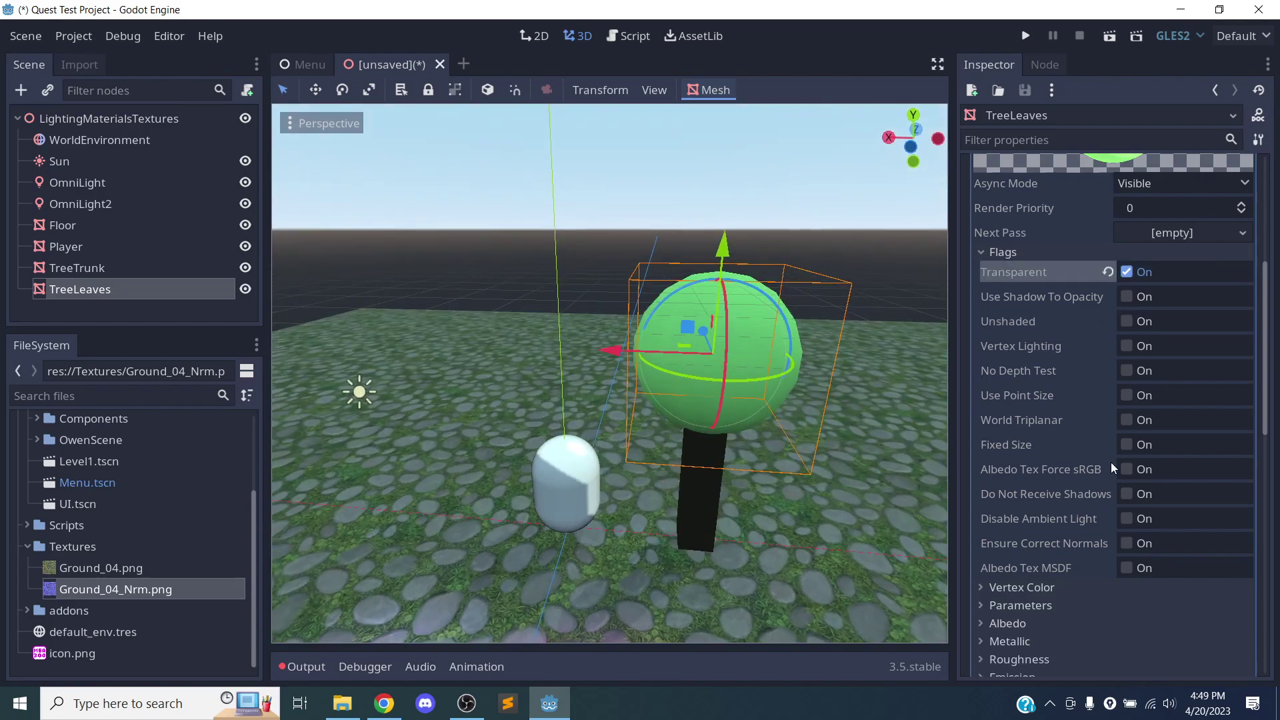
click(1034, 251)
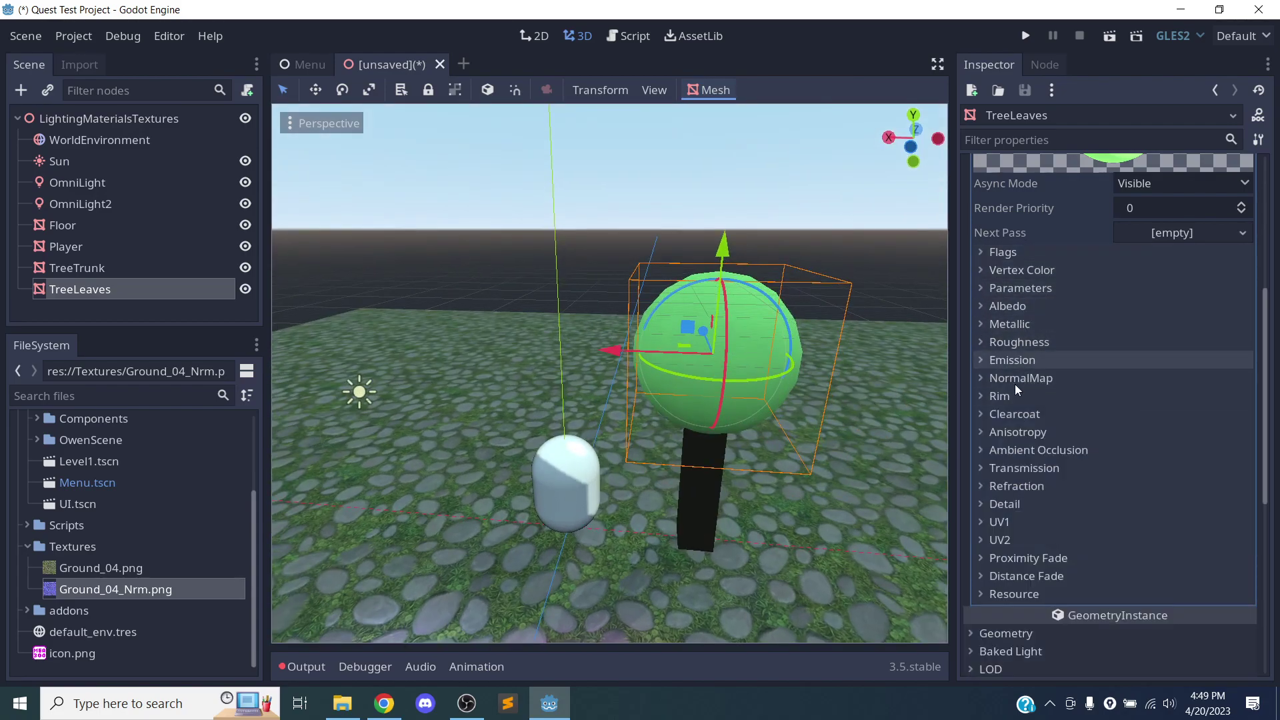
Try a seamless NoiseTexture with OpenSimplexNoise as the TreeLeaves albedo texture, then clear the texture
click(1025, 306)
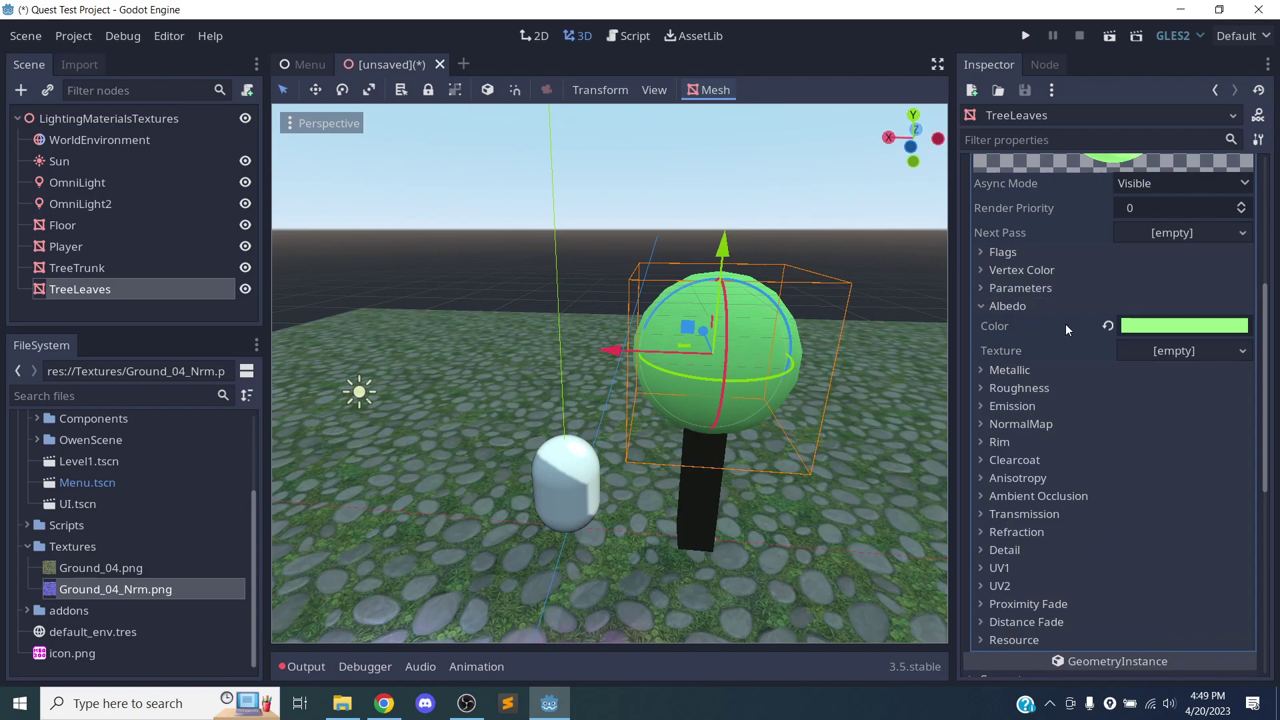
click(1183, 350)
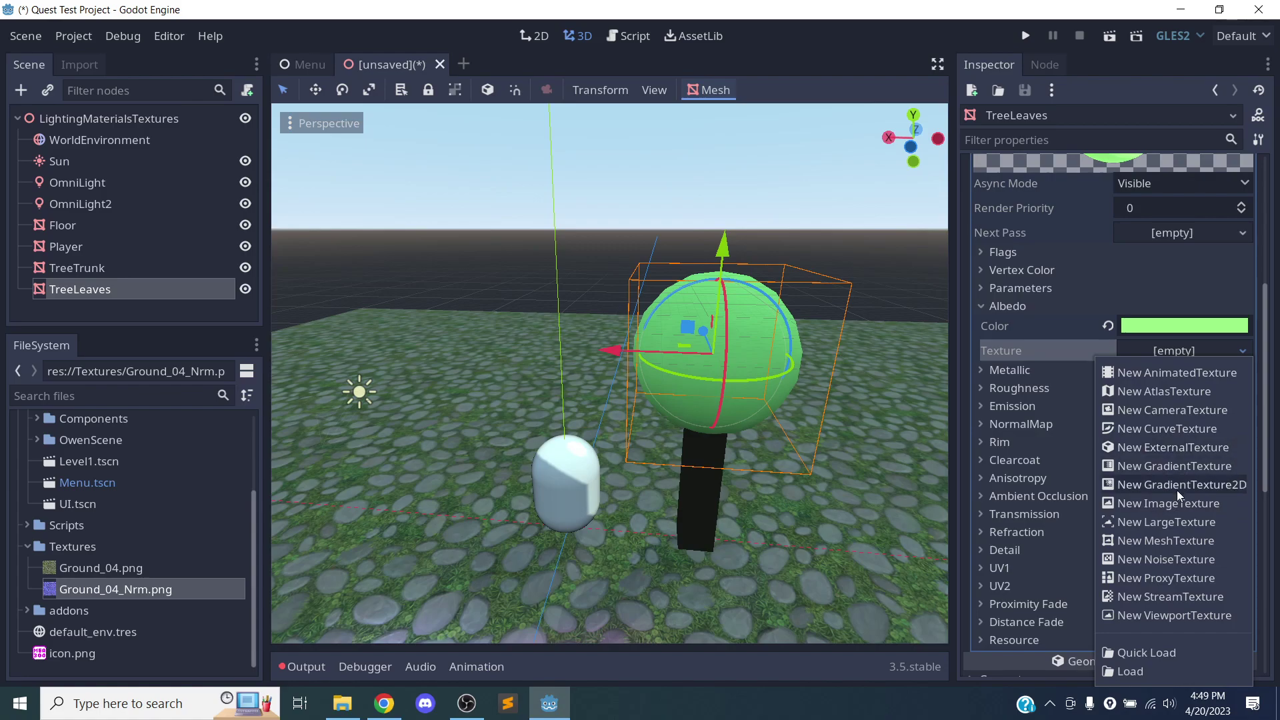
click(1161, 558)
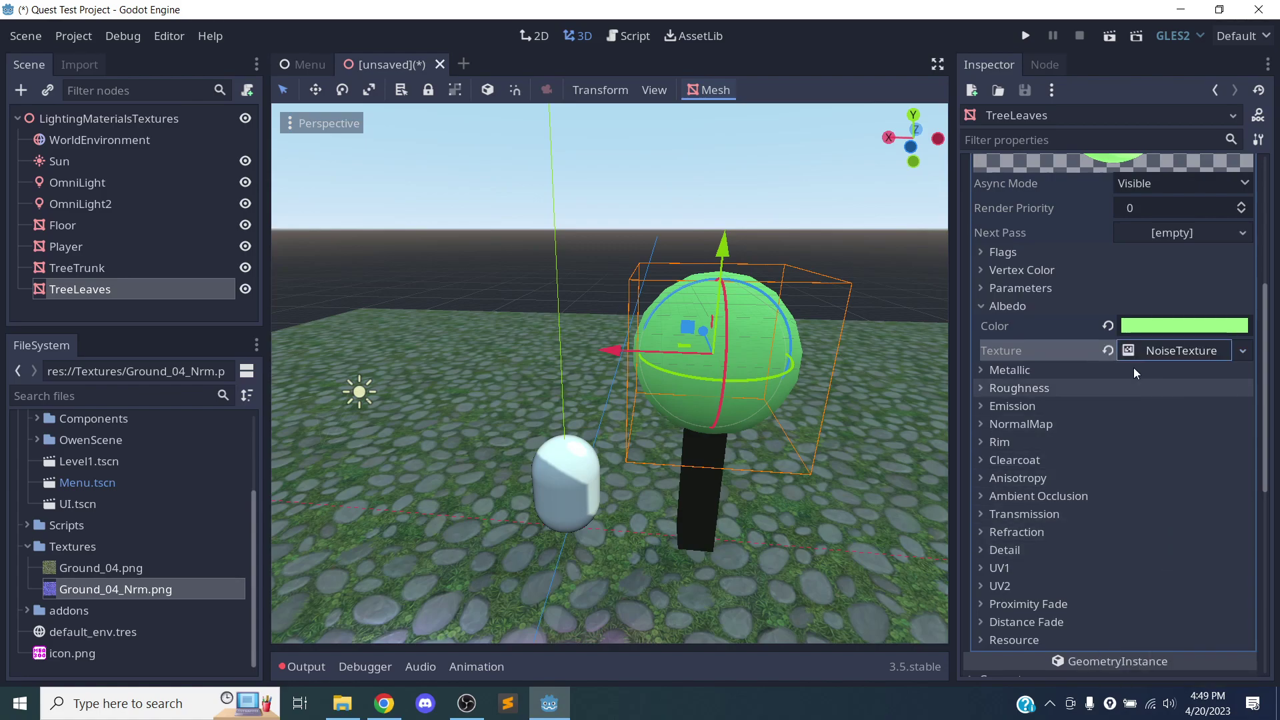
click(1163, 350)
click(1126, 425)
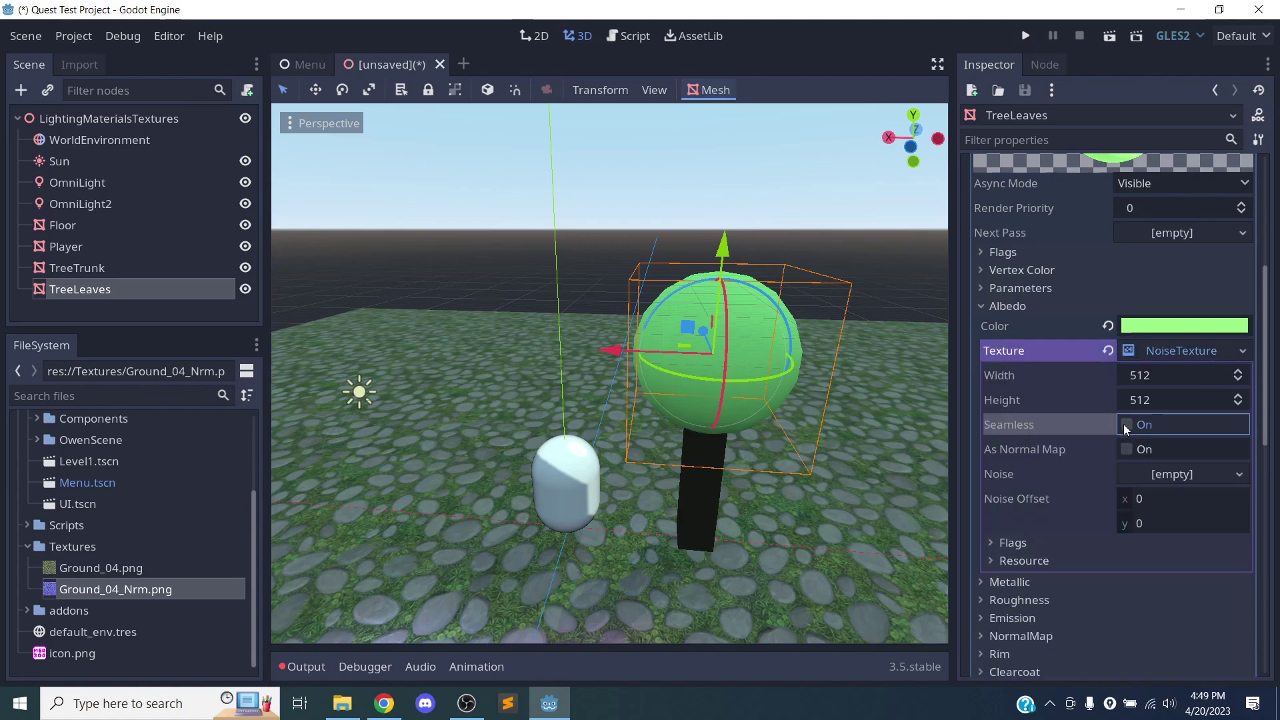
click(1134, 474)
click(1170, 500)
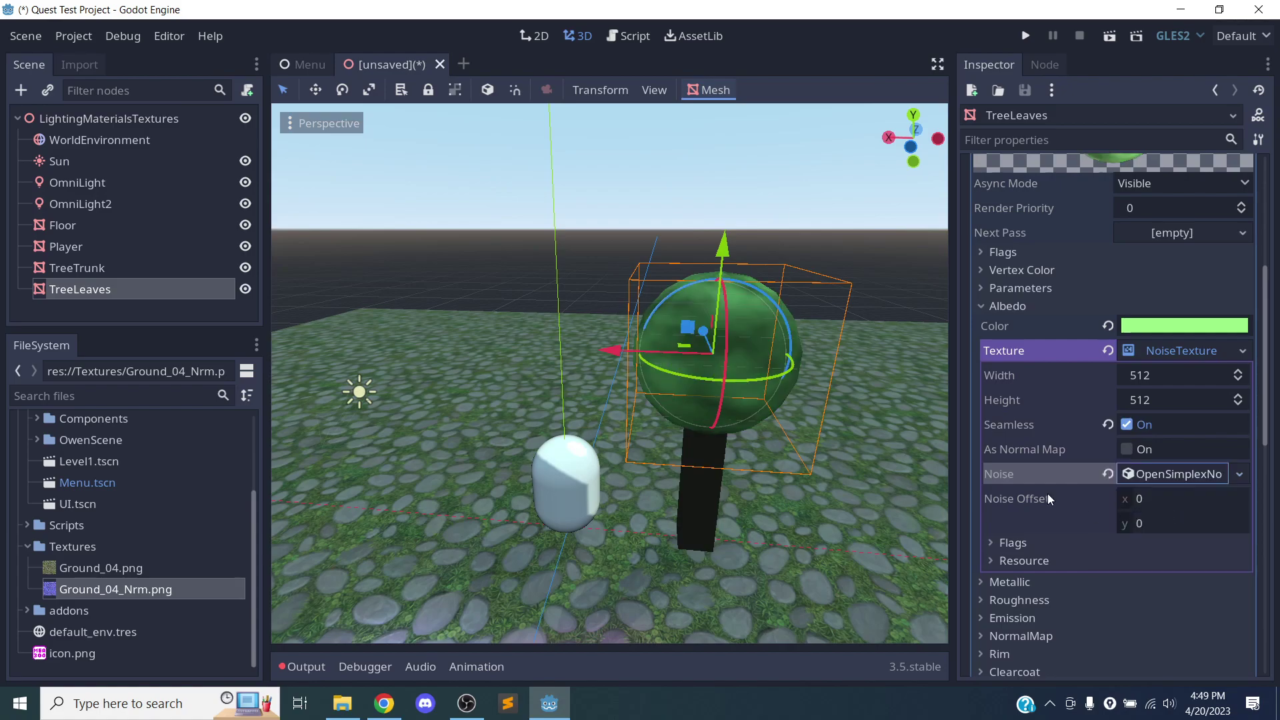
middle_drag(788, 426, 1025, 443)
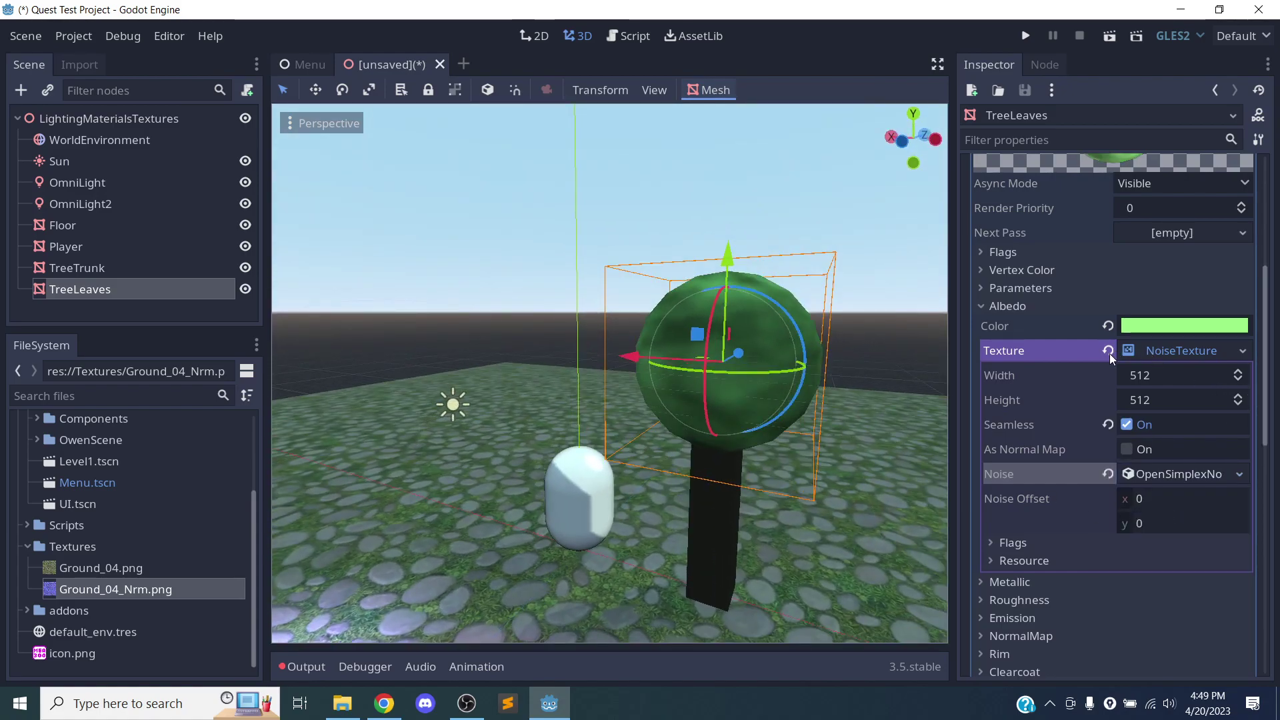
click(1165, 349)
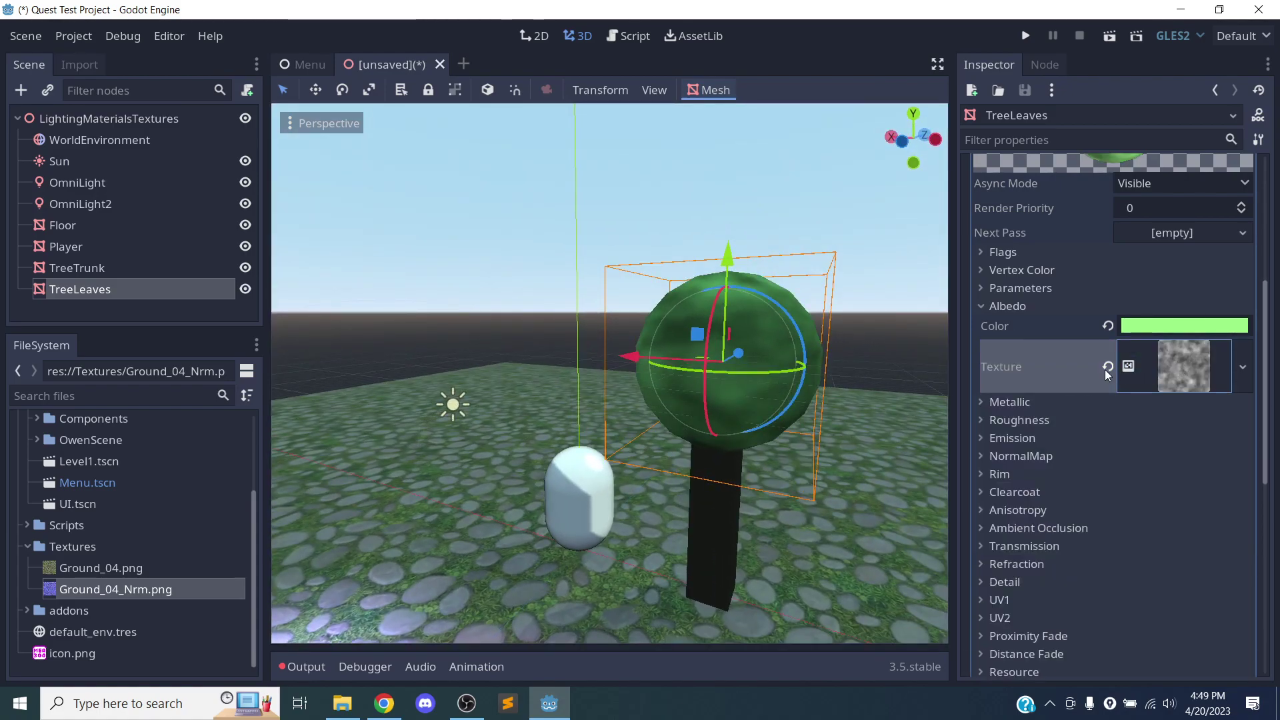
click(1106, 367)
Give the TreeLeaves material a new seamless NoiseTexture with OpenSimplexNoise as its albedo texture
click(1163, 352)
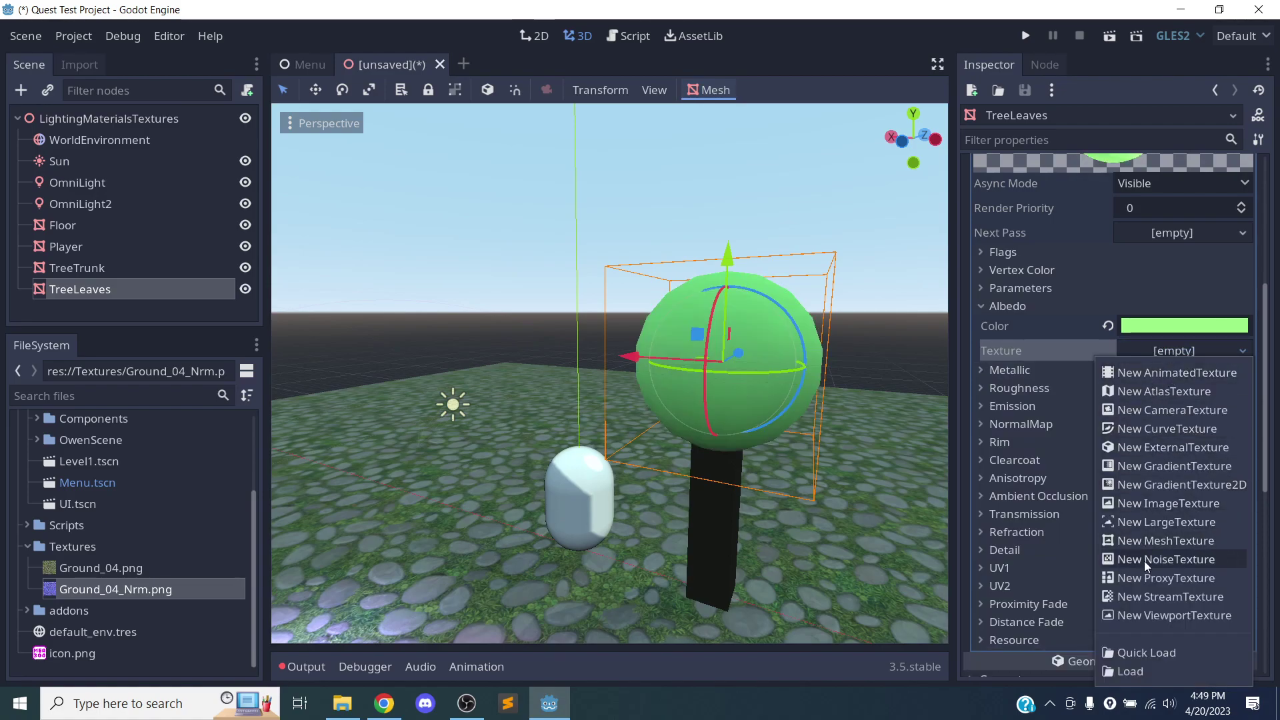
click(1165, 559)
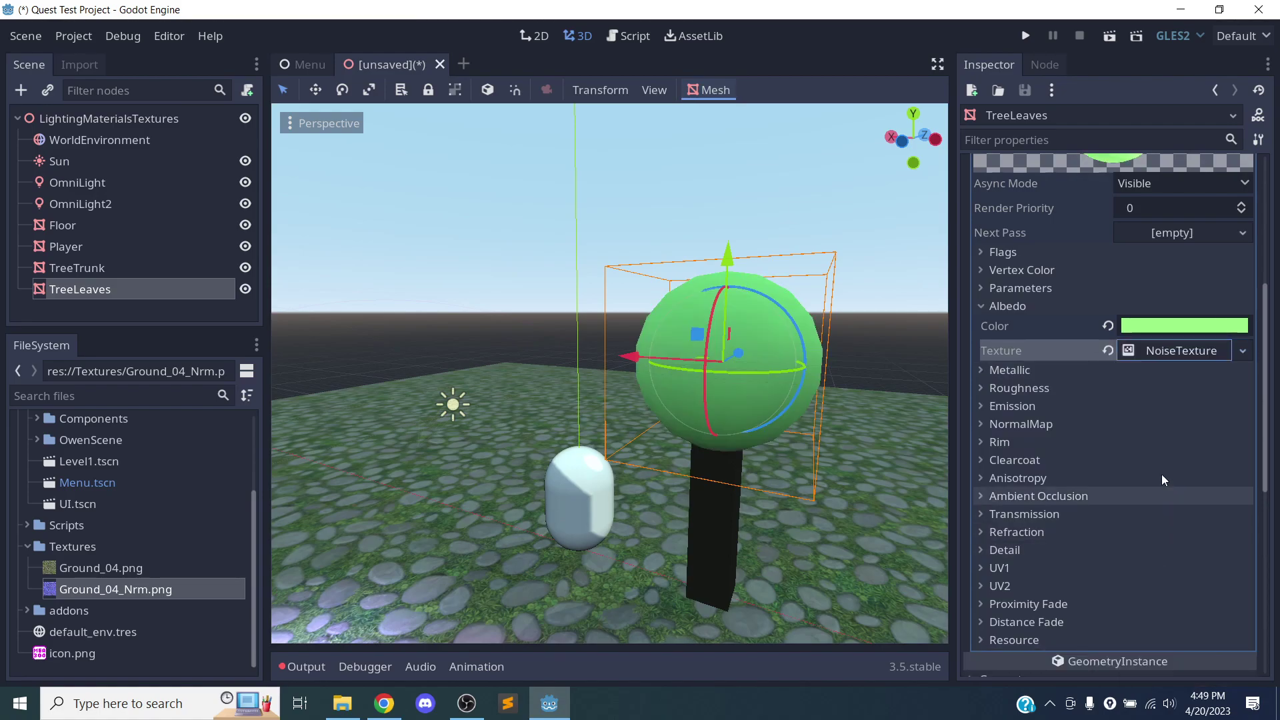
click(1161, 353)
click(1128, 425)
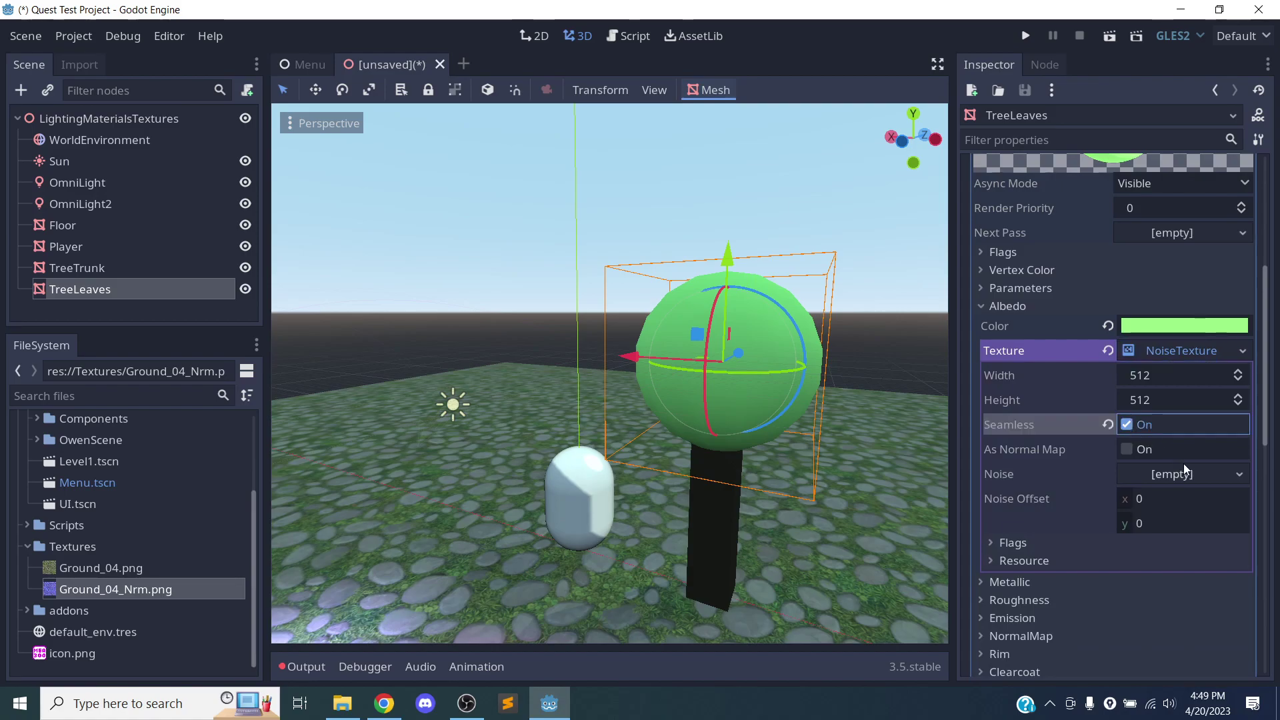
click(1175, 476)
click(1178, 506)
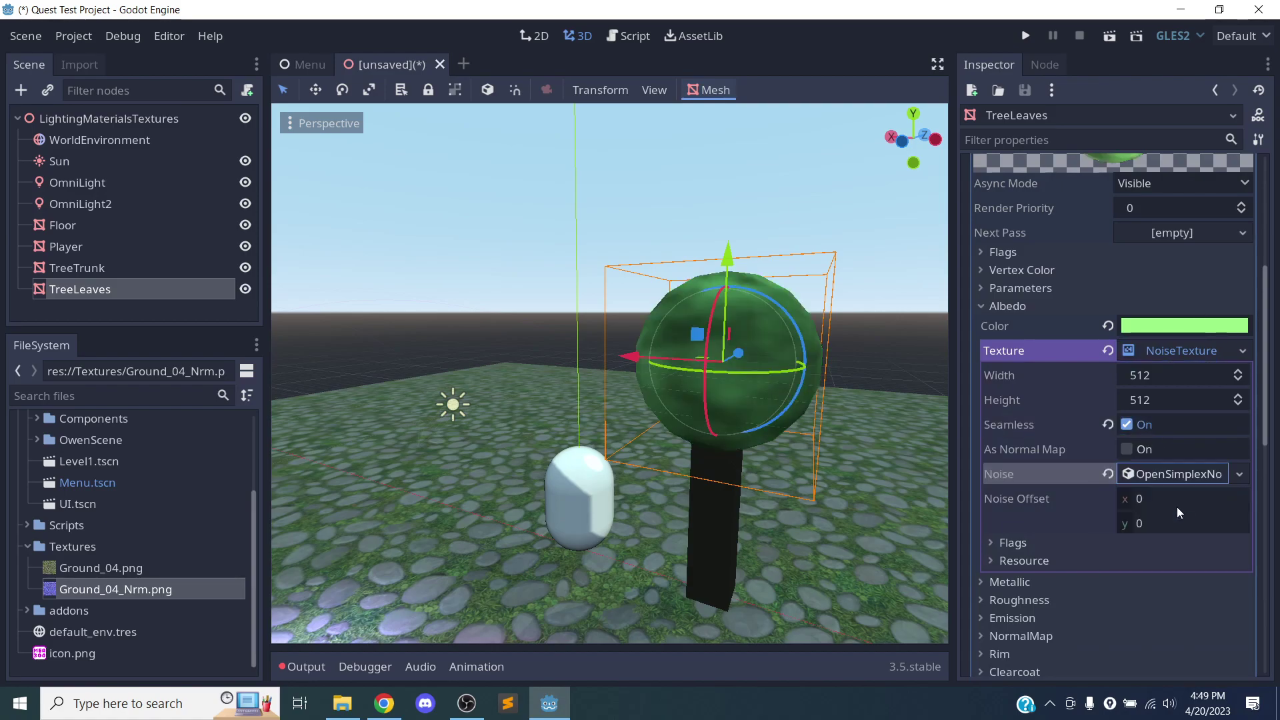
middle_drag(793, 472, 830, 481)
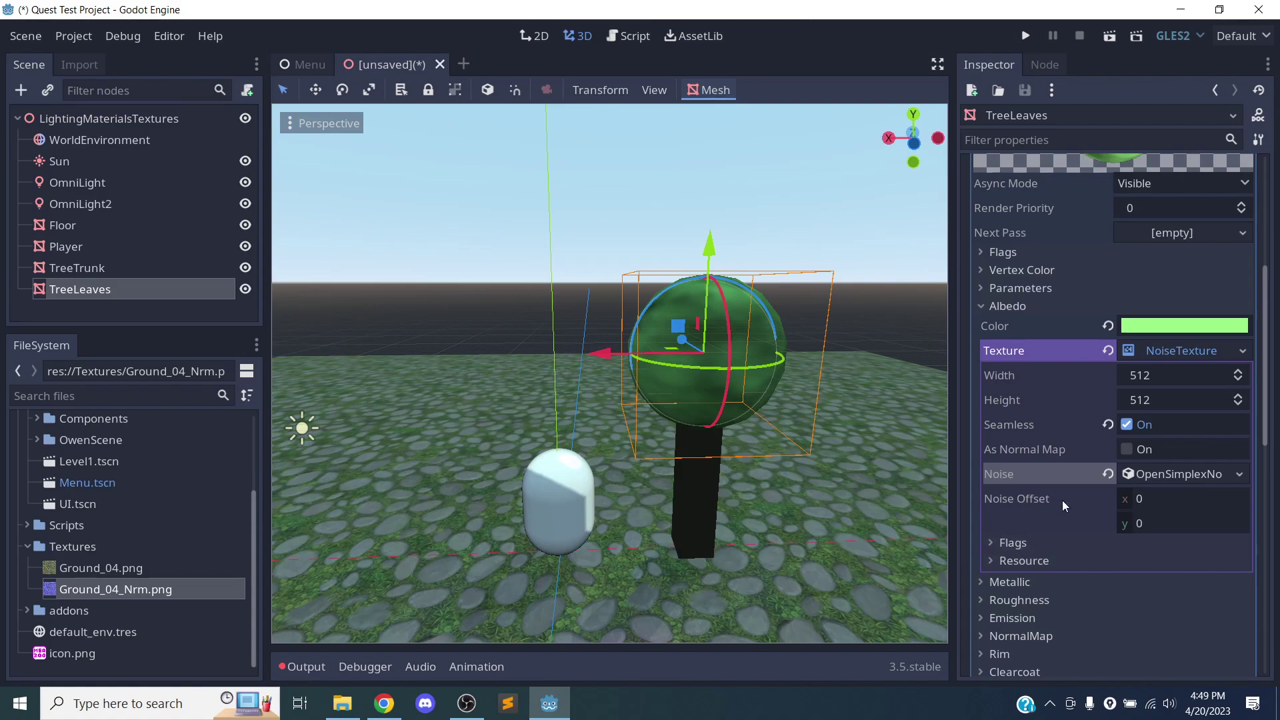
Examine the noise texture's flags and the remaining sections of the TreeLeaves material, then collapse the texture settings
click(1045, 535)
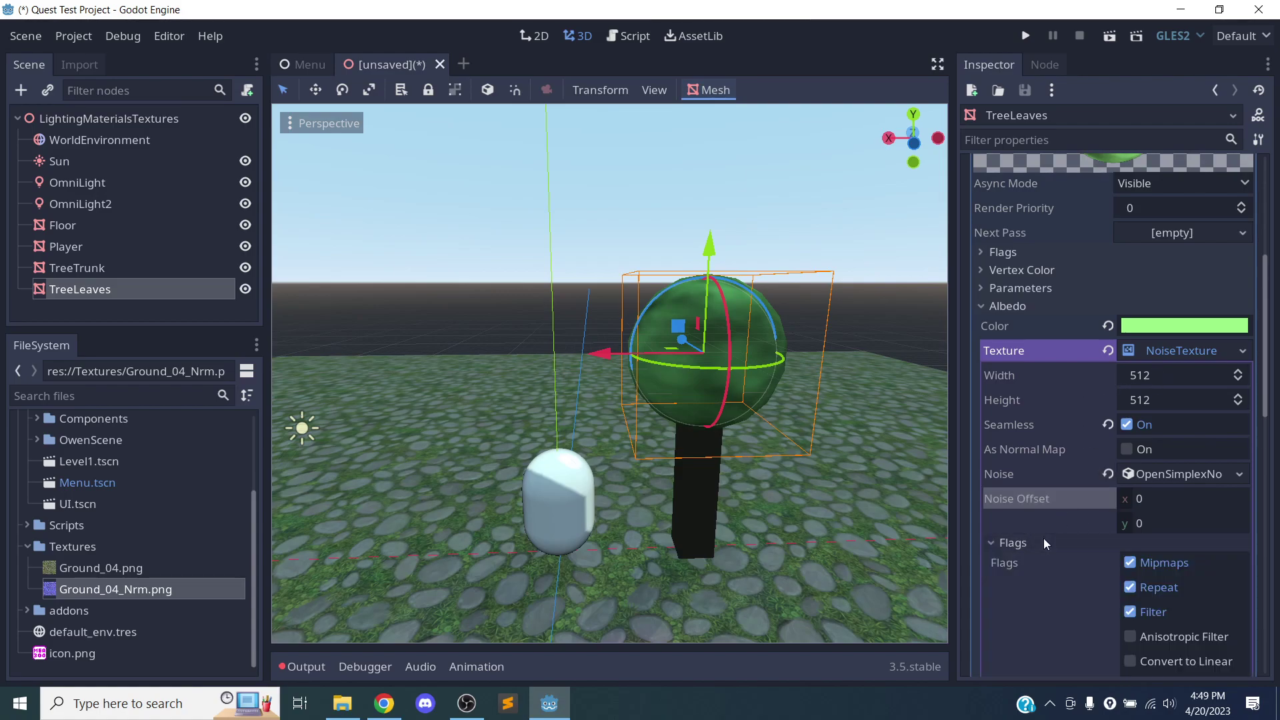
scroll(1053, 533, down, 3)
scroll(1062, 523, up, 3)
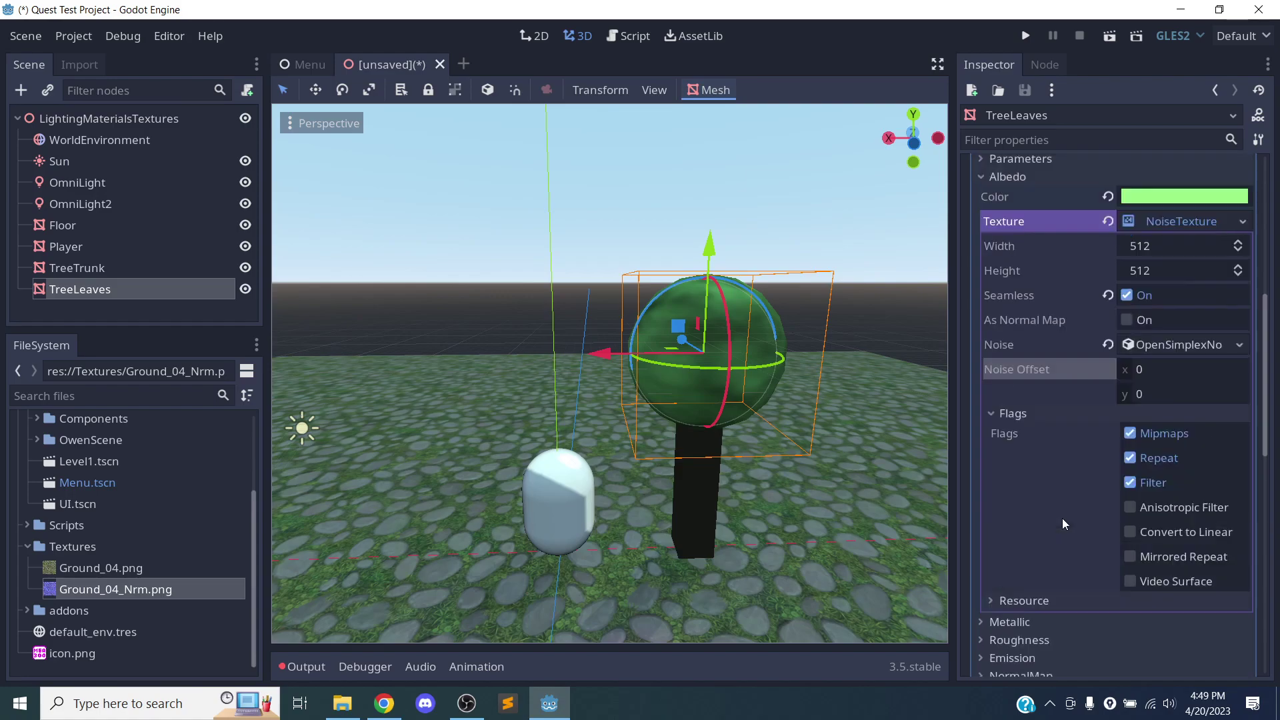
click(1034, 415)
scroll(1060, 447, down, 3)
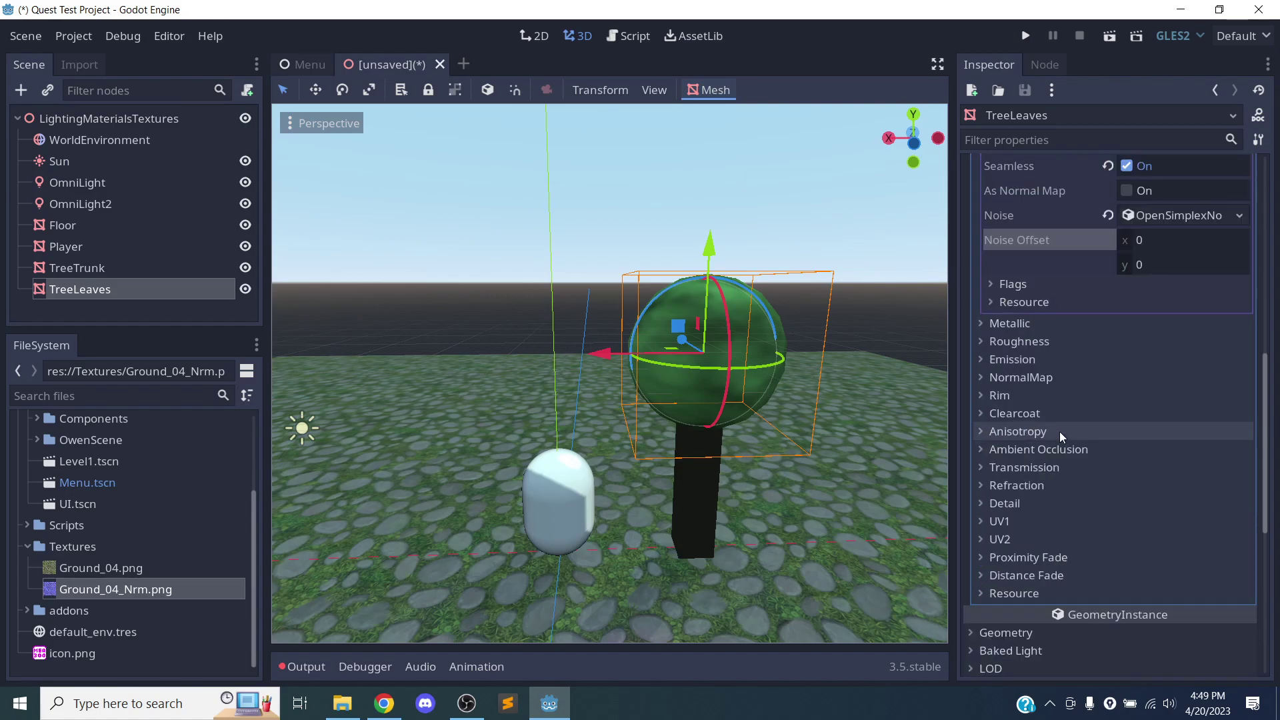
scroll(1066, 426, up, 7)
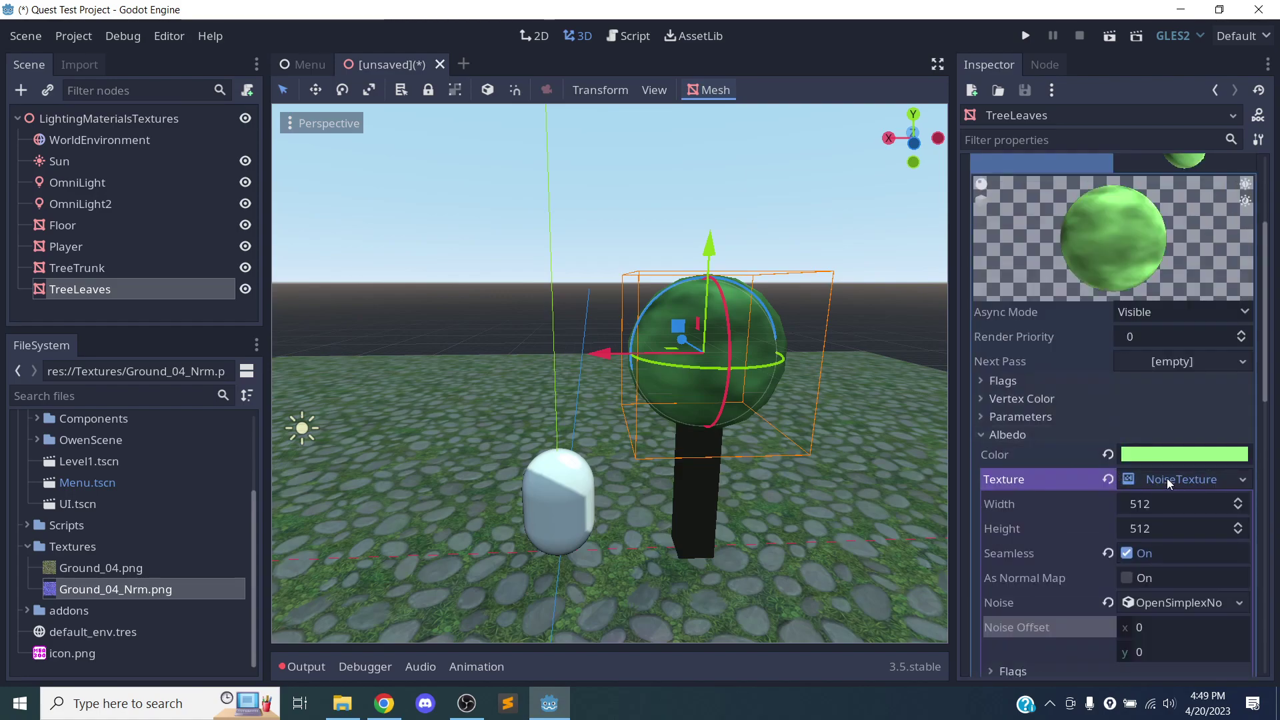
click(1167, 477)
Add a new SpatialMaterial as the Next Pass of the TreeLeaves material and open its settings
click(1165, 361)
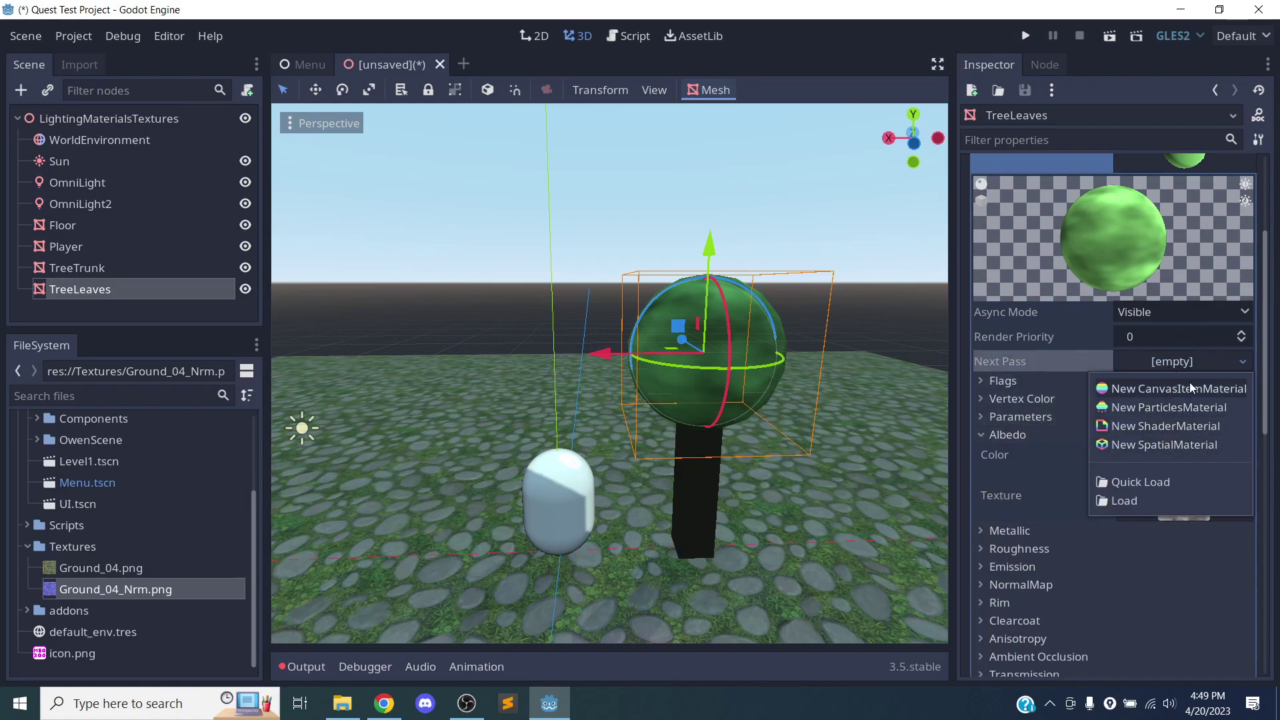
click(1166, 445)
click(1183, 380)
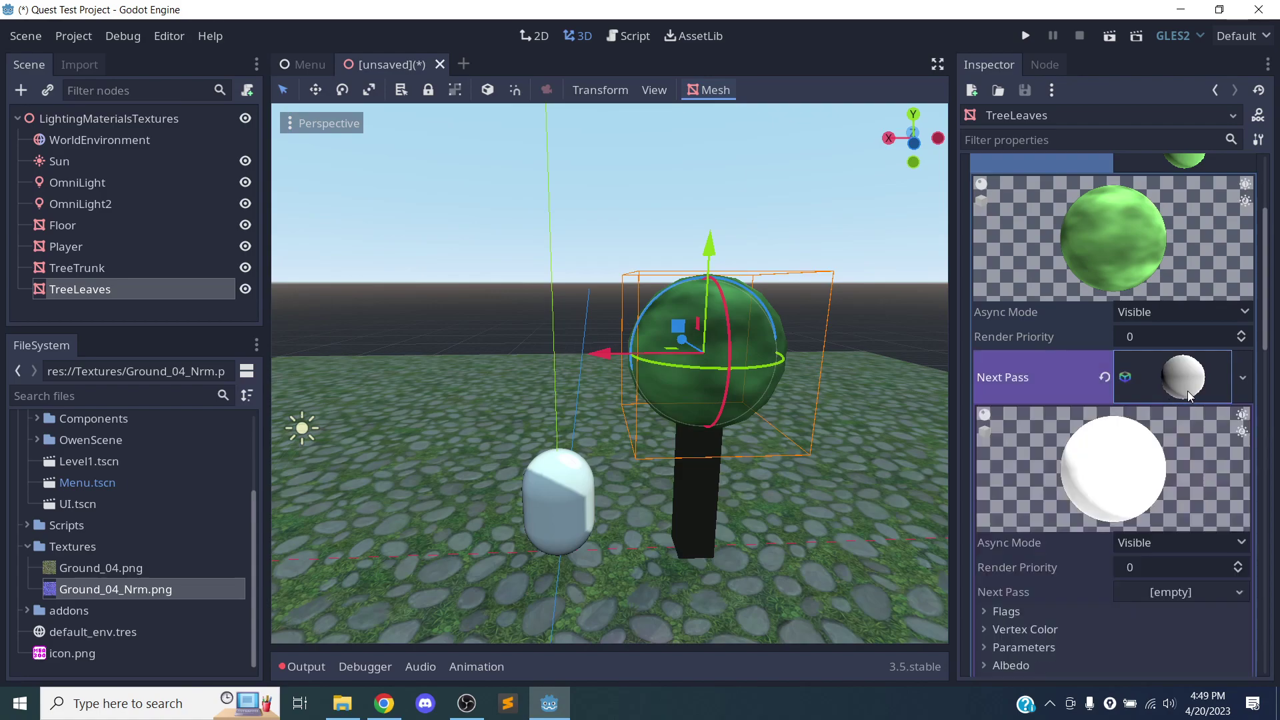
scroll(1162, 524, down, 2)
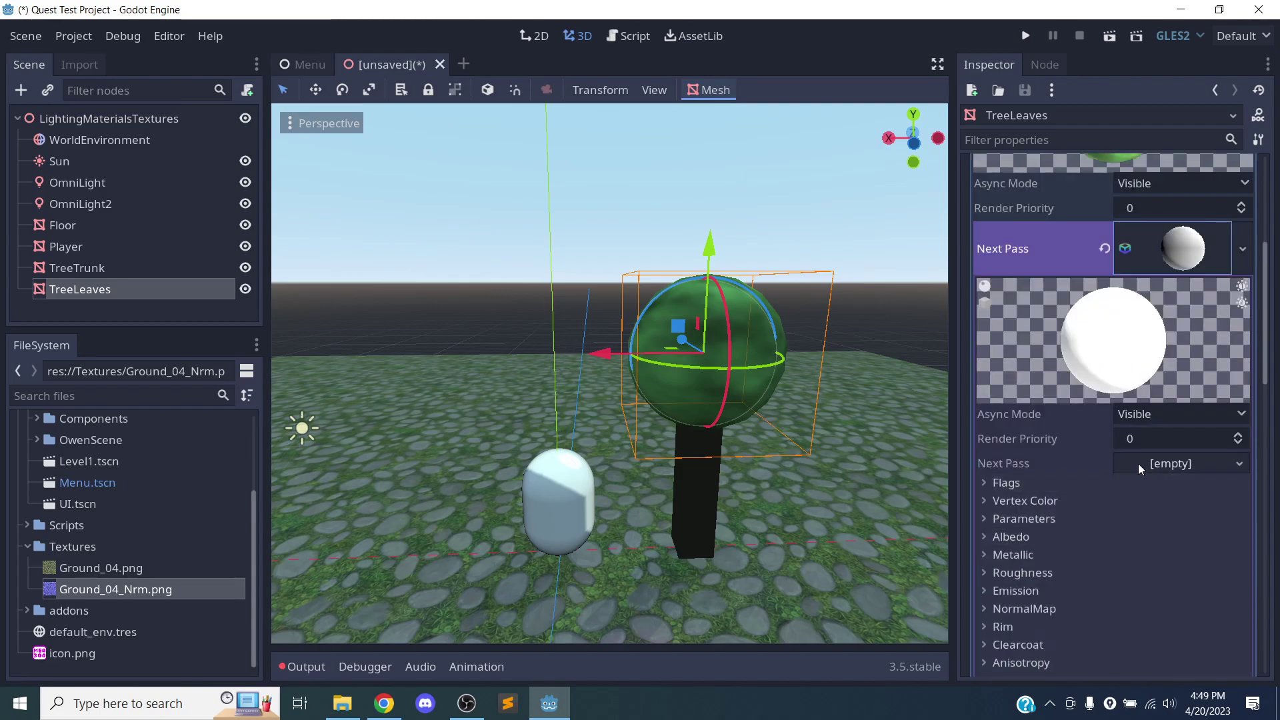
scroll(1126, 477, down, 2)
scroll(1053, 480, down, 1)
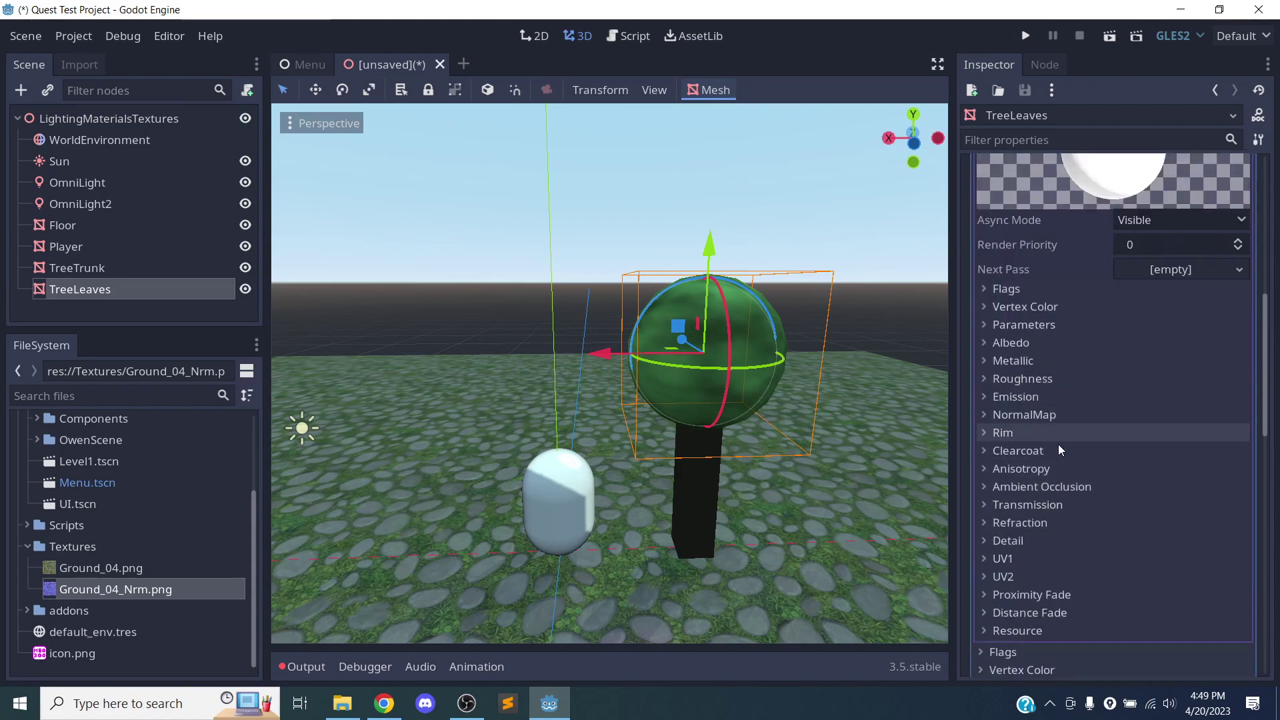
Assign a GradientTexture with a new Gradient as the albedo texture of the Next Pass material
click(1022, 342)
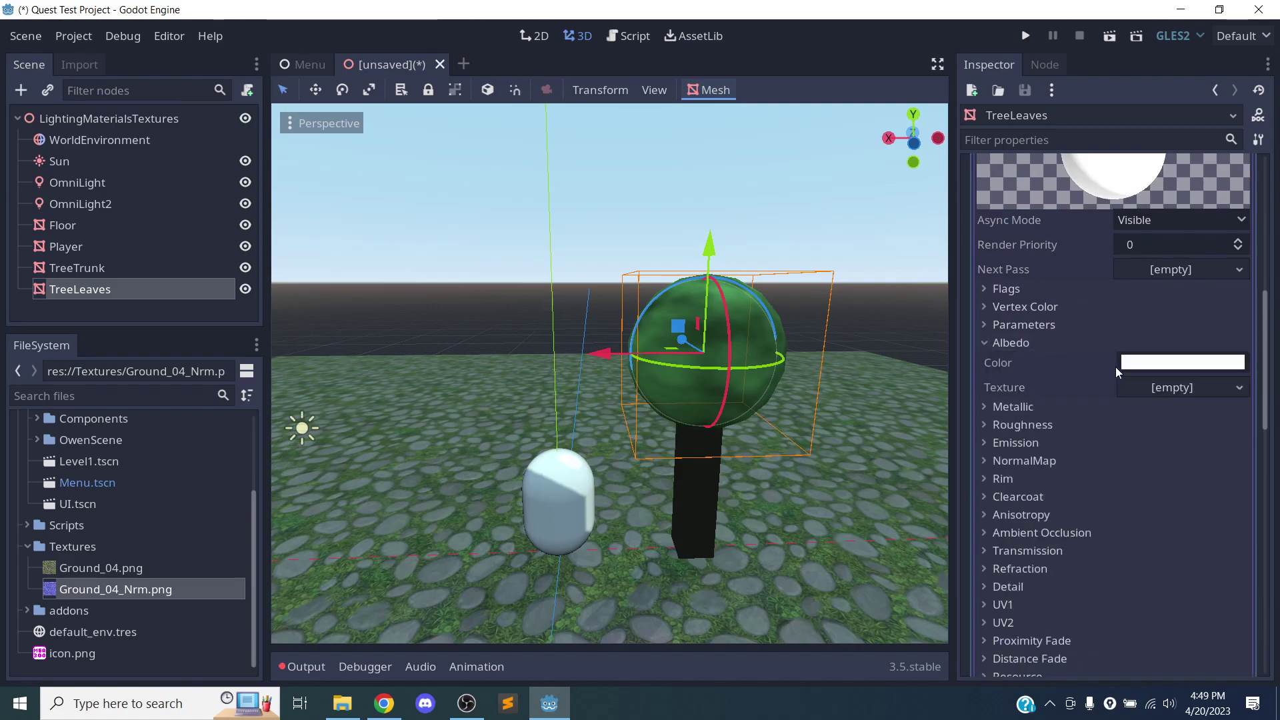
click(1146, 369)
click(1173, 393)
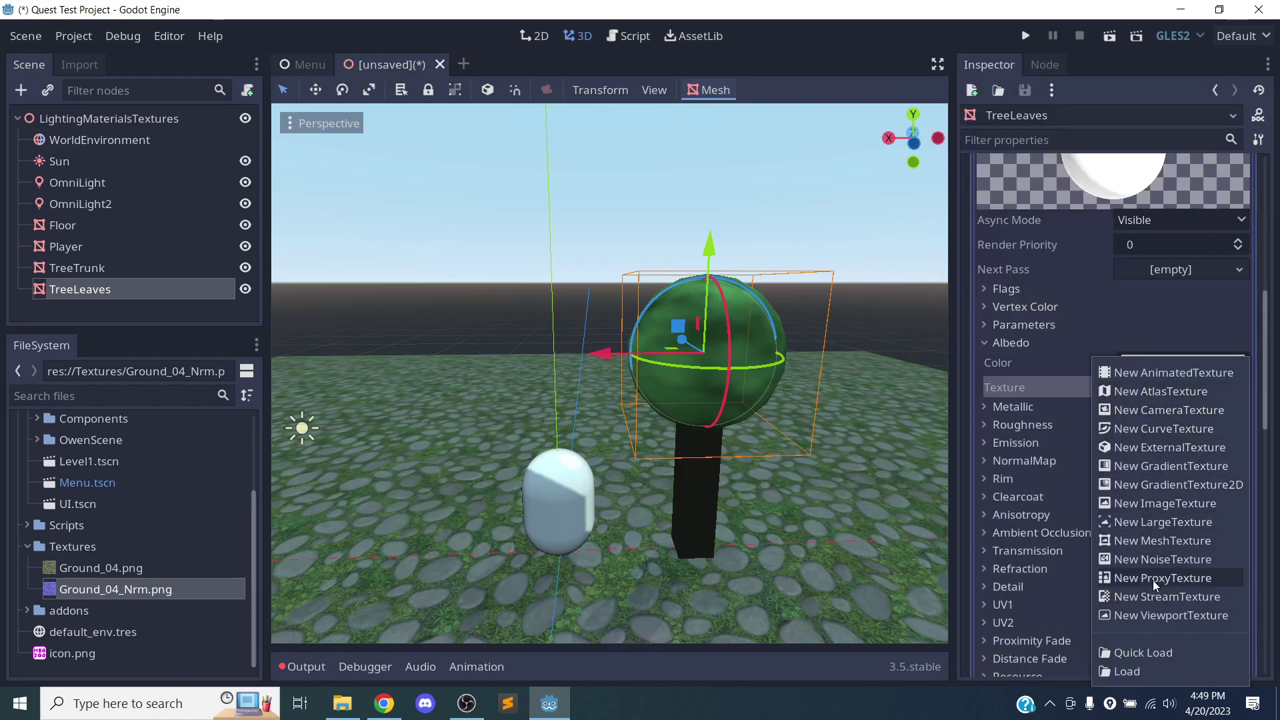
click(1170, 465)
click(1157, 388)
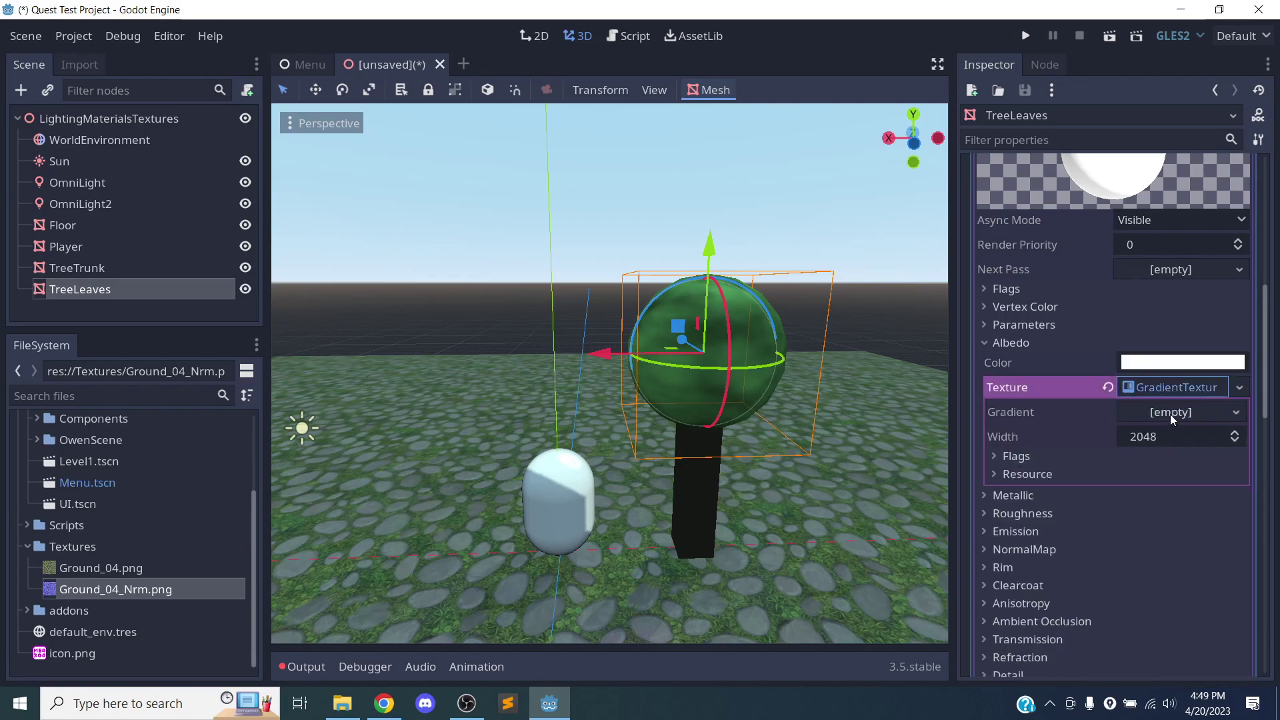
click(1171, 414)
click(1182, 440)
click(1157, 410)
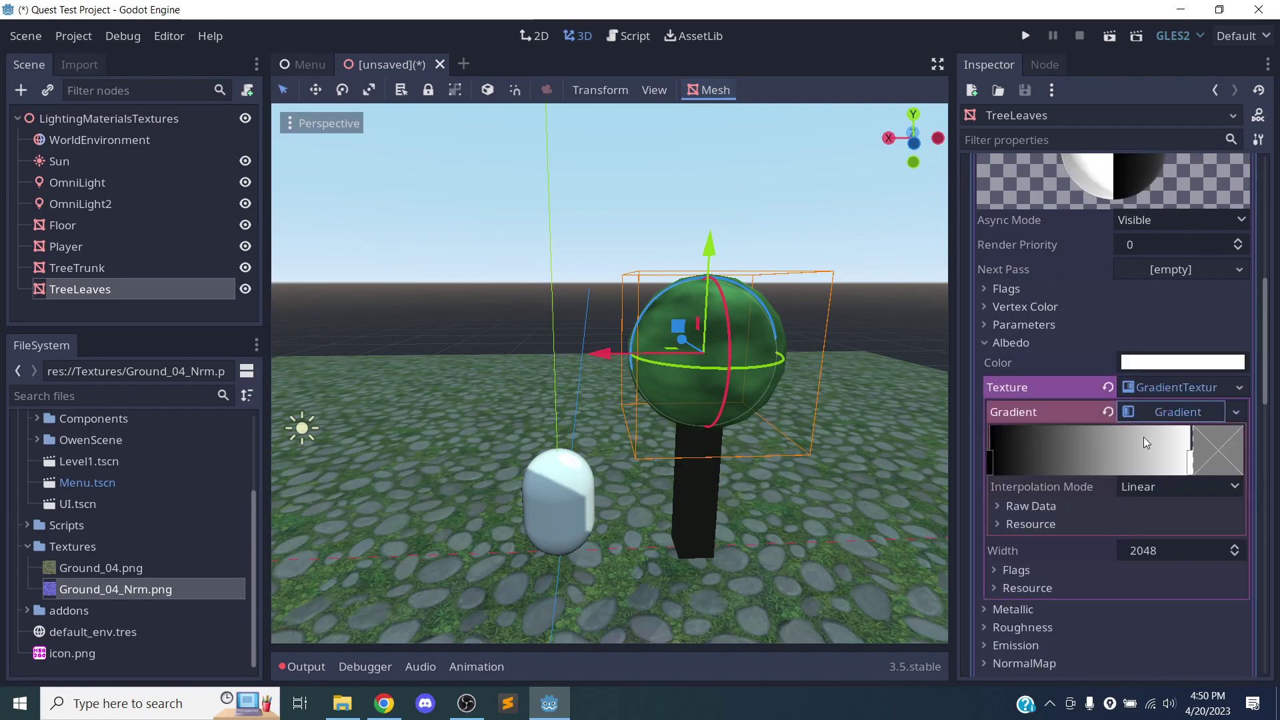
Move the gradient's black colour stop inward and set its alpha to 0
drag(1008, 458, 1030, 464)
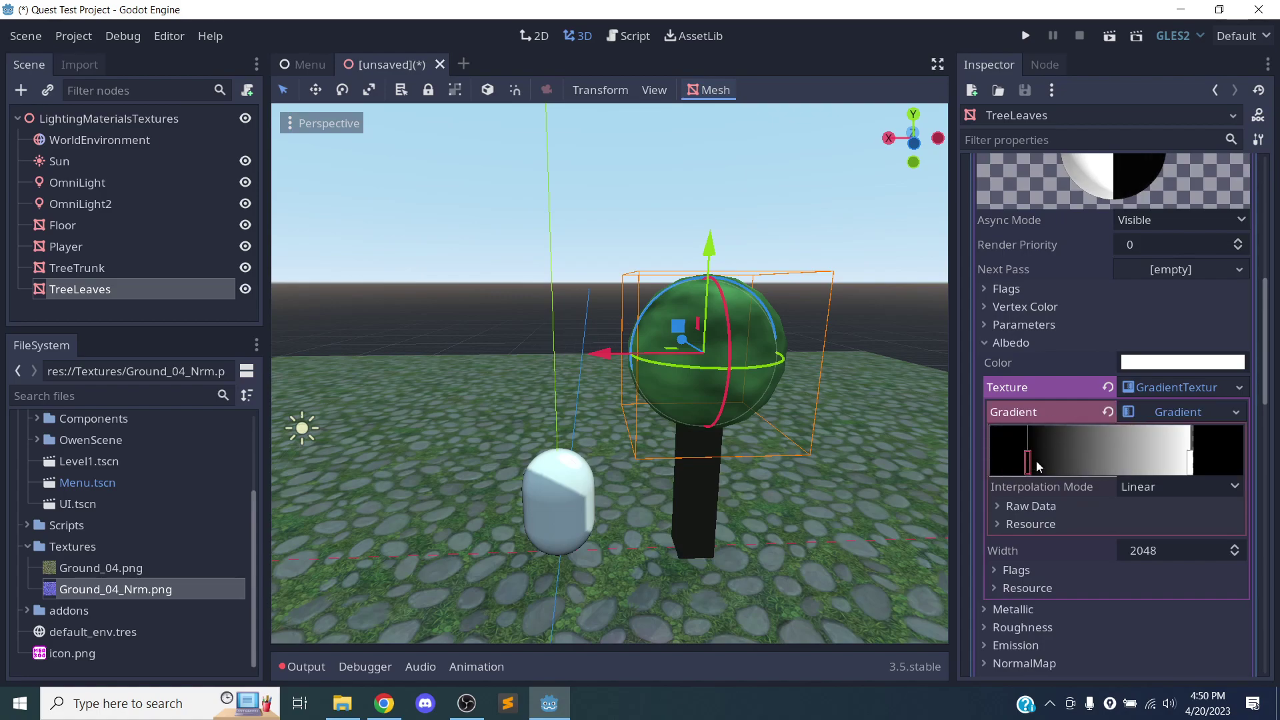
double_click(1028, 462)
drag(1148, 353, 1019, 356)
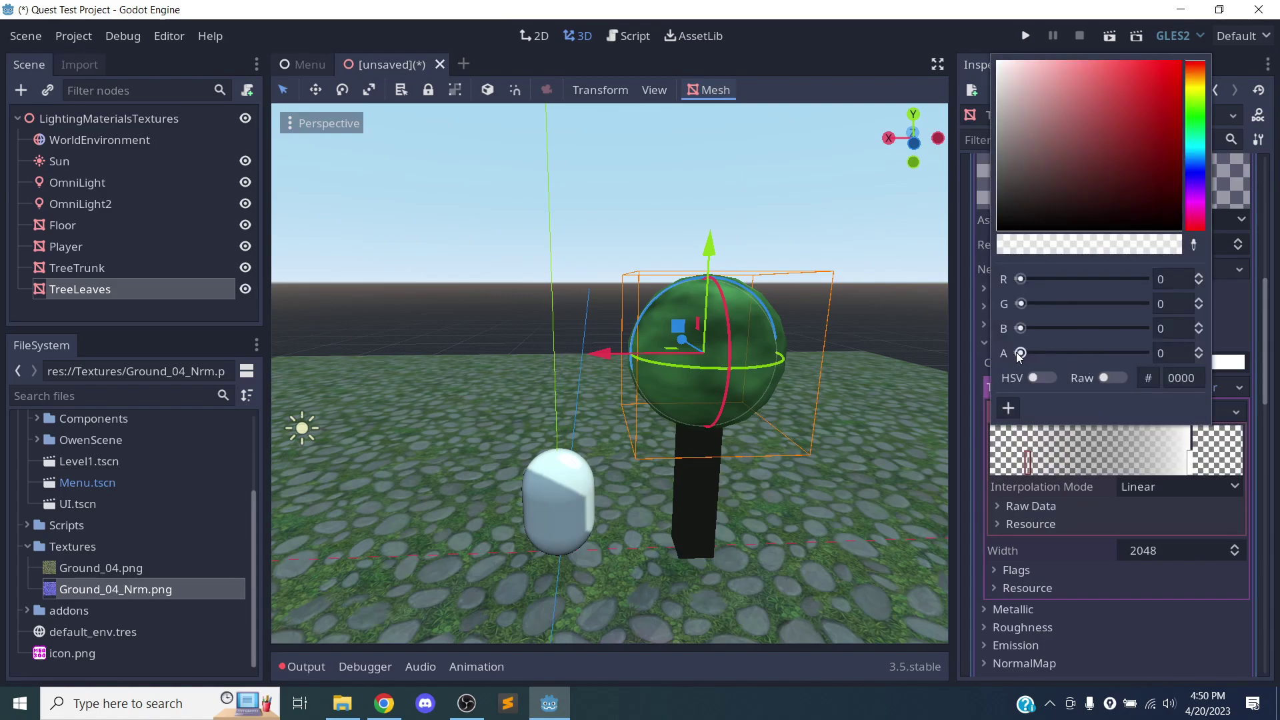
click(1048, 464)
scroll(1077, 429, down, 4)
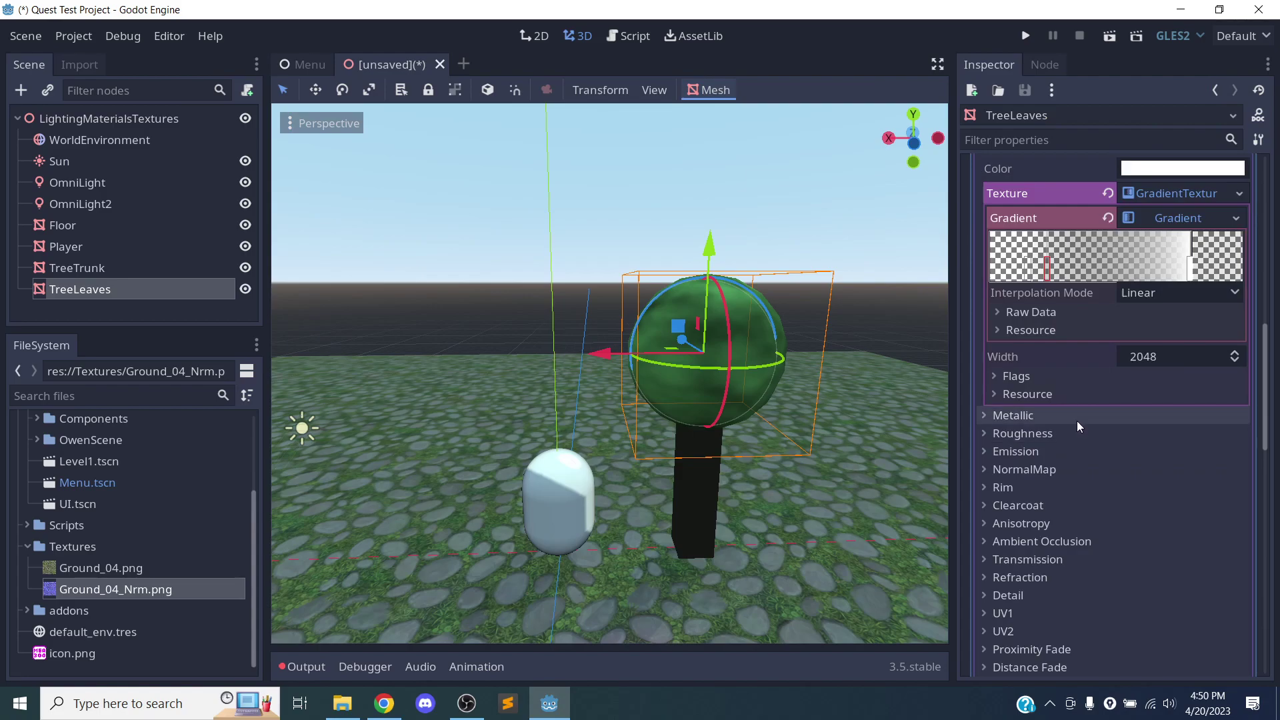
Examine the Next Pass material's effect on the tree leaves and compare its preview with the base material's preview
scroll(1077, 422, up, 8)
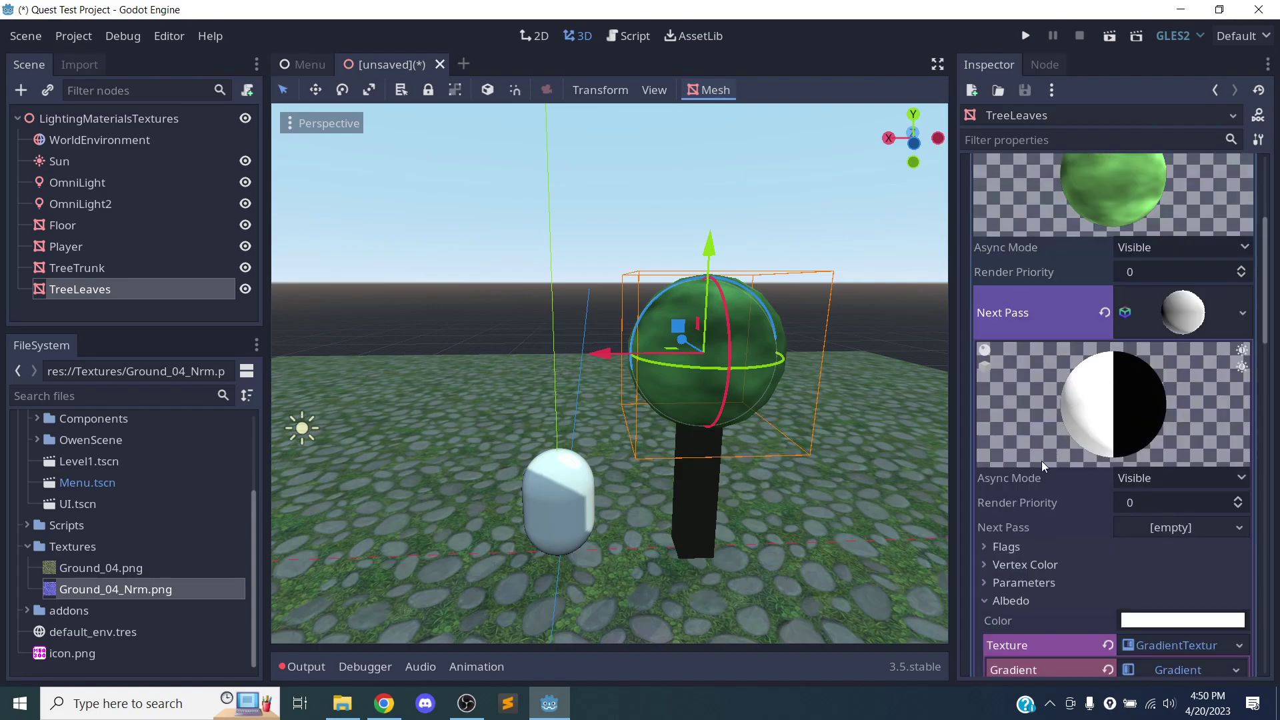
scroll(1074, 411, up, 3)
middle_drag(835, 406, 715, 438)
scroll(1066, 461, down, 4)
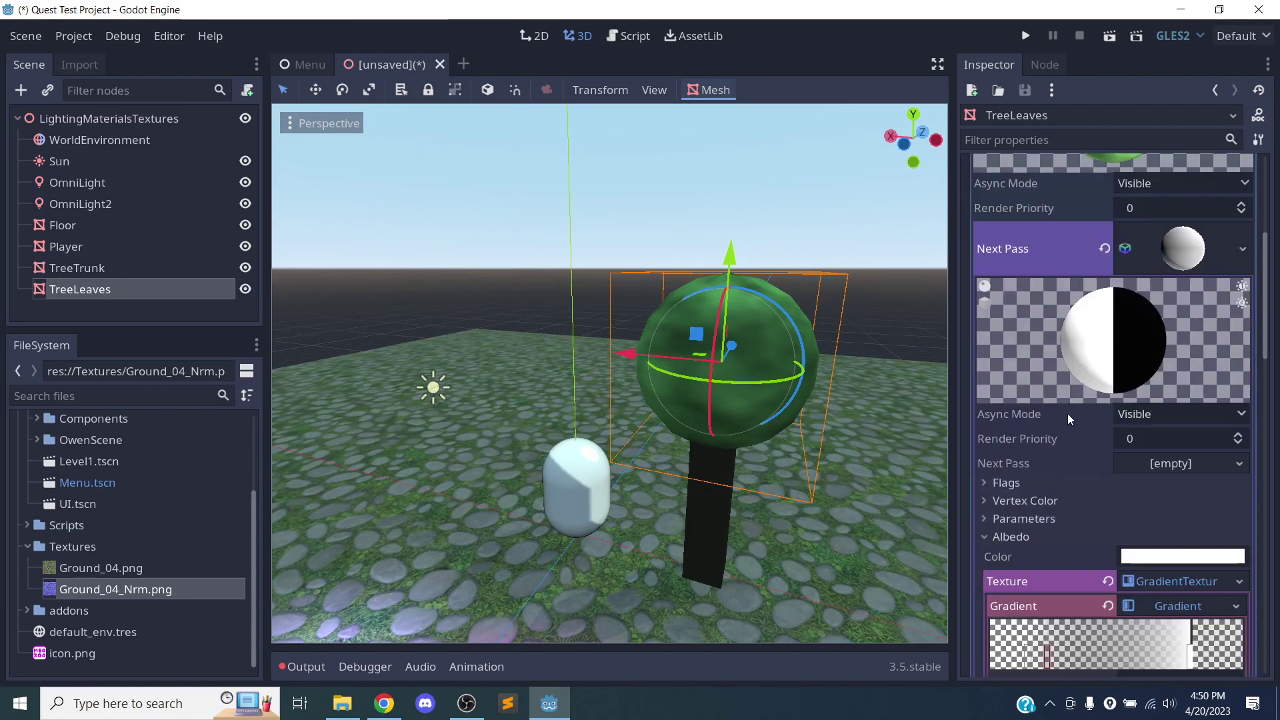
scroll(1170, 354, down, 2)
scroll(1166, 345, up, 6)
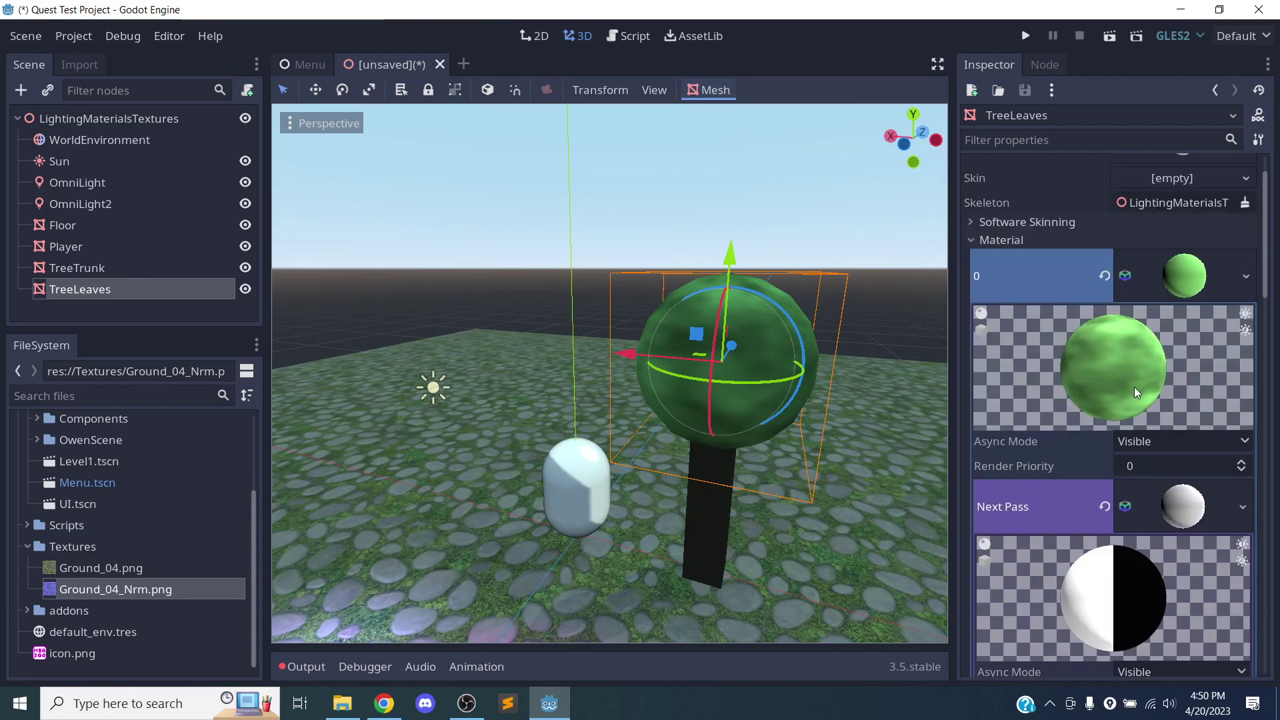
scroll(1087, 397, up, 2)
click(1023, 305)
click(1023, 305)
scroll(1095, 447, down, 3)
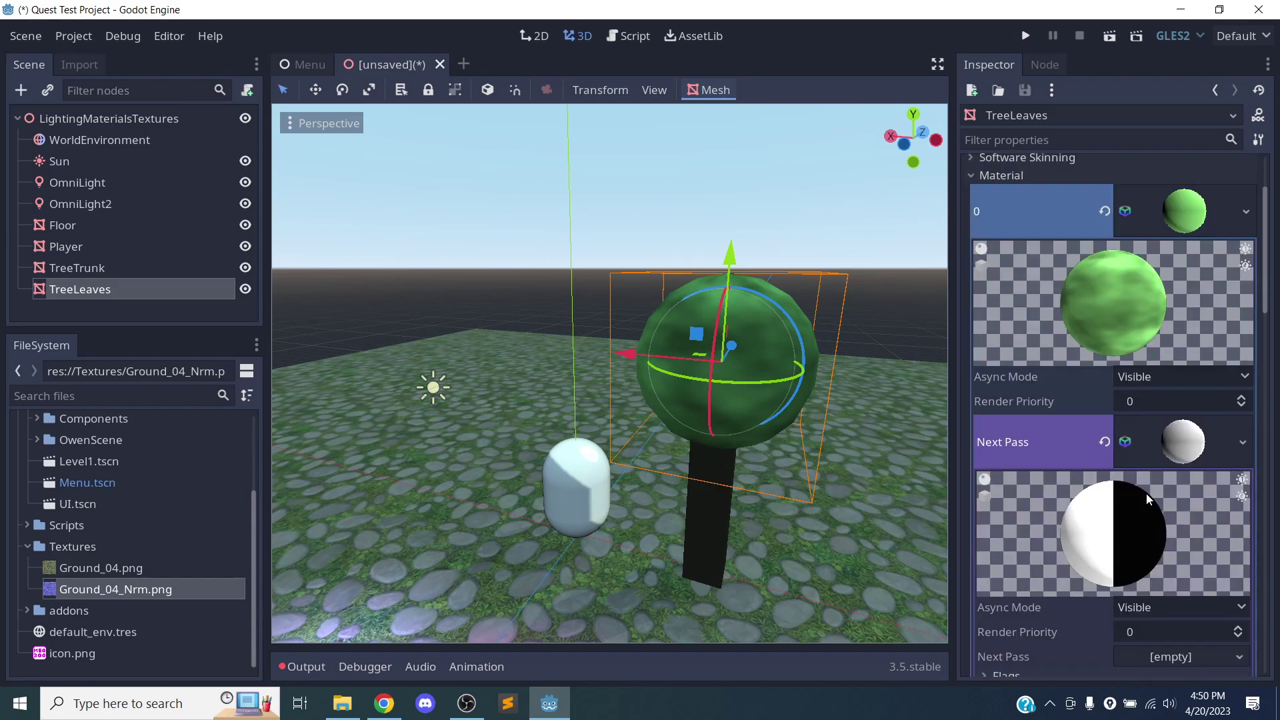
scroll(1142, 462, down, 4)
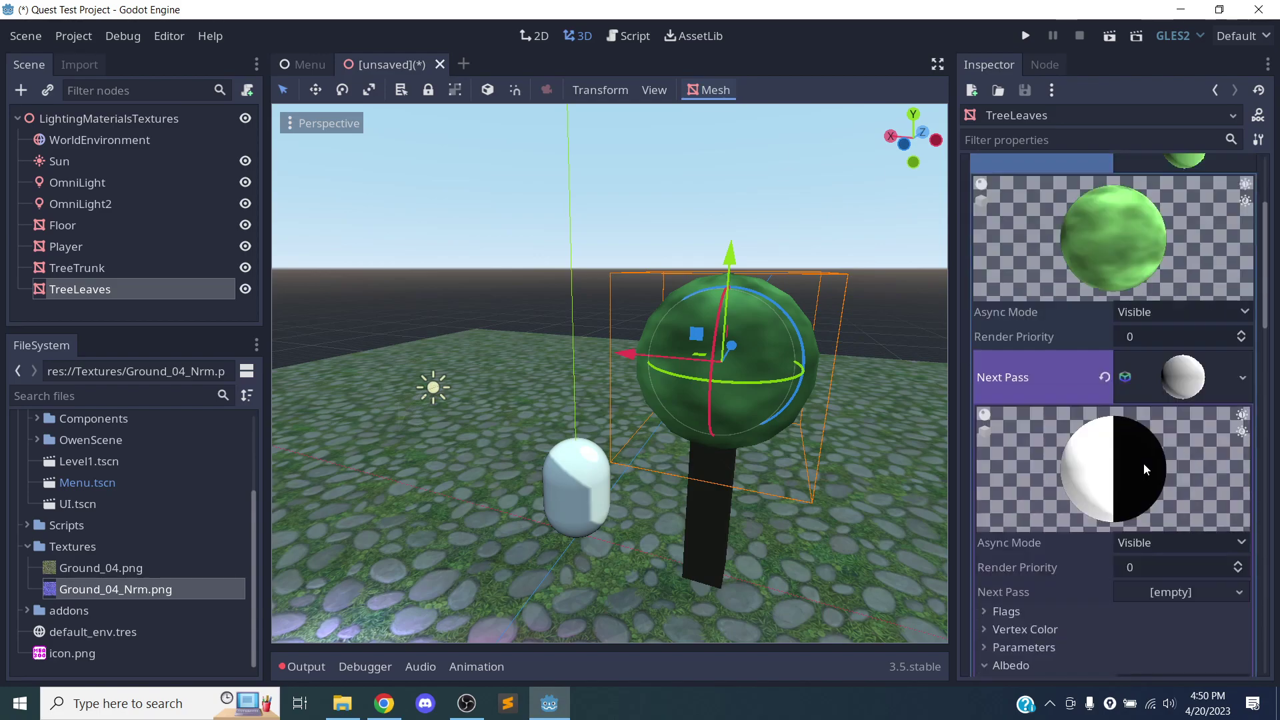
Clear the Next Pass material from the TreeLeaves material
click(1104, 308)
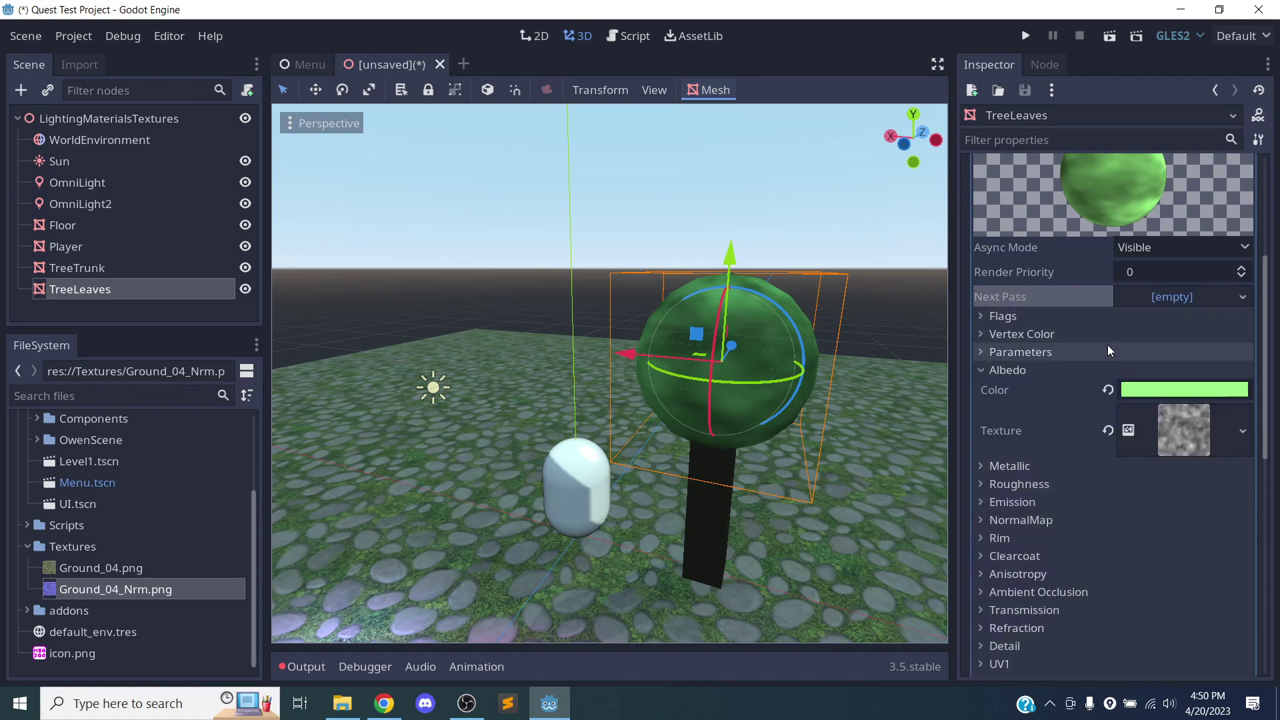
click(1078, 375)
click(1084, 377)
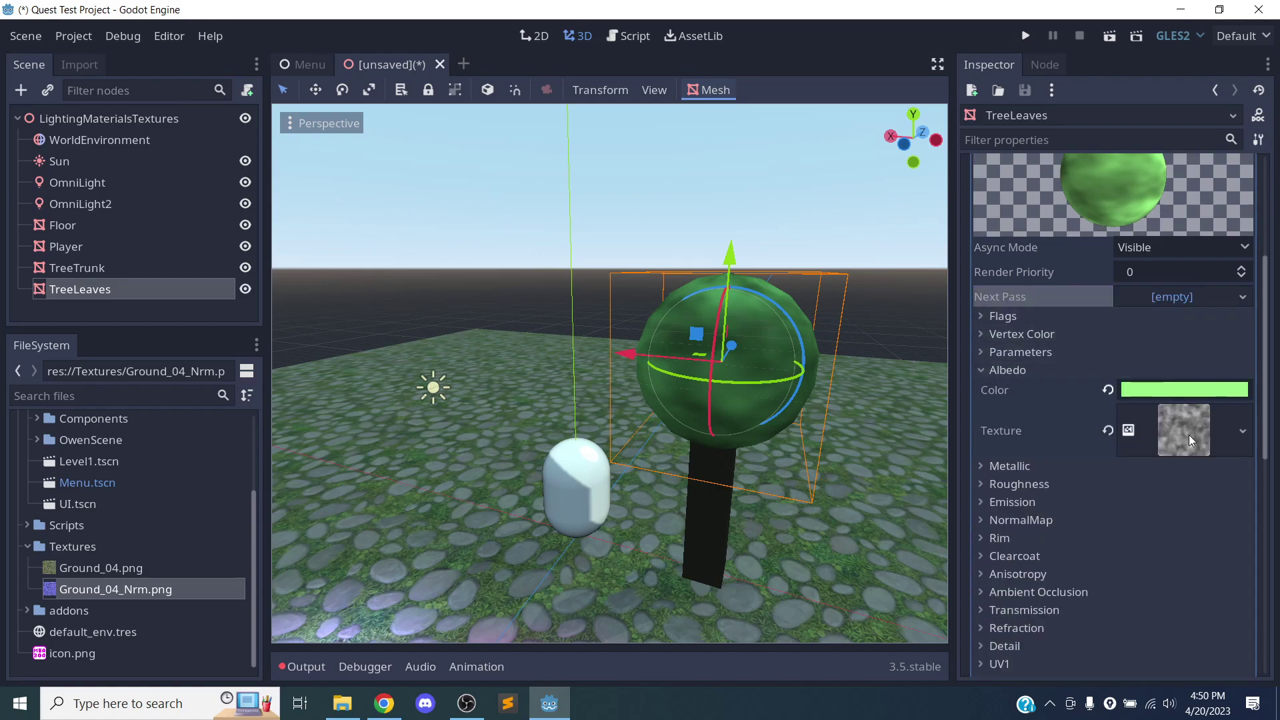
Examine the flags and resource settings of the noise texture used as the TreeLeaves albedo
click(1167, 437)
scroll(1177, 454, down, 2)
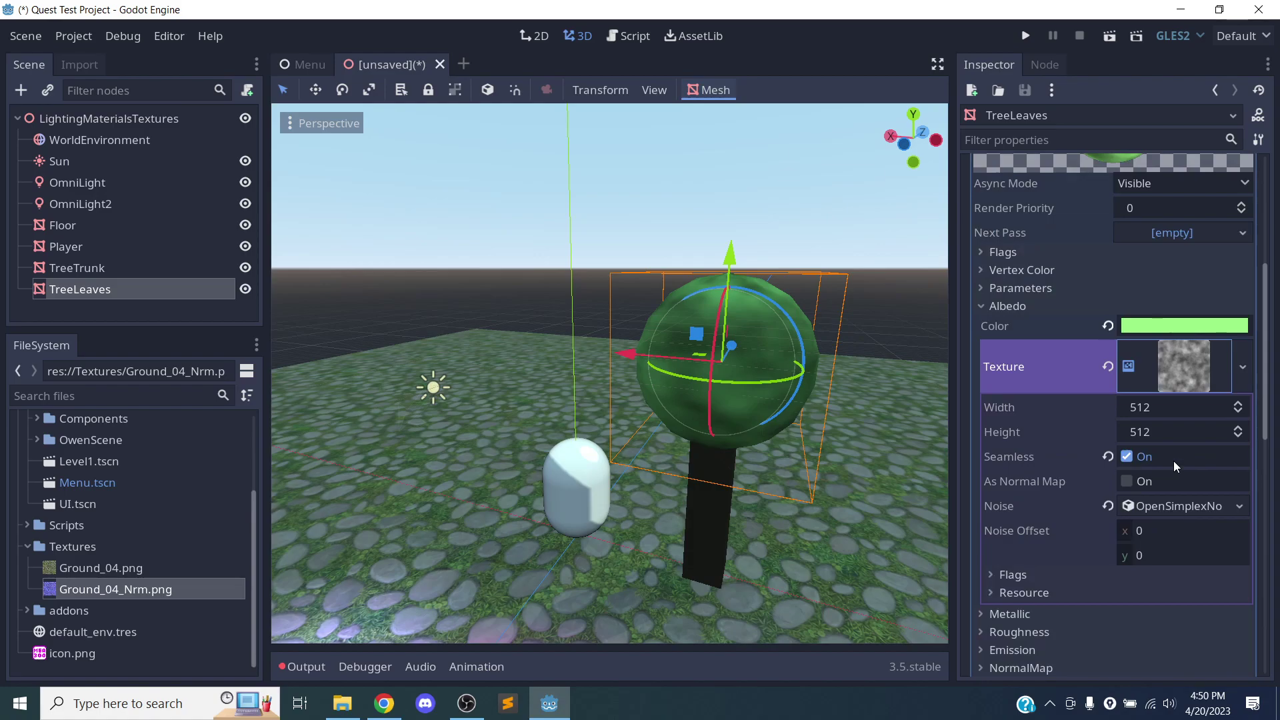
click(1047, 573)
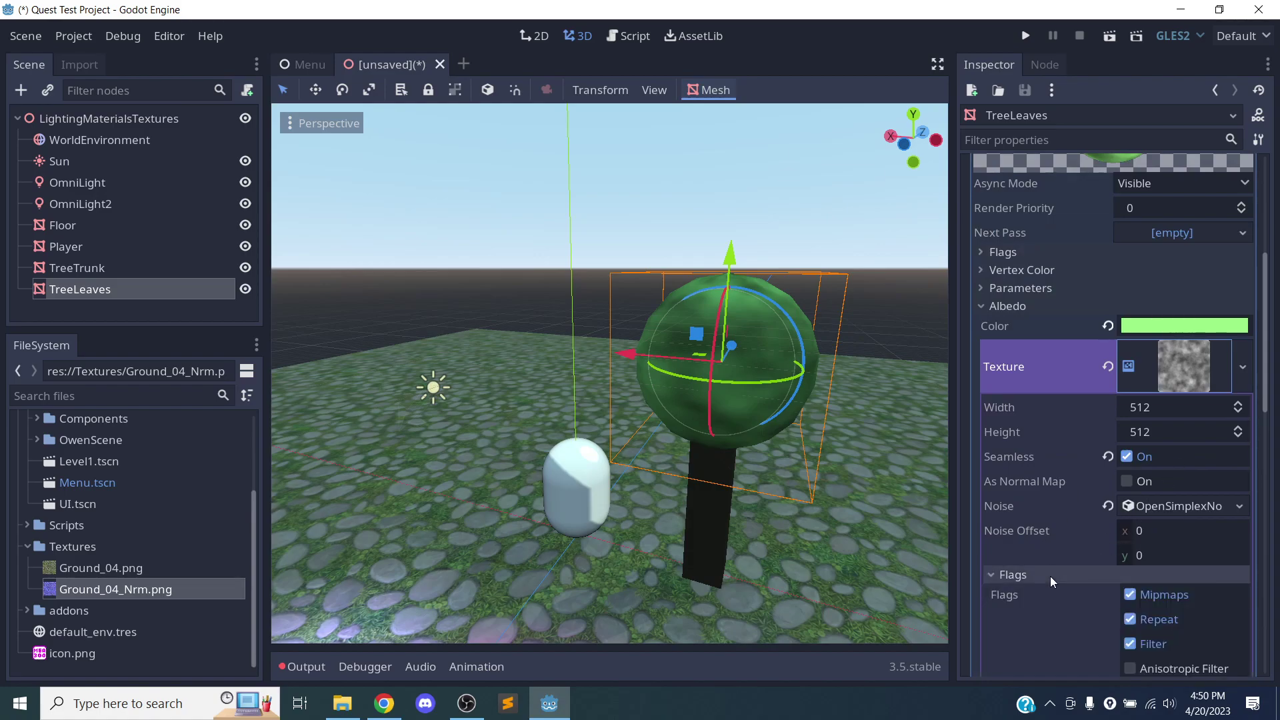
scroll(1060, 566, down, 4)
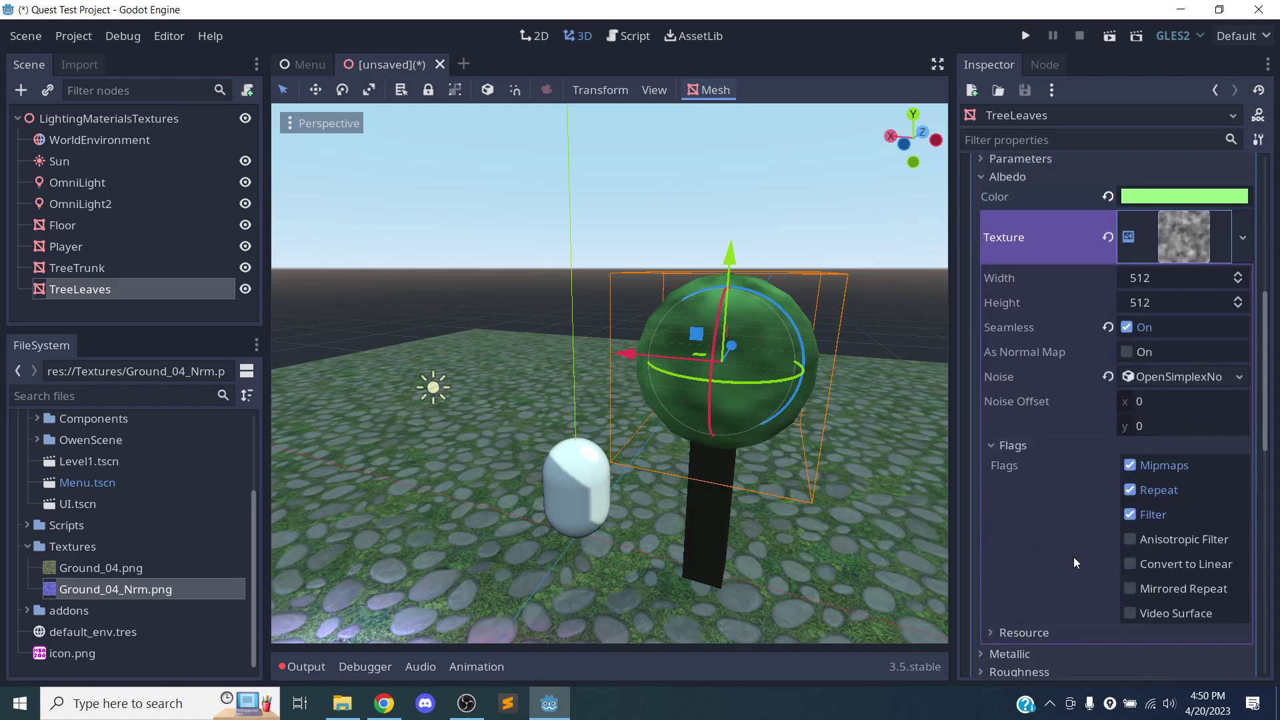
click(1076, 450)
click(1060, 458)
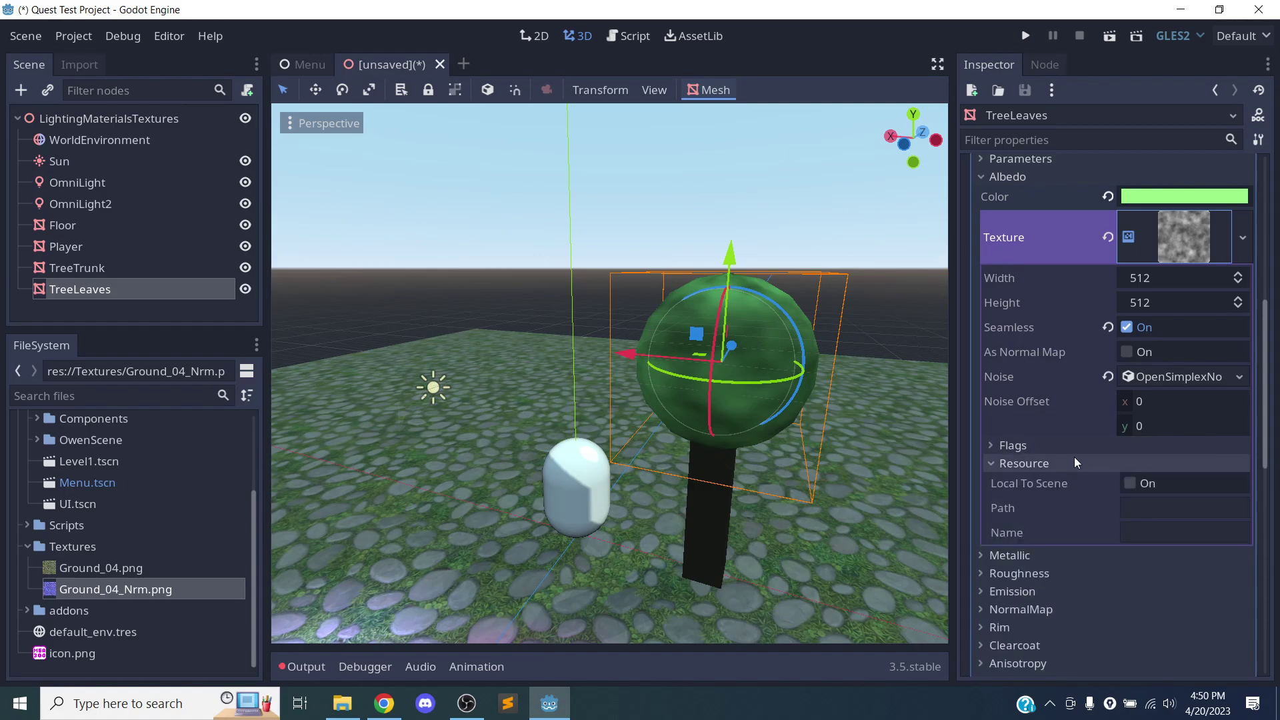
click(1080, 459)
scroll(1091, 385, up, 2)
scroll(1090, 385, up, 4)
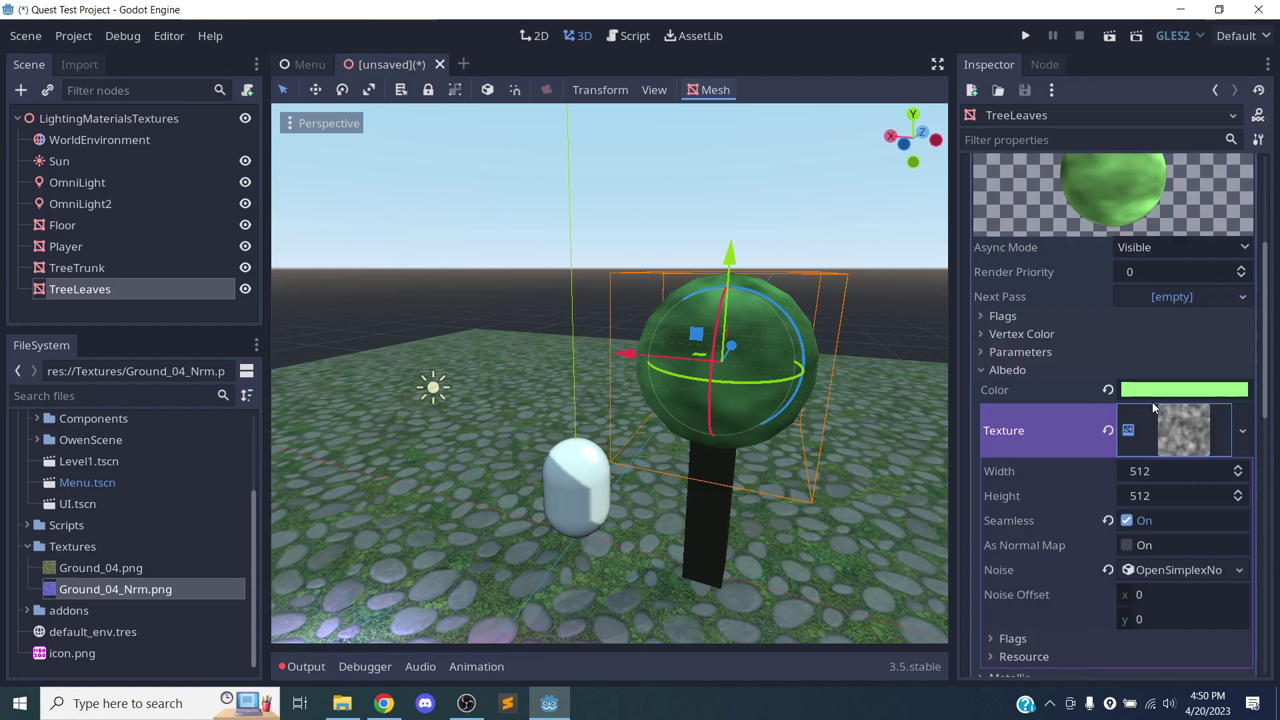
Review the available albedo texture types, the UV1 section and the OpenSimplexNoise settings of the TreeLeaves material
click(1195, 421)
click(1238, 423)
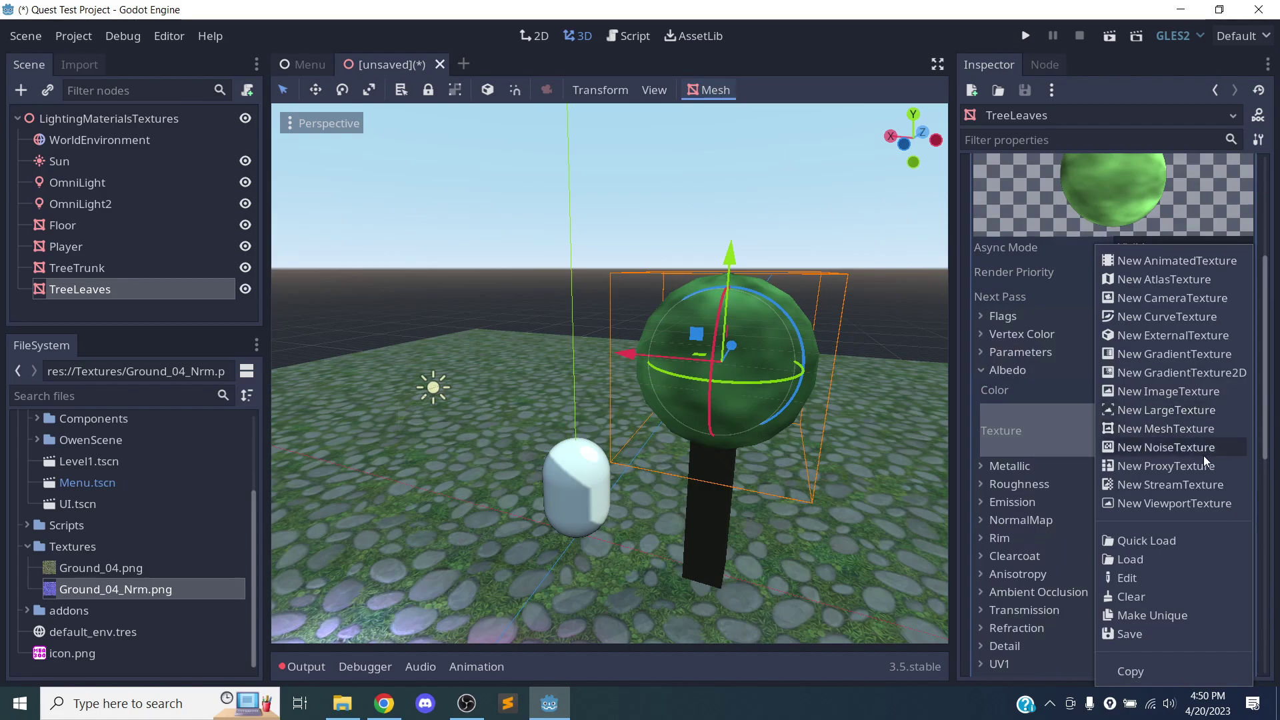
click(1026, 430)
scroll(1091, 460, down, 6)
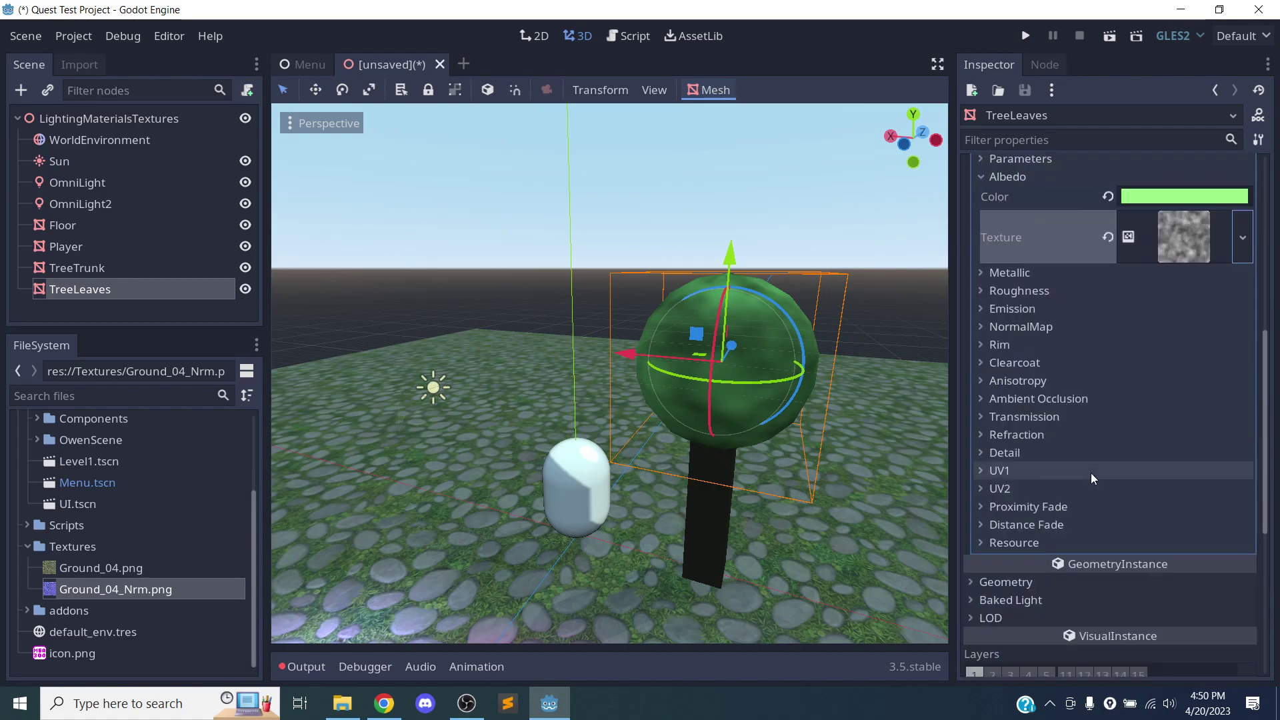
scroll(1094, 469, up, 2)
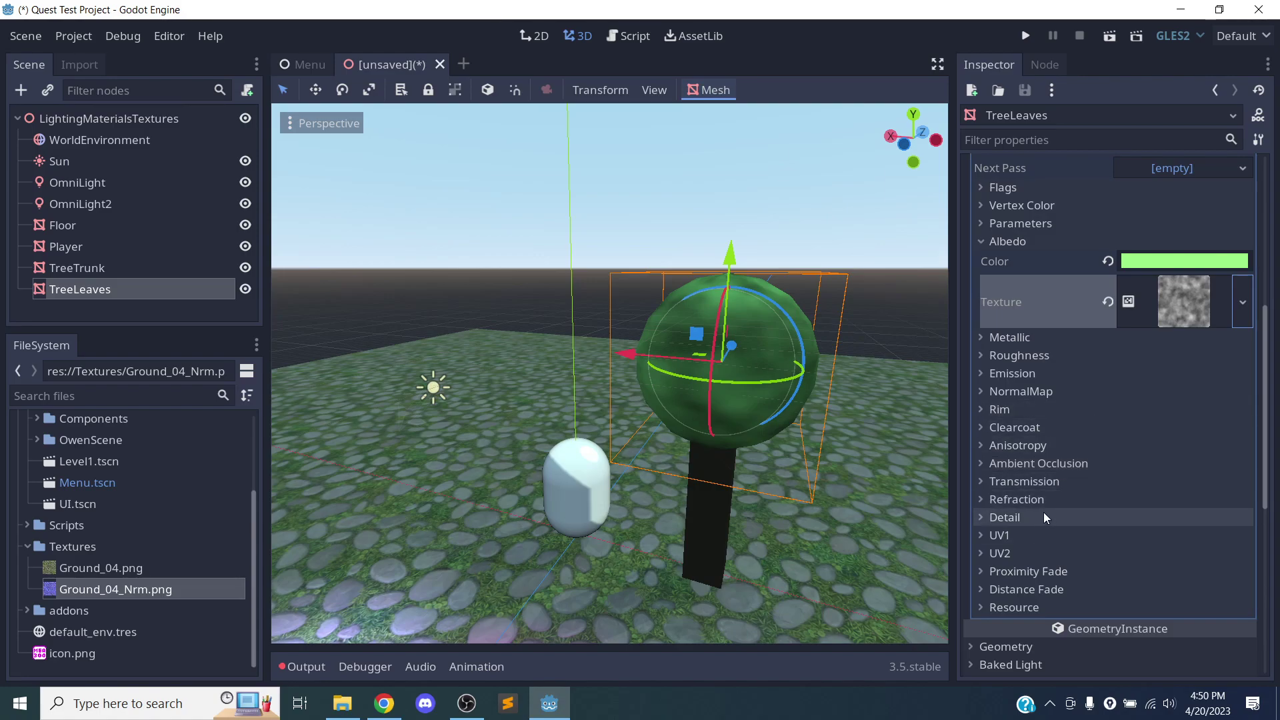
click(1044, 533)
click(1045, 532)
scroll(1120, 483, up, 2)
scroll(1138, 470, up, 2)
click(1201, 327)
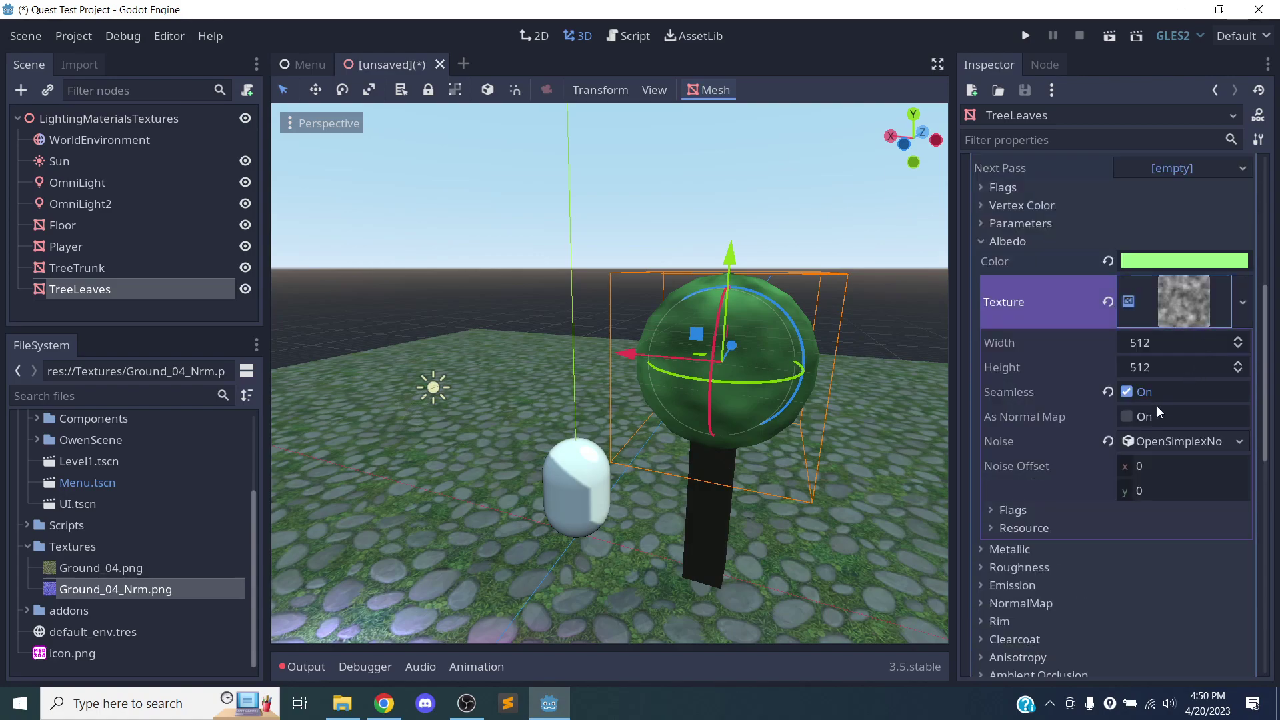
click(1186, 441)
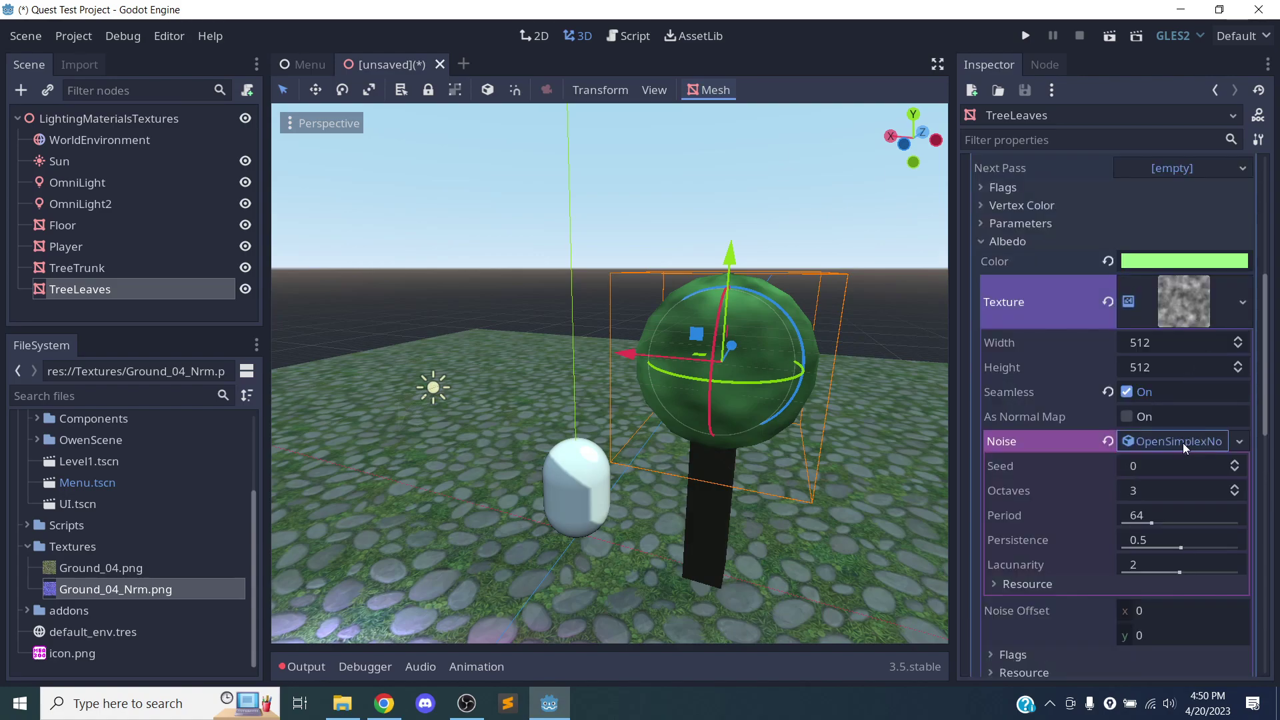
click(1182, 443)
Replace the TreeLeaves albedo noise texture with a GradientTexture, give it a new Gradient and open the gradient for editing
click(1243, 302)
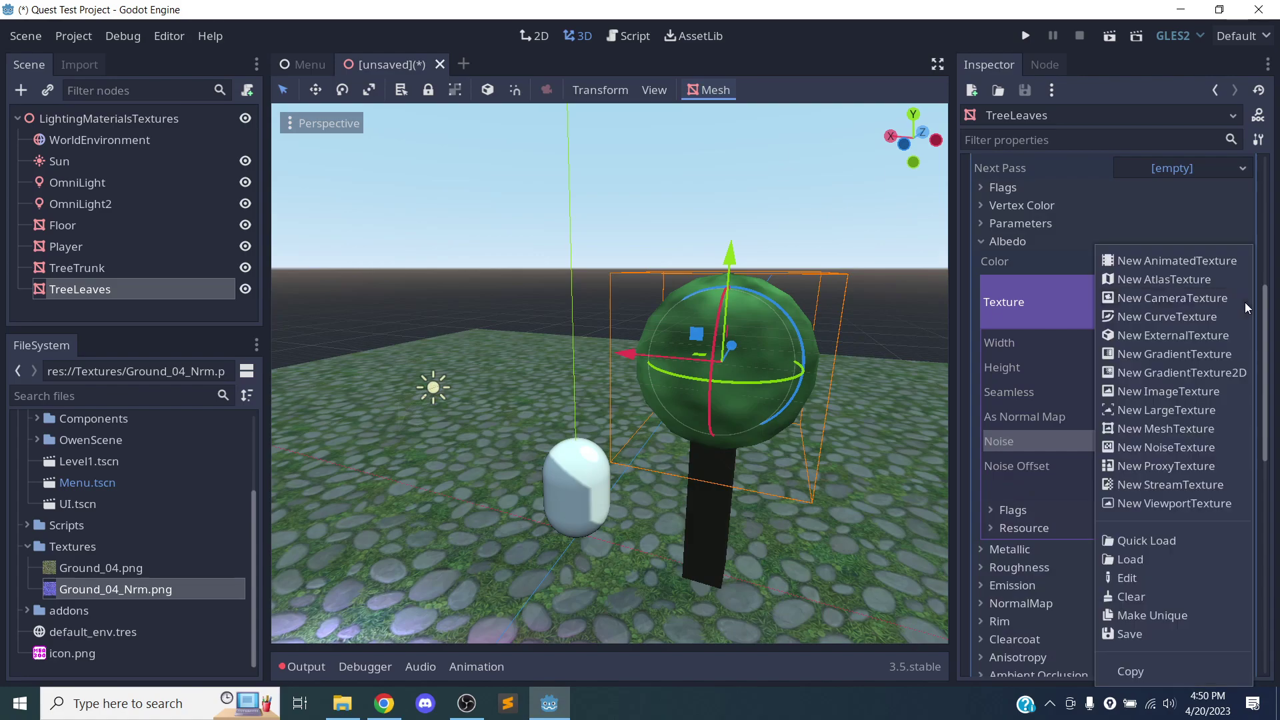
click(1179, 356)
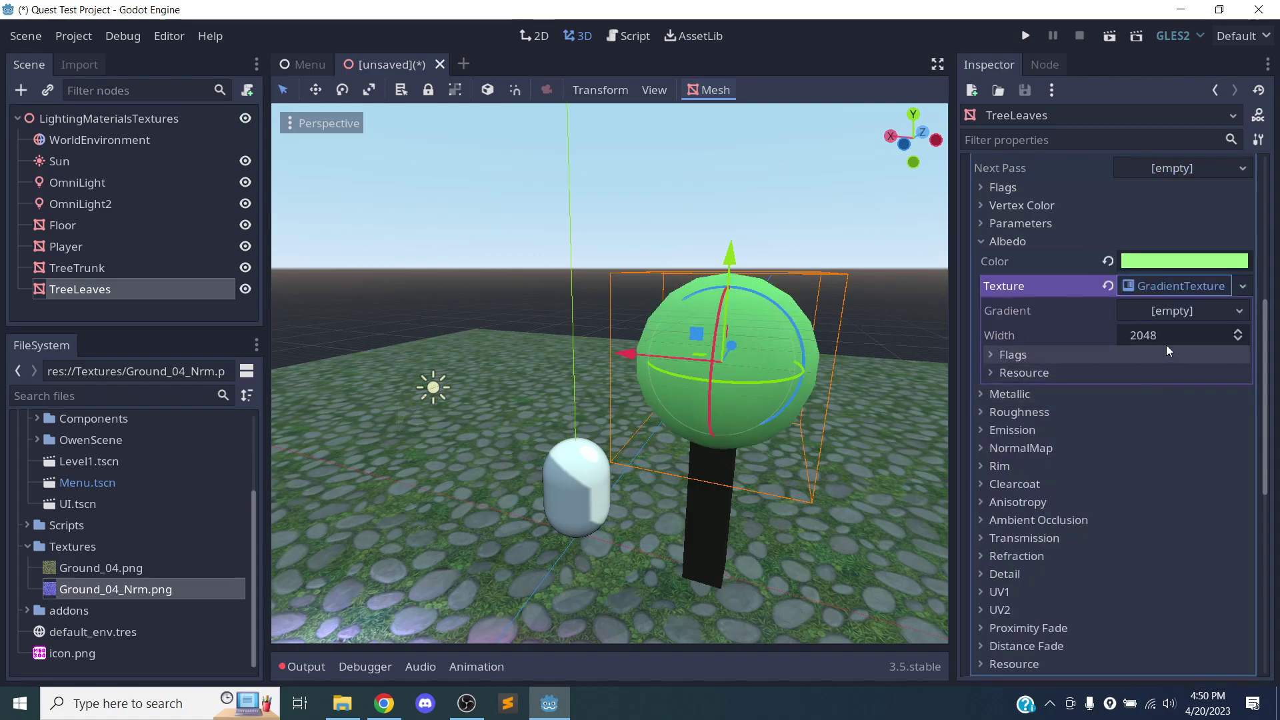
click(1183, 312)
click(1191, 338)
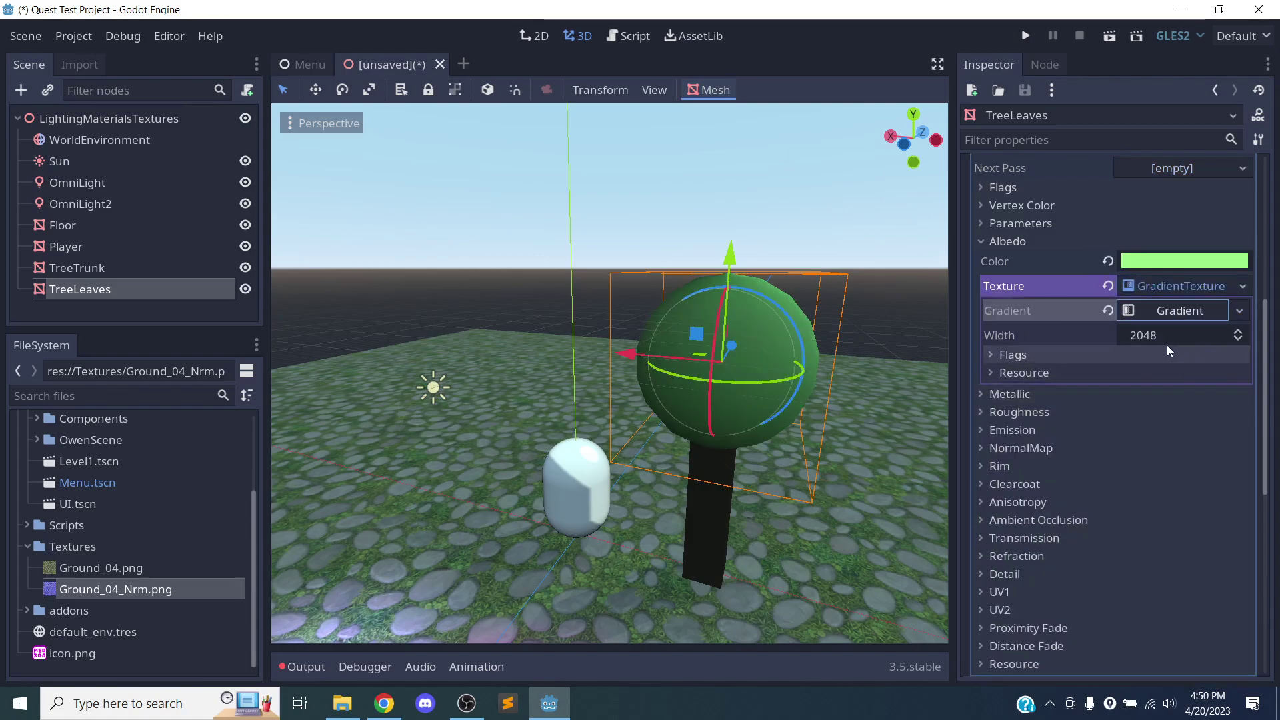
click(1170, 315)
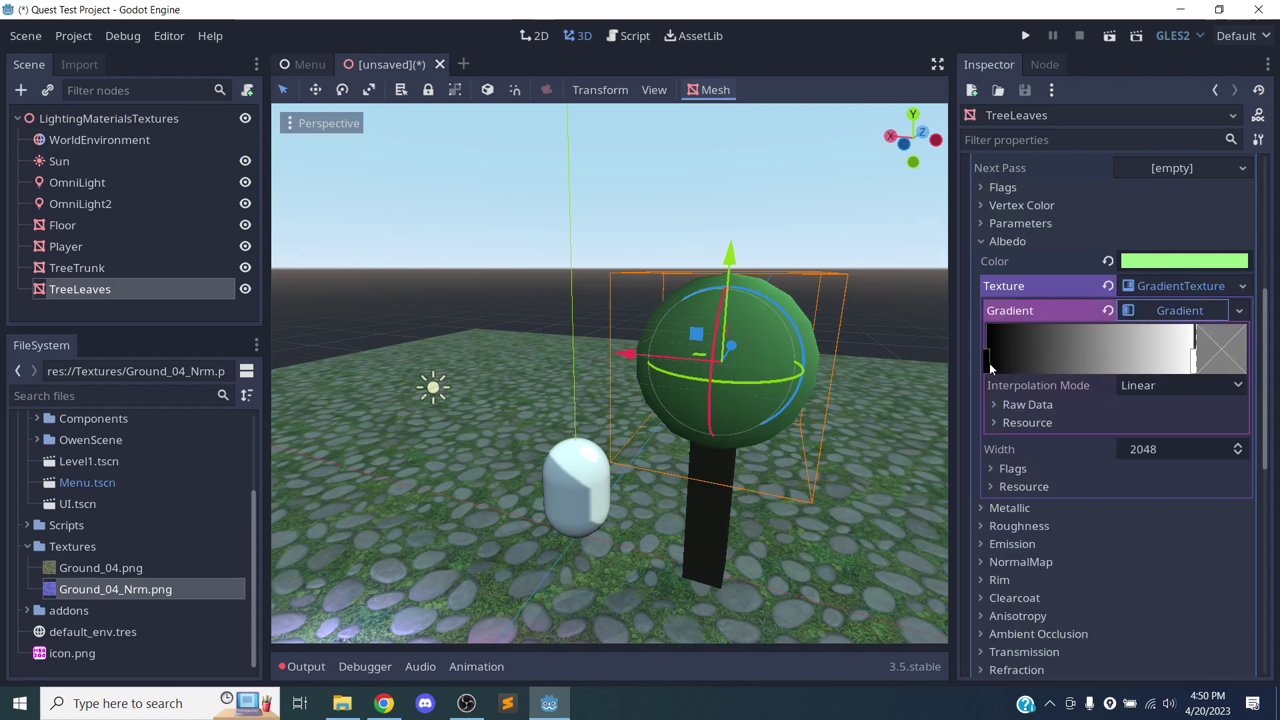
Lower the alpha at the gradient's dark end and move a black colour stop to about the middle
drag(986, 362, 1007, 362)
double_click(1006, 360)
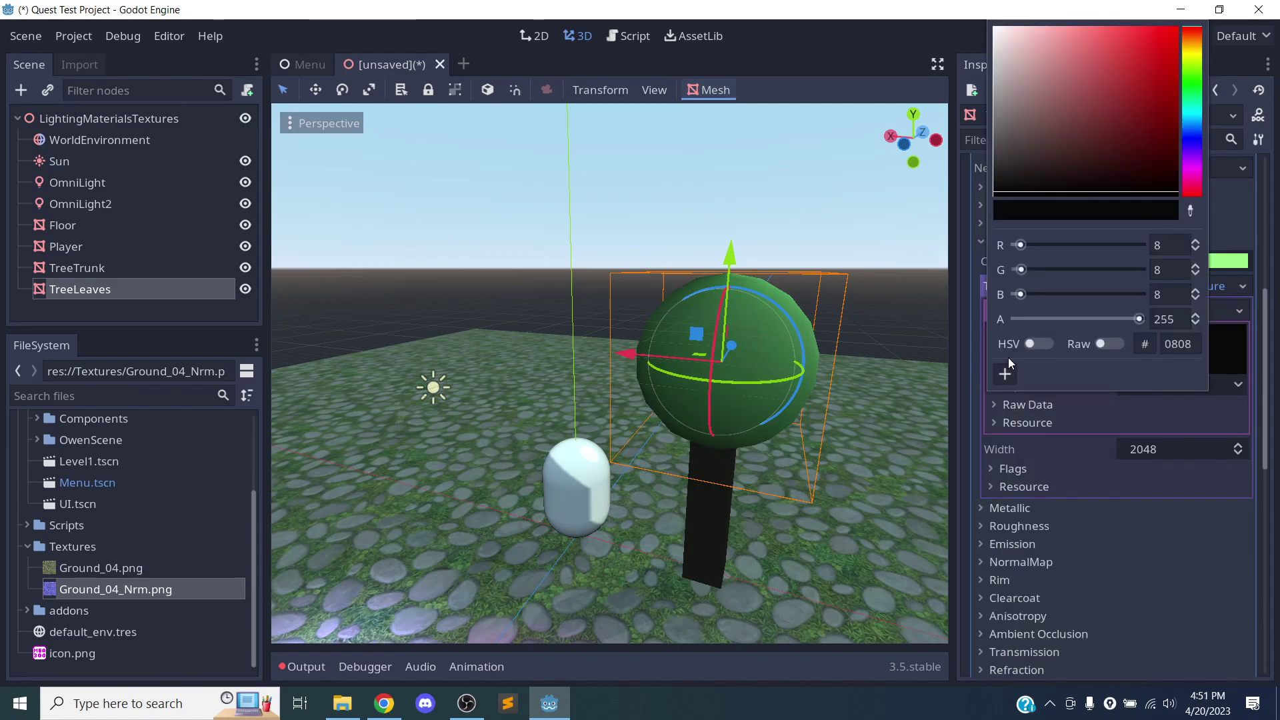
mouse_move(1101, 319)
mouse_down()
mouse_move(1037, 322)
mouse_move(1082, 322)
mouse_up()
click(936, 362)
middle_drag(900, 384, 821, 414)
drag(1005, 361, 1115, 352)
middle_drag(841, 443, 867, 413)
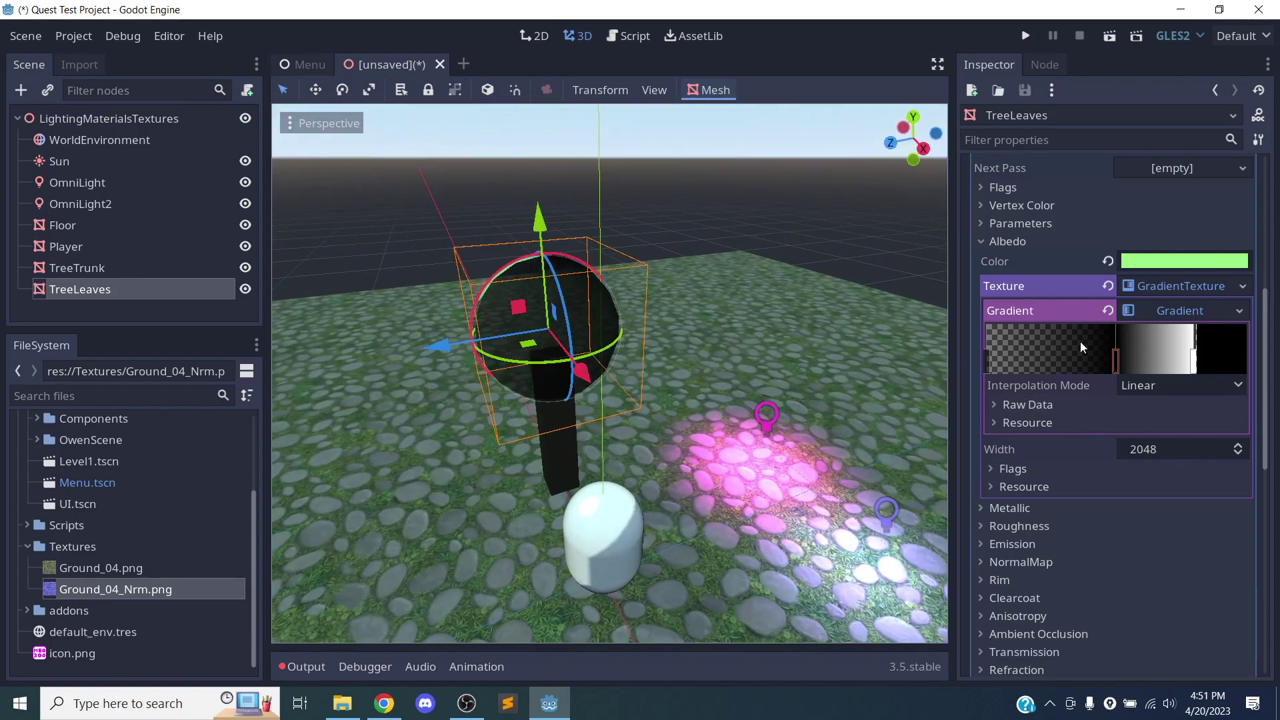
Collapse the gradient editor and examine the gradient texture's resource settings and flags
click(1184, 312)
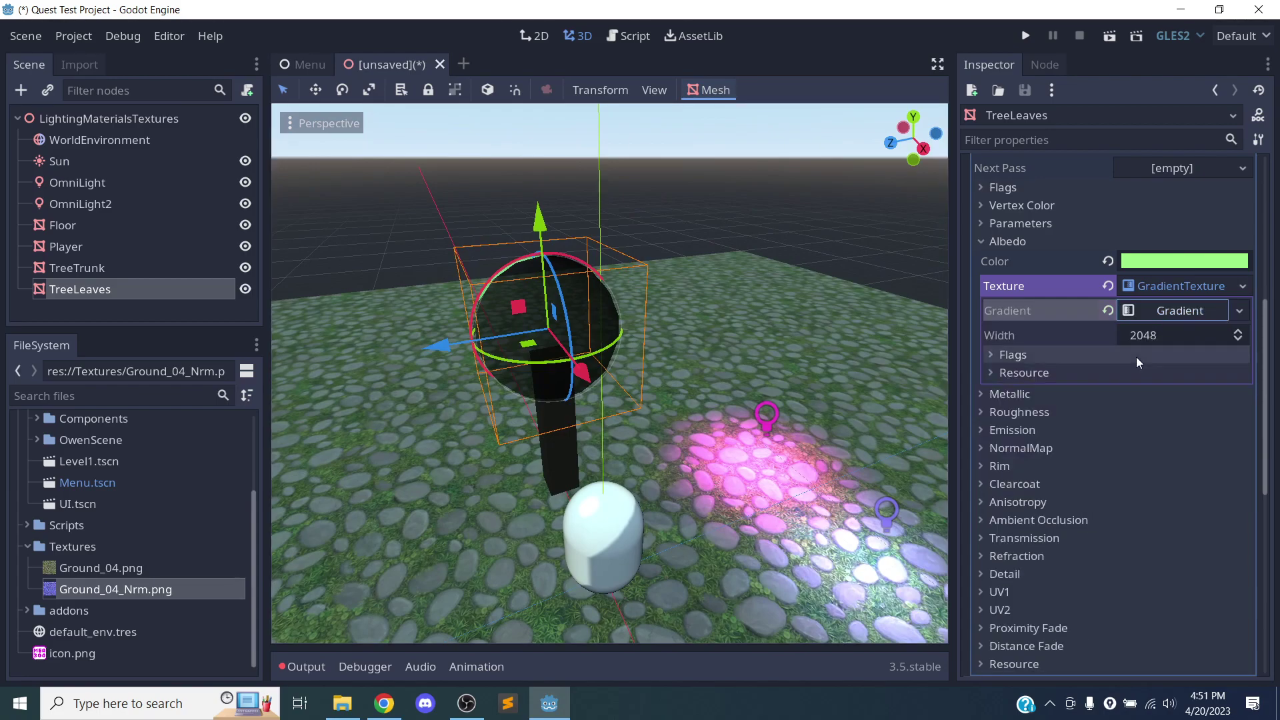
click(1088, 359)
click(1090, 357)
click(1069, 370)
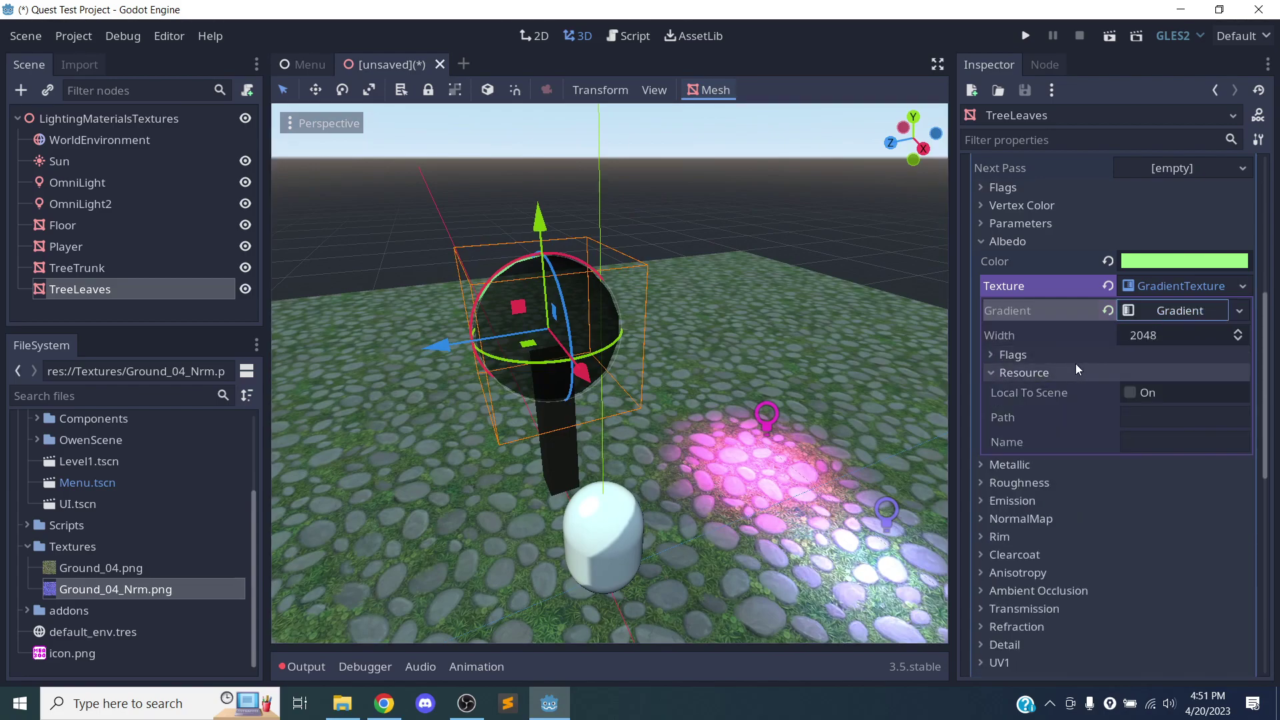
click(1074, 368)
click(1071, 352)
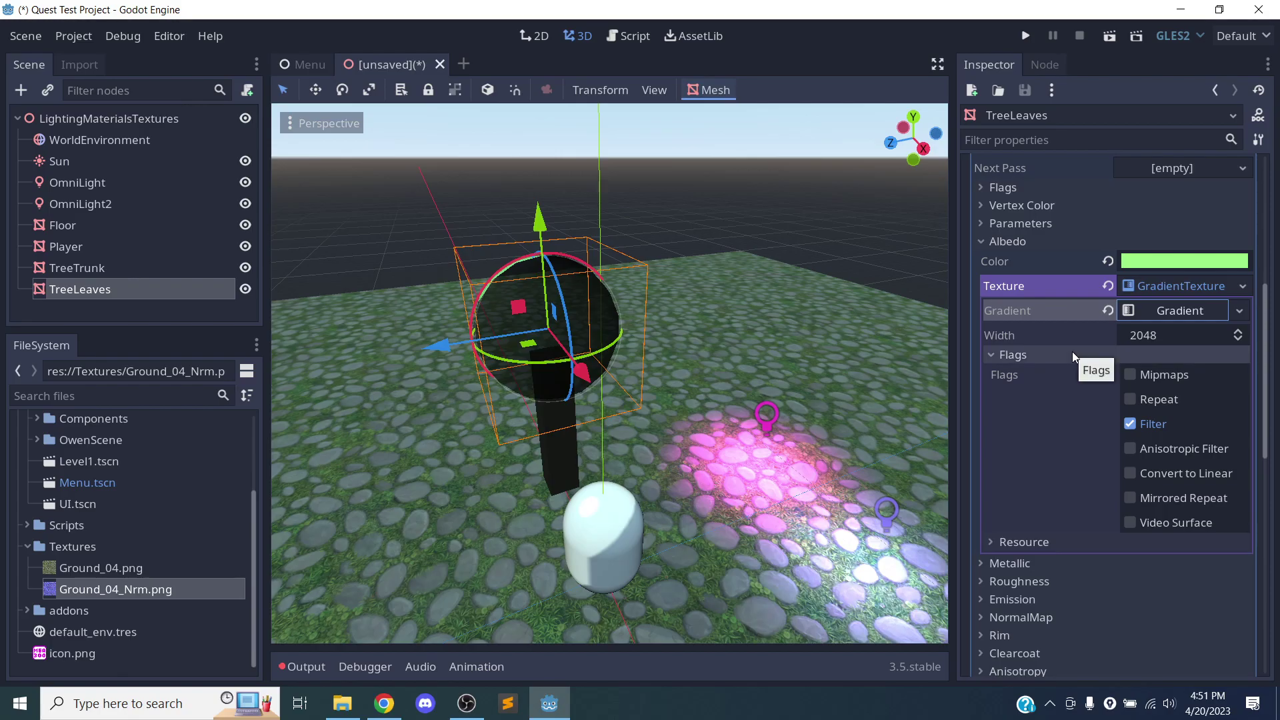
click(1072, 353)
Inspect the gradient on the tree leaves from several sides in the viewport and collapse the material's Albedo settings
scroll(1079, 367, up, 3)
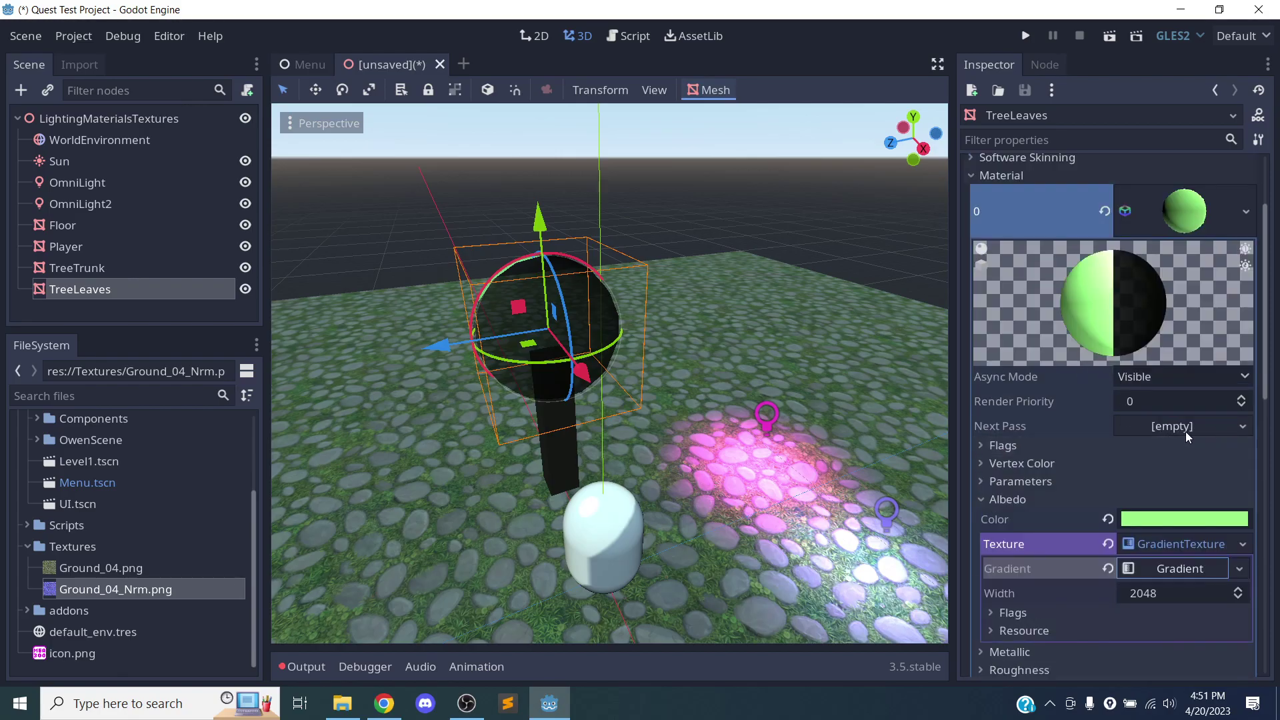
middle_drag(597, 408, 527, 361)
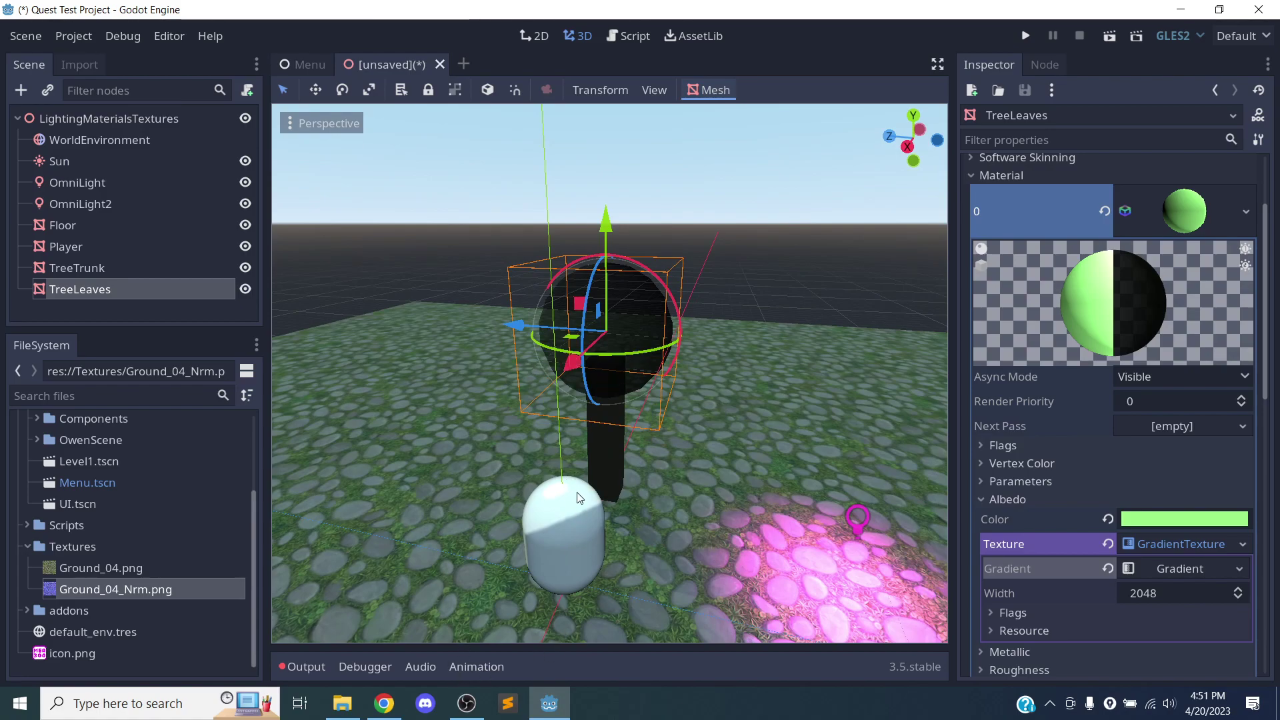
middle_drag(518, 606, 786, 444)
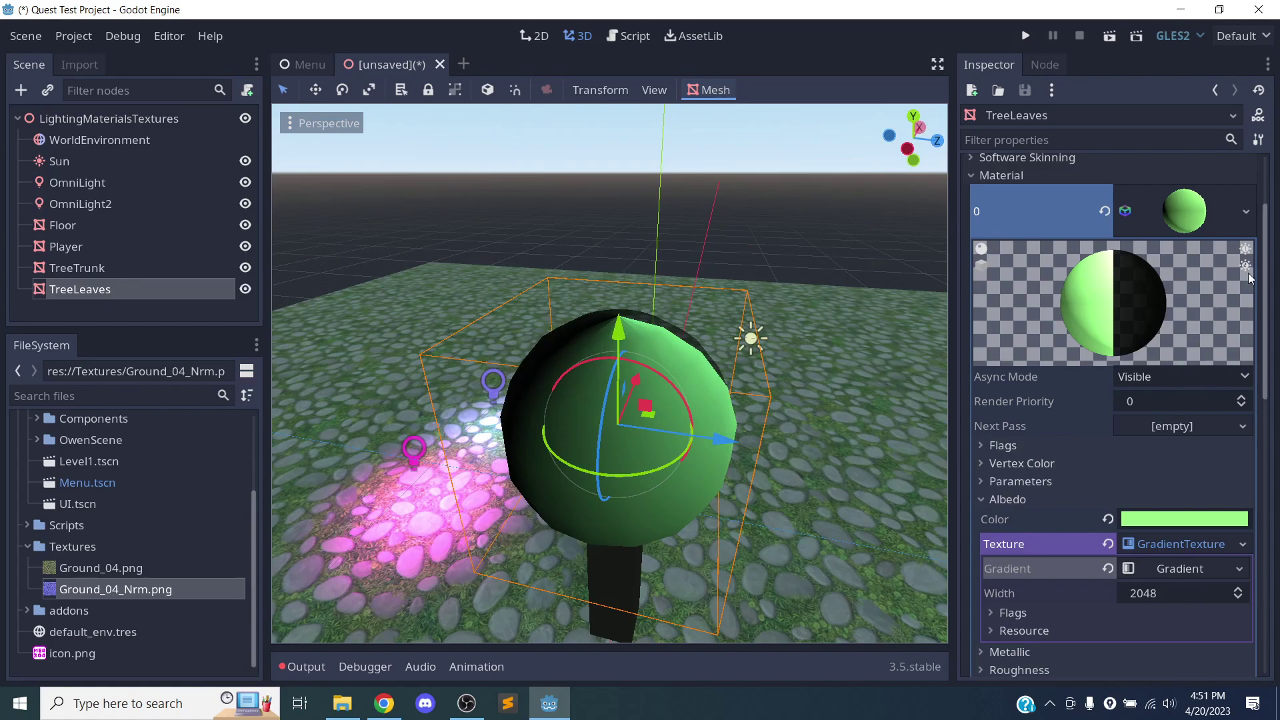
click(1045, 500)
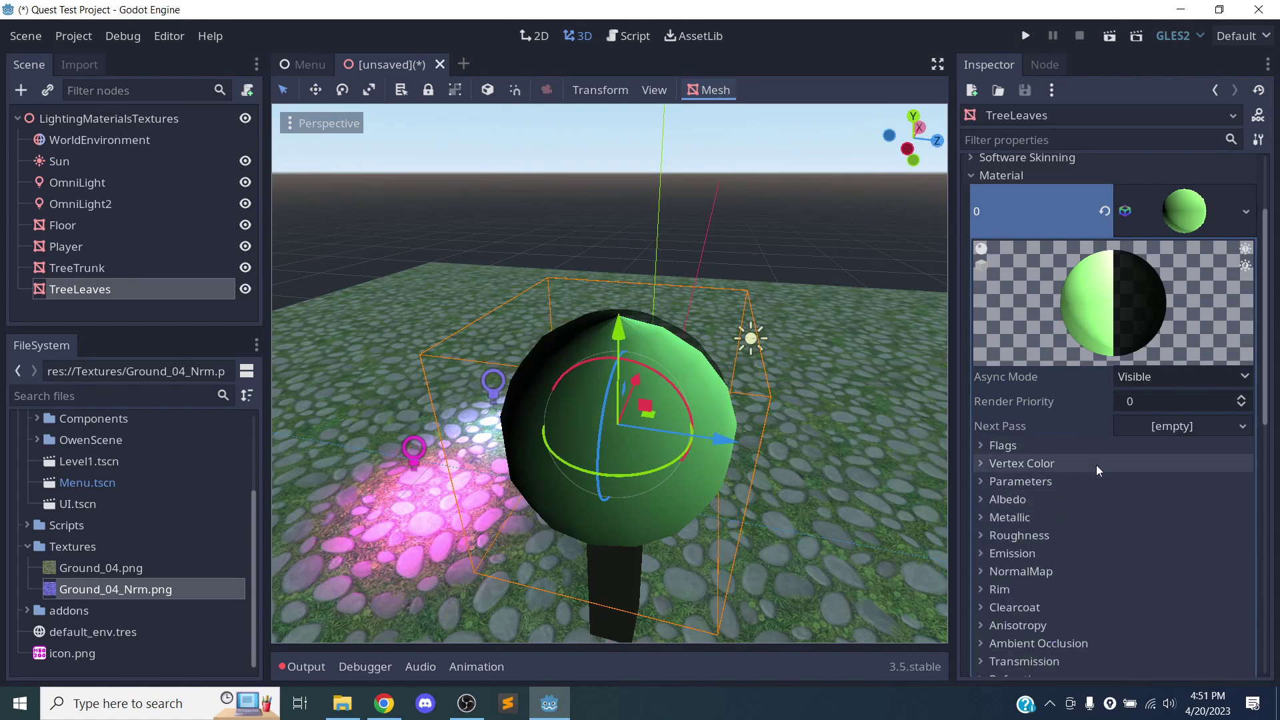
scroll(1097, 459, up, 2)
scroll(1098, 458, down, 5)
scroll(1113, 222, up, 5)
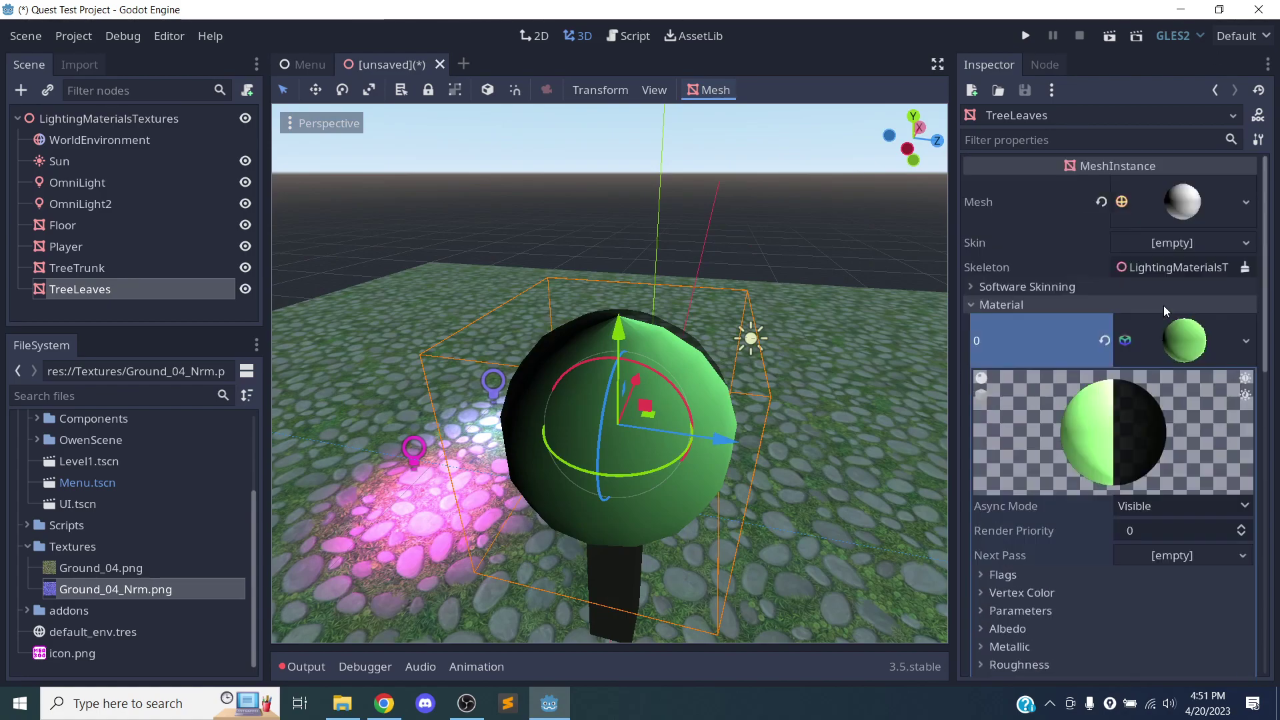
middle_drag(316, 459, 526, 474)
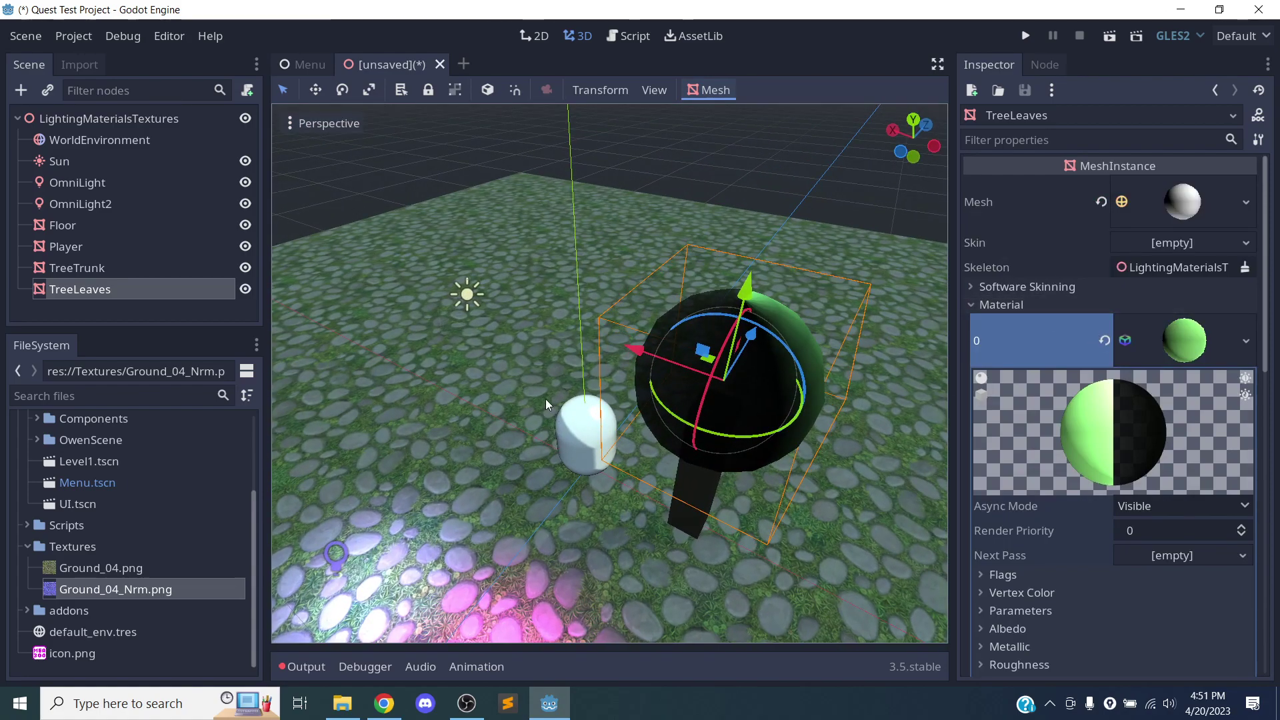